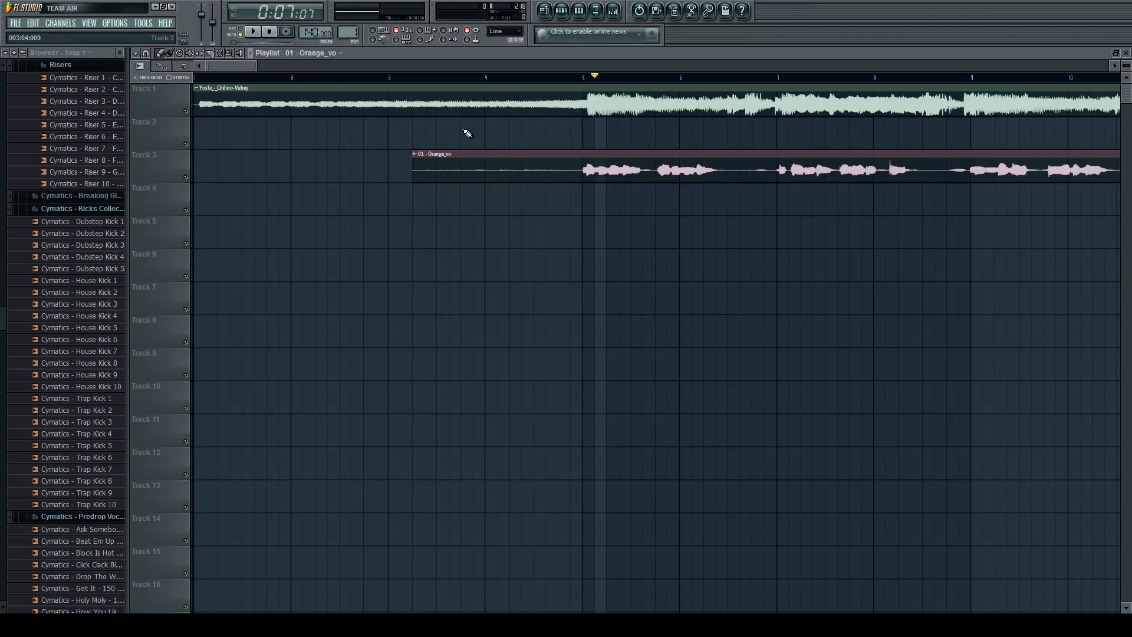
Examine how the Orange_vo vocal on Track 3 lines up with the Track 1 instrumental around bar 5.
{"action": "scroll", "coordinate": [468, 134], "scroll_direction": "down", "scroll_amount": 1}
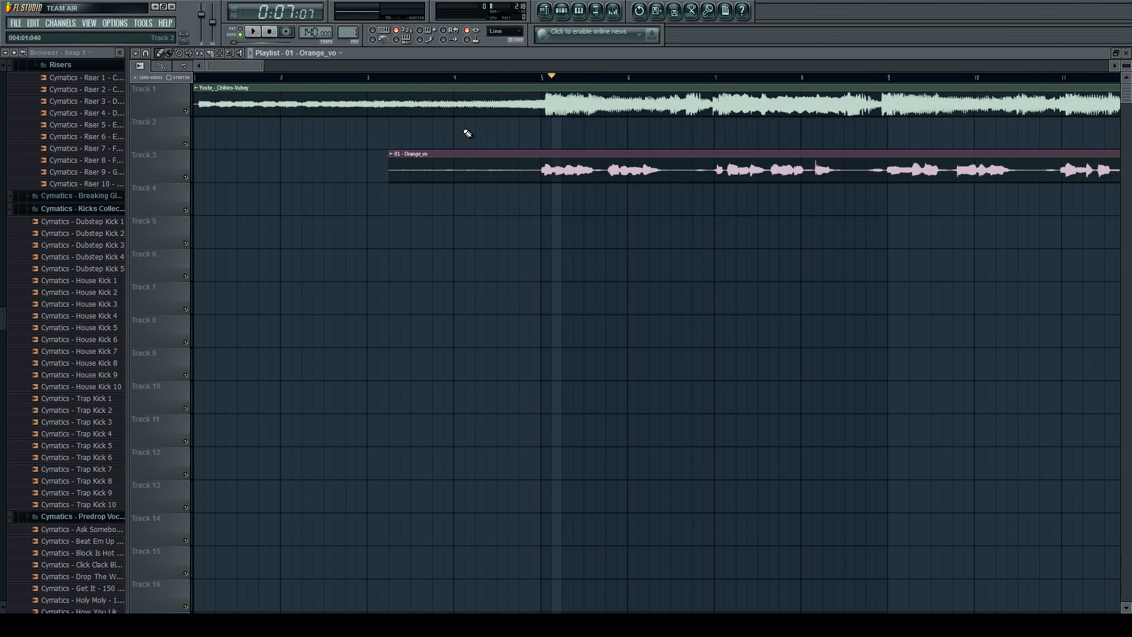
{"action": "scroll", "coordinate": [468, 134], "scroll_direction": "down", "scroll_amount": 1}
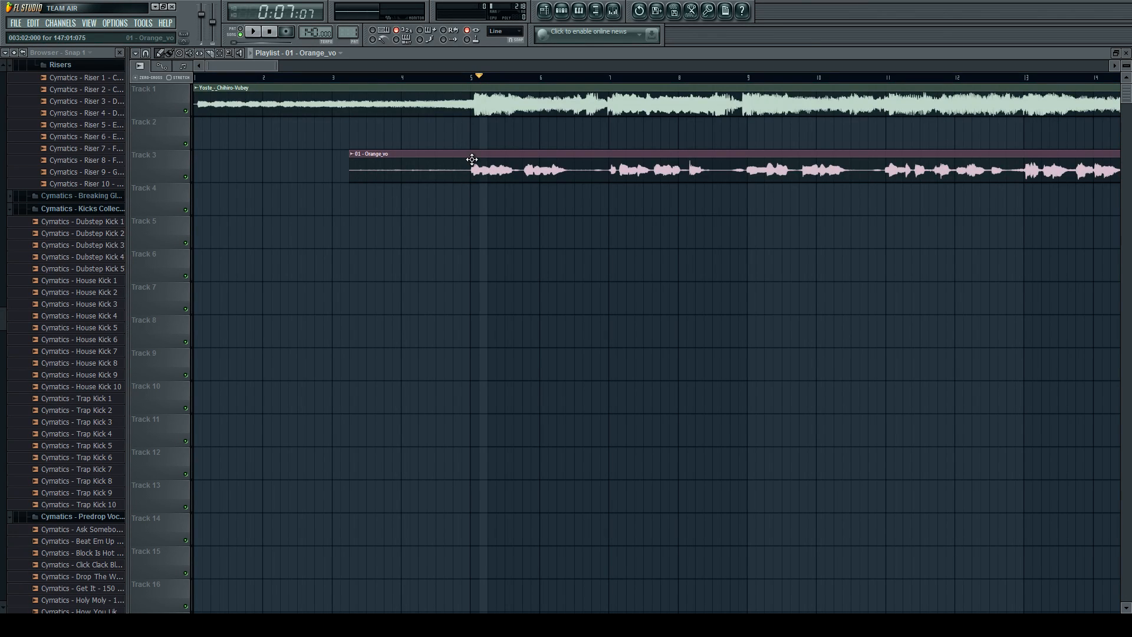
{"action": "scroll", "coordinate": [472, 159], "scroll_direction": "up", "scroll_amount": 2}
{"action": "scroll", "coordinate": [472, 161], "scroll_direction": "down", "scroll_amount": 2}
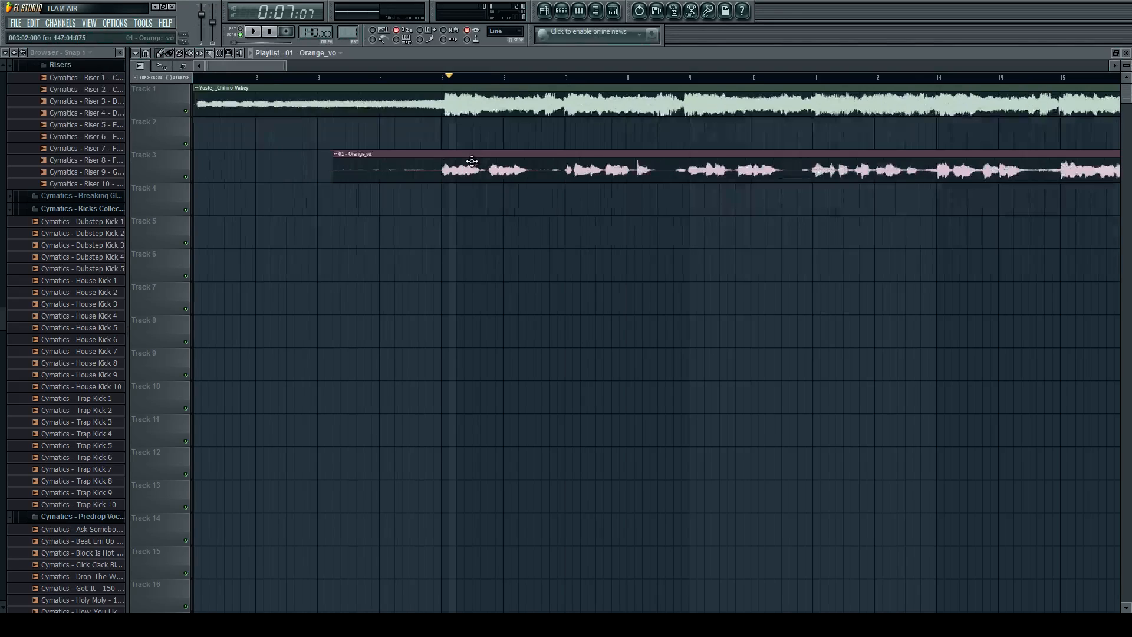
{"action": "scroll", "coordinate": [423, 168], "scroll_direction": "up", "scroll_amount": 3}
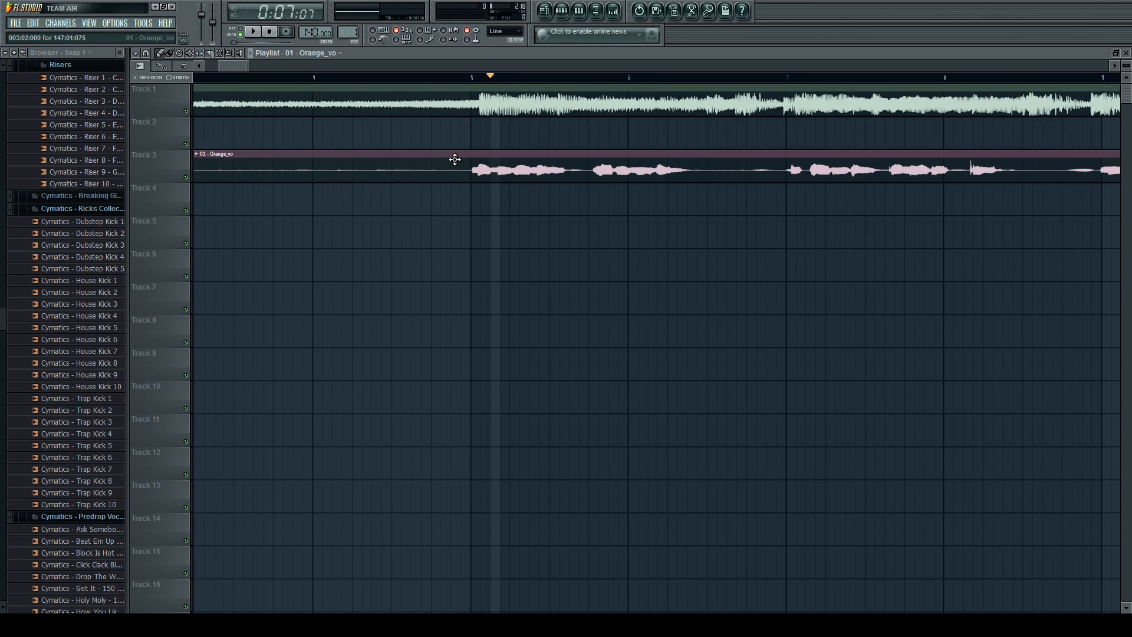
{"action": "scroll", "coordinate": [496, 152], "scroll_direction": "down", "scroll_amount": 2}
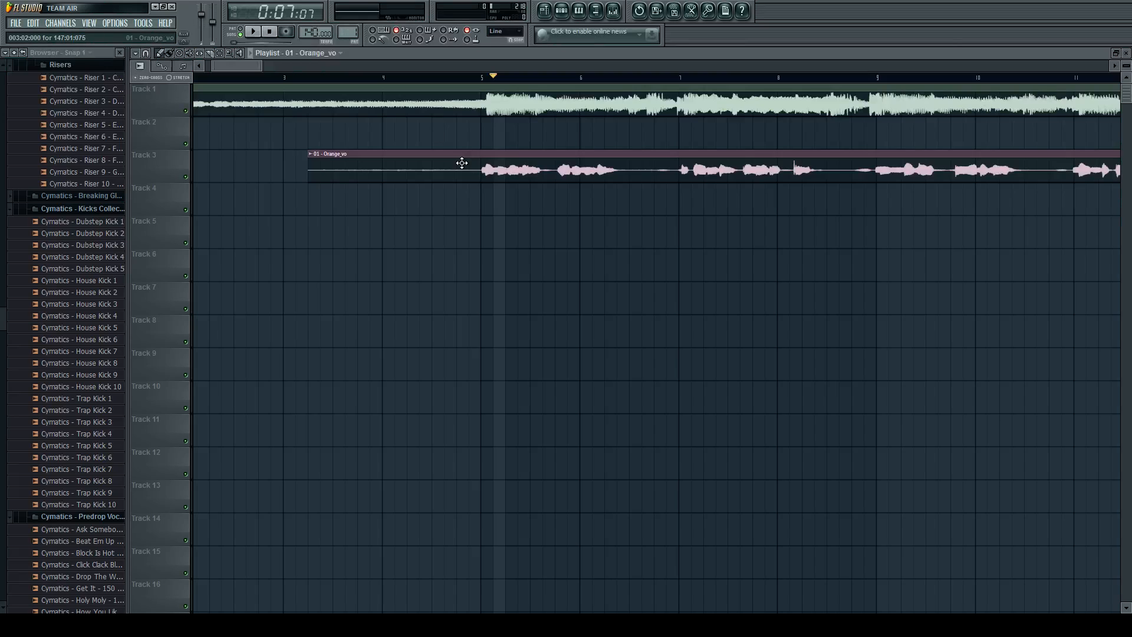
{"action": "scroll", "coordinate": [264, 172], "scroll_direction": "up", "scroll_amount": 3}
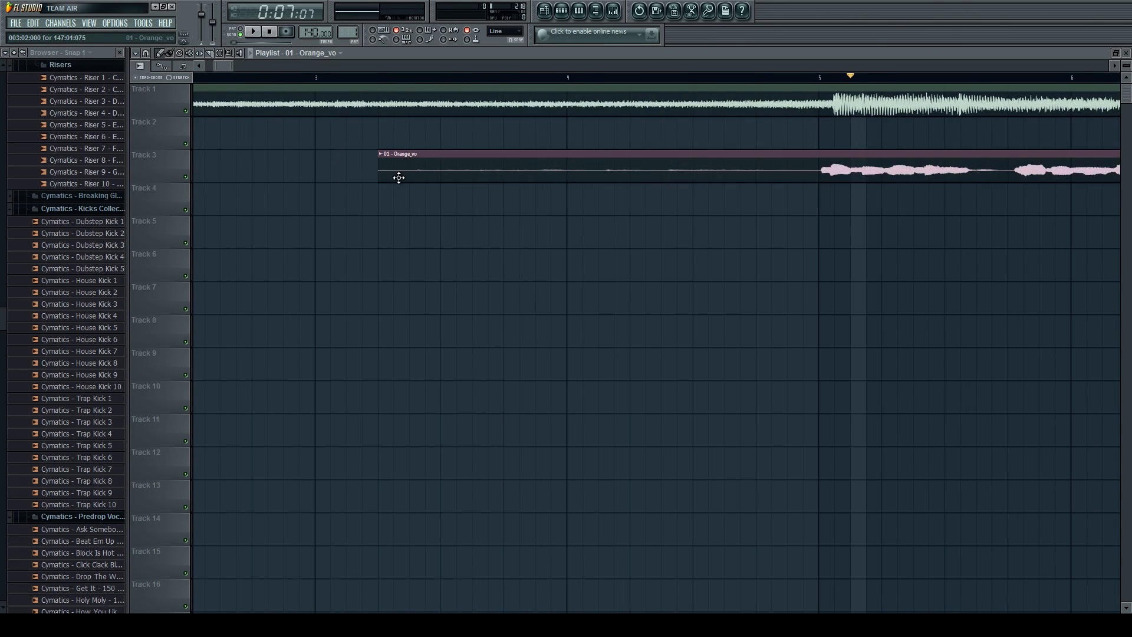
{"action": "scroll", "coordinate": [413, 171], "scroll_direction": "down", "scroll_amount": 3}
{"action": "scroll", "coordinate": [448, 106], "scroll_direction": "down", "scroll_amount": 1}
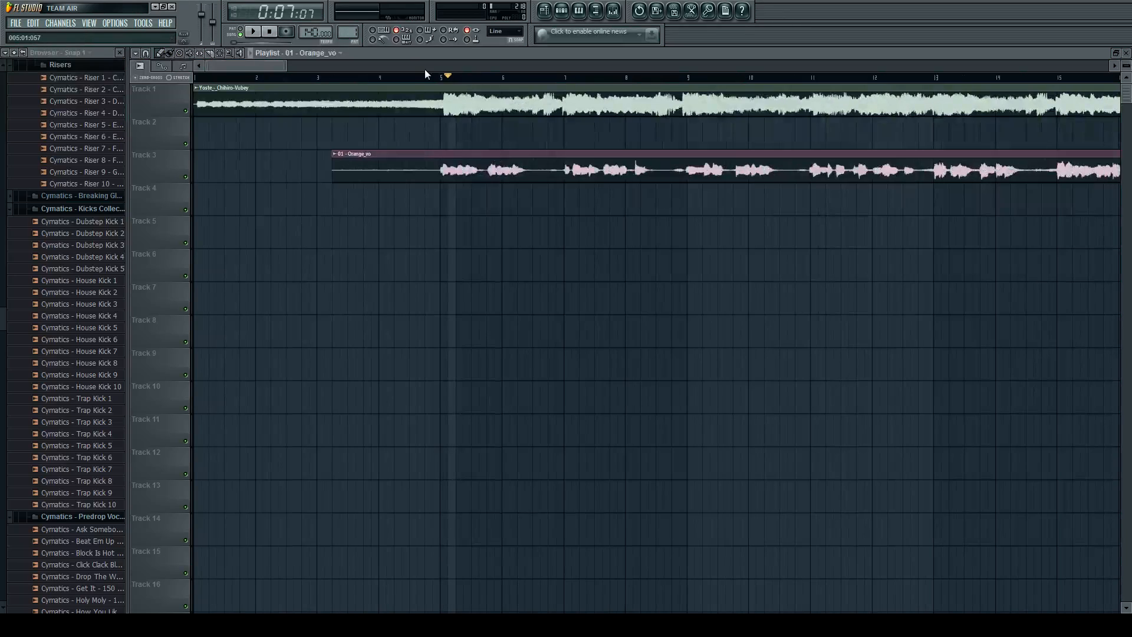
Return the playback position to the start of the song and inspect the beginning of the Track 1 instrumental.
{"action": "left_click", "coordinate": [200, 77]}
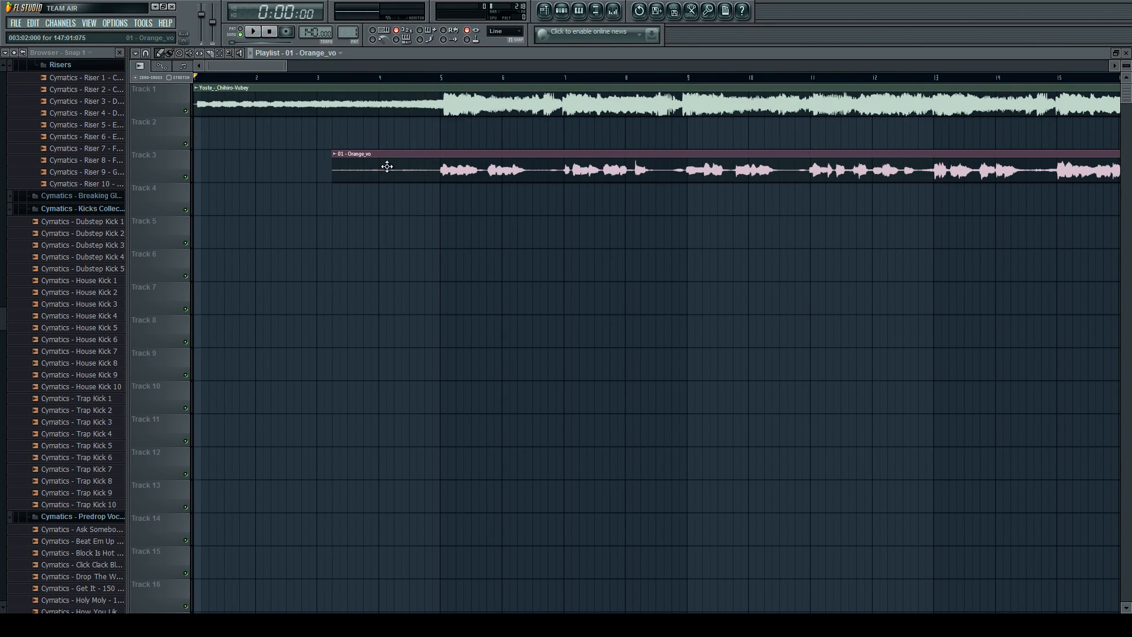
{"action": "key", "text": "Page_Up"}
{"action": "key", "text": "Page_Up"}
{"action": "key", "text": "Page_Up"}
{"action": "key", "text": "Page_Up"}
{"action": "key", "text": "Page_Up"}
{"action": "key", "text": "Page_Up"}
{"action": "key", "text": "Page_Up"}
{"action": "key", "text": "Page_Up"}
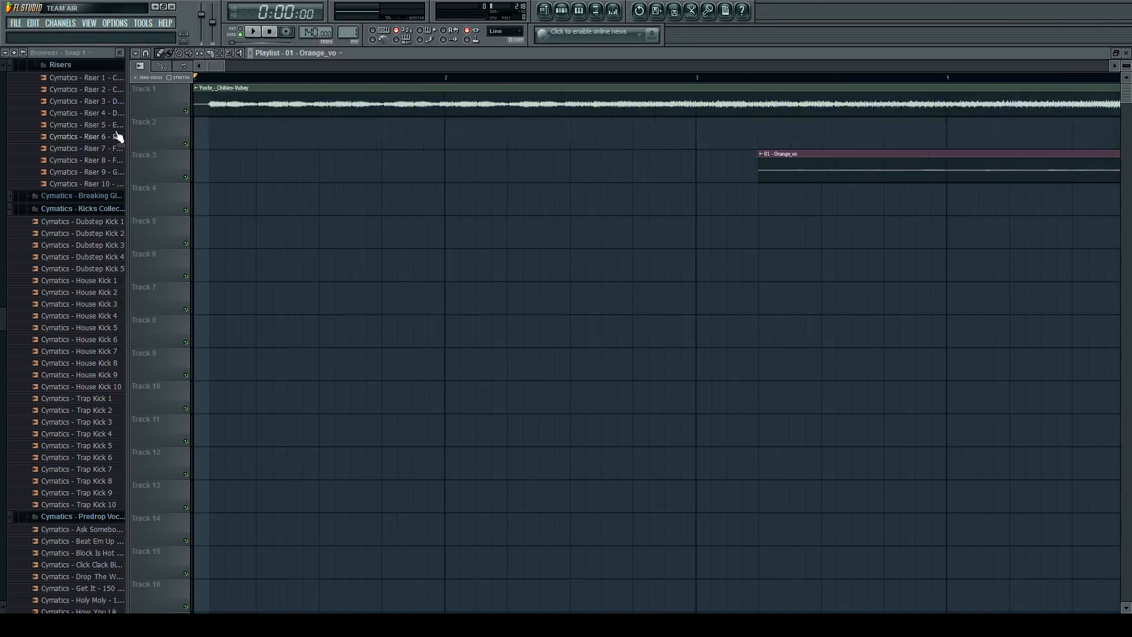
{"action": "left_click_drag", "start_coordinate": [254, 102], "coordinate": [284, 90]}
{"action": "key", "text": "Page_Down"}
{"action": "key", "text": "Page_Down"}
{"action": "key", "text": "Page_Down"}
{"action": "key", "text": "Page_Down"}
{"action": "key", "text": "Page_Down"}
{"action": "key", "text": "Page_Down"}
{"action": "key", "text": "Page_Down"}
{"action": "key", "text": "Page_Down"}
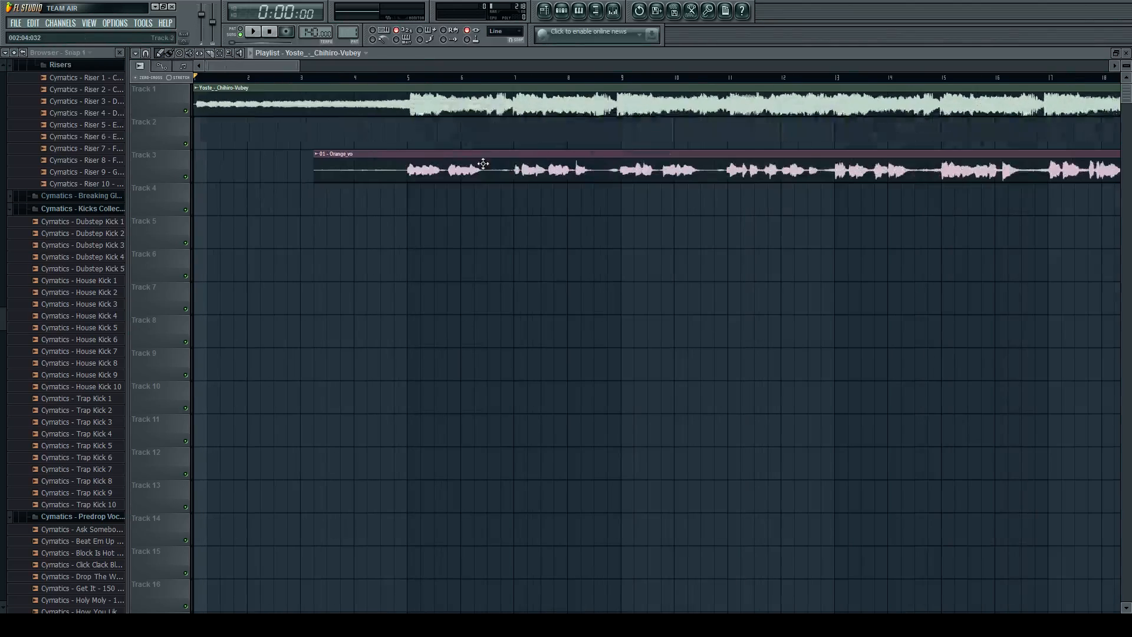
{"action": "mouse_move", "coordinate": [498, 153]}
{"action": "left_mouse_down"}
{"action": "mouse_move", "coordinate": [380, 153]}
{"action": "mouse_move", "coordinate": [595, 155]}
{"action": "mouse_move", "coordinate": [518, 157]}
{"action": "left_mouse_up"}
{"action": "left_click", "coordinate": [176, 55]}
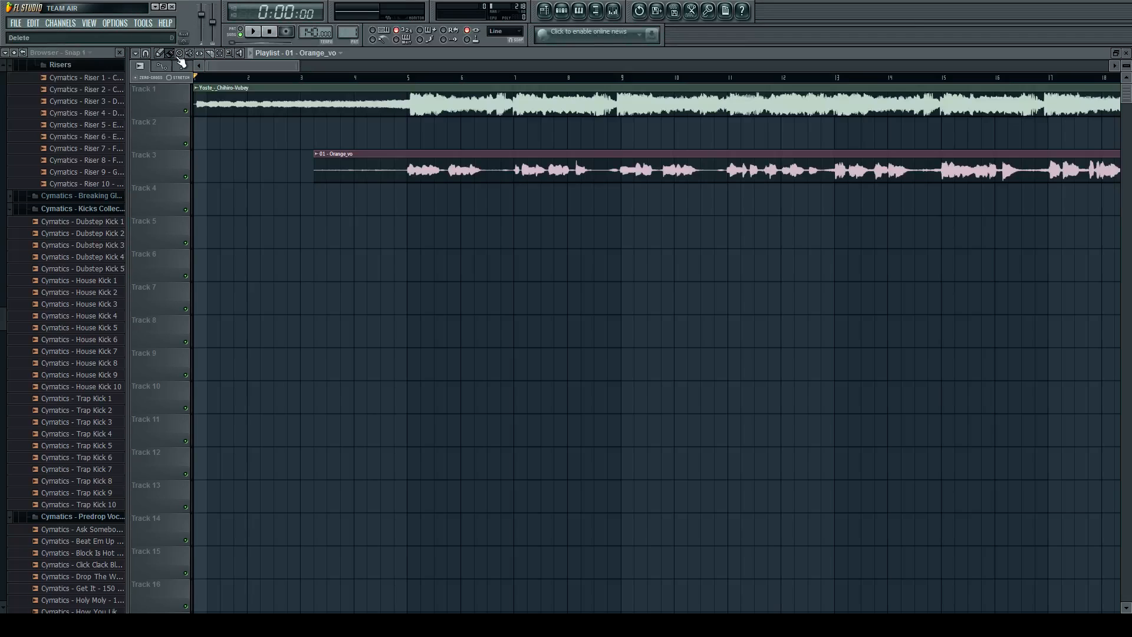
{"action": "left_click", "coordinate": [181, 55]}
{"action": "left_click", "coordinate": [214, 53]}
{"action": "scroll", "coordinate": [415, 171], "scroll_direction": "up", "scroll_amount": 3}
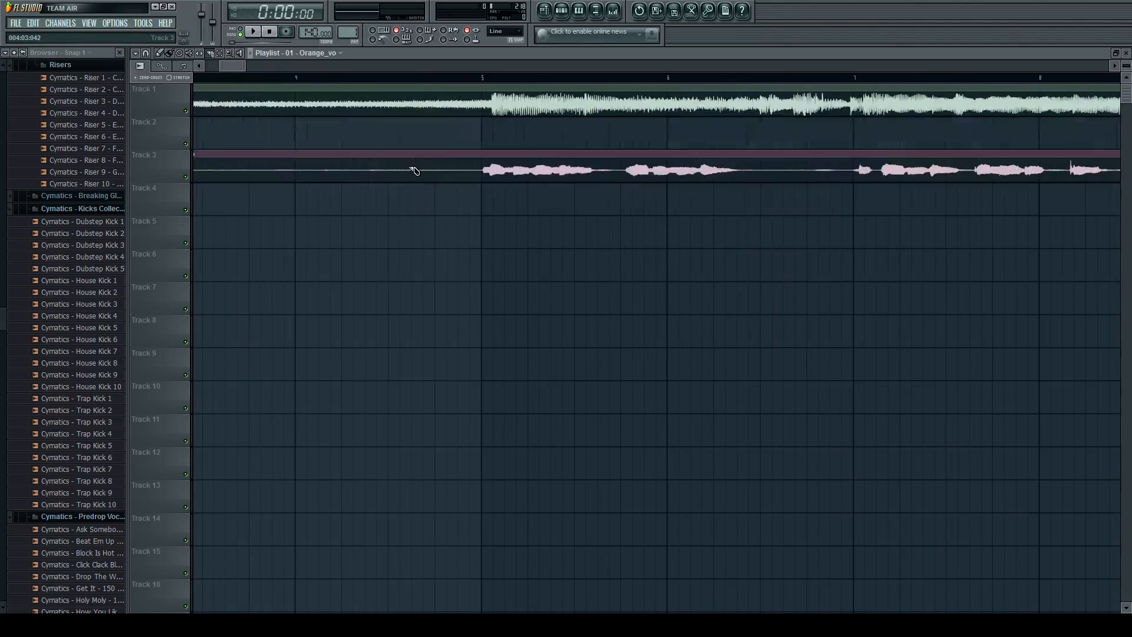
{"action": "scroll", "coordinate": [405, 172], "scroll_direction": "up", "scroll_amount": 2}
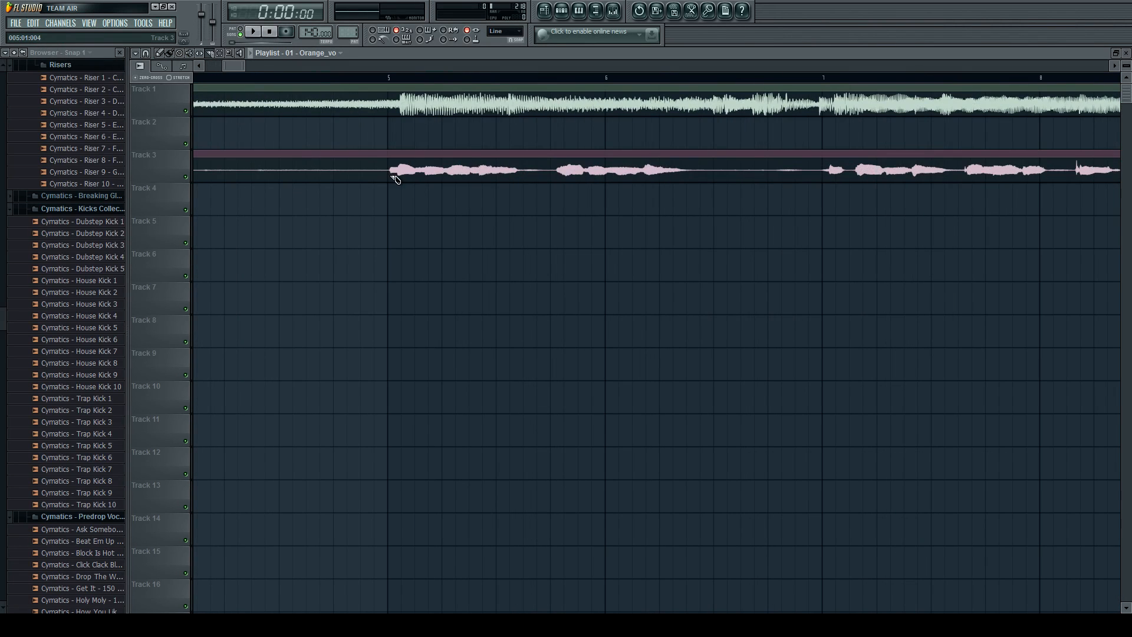
{"action": "left_click", "coordinate": [163, 53]}
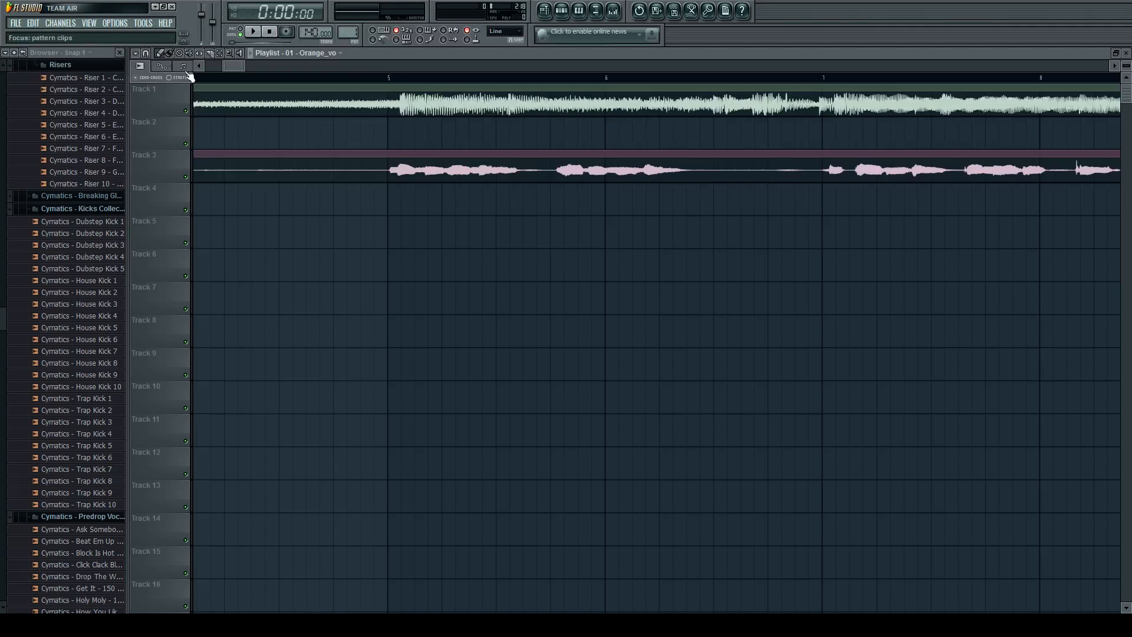
Play the song from just before bar 5 and shift the Orange_vo clip on Track 3 about a quarter bar later.
{"action": "scroll", "coordinate": [395, 90], "scroll_direction": "down", "scroll_amount": 3}
{"action": "left_click", "coordinate": [390, 77]}
{"action": "key", "text": "space"}
{"action": "scroll", "coordinate": [469, 153], "scroll_direction": "up", "scroll_amount": 4}
{"action": "left_click_drag", "start_coordinate": [471, 160], "coordinate": [562, 166]}
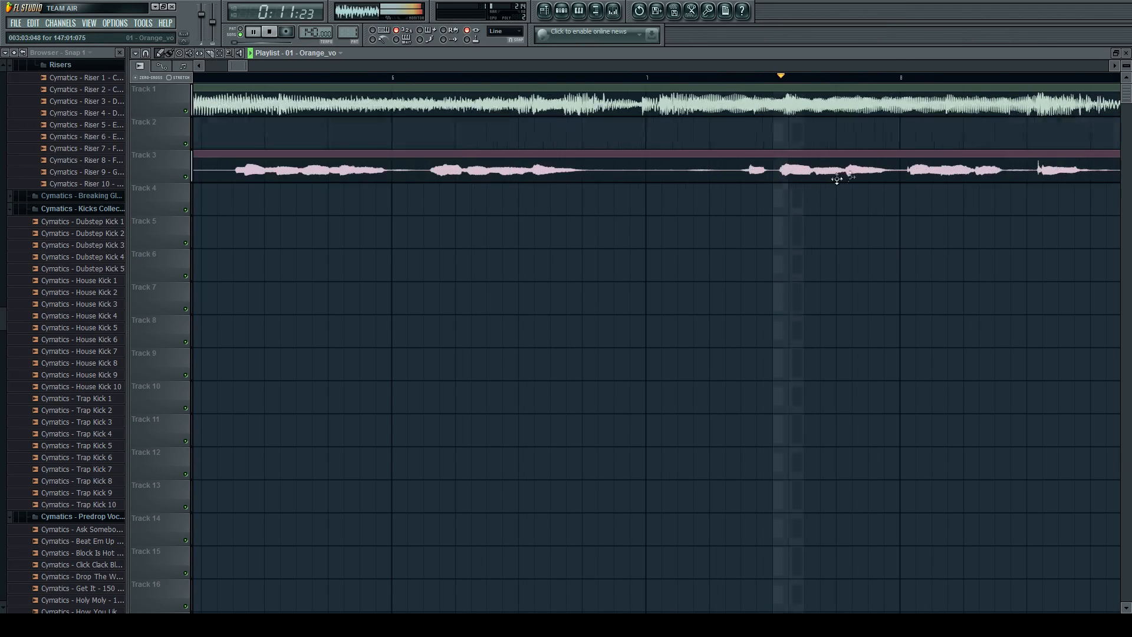
{"action": "scroll", "coordinate": [732, 164], "scroll_direction": "down", "scroll_amount": 2}
{"action": "scroll", "coordinate": [732, 164], "scroll_direction": "down", "scroll_amount": 2}
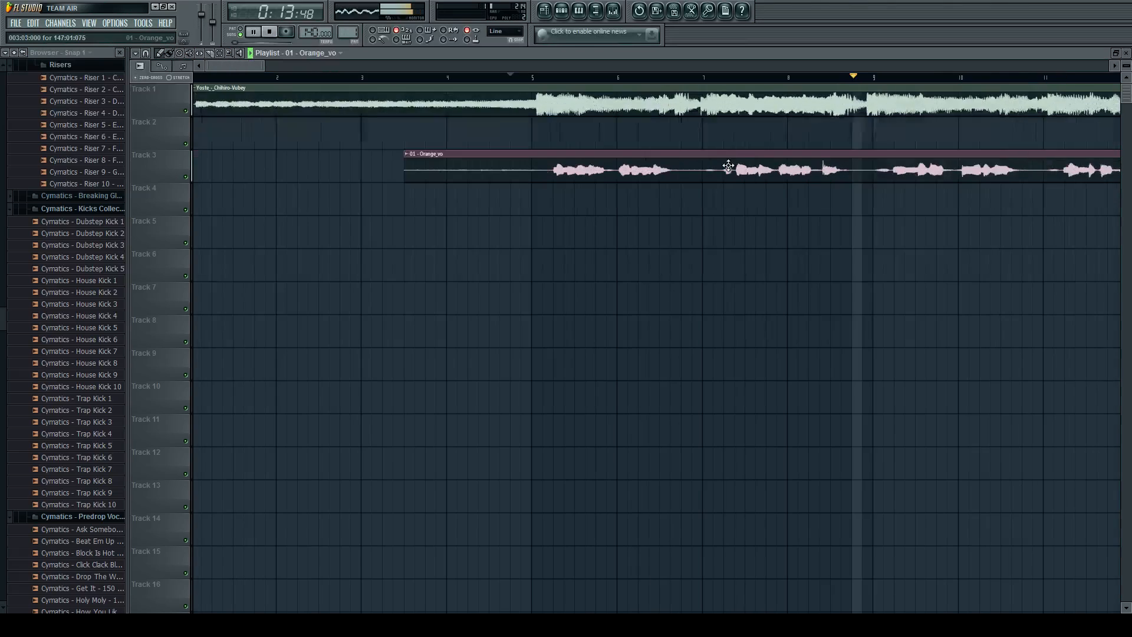
{"action": "key", "text": "space"}
Try slicing the Orange_vo clip on Track 3 shortly before bar 7 and undo each cut.
{"action": "left_click", "coordinate": [210, 54]}
{"action": "scroll", "coordinate": [705, 183], "scroll_direction": "up", "scroll_amount": 3}
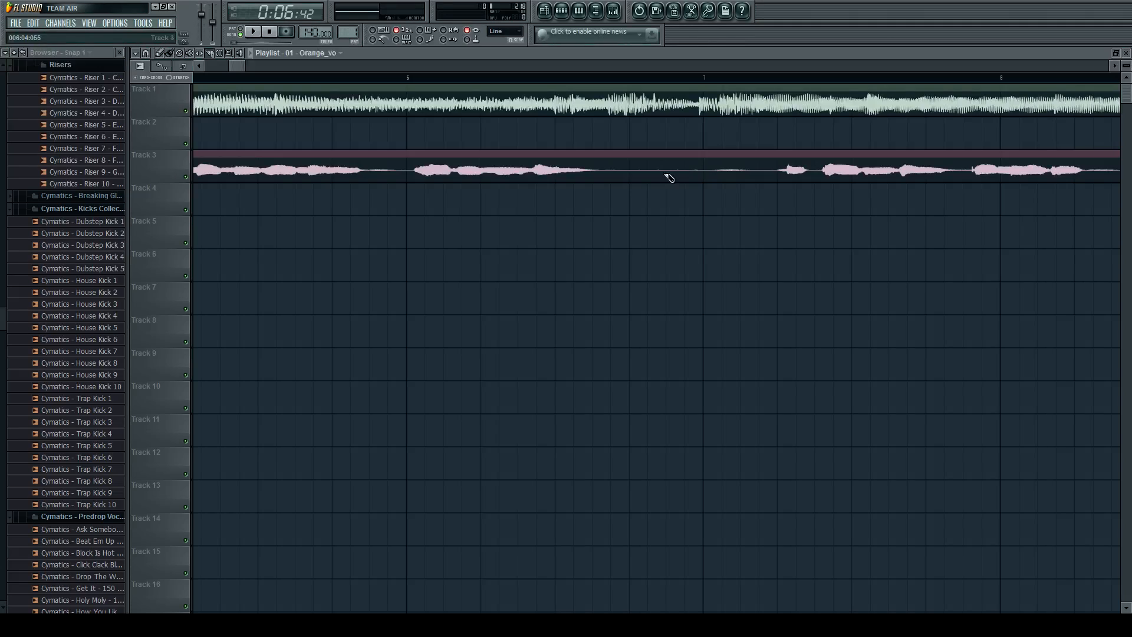
{"action": "scroll", "coordinate": [698, 185], "scroll_direction": "down", "scroll_amount": 3}
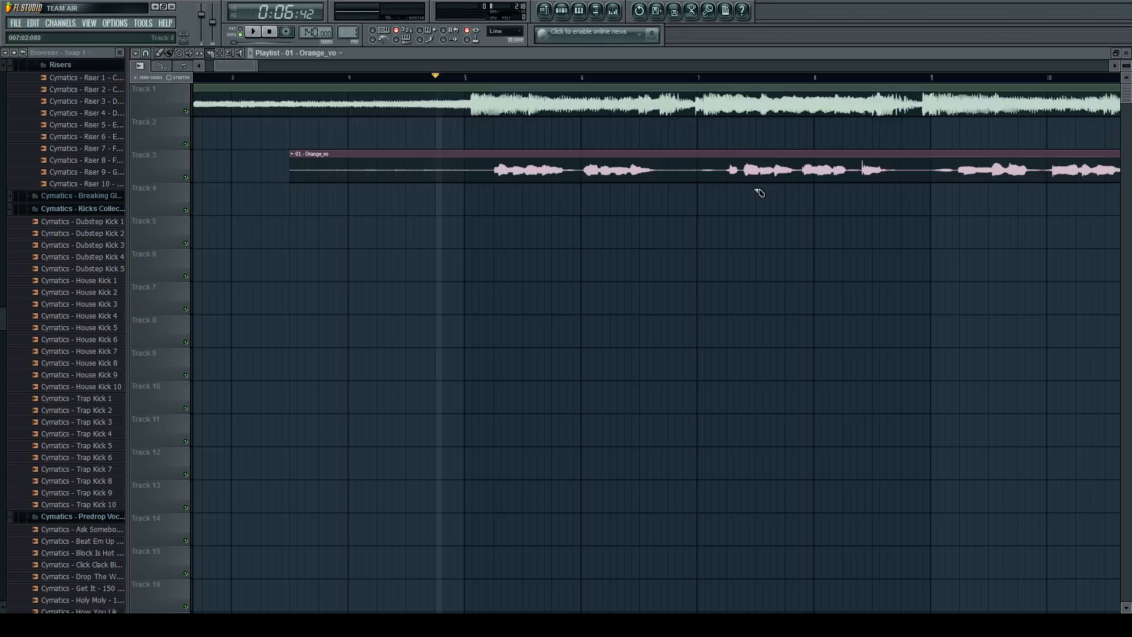
{"action": "scroll", "coordinate": [688, 169], "scroll_direction": "up", "scroll_amount": 3}
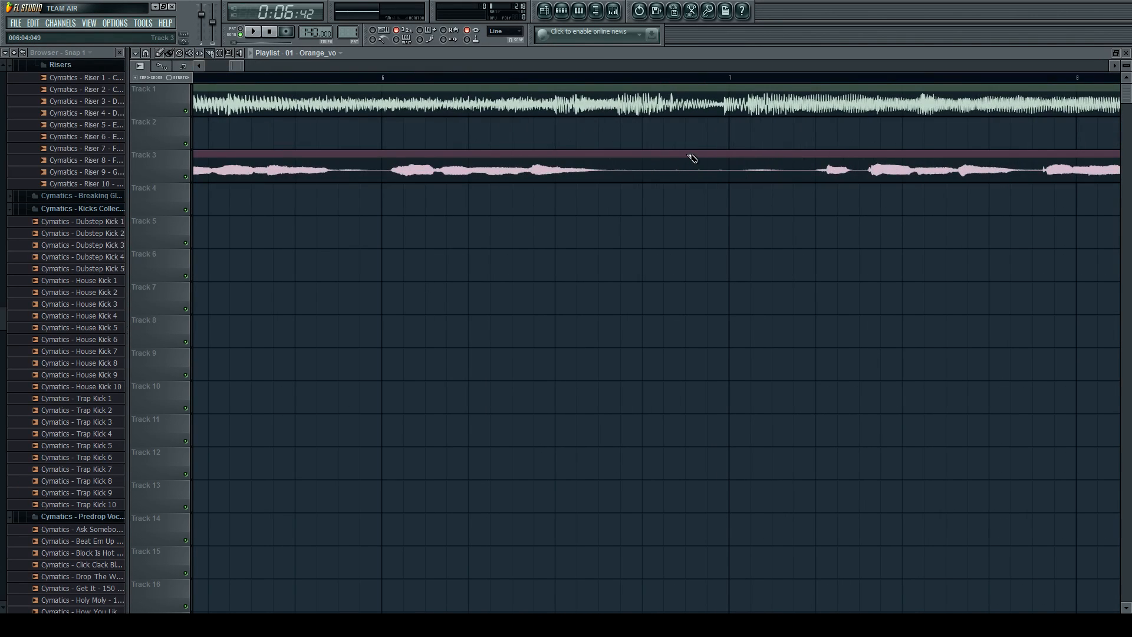
{"action": "left_click_drag", "start_coordinate": [691, 148], "coordinate": [695, 226]}
{"action": "key", "text": "ctrl+z"}
{"action": "left_click_drag", "start_coordinate": [690, 175], "coordinate": [691, 175]}
{"action": "key", "text": "ctrl+z"}
{"action": "scroll", "coordinate": [690, 175], "scroll_direction": "down", "scroll_amount": 3}
{"action": "left_click", "coordinate": [159, 52]}
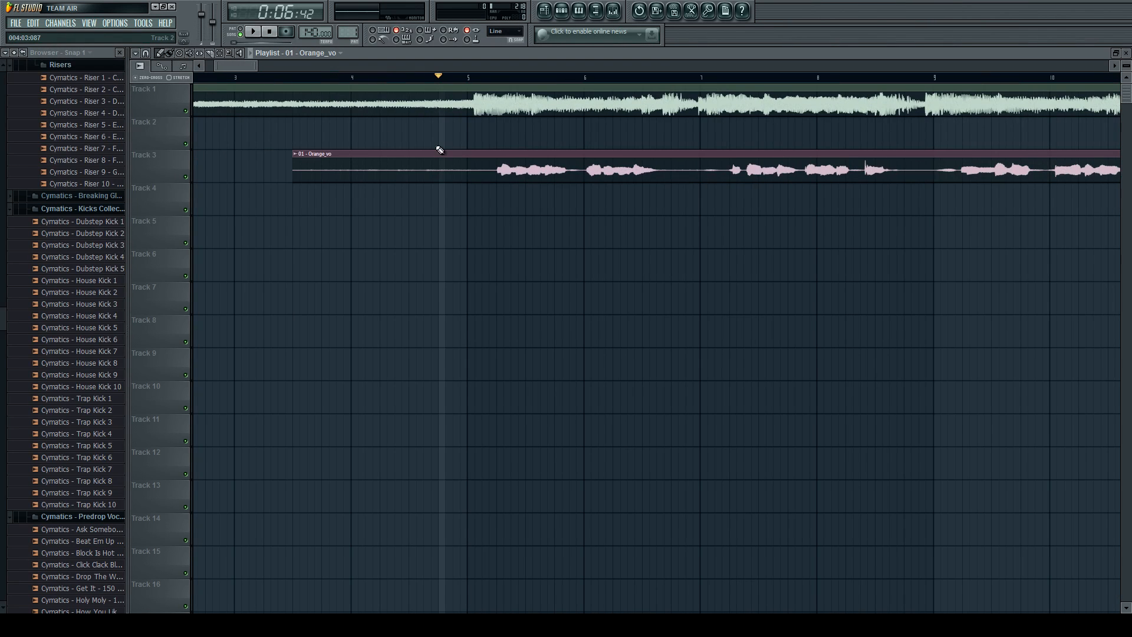
Slice the Orange_vo clip in the silent gap just before bar 7 and move the first piece earlier to match the instrumental's entry at bar 5.
{"action": "key", "text": "c"}
{"action": "left_click", "coordinate": [688, 176]}
{"action": "left_click", "coordinate": [161, 53]}
{"action": "mouse_move", "coordinate": [624, 175]}
{"action": "left_mouse_down"}
{"action": "mouse_move", "coordinate": [572, 174]}
{"action": "mouse_move", "coordinate": [625, 173]}
{"action": "mouse_move", "coordinate": [607, 174]}
{"action": "left_mouse_up"}
Undo the vocal slice and move, go back through earlier history entries, and restore the latest clip move from the project history.
{"action": "key", "text": "ctrl+alt+z"}
{"action": "key", "text": "ctrl+alt+z"}
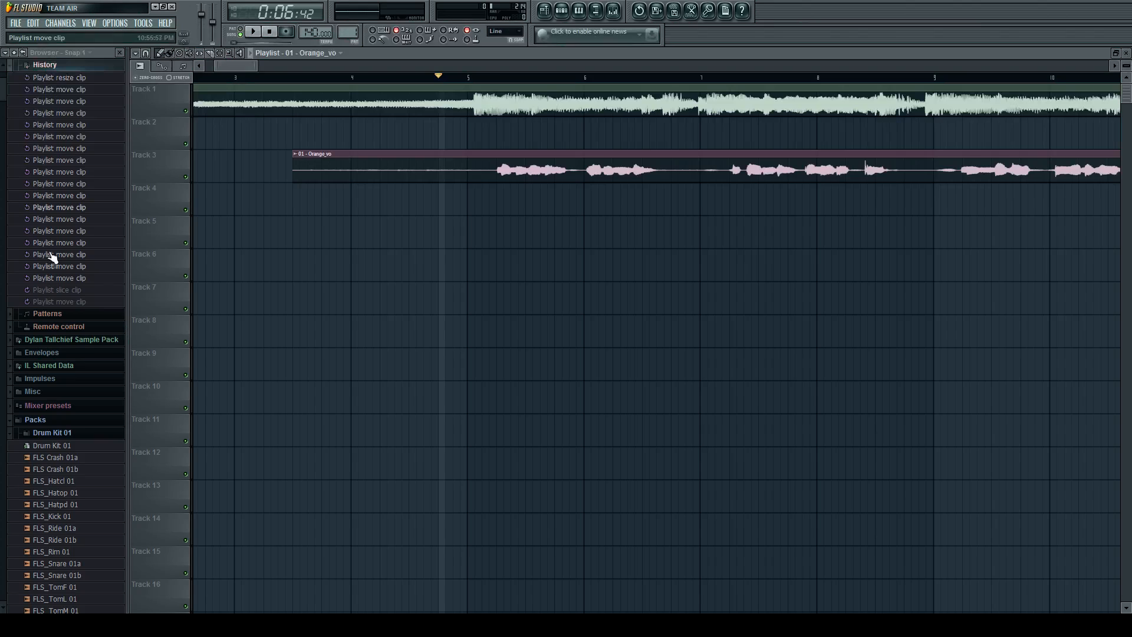
{"action": "left_click", "coordinate": [67, 113]}
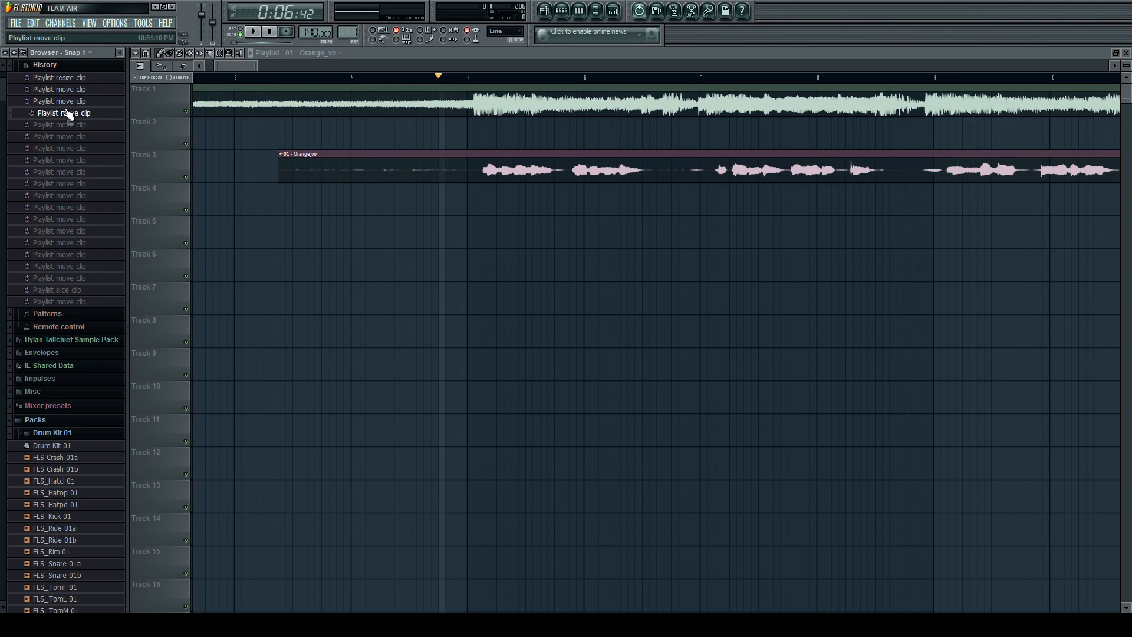
{"action": "left_click", "coordinate": [66, 80]}
{"action": "left_click", "coordinate": [72, 302]}
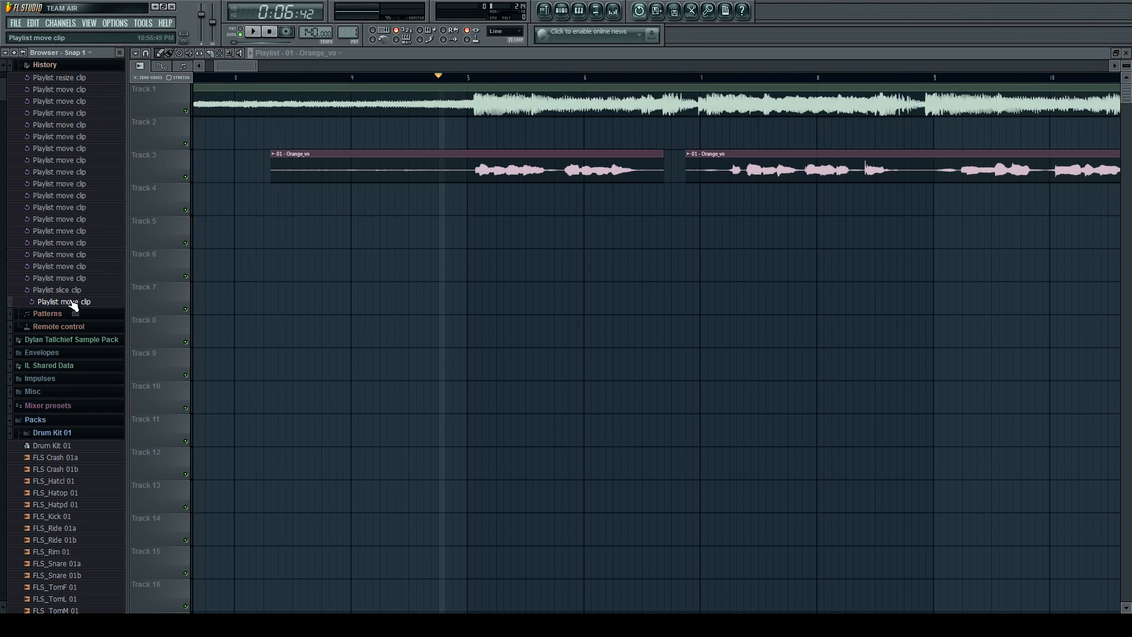
Move the first Orange_vo piece from Track 3 down to Track 4, keeping it aligned with bar 5.
{"action": "scroll", "coordinate": [453, 176], "scroll_direction": "down", "scroll_amount": 3}
{"action": "left_click", "coordinate": [448, 174]}
{"action": "scroll", "coordinate": [607, 160], "scroll_direction": "down", "scroll_amount": 1}
{"action": "scroll", "coordinate": [298, 189], "scroll_direction": "up", "scroll_amount": 1}
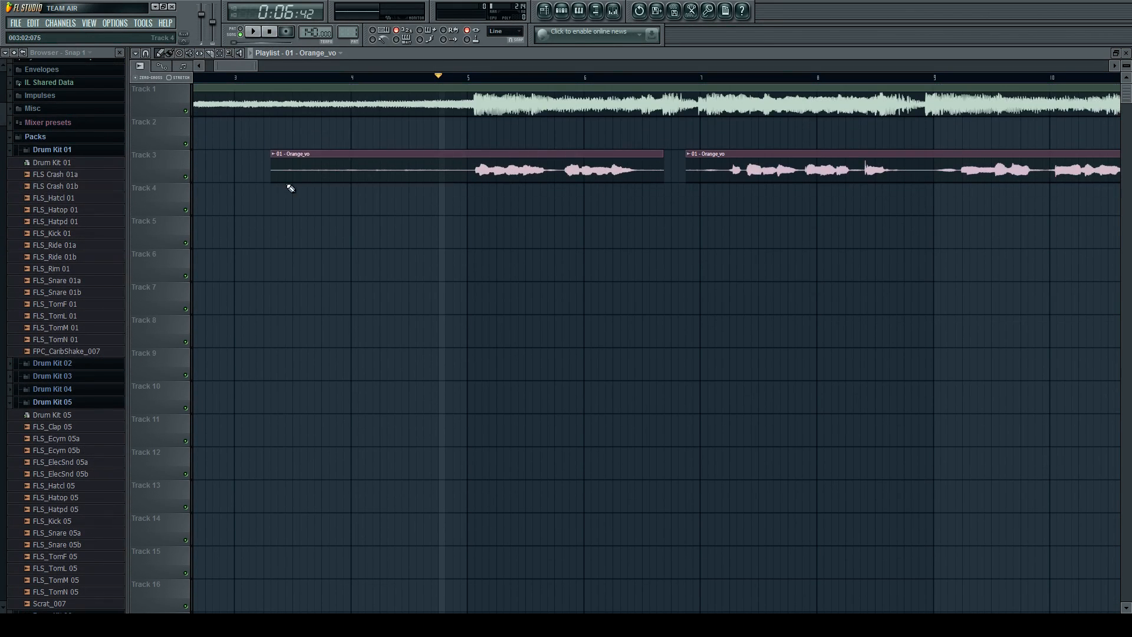
{"action": "left_click_drag", "start_coordinate": [278, 177], "coordinate": [282, 209]}
{"action": "scroll", "coordinate": [440, 212], "scroll_direction": "down", "scroll_amount": 1}
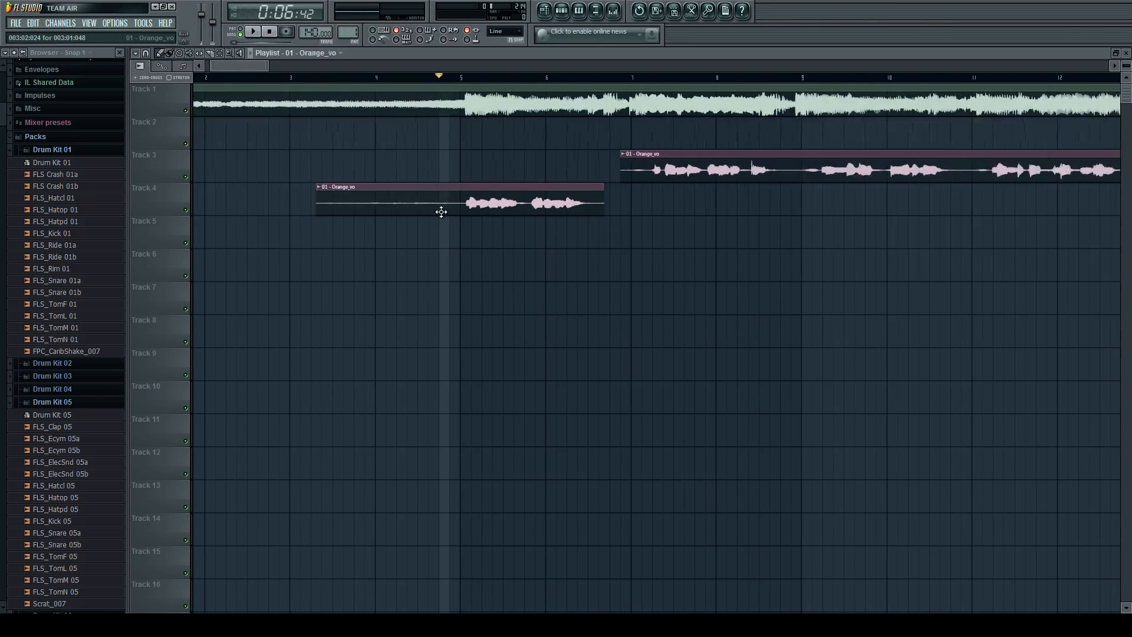
Try extending the end of the Track 4 vocal piece to just past bar 10, and undo the resize.
{"action": "scroll", "coordinate": [509, 213], "scroll_direction": "up", "scroll_amount": 1}
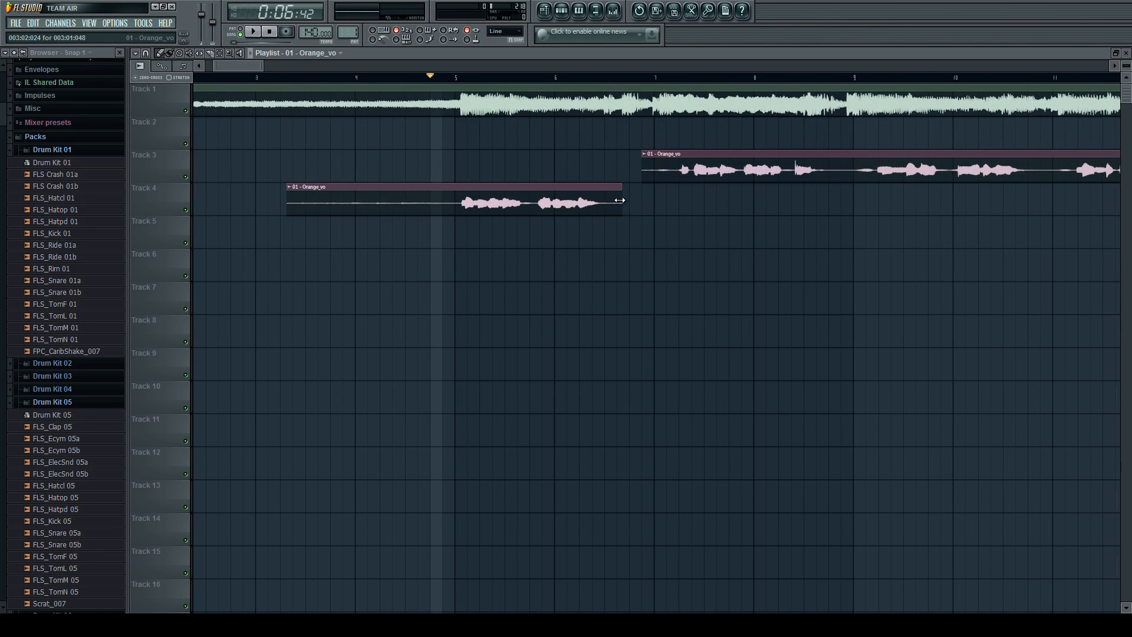
{"action": "left_click_drag", "start_coordinate": [620, 201], "coordinate": [925, 198]}
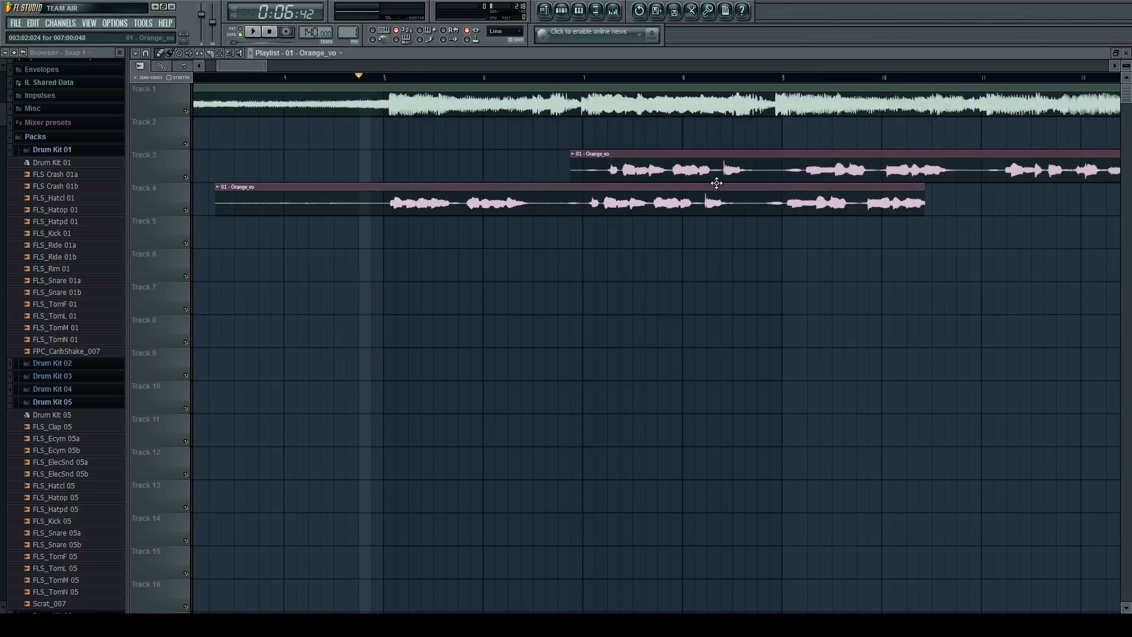
{"action": "key", "text": "ctrl+z"}
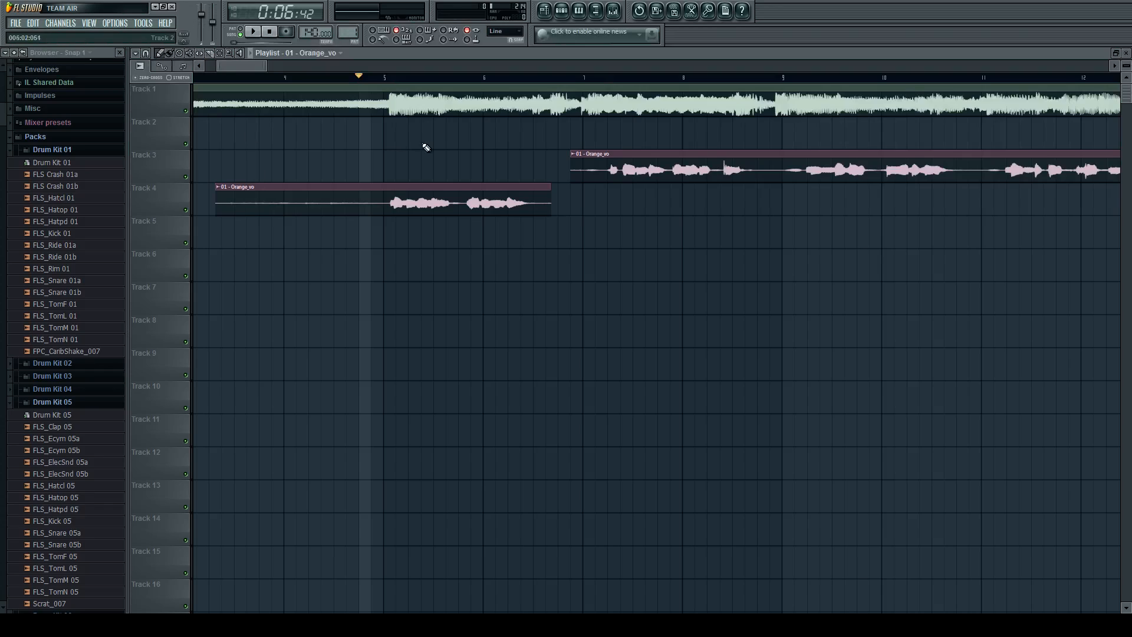
Audition the Track 1 instrumental and the Track 4 vocal piece separately from bar 5 with the playback tool.
{"action": "scroll", "coordinate": [425, 147], "scroll_direction": "down", "scroll_amount": 1}
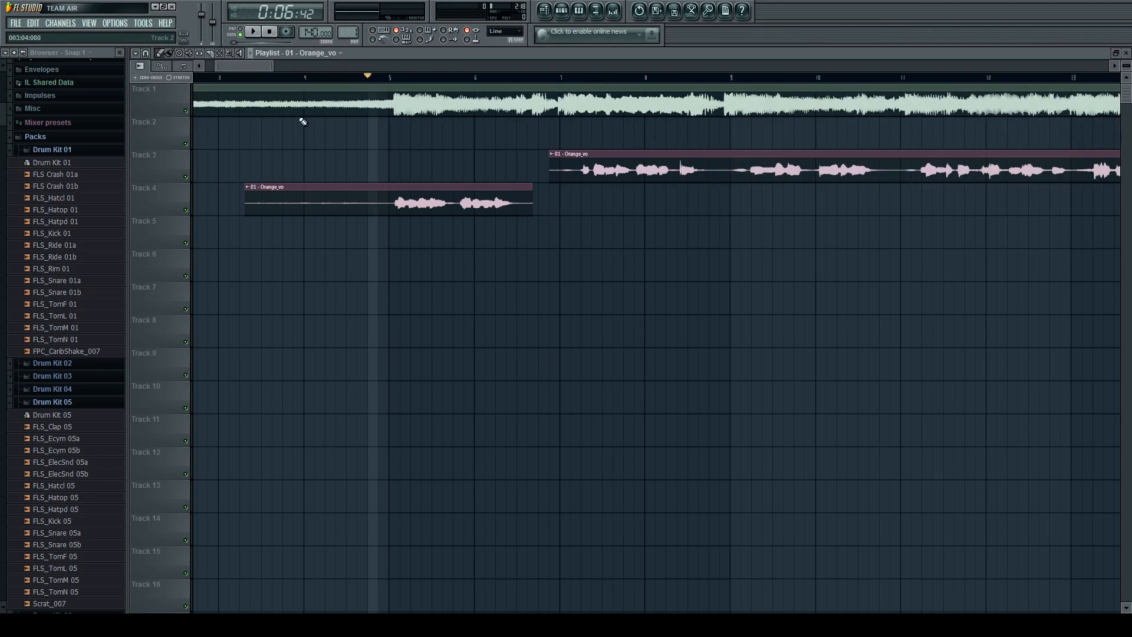
{"action": "left_click", "coordinate": [240, 53]}
{"action": "scroll", "coordinate": [251, 118], "scroll_direction": "up", "scroll_amount": 3}
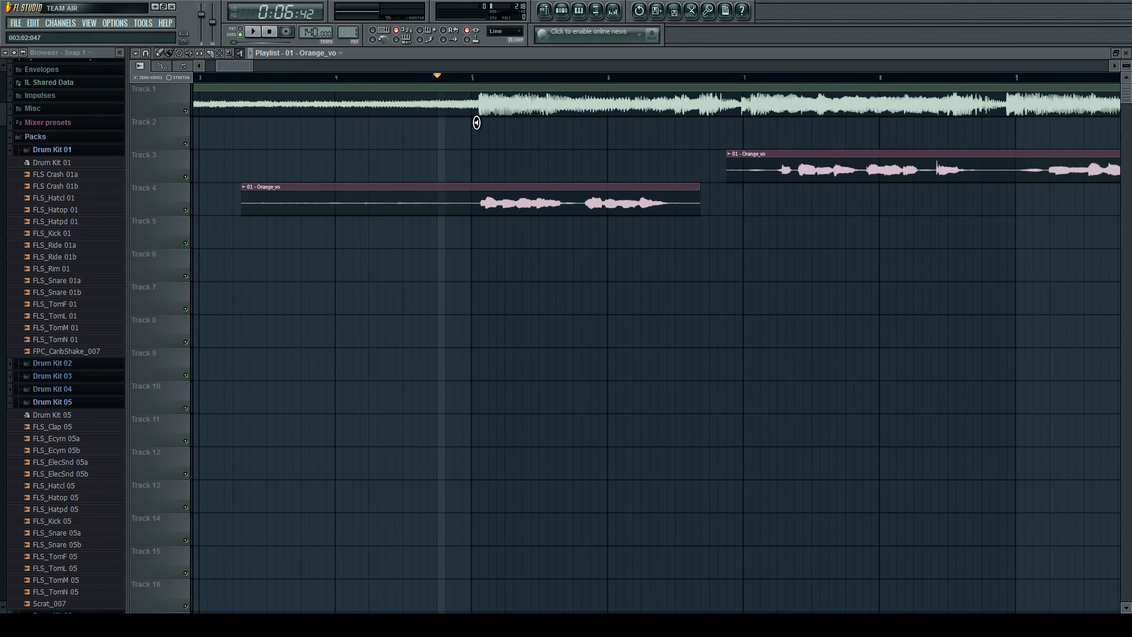
{"action": "scroll", "coordinate": [475, 118], "scroll_direction": "up", "scroll_amount": 2}
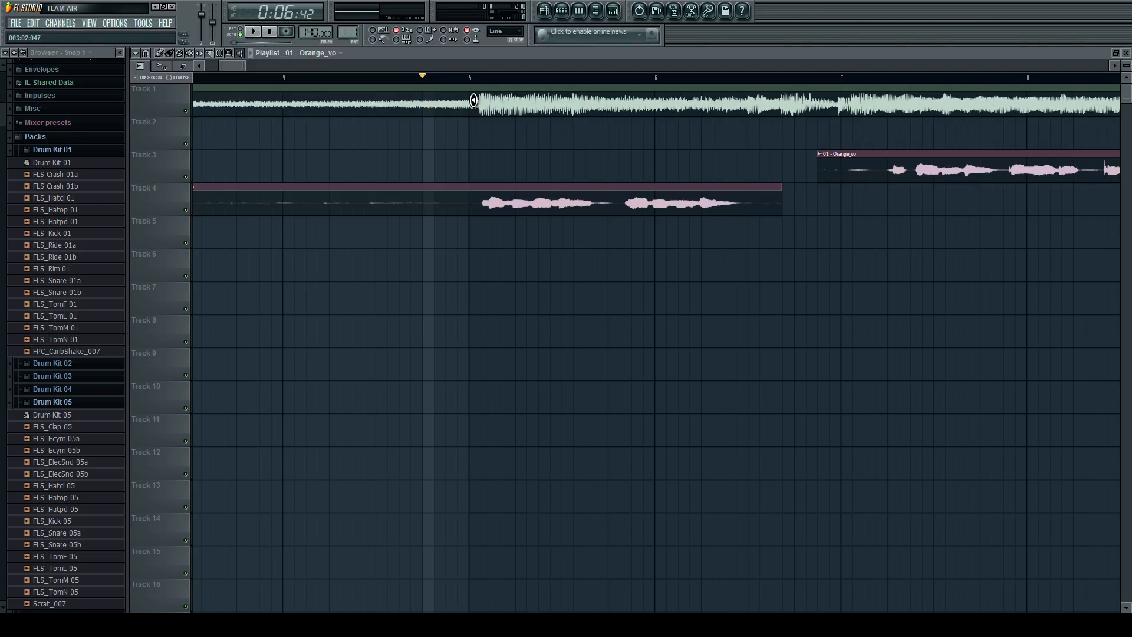
{"action": "left_click", "coordinate": [473, 101]}
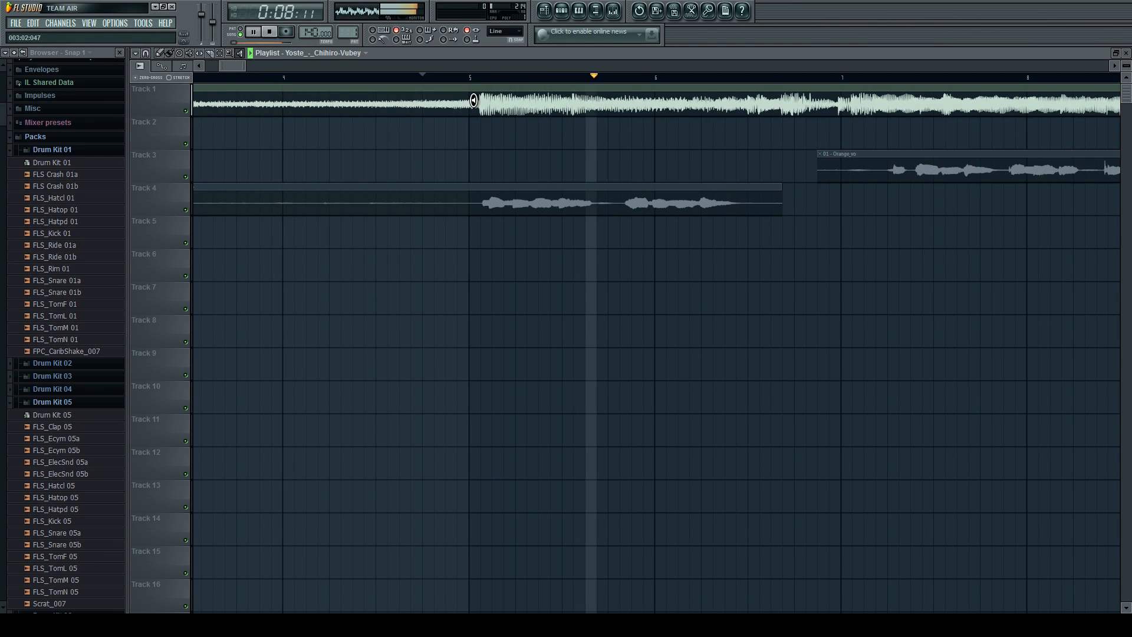
{"action": "left_click", "coordinate": [483, 202]}
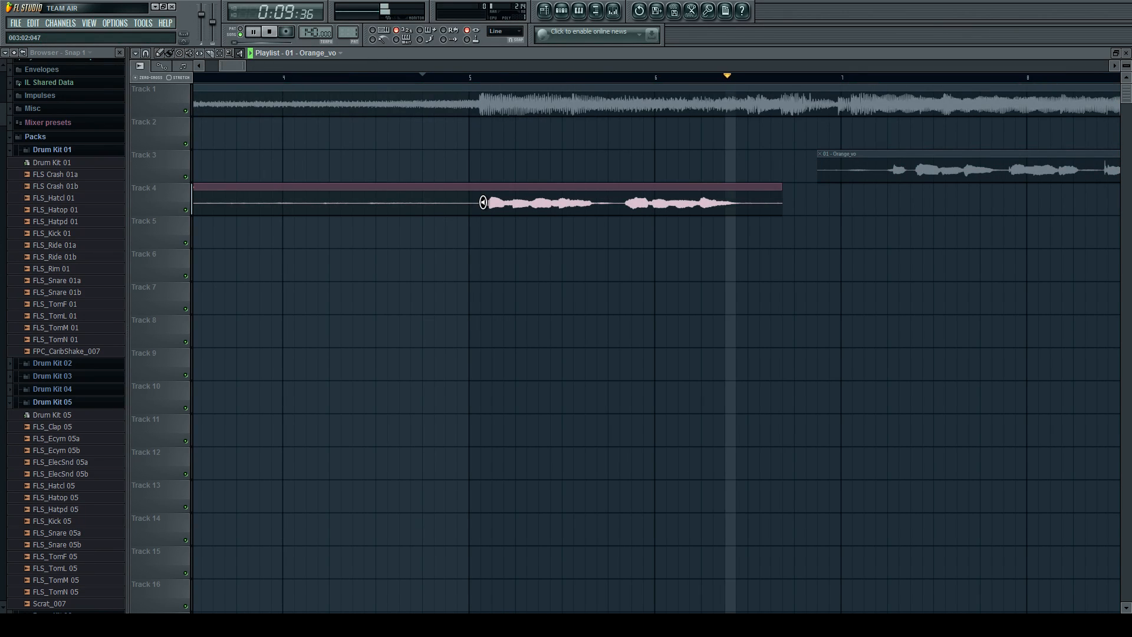
{"action": "left_click", "coordinate": [322, 115]}
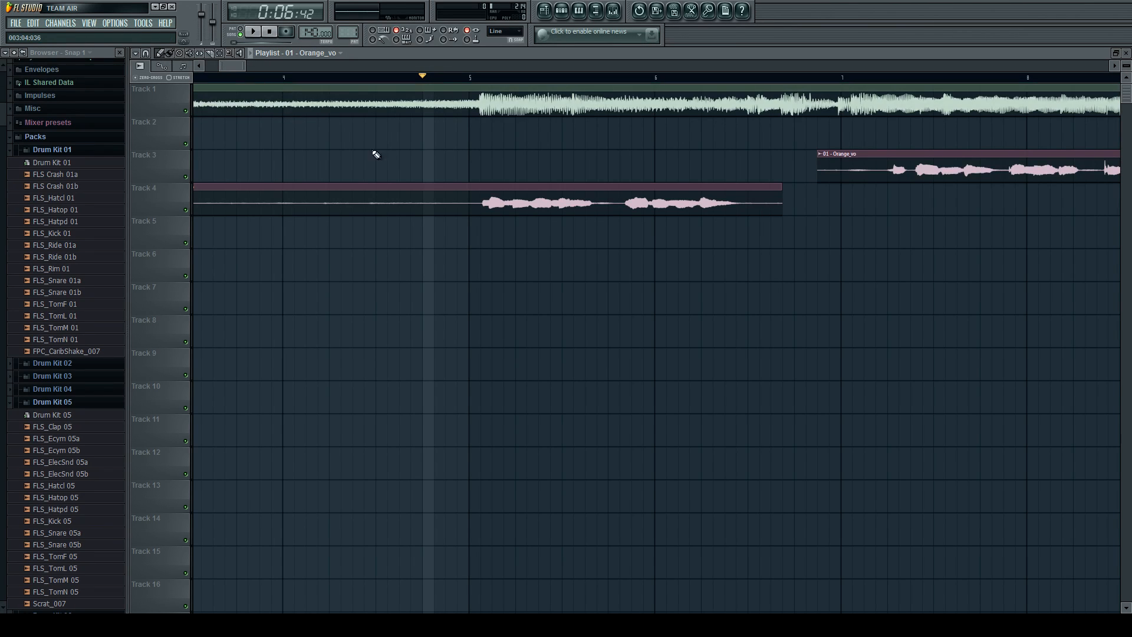
{"action": "scroll", "coordinate": [428, 184], "scroll_direction": "down", "scroll_amount": 2}
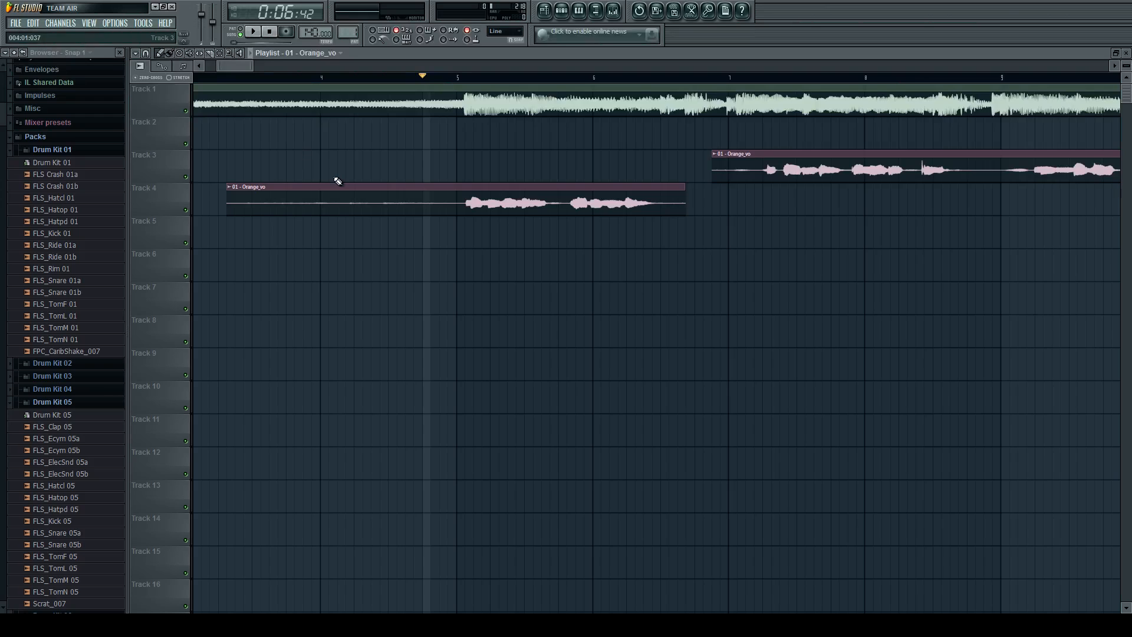
Check the channel settings of the Orange_vo sample through the Track 4 vocal piece.
{"action": "scroll", "coordinate": [338, 181], "scroll_direction": "down", "scroll_amount": 2}
{"action": "double_click", "coordinate": [368, 203]}
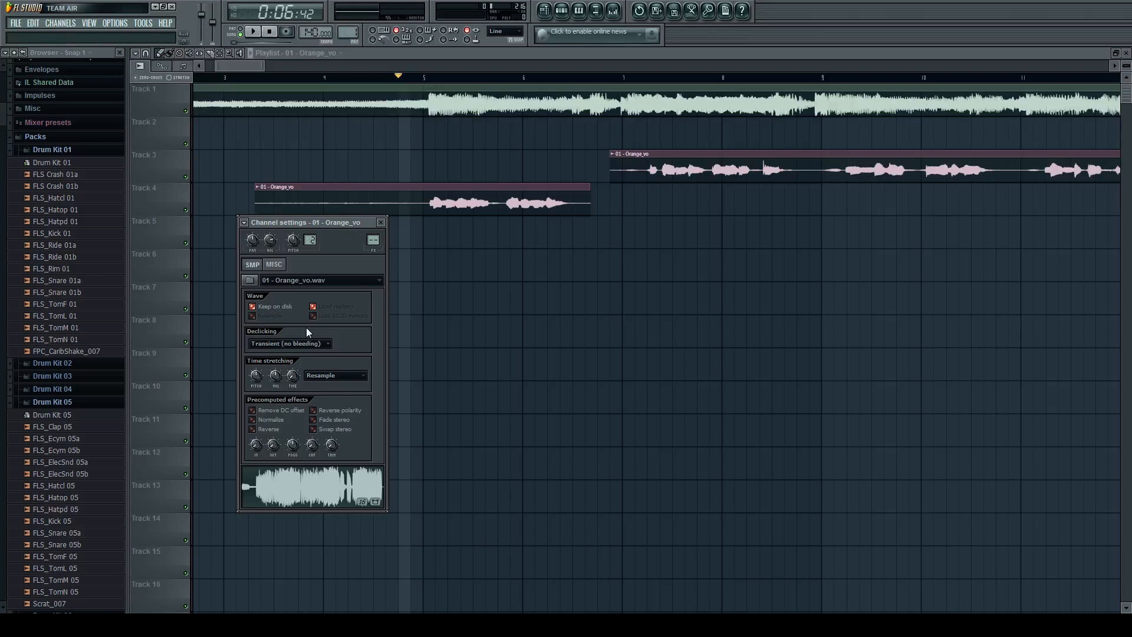
{"action": "left_click", "coordinate": [435, 209]}
Slice the Track 4 vocal piece at bar 5 and delete the silent part before it.
{"action": "scroll", "coordinate": [324, 212], "scroll_direction": "up", "scroll_amount": 3}
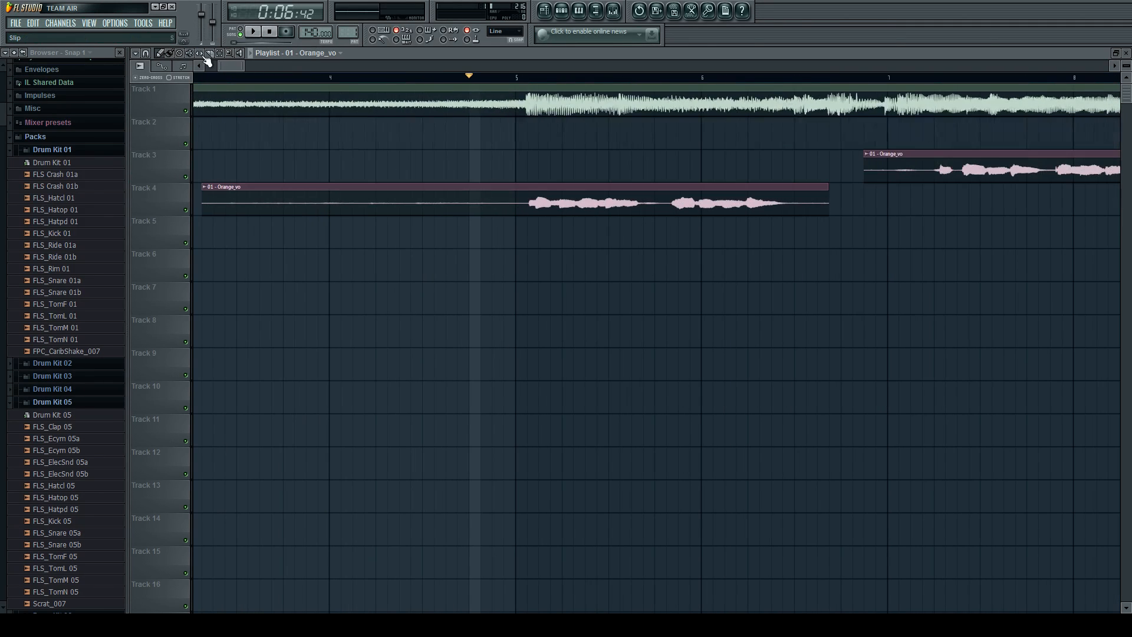
{"action": "left_click", "coordinate": [210, 54]}
{"action": "left_click", "coordinate": [518, 206]}
{"action": "left_click", "coordinate": [159, 54]}
{"action": "right_click", "coordinate": [351, 195]}
{"action": "scroll", "coordinate": [349, 196], "scroll_direction": "down", "scroll_amount": 3}
{"action": "scroll", "coordinate": [329, 179], "scroll_direction": "up", "scroll_amount": 3}
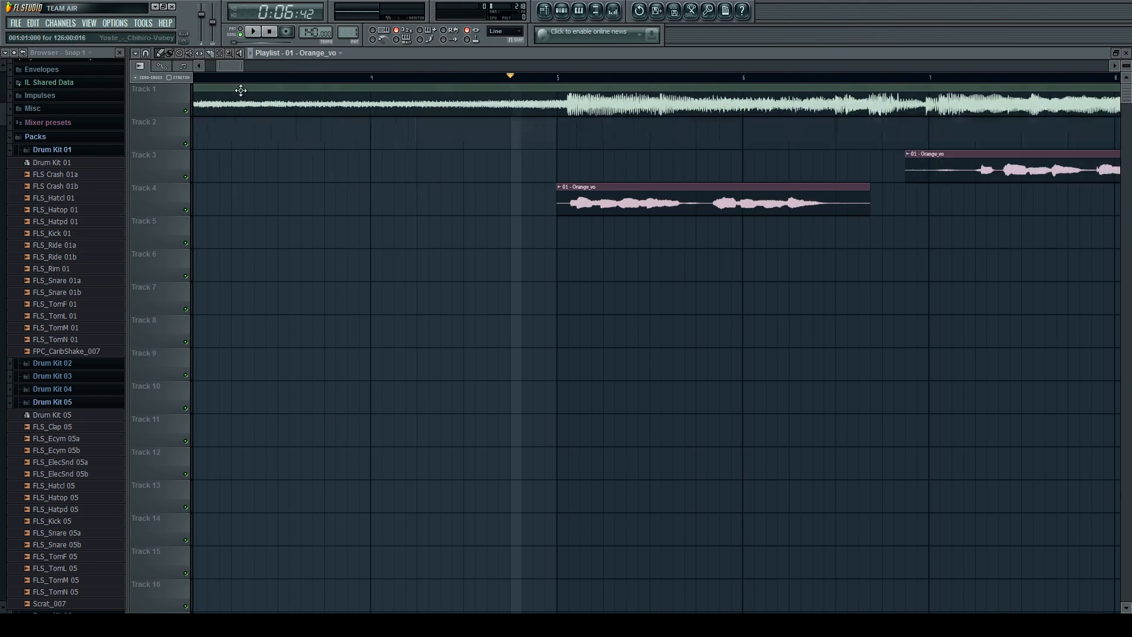
Slip the audio inside the Track 4 vocal piece slightly later, keeping the clip's edges in place.
{"action": "left_click", "coordinate": [201, 54]}
{"action": "left_click_drag", "start_coordinate": [595, 201], "coordinate": [617, 176]}
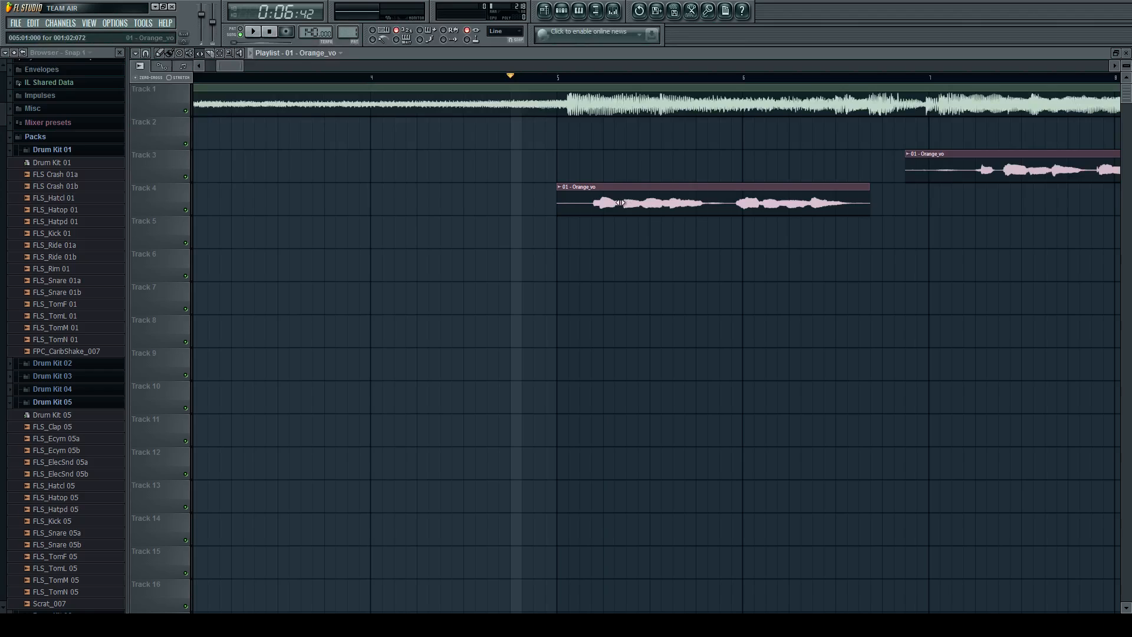
{"action": "left_click", "coordinate": [160, 54]}
Delete the Track 4 vocal piece and extend the start of the Track 3 vocal clip back to 004:04:048.
{"action": "scroll", "coordinate": [632, 204], "scroll_direction": "down", "scroll_amount": 4}
{"action": "right_click", "coordinate": [631, 205]}
{"action": "left_click_drag", "start_coordinate": [779, 168], "coordinate": [578, 168]}
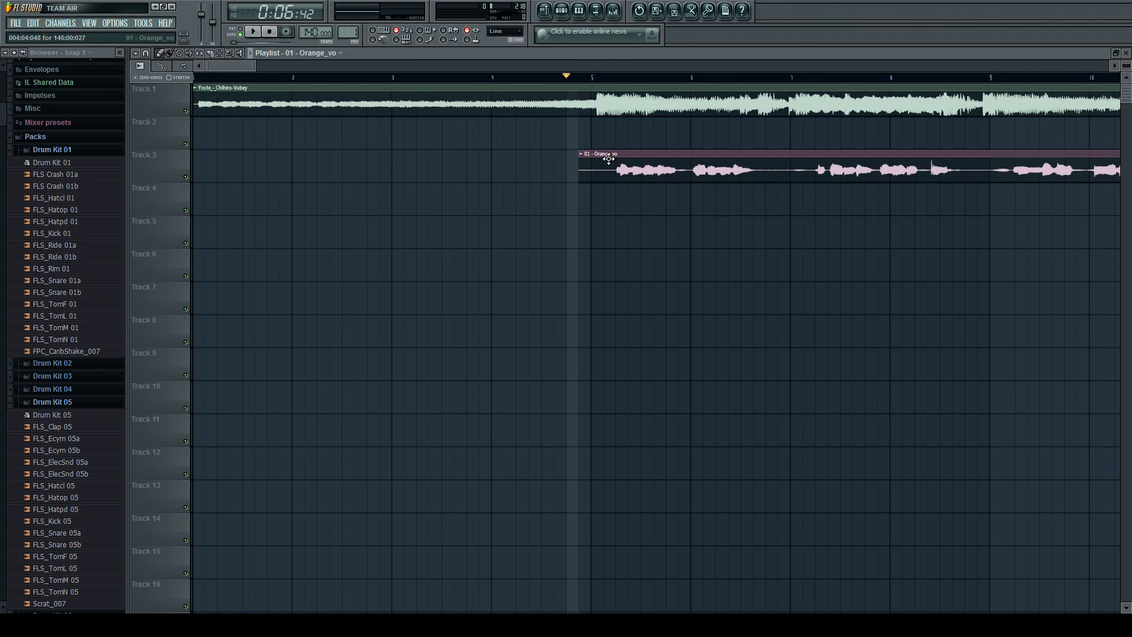
Trim the silent start of the Track 3 vocal clip to 005:02:000, just before the first sung phrase.
{"action": "scroll", "coordinate": [677, 207], "scroll_direction": "up", "scroll_amount": 4, "text": "ctrl"}
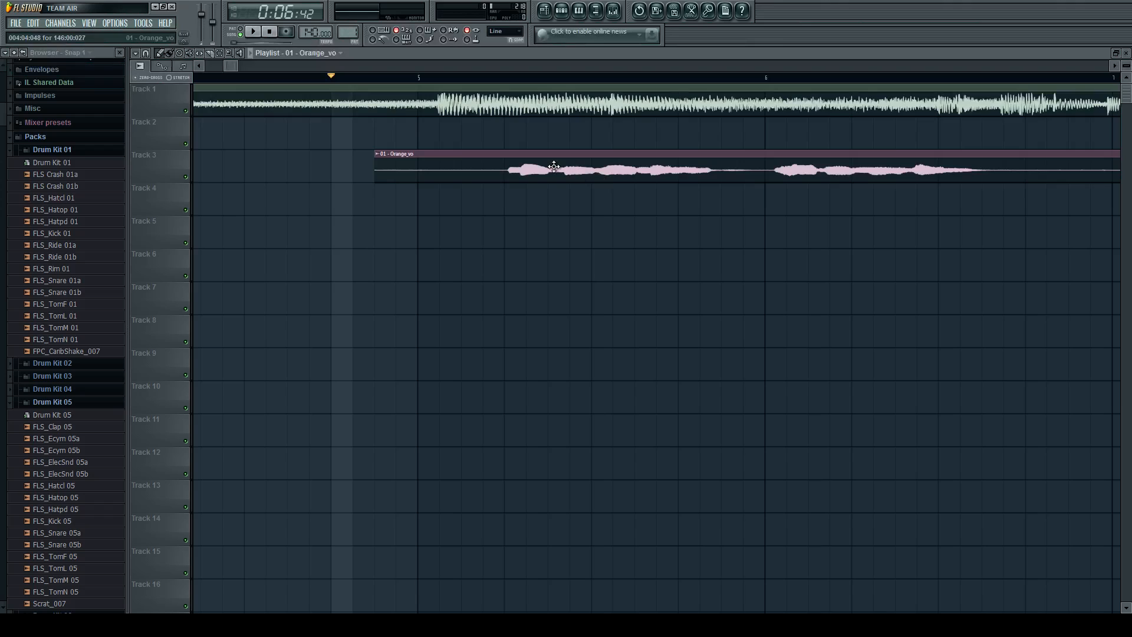
{"action": "scroll", "coordinate": [553, 167], "scroll_direction": "up", "scroll_amount": 2, "text": "ctrl"}
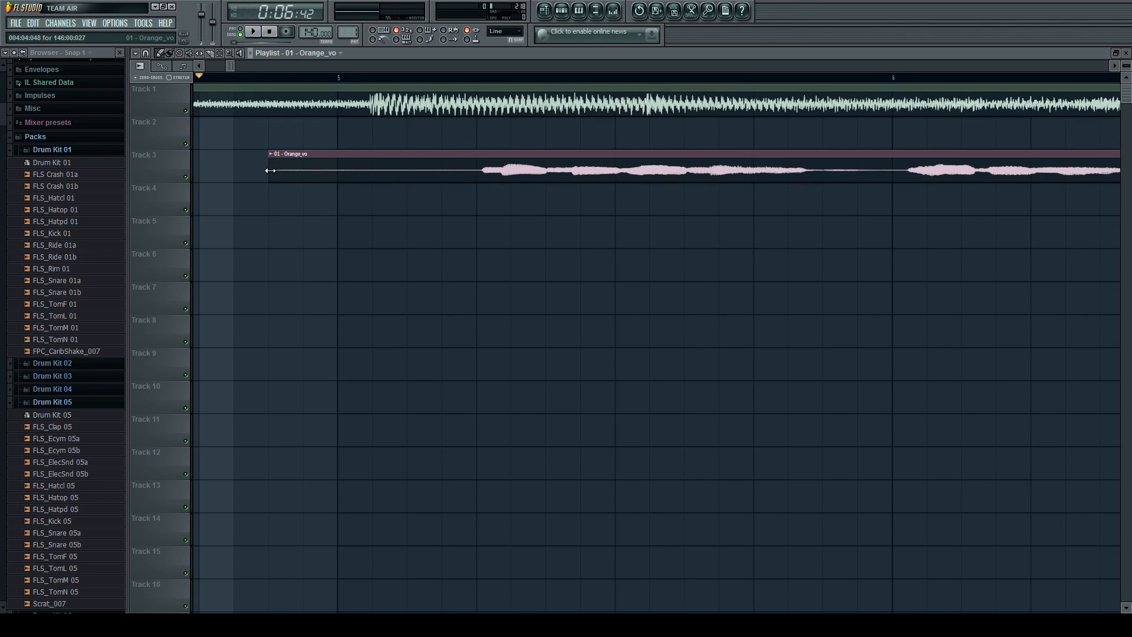
{"action": "left_click_drag", "start_coordinate": [270, 171], "coordinate": [477, 171]}
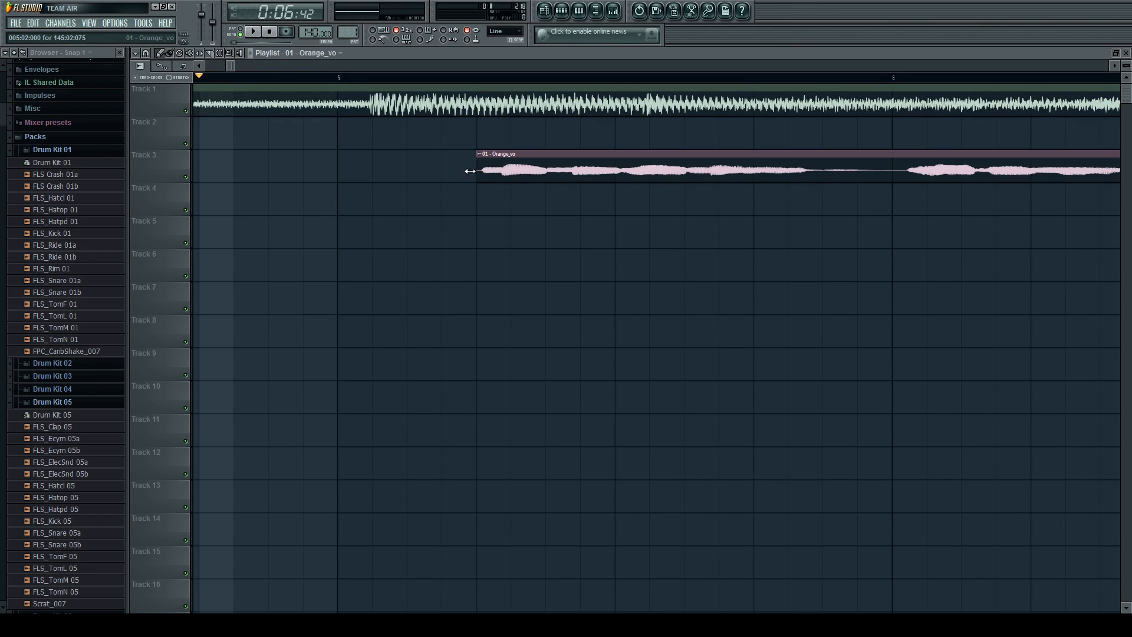
Mute the Track 1 instrumental and turn it back on.
{"action": "scroll", "coordinate": [203, 144], "scroll_direction": "down", "scroll_amount": 3, "text": "ctrl"}
{"action": "left_click", "coordinate": [186, 111]}
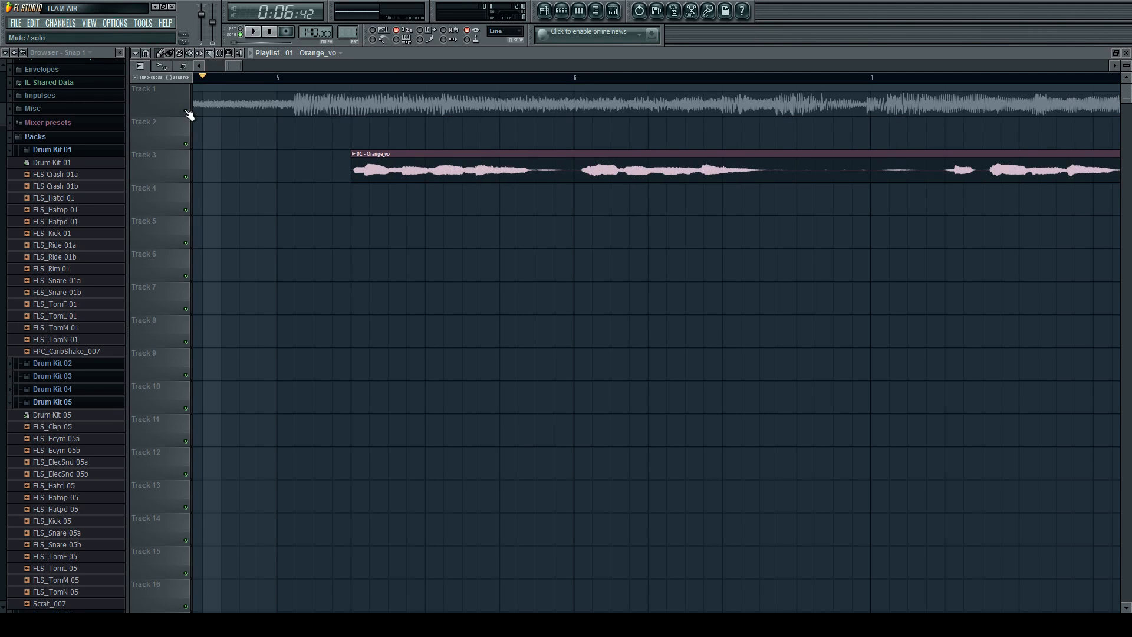
{"action": "scroll", "coordinate": [327, 144], "scroll_direction": "up", "scroll_amount": 2, "text": "ctrl"}
{"action": "scroll", "coordinate": [356, 125], "scroll_direction": "down", "scroll_amount": 2, "text": "ctrl"}
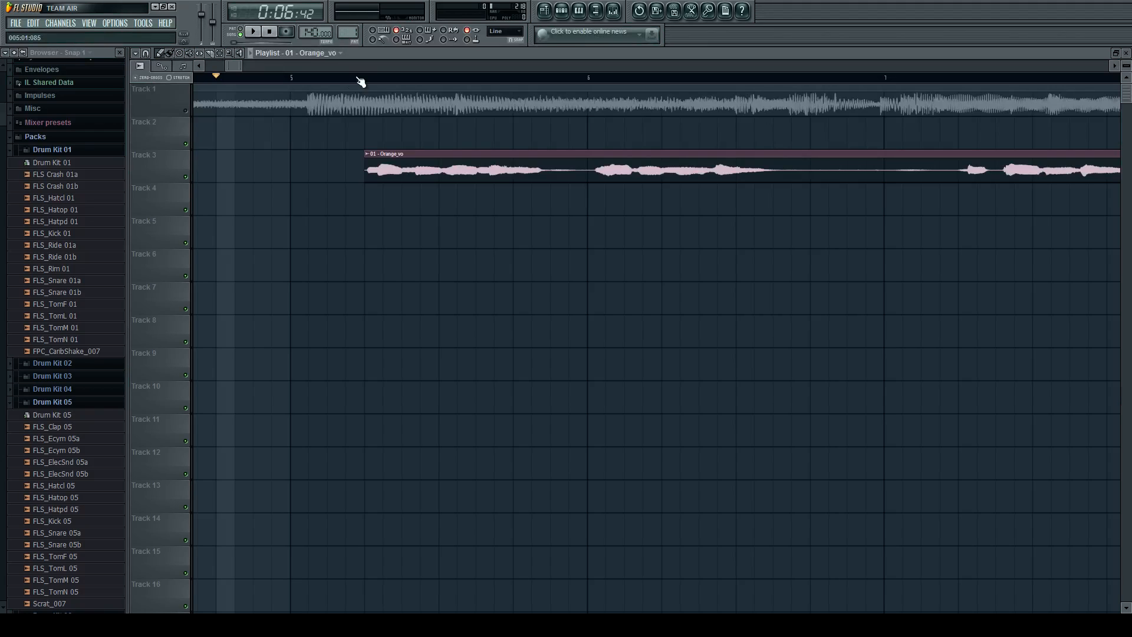
{"action": "left_click", "coordinate": [186, 111]}
Shift the Track 1 instrumental to 001:01:072 so its loud section begins with the Track 3 vocal.
{"action": "scroll", "coordinate": [443, 125], "scroll_direction": "down", "scroll_amount": 3, "text": "ctrl"}
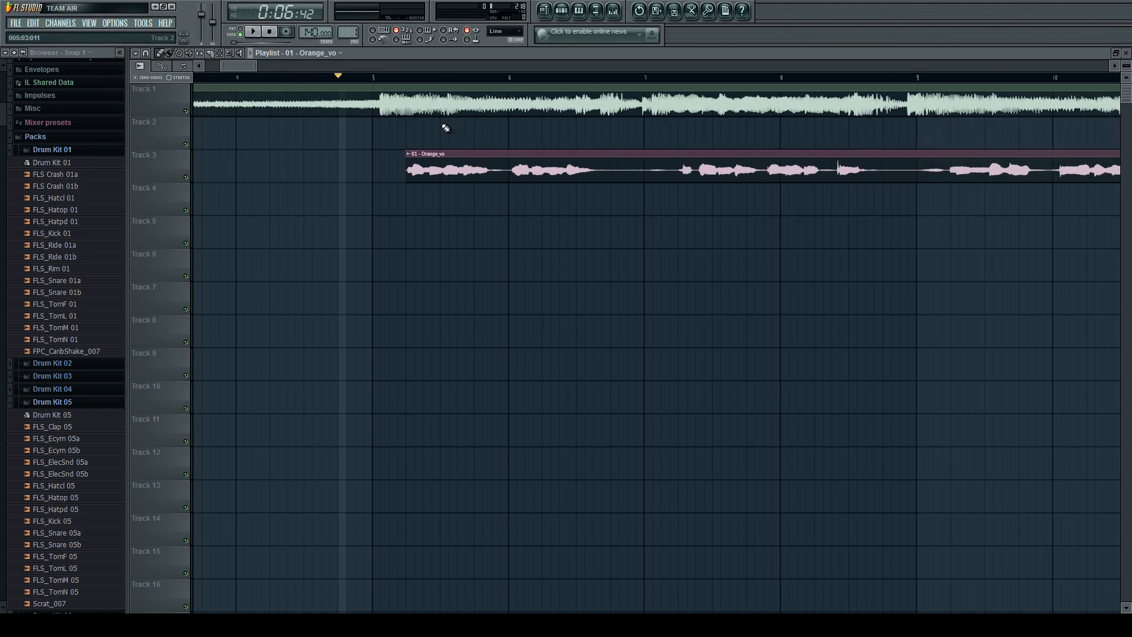
{"action": "scroll", "coordinate": [310, 145], "scroll_direction": "down", "scroll_amount": 4, "text": "ctrl"}
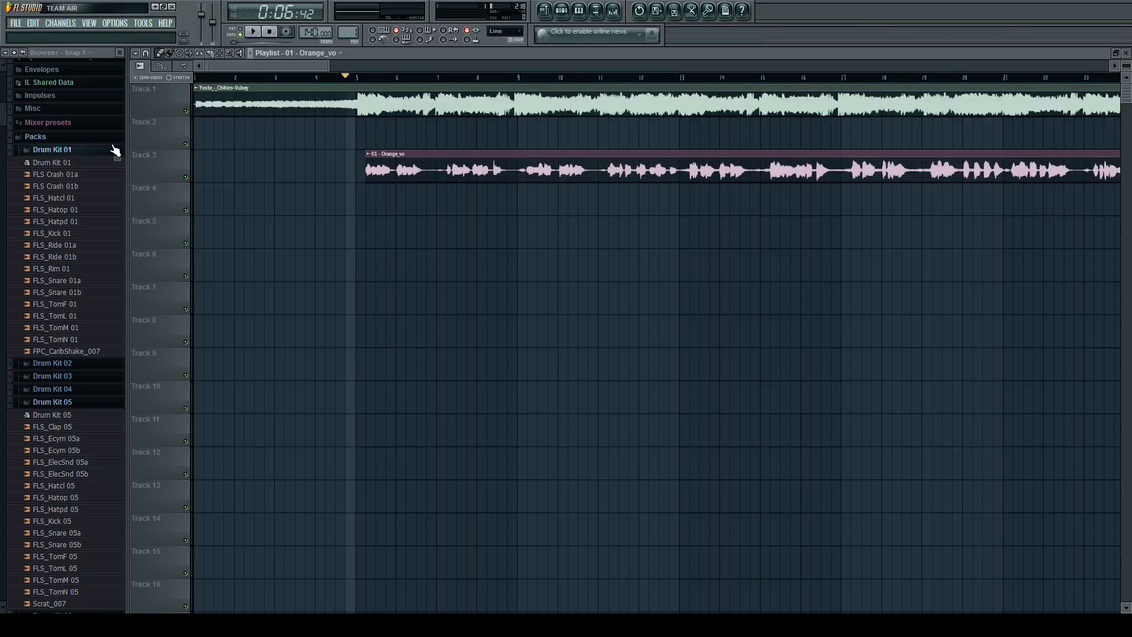
{"action": "scroll", "coordinate": [170, 139], "scroll_direction": "up", "scroll_amount": 3, "text": "ctrl"}
{"action": "scroll", "coordinate": [129, 143], "scroll_direction": "up", "scroll_amount": 1, "text": "ctrl"}
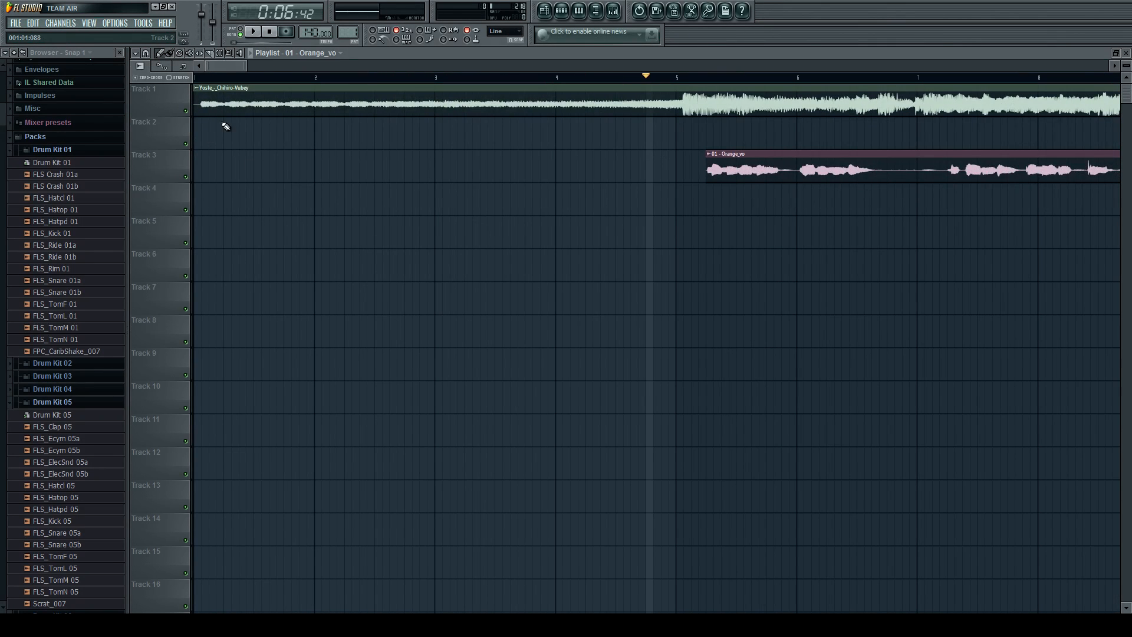
{"action": "scroll", "coordinate": [608, 145], "scroll_direction": "down", "scroll_amount": 3, "text": "ctrl"}
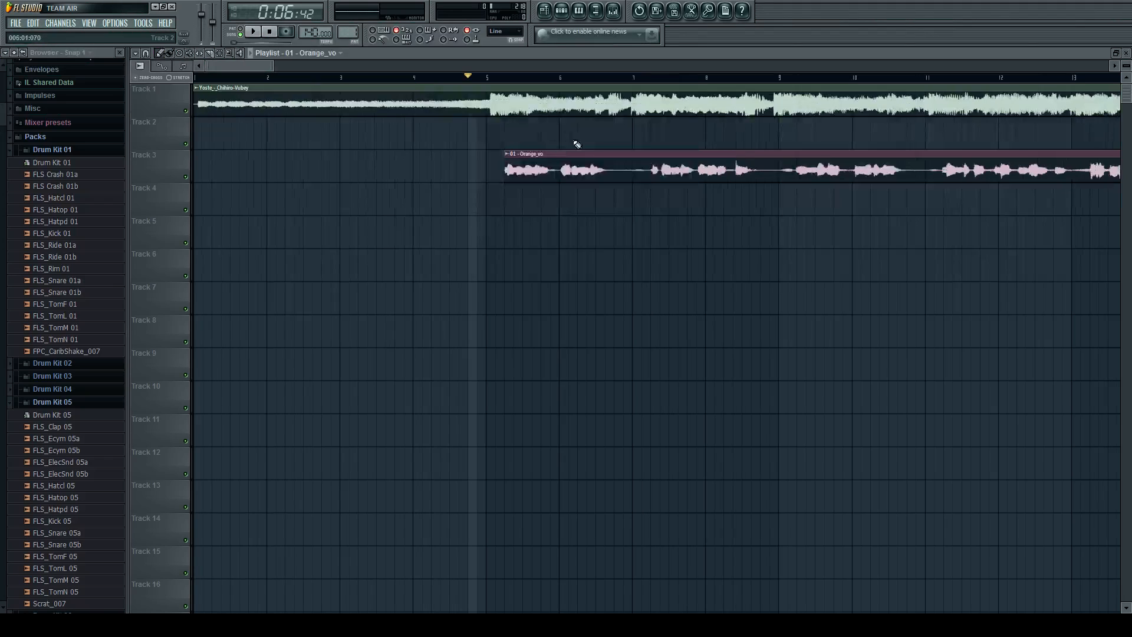
{"action": "scroll", "coordinate": [677, 146], "scroll_direction": "up", "scroll_amount": 3, "text": "ctrl"}
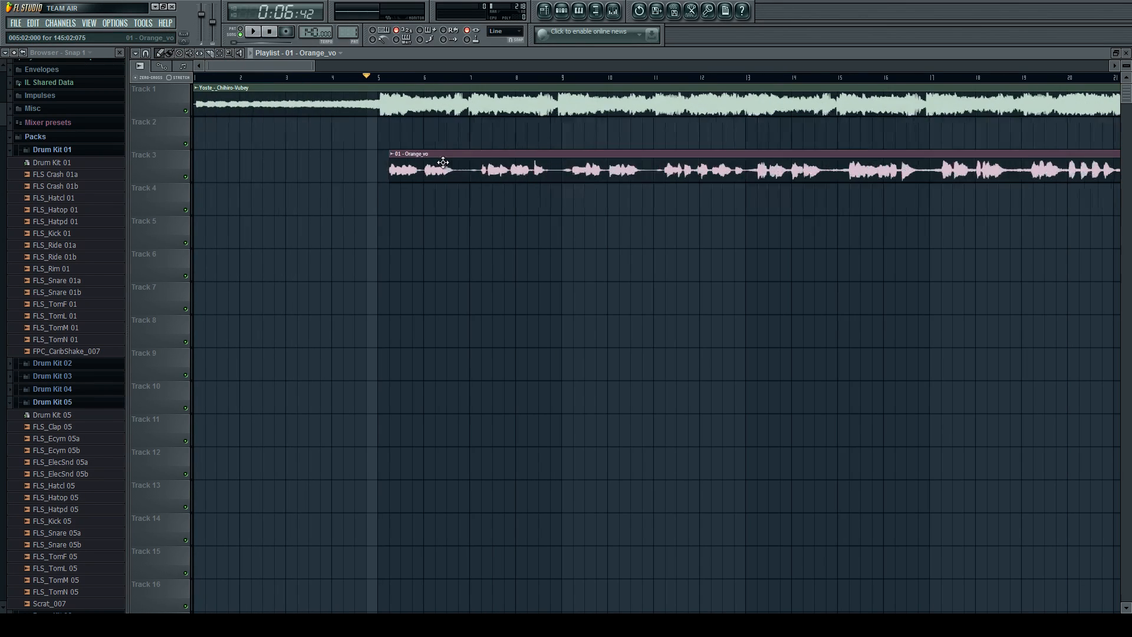
{"action": "scroll", "coordinate": [413, 127], "scroll_direction": "up", "scroll_amount": 5, "text": "ctrl"}
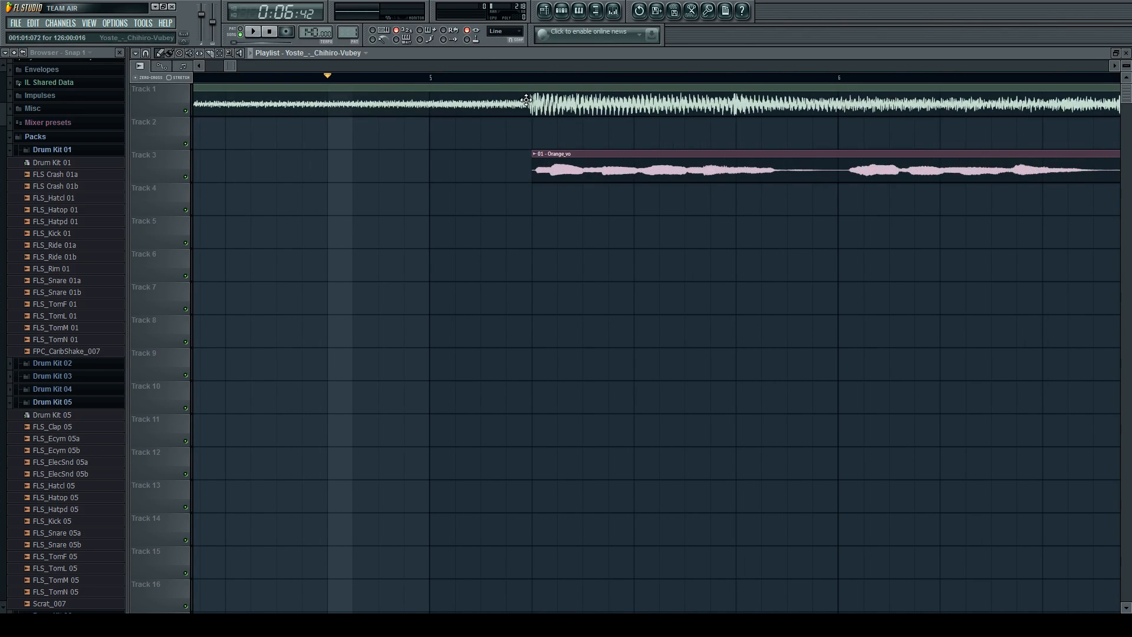
{"action": "scroll", "coordinate": [640, 126], "scroll_direction": "down", "scroll_amount": 4, "text": "ctrl"}
{"action": "scroll", "coordinate": [520, 145], "scroll_direction": "down", "scroll_amount": 2, "text": "ctrl"}
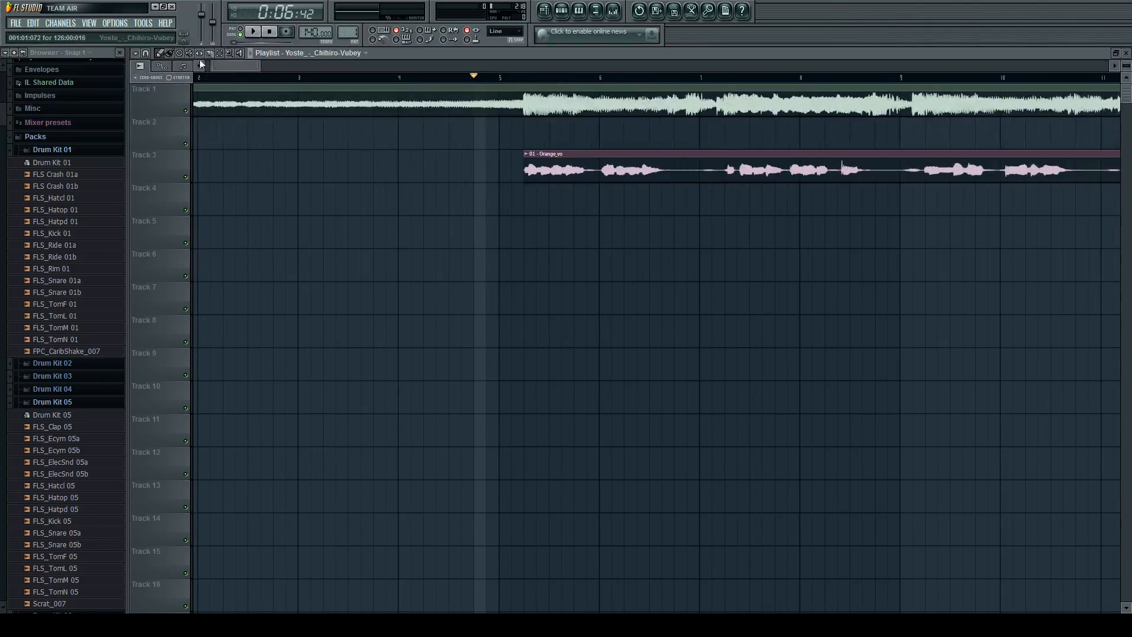
{"action": "scroll", "coordinate": [418, 132], "scroll_direction": "down", "scroll_amount": 3, "text": "ctrl"}
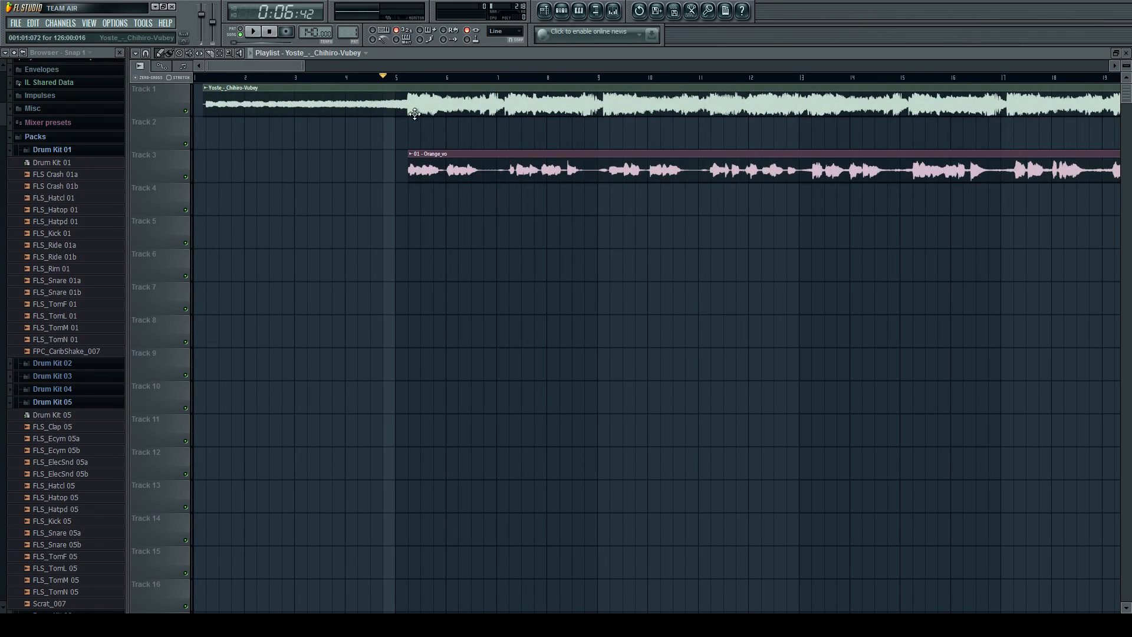
{"action": "scroll", "coordinate": [420, 124], "scroll_direction": "up", "scroll_amount": 6, "text": "ctrl"}
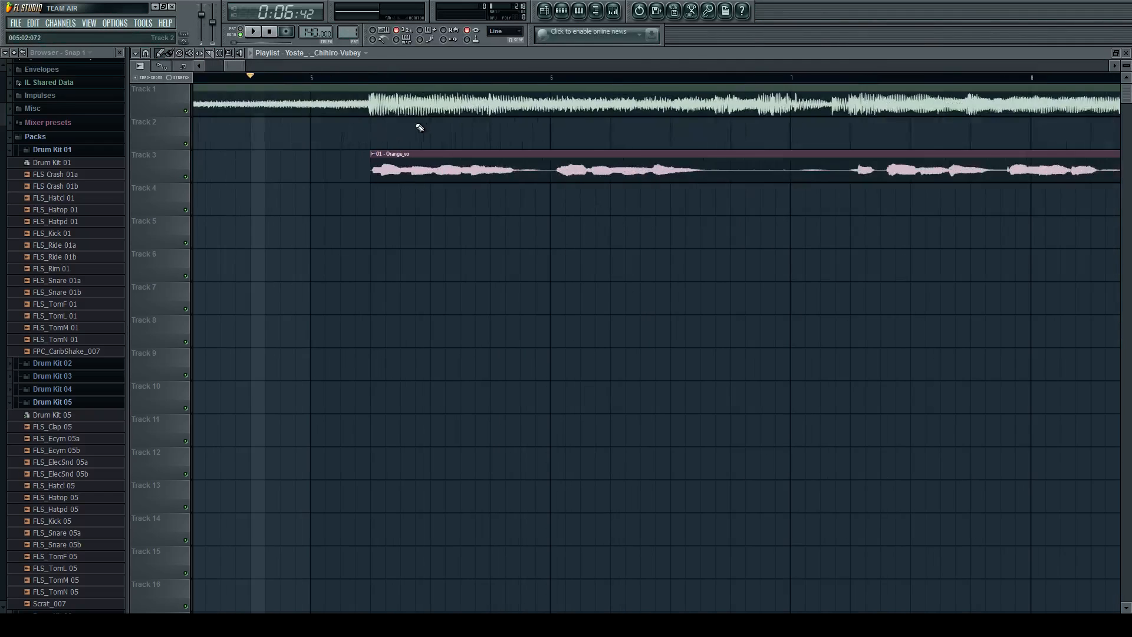
Move the Track 3 vocal clip out to between bars 14 and 15, and audition the instrumental around bar 5.
{"action": "scroll", "coordinate": [420, 128], "scroll_direction": "down", "scroll_amount": 6, "text": "ctrl"}
{"action": "left_click_drag", "start_coordinate": [439, 154], "coordinate": [884, 150]}
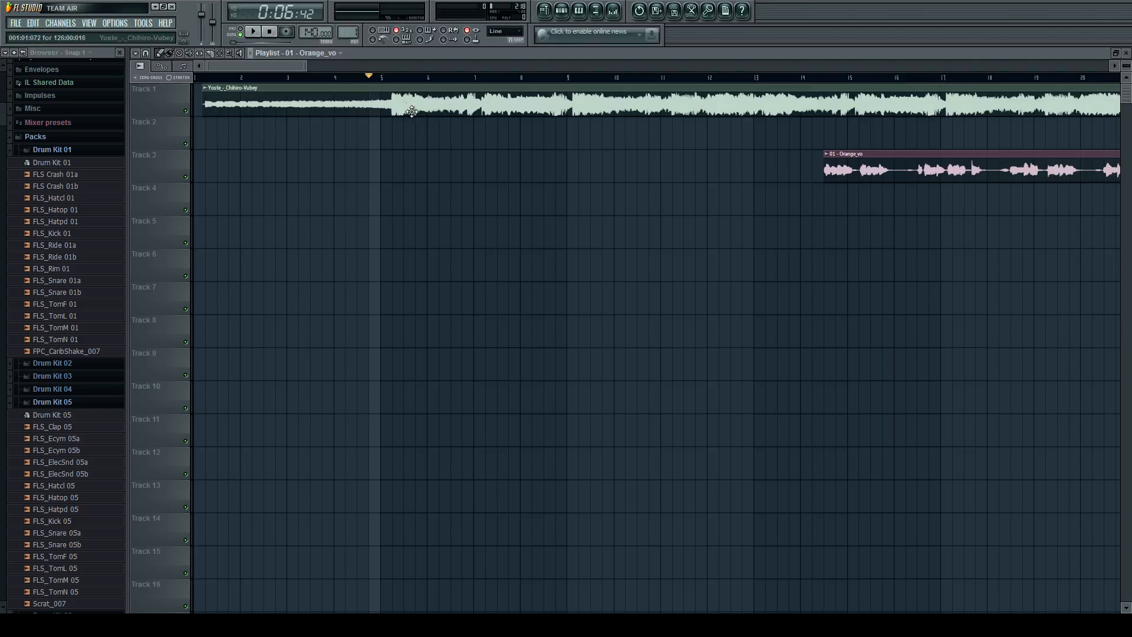
{"action": "scroll", "coordinate": [436, 118], "scroll_direction": "up", "scroll_amount": 2, "text": "ctrl"}
{"action": "key", "text": "space"}
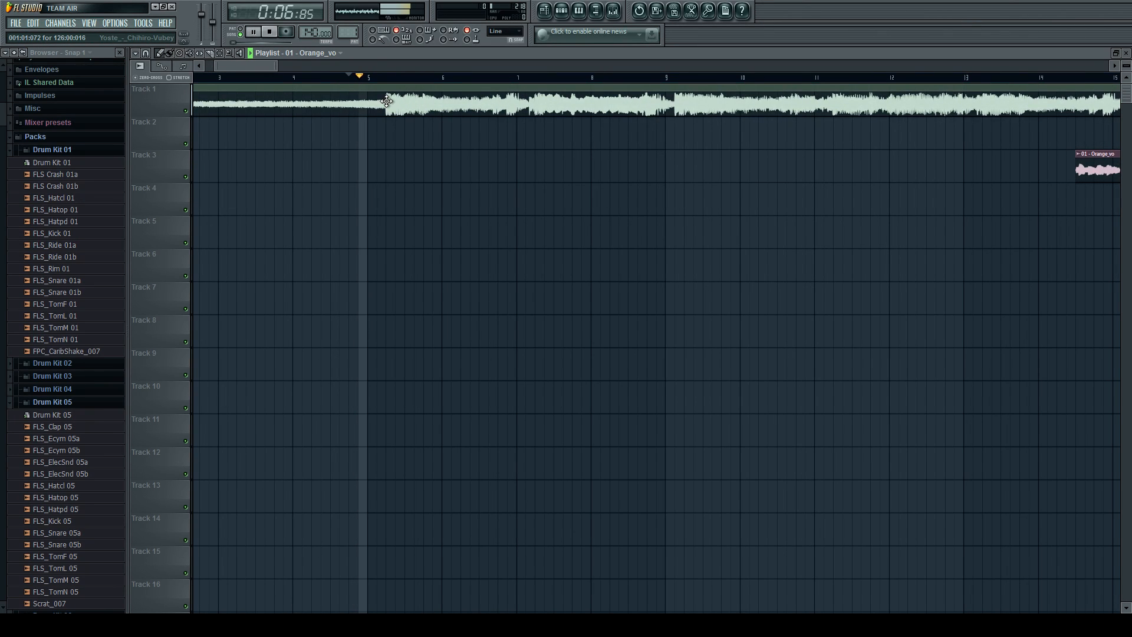
{"action": "key", "text": "space"}
{"action": "scroll", "coordinate": [388, 102], "scroll_direction": "down", "scroll_amount": 3, "text": "ctrl"}
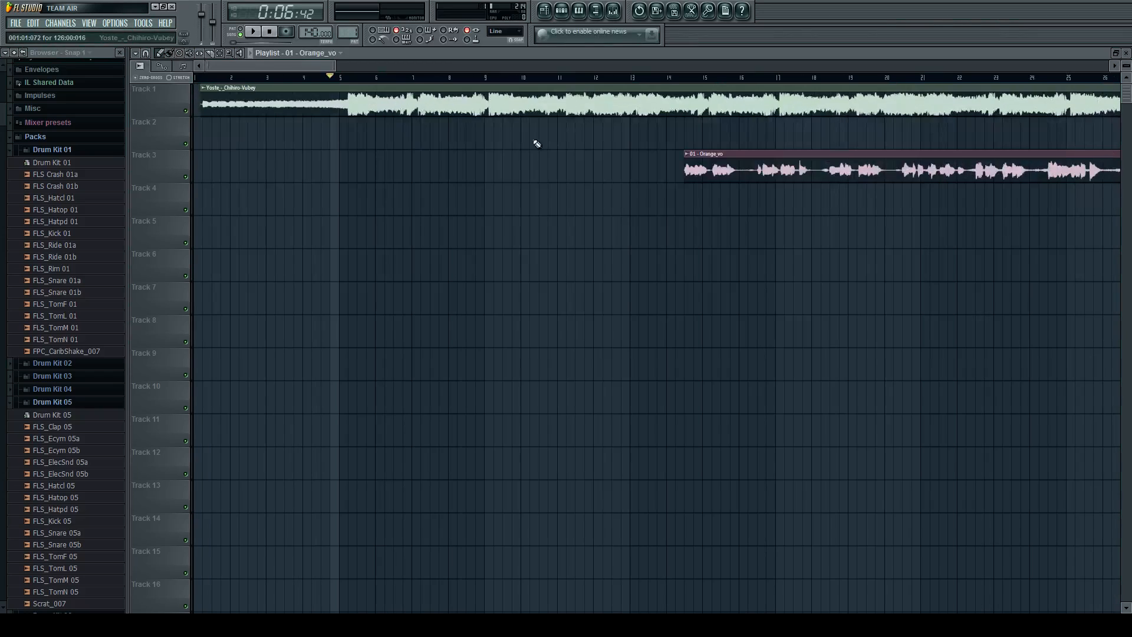
Move the Track 1 instrumental back to the start of bar 1 and slip its audio so the loud section begins on bar 5.
{"action": "scroll", "coordinate": [206, 139], "scroll_direction": "up", "scroll_amount": 7, "text": "ctrl"}
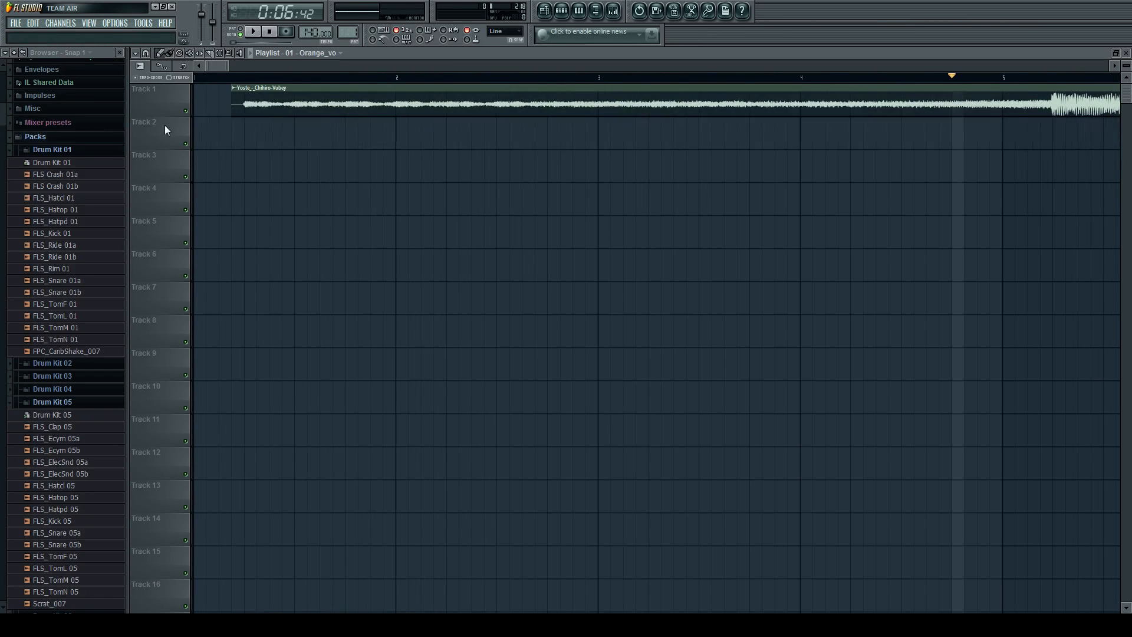
{"action": "left_click_drag", "start_coordinate": [324, 91], "coordinate": [253, 89]}
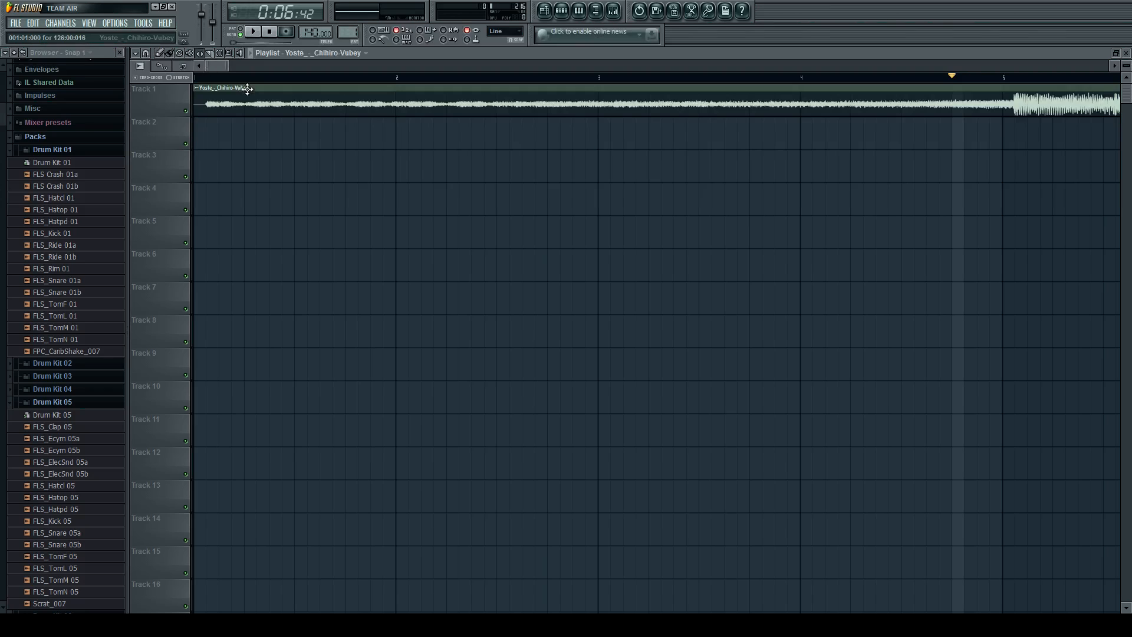
{"action": "scroll", "coordinate": [1055, 98], "scroll_direction": "up", "scroll_amount": 4, "text": "ctrl"}
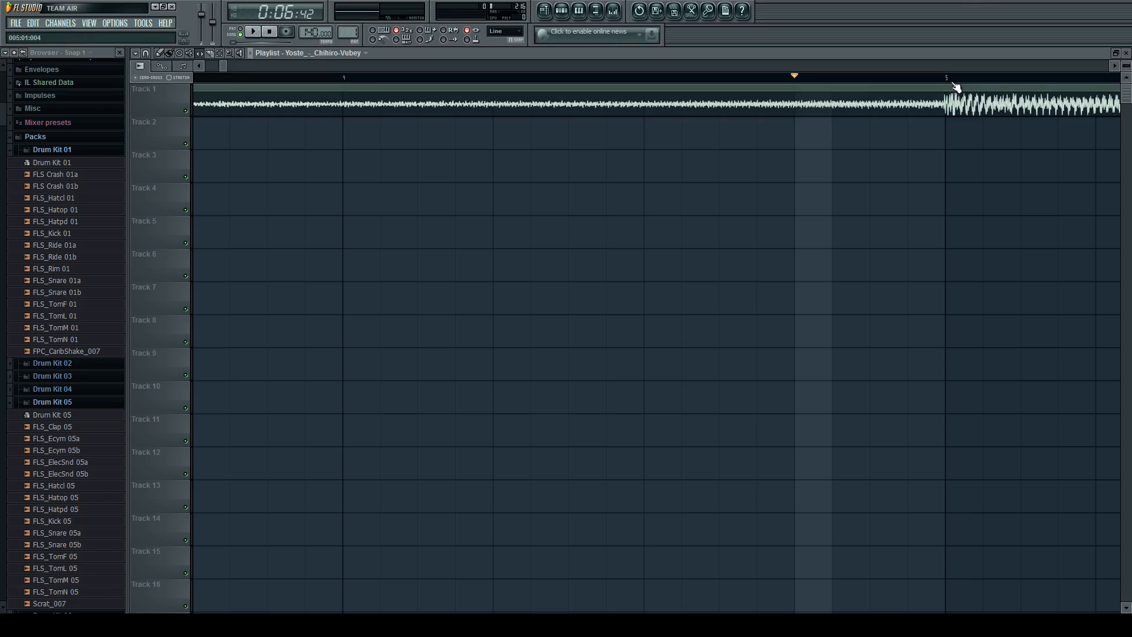
{"action": "scroll", "coordinate": [948, 133], "scroll_direction": "down", "scroll_amount": 3}
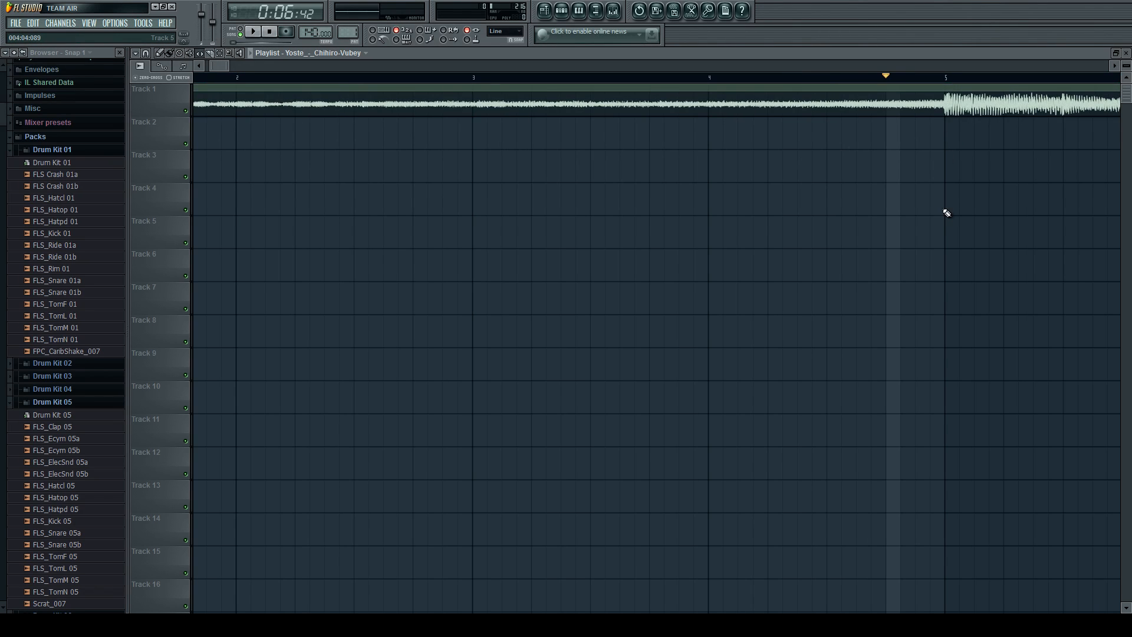
{"action": "scroll", "coordinate": [947, 212], "scroll_direction": "down", "scroll_amount": 2}
{"action": "scroll", "coordinate": [760, 200], "scroll_direction": "down", "scroll_amount": 3}
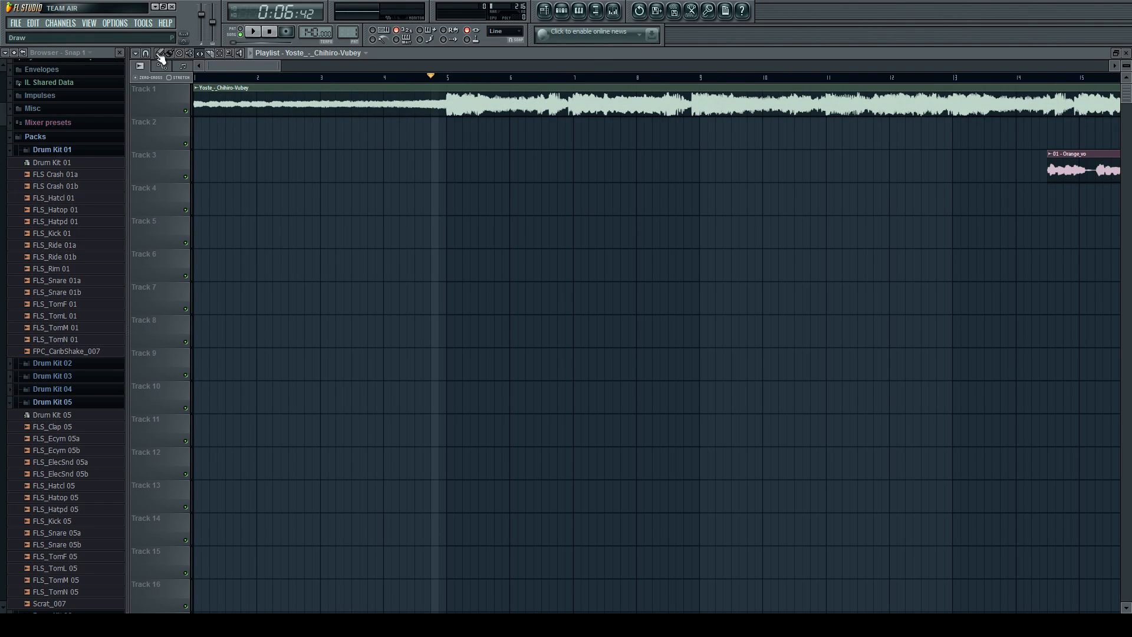
{"action": "scroll", "coordinate": [373, 144], "scroll_direction": "down", "scroll_amount": 2}
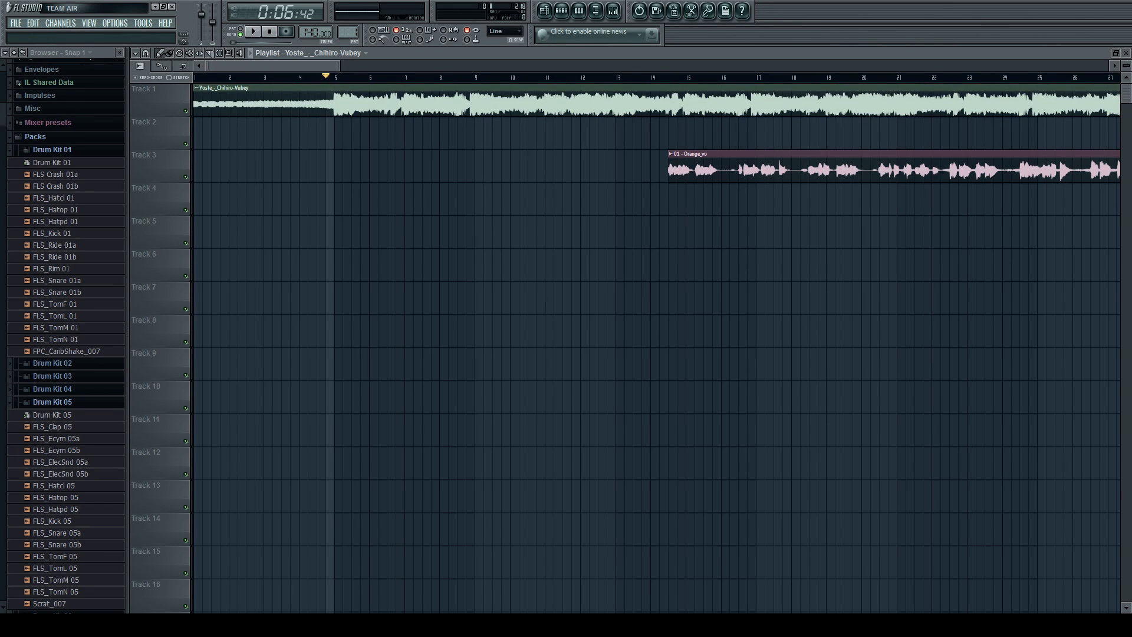
Audition the Track 1 instrumental from just before bar 5 to check its entry.
{"action": "left_click", "coordinate": [712, 171]}
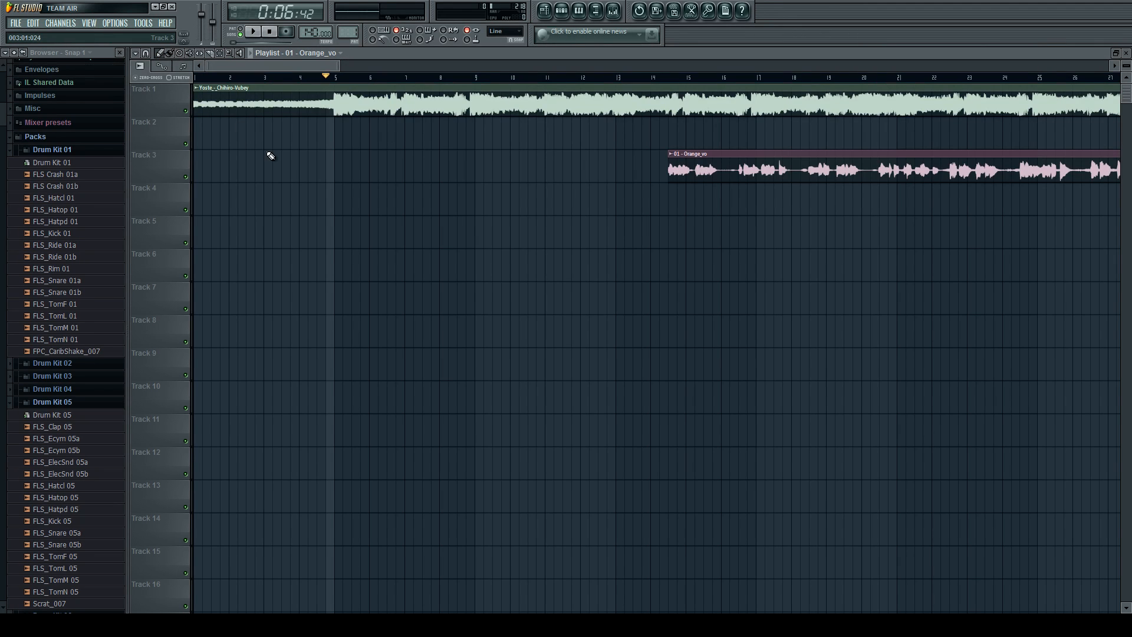
{"action": "scroll", "coordinate": [276, 168], "scroll_direction": "up", "scroll_amount": 6}
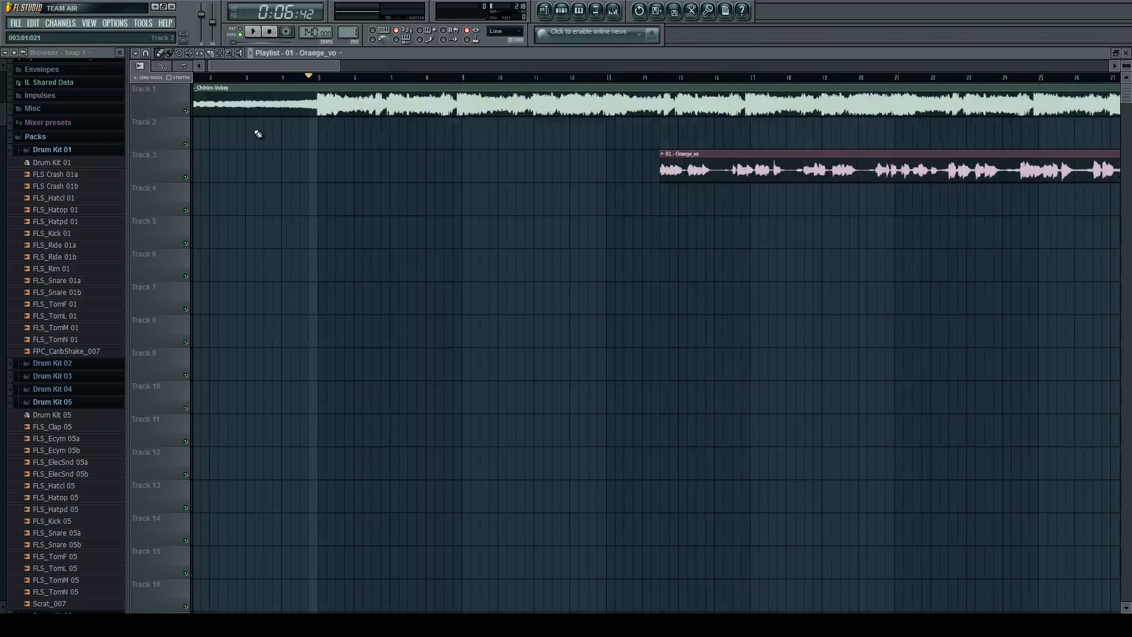
{"action": "scroll", "coordinate": [301, 112], "scroll_direction": "up", "scroll_amount": 3}
{"action": "left_click", "coordinate": [328, 81]}
{"action": "scroll", "coordinate": [329, 86], "scroll_direction": "down", "scroll_amount": 6}
{"action": "key", "text": "space"}
{"action": "key", "text": "space"}
Audition the Track 1 instrumental from just before bar 13.
{"action": "scroll", "coordinate": [330, 87], "scroll_direction": "down", "scroll_amount": 2}
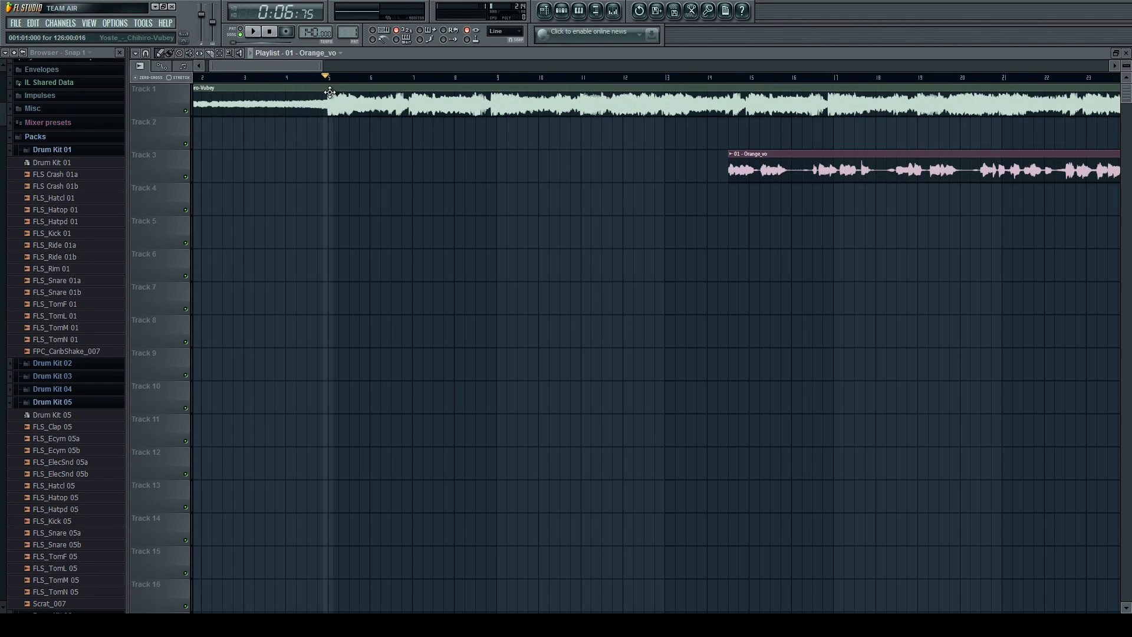
{"action": "scroll", "coordinate": [649, 122], "scroll_direction": "up", "scroll_amount": 8}
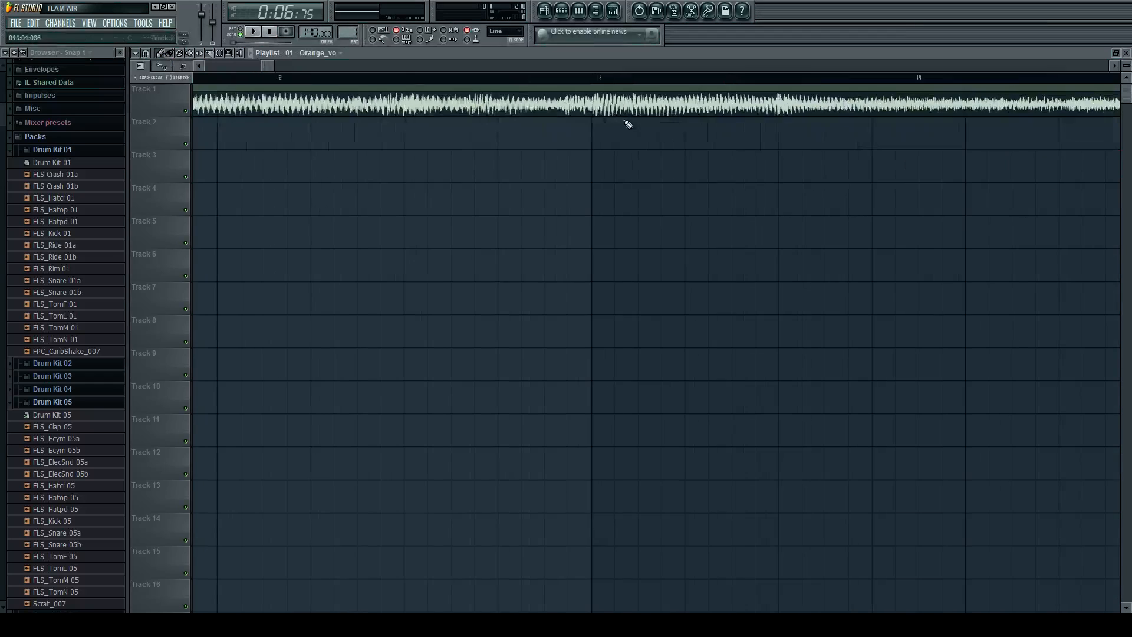
{"action": "left_click", "coordinate": [582, 79]}
{"action": "key", "text": "space"}
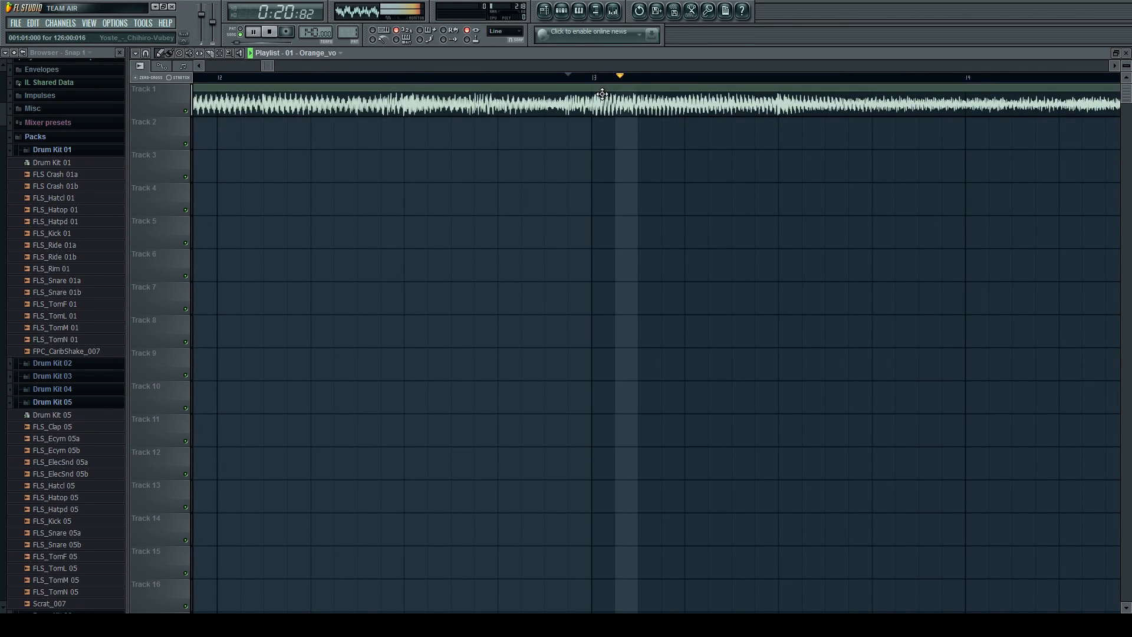
{"action": "key", "text": "space"}
Slice the Track 1 instrumental at the start of bar 13.
{"action": "left_click", "coordinate": [214, 56]}
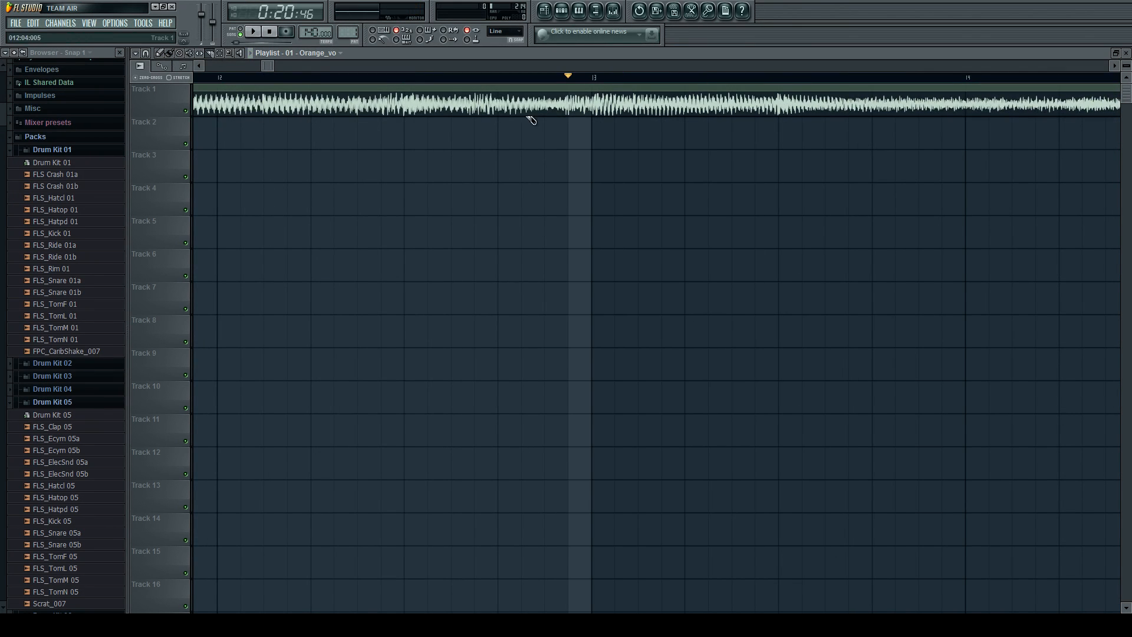
{"action": "left_click", "coordinate": [592, 109]}
{"action": "scroll", "coordinate": [589, 113], "scroll_direction": "up", "scroll_amount": 2}
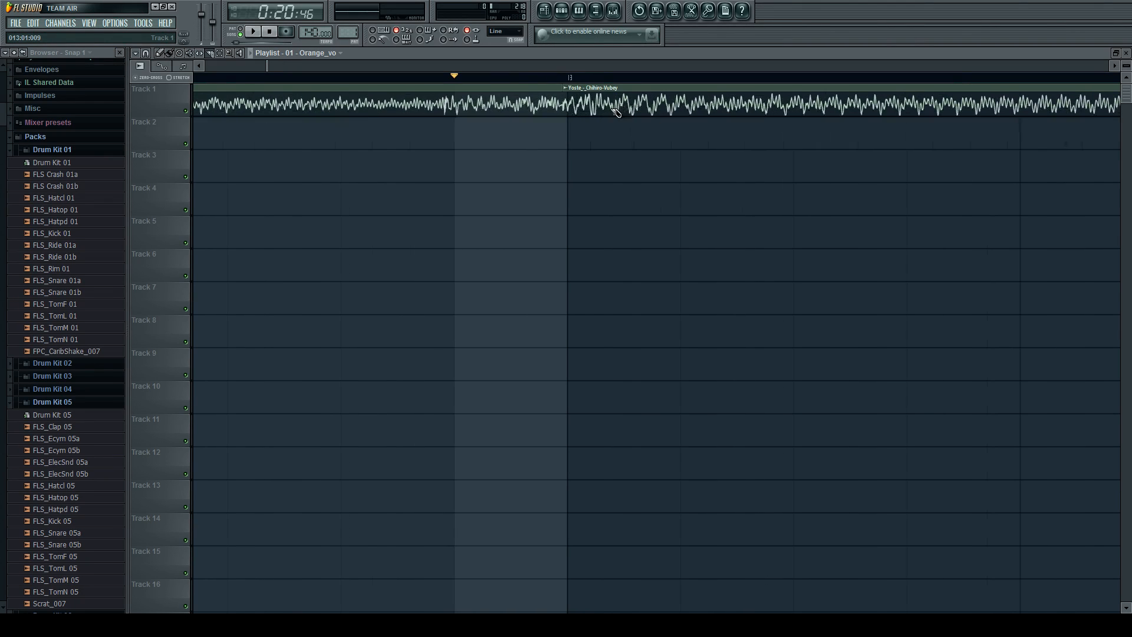
Align the start of the second Track 1 instrumental slice exactly with the start of bar 13.
{"action": "left_click", "coordinate": [161, 53]}
{"action": "left_click_drag", "start_coordinate": [562, 98], "coordinate": [567, 100]}
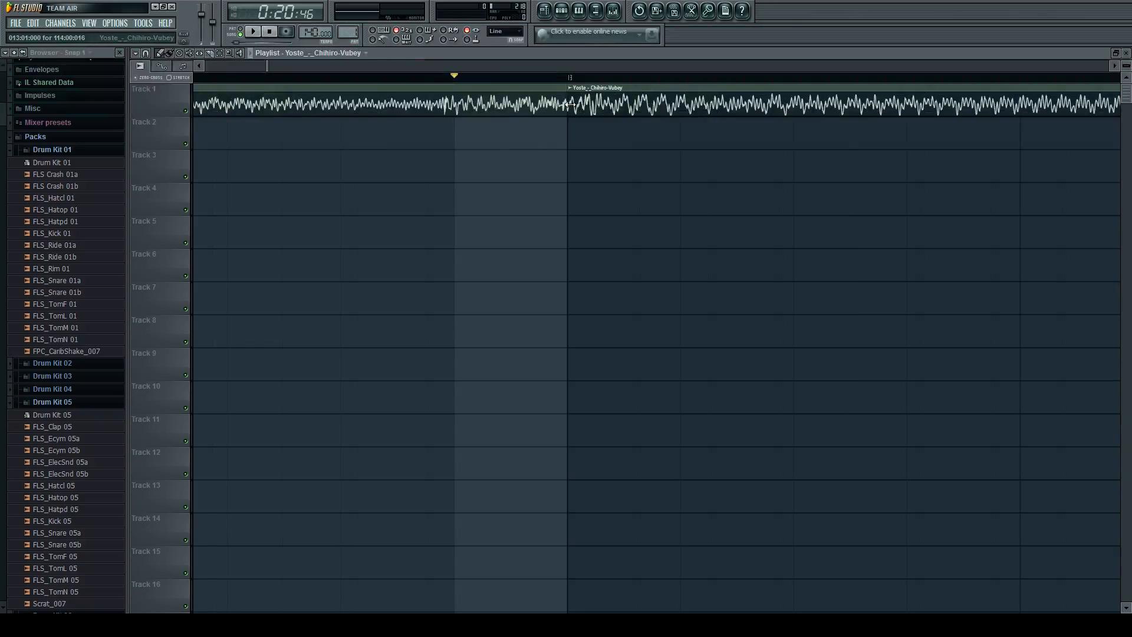
{"action": "left_click_drag", "start_coordinate": [570, 104], "coordinate": [711, 98]}
{"action": "key", "text": "ctrl+z"}
{"action": "scroll", "coordinate": [615, 104], "scroll_direction": "down", "scroll_amount": 3}
{"action": "mouse_move", "coordinate": [615, 104]}
{"action": "left_mouse_down"}
{"action": "mouse_move", "coordinate": [670, 104]}
{"action": "mouse_move", "coordinate": [601, 102]}
{"action": "mouse_move", "coordinate": [791, 101]}
{"action": "mouse_move", "coordinate": [612, 105]}
{"action": "left_mouse_up"}
{"action": "scroll", "coordinate": [602, 103], "scroll_direction": "up", "scroll_amount": 5}
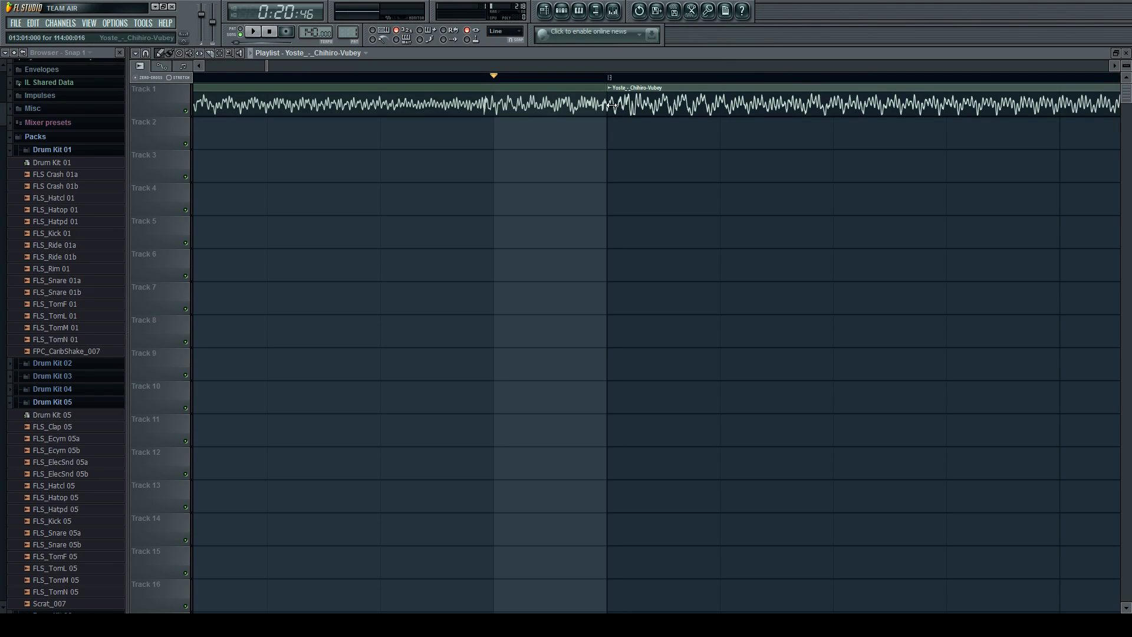
{"action": "scroll", "coordinate": [613, 105], "scroll_direction": "down", "scroll_amount": 5}
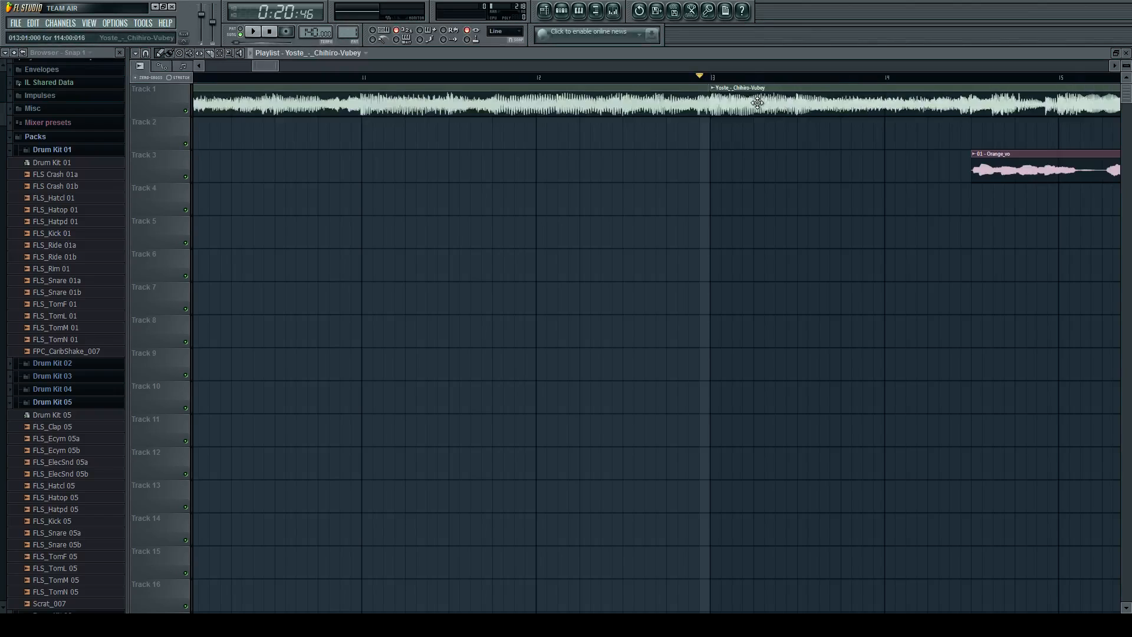
Place a copy of the Yoste instrumental on Track 2 at bar 5 and trim its start to bar 7.
{"action": "scroll", "coordinate": [758, 103], "scroll_direction": "down", "scroll_amount": 5}
{"action": "left_click", "coordinate": [377, 132]}
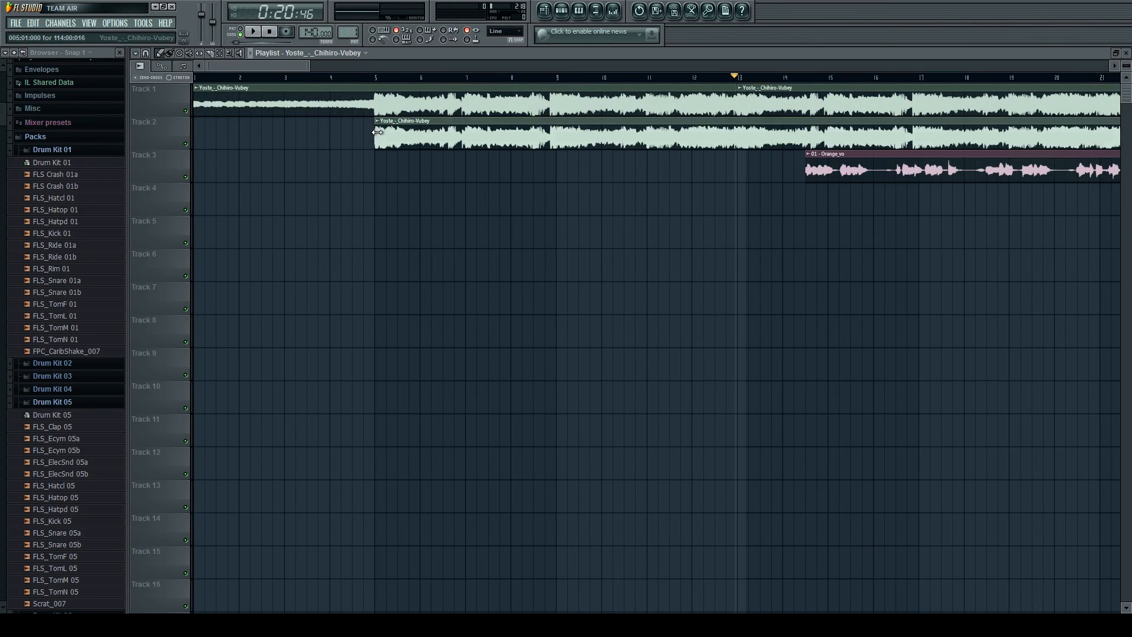
{"action": "scroll", "coordinate": [377, 132], "scroll_direction": "up", "scroll_amount": 8}
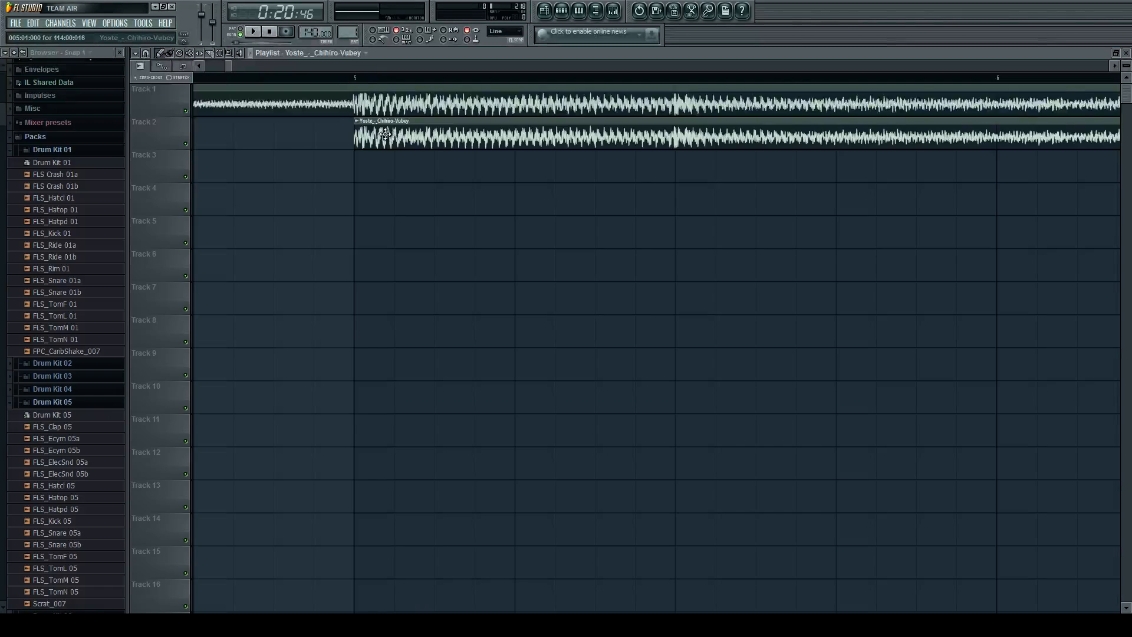
{"action": "scroll", "coordinate": [386, 134], "scroll_direction": "down", "scroll_amount": 6}
{"action": "scroll", "coordinate": [381, 134], "scroll_direction": "down", "scroll_amount": 3}
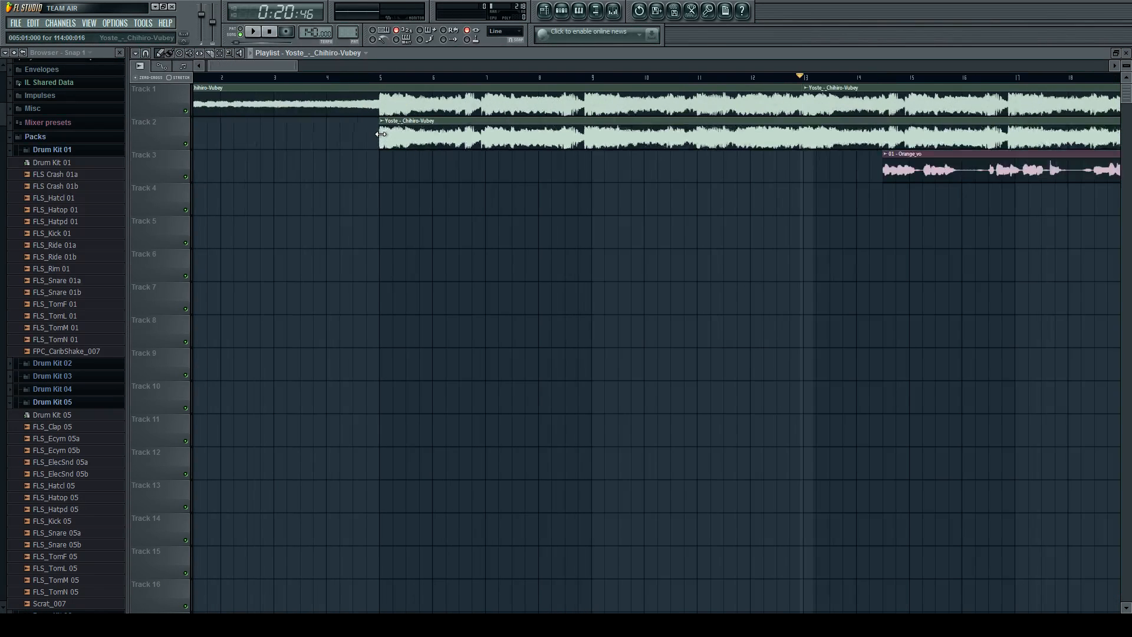
{"action": "left_click_drag", "start_coordinate": [381, 134], "coordinate": [486, 138]}
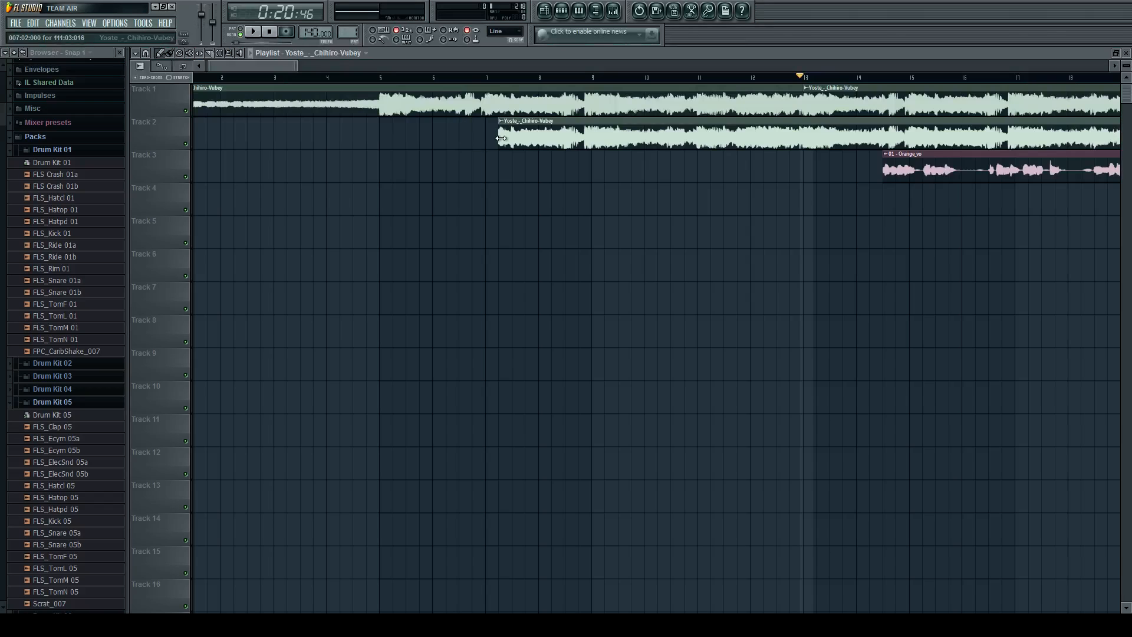
Slice the Track 1 instrumental at bar 7 and delete the section after it, leaving the first clip ending at bar 7.
{"action": "scroll", "coordinate": [394, 131], "scroll_direction": "up", "scroll_amount": 2}
{"action": "scroll", "coordinate": [374, 147], "scroll_direction": "up", "scroll_amount": 2}
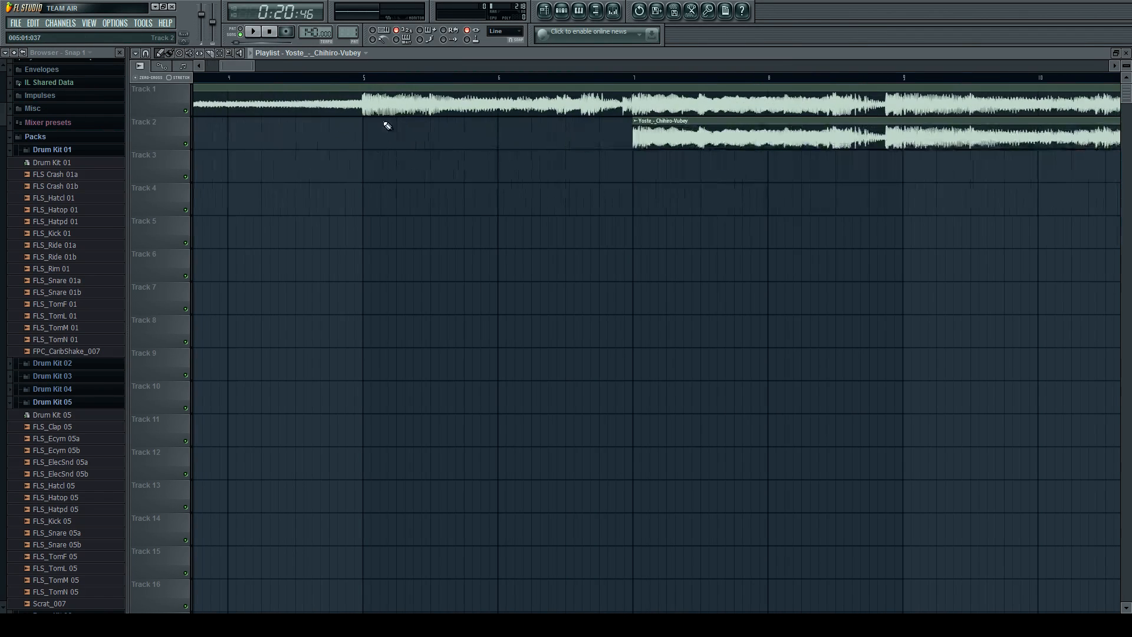
{"action": "scroll", "coordinate": [625, 151], "scroll_direction": "down", "scroll_amount": 4}
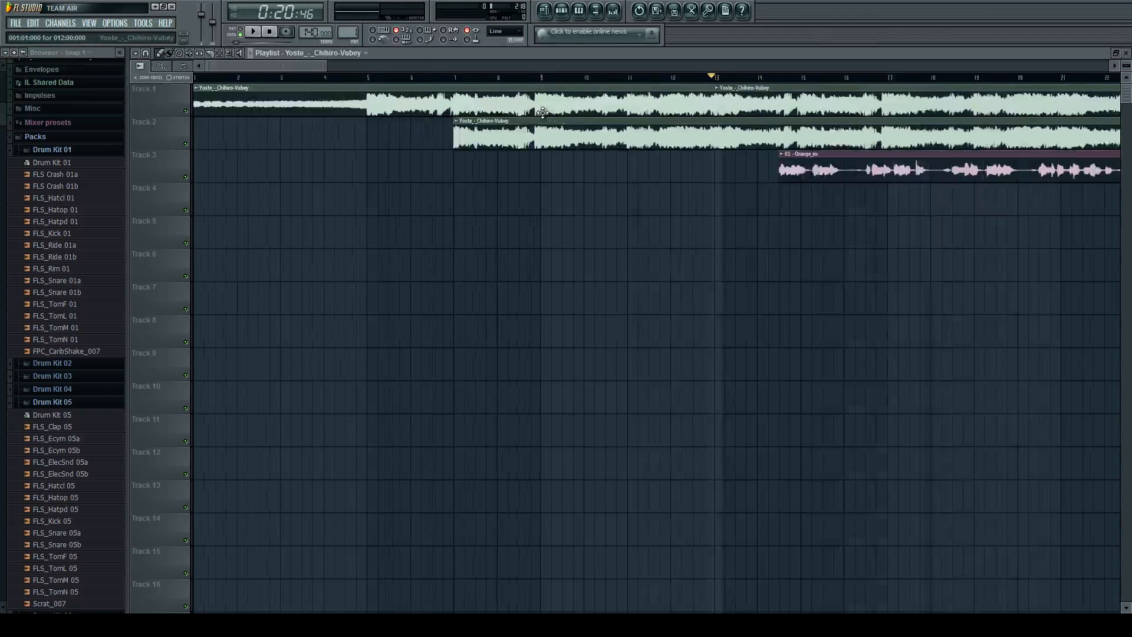
{"action": "scroll", "coordinate": [195, 121], "scroll_direction": "down", "scroll_amount": 4}
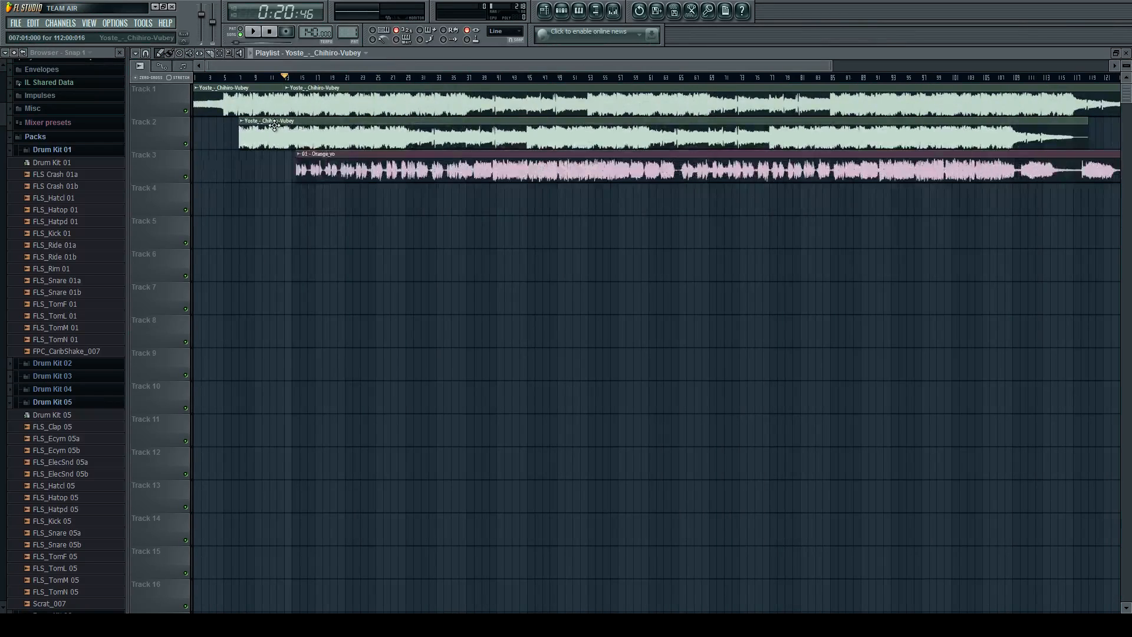
{"action": "scroll", "coordinate": [188, 119], "scroll_direction": "up", "scroll_amount": 1}
{"action": "scroll", "coordinate": [187, 119], "scroll_direction": "up", "scroll_amount": 3}
{"action": "scroll", "coordinate": [548, 122], "scroll_direction": "up", "scroll_amount": 8}
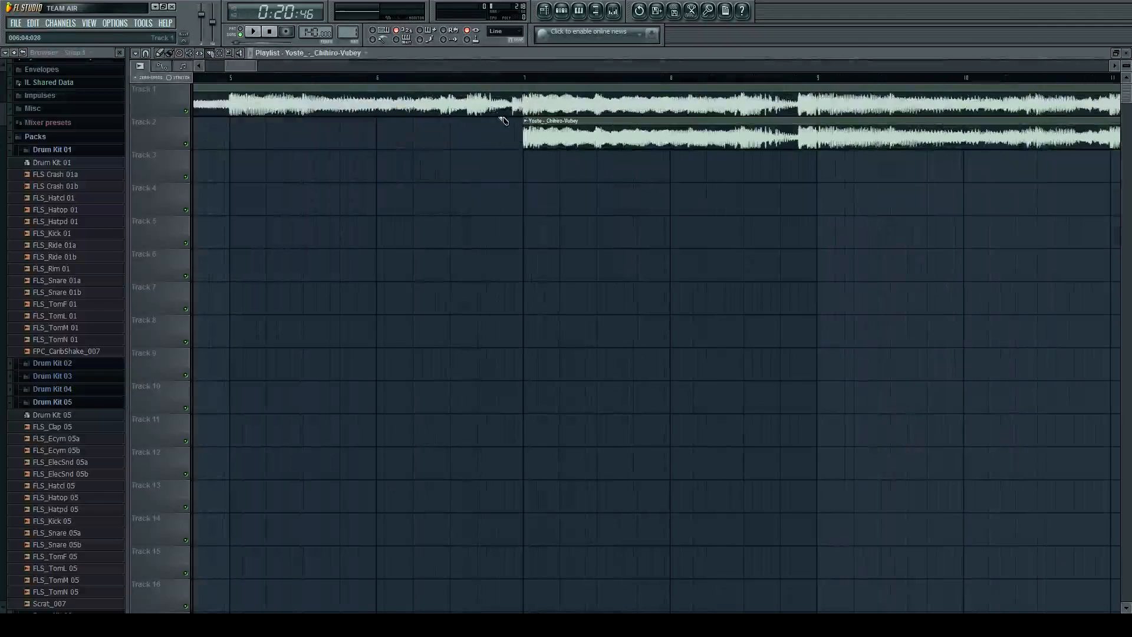
{"action": "scroll", "coordinate": [529, 122], "scroll_direction": "up", "scroll_amount": 2}
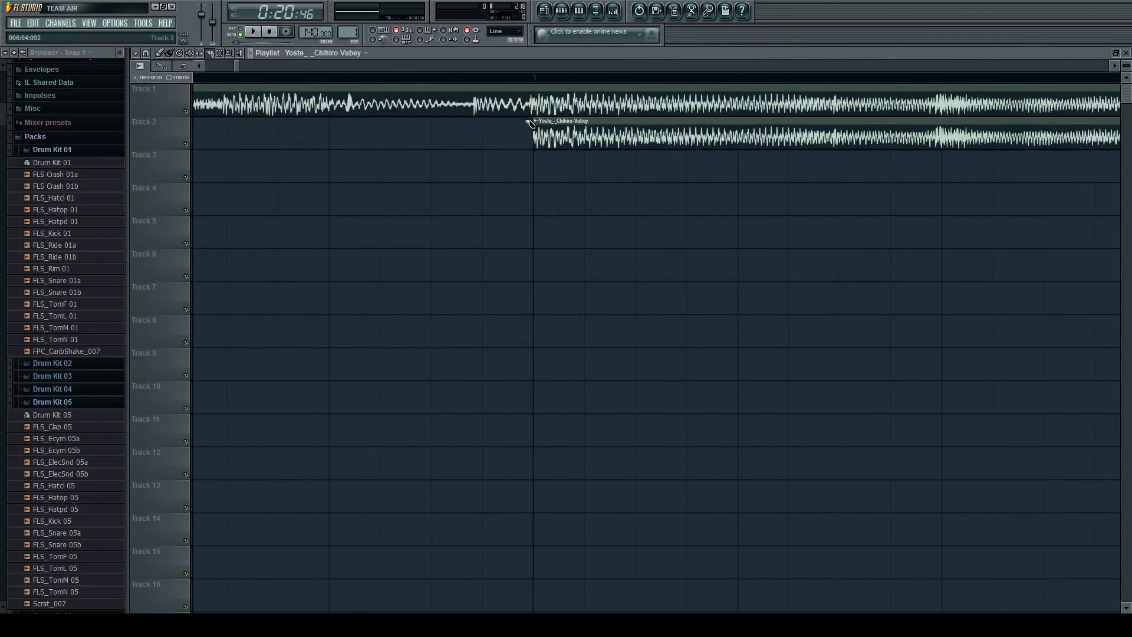
{"action": "scroll", "coordinate": [546, 121], "scroll_direction": "up", "scroll_amount": 2}
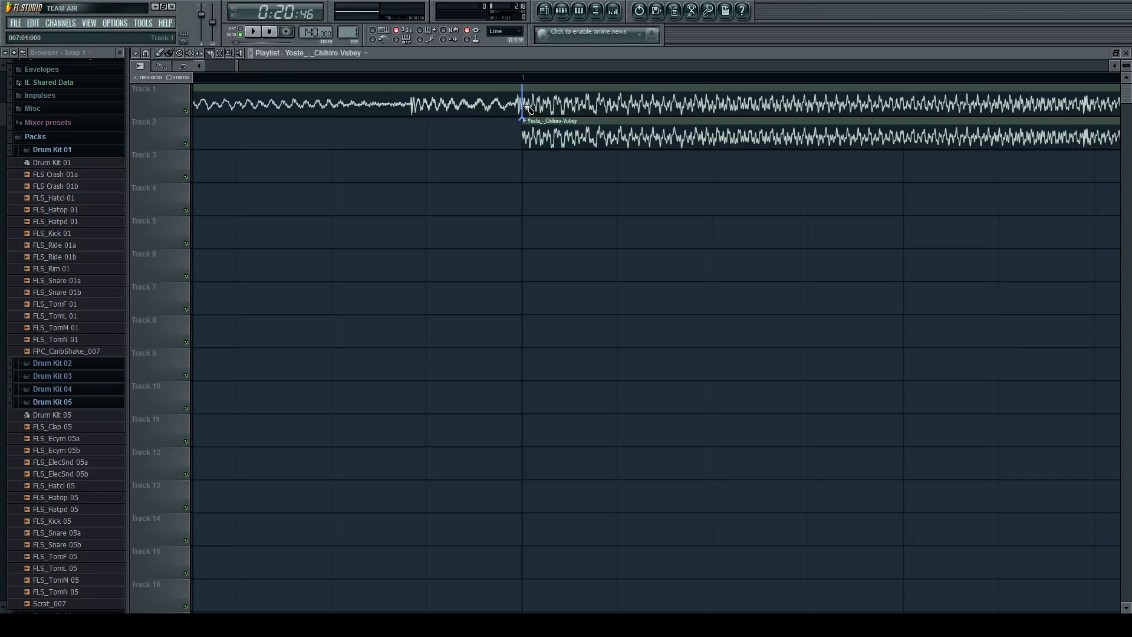
{"action": "left_click", "coordinate": [524, 107]}
{"action": "left_click", "coordinate": [159, 54]}
{"action": "right_click", "coordinate": [533, 102]}
{"action": "left_click_drag", "start_coordinate": [513, 89], "coordinate": [521, 89]}
Extend the start of the Track 2 instrumental back into bar 6 and trim it to bar 7 again.
{"action": "scroll", "coordinate": [528, 125], "scroll_direction": "down", "scroll_amount": 1}
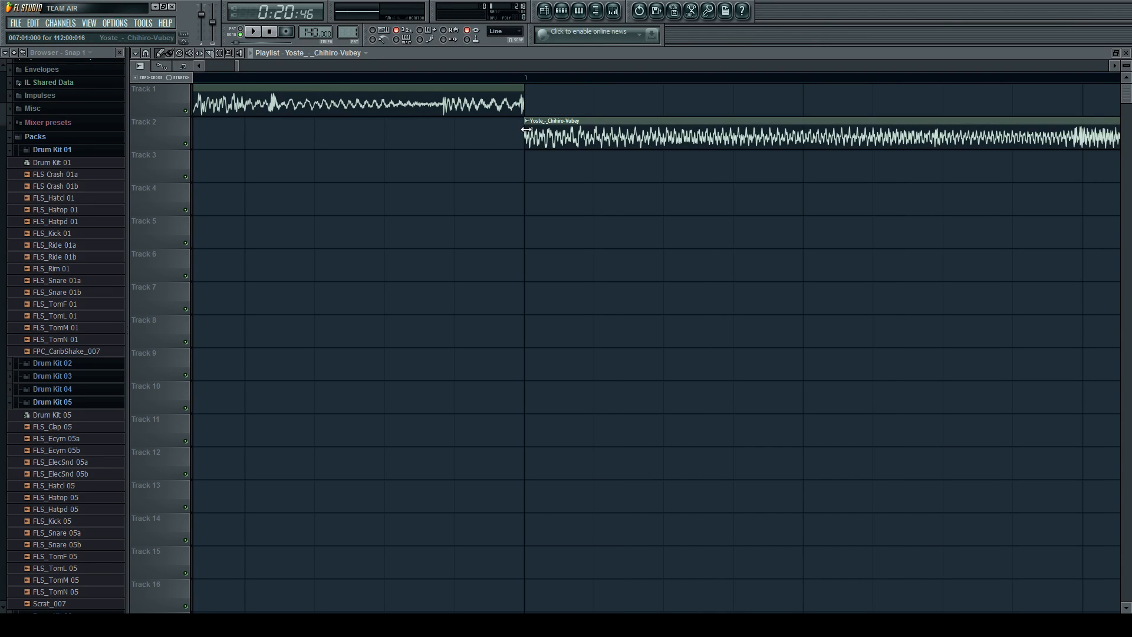
{"action": "left_click_drag", "start_coordinate": [526, 130], "coordinate": [378, 129]}
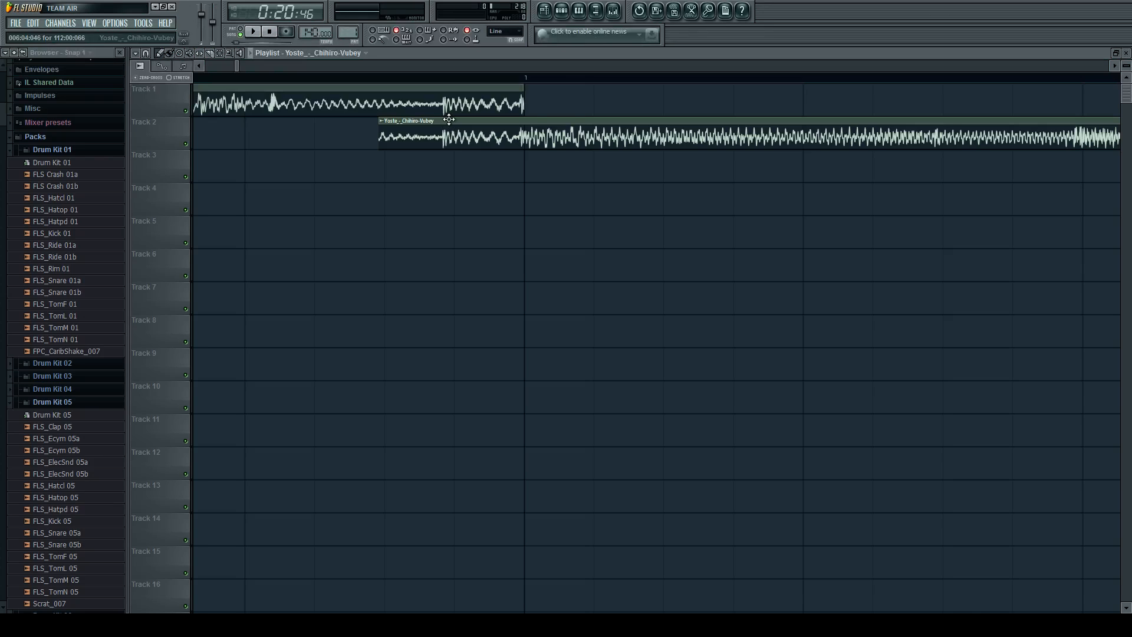
{"action": "left_click_drag", "start_coordinate": [449, 119], "coordinate": [595, 120]}
{"action": "scroll", "coordinate": [560, 130], "scroll_direction": "up", "scroll_amount": 2}
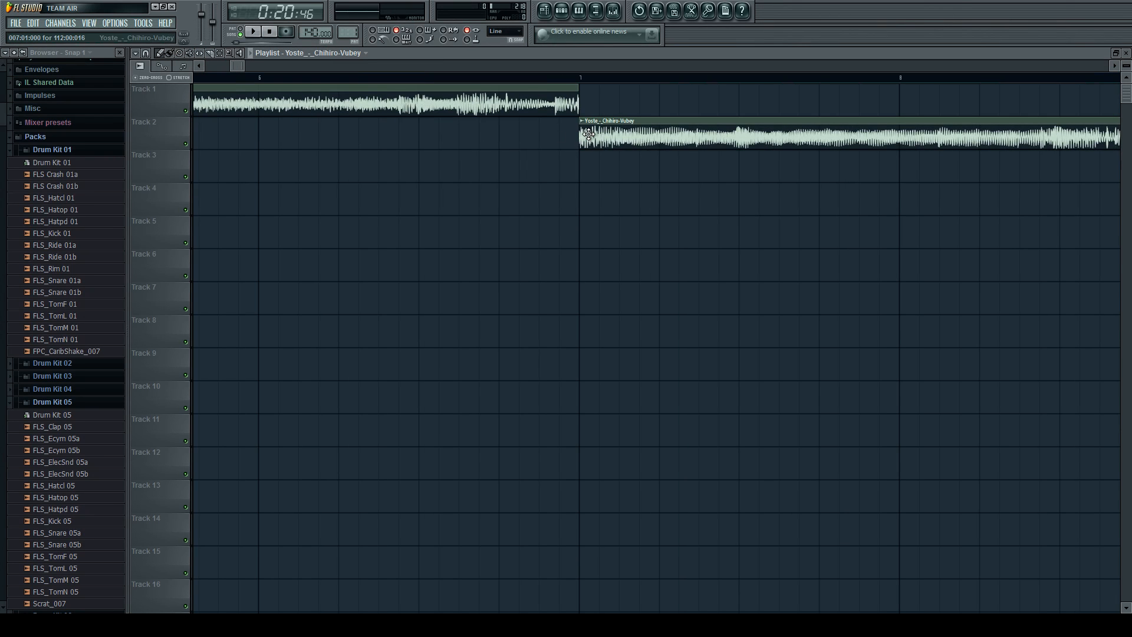
Try the Transient (bleeding) declicking method on the Yoste instrumental, and switch it to Generic (bleeding).
{"action": "double_click", "coordinate": [588, 135]}
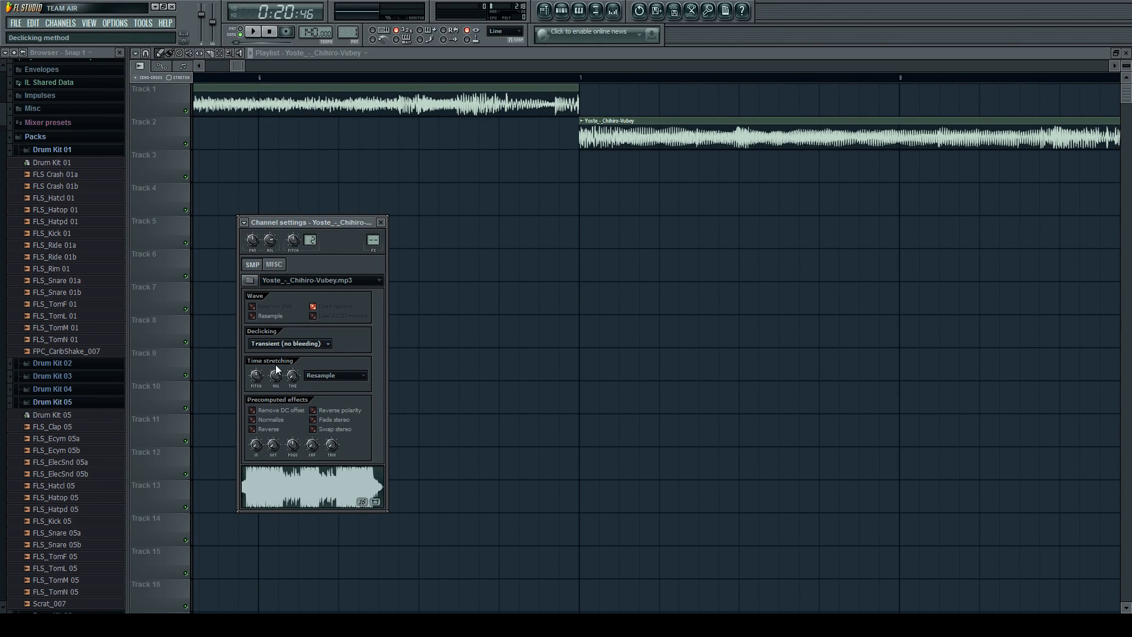
{"action": "left_click", "coordinate": [587, 138]}
{"action": "scroll", "coordinate": [571, 138], "scroll_direction": "up", "scroll_amount": 2}
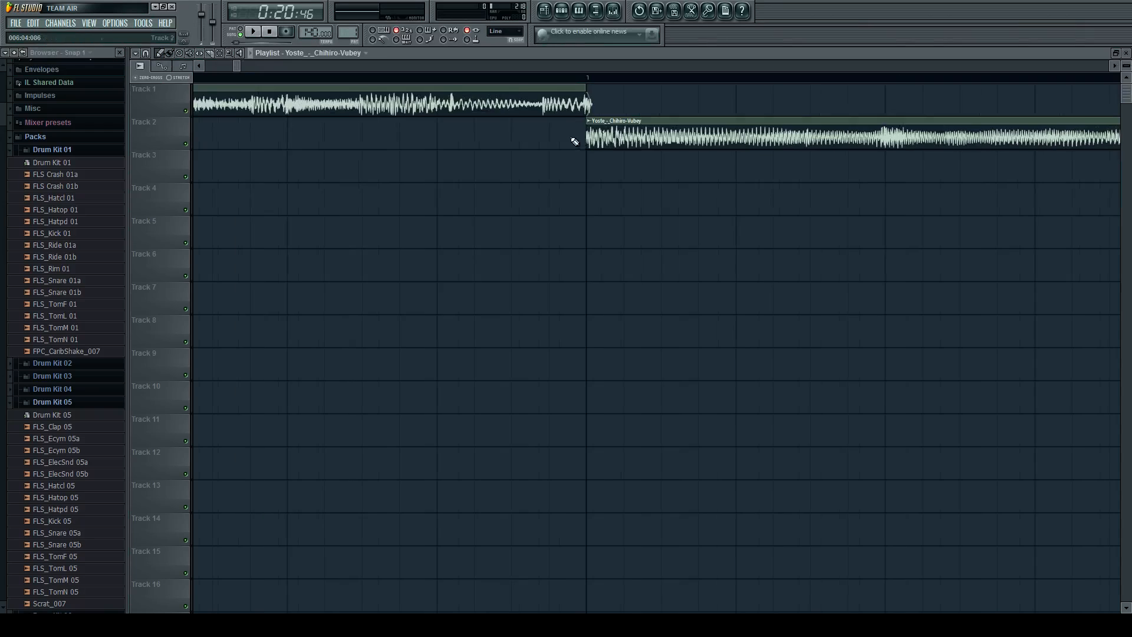
{"action": "scroll", "coordinate": [584, 140], "scroll_direction": "up", "scroll_amount": 2}
{"action": "double_click", "coordinate": [573, 133]}
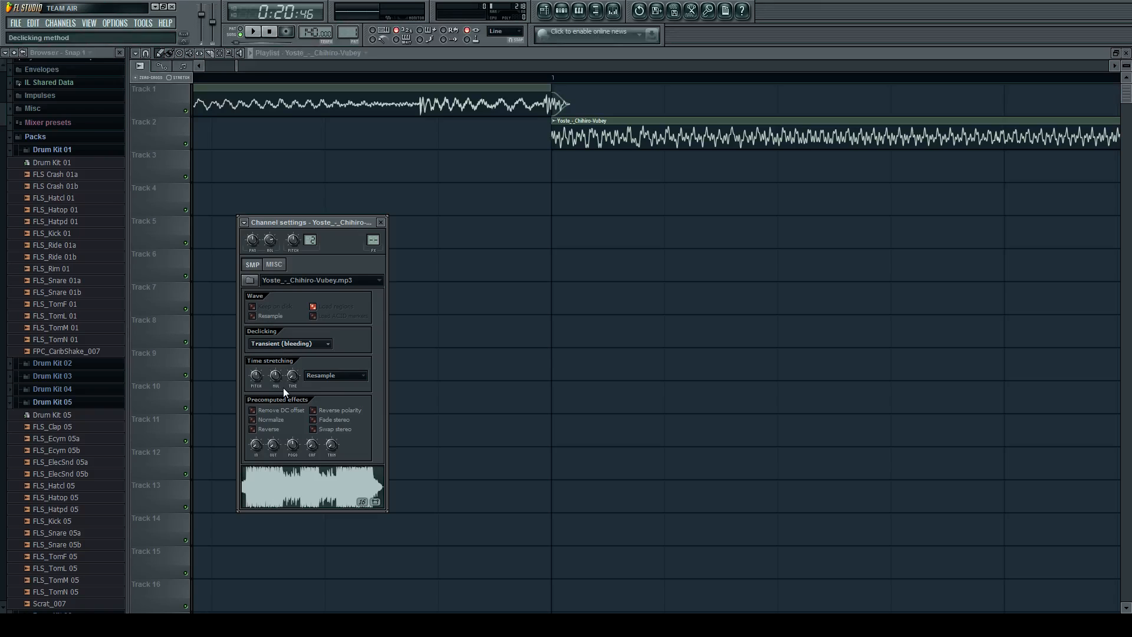
{"action": "left_click", "coordinate": [581, 139]}
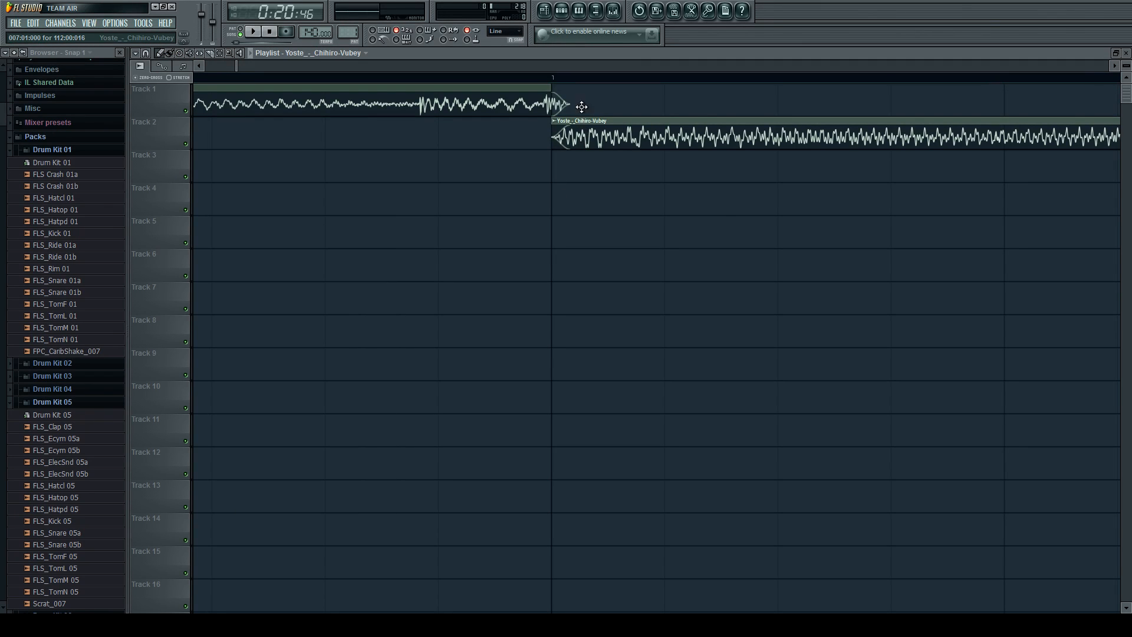
Move the Track 2 instrumental clip up onto Track 1, keeping its start at bar 7.
{"action": "left_click_drag", "start_coordinate": [582, 107], "coordinate": [582, 100]}
{"action": "scroll", "coordinate": [609, 114], "scroll_direction": "down", "scroll_amount": 3}
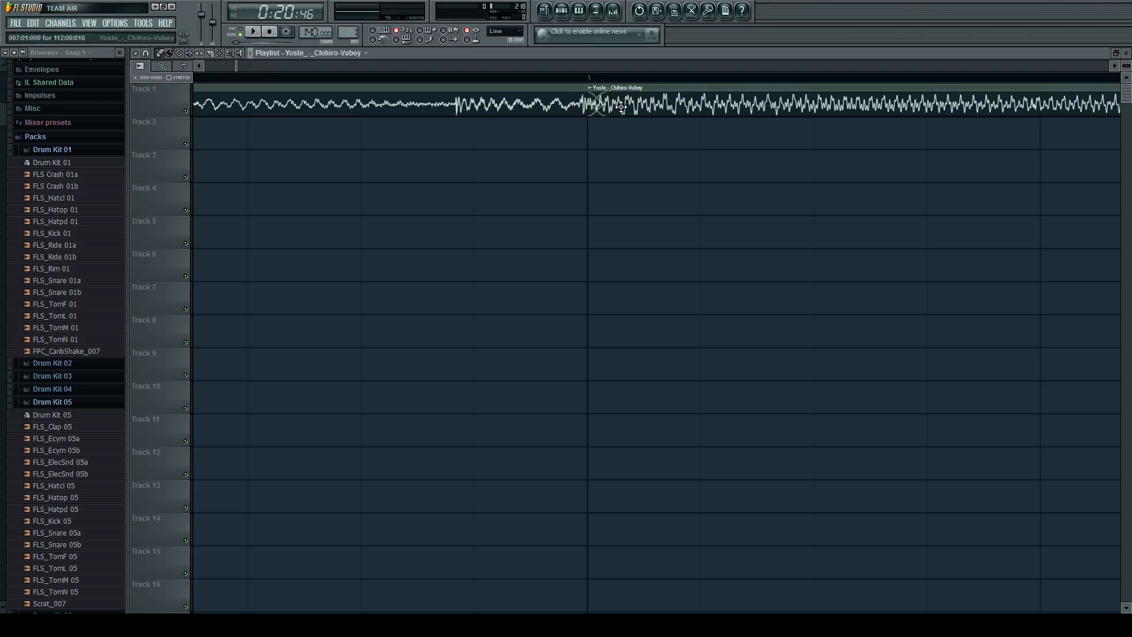
{"action": "scroll", "coordinate": [569, 102], "scroll_direction": "down", "scroll_amount": 2}
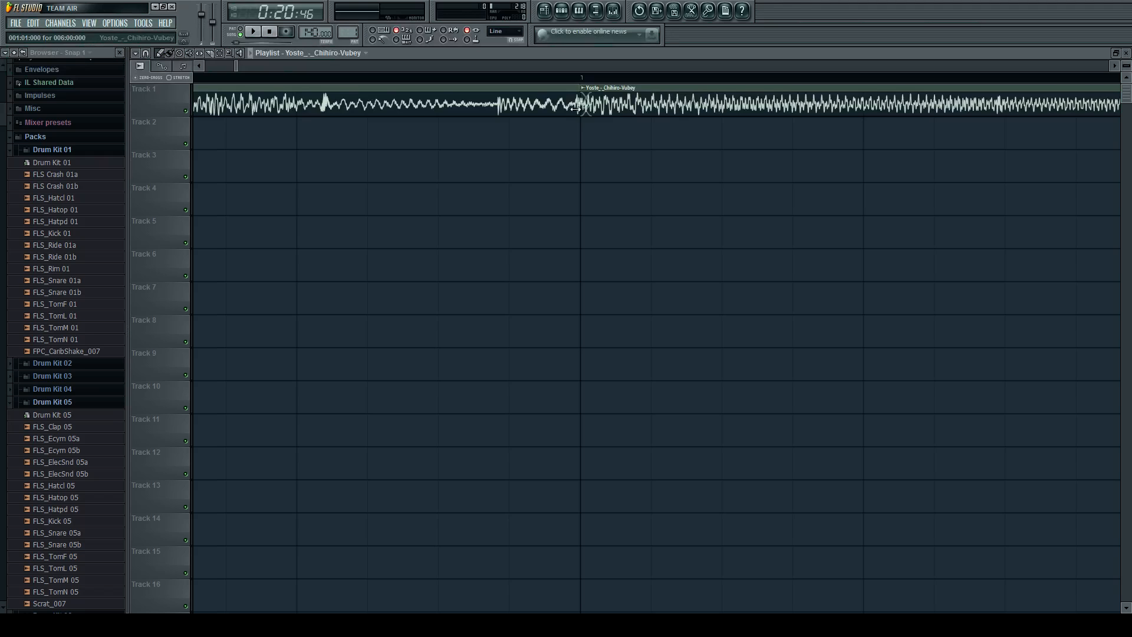
{"action": "scroll", "coordinate": [583, 98], "scroll_direction": "up", "scroll_amount": 4}
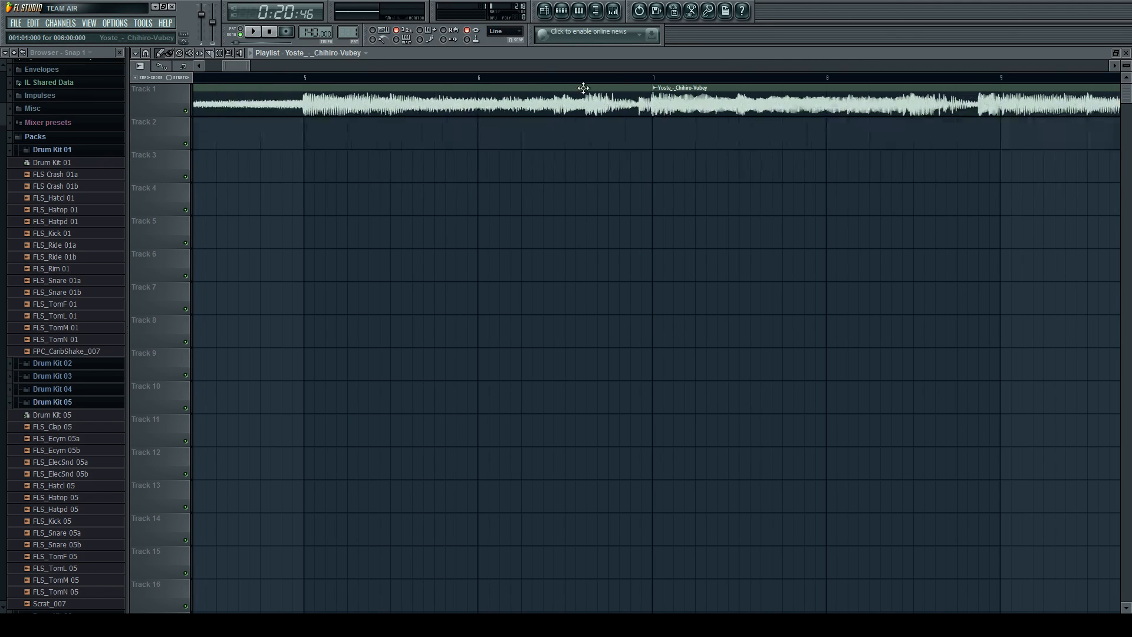
Audition the join between the two Track 1 instrumental clips at bar 7, playing from just after bar 6.
{"action": "left_click_drag", "start_coordinate": [547, 79], "coordinate": [491, 79]}
{"action": "key", "text": "space"}
{"action": "scroll", "coordinate": [622, 140], "scroll_direction": "up", "scroll_amount": 1}
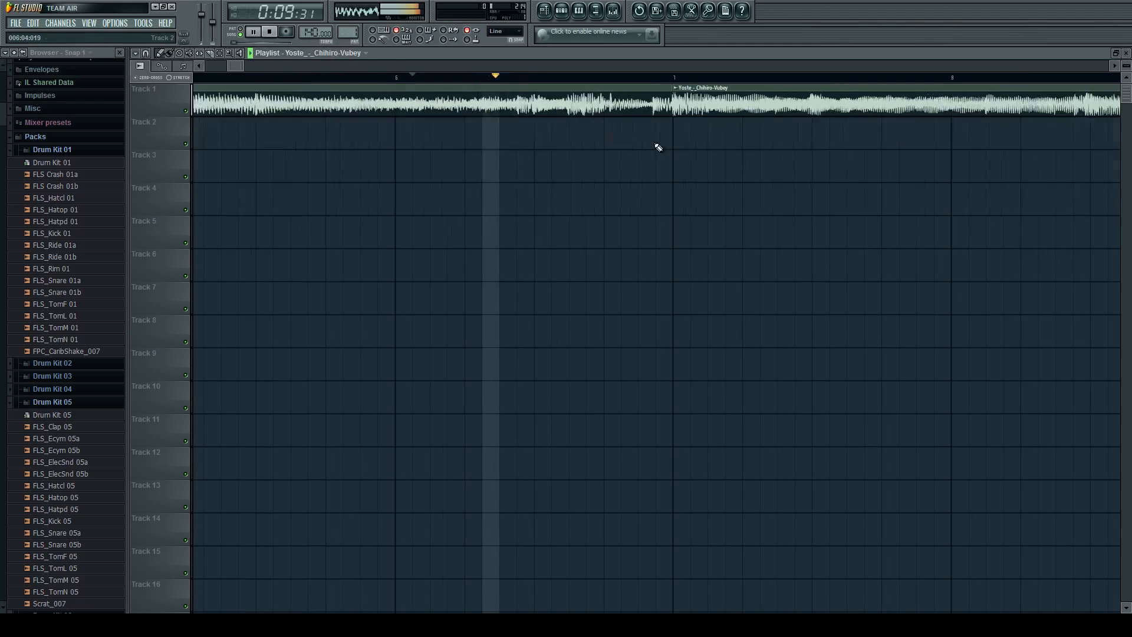
{"action": "scroll", "coordinate": [694, 157], "scroll_direction": "down", "scroll_amount": 1}
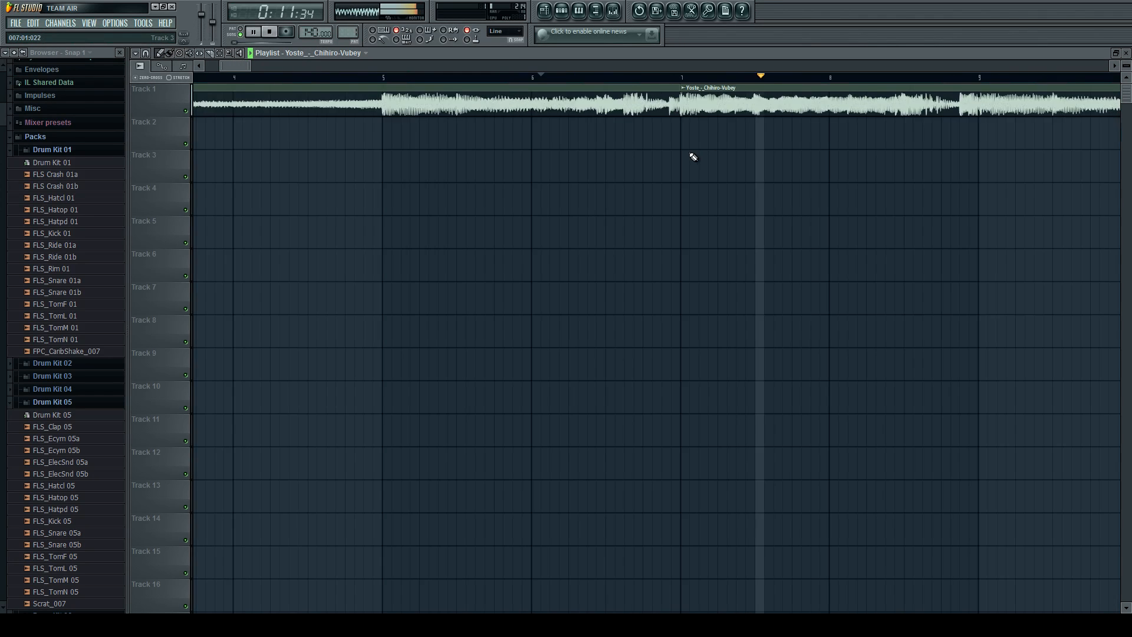
{"action": "key", "text": "space"}
{"action": "scroll", "coordinate": [701, 130], "scroll_direction": "up", "scroll_amount": 3}
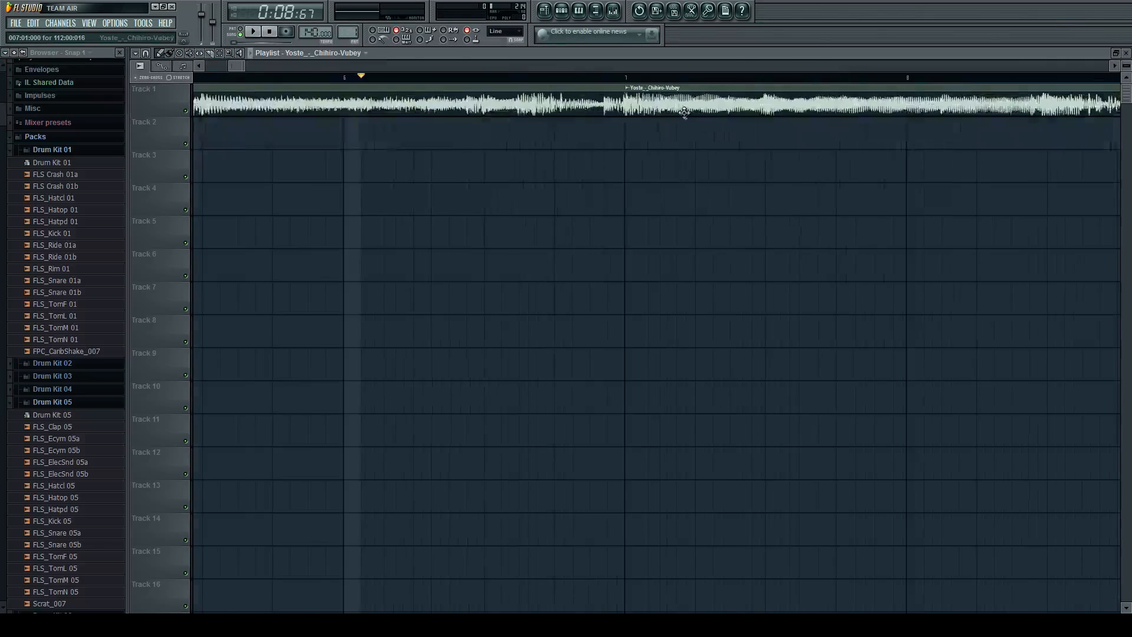
{"action": "scroll", "coordinate": [686, 113], "scroll_direction": "up", "scroll_amount": 3}
{"action": "key", "text": "space"}
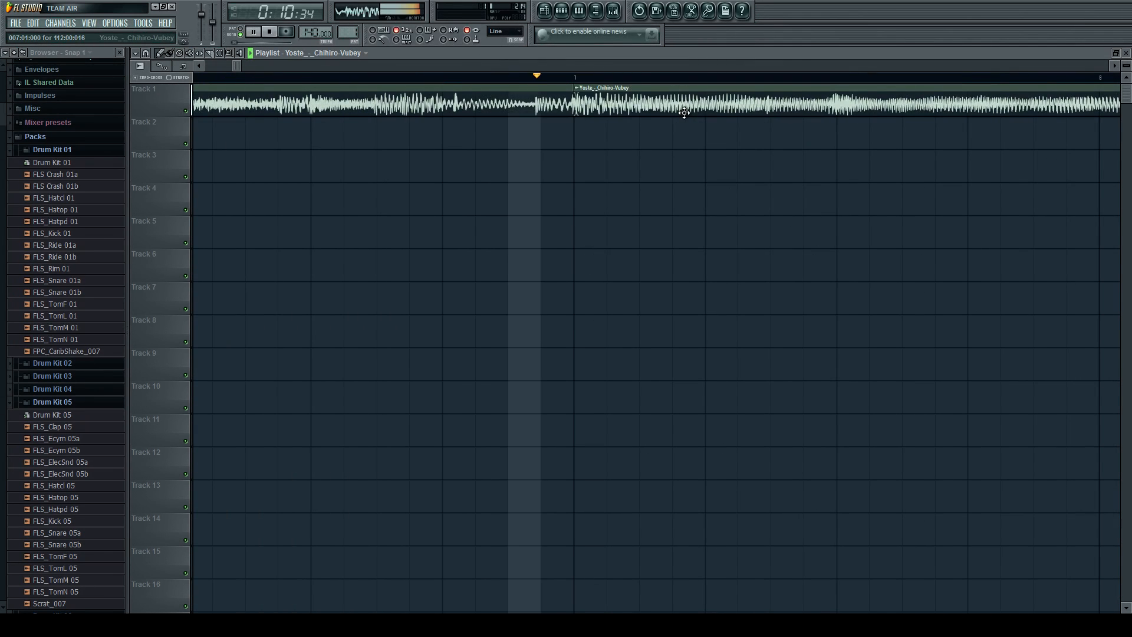
{"action": "key", "text": "space"}
{"action": "scroll", "coordinate": [693, 118], "scroll_direction": "down", "scroll_amount": 6}
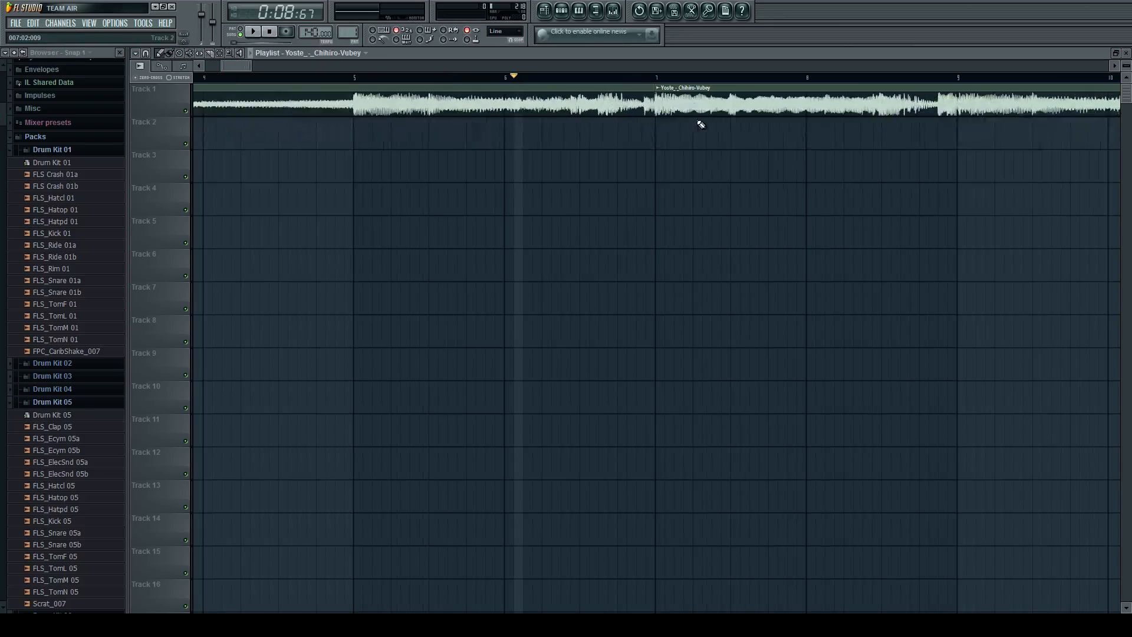
Set the Yoste instrumental's declicking method to Out only (no bleeding).
{"action": "double_click", "coordinate": [686, 98]}
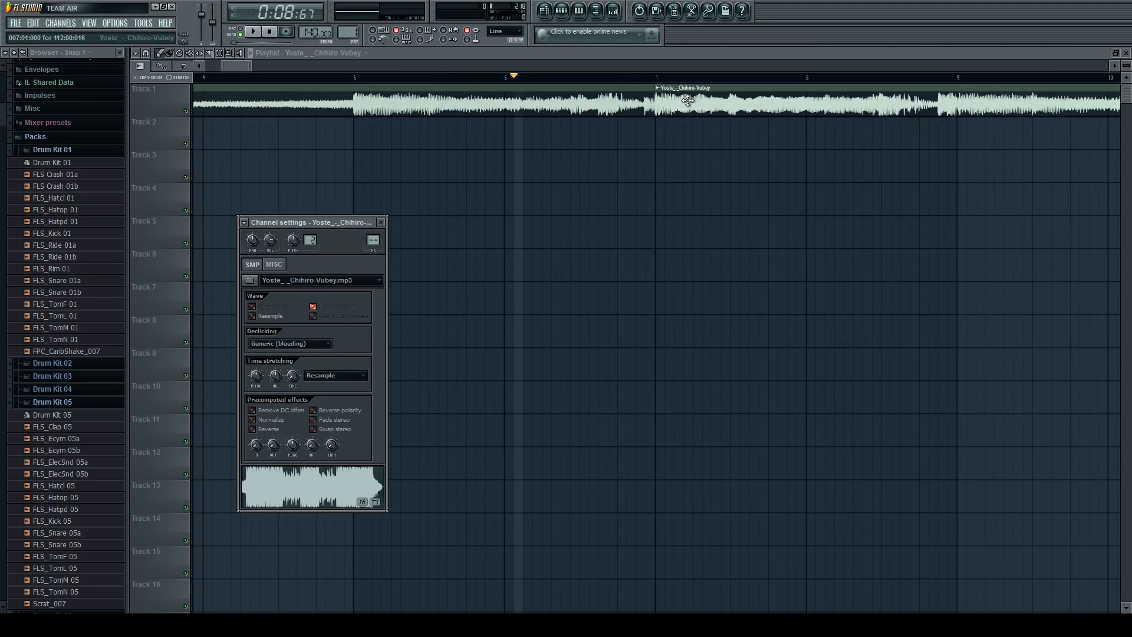
{"action": "left_click", "coordinate": [292, 351]}
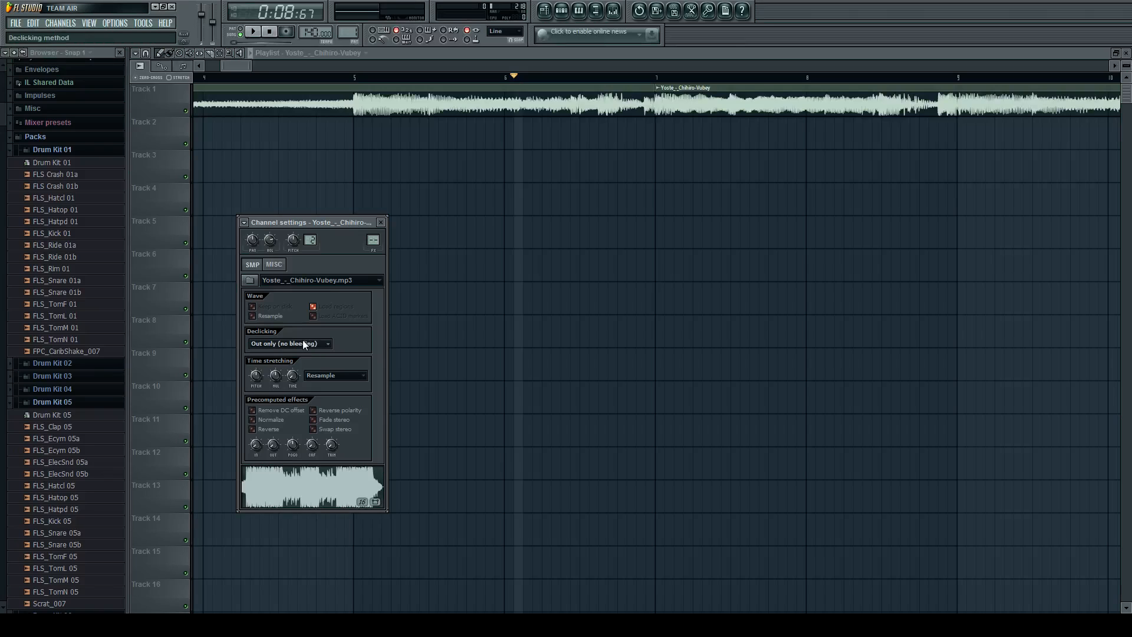
{"action": "left_click", "coordinate": [380, 222]}
{"action": "scroll", "coordinate": [670, 98], "scroll_direction": "up", "scroll_amount": 3}
{"action": "scroll", "coordinate": [670, 97], "scroll_direction": "up", "scroll_amount": 2}
{"action": "double_click", "coordinate": [670, 98]}
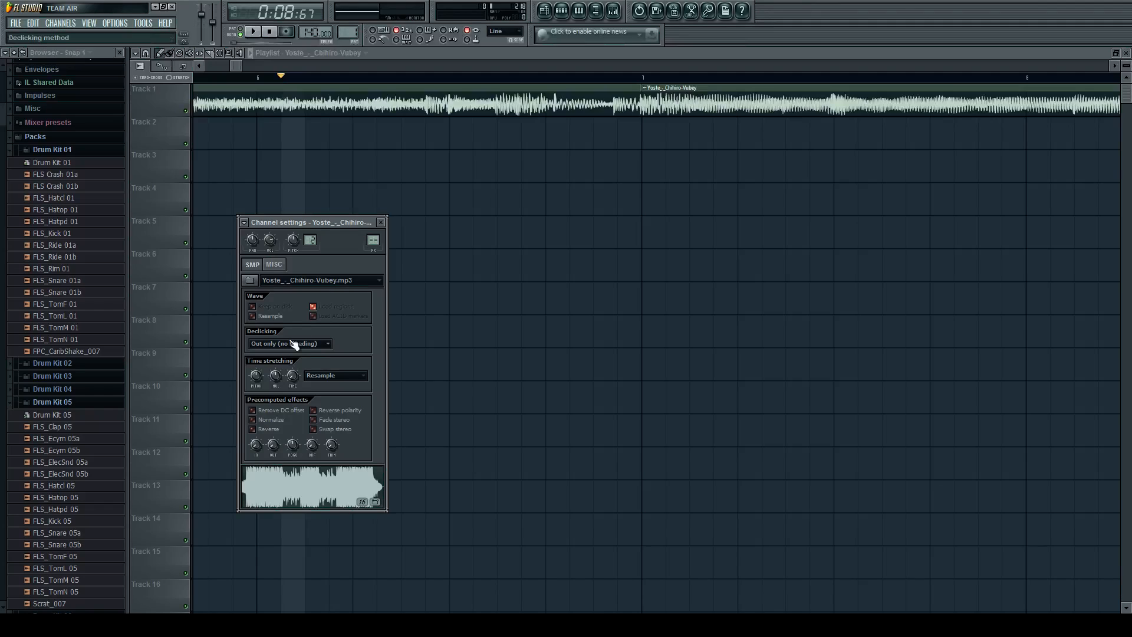
{"action": "left_click", "coordinate": [566, 105]}
{"action": "scroll", "coordinate": [607, 122], "scroll_direction": "down", "scroll_amount": 6}
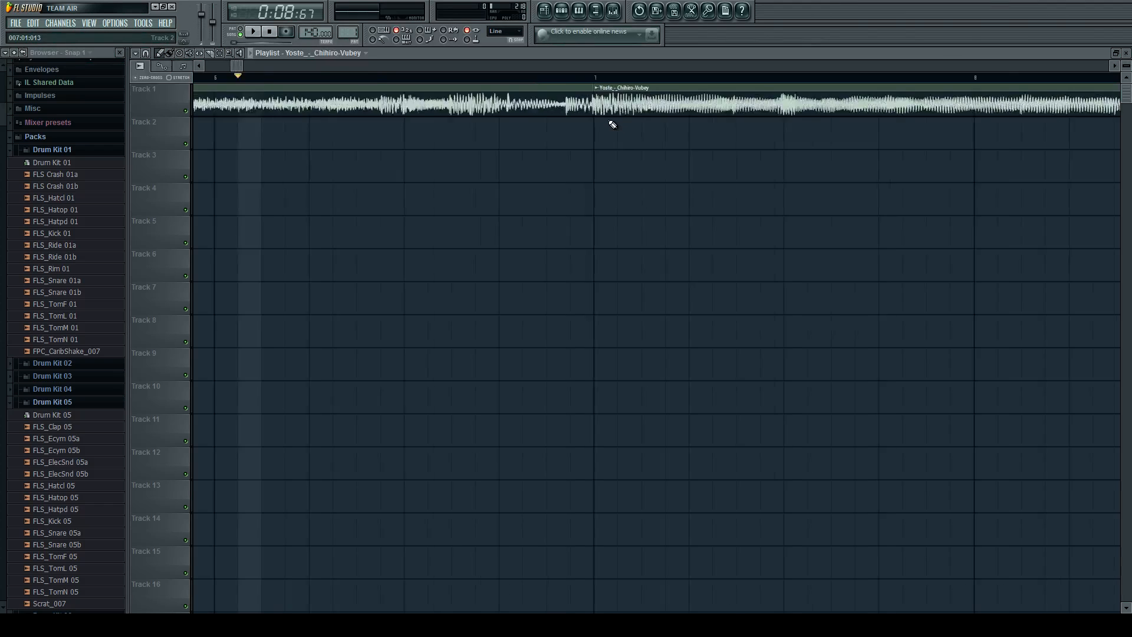
Delete the Track 1 instrumental clips that start at bars 7 and 13.
{"action": "scroll", "coordinate": [614, 123], "scroll_direction": "down", "scroll_amount": 2}
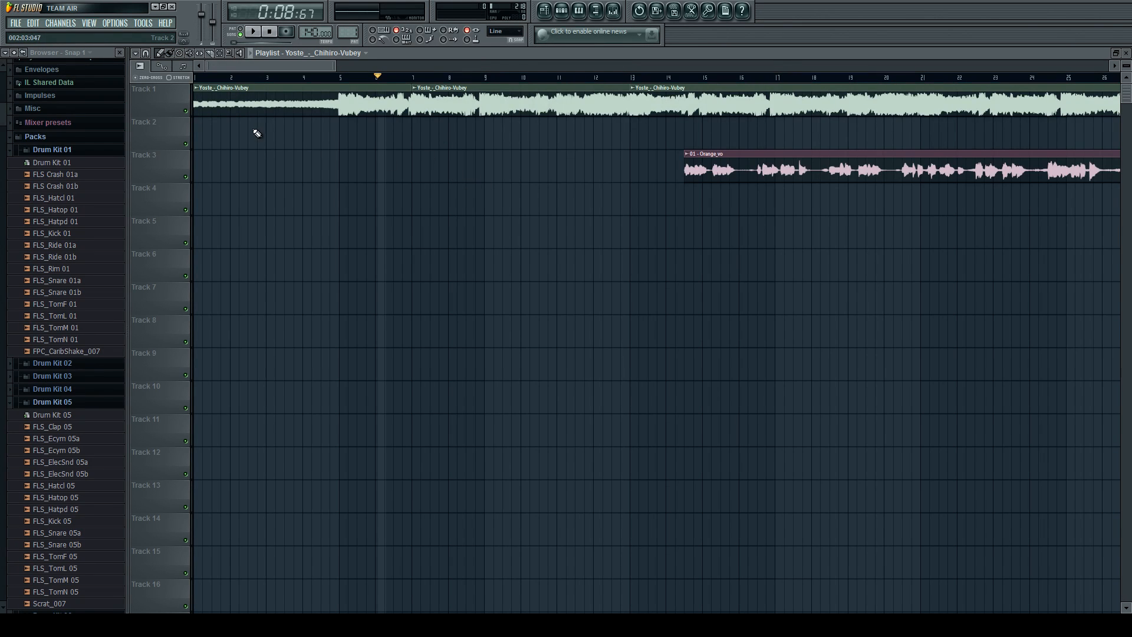
{"action": "scroll", "coordinate": [410, 126], "scroll_direction": "down", "scroll_amount": 2}
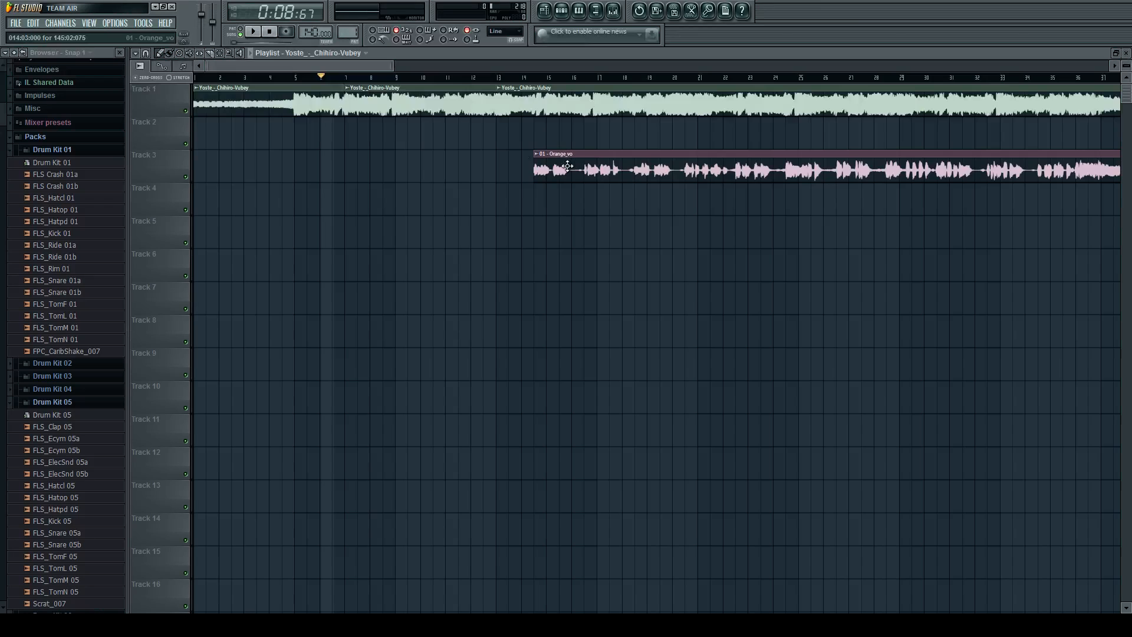
{"action": "right_click", "coordinate": [394, 104]}
{"action": "scroll", "coordinate": [401, 105], "scroll_direction": "down", "scroll_amount": 3}
{"action": "right_click", "coordinate": [470, 106]}
{"action": "scroll", "coordinate": [460, 107], "scroll_direction": "down", "scroll_amount": 2}
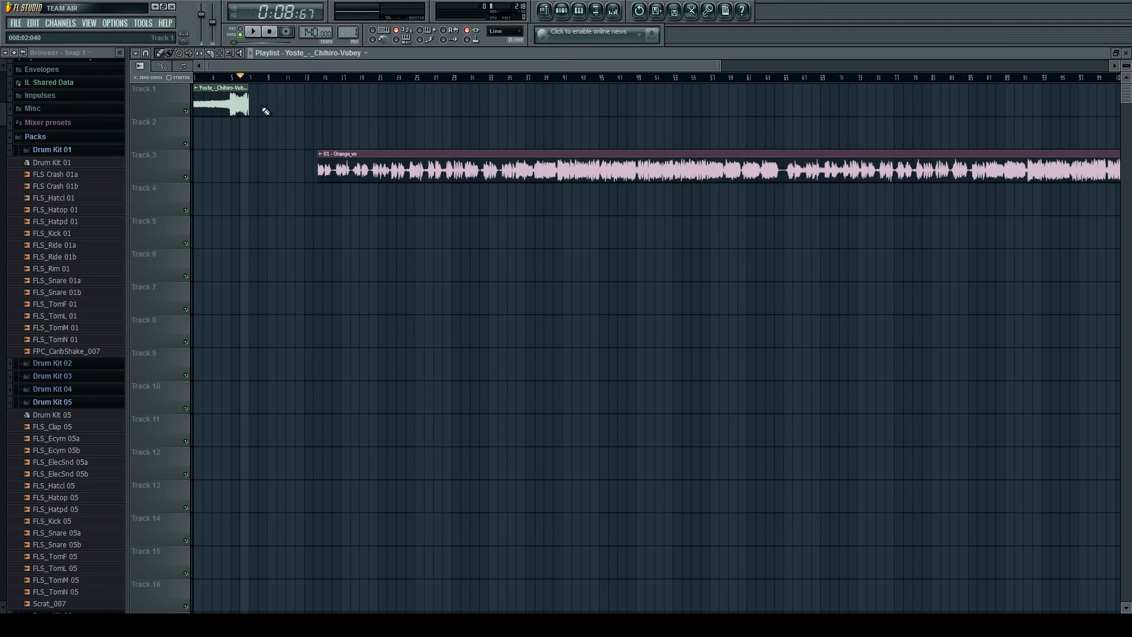
Extend the end of the remaining Track 1 instrumental clip to a length of 126 bars.
{"action": "left_click_drag", "start_coordinate": [247, 104], "coordinate": [1109, 112]}
{"action": "scroll", "coordinate": [950, 142], "scroll_direction": "down", "scroll_amount": 1}
{"action": "mouse_move", "coordinate": [976, 96]}
{"action": "left_mouse_down"}
{"action": "mouse_move", "coordinate": [1128, 90]}
{"action": "mouse_move", "coordinate": [994, 103]}
{"action": "left_mouse_up"}
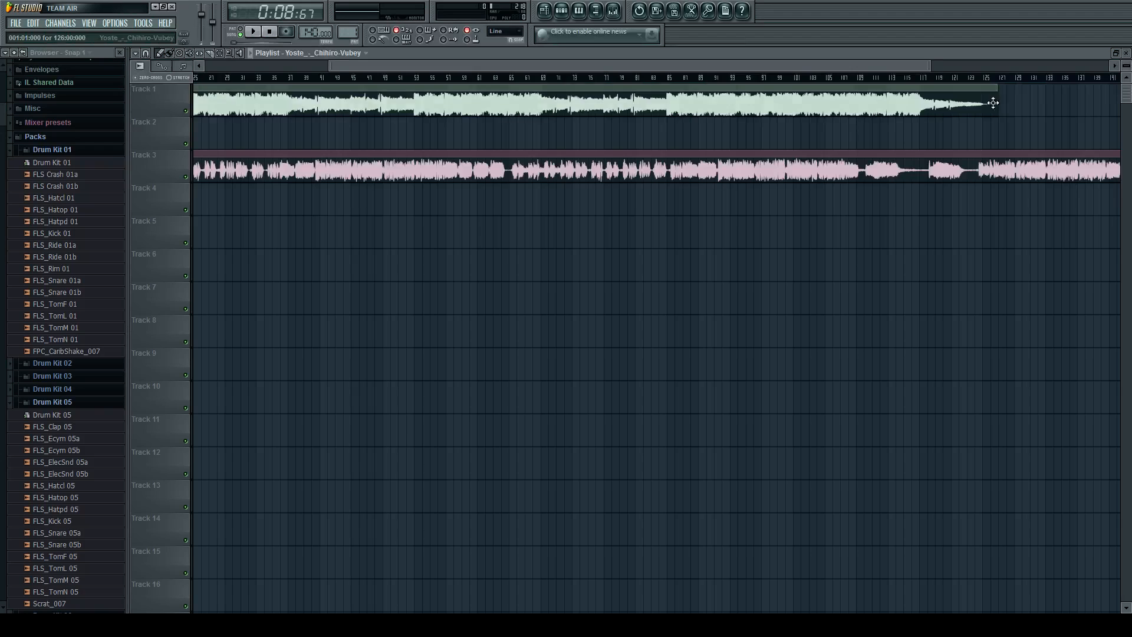
Move the Orange_vo clip on Track 3 earlier, so it starts near bar 5 where the Yoste instrumental gets louder.
{"action": "scroll", "coordinate": [1003, 108], "scroll_direction": "down", "scroll_amount": 3}
{"action": "scroll", "coordinate": [211, 170], "scroll_direction": "up", "scroll_amount": 5}
{"action": "scroll", "coordinate": [483, 166], "scroll_direction": "down", "scroll_amount": 1}
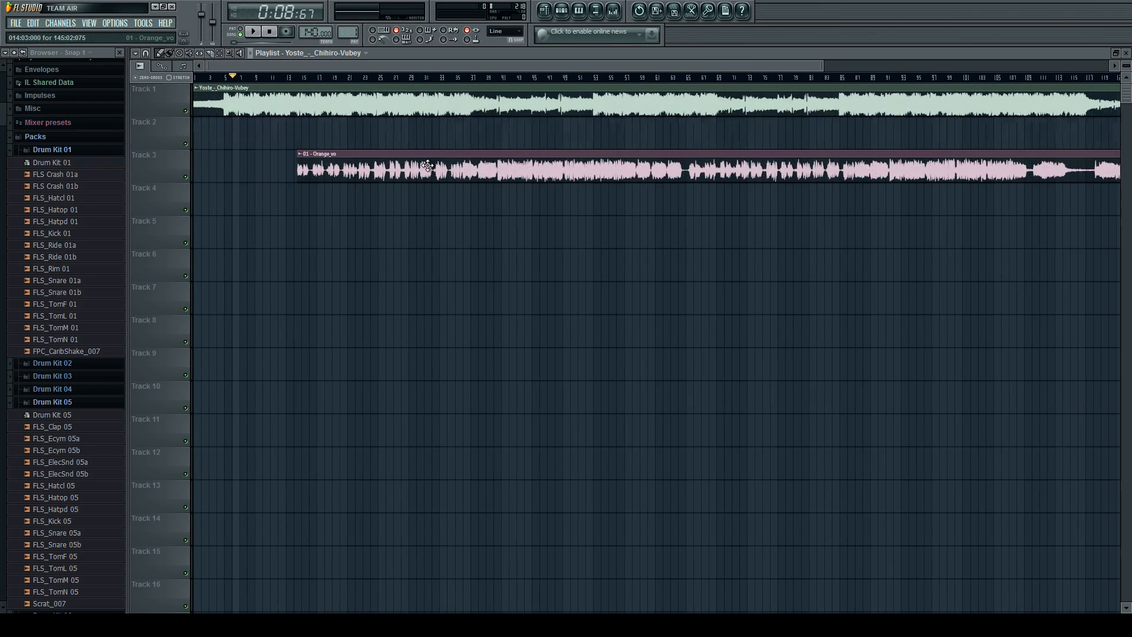
{"action": "scroll", "coordinate": [477, 168], "scroll_direction": "up", "scroll_amount": 4}
{"action": "left_click_drag", "start_coordinate": [707, 171], "coordinate": [360, 154]}
Play from just before bar 5 and shift the Orange_vo clip slightly later to start at 005:01:076.
{"action": "scroll", "coordinate": [384, 92], "scroll_direction": "up", "scroll_amount": 3}
{"action": "left_click", "coordinate": [393, 79]}
{"action": "scroll", "coordinate": [392, 127], "scroll_direction": "up", "scroll_amount": 4}
{"action": "key", "text": "space"}
{"action": "left_click_drag", "start_coordinate": [507, 163], "coordinate": [614, 159]}
{"action": "scroll", "coordinate": [651, 164], "scroll_direction": "up", "scroll_amount": 3}
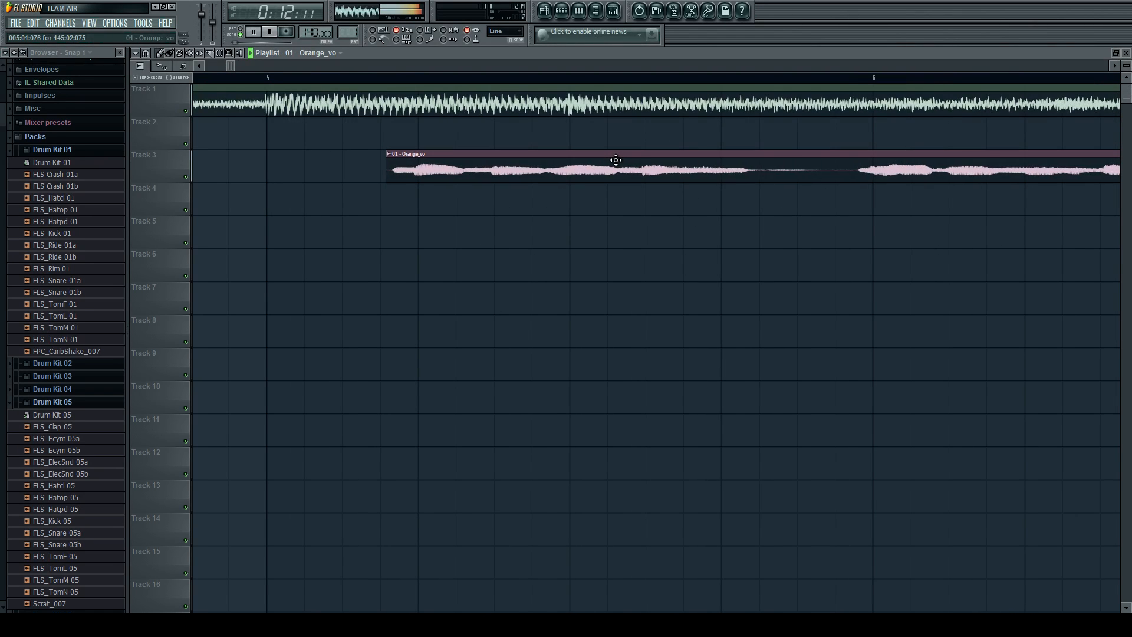
{"action": "scroll", "coordinate": [616, 160], "scroll_direction": "down", "scroll_amount": 2}
{"action": "key", "text": "space"}
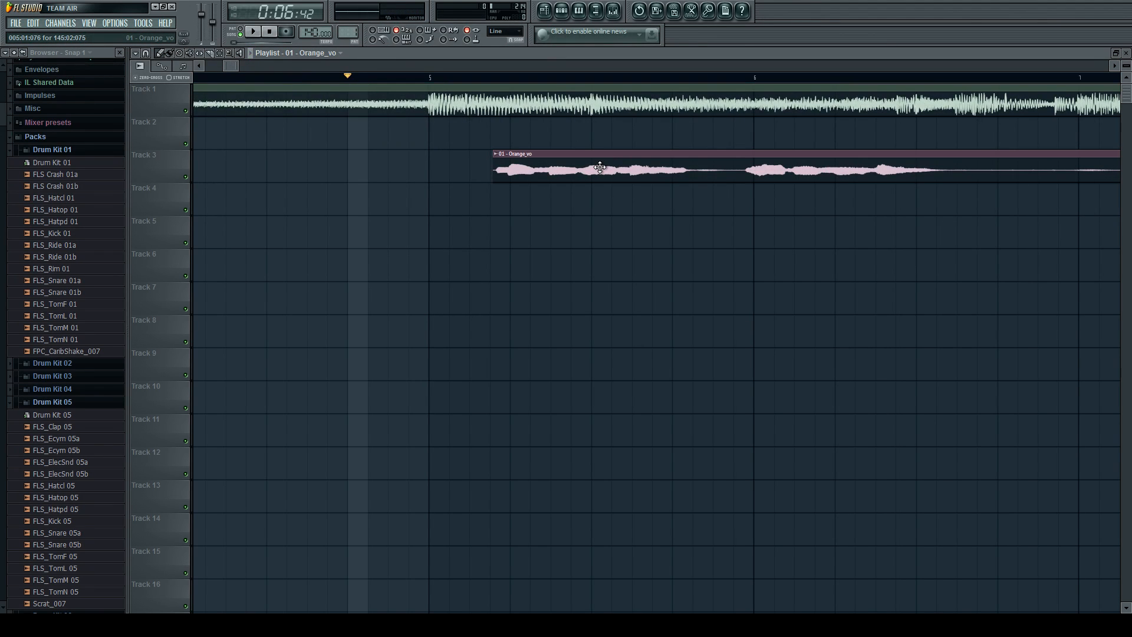
Lower the Orange_vo channel's time-stretching pitch and audition the vocal with the instrumental from just before bar 5.
{"action": "double_click", "coordinate": [600, 168]}
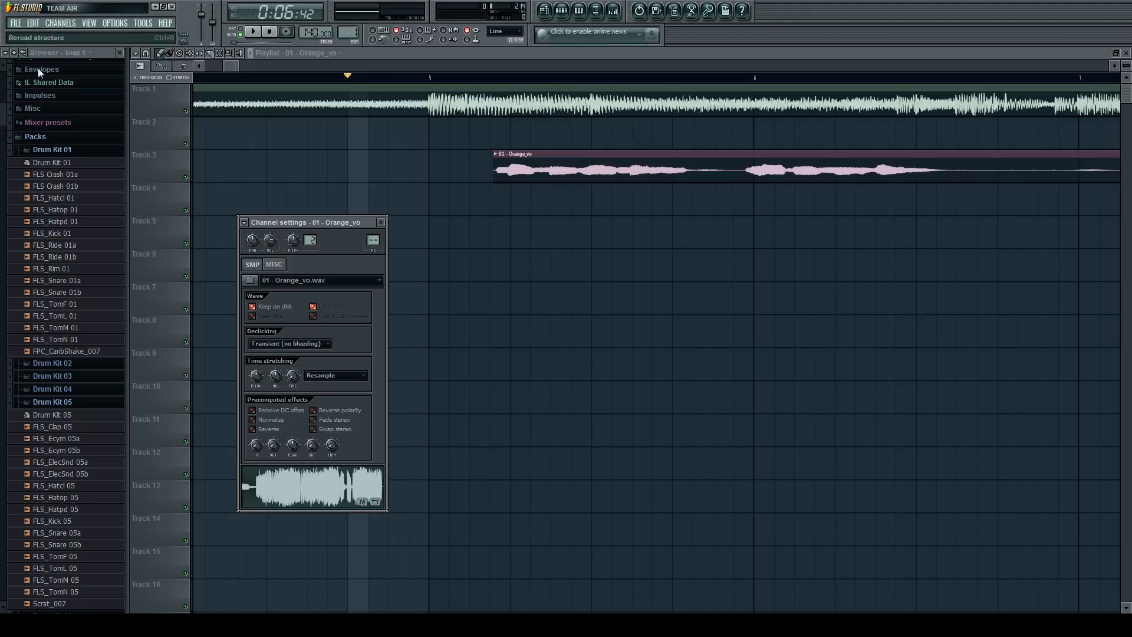
{"action": "left_click_drag", "start_coordinate": [258, 375], "coordinate": [258, 385]}
{"action": "left_click_drag", "start_coordinate": [257, 375], "coordinate": [257, 390]}
{"action": "left_click", "coordinate": [593, 161]}
{"action": "key", "text": "space"}
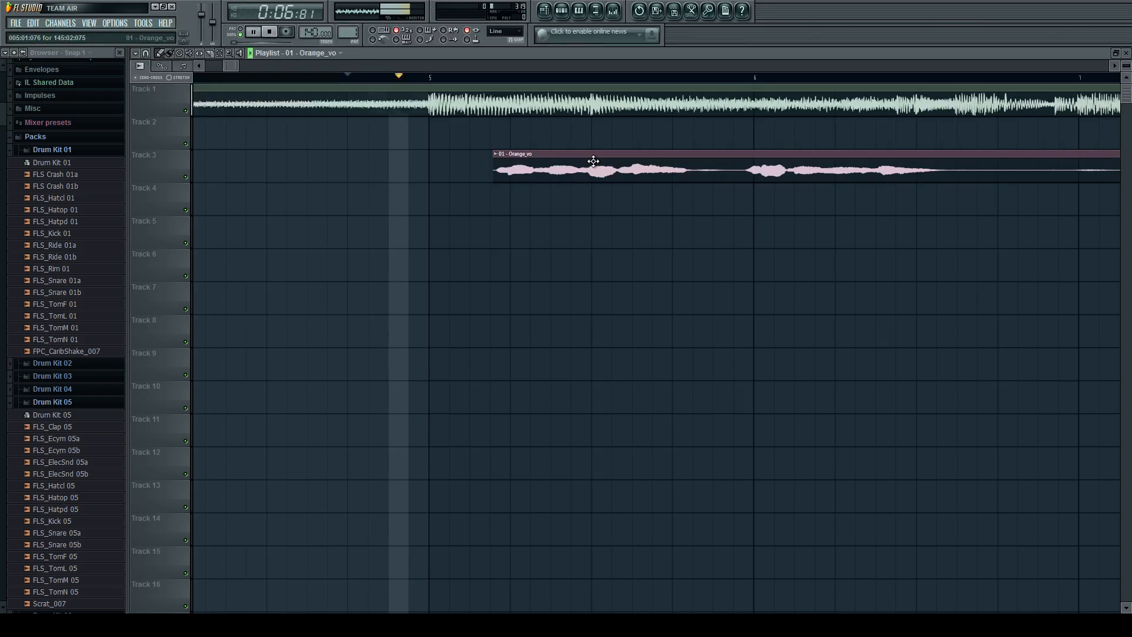
{"action": "scroll", "coordinate": [593, 161], "scroll_direction": "down", "scroll_amount": 1}
{"action": "scroll", "coordinate": [593, 161], "scroll_direction": "down", "scroll_amount": 4}
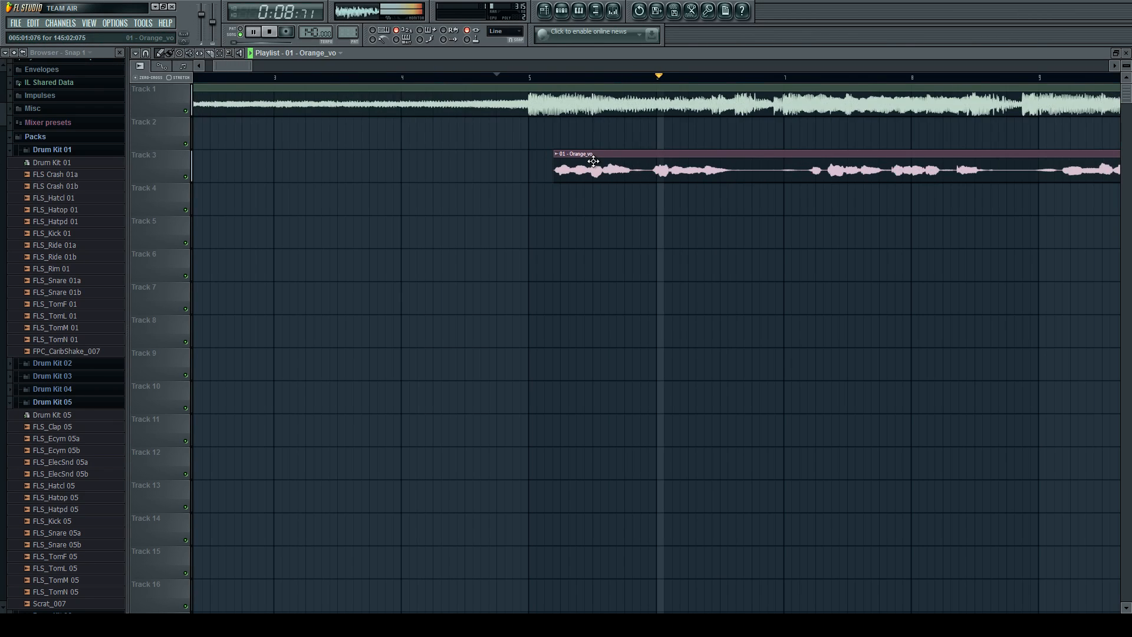
{"action": "scroll", "coordinate": [661, 181], "scroll_direction": "up", "scroll_amount": 3}
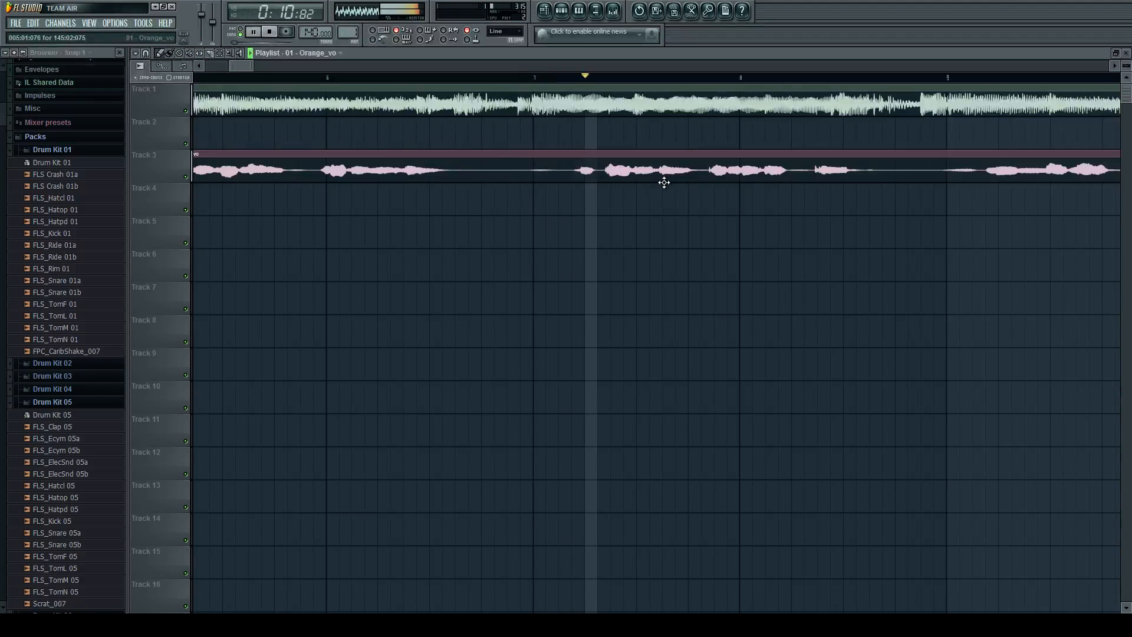
{"action": "key", "text": "space"}
Create a channel volume automation clip for Orange_vo and place it on Track 4, below the vocal clip.
{"action": "scroll", "coordinate": [663, 179], "scroll_direction": "down", "scroll_amount": 3}
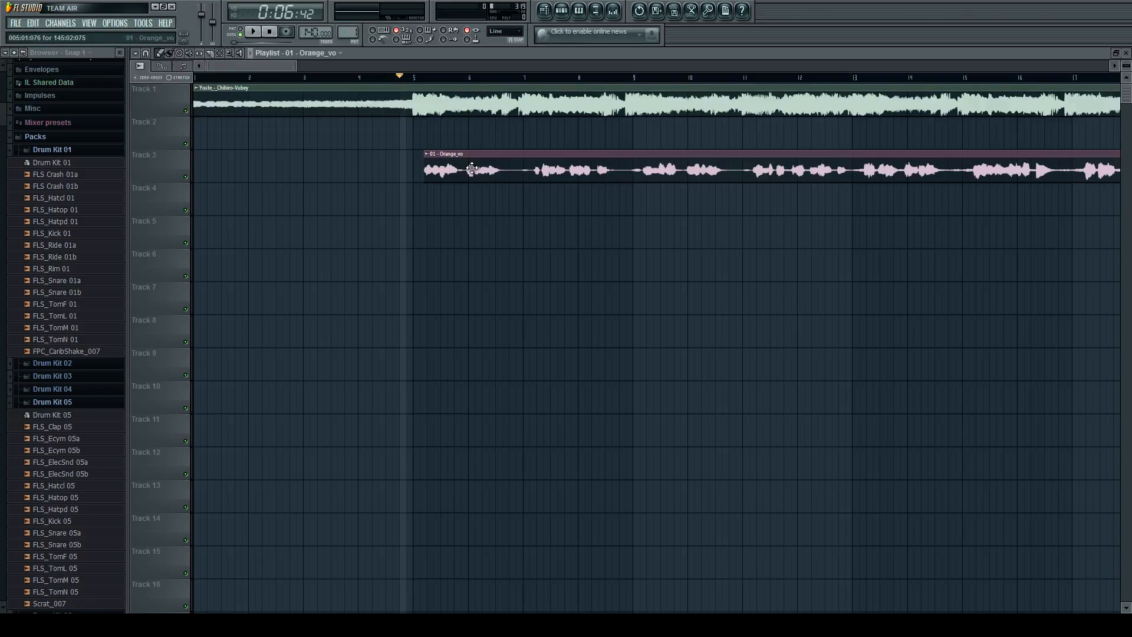
{"action": "scroll", "coordinate": [436, 174], "scroll_direction": "up", "scroll_amount": 3}
{"action": "scroll", "coordinate": [394, 171], "scroll_direction": "up", "scroll_amount": 1}
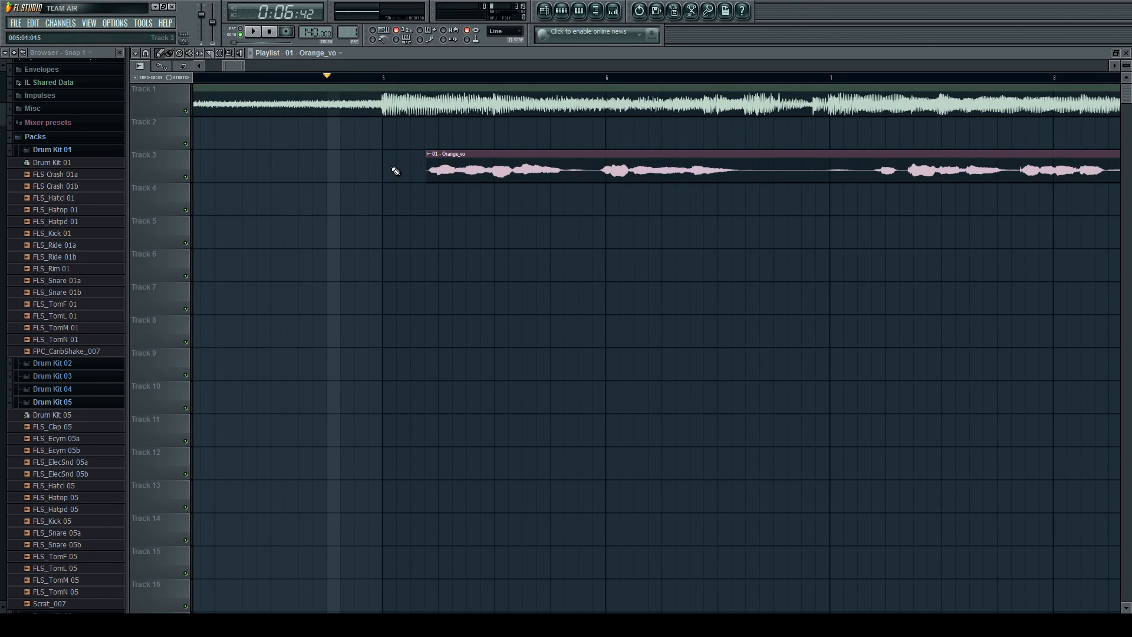
{"action": "double_click", "coordinate": [465, 165]}
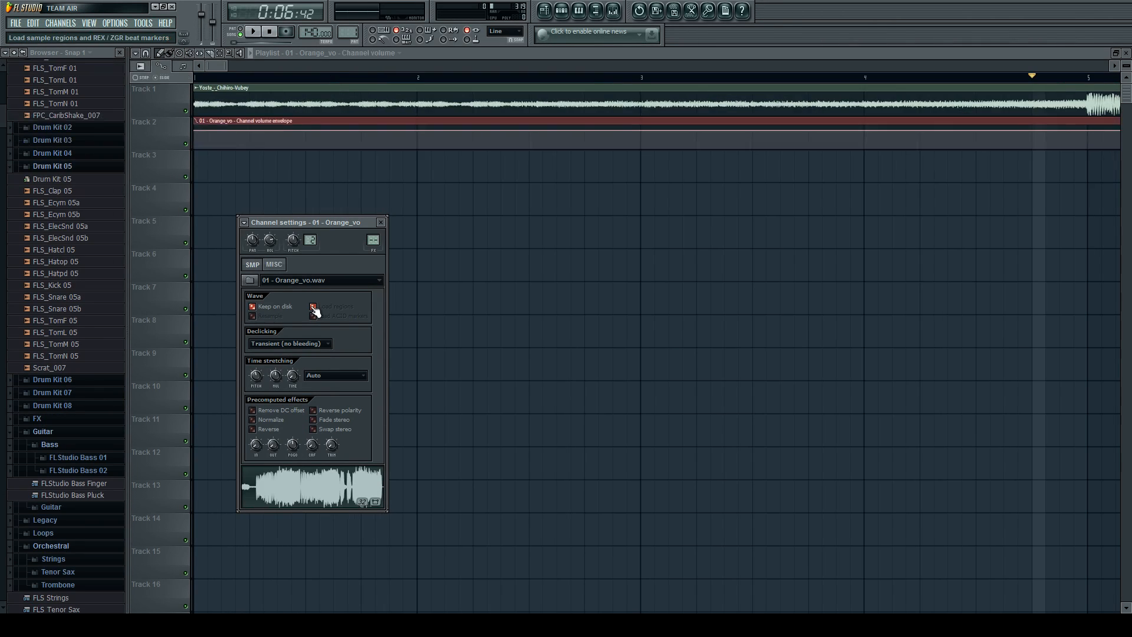
{"action": "left_click", "coordinate": [370, 114]}
{"action": "left_click_drag", "start_coordinate": [370, 114], "coordinate": [343, 166]}
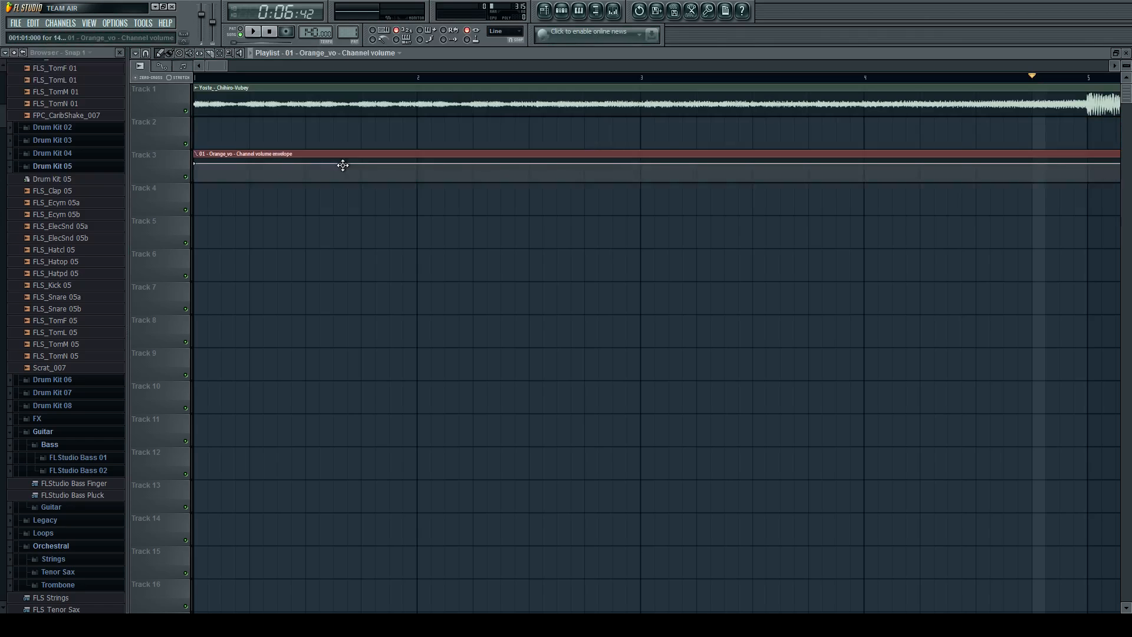
{"action": "scroll", "coordinate": [278, 194], "scroll_direction": "down", "scroll_amount": 5}
{"action": "left_click_drag", "start_coordinate": [253, 187], "coordinate": [246, 200]}
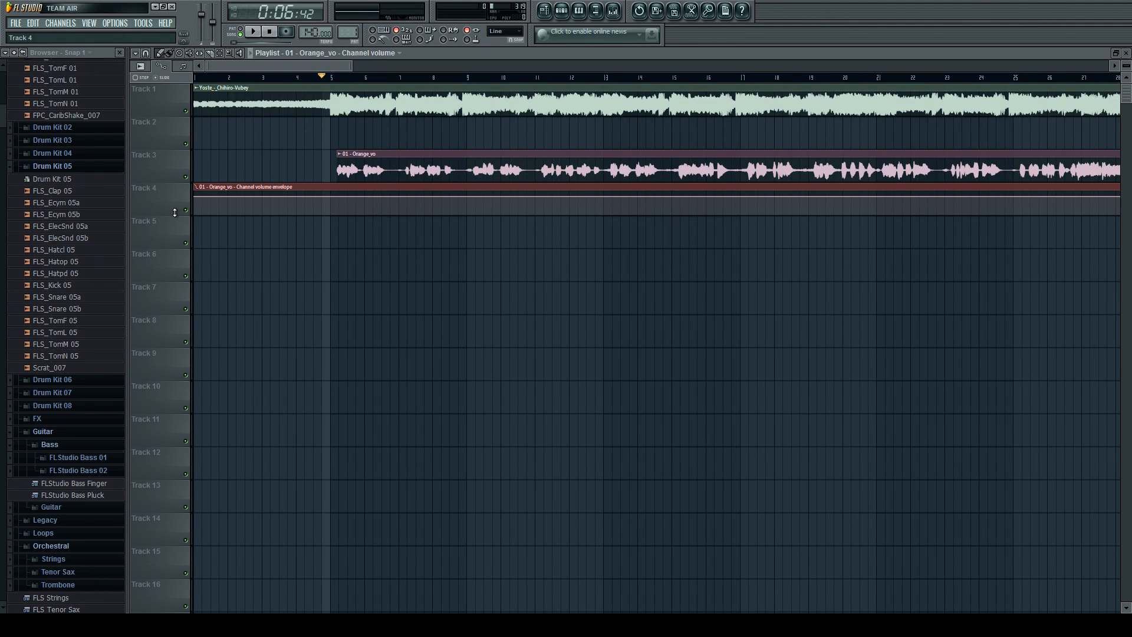
Enlarge Track 4 to view the Orange_vo volume envelope and shrink the track back to normal height.
{"action": "left_click_drag", "start_coordinate": [167, 214], "coordinate": [167, 493]}
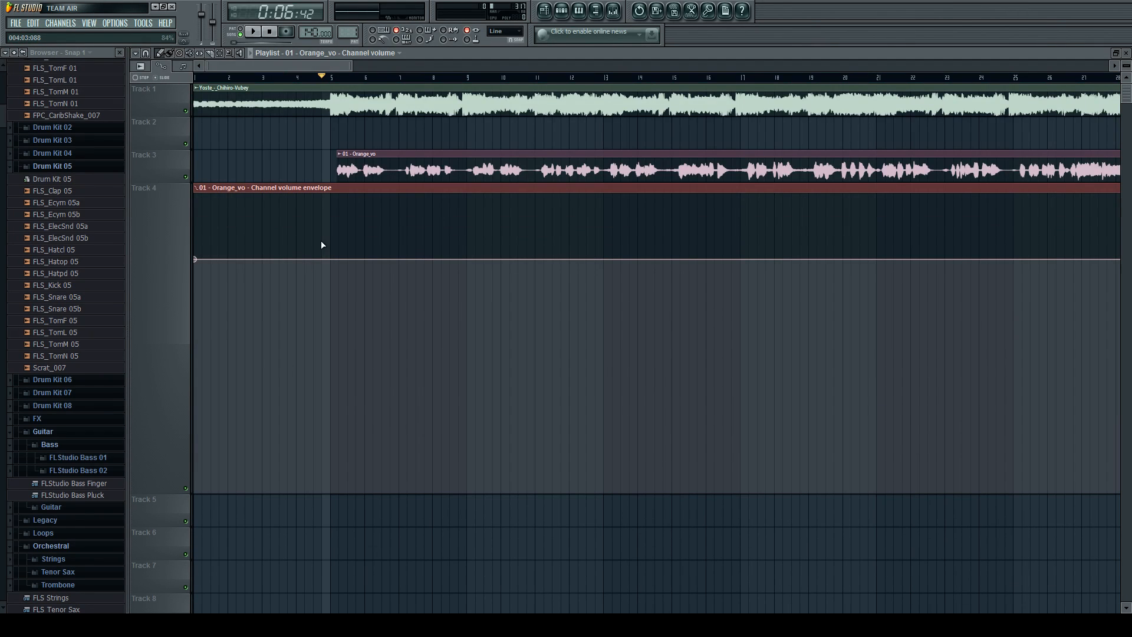
{"action": "left_click_drag", "start_coordinate": [168, 494], "coordinate": [184, 210]}
{"action": "scroll", "coordinate": [145, 219], "scroll_direction": "up", "scroll_amount": 1}
{"action": "scroll", "coordinate": [145, 219], "scroll_direction": "up", "scroll_amount": 1}
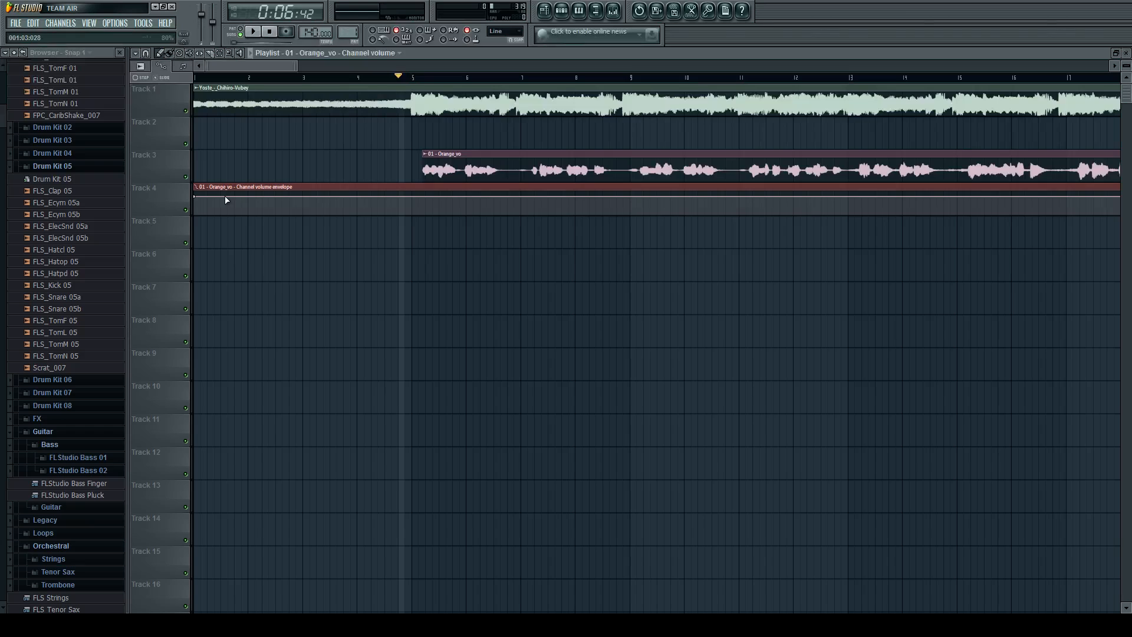
Audition the vocal from just before bar 5, with the Track 1 instrumental muted at first and unmuted during playback.
{"action": "left_click", "coordinate": [186, 112]}
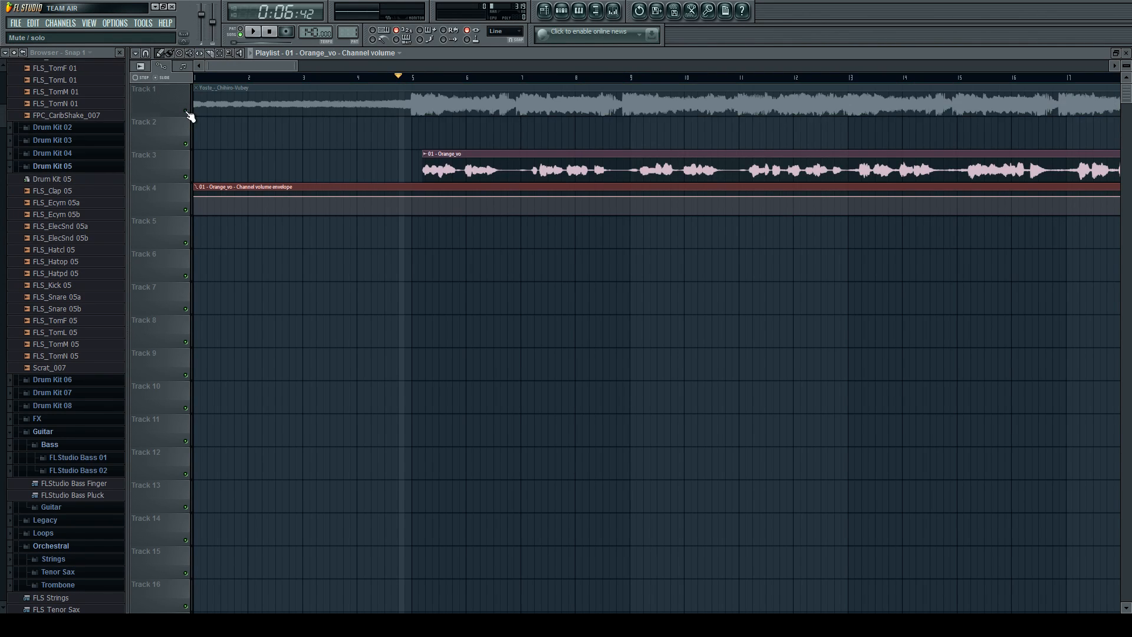
{"action": "key", "text": "space"}
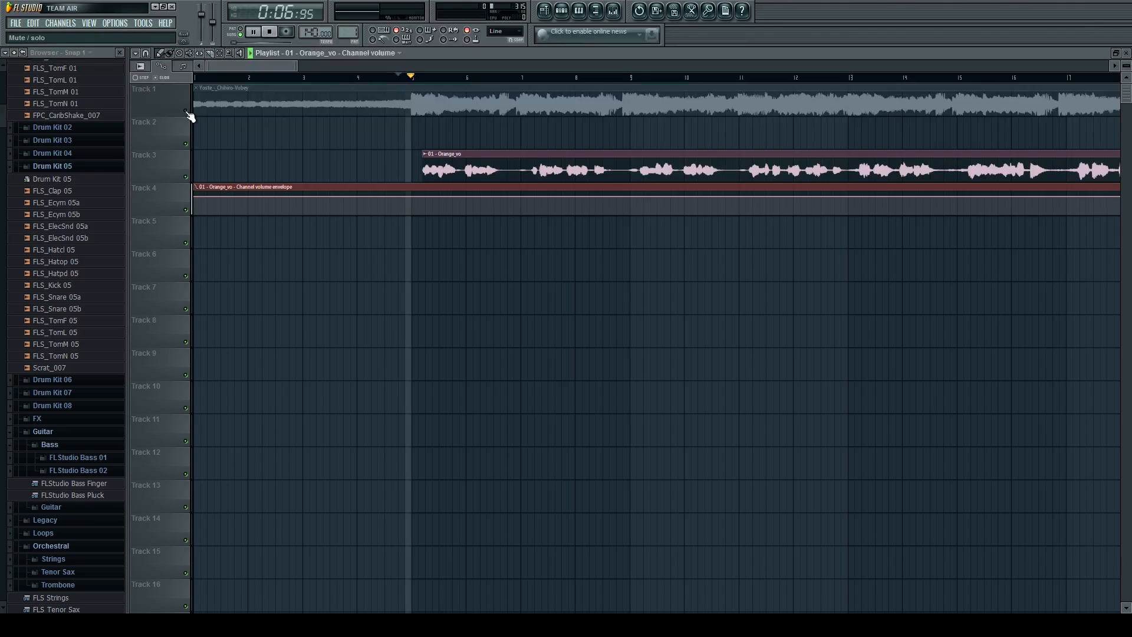
{"action": "left_click", "coordinate": [186, 112]}
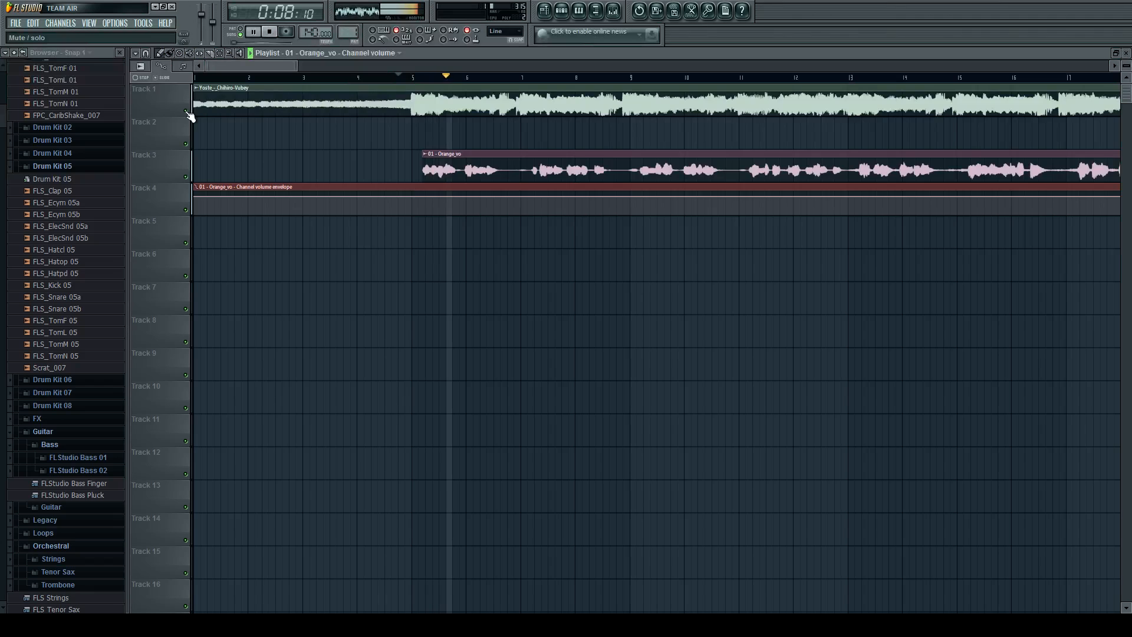
{"action": "key", "text": "space"}
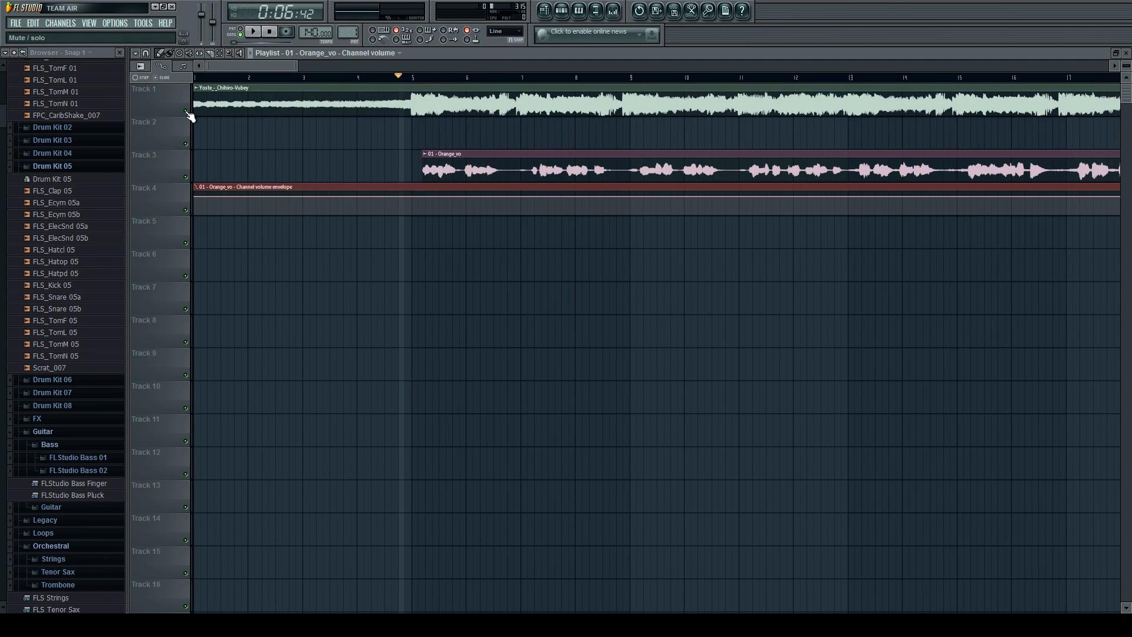
Stretch the start of the Orange_vo clip back to 004:03:076 and play the result with the instrumental.
{"action": "scroll", "coordinate": [328, 160], "scroll_direction": "down", "scroll_amount": 1}
{"action": "scroll", "coordinate": [331, 164], "scroll_direction": "down", "scroll_amount": 1}
{"action": "left_click", "coordinate": [161, 66]}
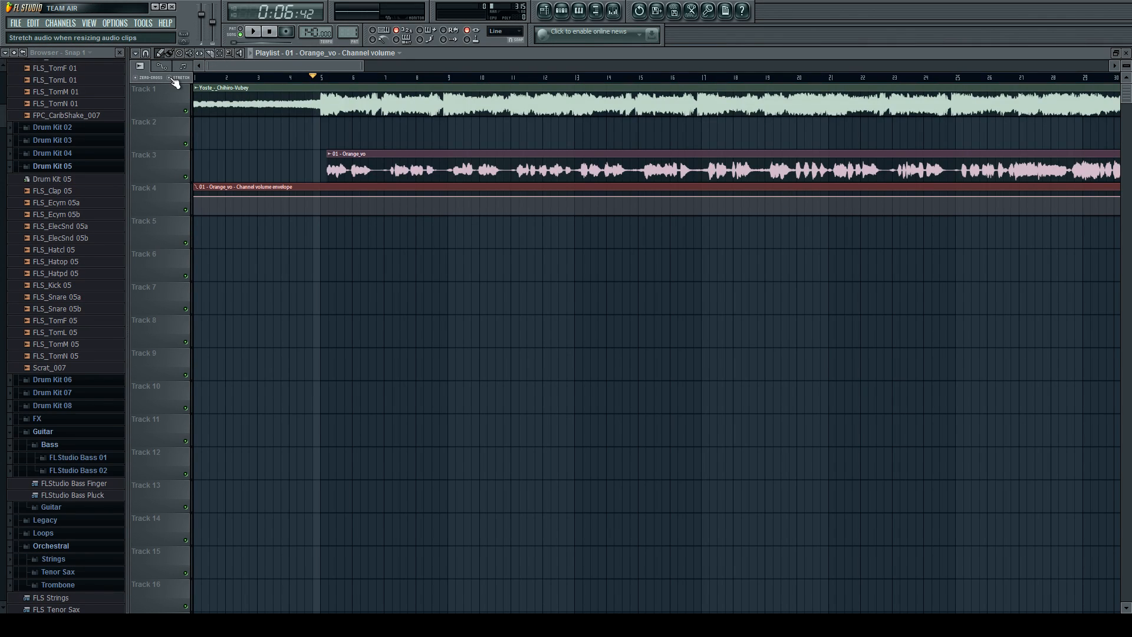
{"action": "mouse_move", "coordinate": [328, 155]}
{"action": "left_mouse_down"}
{"action": "mouse_move", "coordinate": [214, 154]}
{"action": "mouse_move", "coordinate": [312, 159]}
{"action": "left_mouse_up"}
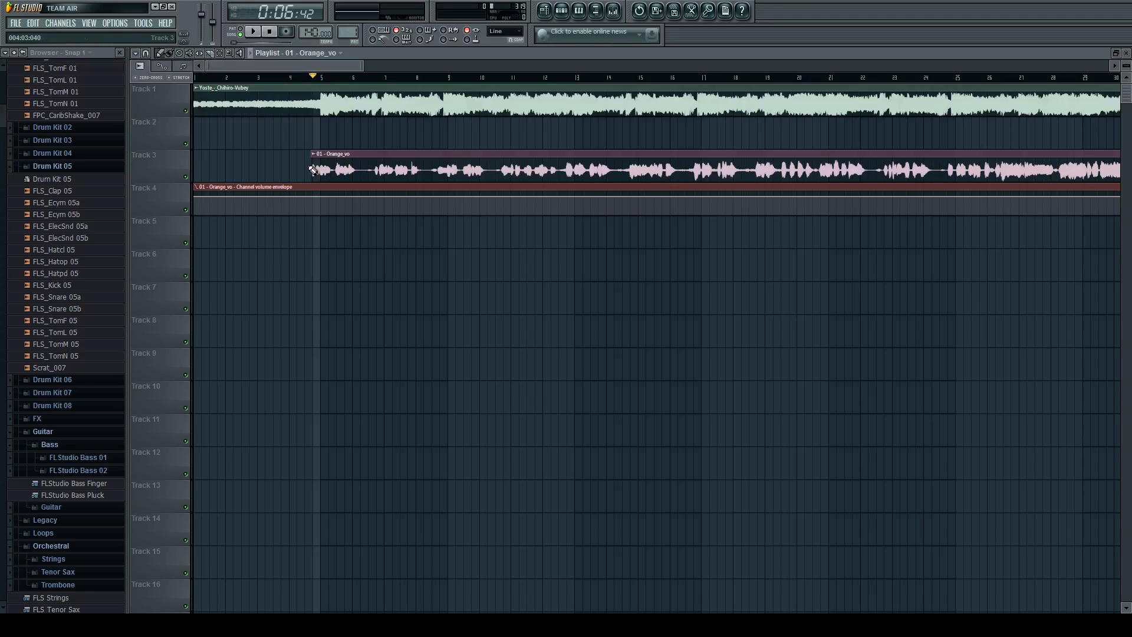
{"action": "key", "text": "space"}
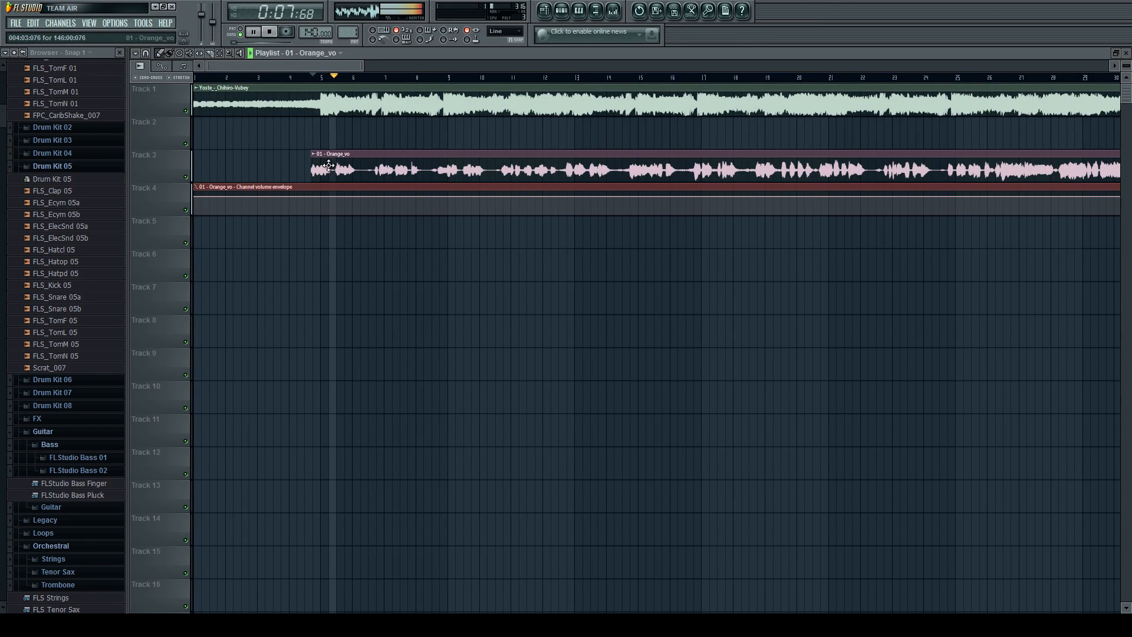
{"action": "key", "text": "space"}
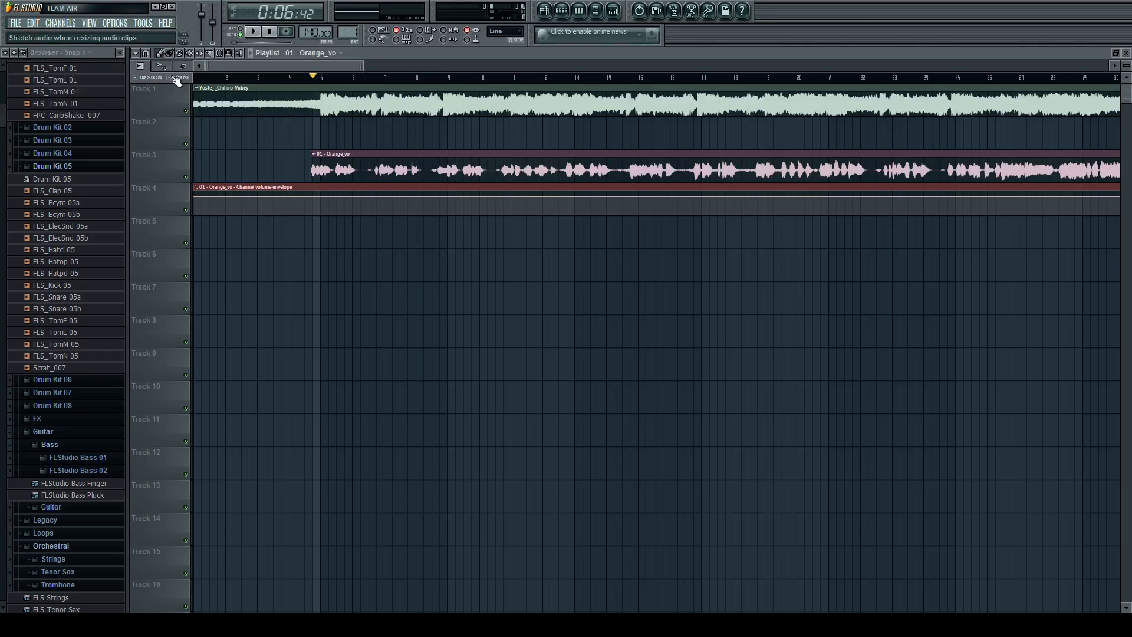
Adjust the time stretching of the Orange_vo channel in its channel settings.
{"action": "double_click", "coordinate": [331, 169]}
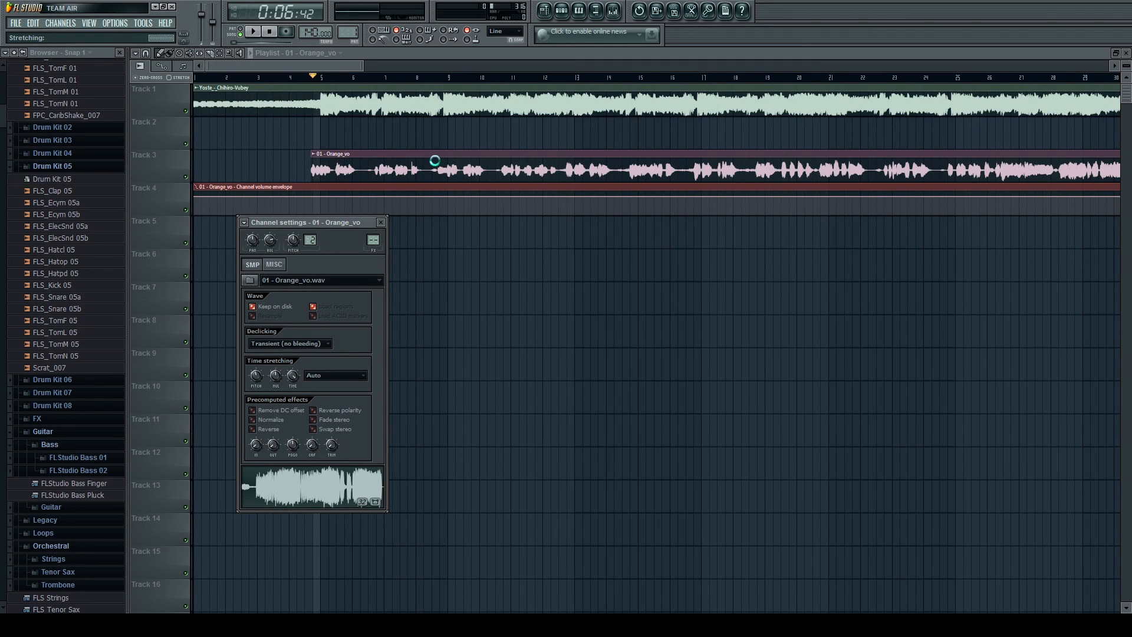
{"action": "left_click", "coordinate": [435, 161]}
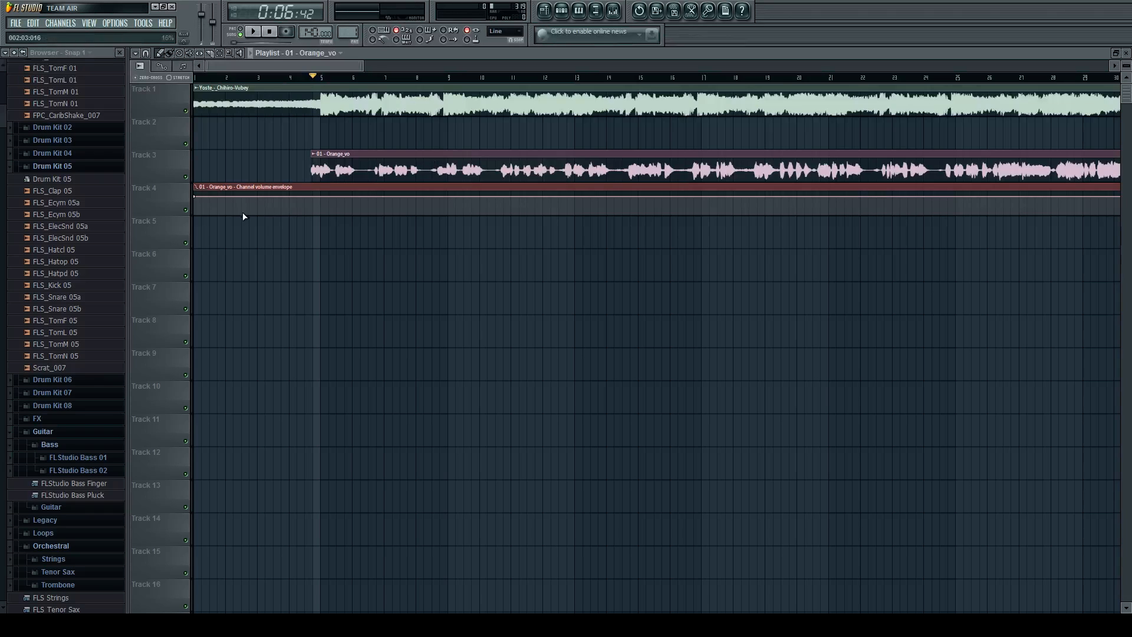
Enlarge Track 4 and shape the Orange_vo volume envelope with a low point at bar 4 and a high point just after bar 10.
{"action": "left_click_drag", "start_coordinate": [154, 214], "coordinate": [148, 545]}
{"action": "scroll", "coordinate": [346, 215], "scroll_direction": "up", "scroll_amount": 1}
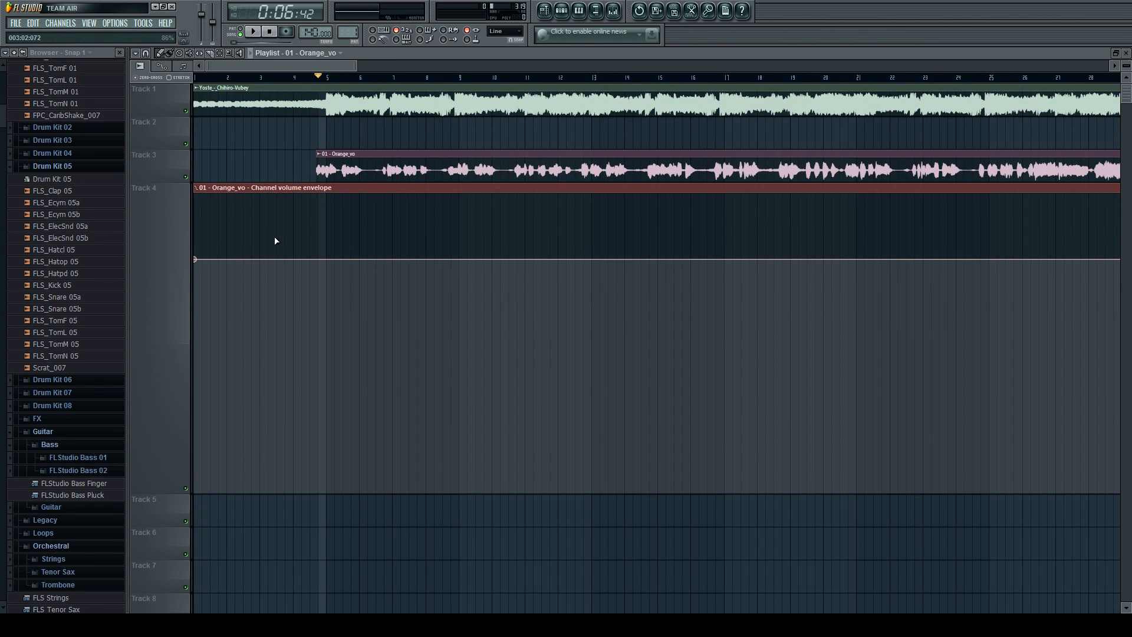
{"action": "scroll", "coordinate": [272, 243], "scroll_direction": "up", "scroll_amount": 2}
{"action": "right_click", "coordinate": [323, 260]}
{"action": "left_click_drag", "start_coordinate": [322, 260], "coordinate": [316, 297]}
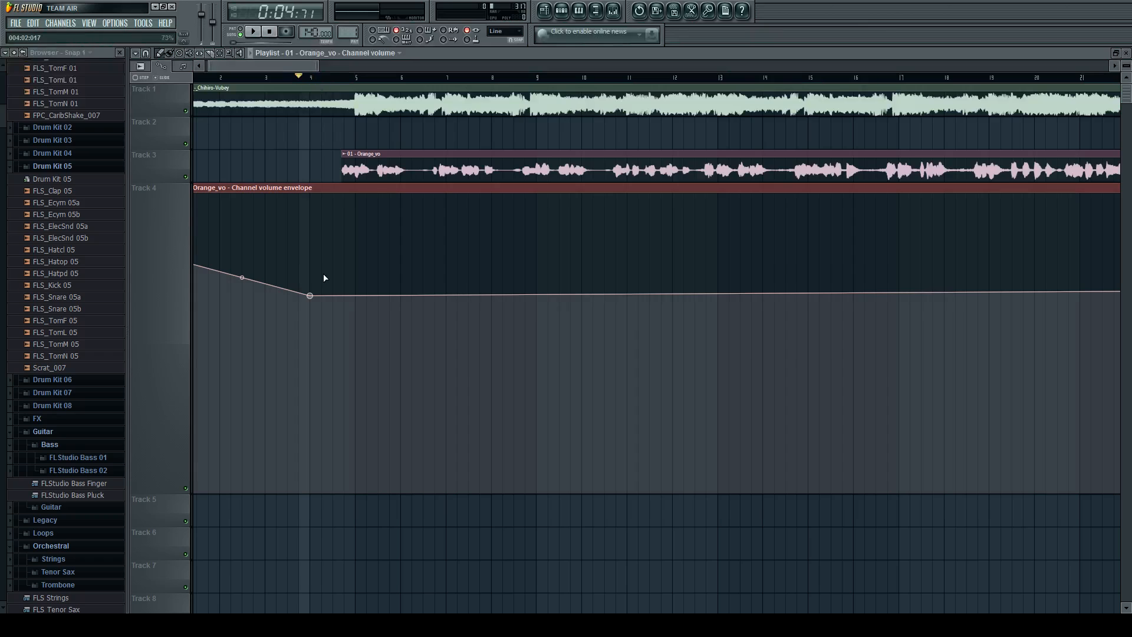
{"action": "left_click_drag", "start_coordinate": [310, 294], "coordinate": [319, 418]}
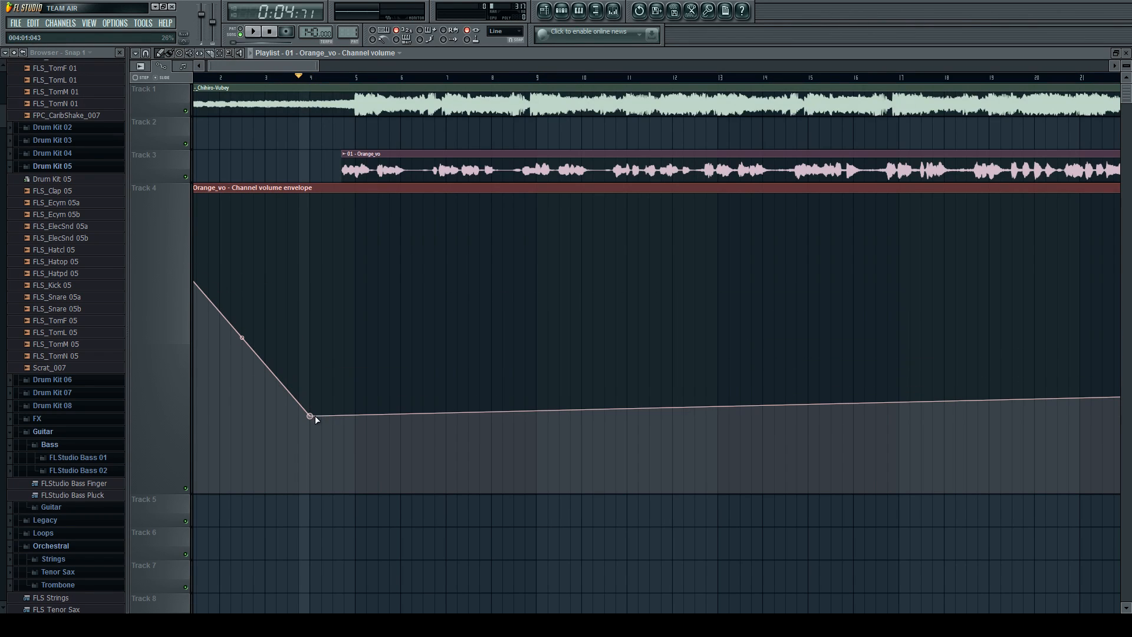
{"action": "left_click", "coordinate": [513, 416]}
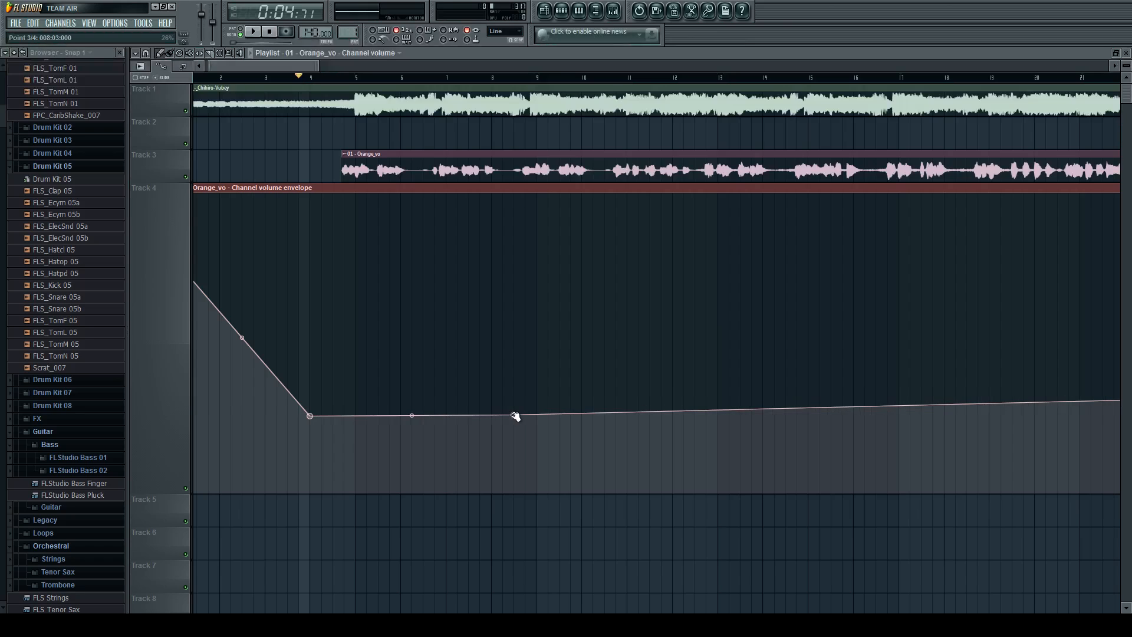
{"action": "left_click_drag", "start_coordinate": [517, 416], "coordinate": [583, 223]}
Audition the vocal's volume fade-in and return the Orange_vo clip's start to 005:01:076 during playback.
{"action": "key", "text": "space"}
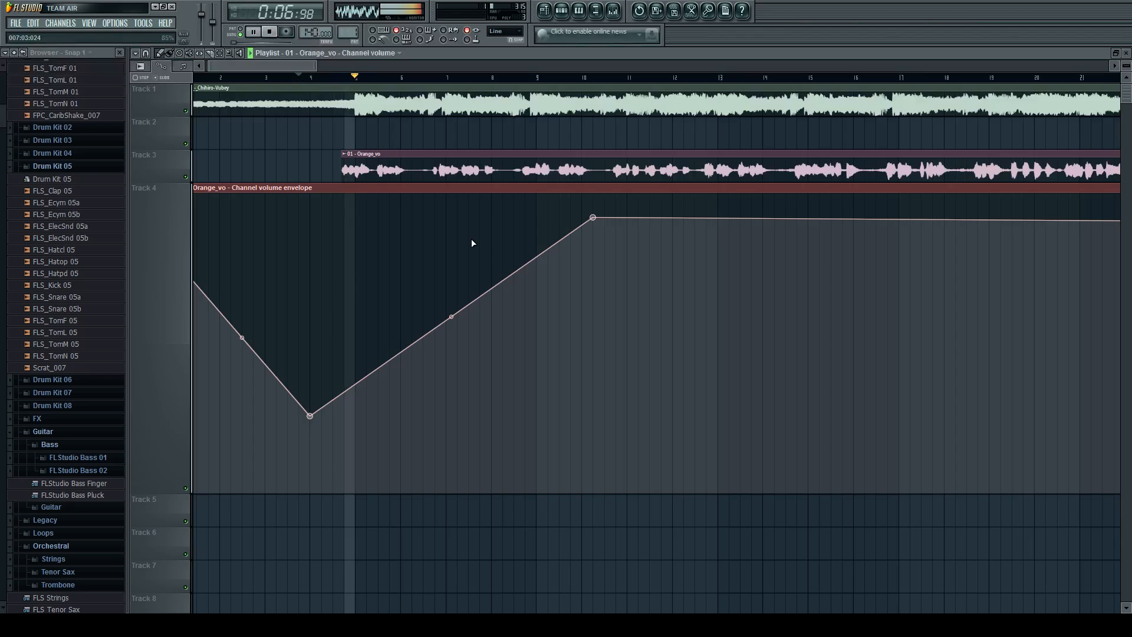
{"action": "left_click_drag", "start_coordinate": [391, 170], "coordinate": [415, 170]}
{"action": "scroll", "coordinate": [460, 178], "scroll_direction": "up", "scroll_amount": 4}
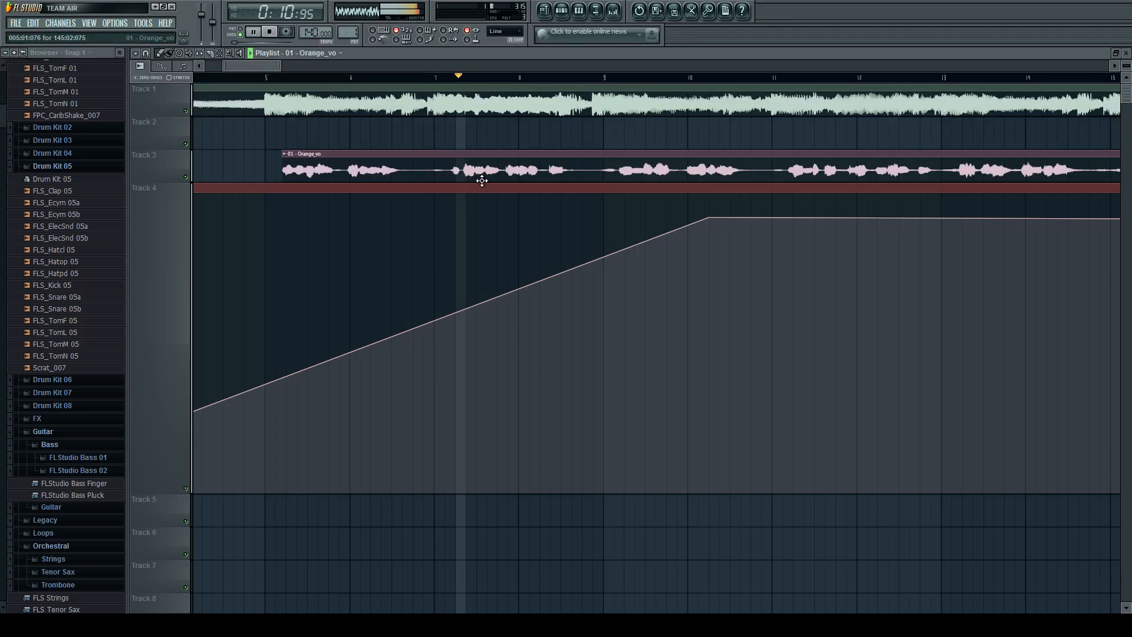
{"action": "scroll", "coordinate": [482, 180], "scroll_direction": "down", "scroll_amount": 4}
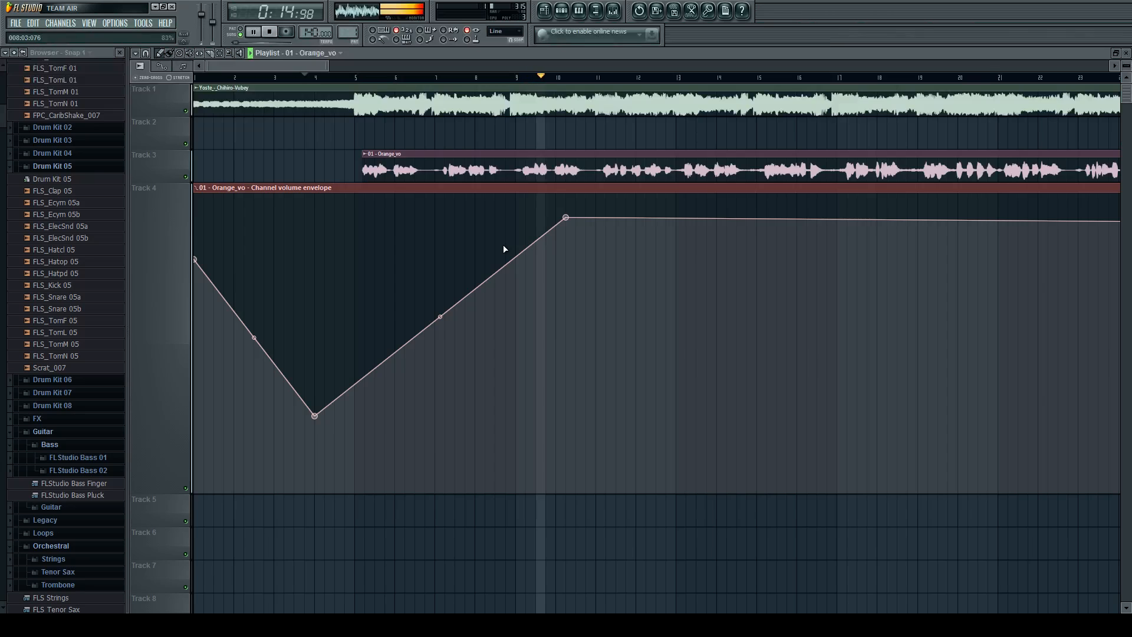
{"action": "key", "text": "space"}
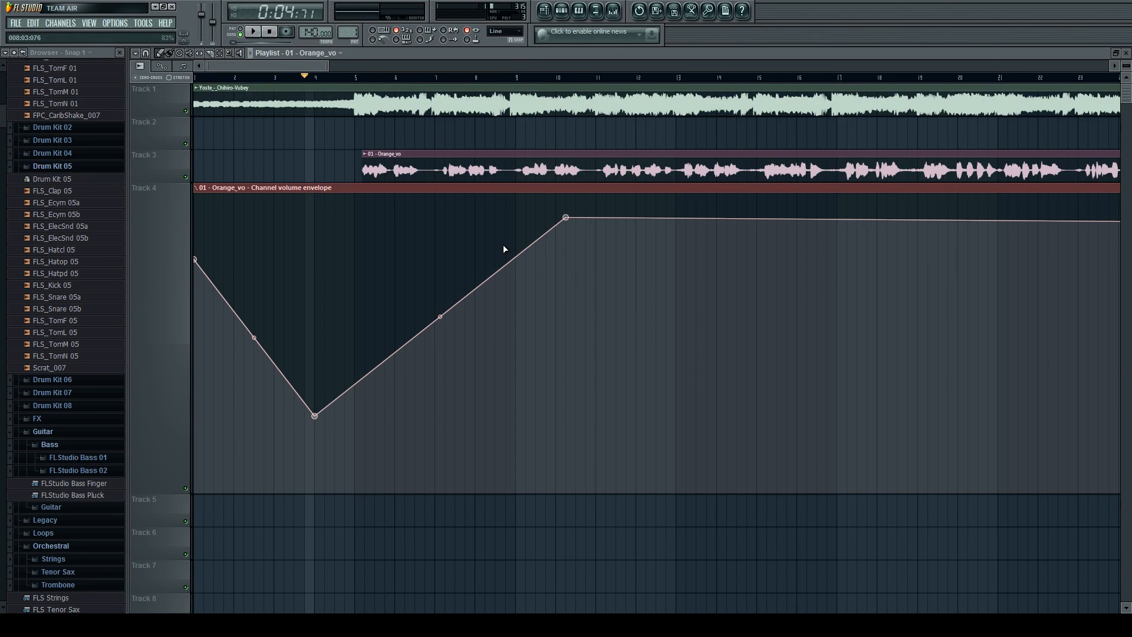
Bend the rising segment of the Orange_vo volume envelope into a curve and reset its tension to a straight line.
{"action": "scroll", "coordinate": [500, 260], "scroll_direction": "down", "scroll_amount": 1}
{"action": "scroll", "coordinate": [245, 329], "scroll_direction": "up", "scroll_amount": 1}
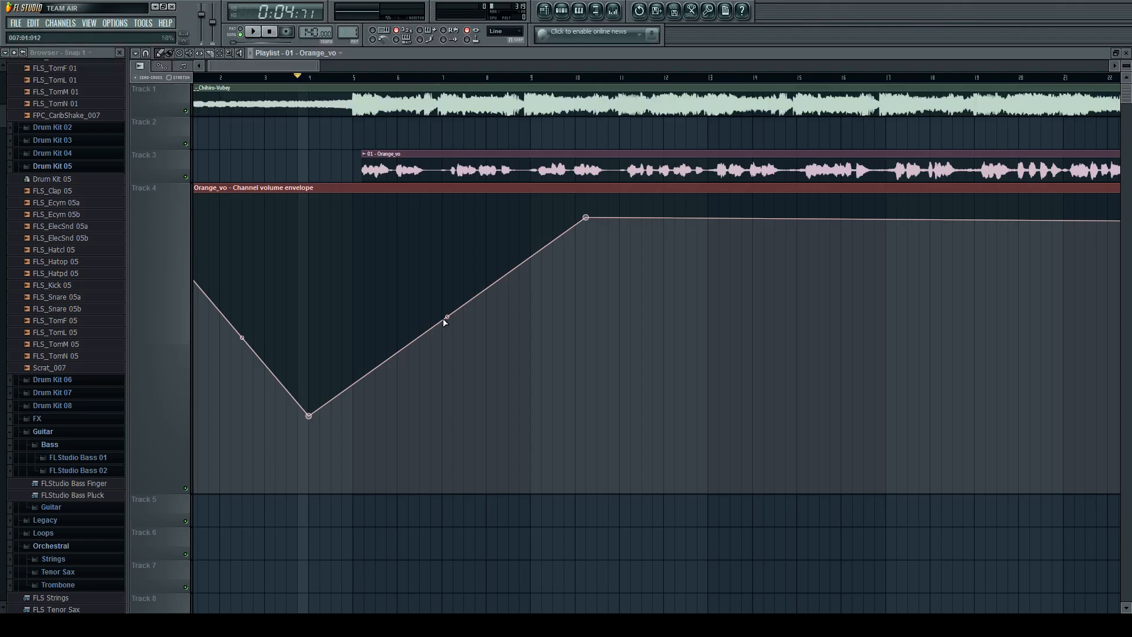
{"action": "left_click_drag", "start_coordinate": [446, 319], "coordinate": [447, 248]}
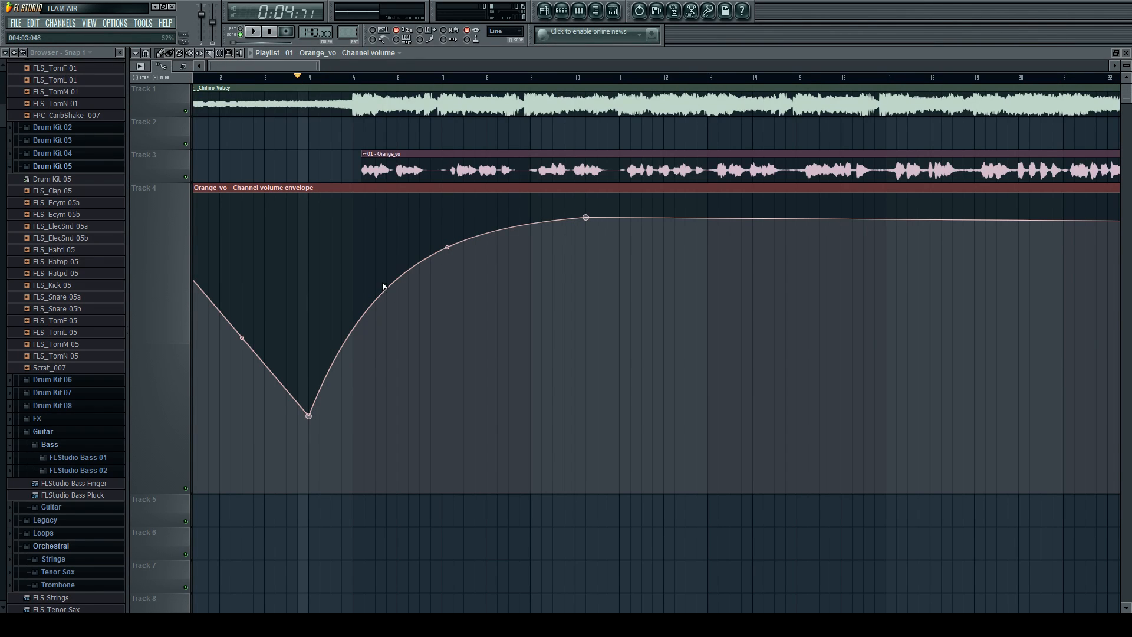
{"action": "right_click", "coordinate": [447, 246]}
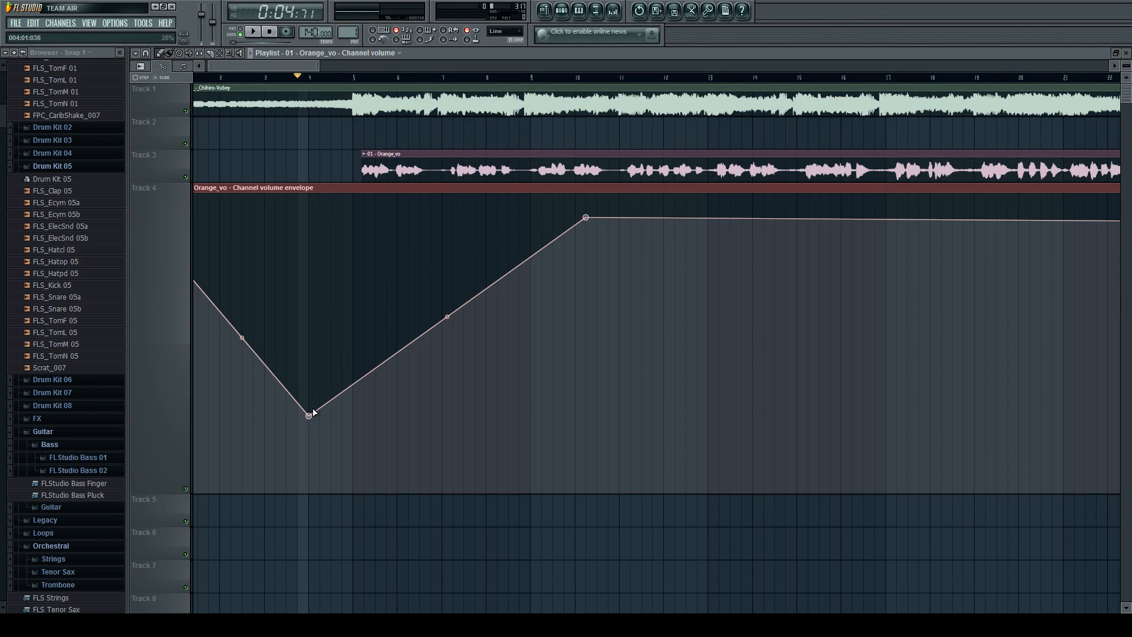
Shift the Orange_vo volume envelope's low point at bar 4 down and back up.
{"action": "mouse_move", "coordinate": [310, 415]}
{"action": "left_mouse_down"}
{"action": "mouse_move", "coordinate": [312, 256]}
{"action": "mouse_move", "coordinate": [310, 431]}
{"action": "mouse_move", "coordinate": [475, 426]}
{"action": "mouse_move", "coordinate": [304, 426]}
{"action": "mouse_move", "coordinate": [499, 427]}
{"action": "mouse_move", "coordinate": [314, 417]}
{"action": "left_mouse_up"}
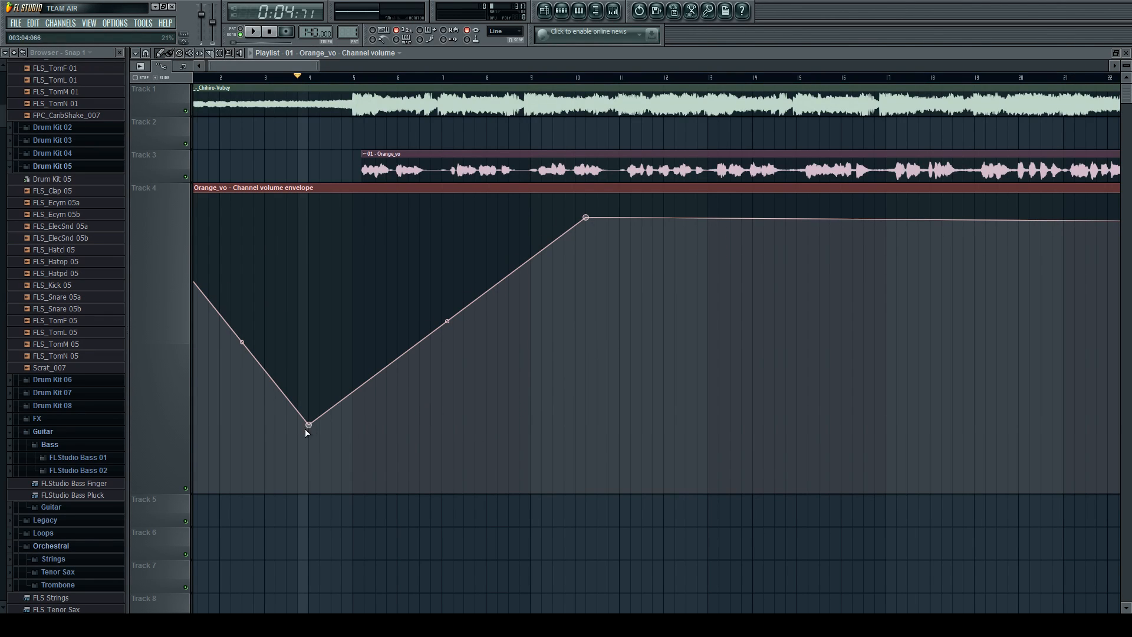
{"action": "left_click", "coordinate": [307, 426], "text": "ctrl"}
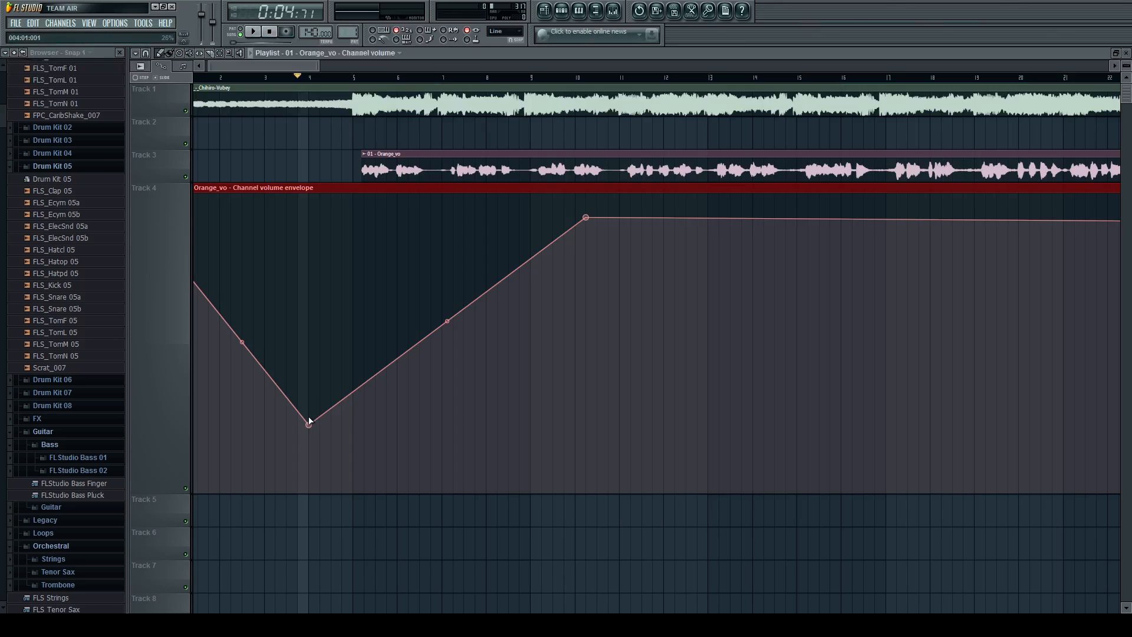
{"action": "left_click", "coordinate": [338, 410], "text": "ctrl"}
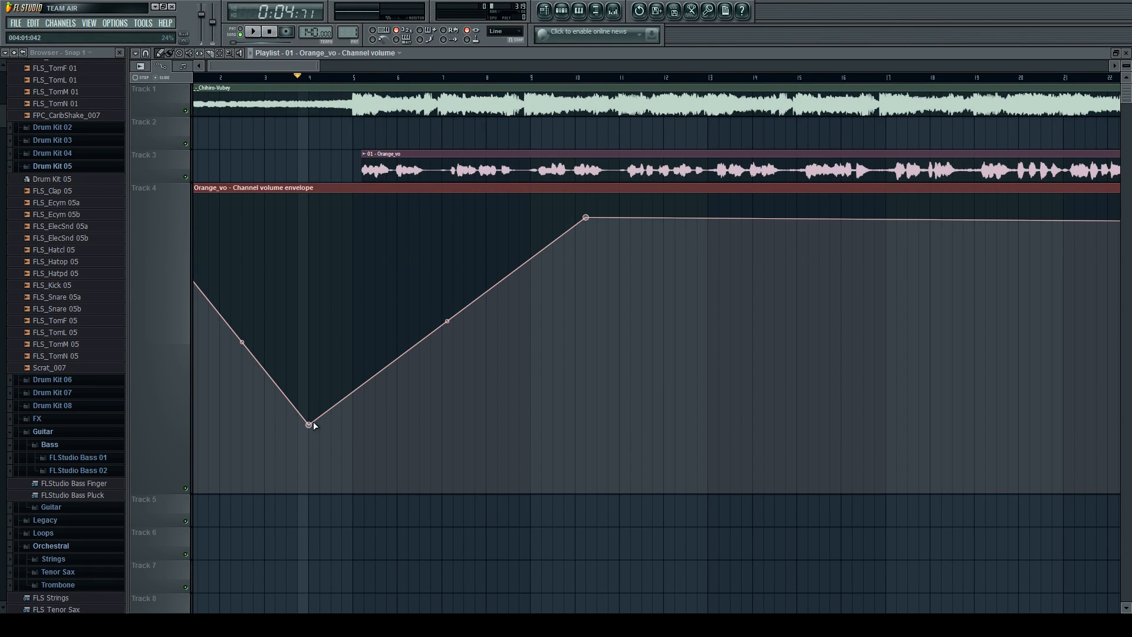
{"action": "mouse_move", "coordinate": [313, 423]}
{"action": "left_mouse_down"}
{"action": "mouse_move", "coordinate": [312, 407]}
{"action": "mouse_move", "coordinate": [324, 409]}
{"action": "mouse_move", "coordinate": [311, 409]}
{"action": "left_mouse_up"}
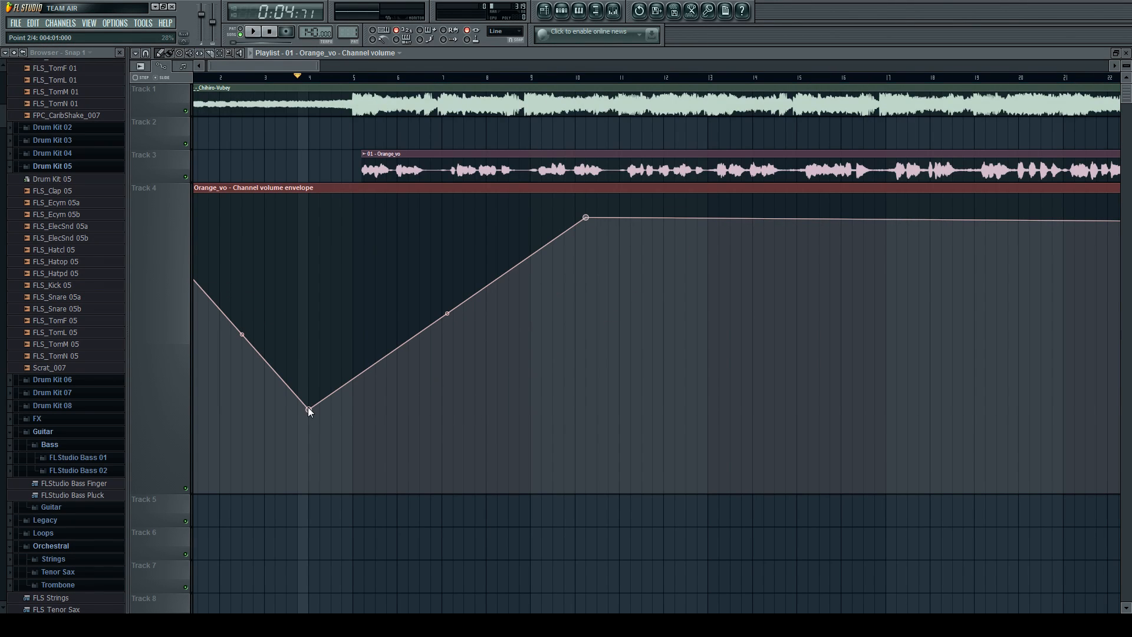
Delete the low point at bar 4 and lower the point near bar 10 to flatten the Orange_vo volume envelope.
{"action": "left_click", "coordinate": [324, 427]}
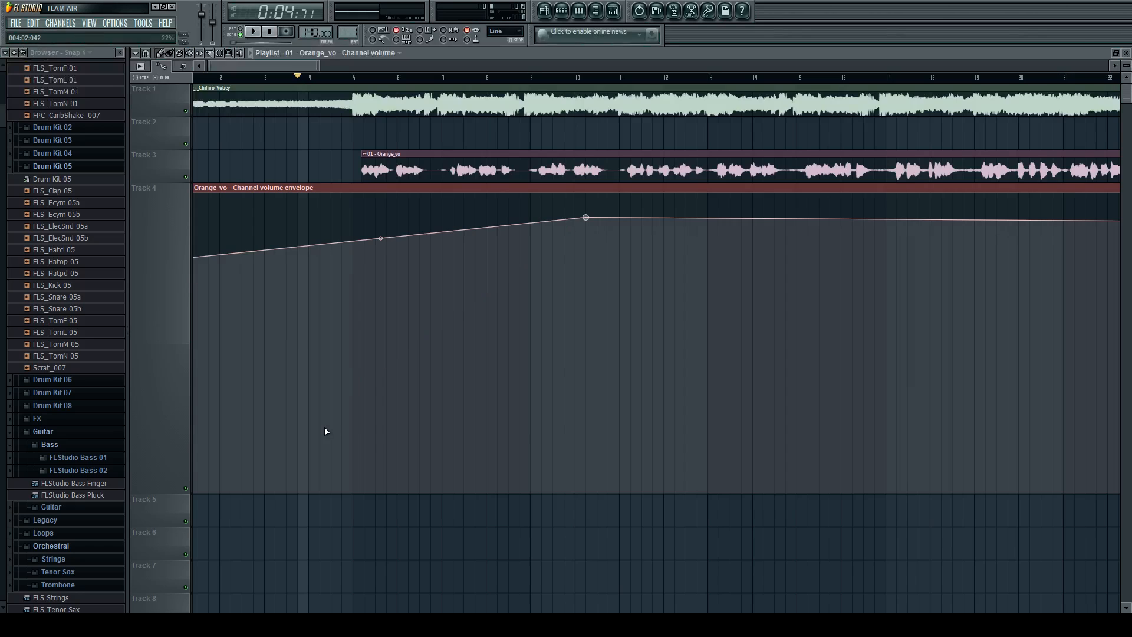
{"action": "scroll", "coordinate": [496, 261], "scroll_direction": "down", "scroll_amount": 1}
{"action": "left_click_drag", "start_coordinate": [487, 219], "coordinate": [501, 259]}
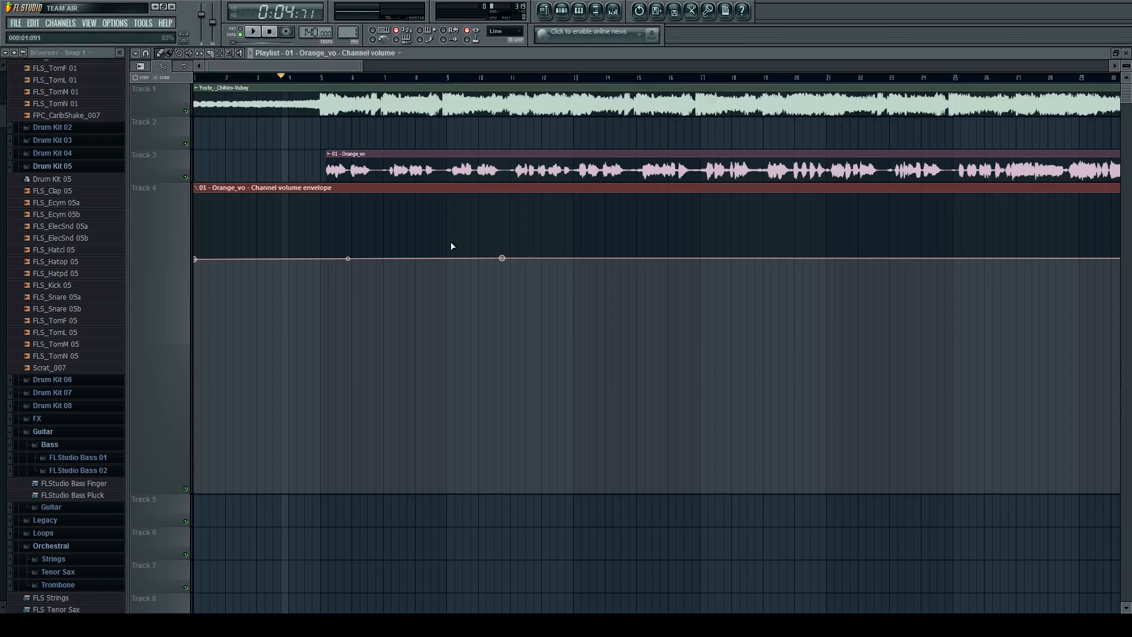
Try slicing the volume envelope clip just after bar 4, deleting the cut-off part and extending the remainder to about bar 8.5.
{"action": "scroll", "coordinate": [200, 156], "scroll_direction": "up", "scroll_amount": 3}
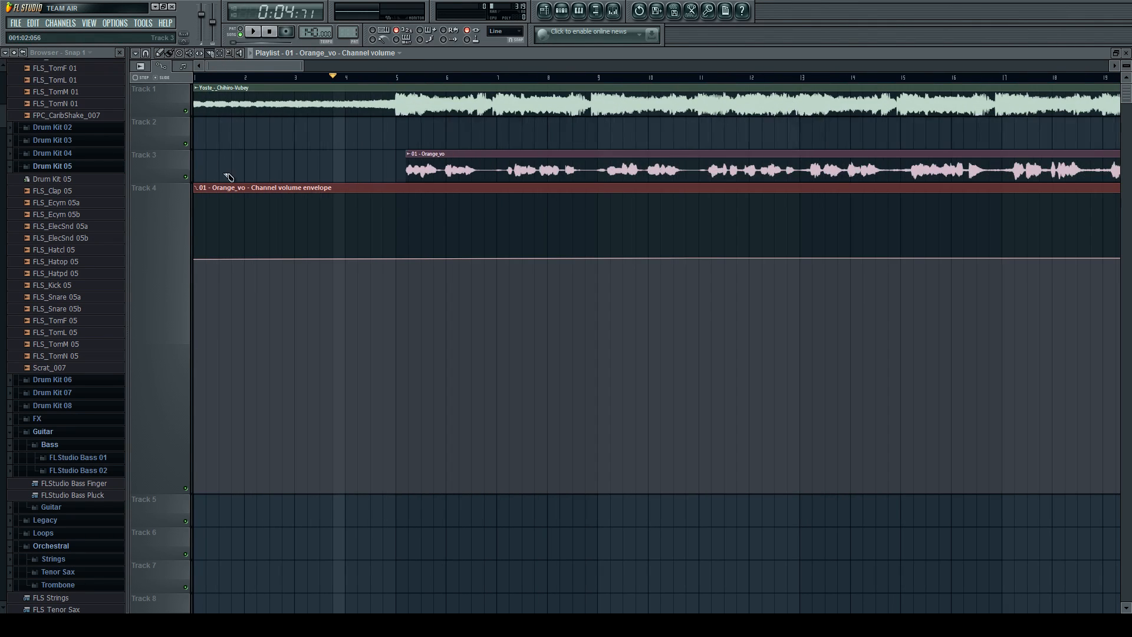
{"action": "left_click", "coordinate": [361, 187]}
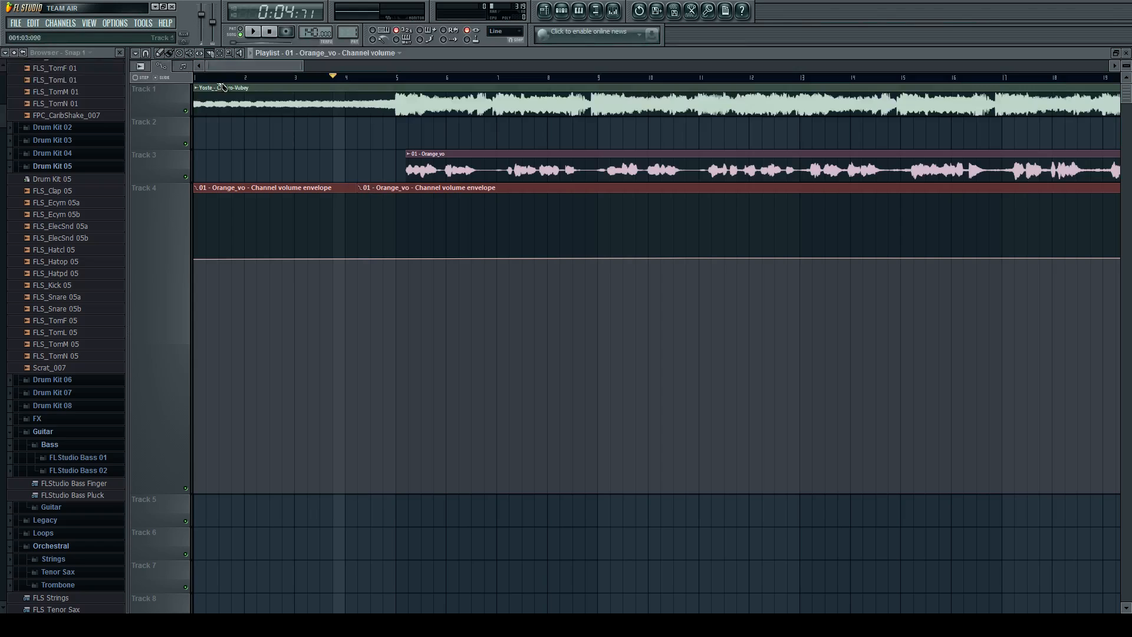
{"action": "left_click", "coordinate": [159, 54]}
{"action": "right_click", "coordinate": [384, 187]}
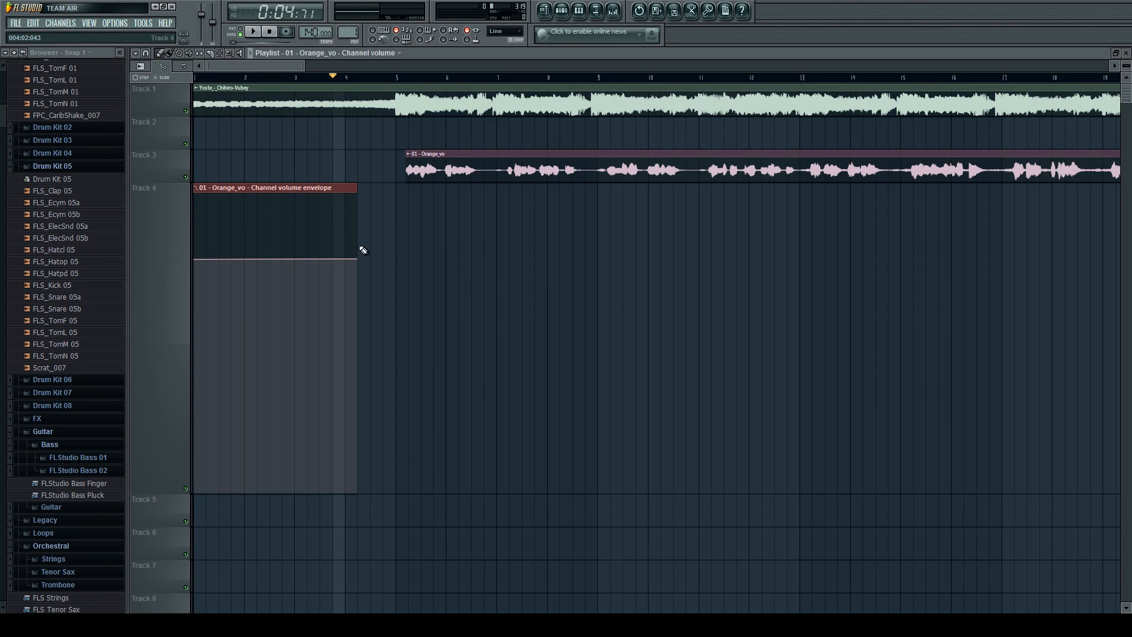
{"action": "left_click_drag", "start_coordinate": [356, 188], "coordinate": [570, 189]}
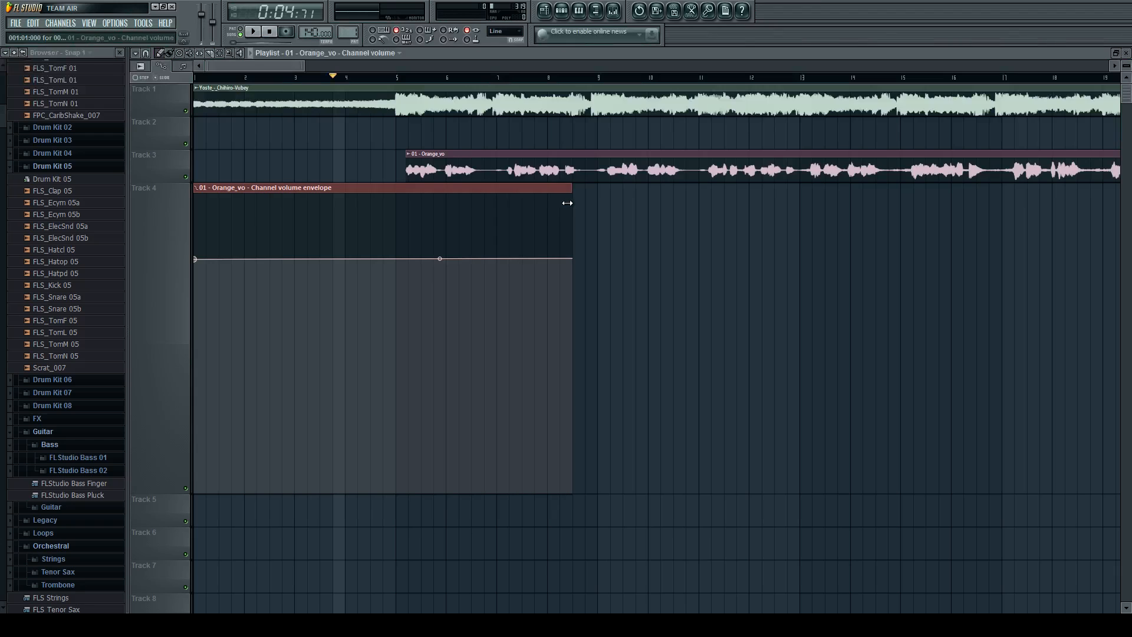
Undo the slicing, deletion and resizing of the Orange_vo volume envelope clip.
{"action": "key", "text": "ctrl+z"}
{"action": "key", "text": "ctrl+alt+z"}
{"action": "key", "text": "ctrl+alt+z"}
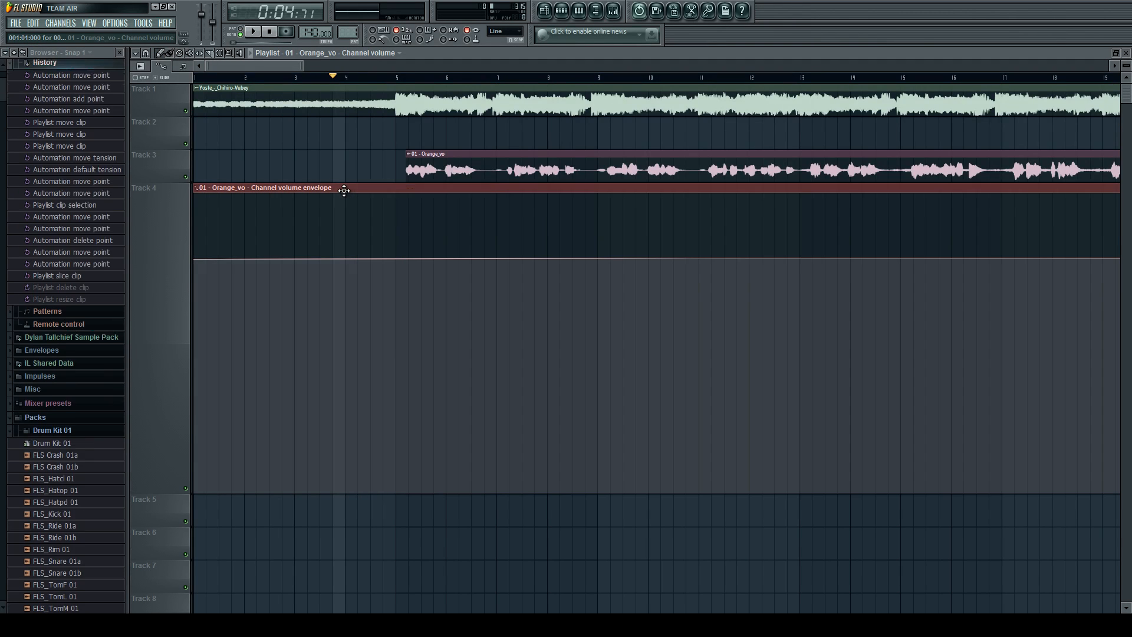
Reduce the height of Track 4 and check the audio clip channels in the step sequencer.
{"action": "scroll", "coordinate": [345, 194], "scroll_direction": "down", "scroll_amount": 3}
{"action": "scroll", "coordinate": [347, 201], "scroll_direction": "down", "scroll_amount": 2}
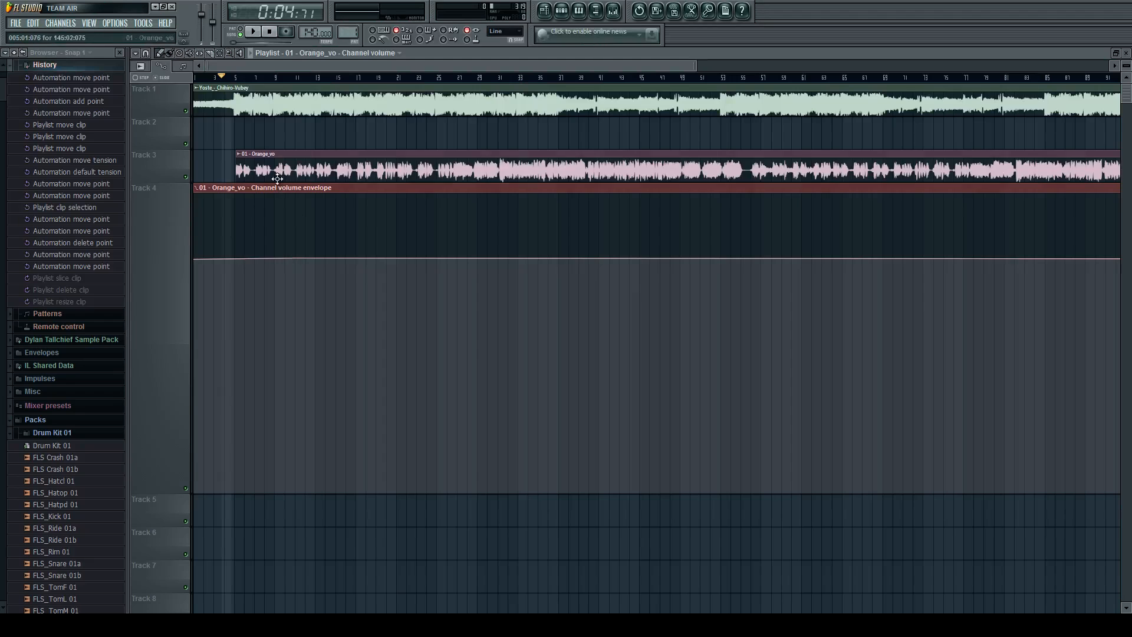
{"action": "scroll", "coordinate": [291, 213], "scroll_direction": "up", "scroll_amount": 2}
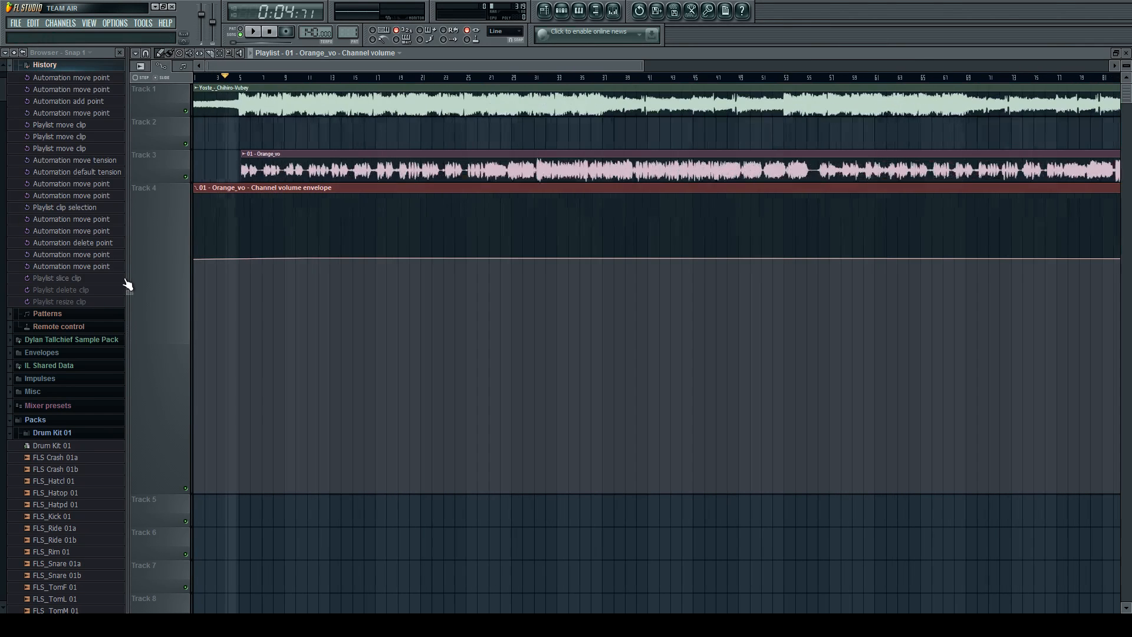
{"action": "scroll", "coordinate": [183, 227], "scroll_direction": "up", "scroll_amount": 2}
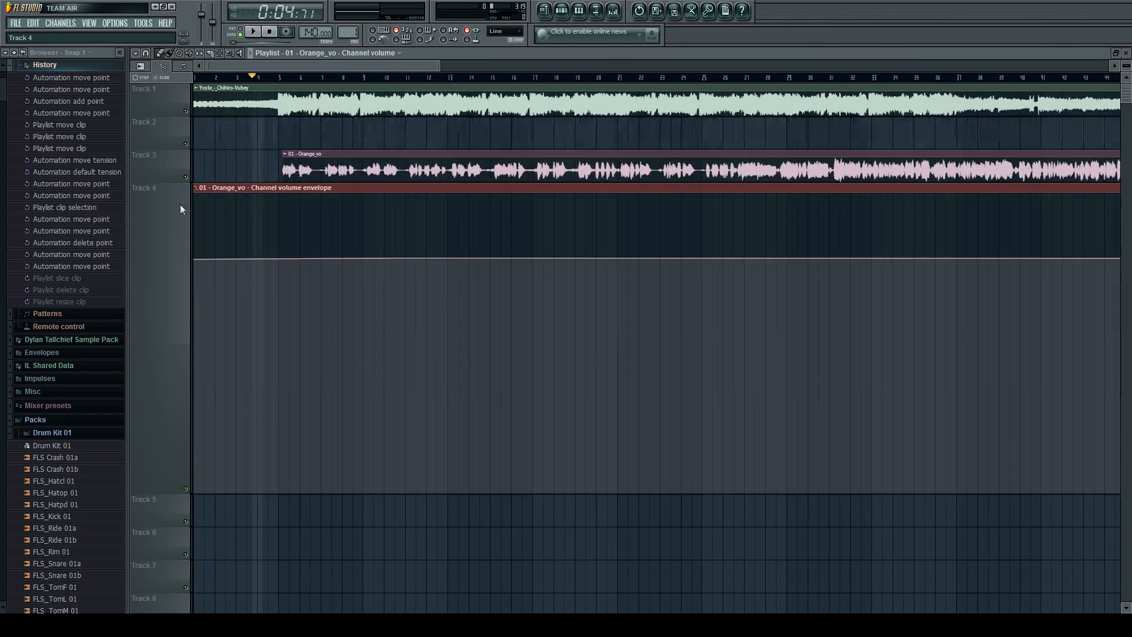
{"action": "left_click", "coordinate": [379, 164]}
{"action": "left_click_drag", "start_coordinate": [154, 491], "coordinate": [155, 297]}
{"action": "left_click", "coordinate": [561, 13]}
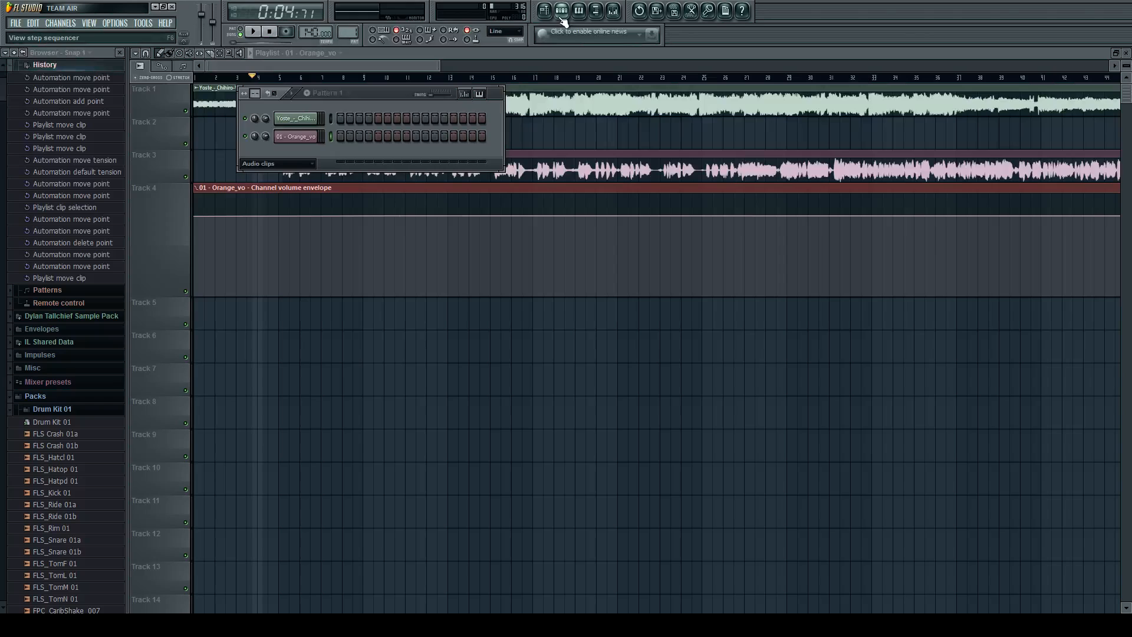
{"action": "left_click", "coordinate": [562, 14]}
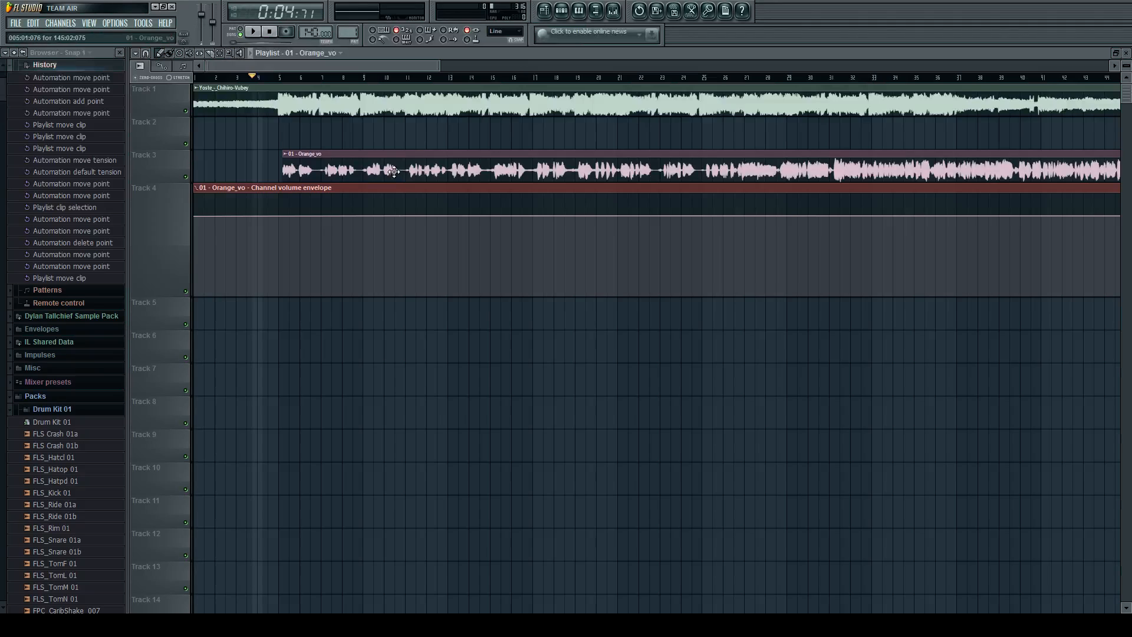
Audition the Orange_vo vocal against the instrumental from bar 5.
{"action": "left_click", "coordinate": [306, 173]}
{"action": "scroll", "coordinate": [269, 160], "scroll_direction": "up", "scroll_amount": 5}
{"action": "key", "text": "space"}
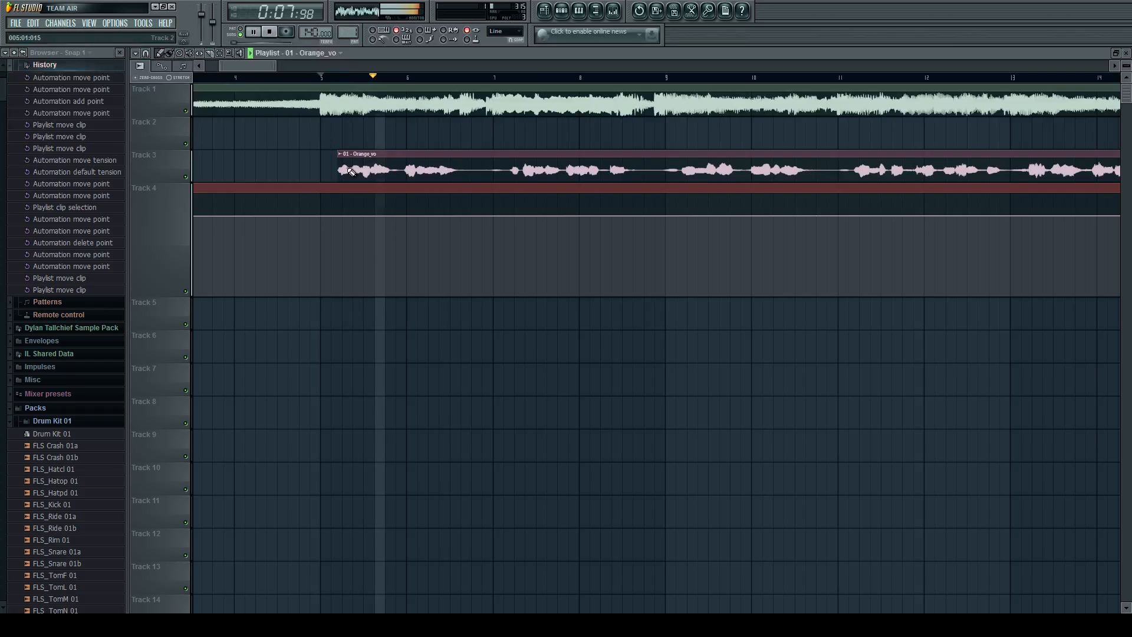
{"action": "scroll", "coordinate": [391, 195], "scroll_direction": "down", "scroll_amount": 5}
{"action": "key", "text": "space"}
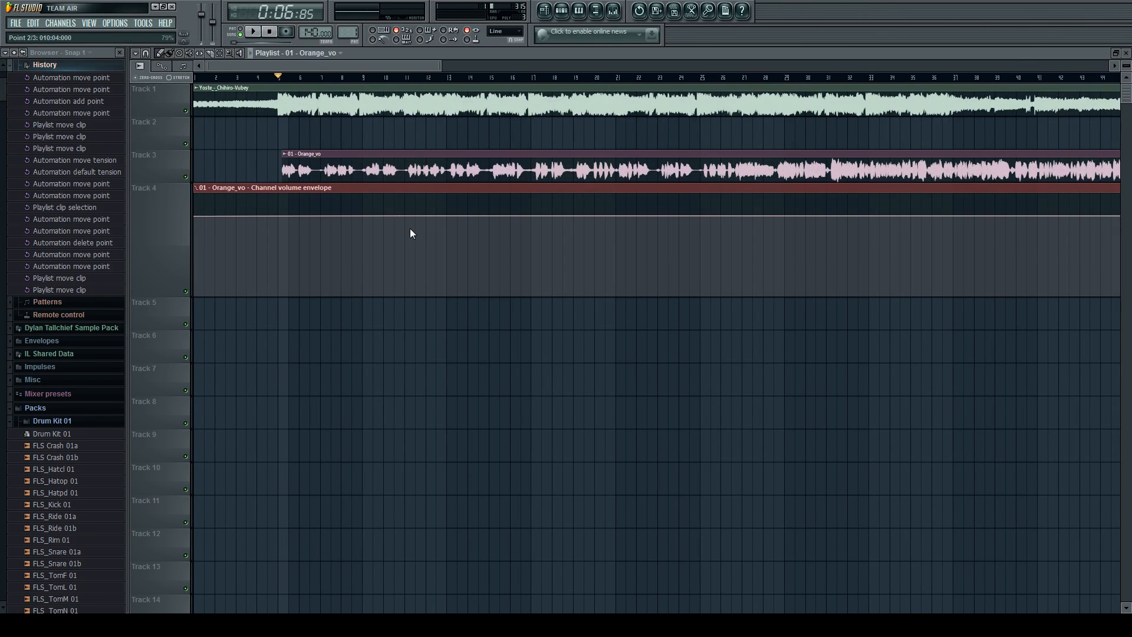
Delete the volume envelope point near bar 10 and reduce Track 4 to a smaller height.
{"action": "left_click", "coordinate": [410, 227]}
{"action": "left_click_drag", "start_coordinate": [179, 292], "coordinate": [189, 346]}
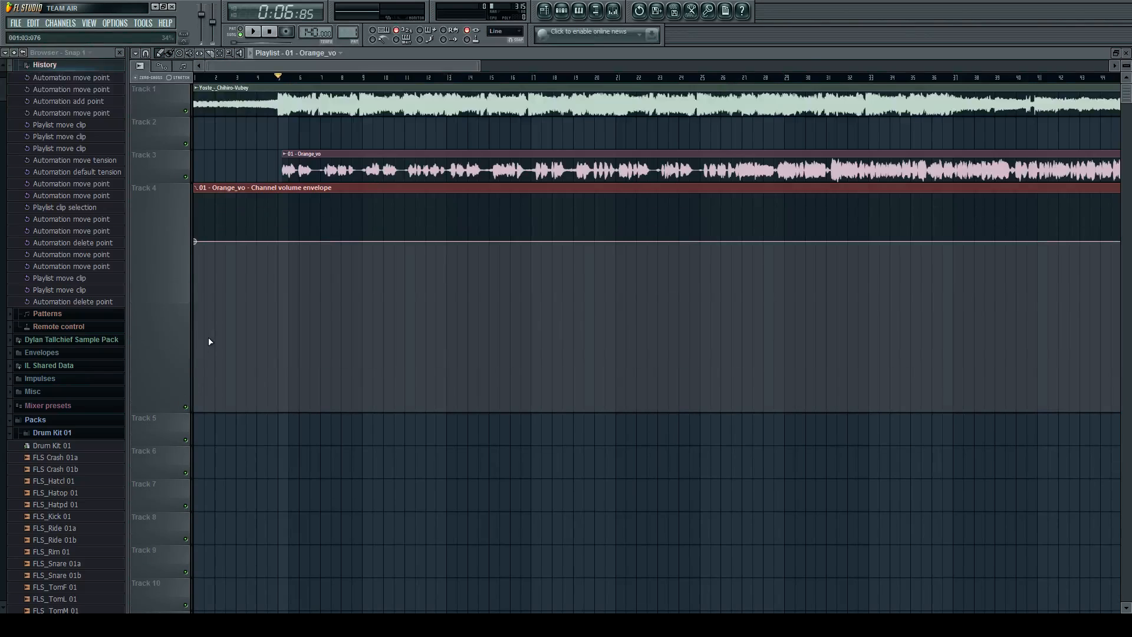
{"action": "scroll", "coordinate": [203, 350], "scroll_direction": "down", "scroll_amount": 3}
{"action": "left_click_drag", "start_coordinate": [157, 410], "coordinate": [175, 279]}
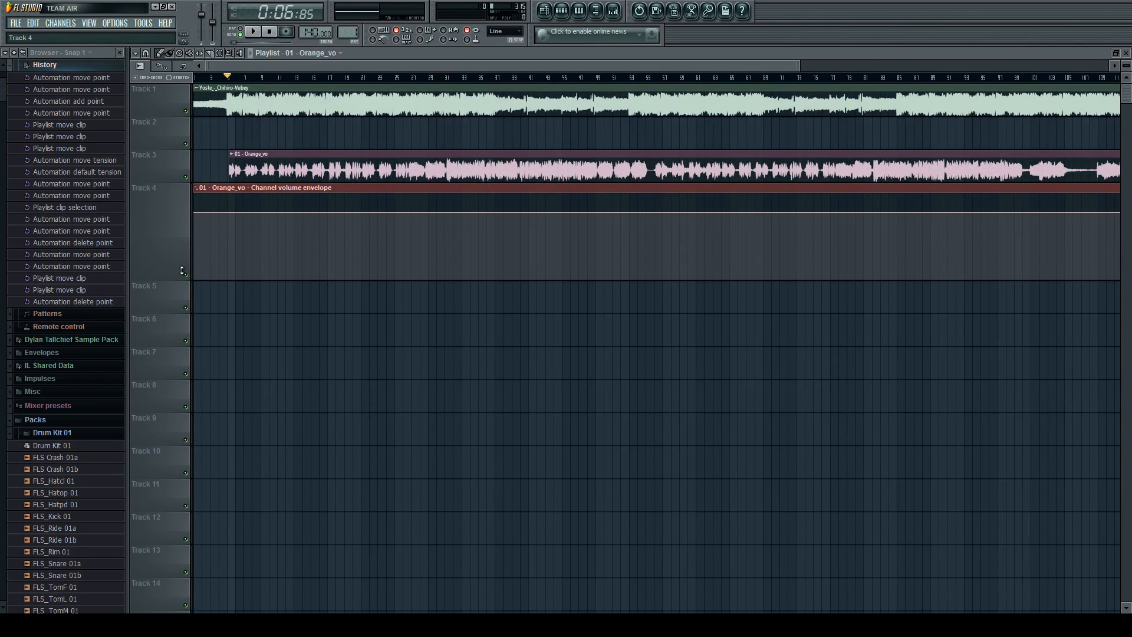
{"action": "scroll", "coordinate": [141, 210], "scroll_direction": "up", "scroll_amount": 2}
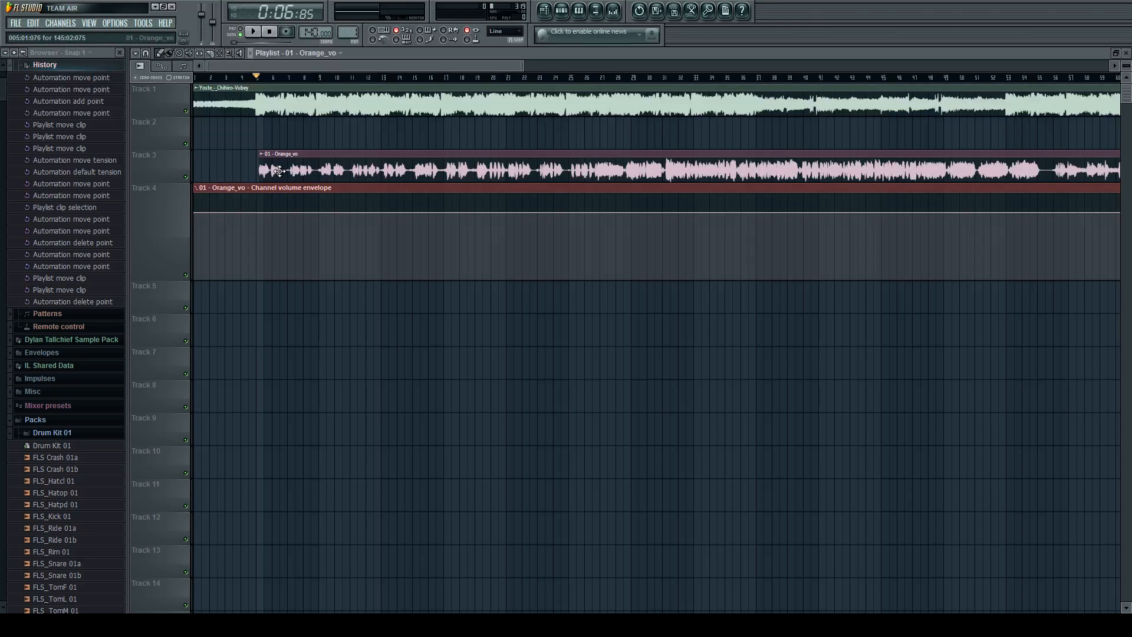
Open the mixer, look through the first insert tracks and select Insert 1.
{"action": "left_click", "coordinate": [613, 11]}
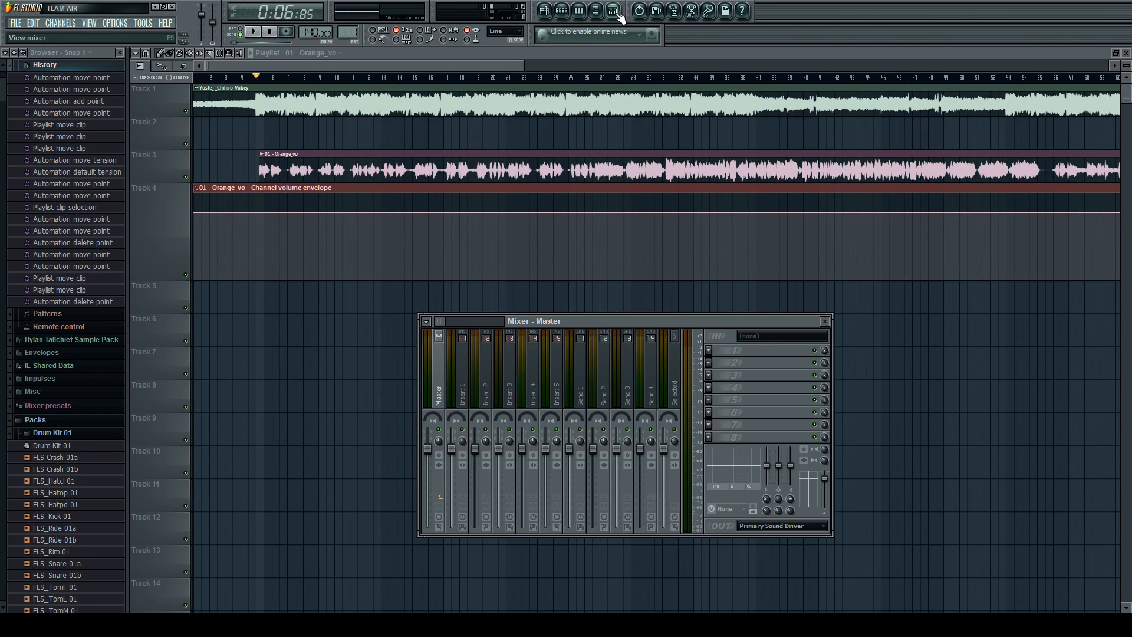
{"action": "left_click", "coordinate": [466, 383]}
{"action": "left_click", "coordinate": [488, 380]}
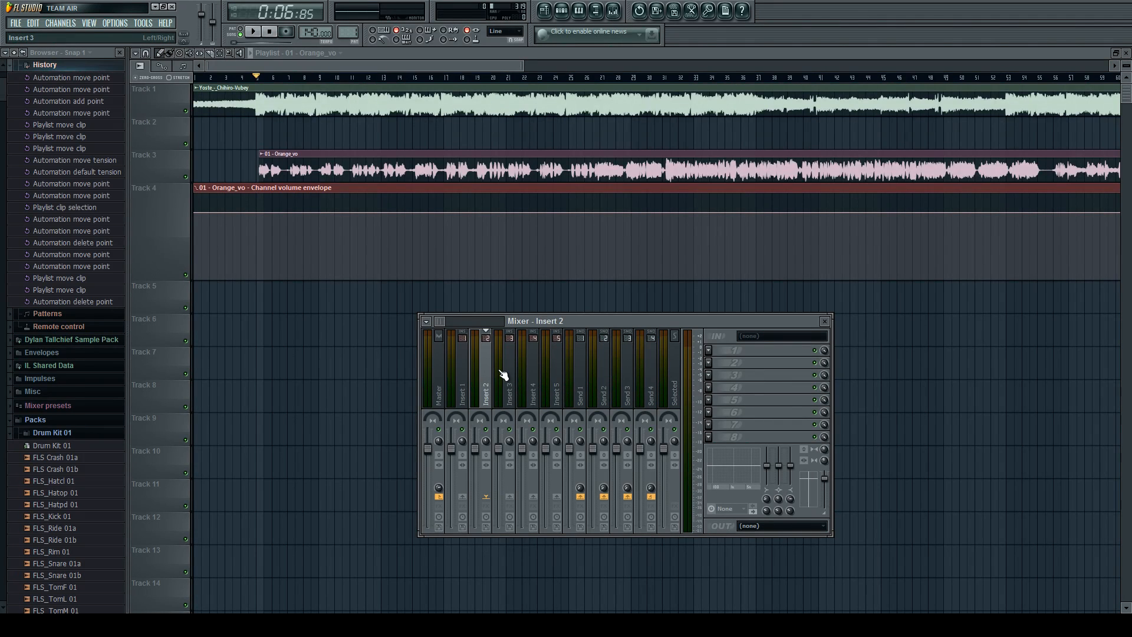
{"action": "left_click", "coordinate": [504, 376]}
{"action": "left_click", "coordinate": [474, 377]}
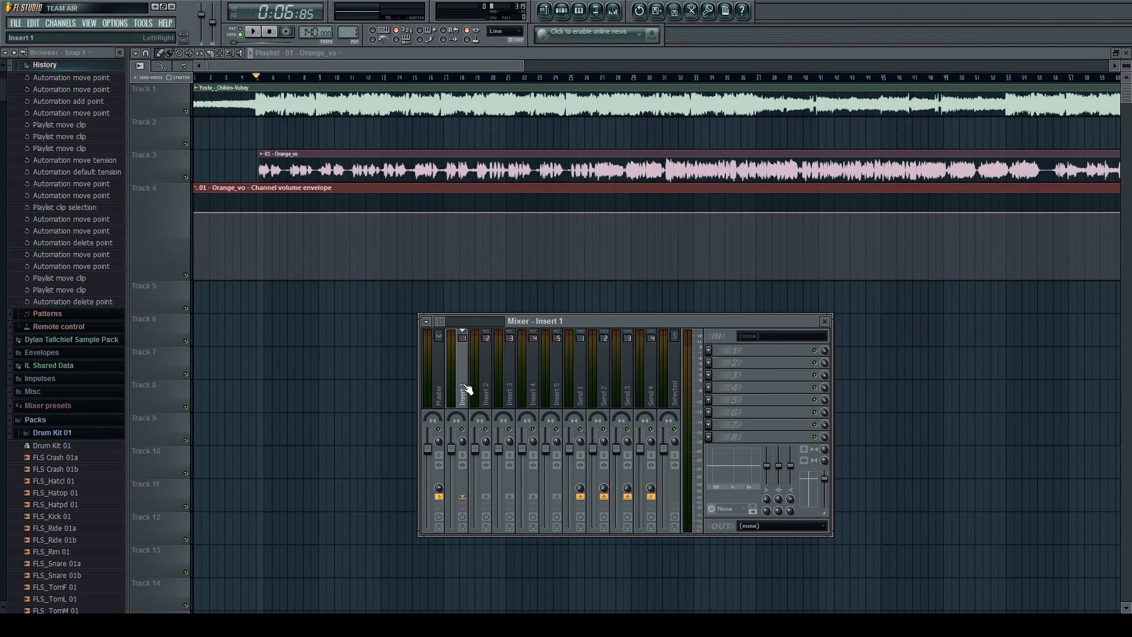
Route the Orange_vo channel to mixer track Insert 1 in its channel settings.
{"action": "double_click", "coordinate": [512, 173]}
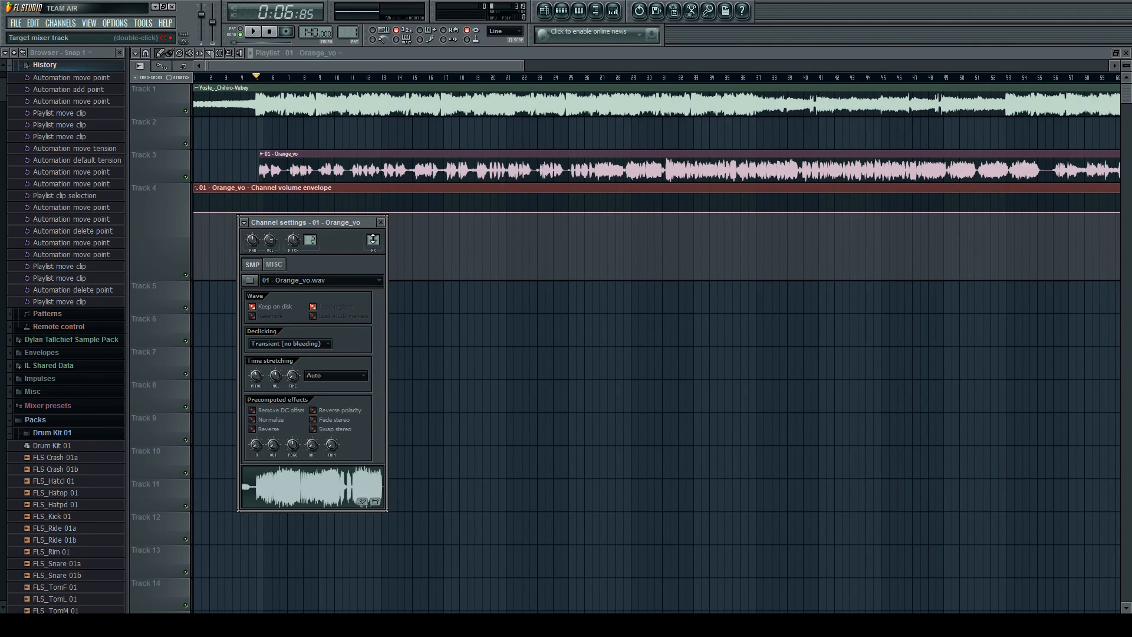
{"action": "left_click_drag", "start_coordinate": [373, 240], "coordinate": [374, 236]}
{"action": "left_click", "coordinate": [381, 222]}
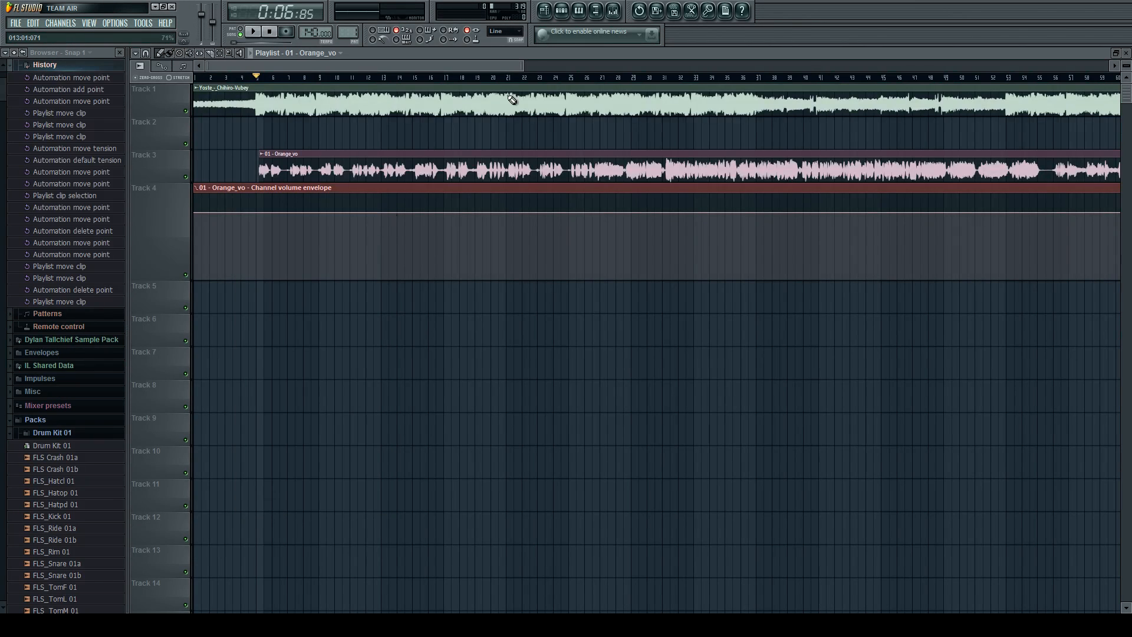
Play the song with the mixer open to check the vocal's signal on Insert 1.
{"action": "left_click", "coordinate": [612, 13]}
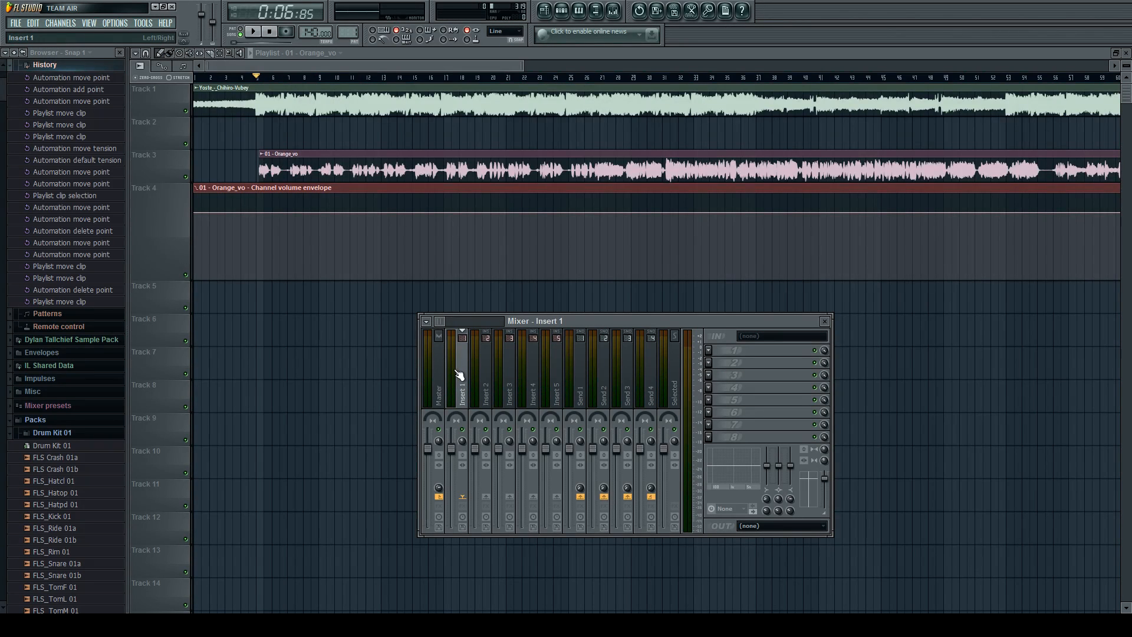
{"action": "key", "text": "space"}
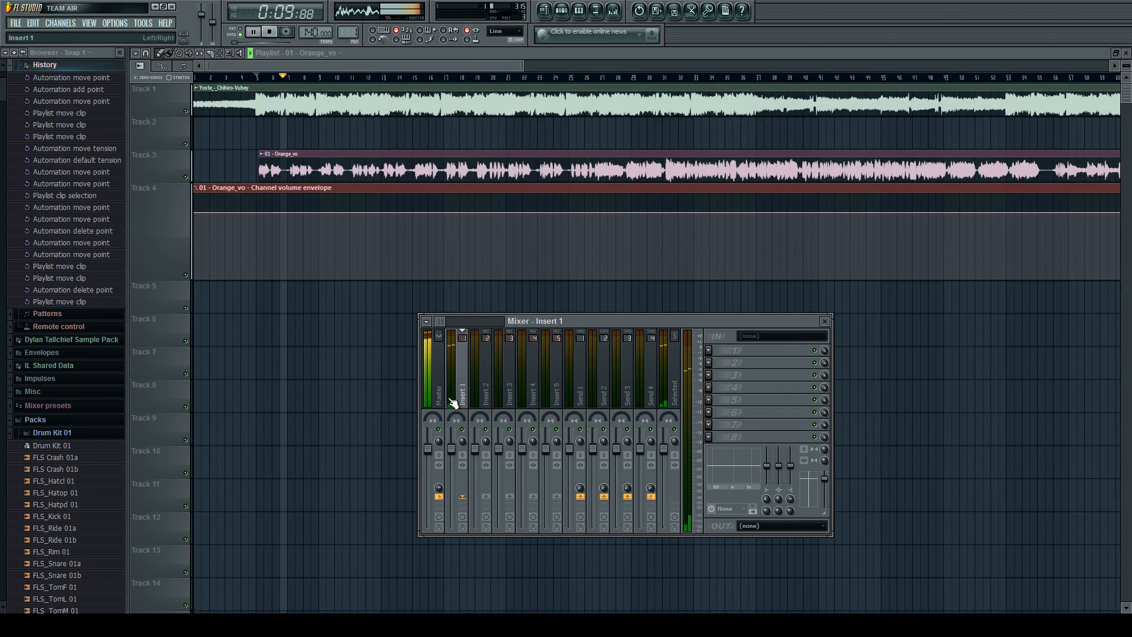
{"action": "key", "text": "space"}
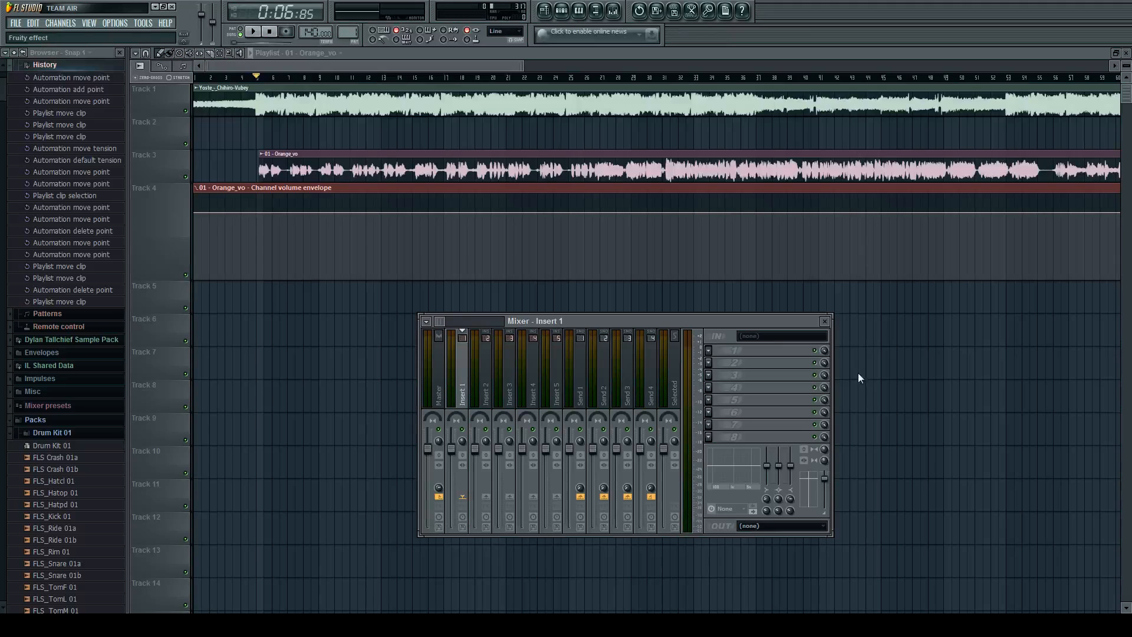
Load Fruity Parametric EQ 2 into Insert 1's first effect slot and play the vocal to view its frequencies.
{"action": "left_click", "coordinate": [862, 406]}
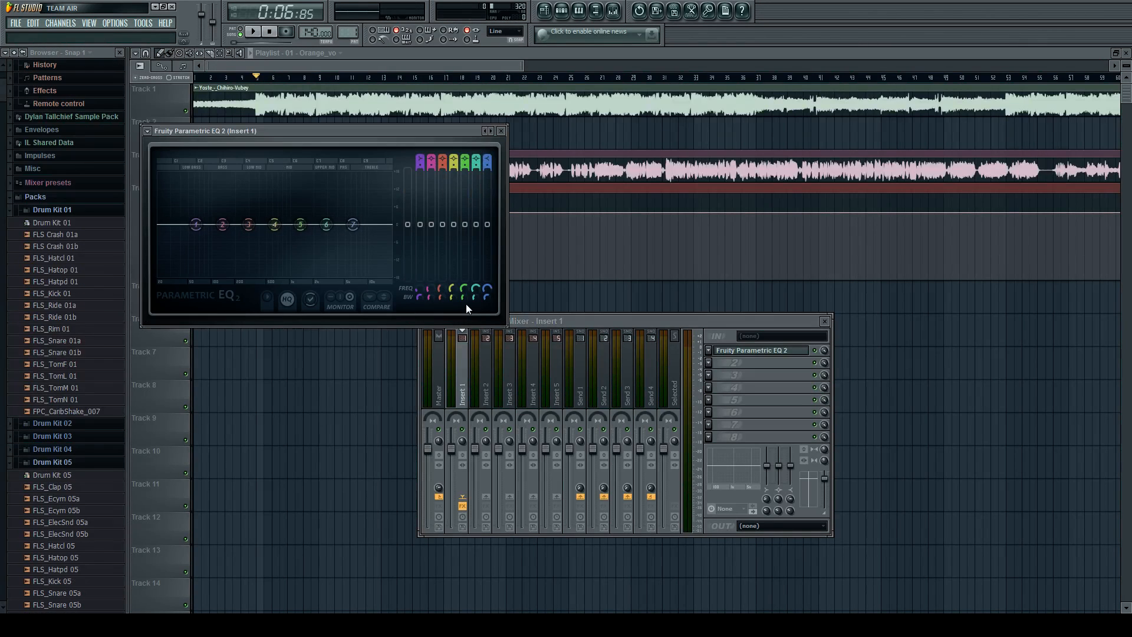
{"action": "key", "text": "space"}
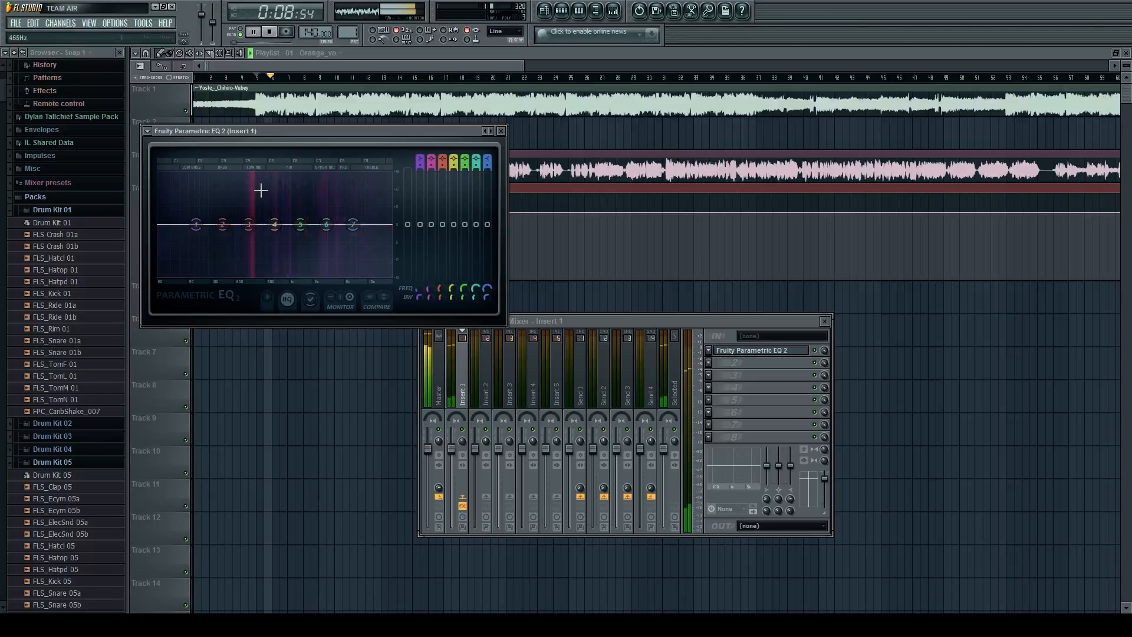
{"action": "key", "text": "space"}
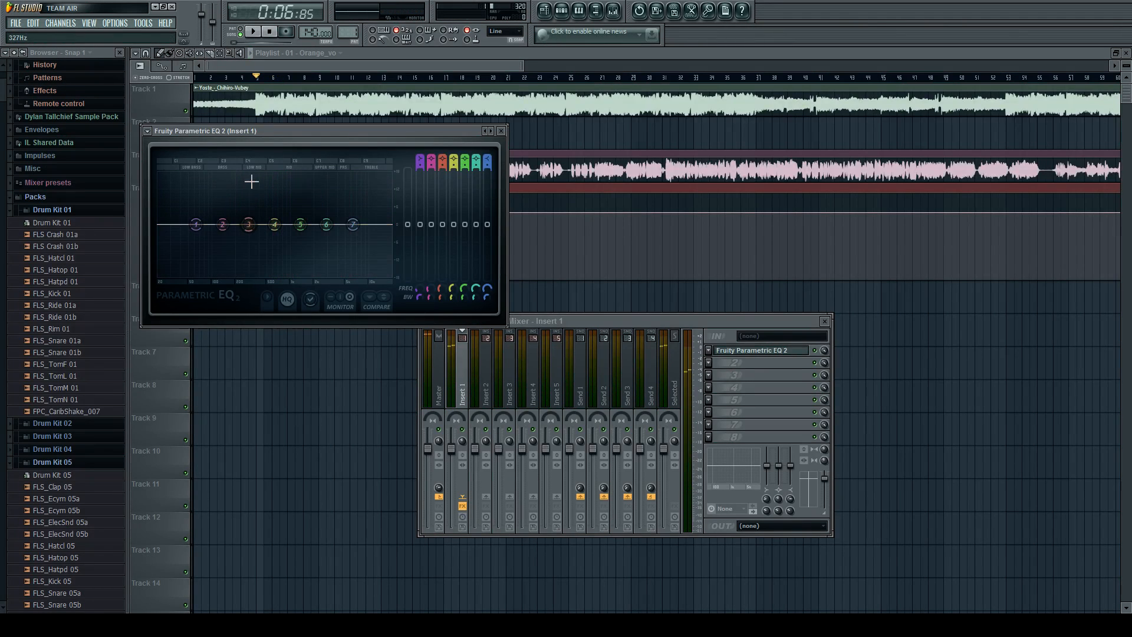
Boost band 3 of the vocal's equalizer at about 316 Hz and audition the result.
{"action": "left_click_drag", "start_coordinate": [248, 224], "coordinate": [254, 198]}
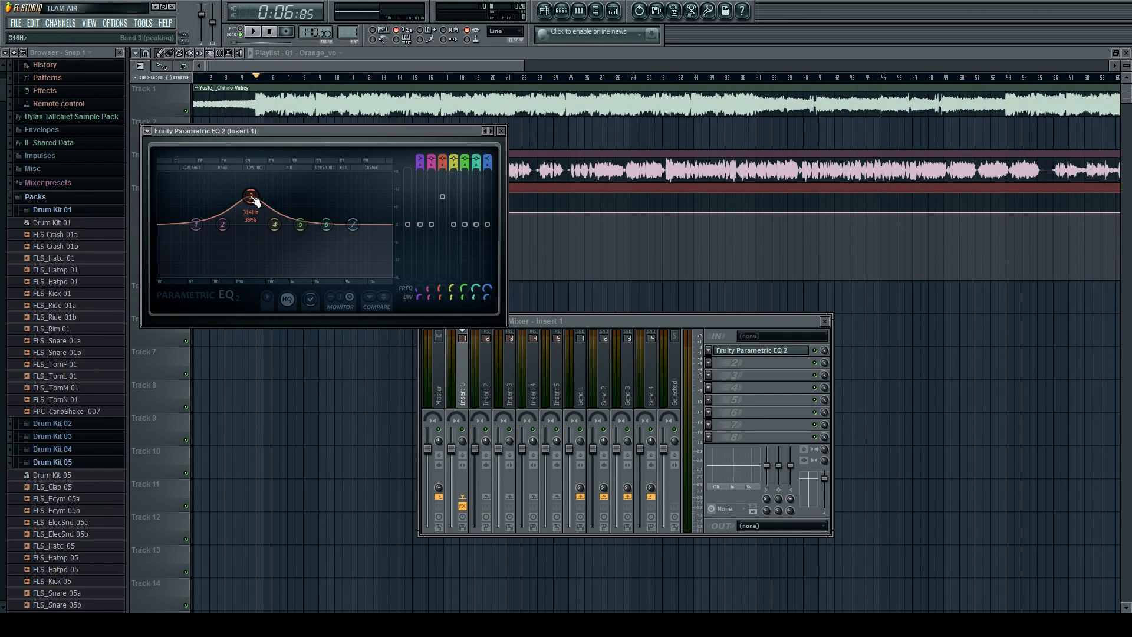
{"action": "key", "text": "space"}
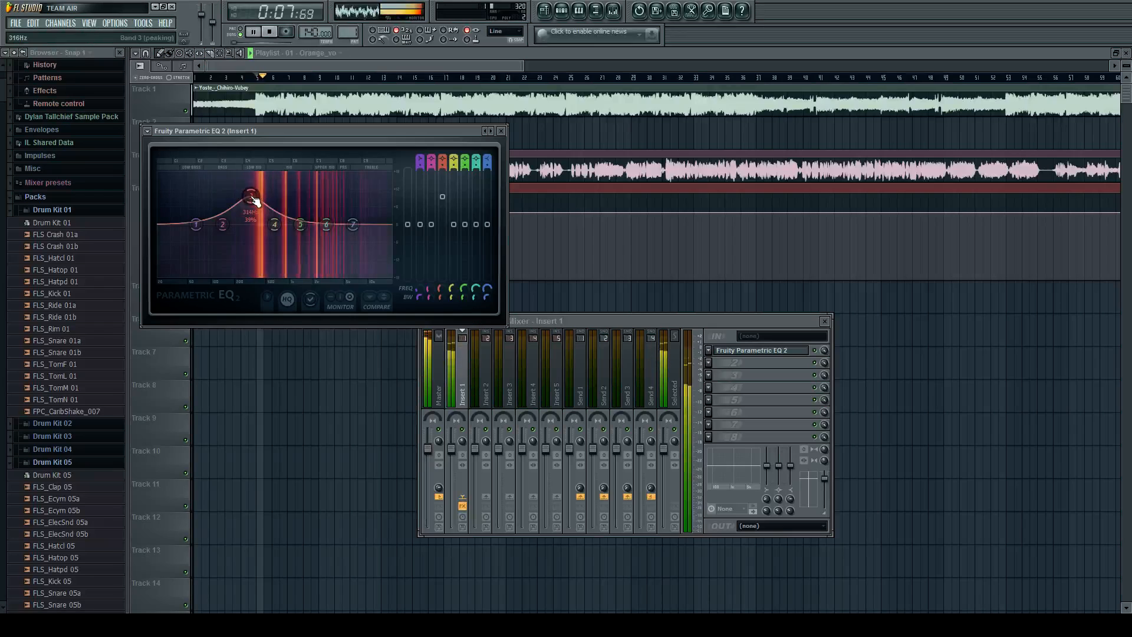
{"action": "key", "text": "space"}
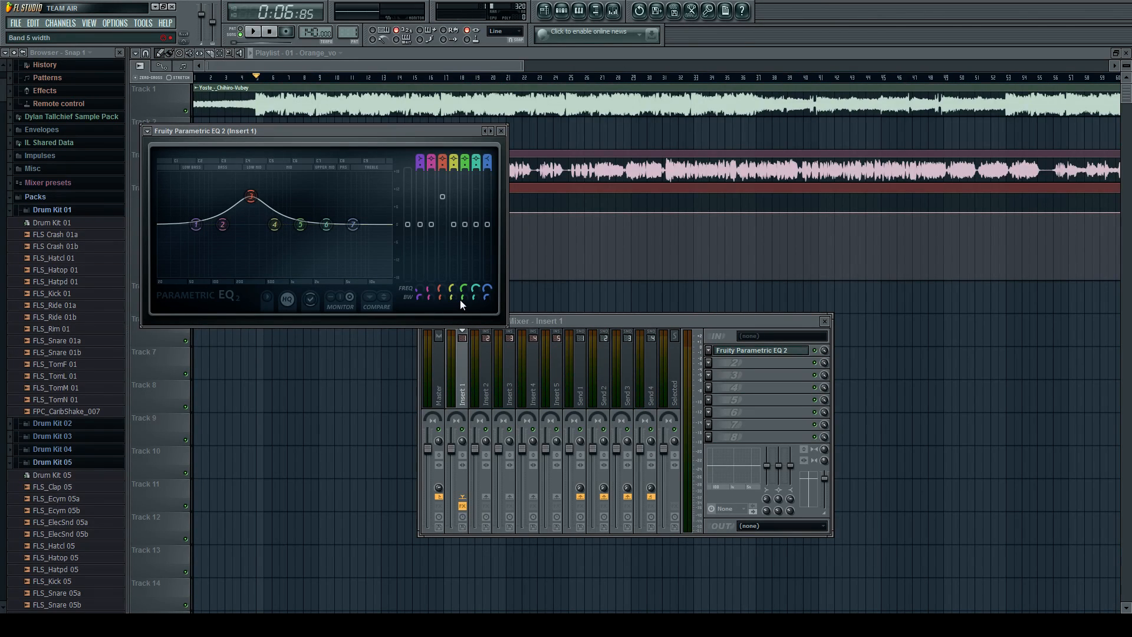
Try a 22% bandwidth on band 3 of the vocal's equalizer, restore the width and flatten the band.
{"action": "mouse_move", "coordinate": [443, 294]}
{"action": "left_mouse_down"}
{"action": "mouse_move", "coordinate": [444, 248]}
{"action": "mouse_move", "coordinate": [444, 319]}
{"action": "mouse_move", "coordinate": [443, 300]}
{"action": "left_mouse_up"}
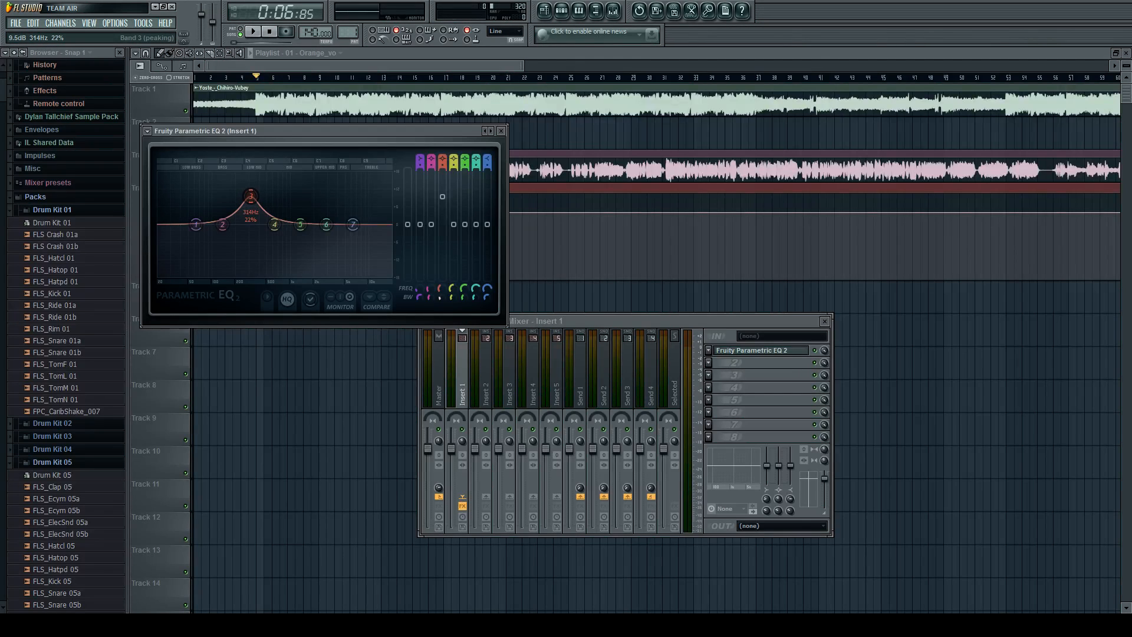
{"action": "left_click", "coordinate": [438, 299], "text": "alt"}
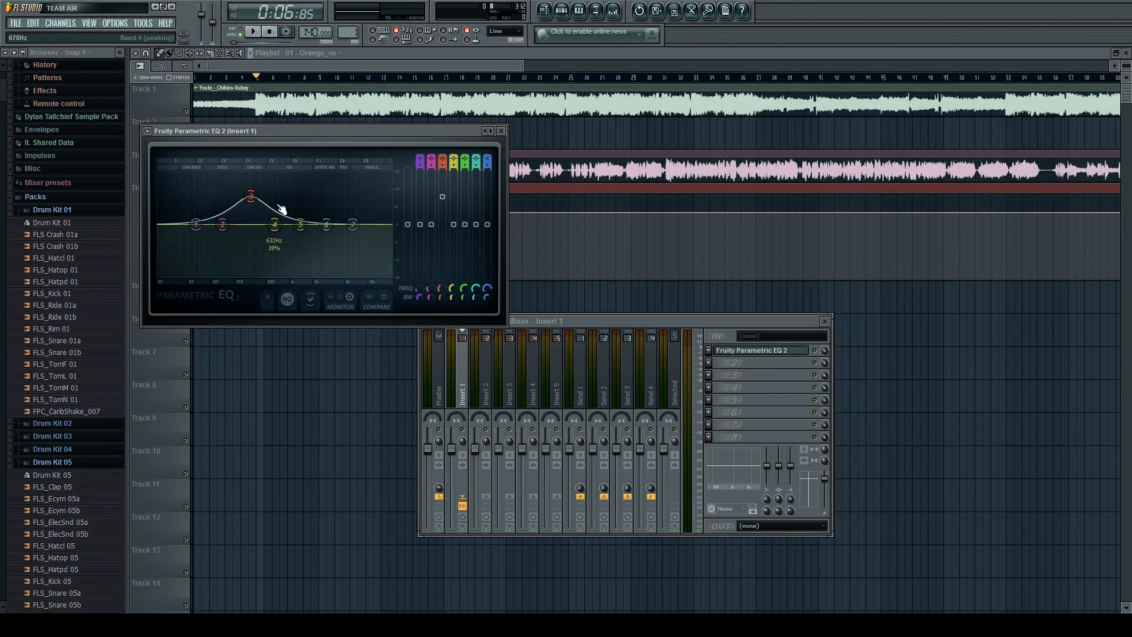
{"action": "left_click", "coordinate": [253, 197], "text": "alt"}
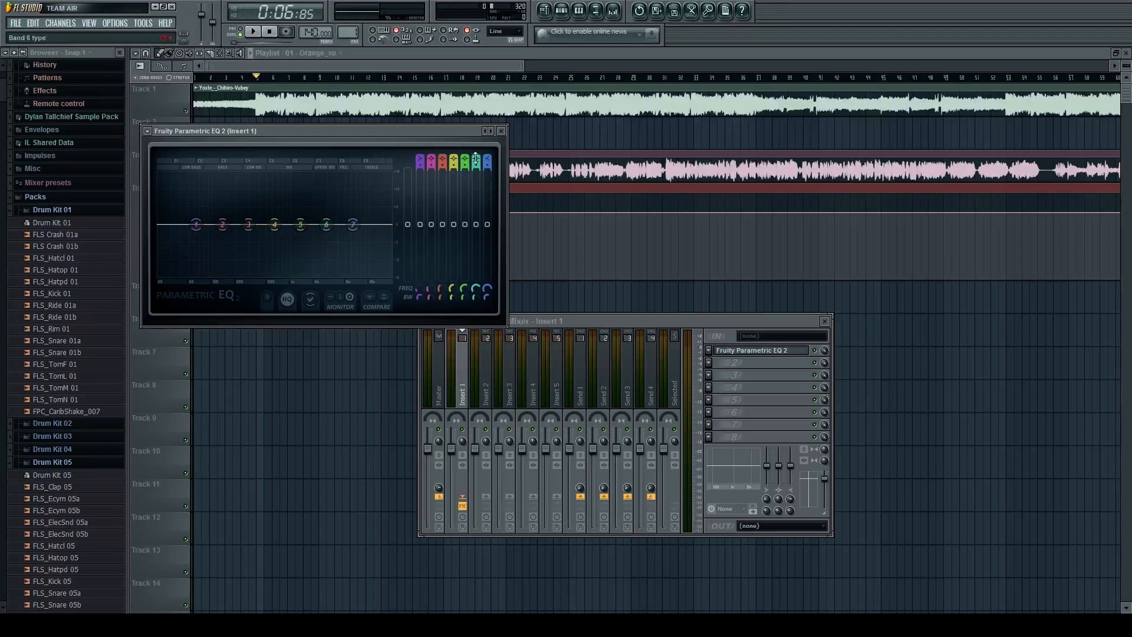
Replace Fruity Parametric EQ 2 in Insert 1's first effect slot with Fruity Reeverb 2.
{"action": "left_click", "coordinate": [500, 131]}
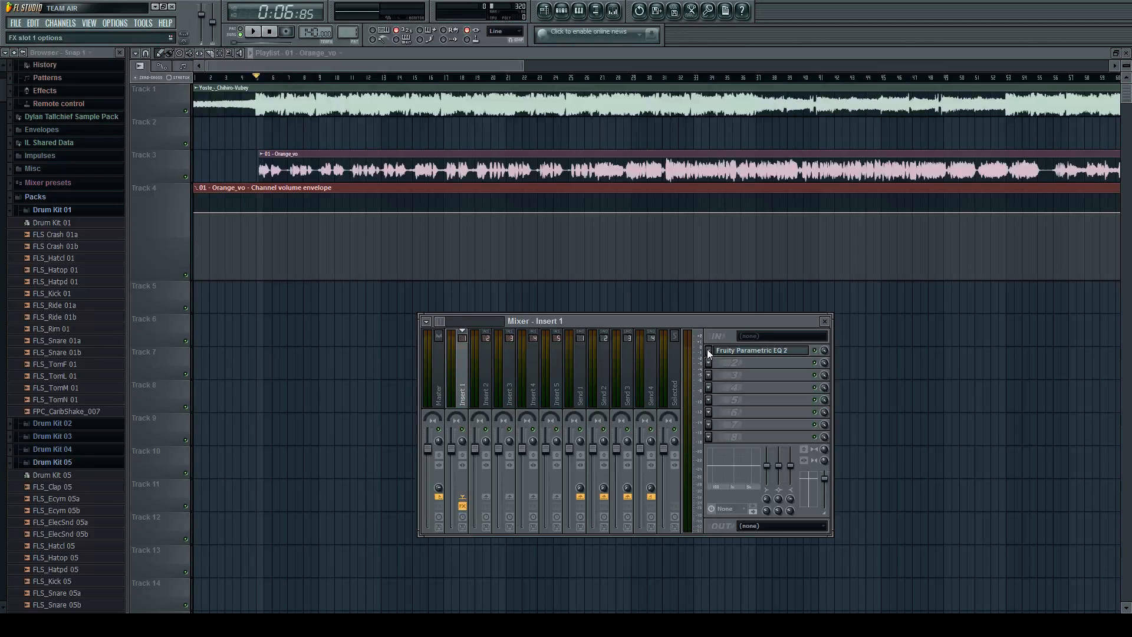
{"action": "left_click", "coordinate": [827, 74]}
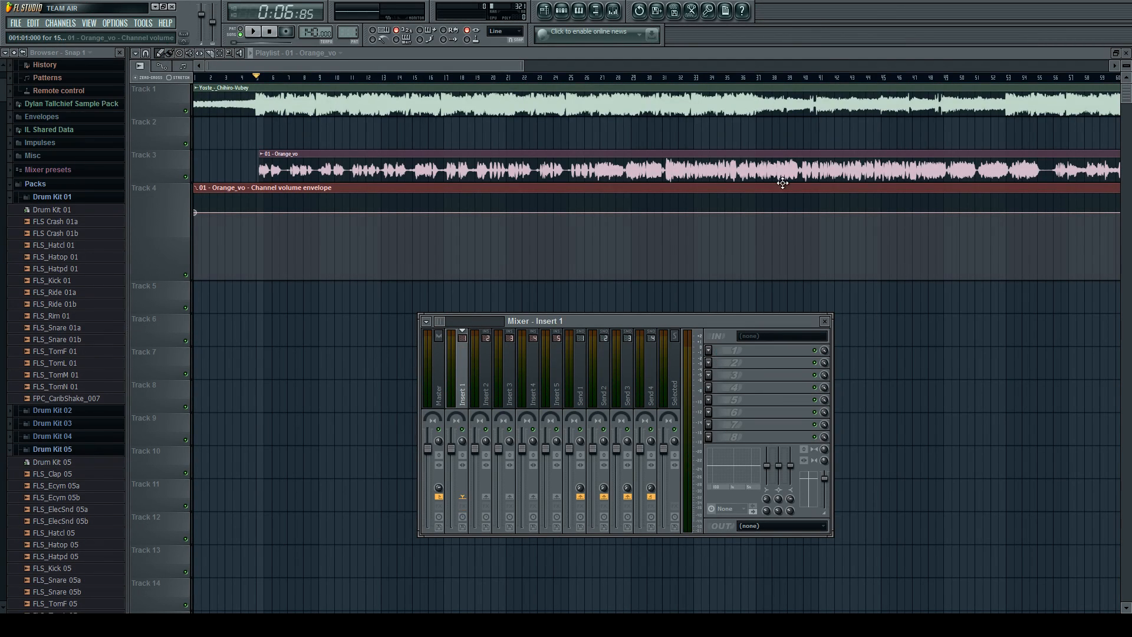
{"action": "left_click", "coordinate": [710, 352]}
{"action": "left_click", "coordinate": [868, 465]}
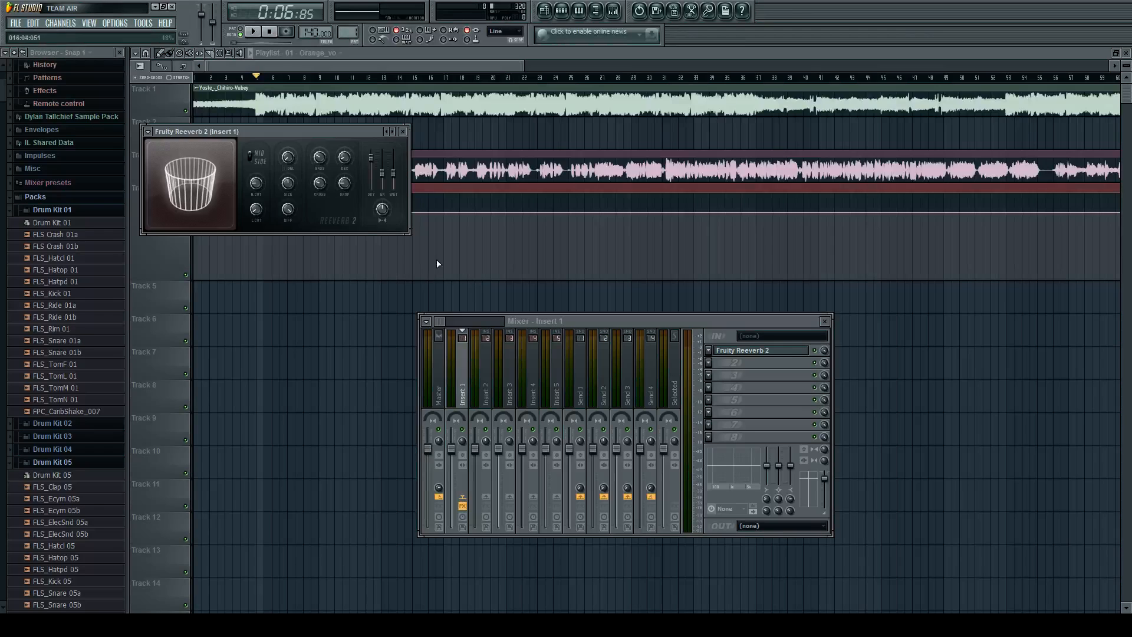
Mute the Yoste instrumental on Track 1 and audition the vocal on its own with the reverb.
{"action": "key", "text": "space"}
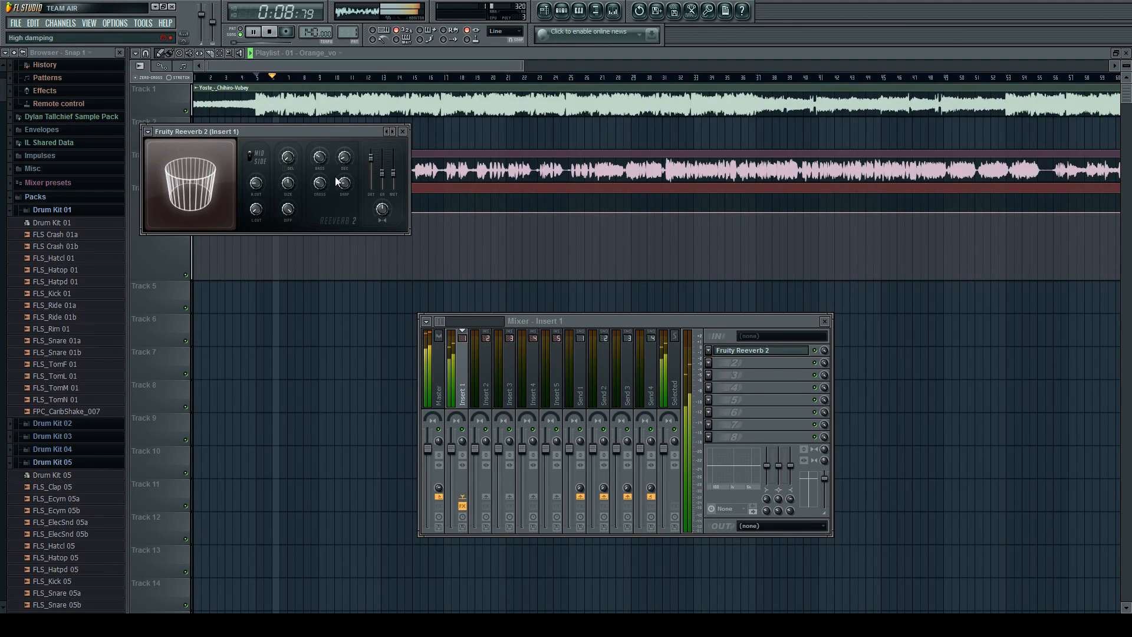
{"action": "key", "text": "space"}
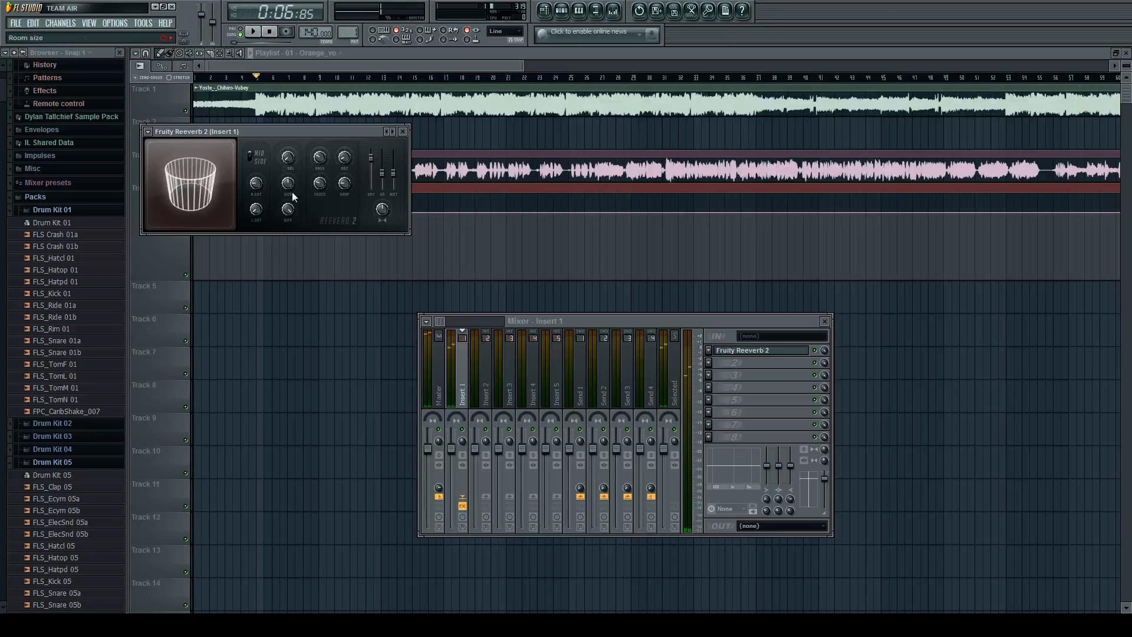
{"action": "left_click", "coordinate": [186, 111]}
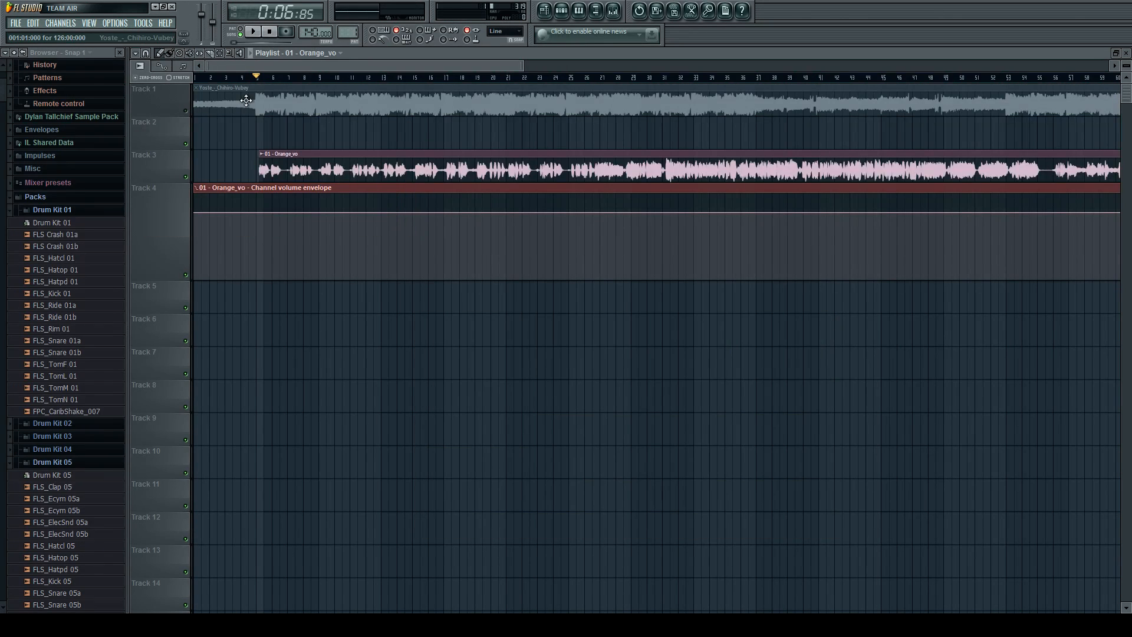
{"action": "key", "text": "space"}
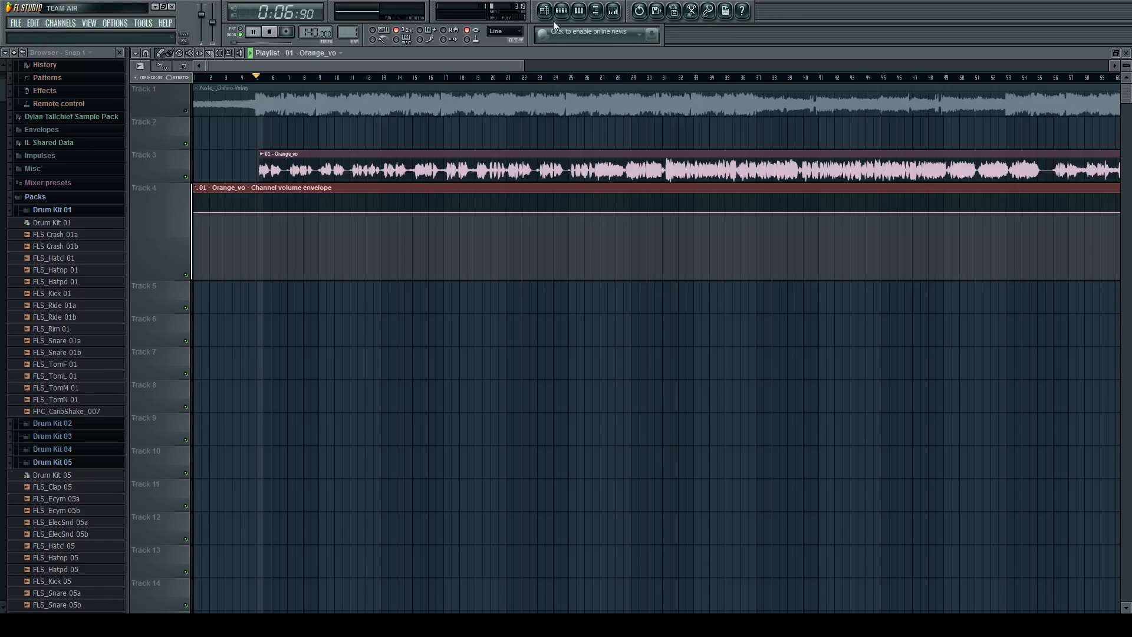
{"action": "left_click", "coordinate": [618, 14]}
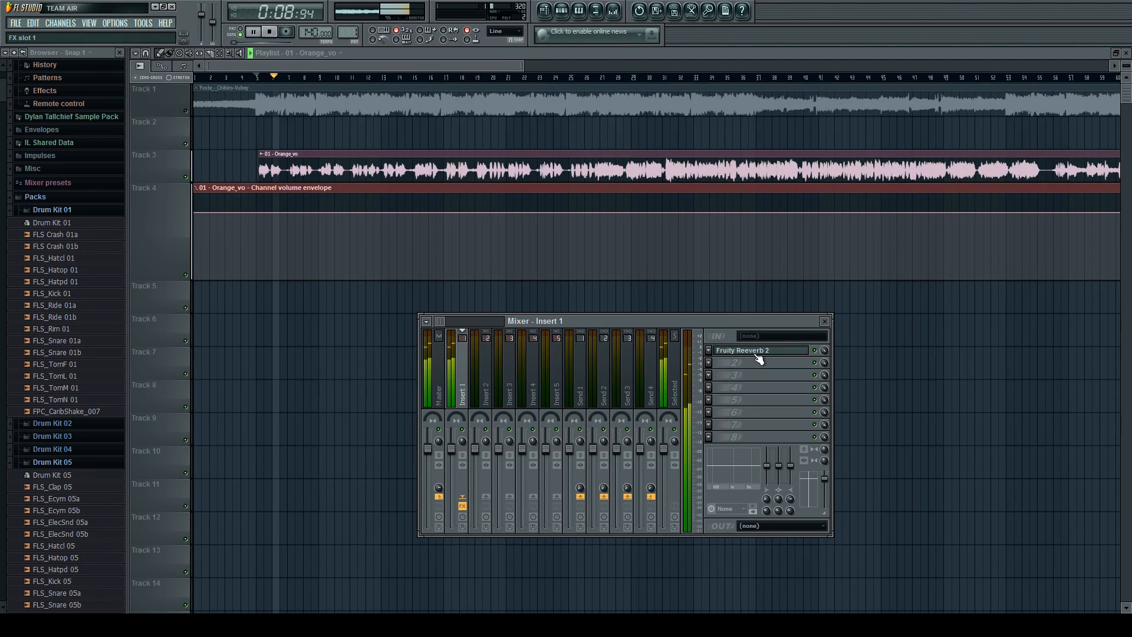
{"action": "key", "text": "space"}
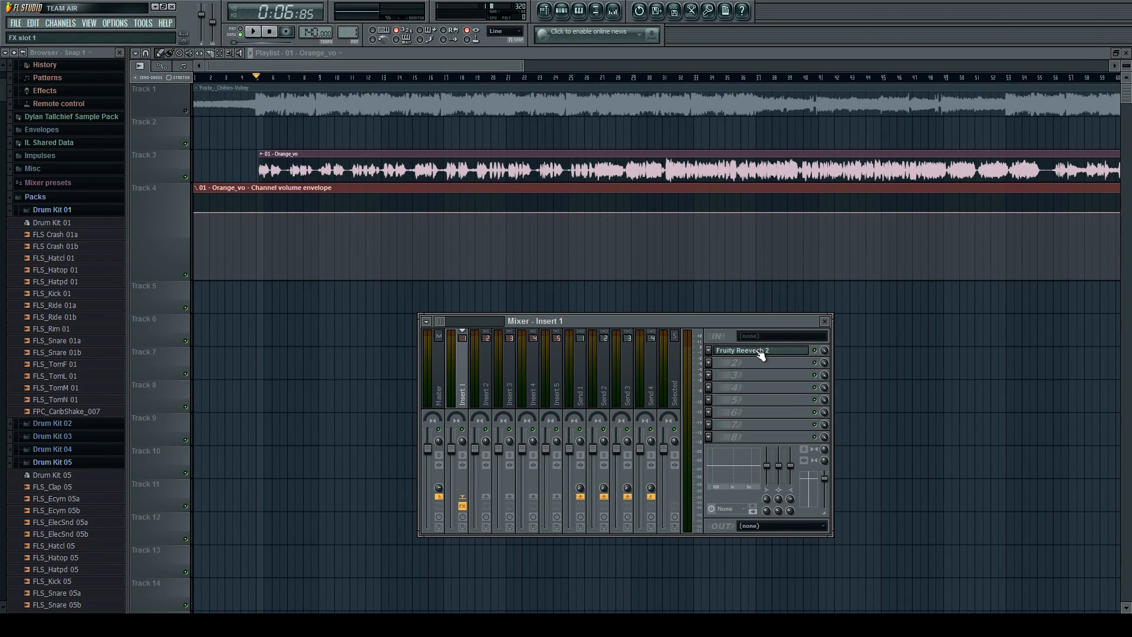
Compare the vocal's reverb at its existing wet level and raised to 96%, and restore the original level.
{"action": "left_click", "coordinate": [760, 352]}
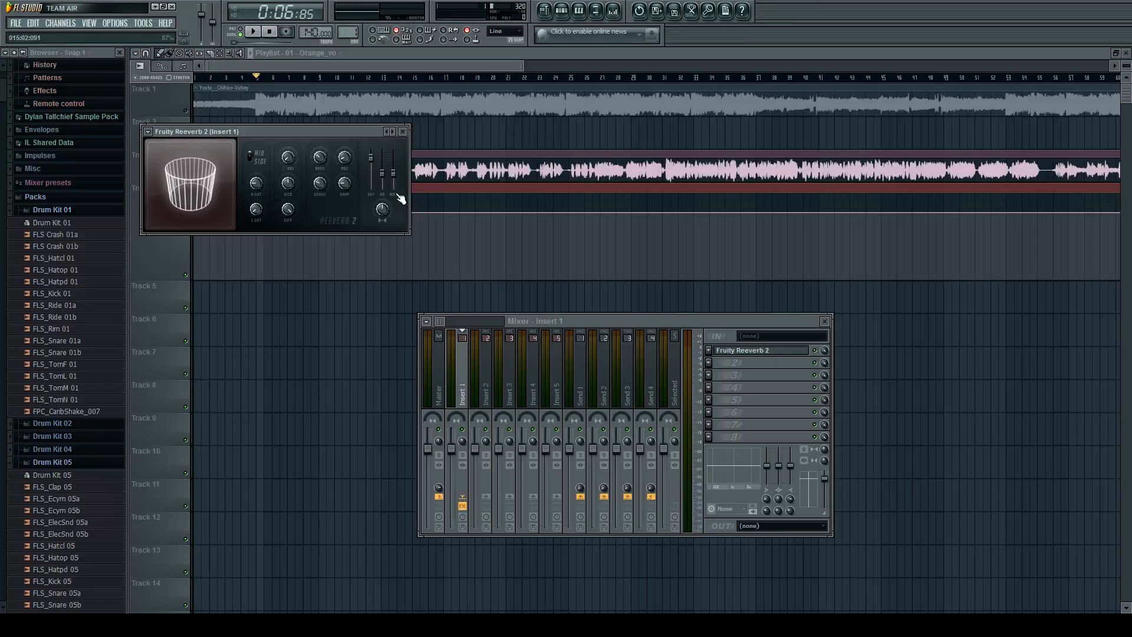
{"action": "key", "text": "space"}
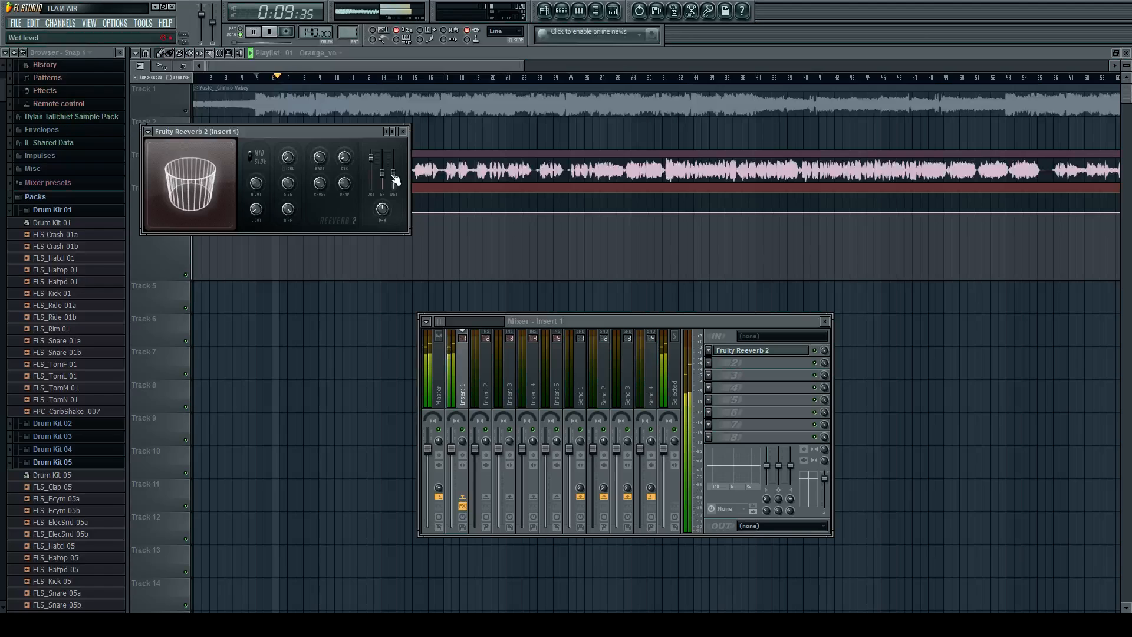
{"action": "key", "text": "space"}
{"action": "left_click_drag", "start_coordinate": [394, 172], "coordinate": [393, 161]}
{"action": "key", "text": "space"}
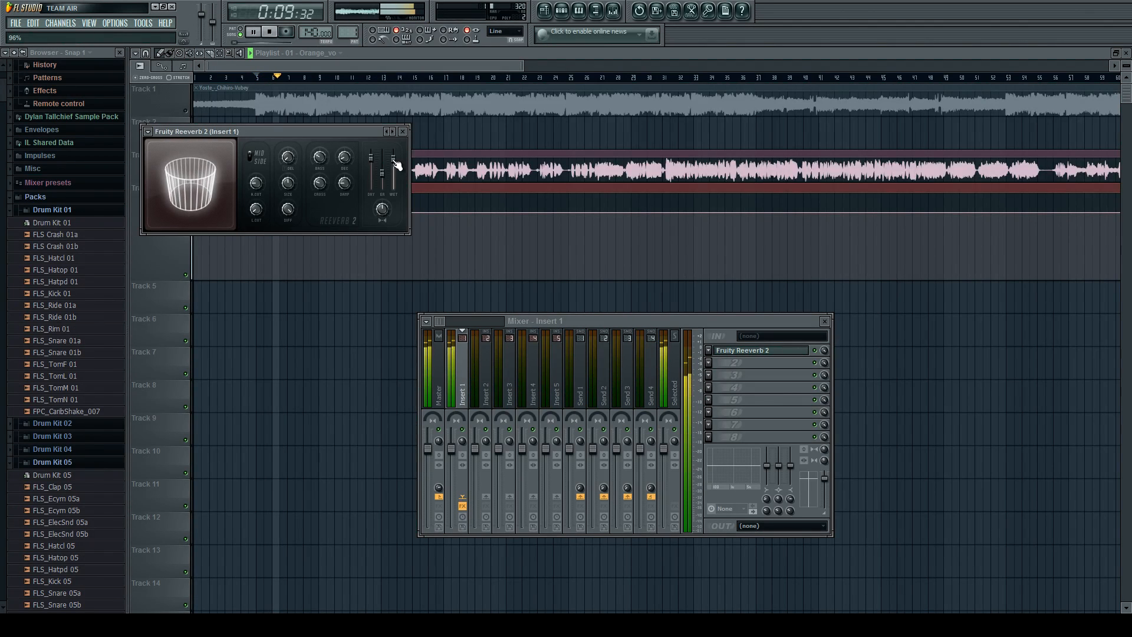
{"action": "key", "text": "space"}
{"action": "left_click_drag", "start_coordinate": [394, 161], "coordinate": [394, 173]}
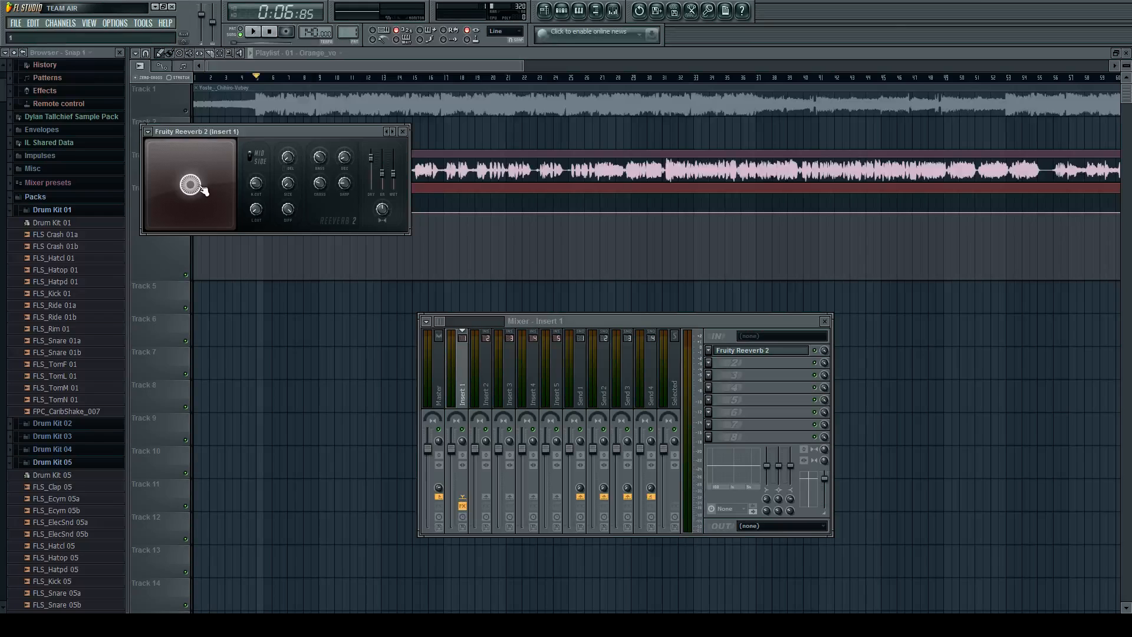
Audition the vocal with reverb room sizes of 1 and 90, and leave the room size at 60.
{"action": "key", "text": "space"}
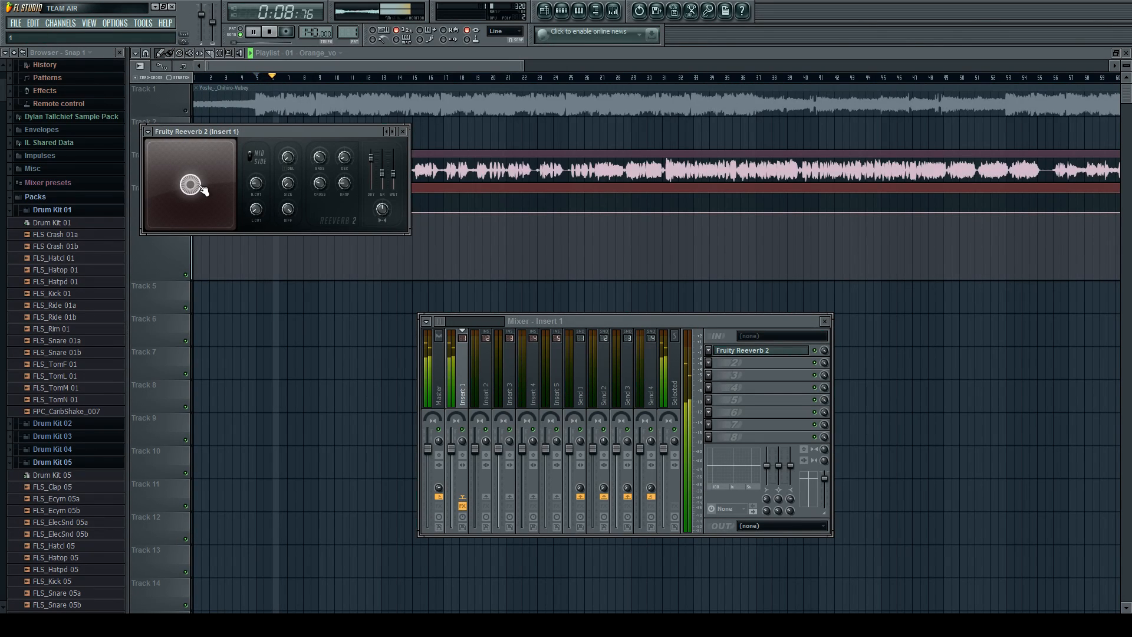
{"action": "key", "text": "space"}
{"action": "key", "text": "space"}
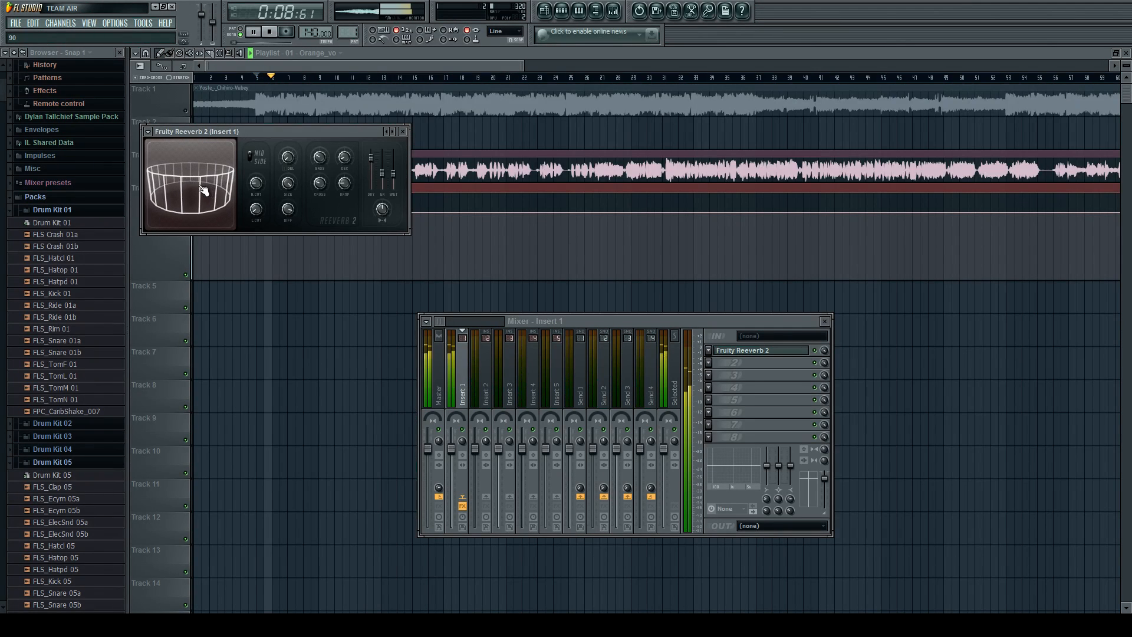
{"action": "key", "text": "space"}
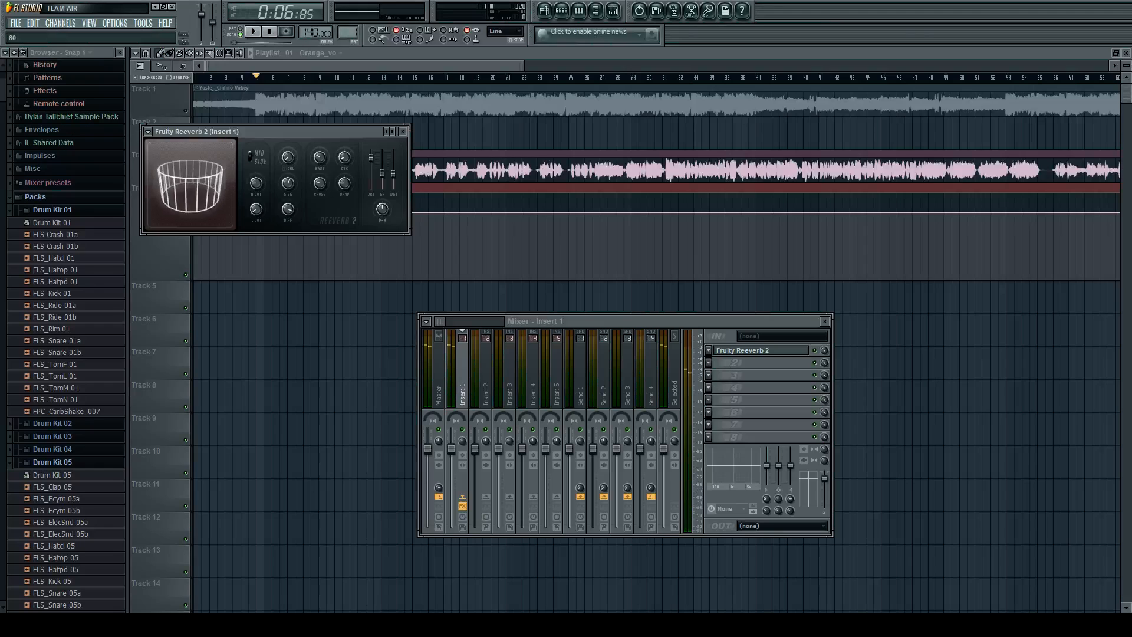
Create an automation clip for the reverb's mix level on Insert 1, move it to Track 5 and enlarge that track.
{"action": "left_click", "coordinate": [402, 131]}
{"action": "key", "text": "space"}
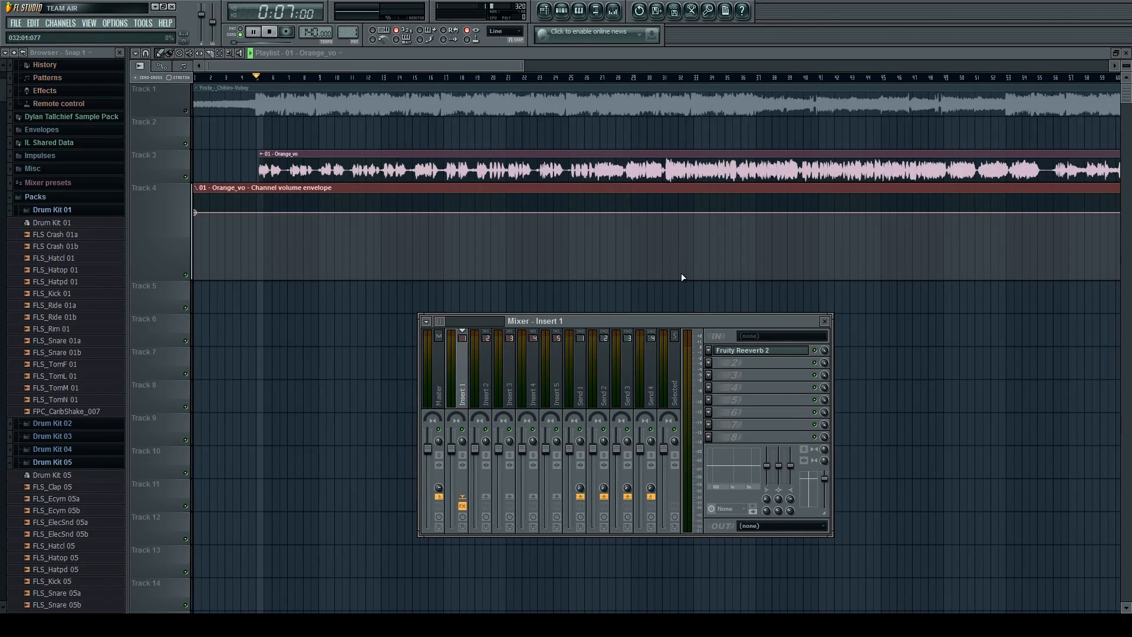
{"action": "key", "text": "space"}
{"action": "left_click", "coordinate": [859, 418]}
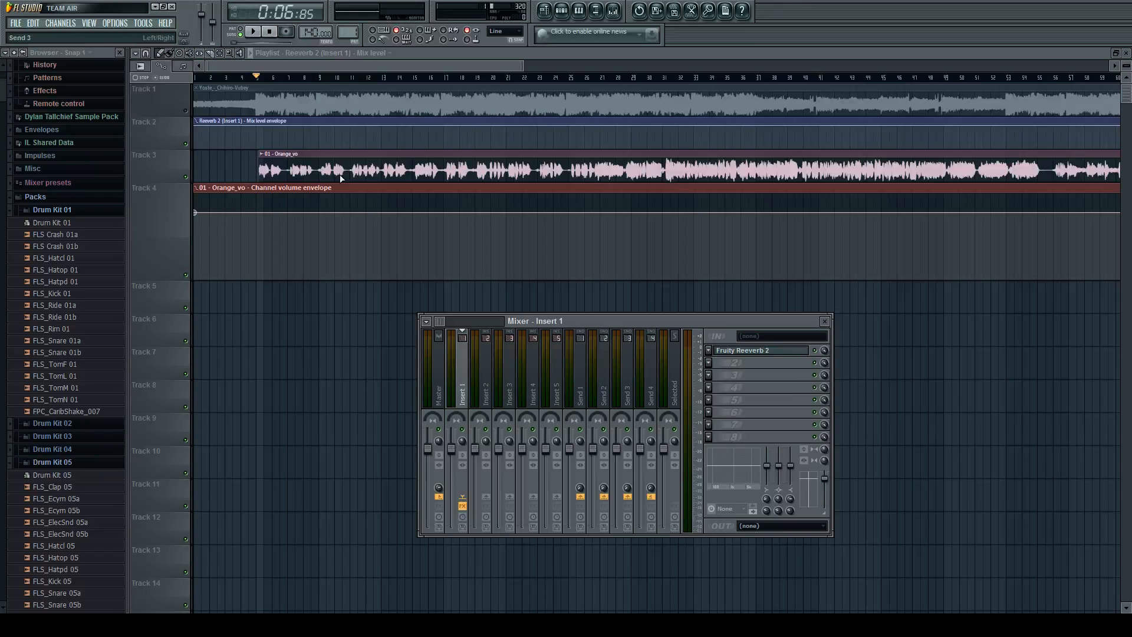
{"action": "left_click_drag", "start_coordinate": [306, 122], "coordinate": [156, 482]}
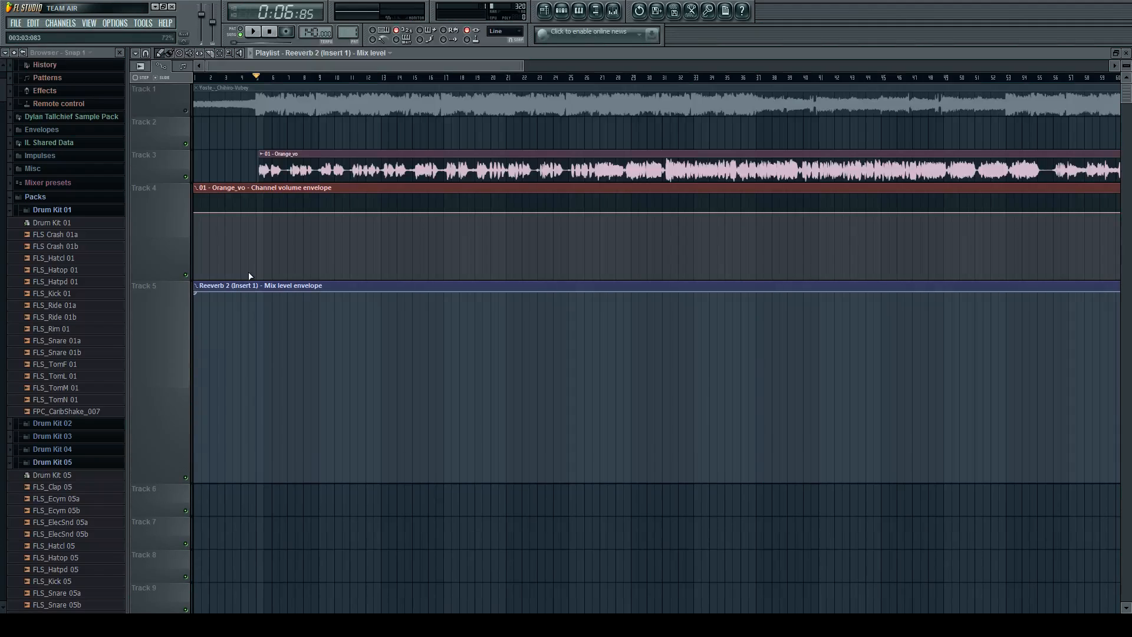
Add a point midway through bar 7 of the reverb mix envelope and lower it to roughly half level.
{"action": "scroll", "coordinate": [220, 177], "scroll_direction": "up", "scroll_amount": 1}
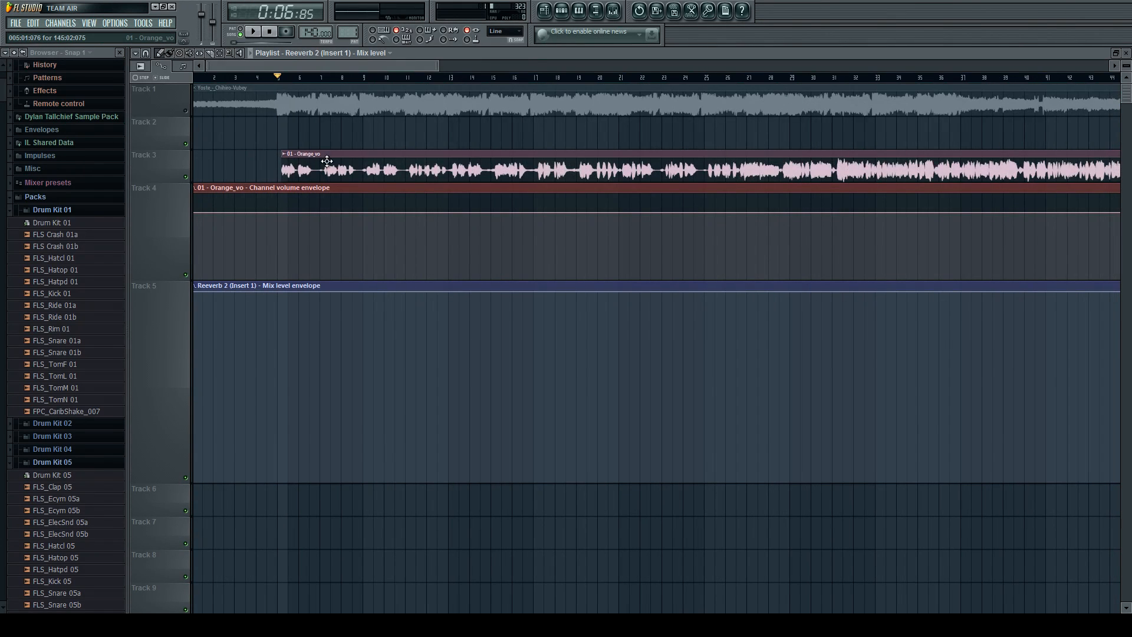
{"action": "scroll", "coordinate": [277, 154], "scroll_direction": "up", "scroll_amount": 3}
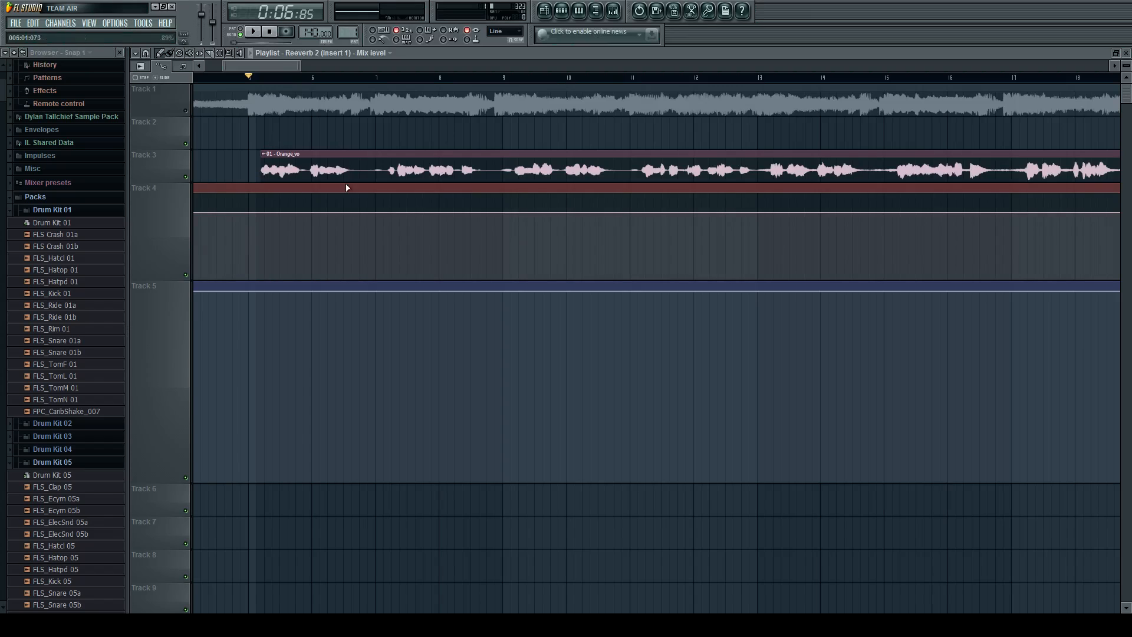
{"action": "scroll", "coordinate": [475, 239], "scroll_direction": "down", "scroll_amount": 4}
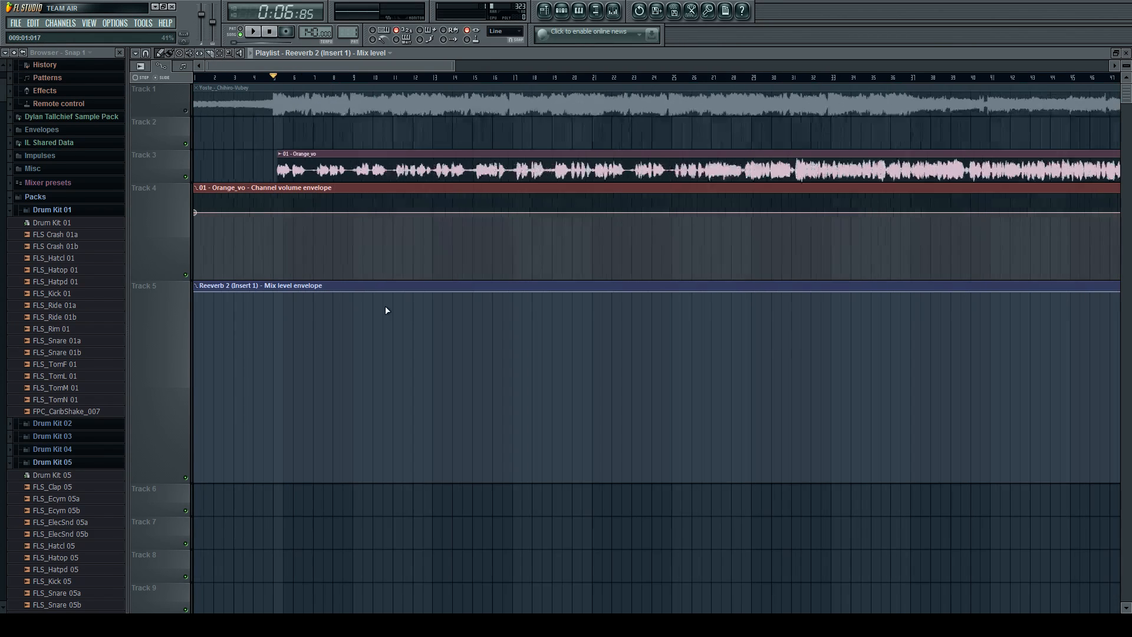
{"action": "left_click_drag", "start_coordinate": [200, 293], "coordinate": [195, 256]}
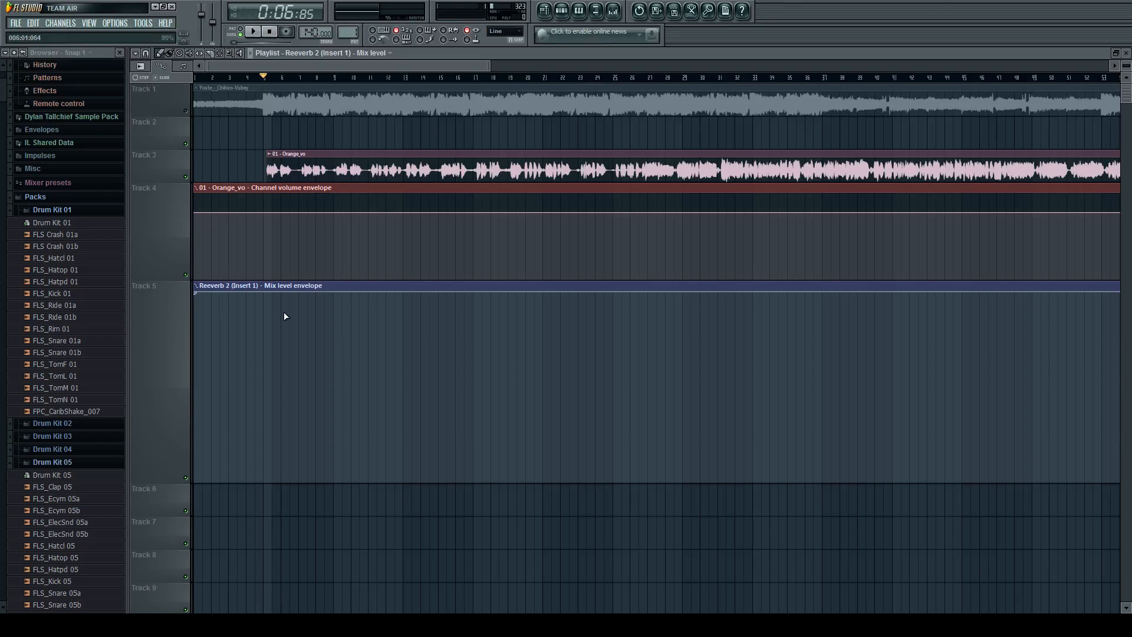
{"action": "right_click", "coordinate": [300, 294]}
{"action": "left_click_drag", "start_coordinate": [304, 305], "coordinate": [312, 395]}
{"action": "scroll", "coordinate": [296, 398], "scroll_direction": "up", "scroll_amount": 1}
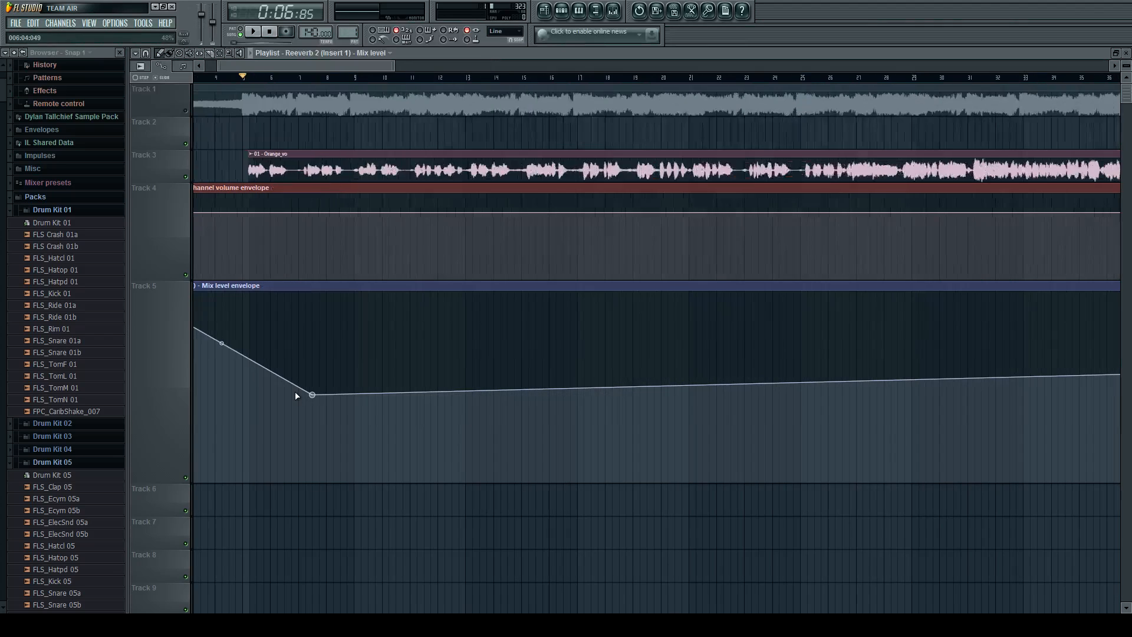
Drop the reverb mix envelope abruptly to 0% at 009:02:000 and hold it there until about bar 14.
{"action": "right_click", "coordinate": [362, 398]}
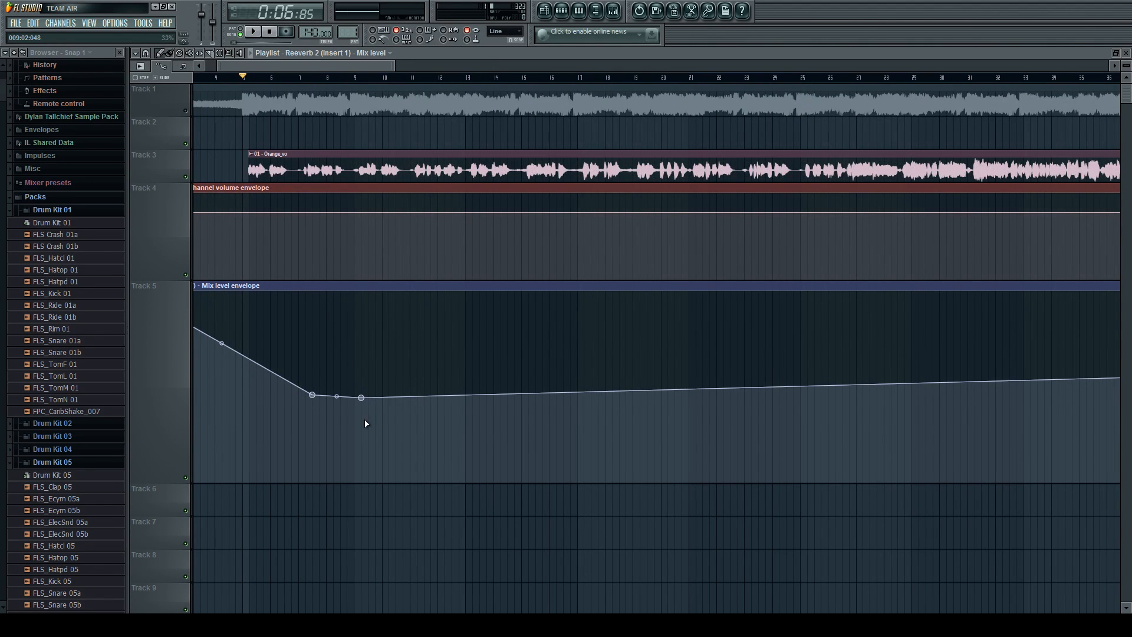
{"action": "right_click", "coordinate": [369, 480]}
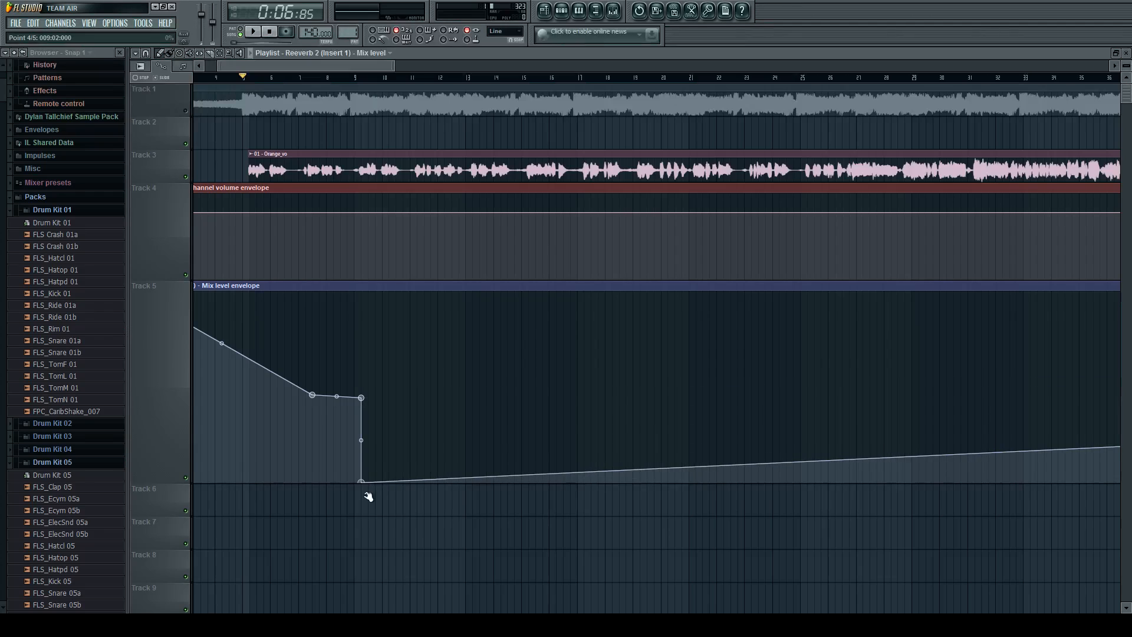
{"action": "scroll", "coordinate": [363, 471], "scroll_direction": "up", "scroll_amount": 1}
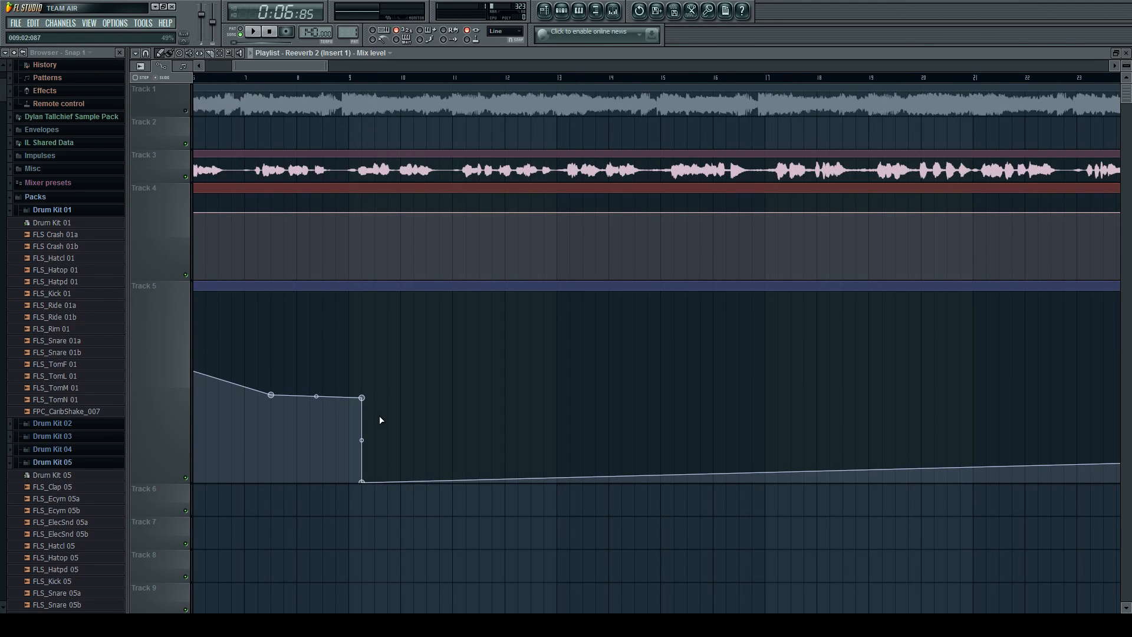
{"action": "right_click", "coordinate": [518, 456]}
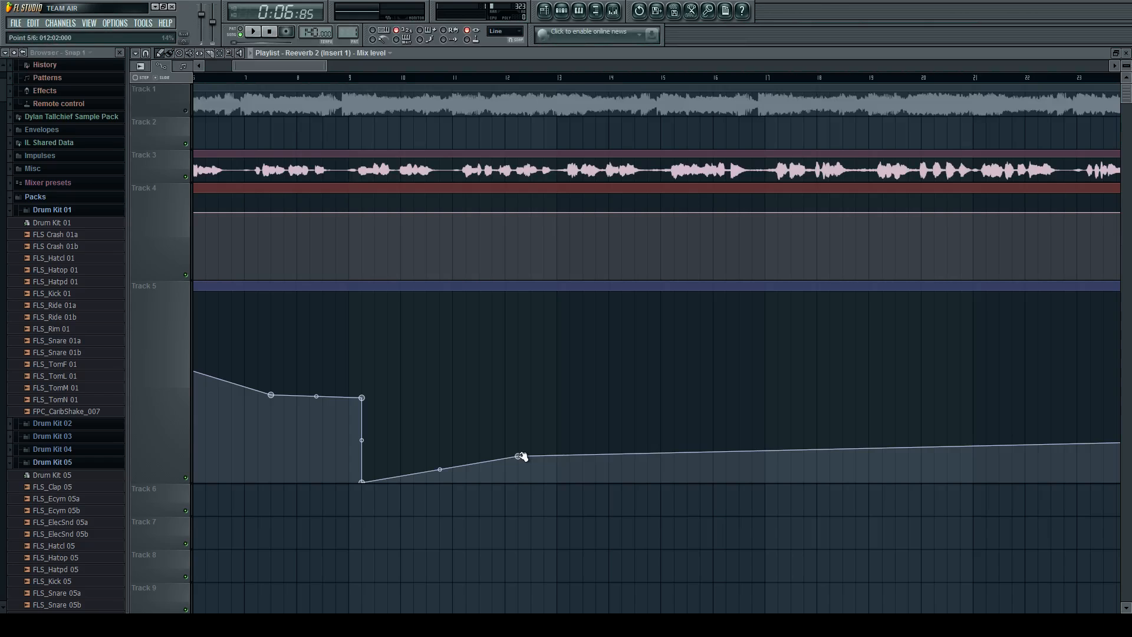
{"action": "left_click_drag", "start_coordinate": [518, 456], "coordinate": [616, 552]}
{"action": "scroll", "coordinate": [653, 463], "scroll_direction": "up", "scroll_amount": 1}
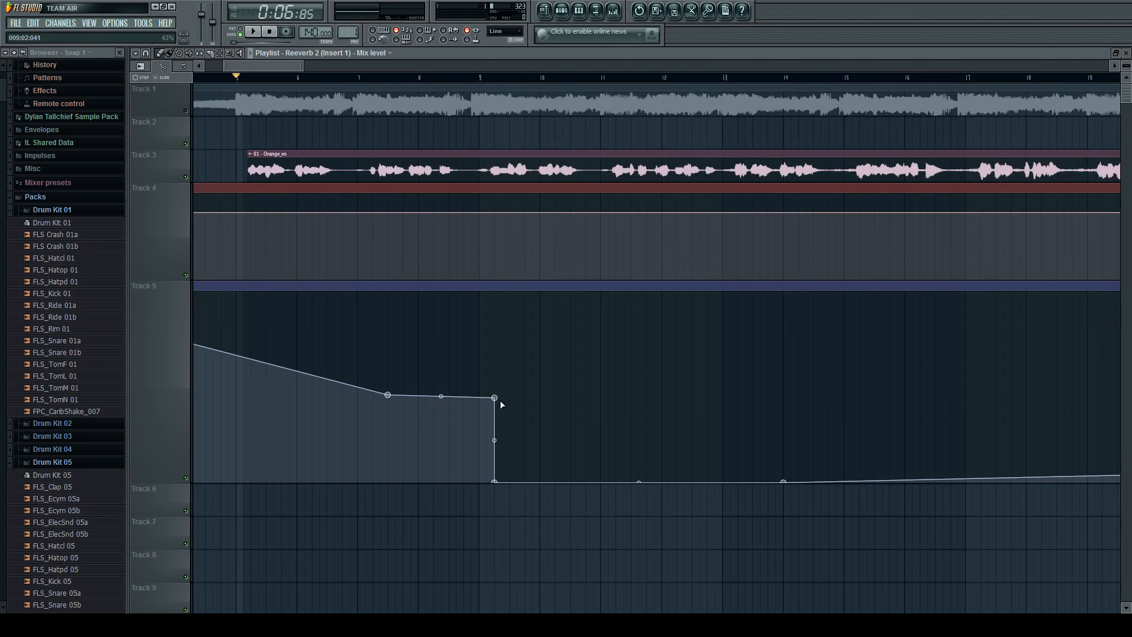
Add a 100% point at 006:04:000 so the reverb mix stays full until just before the bar 7 dip.
{"action": "scroll", "coordinate": [545, 416], "scroll_direction": "down", "scroll_amount": 2}
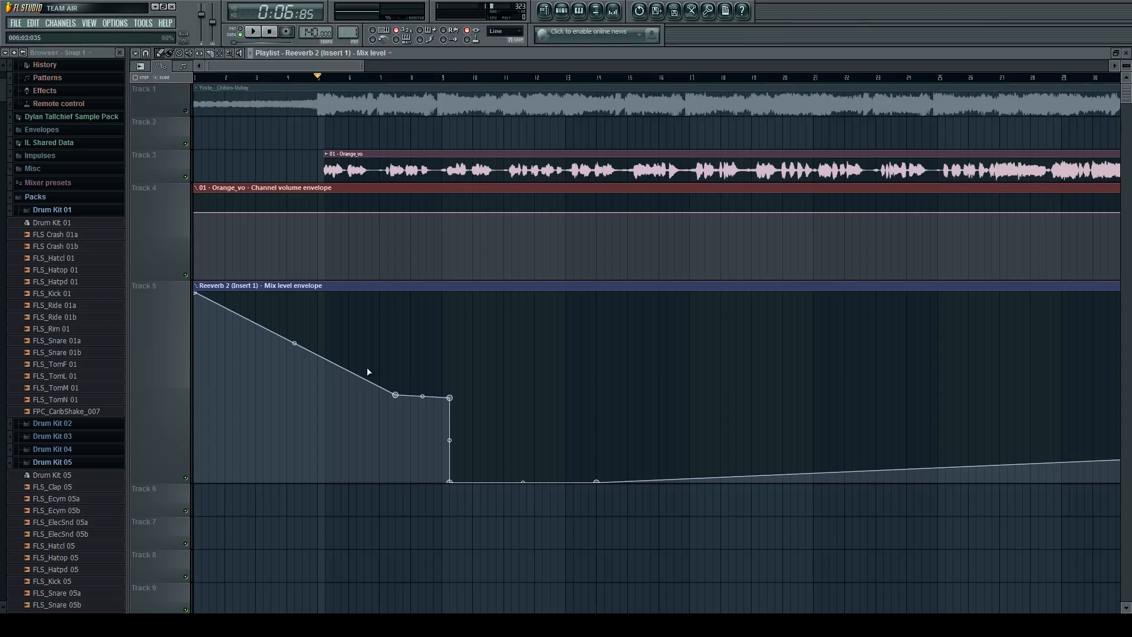
{"action": "right_click", "coordinate": [372, 298]}
{"action": "left_click_drag", "start_coordinate": [372, 298], "coordinate": [375, 265]}
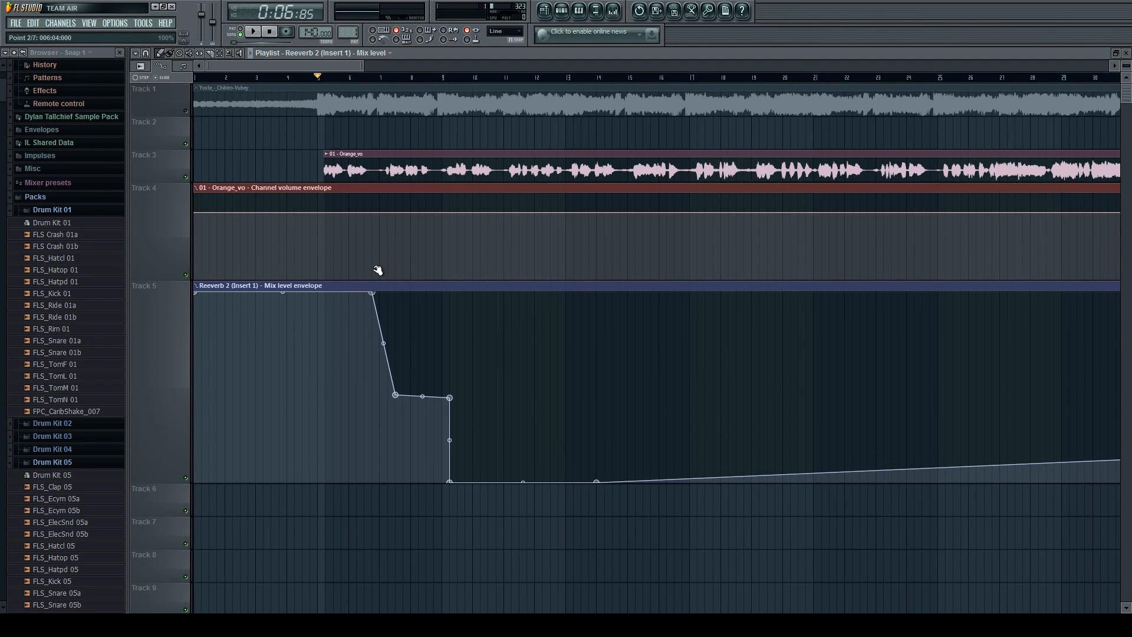
{"action": "scroll", "coordinate": [355, 334], "scroll_direction": "up", "scroll_amount": 1}
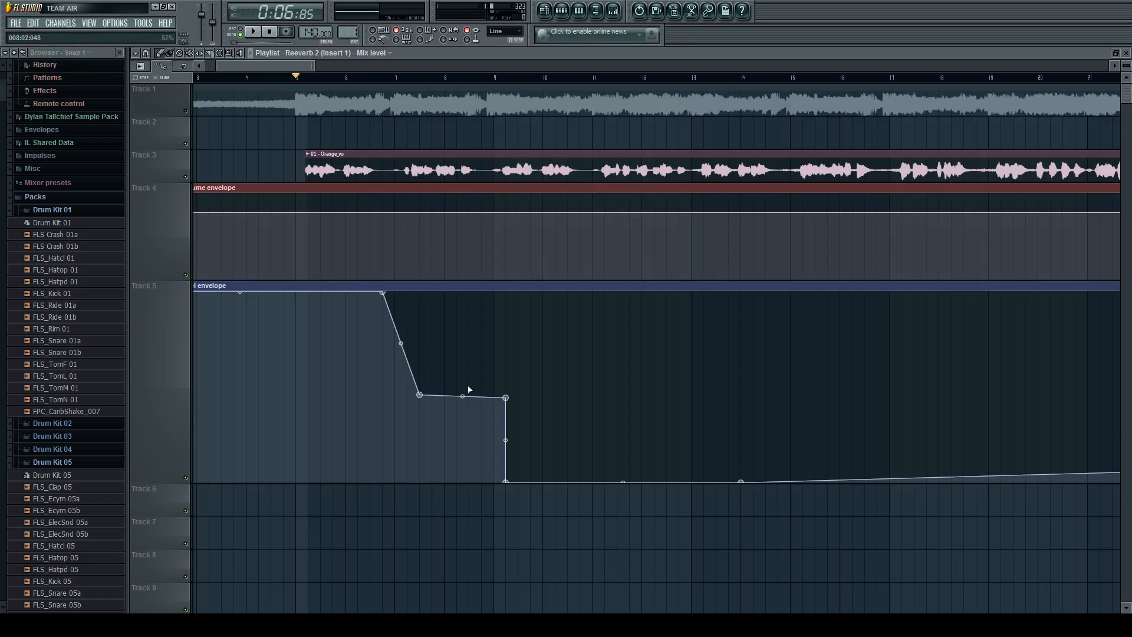
Raise the reverb mix points in bars 7 and 9 to one equal level slightly above half and play the passage.
{"action": "left_click_drag", "start_coordinate": [501, 397], "coordinate": [503, 377]}
{"action": "left_click_drag", "start_coordinate": [420, 395], "coordinate": [421, 379]}
{"action": "key", "text": "space"}
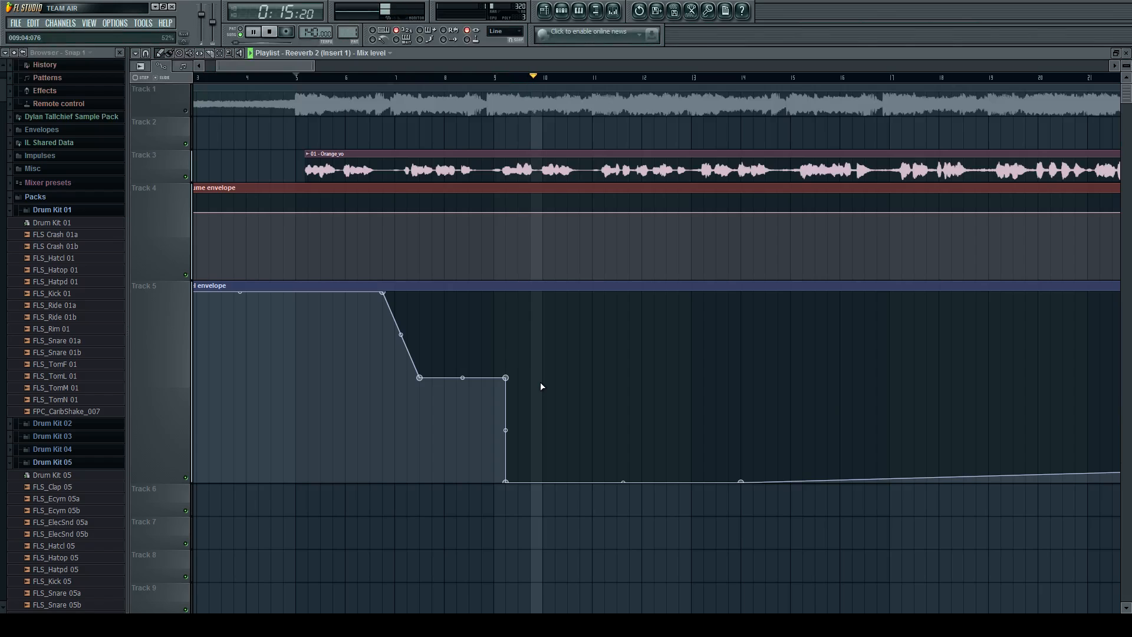
{"action": "key", "text": "space"}
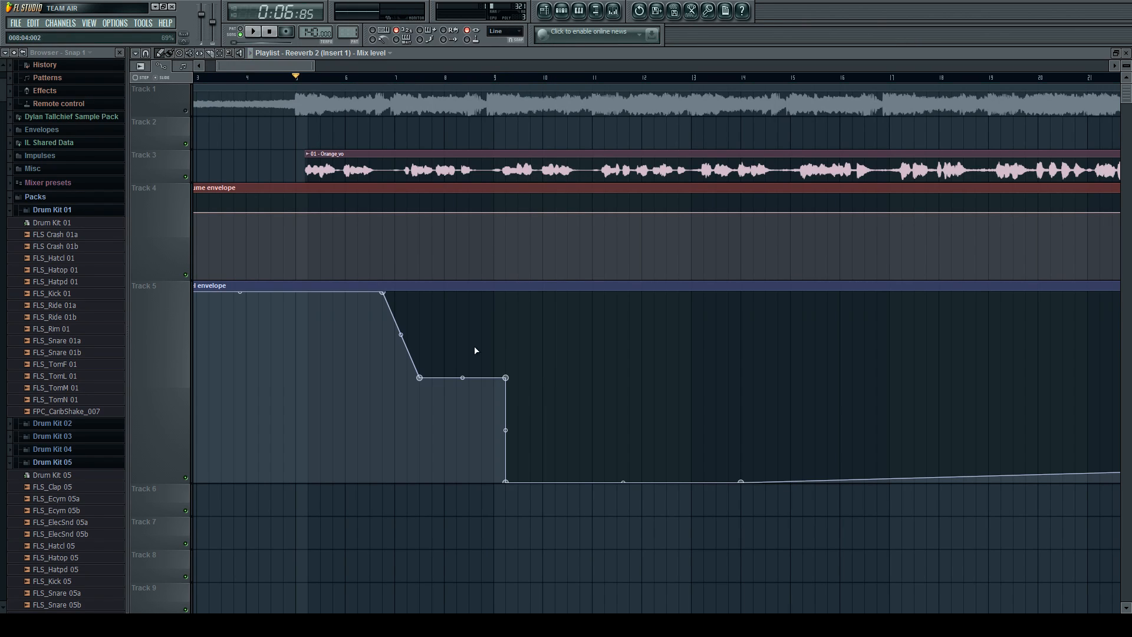
Delete the Reeverb 2 mix level envelope clip from Track 5.
{"action": "left_click", "coordinate": [185, 111]}
{"action": "scroll", "coordinate": [263, 182], "scroll_direction": "down", "scroll_amount": 4, "text": "ctrl"}
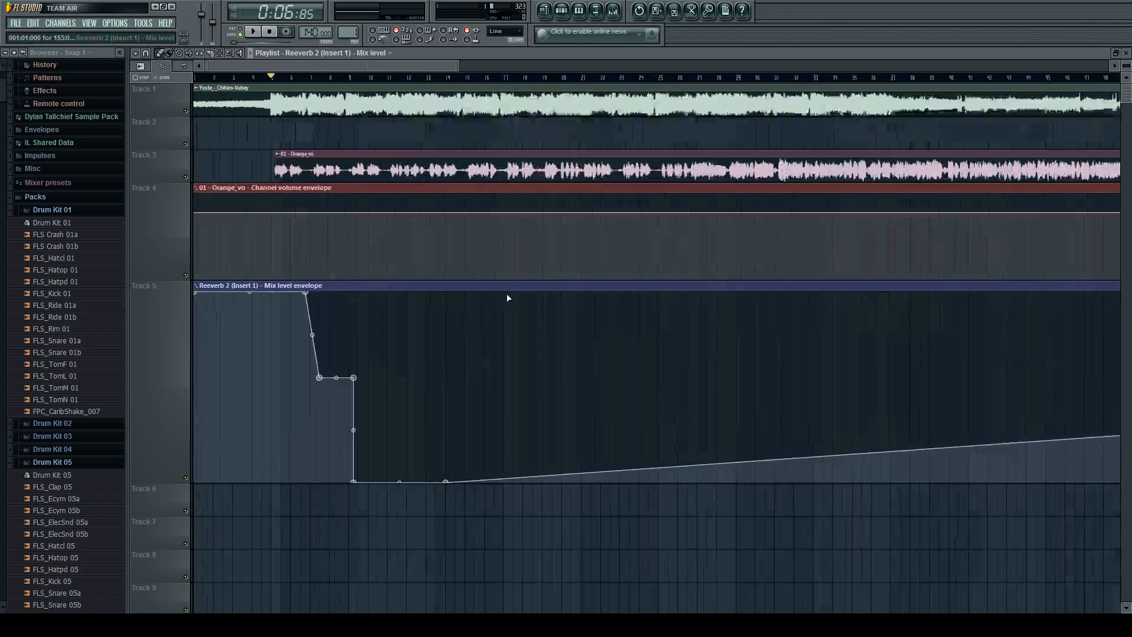
{"action": "right_click", "coordinate": [355, 287]}
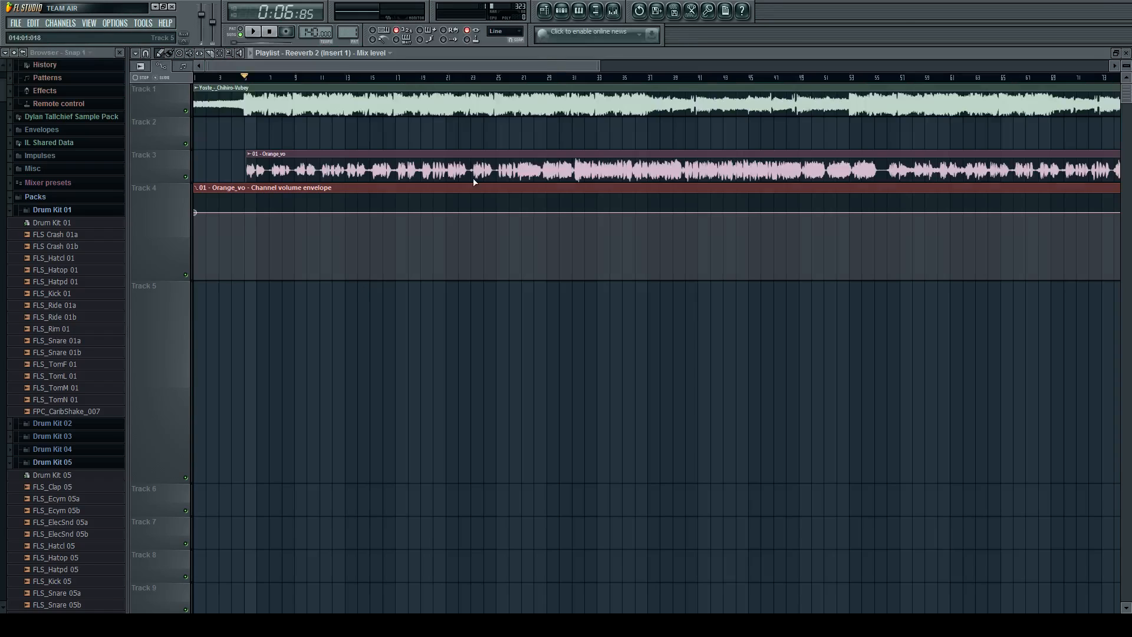
Replace Fruity Reeverb 2 in Insert 1's first effect slot with Fruity Limiter and play the vocals through it.
{"action": "left_click", "coordinate": [613, 10]}
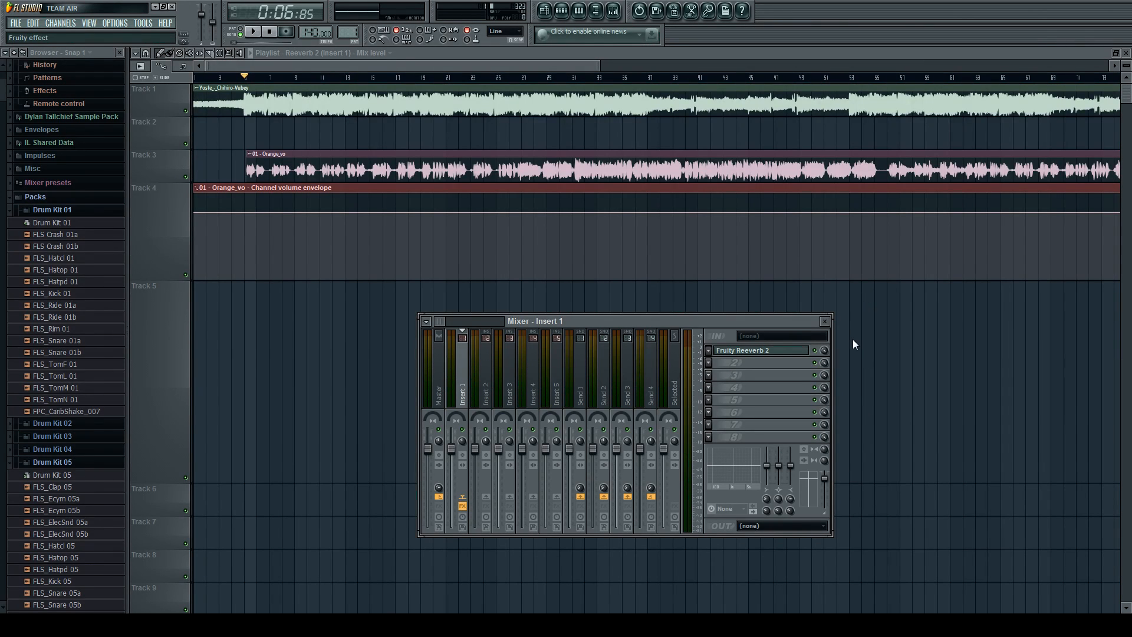
{"action": "left_click", "coordinate": [851, 323]}
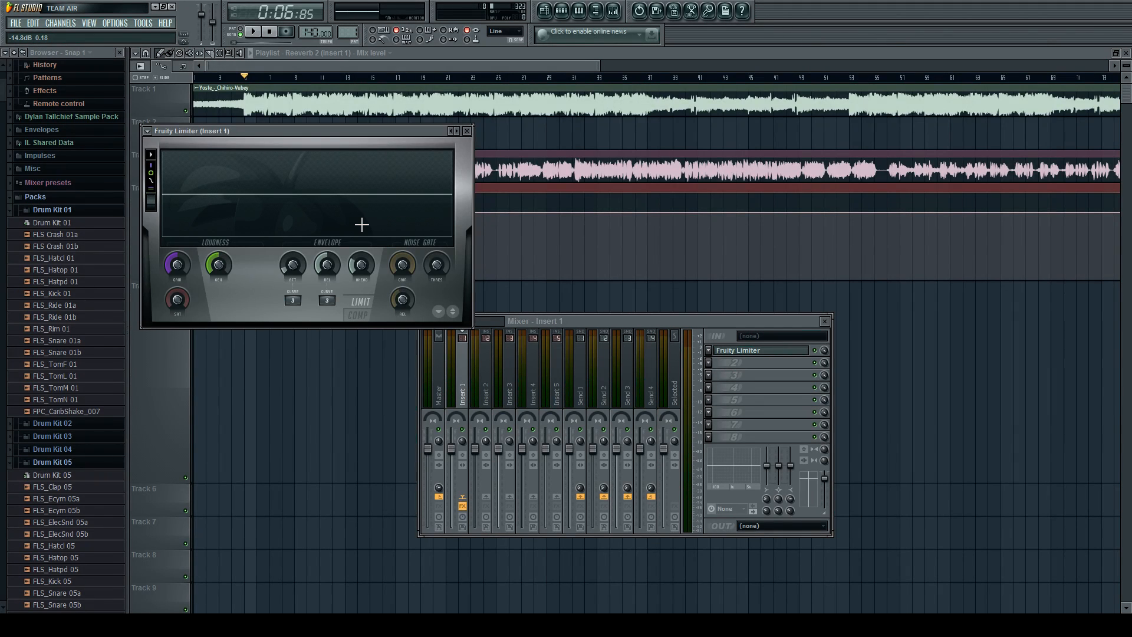
{"action": "key", "text": "space"}
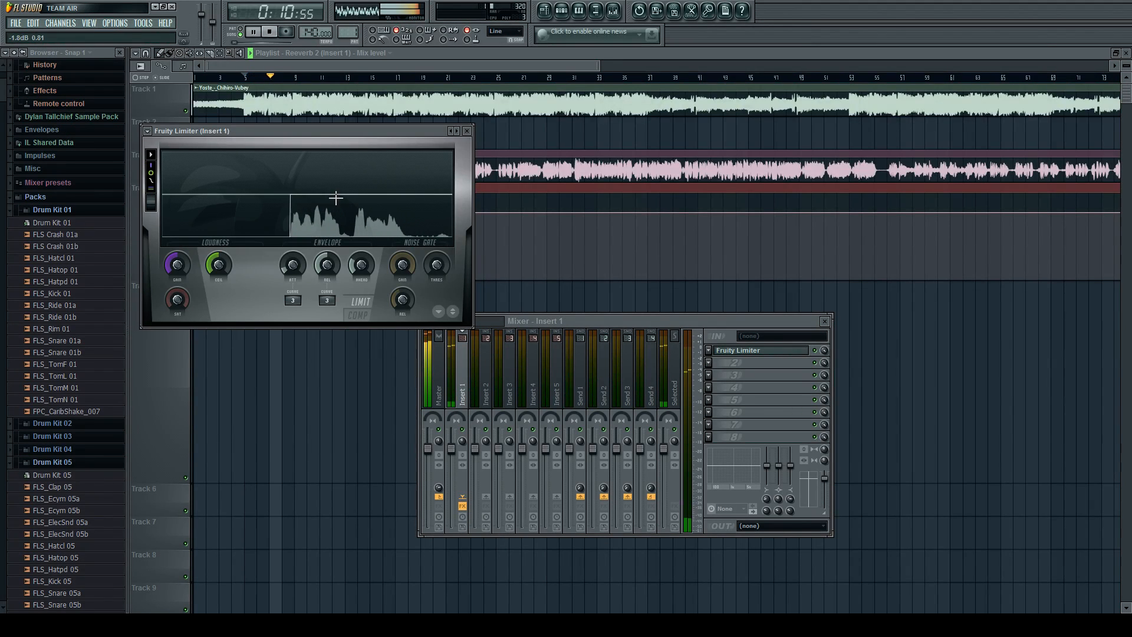
{"action": "key", "text": "space"}
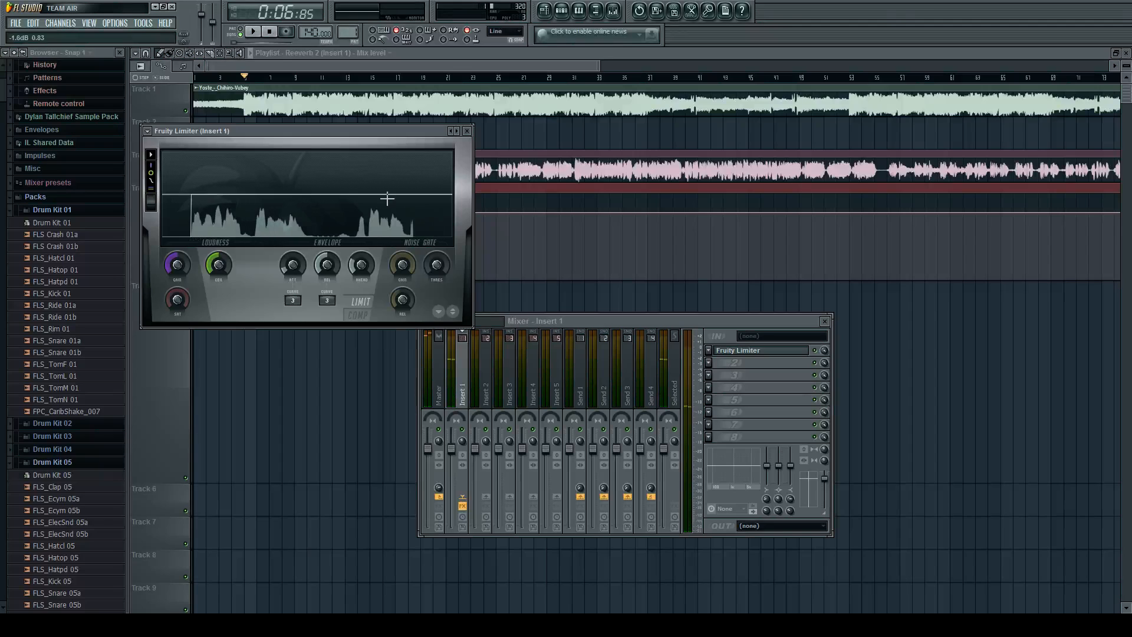
Try out the limiter's noise gate and envelope controls, lower its gain, and play the mix to compare.
{"action": "left_click_drag", "start_coordinate": [397, 266], "coordinate": [404, 298]}
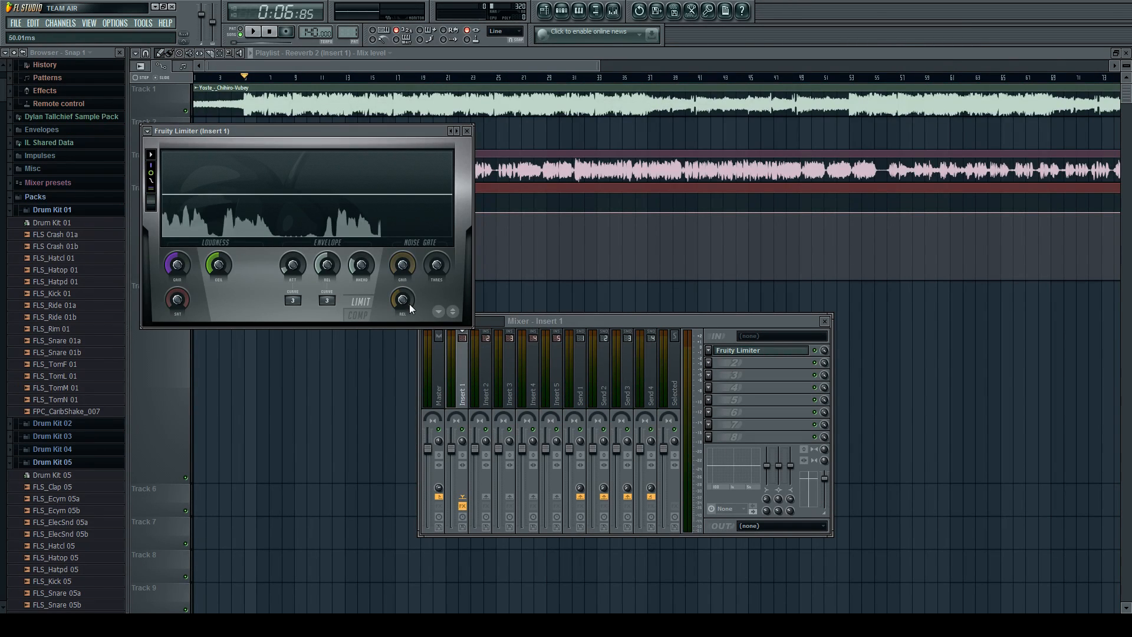
{"action": "left_click_drag", "start_coordinate": [326, 272], "coordinate": [326, 270]}
{"action": "left_click_drag", "start_coordinate": [172, 263], "coordinate": [171, 283]}
{"action": "key", "text": "space"}
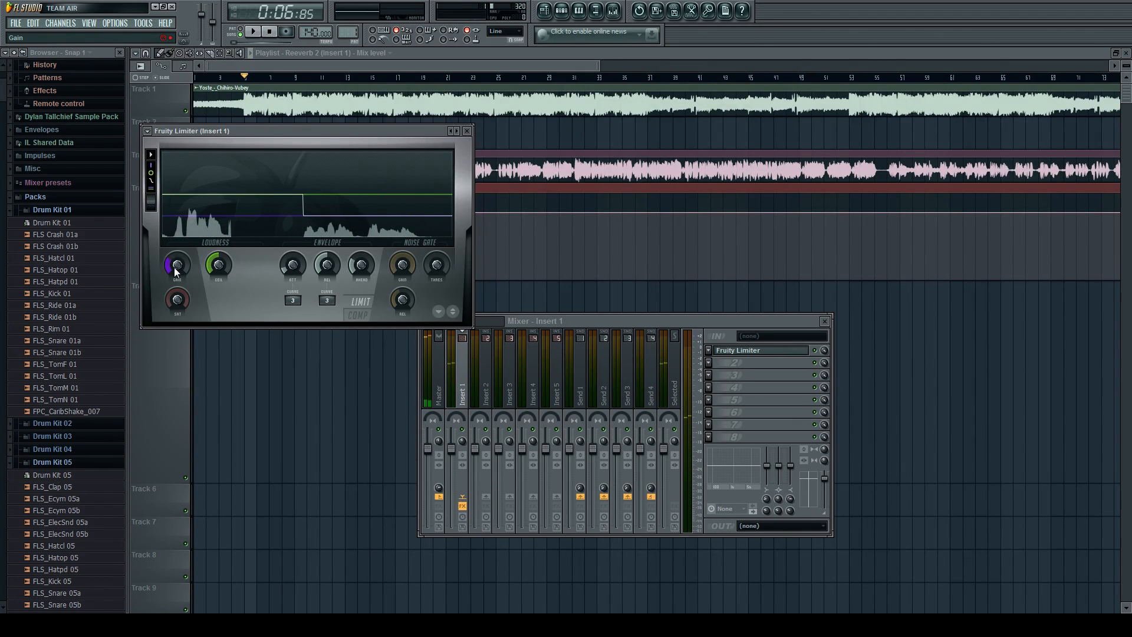
{"action": "key", "text": "space"}
{"action": "key", "text": "space"}
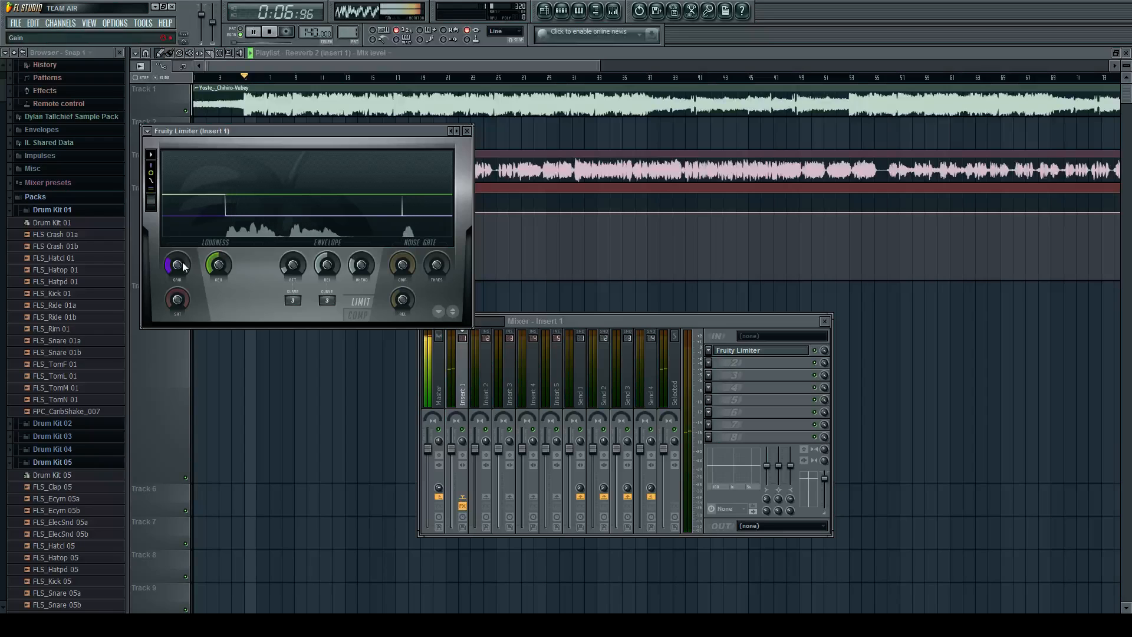
{"action": "key", "text": "space"}
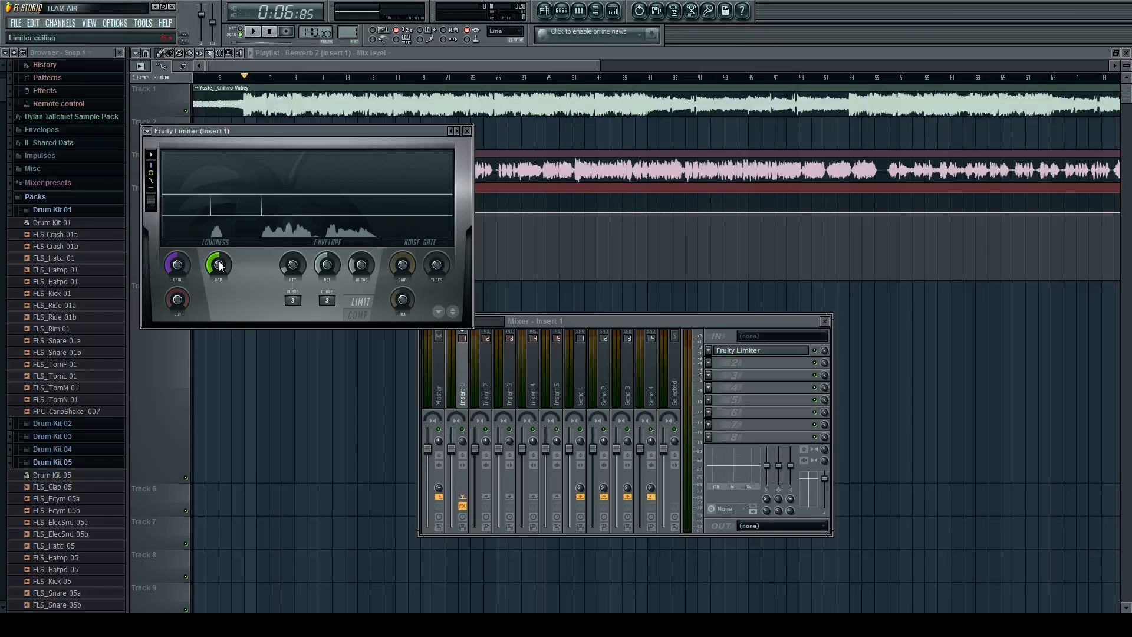
Close the limiter, clear it from Insert 1's first slot and load Fruity Reeverb 2 there.
{"action": "left_click", "coordinate": [468, 132]}
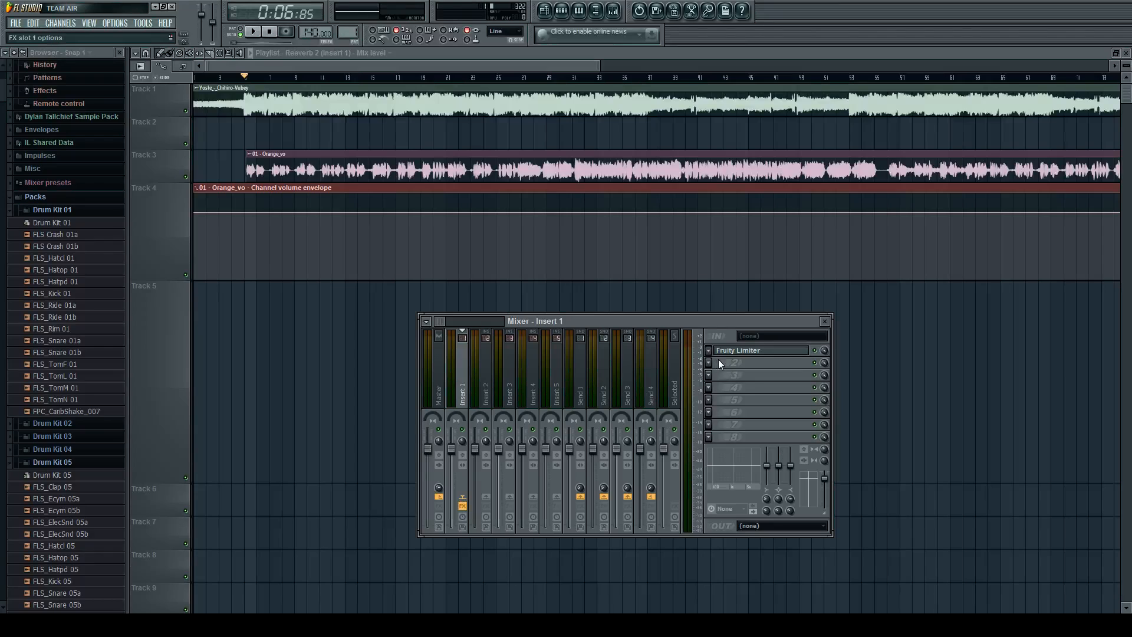
{"action": "key", "text": "ctrl+z"}
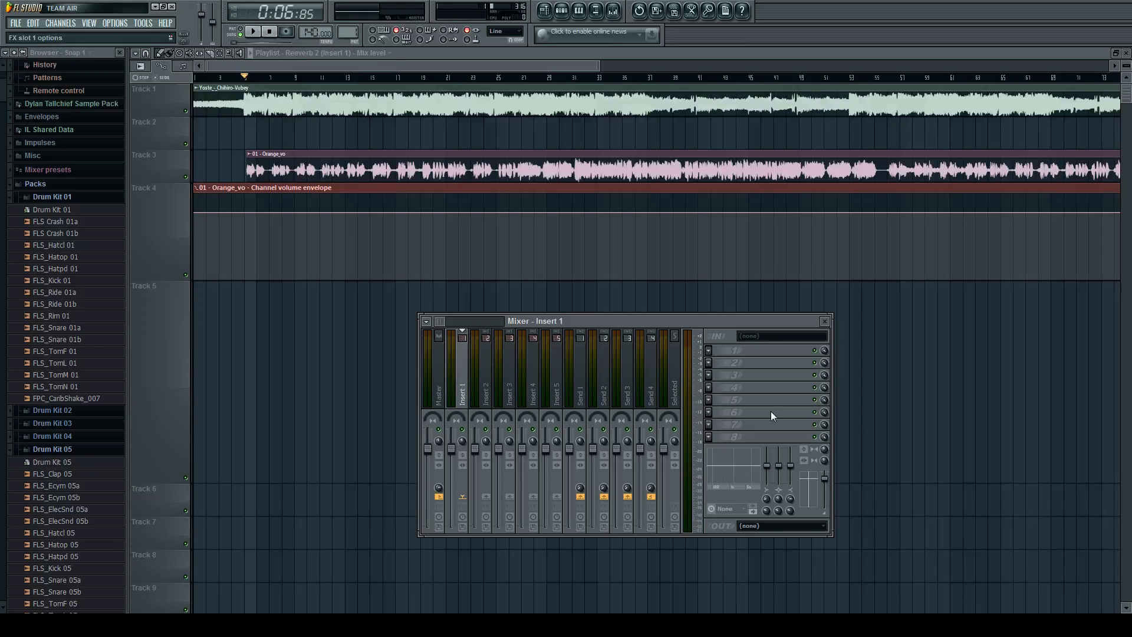
{"action": "left_click", "coordinate": [850, 465]}
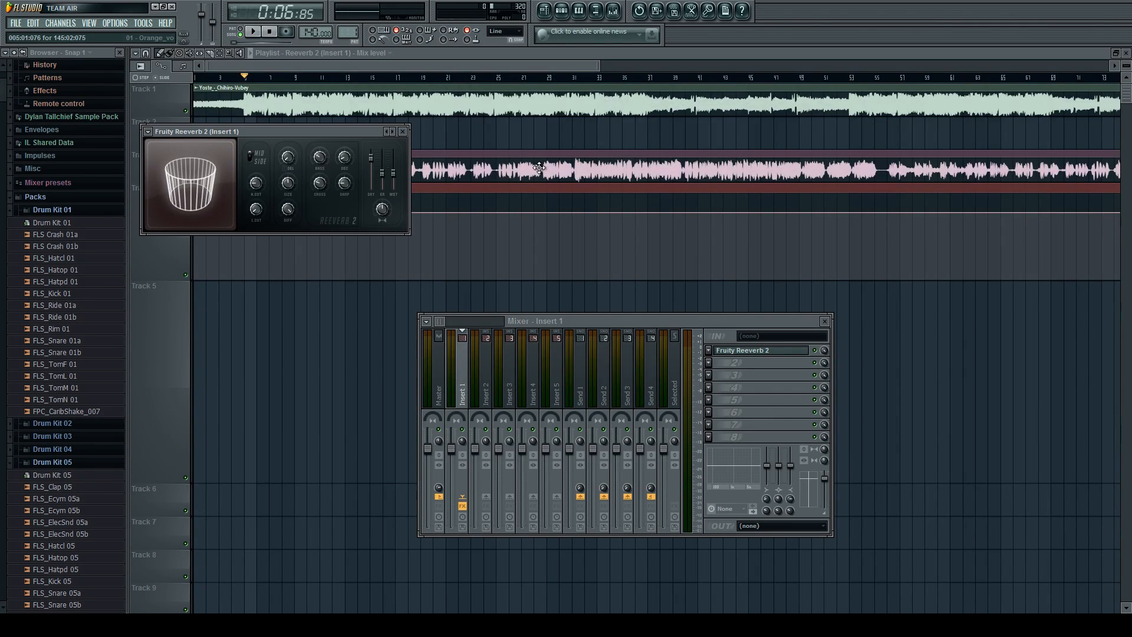
Load Fruity Delay 2 into Insert 1's second effect slot and play the mix through it.
{"action": "key", "text": "F12"}
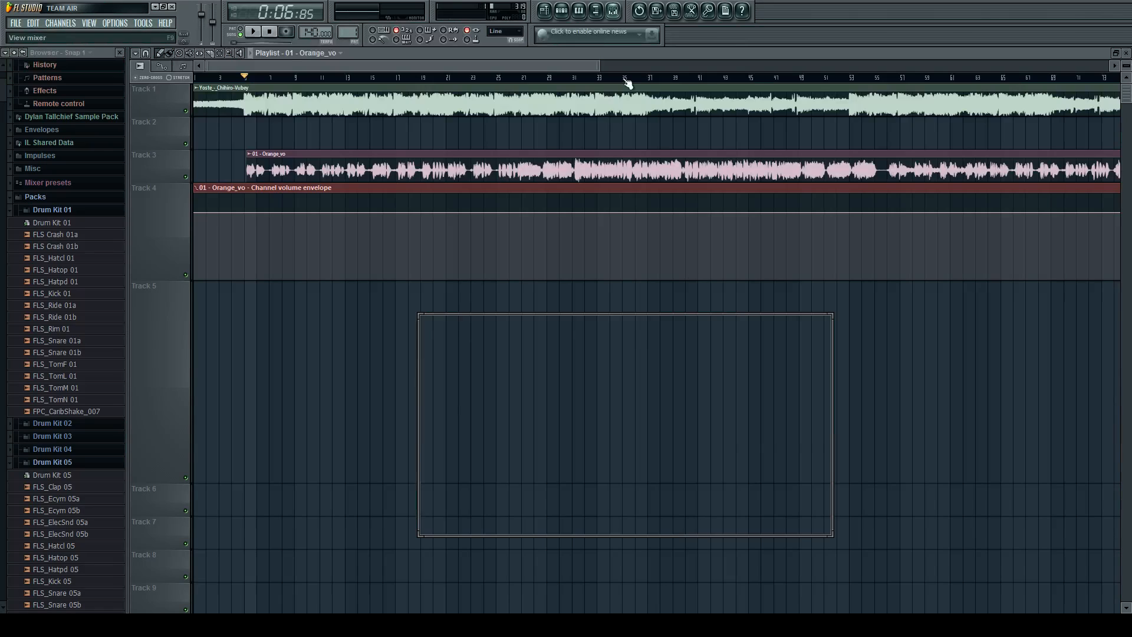
{"action": "key", "text": "F9"}
{"action": "left_click", "coordinate": [714, 366]}
{"action": "left_click", "coordinate": [850, 206]}
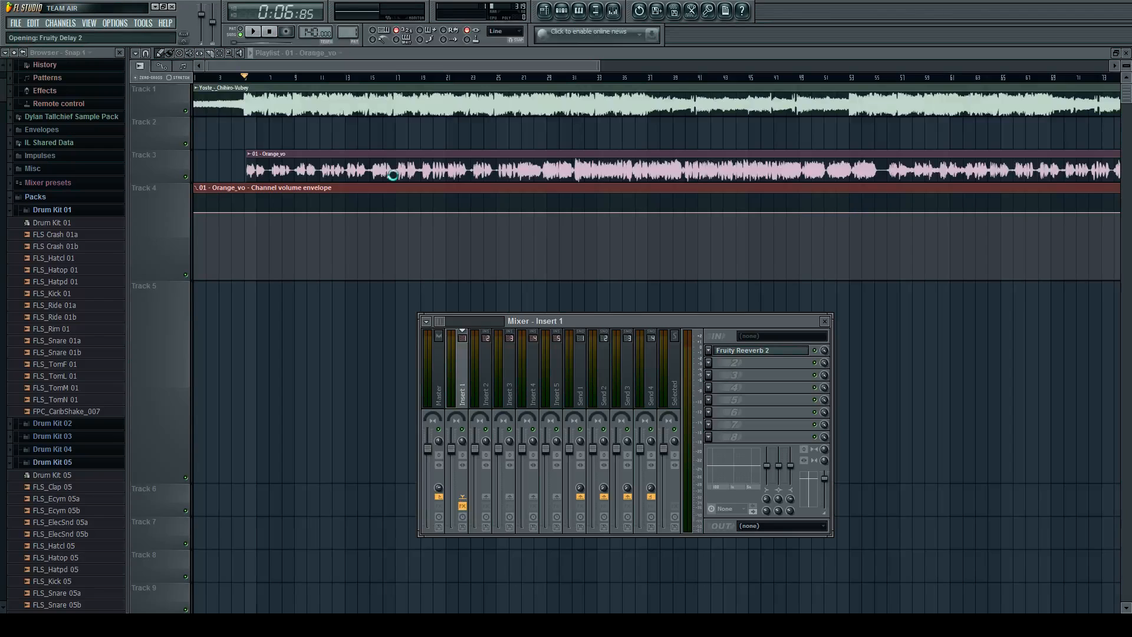
{"action": "key", "text": "space"}
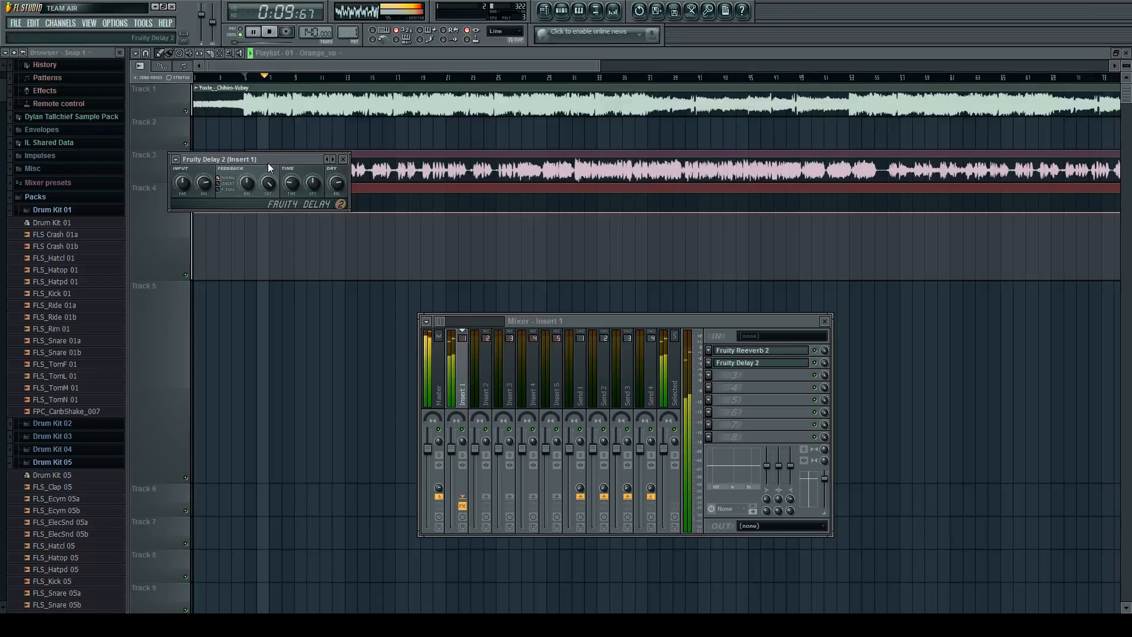
{"action": "key", "text": "space"}
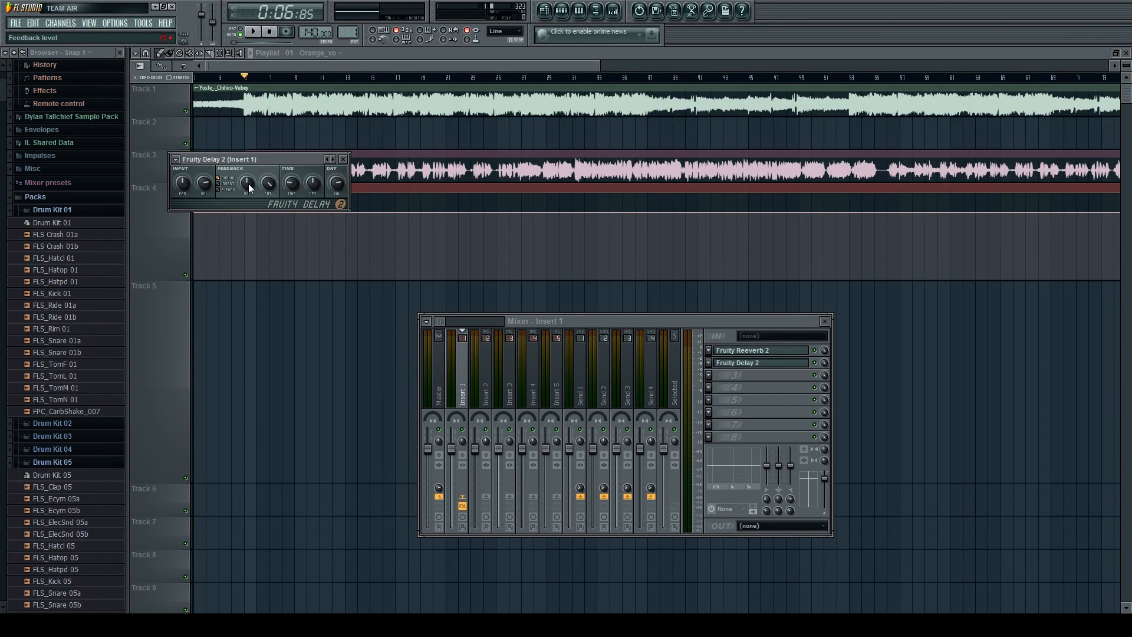
Close the Fruity Delay 2 window, reduce its mix level to 40% in Insert 1, and play the mix before and after.
{"action": "left_click", "coordinate": [345, 159]}
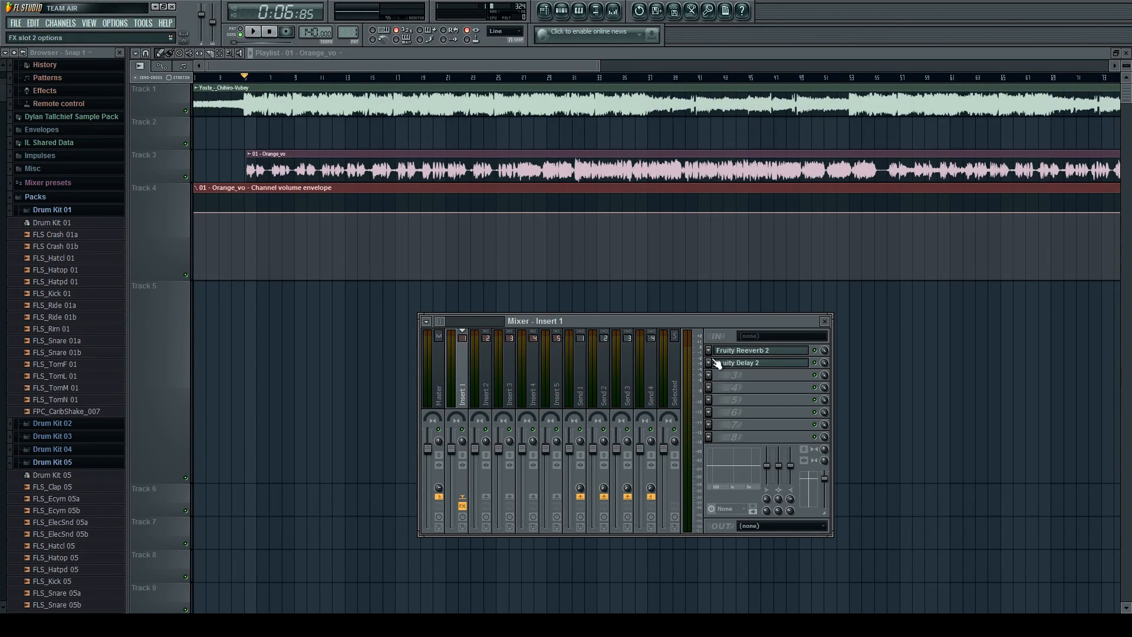
{"action": "key", "text": "space"}
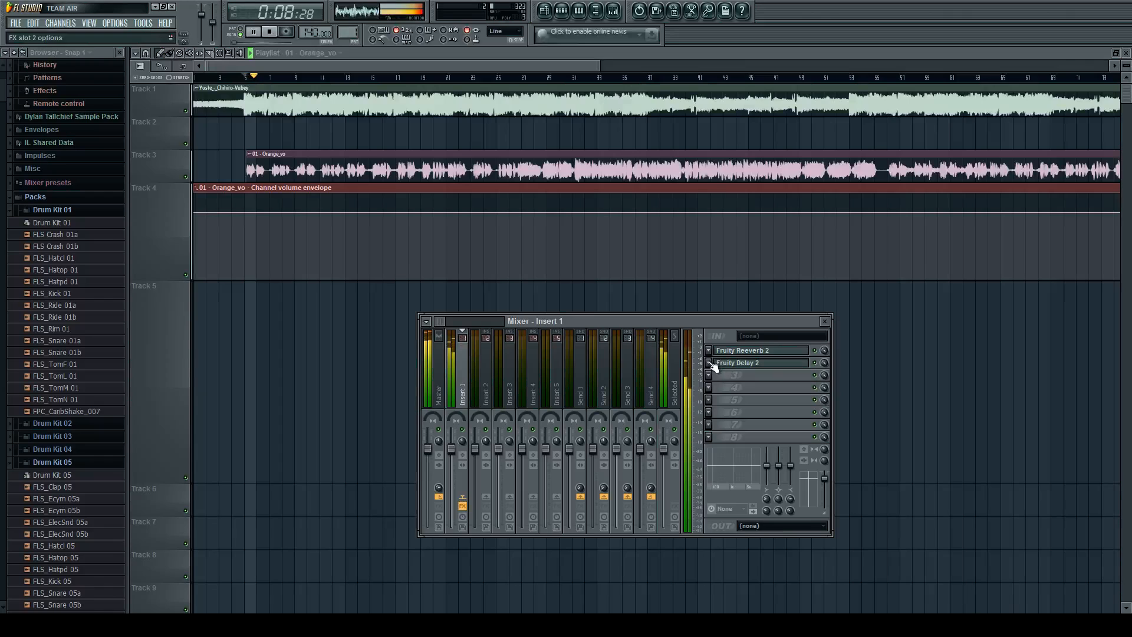
{"action": "key", "text": "space"}
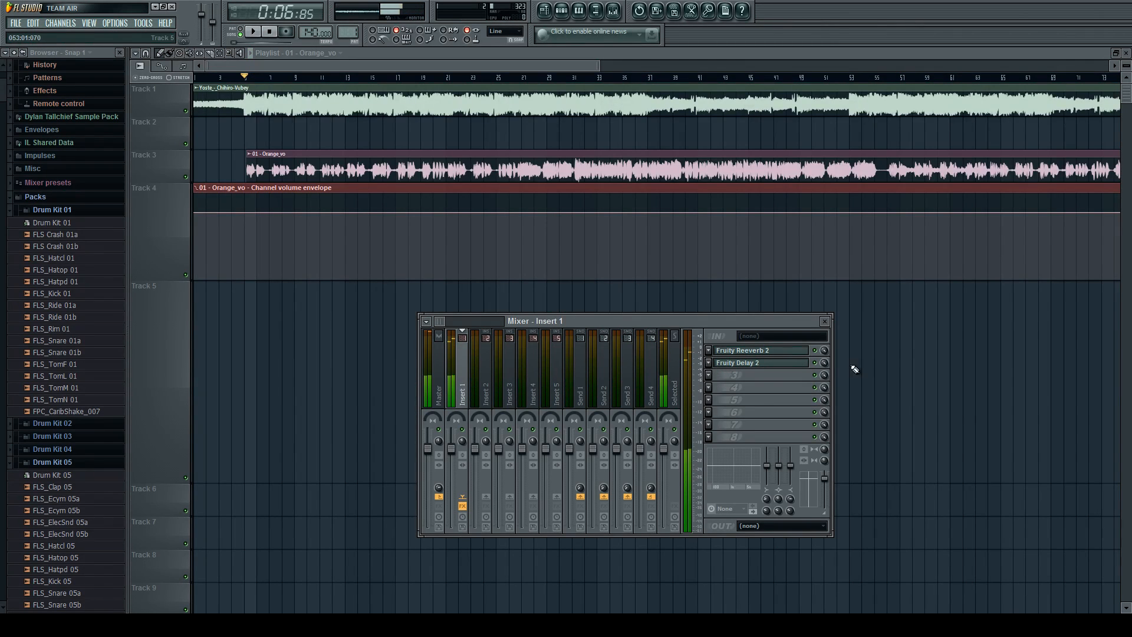
{"action": "left_click_drag", "start_coordinate": [826, 362], "coordinate": [825, 365]}
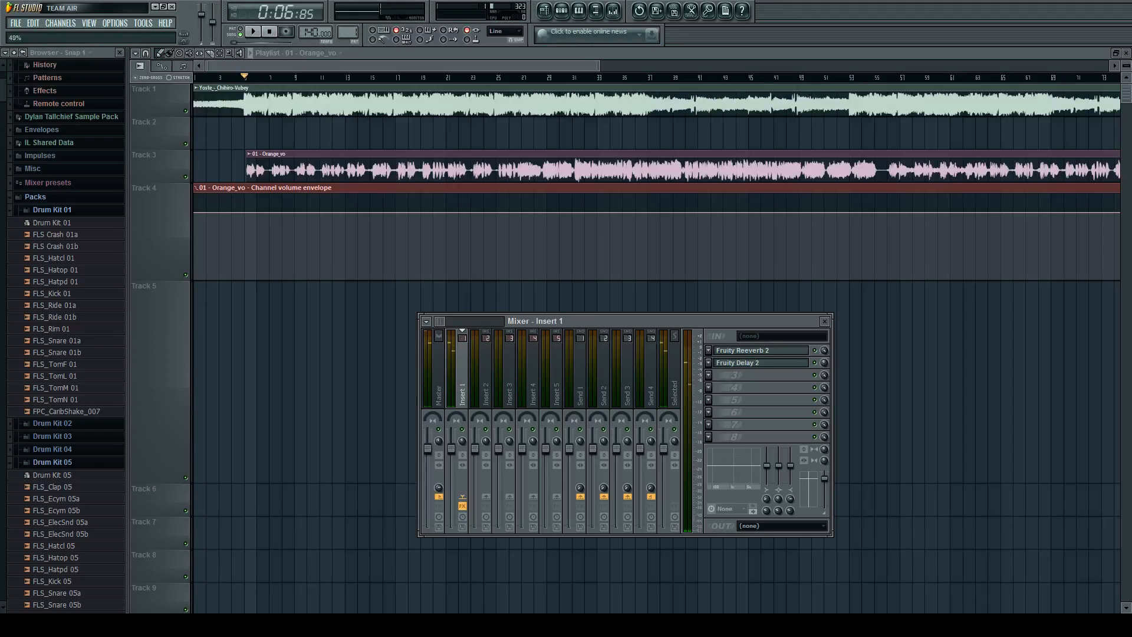
{"action": "key", "text": "space"}
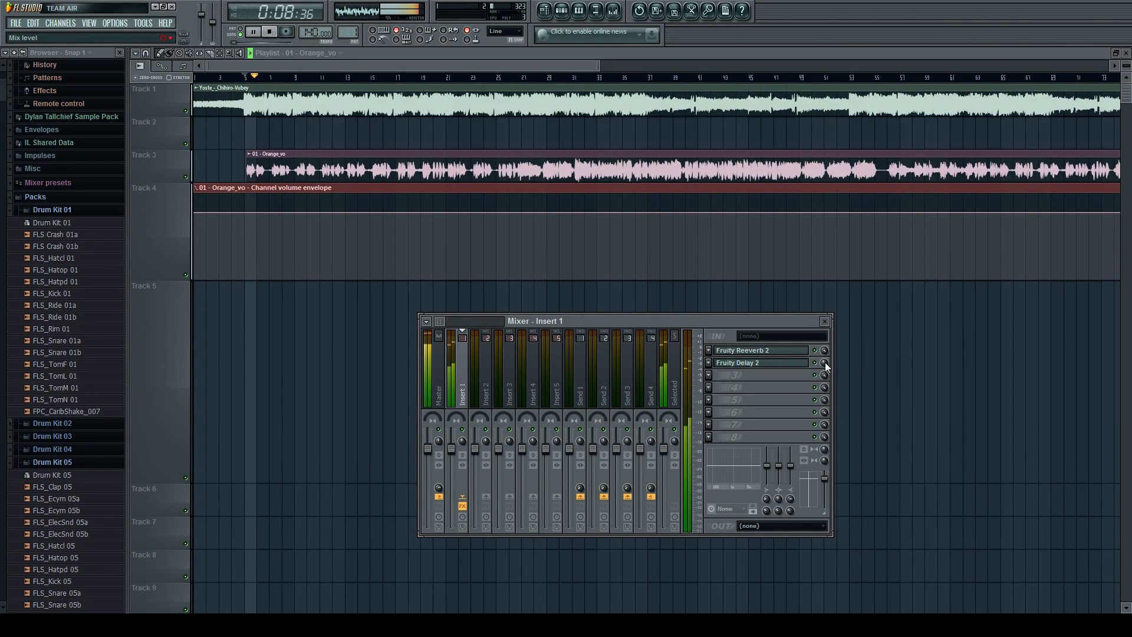
{"action": "key", "text": "space"}
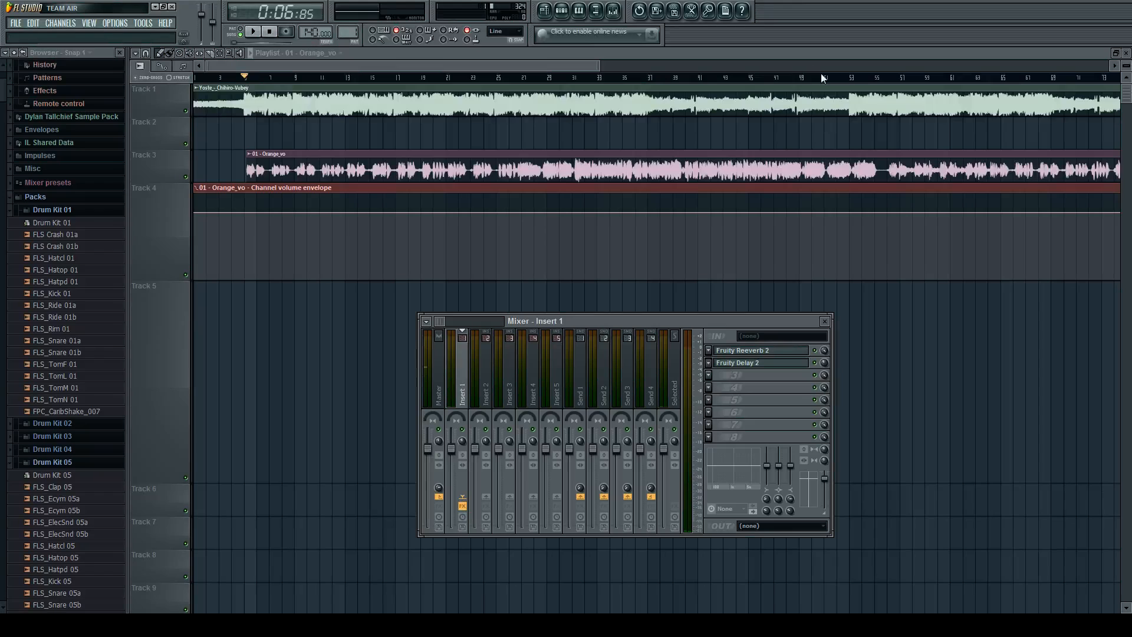
Undo the loading of Fruity Delay 2 on Insert 1, check Insert 1's effect slots, and hide the mixer.
{"action": "key", "text": "ctrl+z"}
{"action": "key", "text": "F9"}
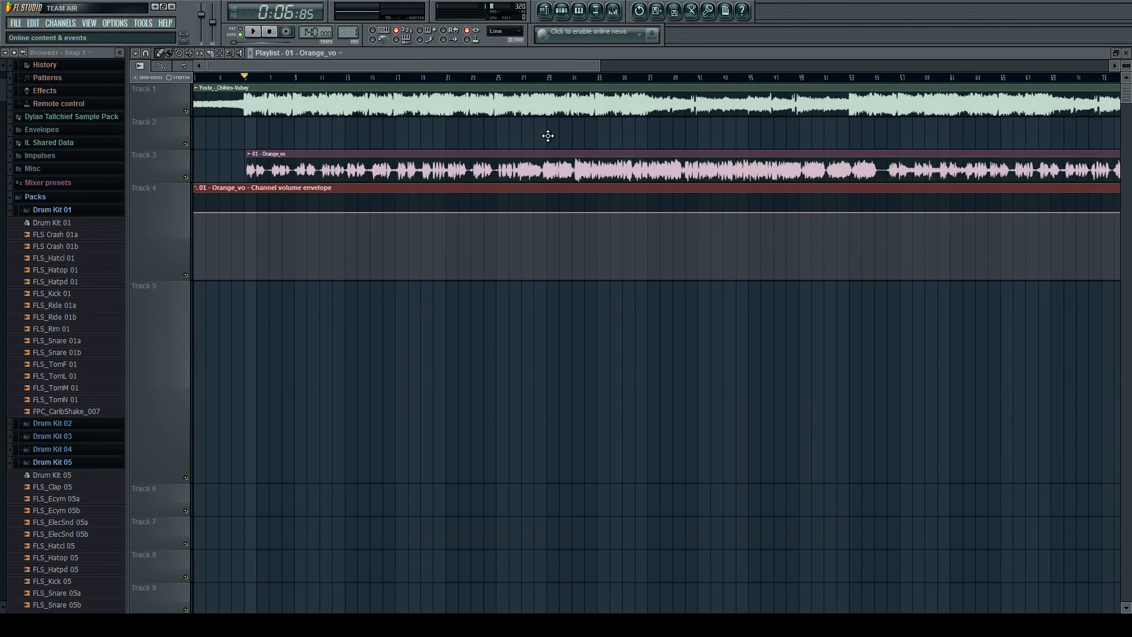
{"action": "scroll", "coordinate": [232, 146], "scroll_direction": "up", "scroll_amount": 2}
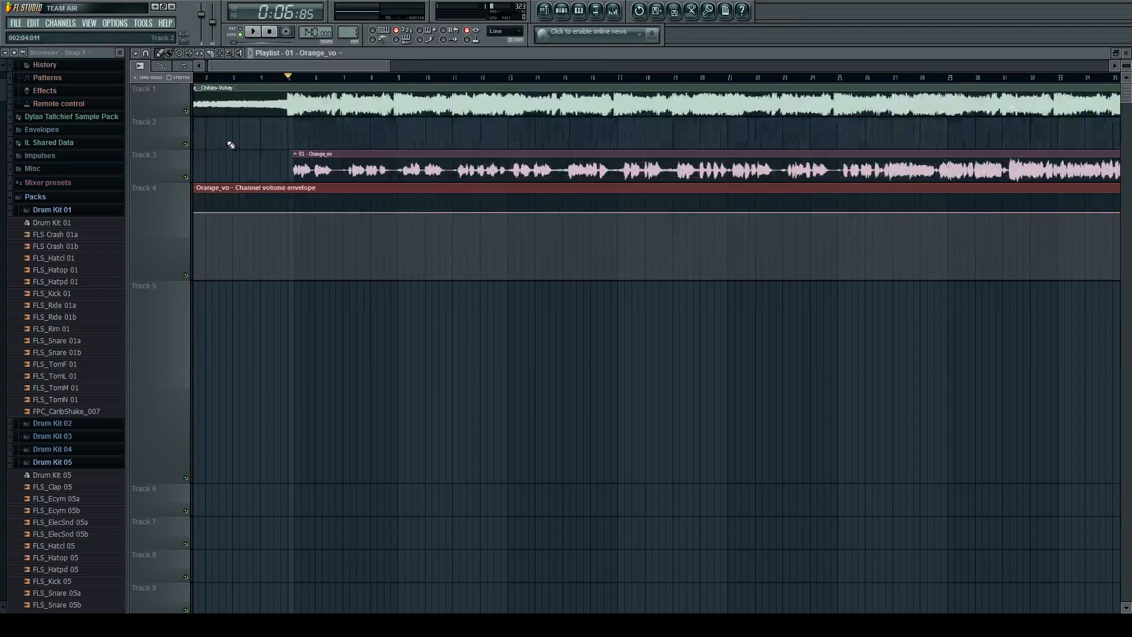
{"action": "scroll", "coordinate": [321, 199], "scroll_direction": "down", "scroll_amount": 2}
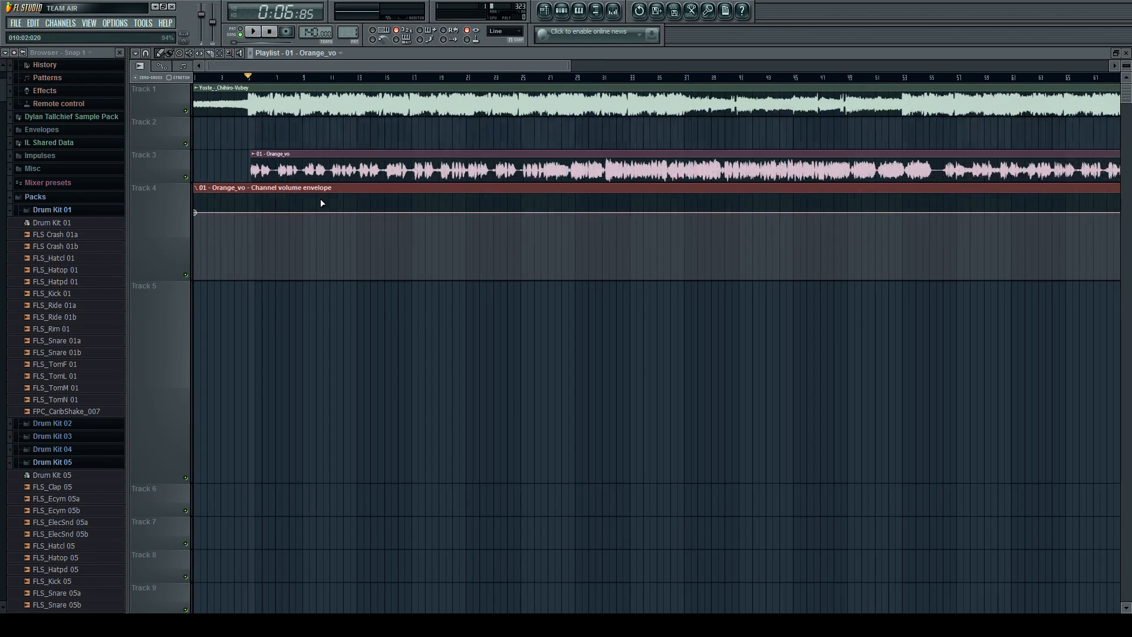
{"action": "left_click", "coordinate": [614, 13]}
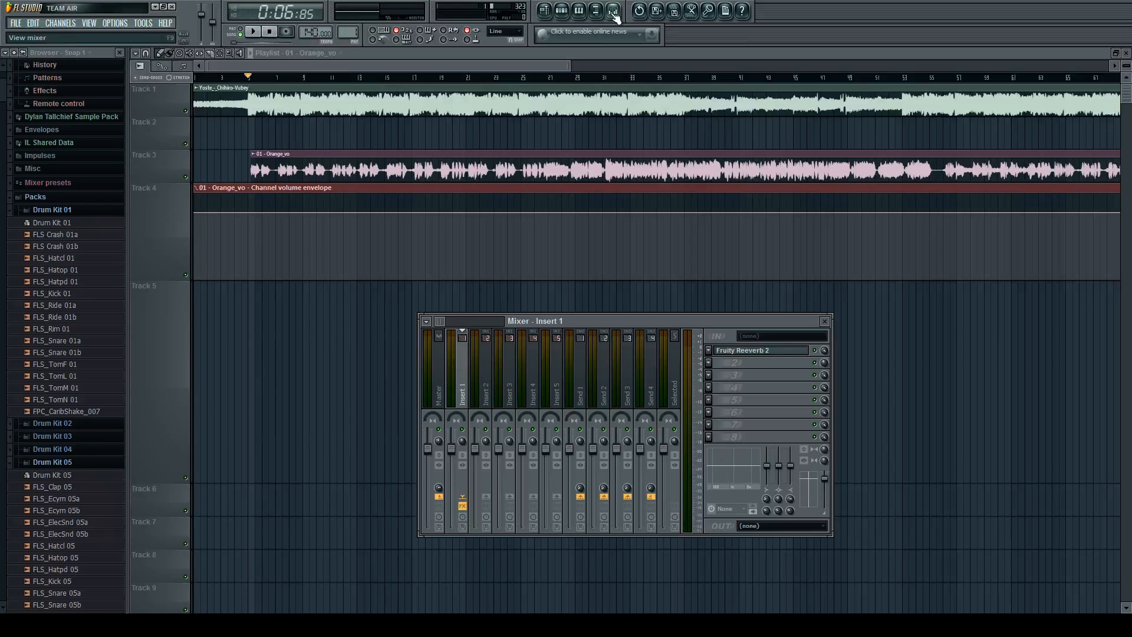
{"action": "left_click", "coordinate": [614, 13]}
Mute playlist tracks 1, 3 and 4, and shrink the heights of tracks 4 and 5.
{"action": "scroll", "coordinate": [539, 146], "scroll_direction": "down", "scroll_amount": 1}
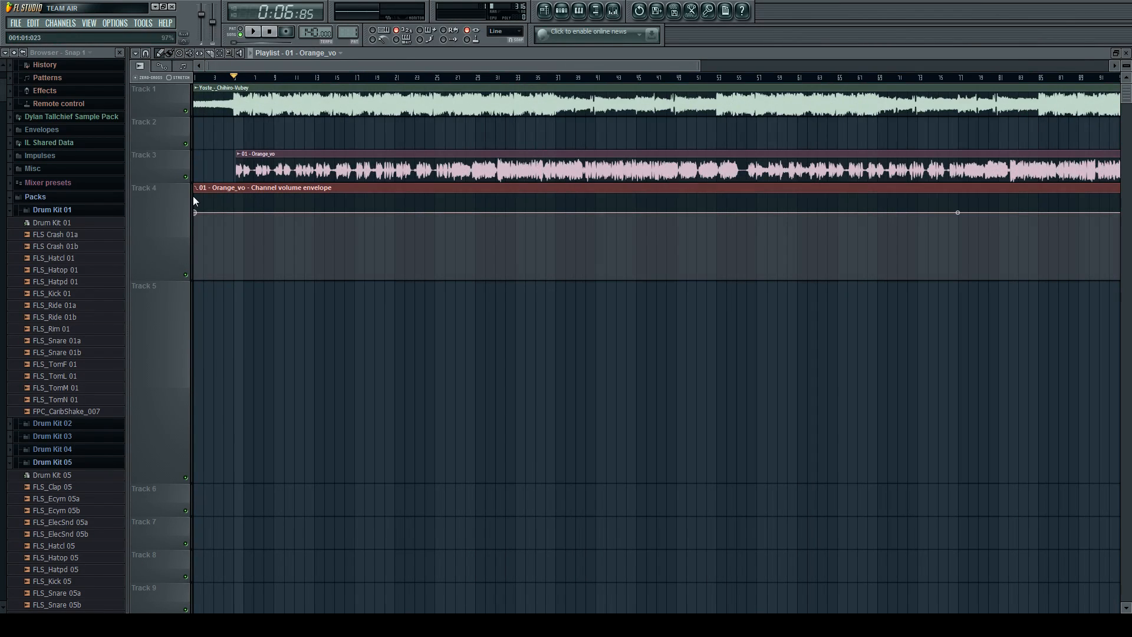
{"action": "left_click", "coordinate": [185, 177]}
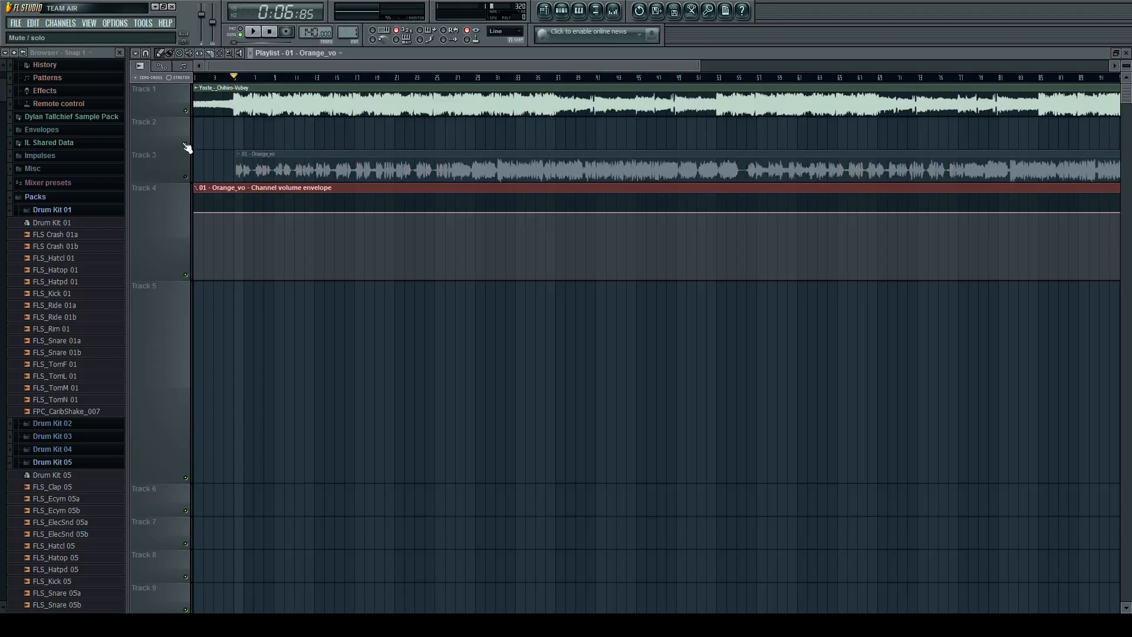
{"action": "left_click", "coordinate": [186, 111]}
{"action": "left_click", "coordinate": [185, 275]}
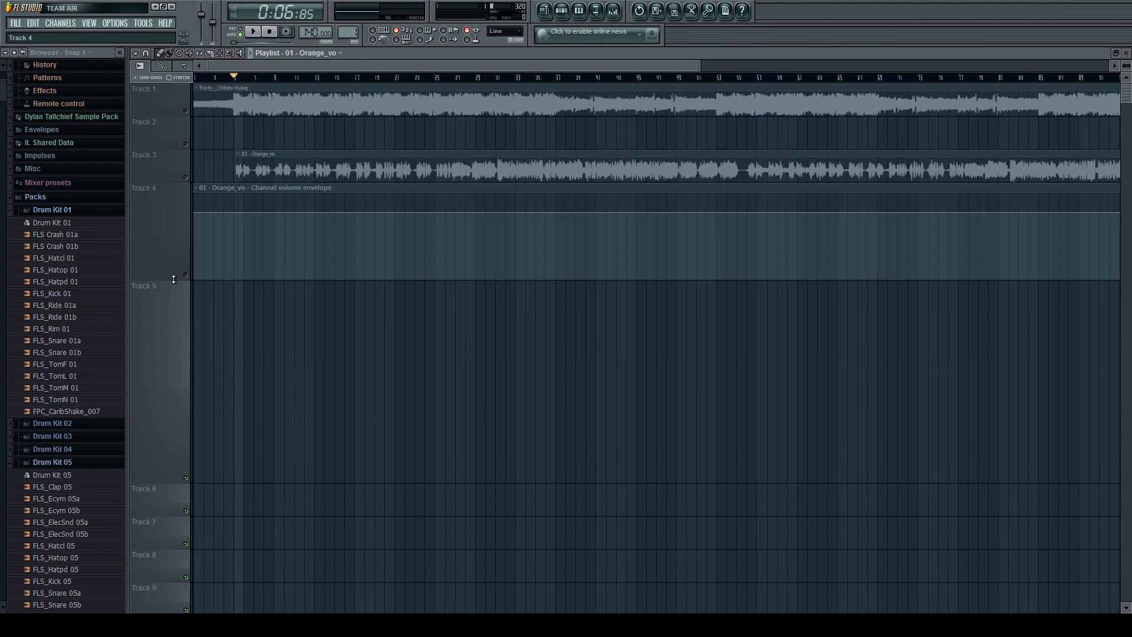
{"action": "left_click_drag", "start_coordinate": [173, 279], "coordinate": [179, 214]}
{"action": "left_click_drag", "start_coordinate": [150, 419], "coordinate": [157, 245]}
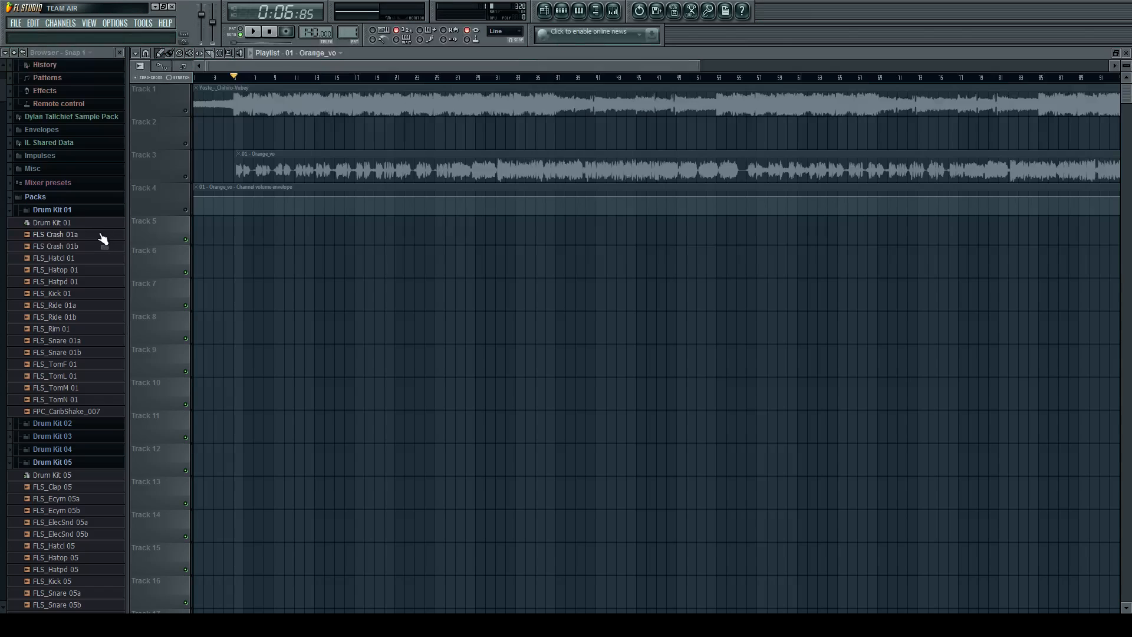
Look through the sample packs down to the Cymatics soundpack folders and bring the playlist back to Track 1.
{"action": "scroll", "coordinate": [100, 242], "scroll_direction": "down", "scroll_amount": 8}
{"action": "left_click", "coordinate": [95, 287]}
{"action": "scroll", "coordinate": [96, 287], "scroll_direction": "down", "scroll_amount": 8}
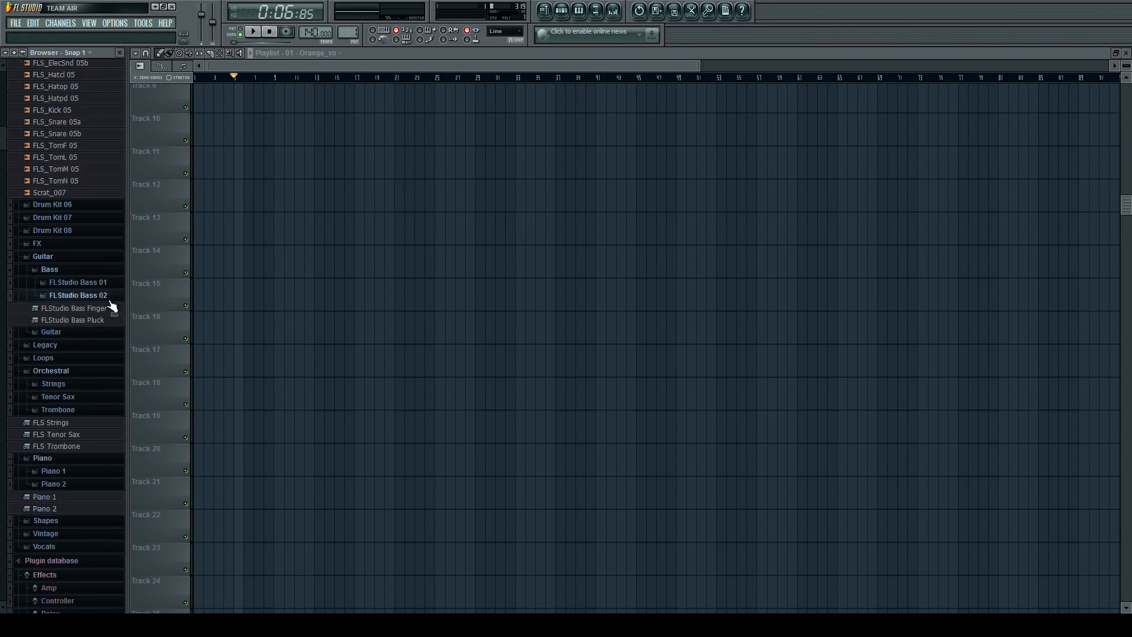
{"action": "scroll", "coordinate": [112, 306], "scroll_direction": "down", "scroll_amount": 20}
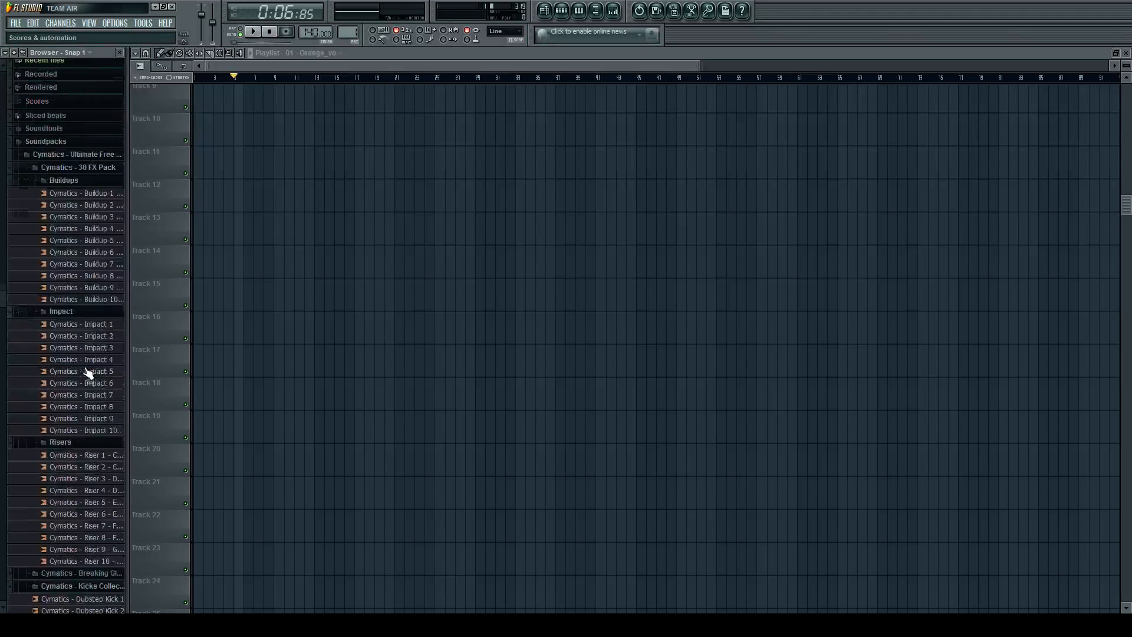
{"action": "scroll", "coordinate": [375, 322], "scroll_direction": "up", "scroll_amount": 4}
{"action": "left_click", "coordinate": [452, 67]}
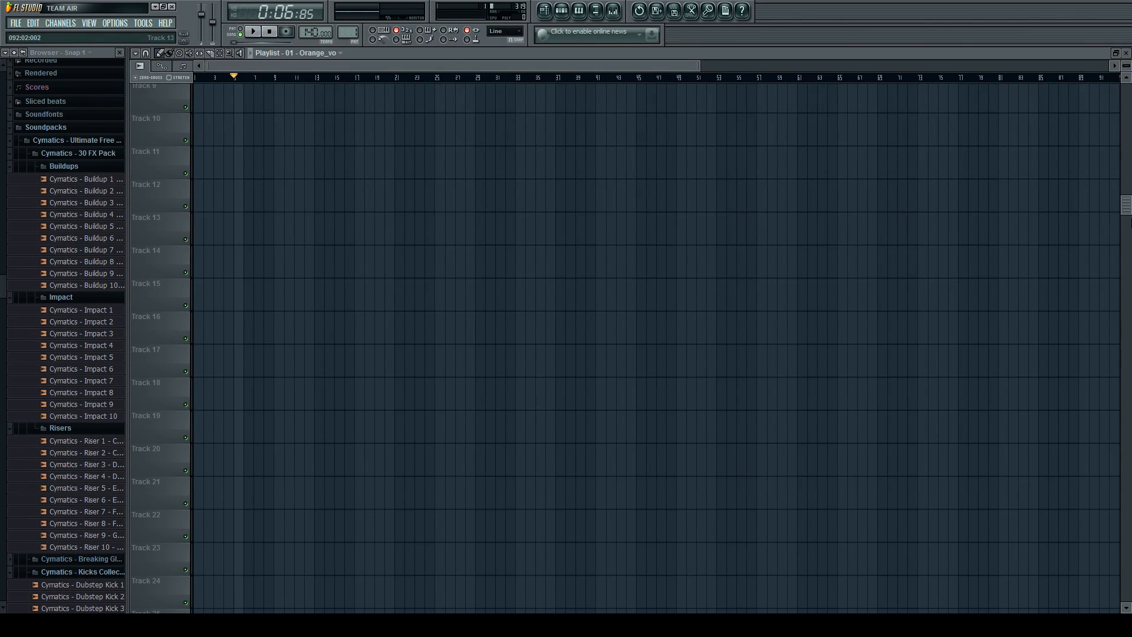
{"action": "left_click_drag", "start_coordinate": [1125, 201], "coordinate": [1125, 91]}
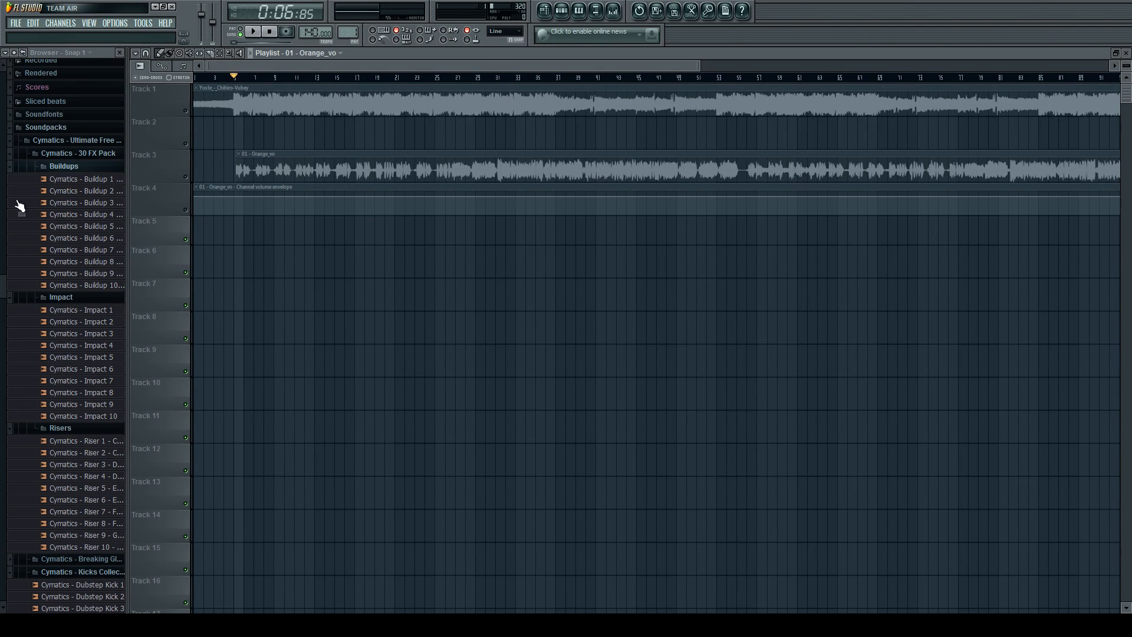
Audition house kicks from the Cymatics kicks collection, up to House Kick 7.
{"action": "left_click", "coordinate": [69, 383]}
{"action": "scroll", "coordinate": [71, 354], "scroll_direction": "down", "scroll_amount": 10}
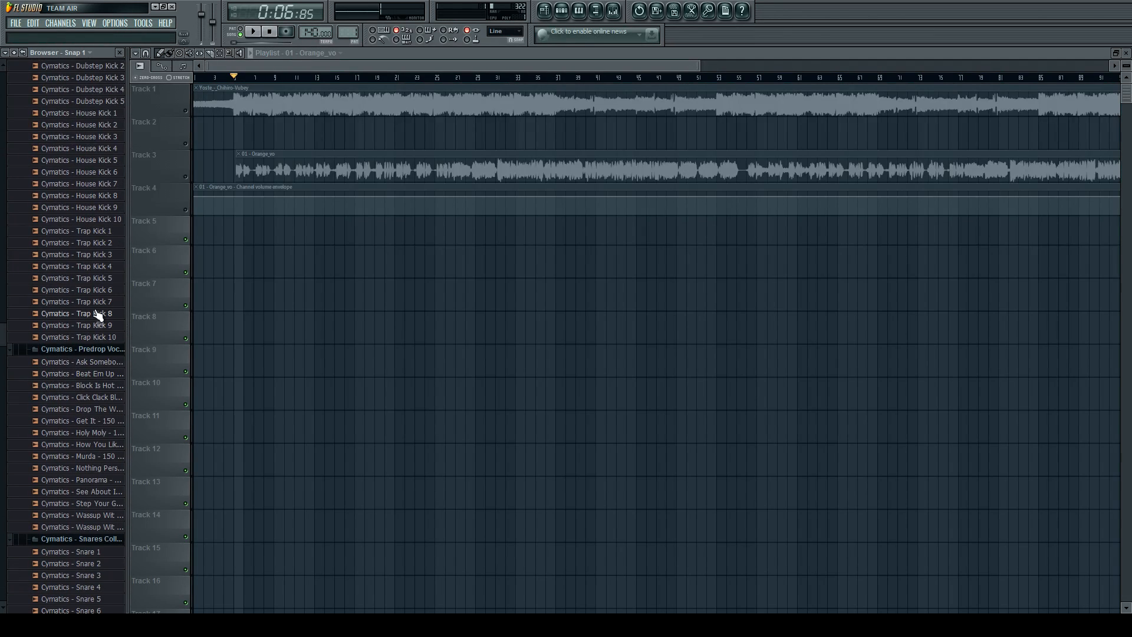
{"action": "scroll", "coordinate": [97, 313], "scroll_direction": "up", "scroll_amount": 1}
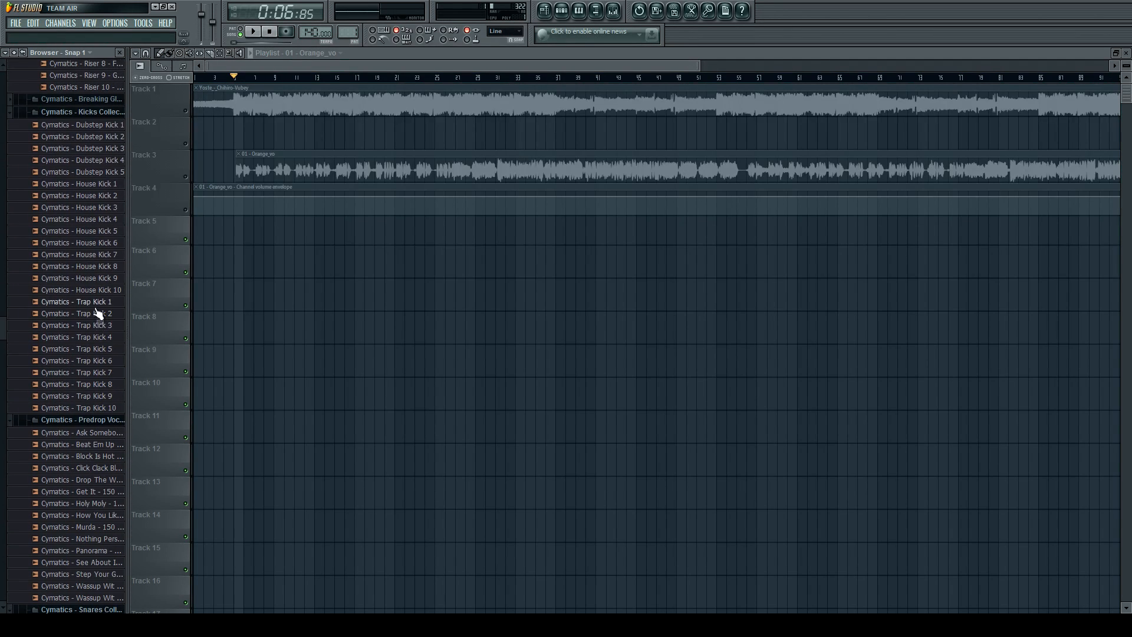
{"action": "left_click", "coordinate": [87, 233]}
{"action": "left_click", "coordinate": [86, 256]}
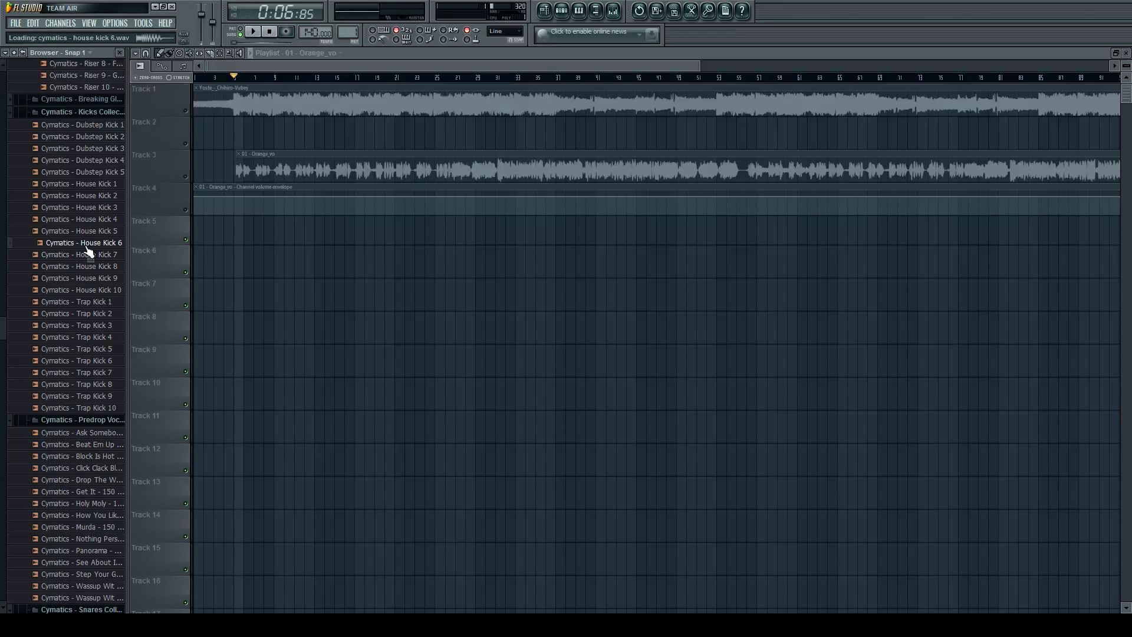
{"action": "left_click", "coordinate": [75, 256]}
Show all channels in the step sequencer, load Cymatics - House Kick 7 into the Kick channel and place a hit on step 1.
{"action": "left_click", "coordinate": [562, 10]}
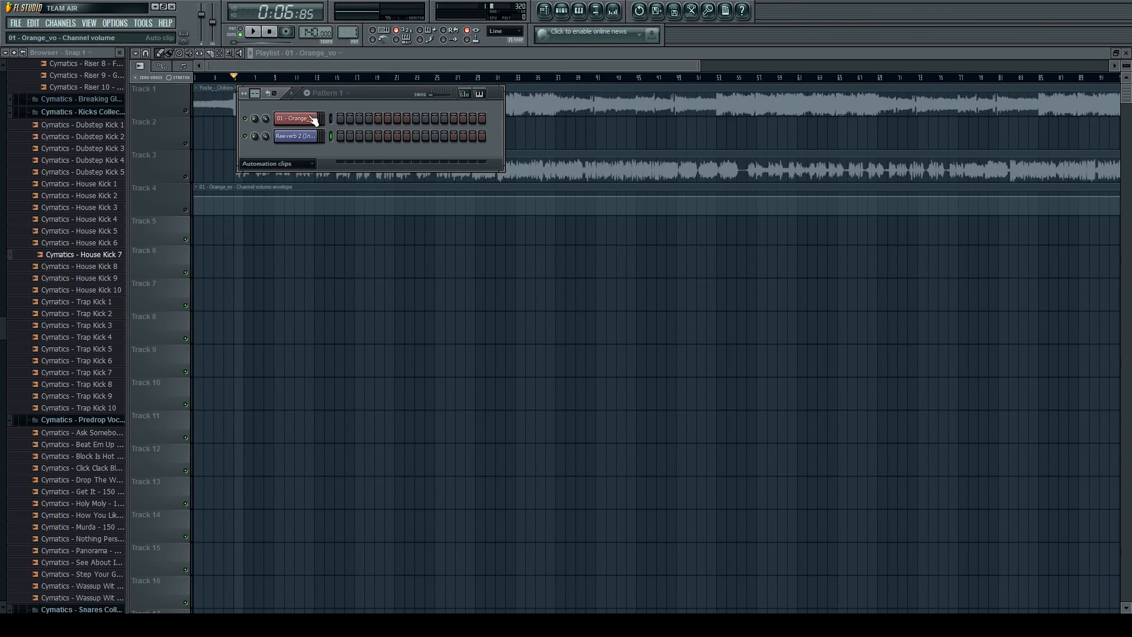
{"action": "left_click", "coordinate": [311, 168]}
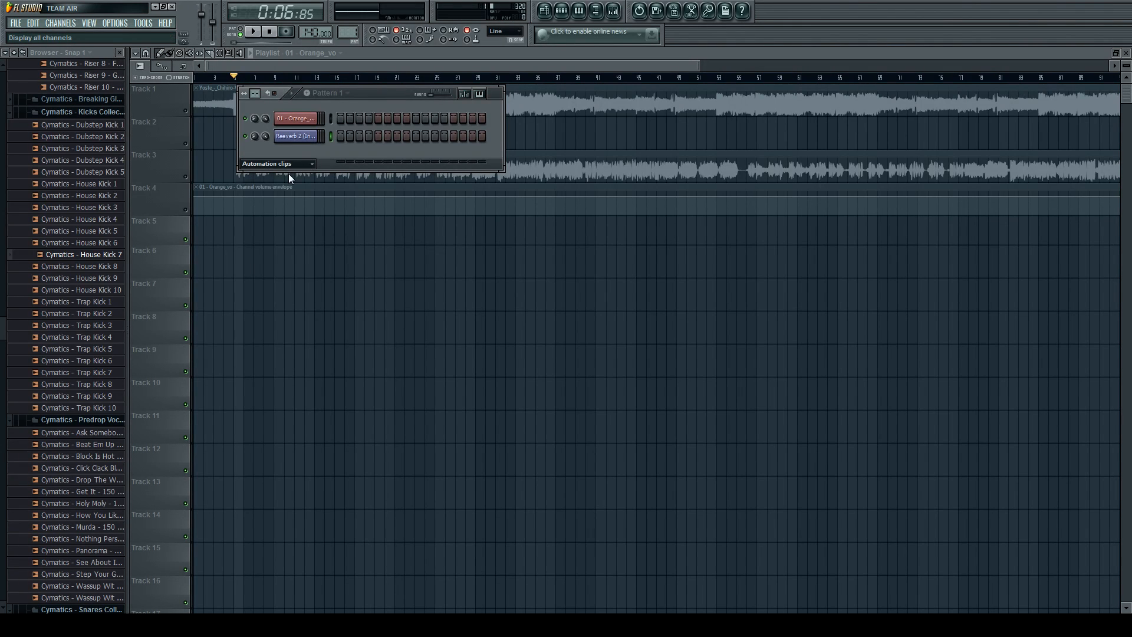
{"action": "left_click", "coordinate": [289, 173]}
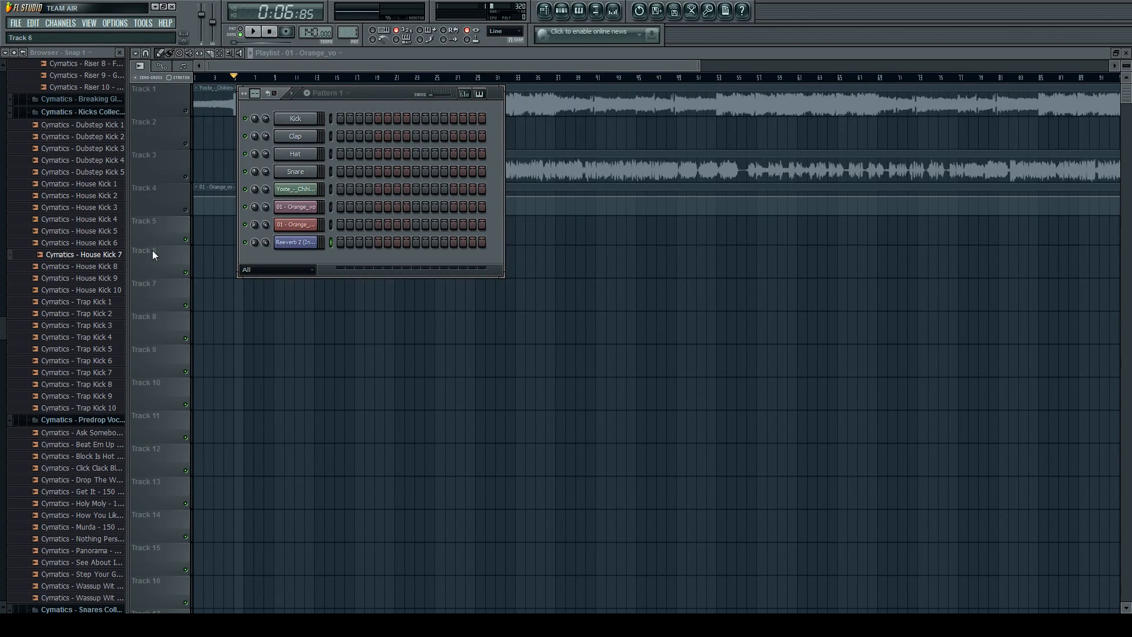
{"action": "left_click", "coordinate": [96, 258]}
{"action": "left_click_drag", "start_coordinate": [94, 260], "coordinate": [295, 121]}
{"action": "left_click", "coordinate": [339, 117]}
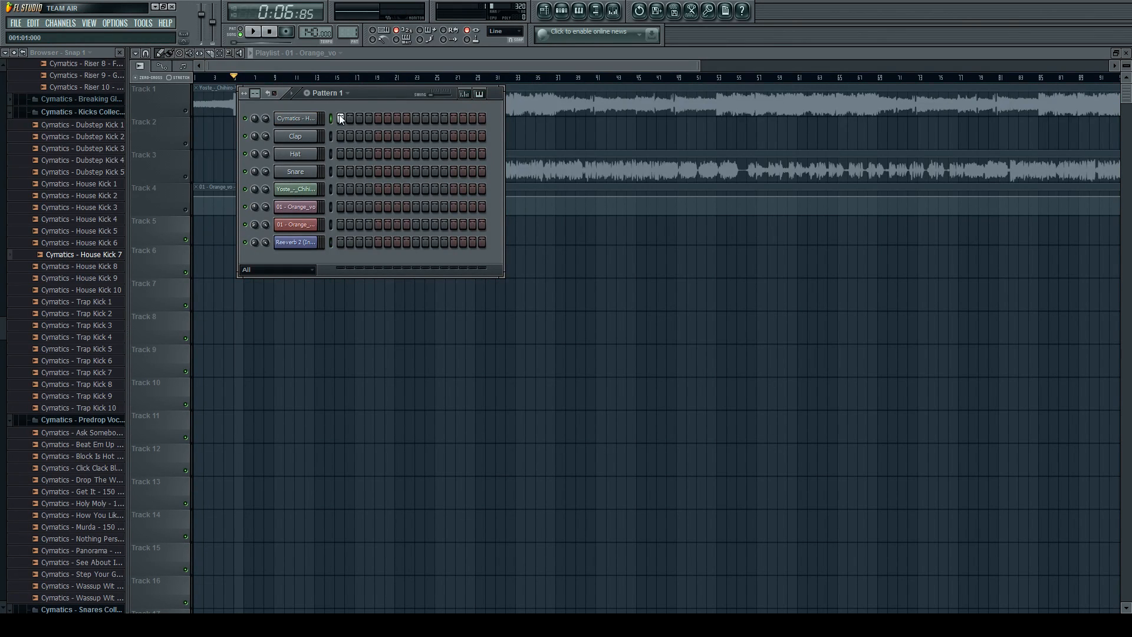
Load Cymatics - Snare 17 into the Snare channel, placing snares on steps 5 and 13 and another kick on step 11.
{"action": "left_click", "coordinate": [89, 469]}
{"action": "left_click", "coordinate": [89, 504]}
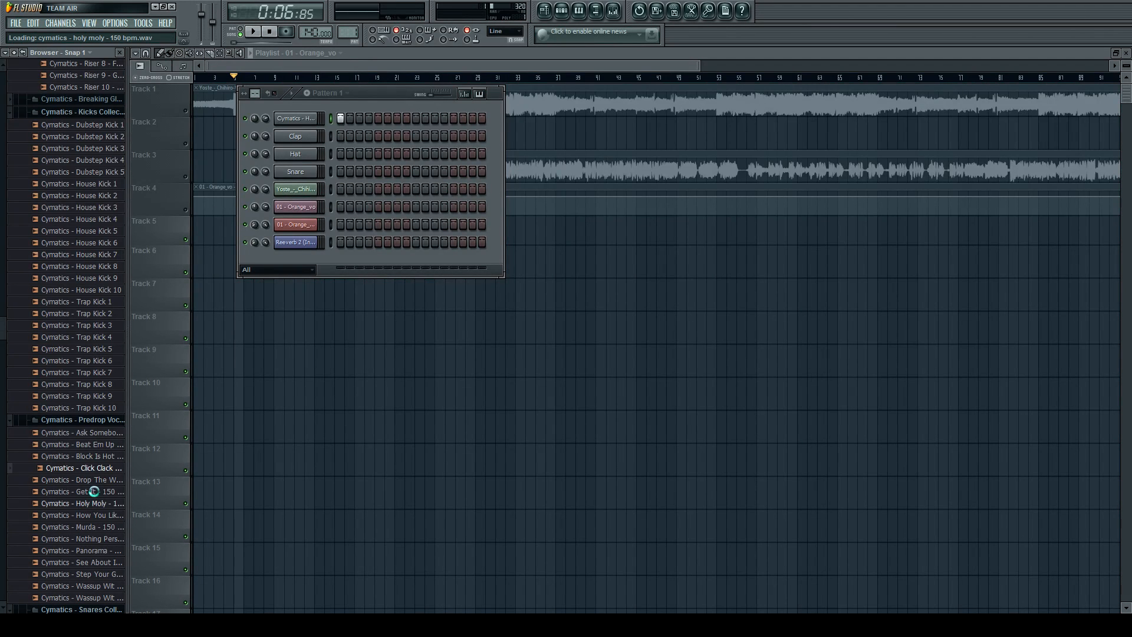
{"action": "scroll", "coordinate": [91, 496], "scroll_direction": "down", "scroll_amount": 10}
{"action": "left_click", "coordinate": [86, 411]}
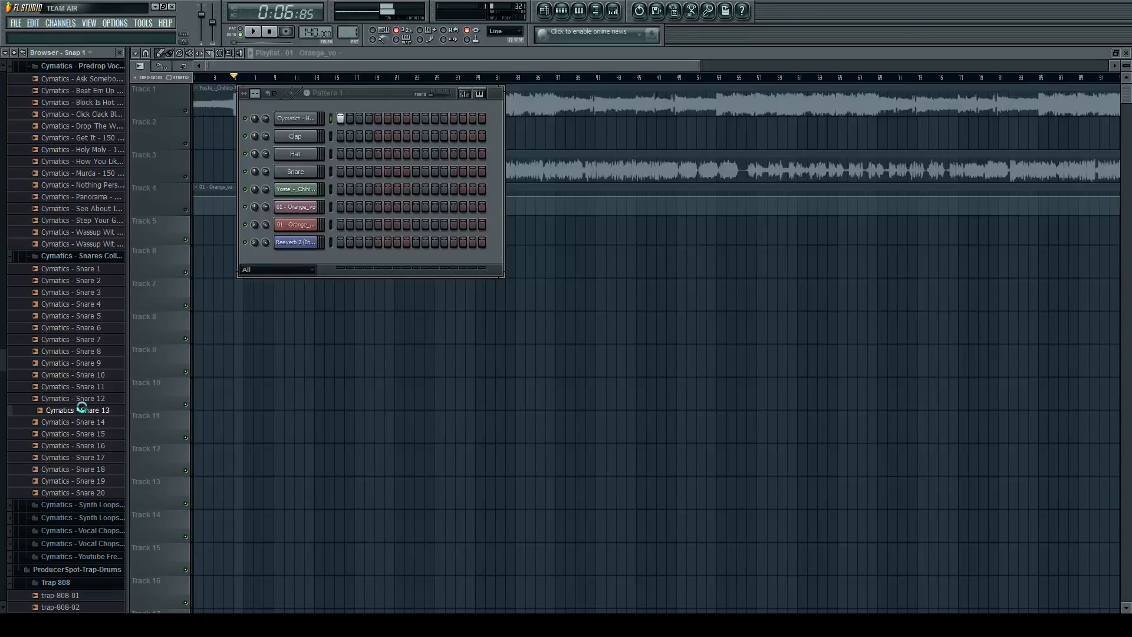
{"action": "left_click", "coordinate": [83, 434]}
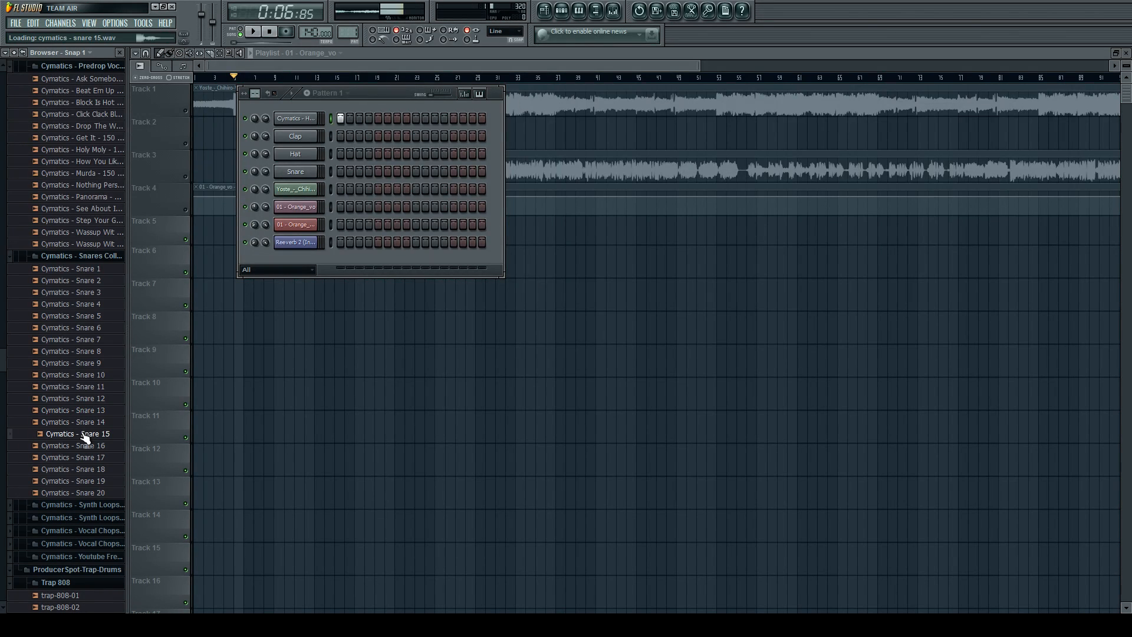
{"action": "left_click", "coordinate": [83, 458]}
{"action": "left_click_drag", "start_coordinate": [83, 464], "coordinate": [365, 171]}
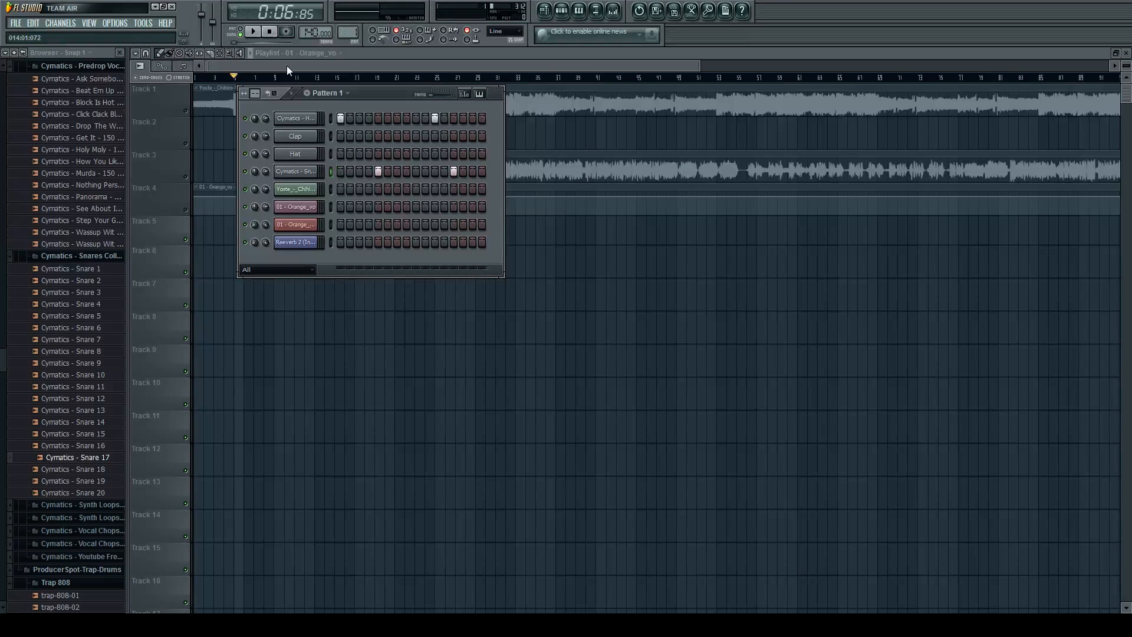
Switch playback to pattern mode and listen to the kick and snare beat of Pattern 1.
{"action": "left_click", "coordinate": [243, 32]}
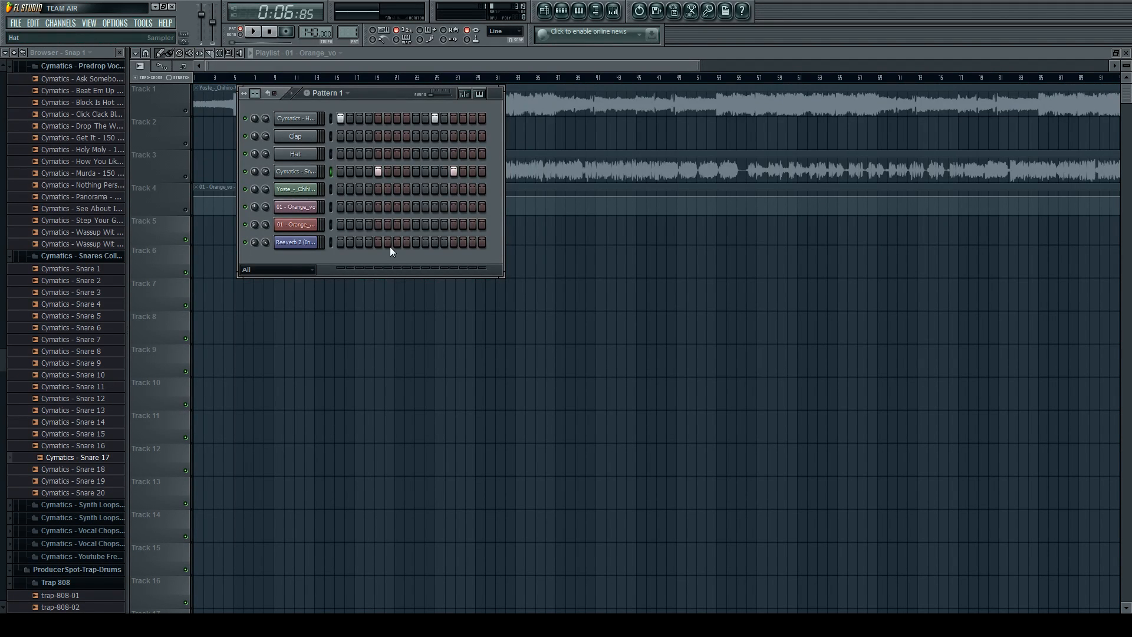
{"action": "left_click", "coordinate": [244, 36]}
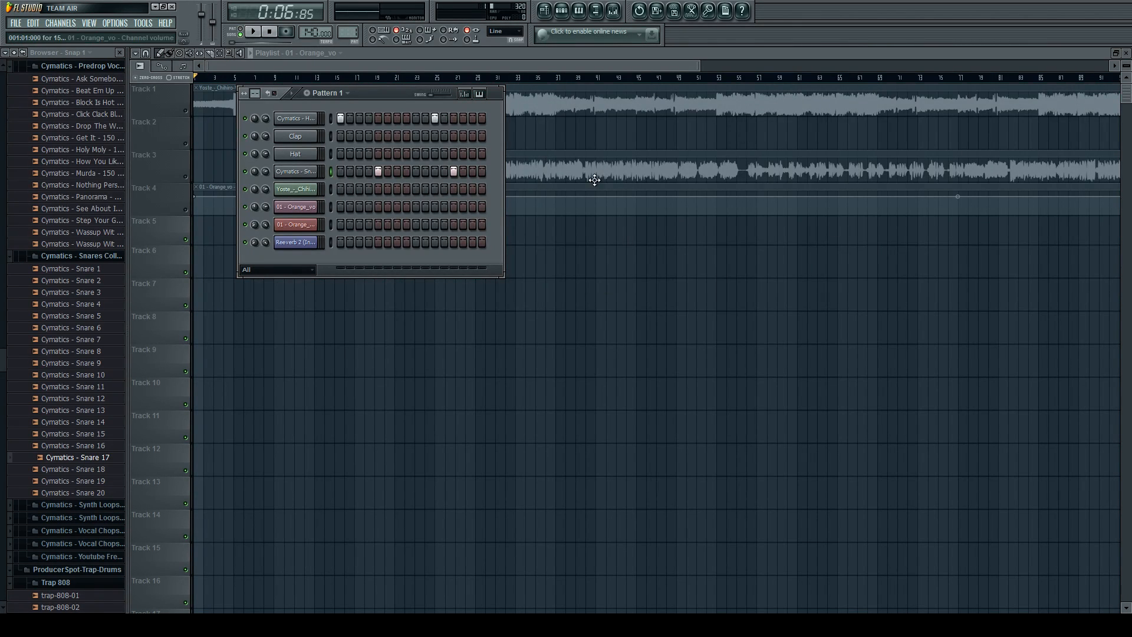
{"action": "left_click", "coordinate": [241, 31]}
{"action": "key", "text": "space"}
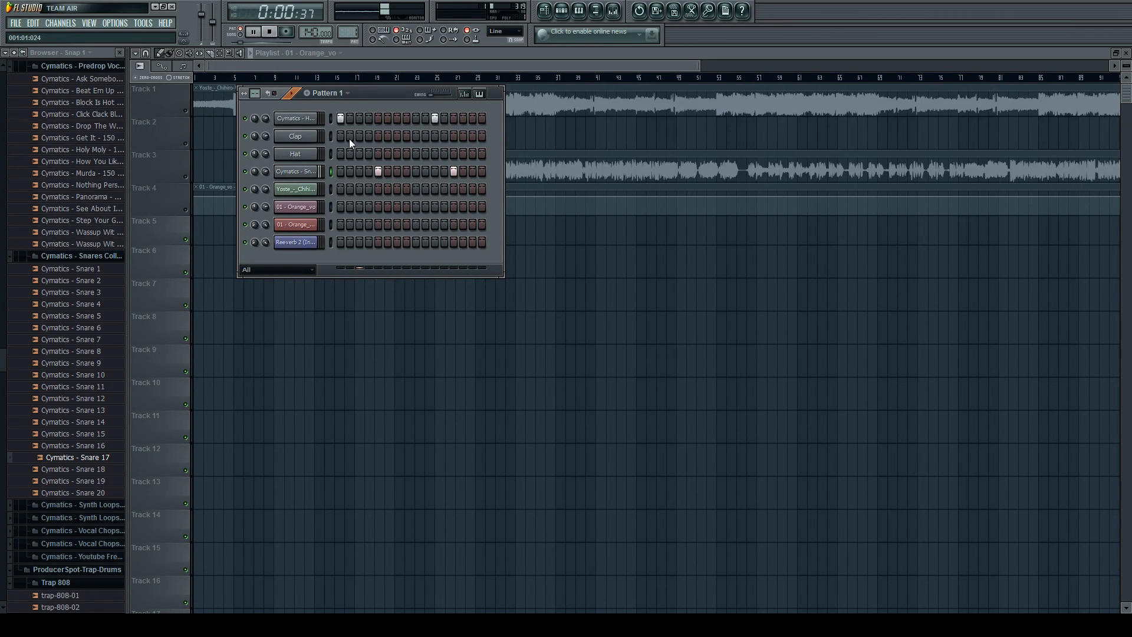
{"action": "key", "text": "space"}
{"action": "key", "text": "space"}
{"action": "key", "text": "space"}
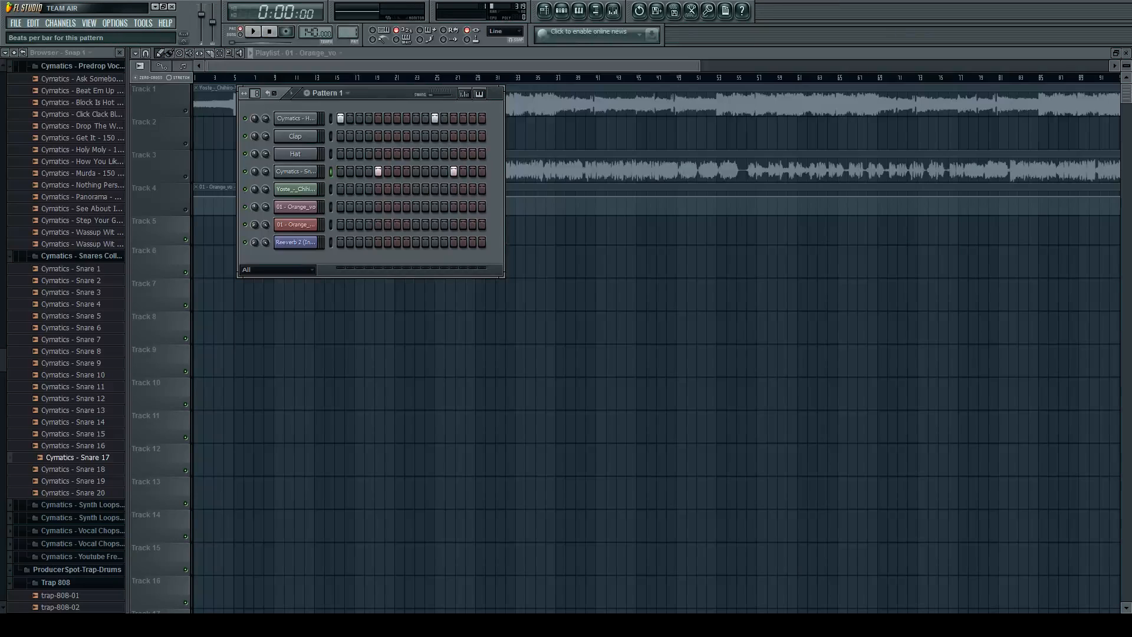
Lengthen Pattern 1 to 32 steps and play it.
{"action": "left_click_drag", "start_coordinate": [255, 94], "coordinate": [255, 87]}
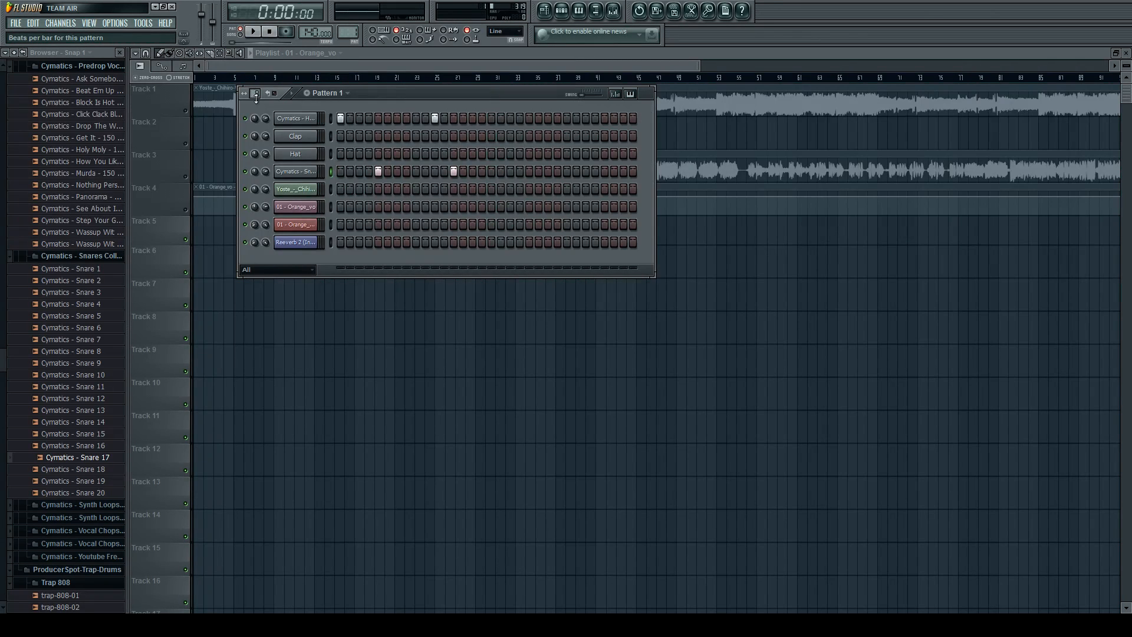
{"action": "key", "text": "space"}
Add kicks on steps 15, 17 and 25 and snares on steps 19 and 27, playing the pattern to check it.
{"action": "key", "text": "space"}
{"action": "left_click", "coordinate": [493, 117]}
{"action": "key", "text": "space"}
{"action": "left_click", "coordinate": [601, 169]}
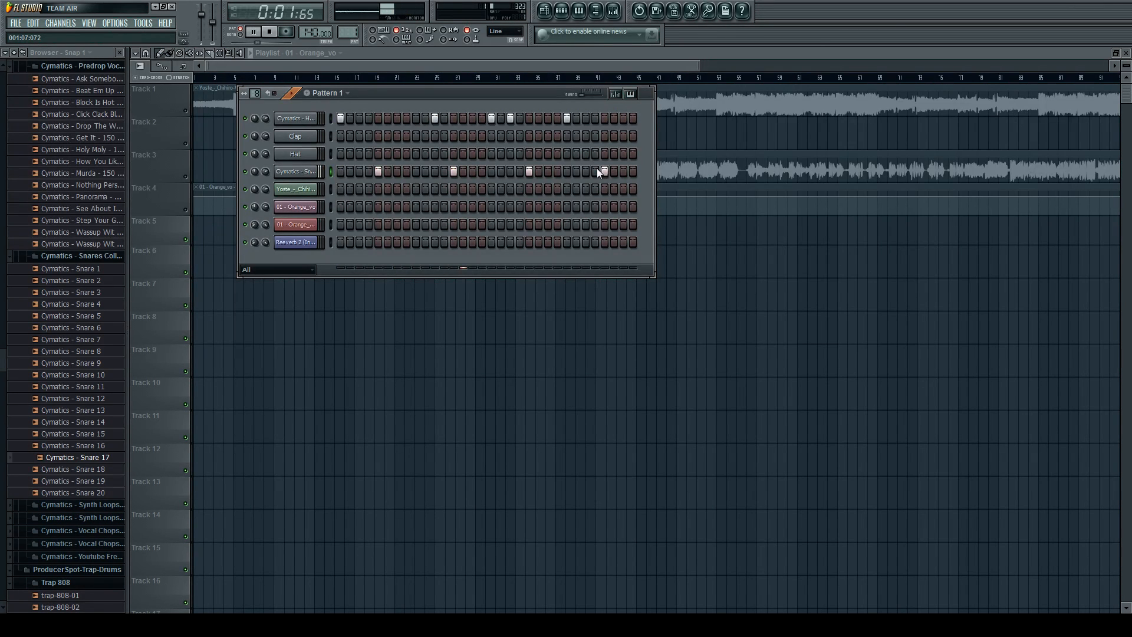
{"action": "key", "text": "space"}
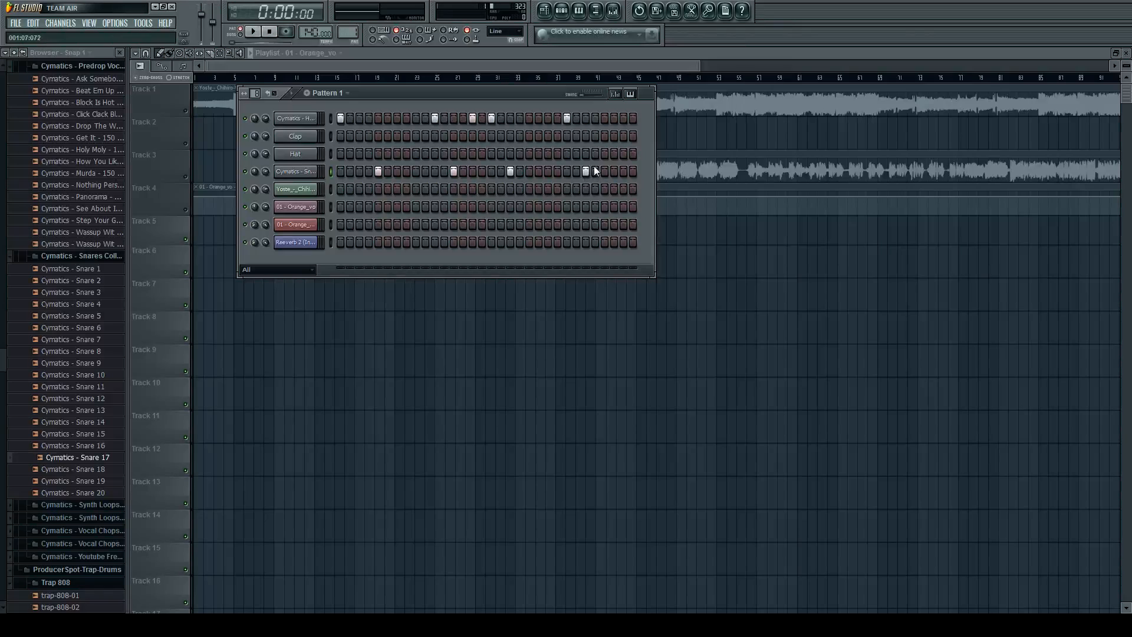
{"action": "key", "text": "space"}
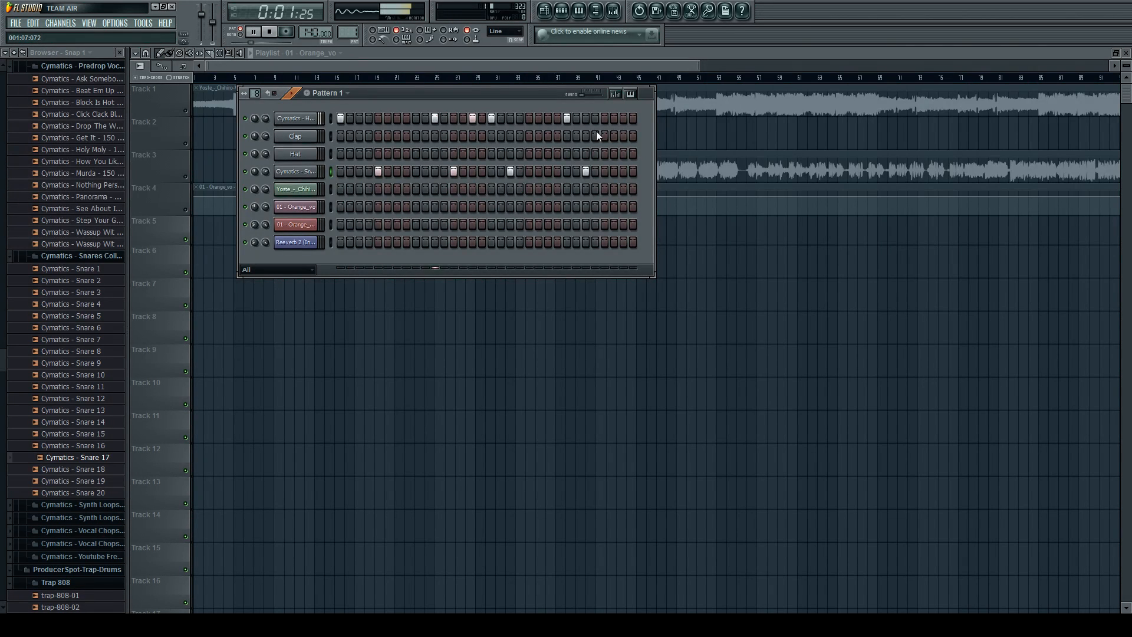
Stop playback, remove the notes after step 13 from Pattern 1, and shorten the pattern to 16 steps.
{"action": "key", "text": "space"}
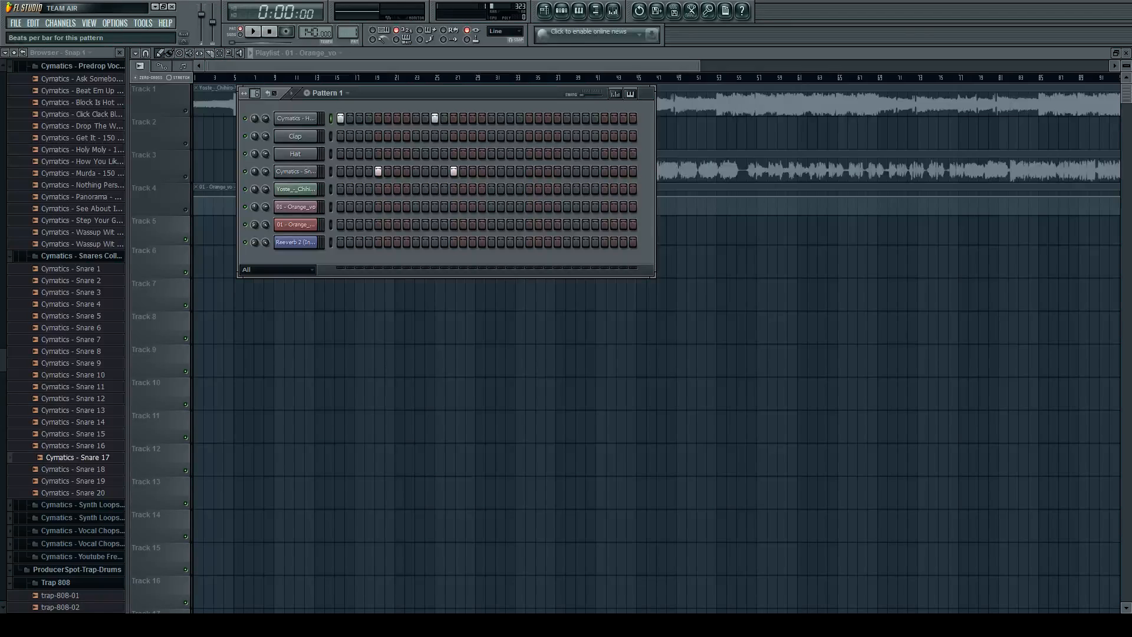
{"action": "left_click_drag", "start_coordinate": [255, 93], "coordinate": [254, 104]}
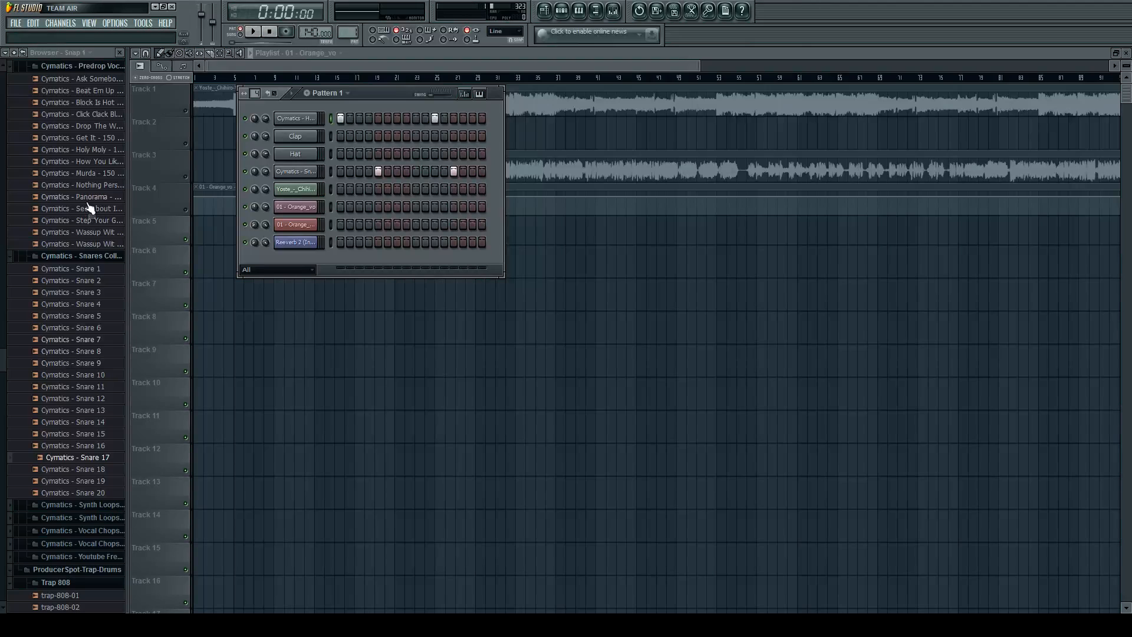
Preview Cymatics - Snare 12 and look through the sample folders from the trap 808s up to the 30 FX Pack.
{"action": "left_click", "coordinate": [66, 400]}
{"action": "scroll", "coordinate": [66, 407], "scroll_direction": "down", "scroll_amount": 8}
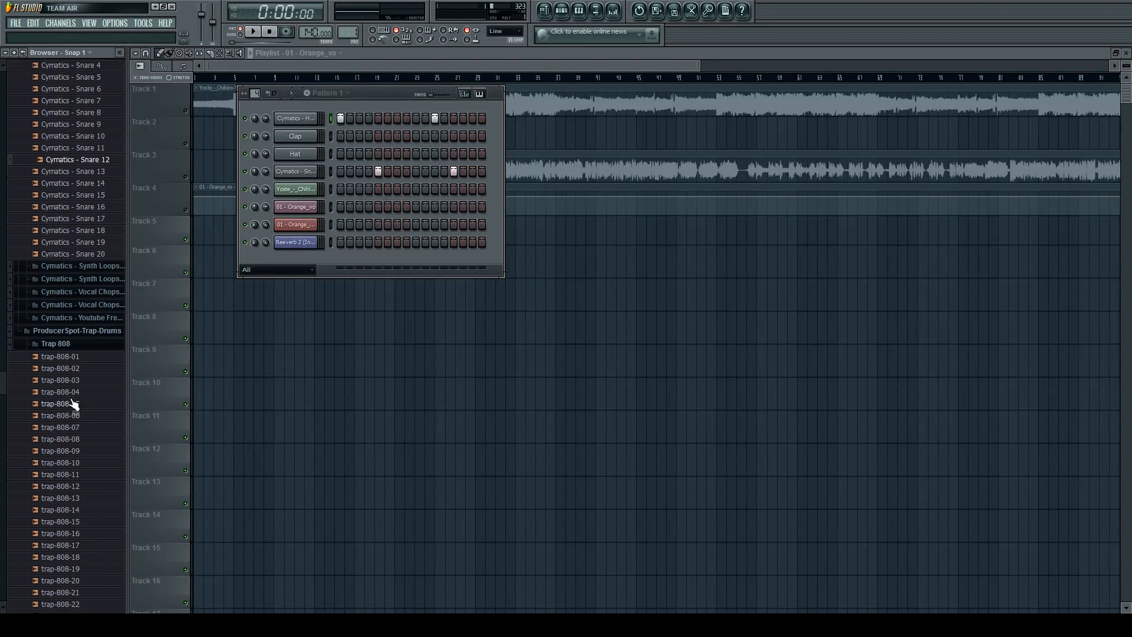
{"action": "scroll", "coordinate": [86, 393], "scroll_direction": "up", "scroll_amount": 2}
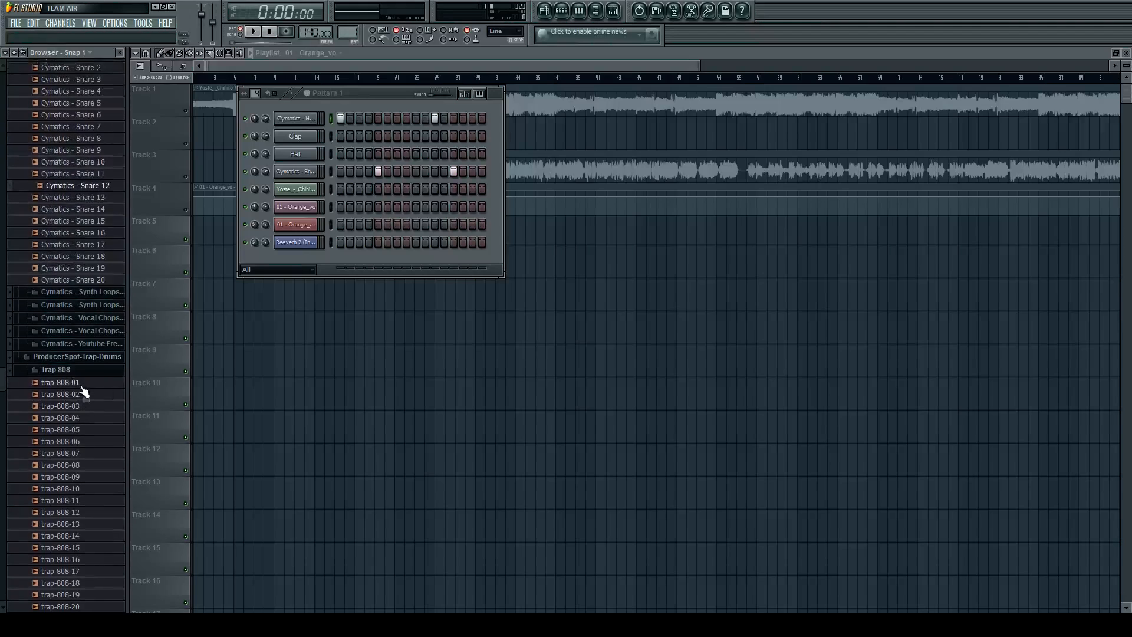
{"action": "scroll", "coordinate": [92, 295], "scroll_direction": "up", "scroll_amount": 12}
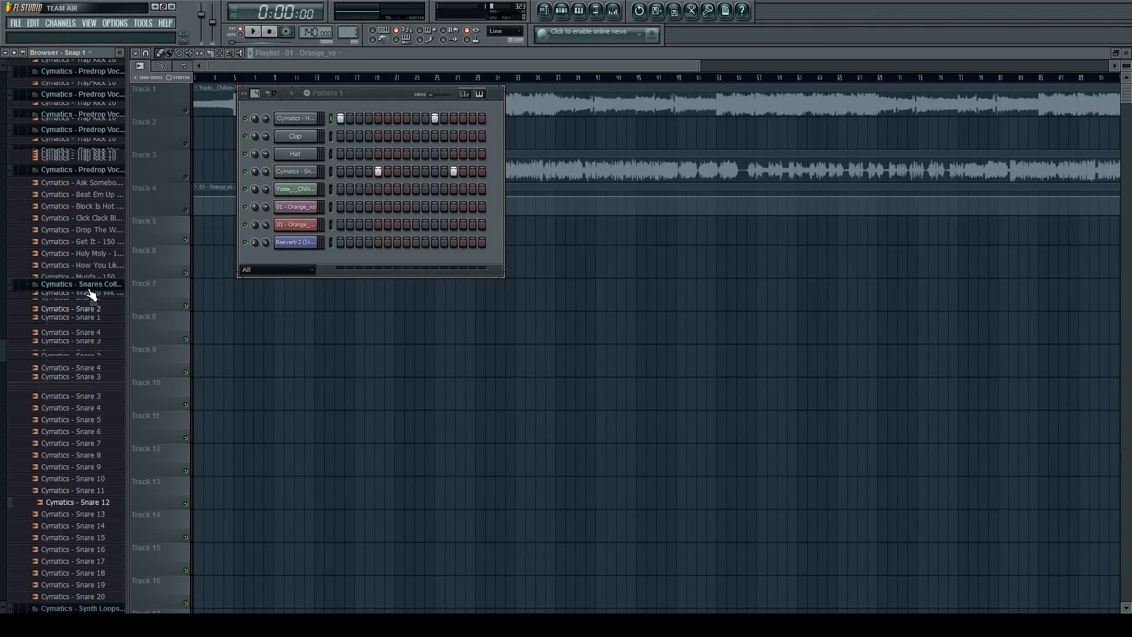
{"action": "scroll", "coordinate": [82, 326], "scroll_direction": "up", "scroll_amount": 8}
{"action": "scroll", "coordinate": [96, 242], "scroll_direction": "up", "scroll_amount": 8}
{"action": "scroll", "coordinate": [96, 242], "scroll_direction": "up", "scroll_amount": 3}
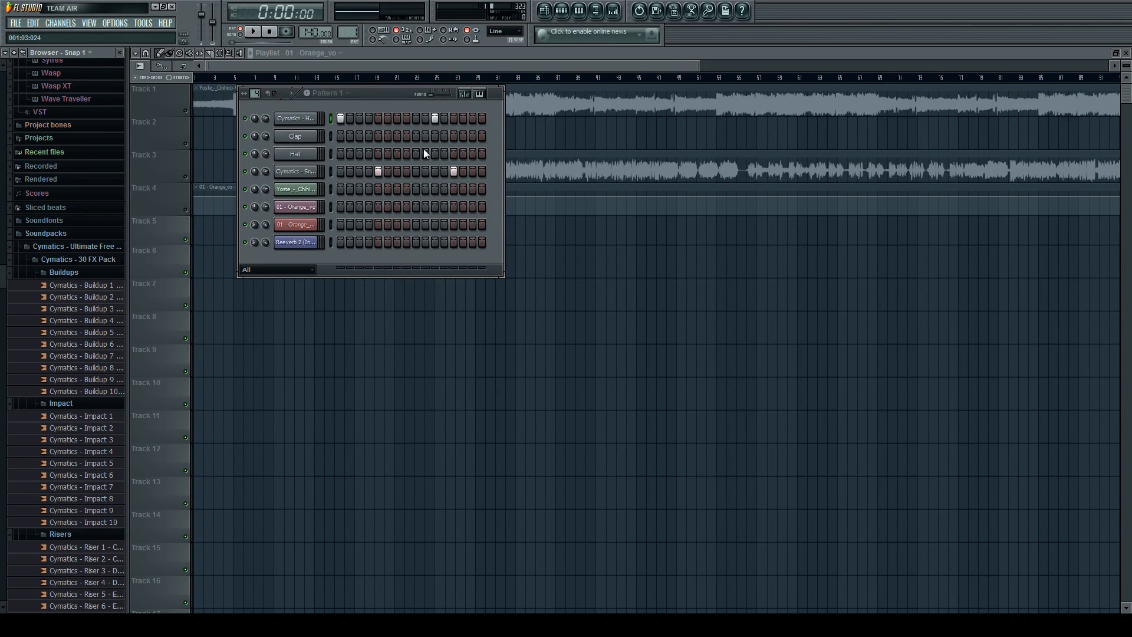
Fill every second step of the Hat channel in Pattern 1 and play the beat.
{"action": "left_click", "coordinate": [298, 154]}
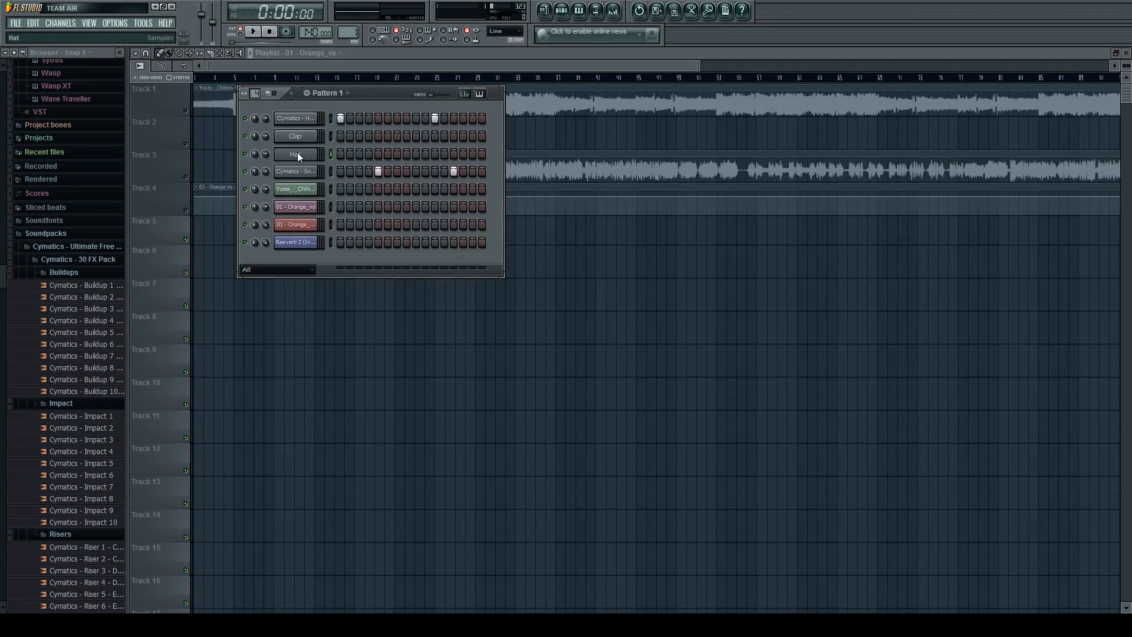
{"action": "left_click", "coordinate": [342, 239]}
{"action": "key", "text": "space"}
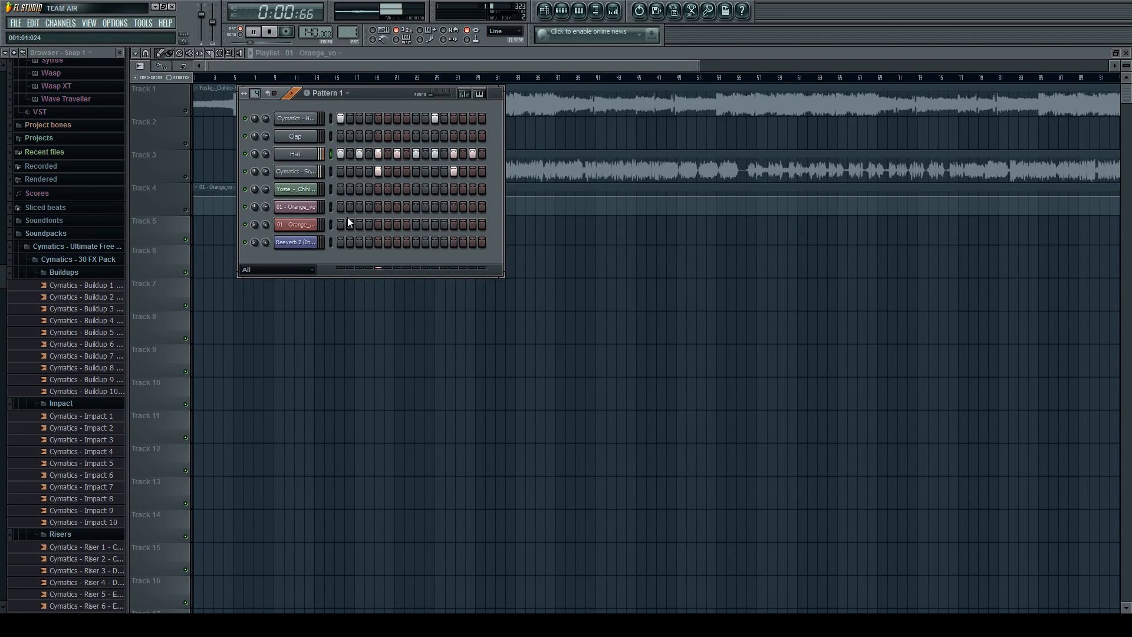
{"action": "key", "text": "space"}
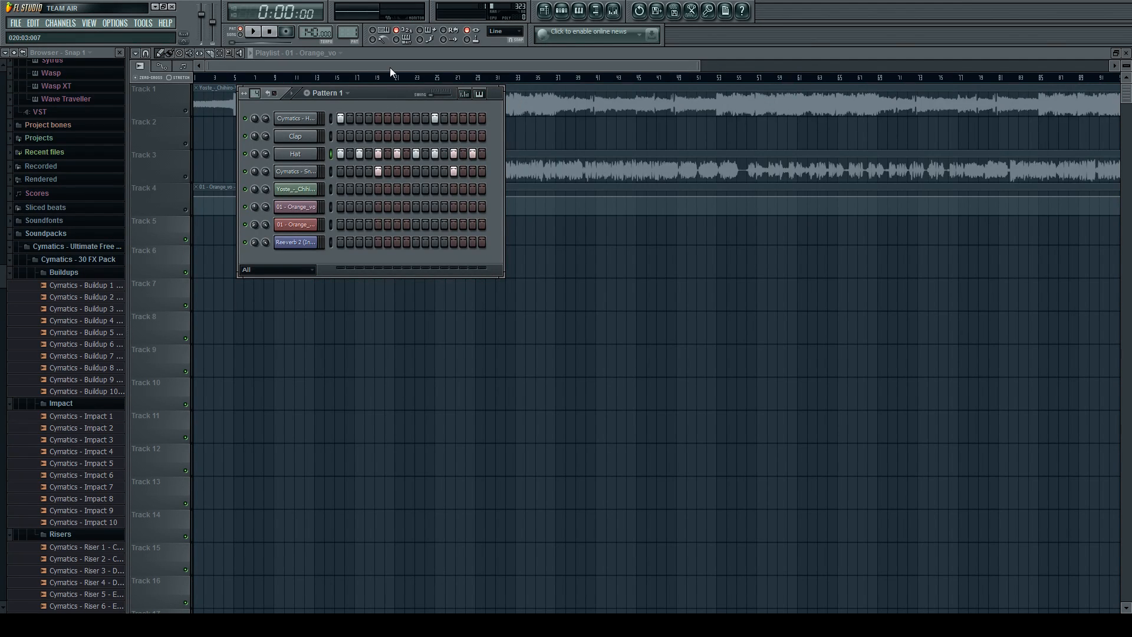
Paint a row of Pattern 1 clips on Track 5 of the playlist from bar 5 to bar 33.
{"action": "key", "text": "F6"}
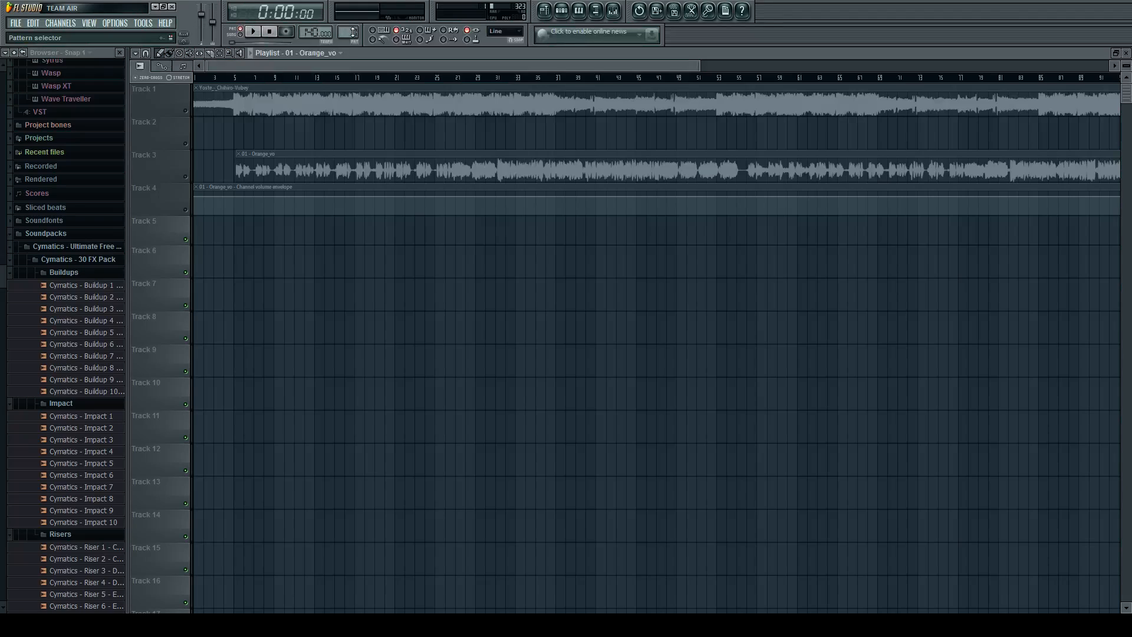
{"action": "left_click", "coordinate": [562, 10]}
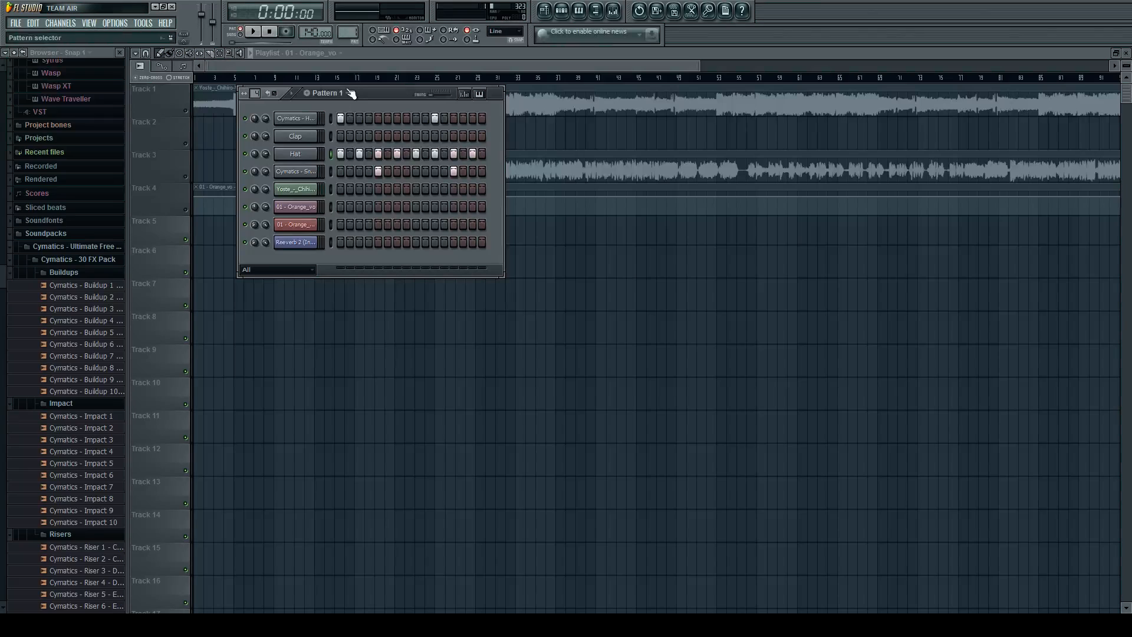
{"action": "left_click", "coordinate": [354, 33]}
{"action": "left_click", "coordinate": [171, 55]}
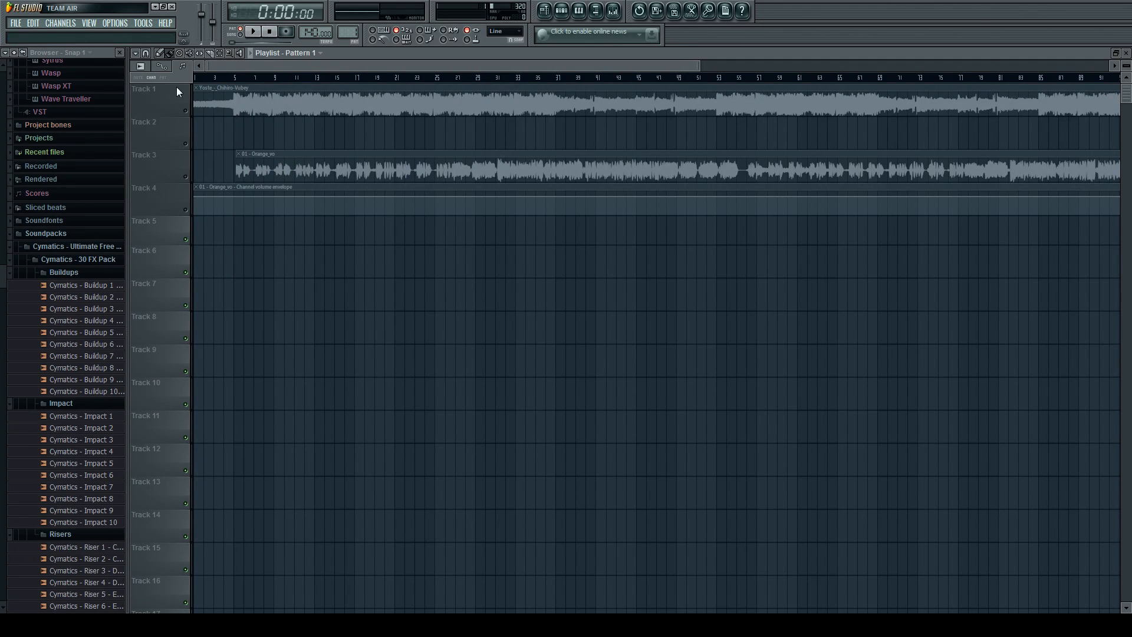
{"action": "left_click_drag", "start_coordinate": [243, 223], "coordinate": [509, 223]}
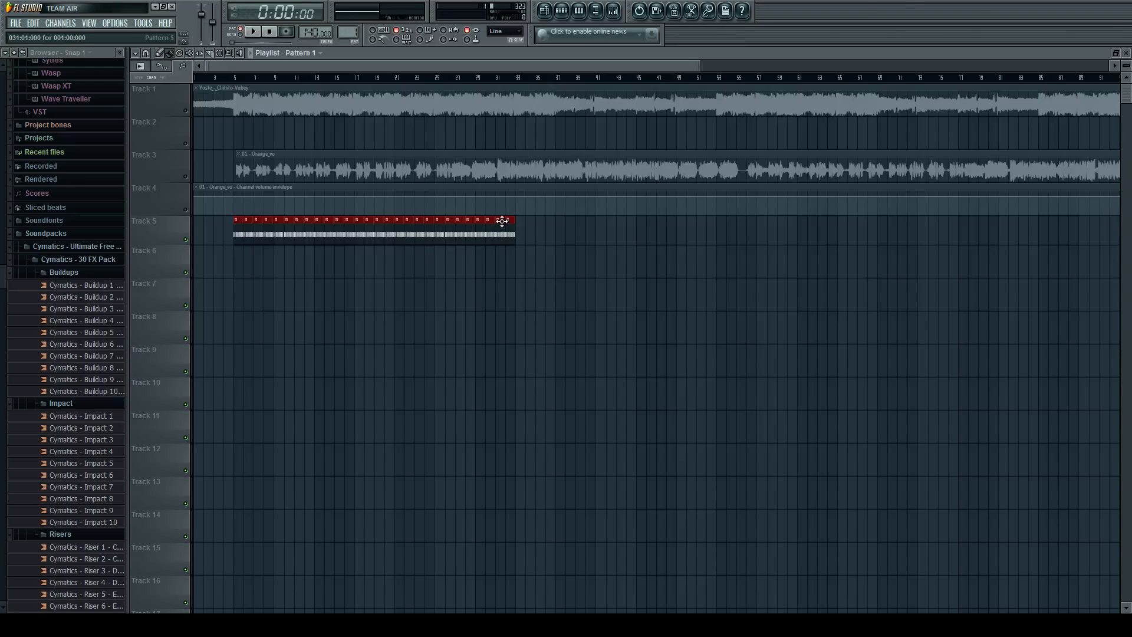
{"action": "scroll", "coordinate": [201, 215], "scroll_direction": "up", "scroll_amount": 8}
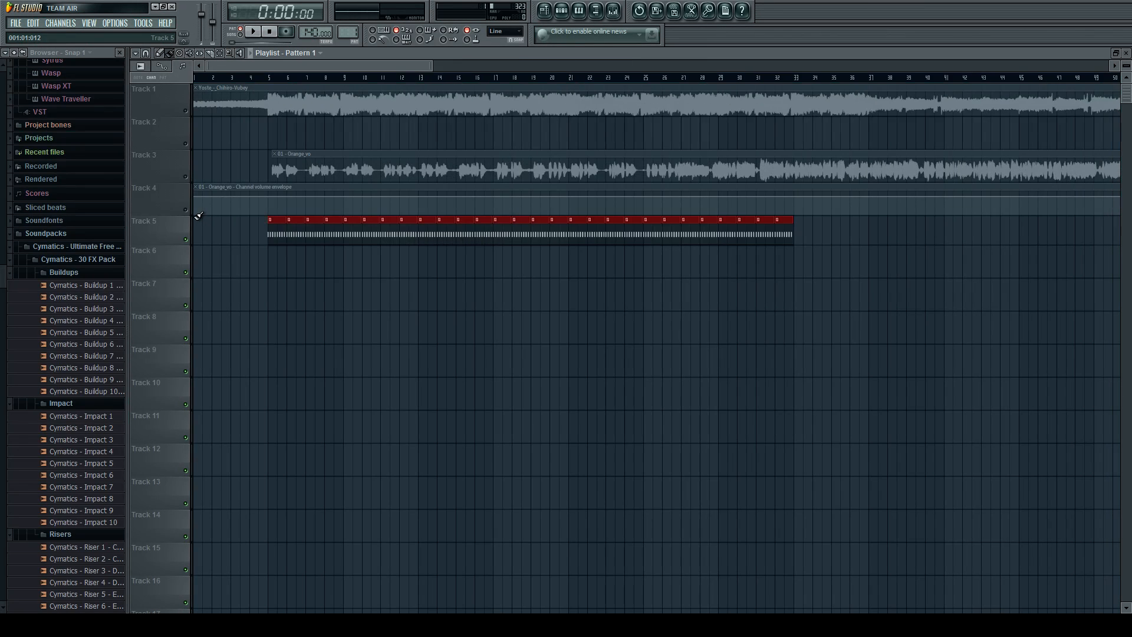
Unmute the Yoste instrumental on Track 1 and play the song from just before bar 5 in song mode.
{"action": "scroll", "coordinate": [424, 245], "scroll_direction": "down", "scroll_amount": 2}
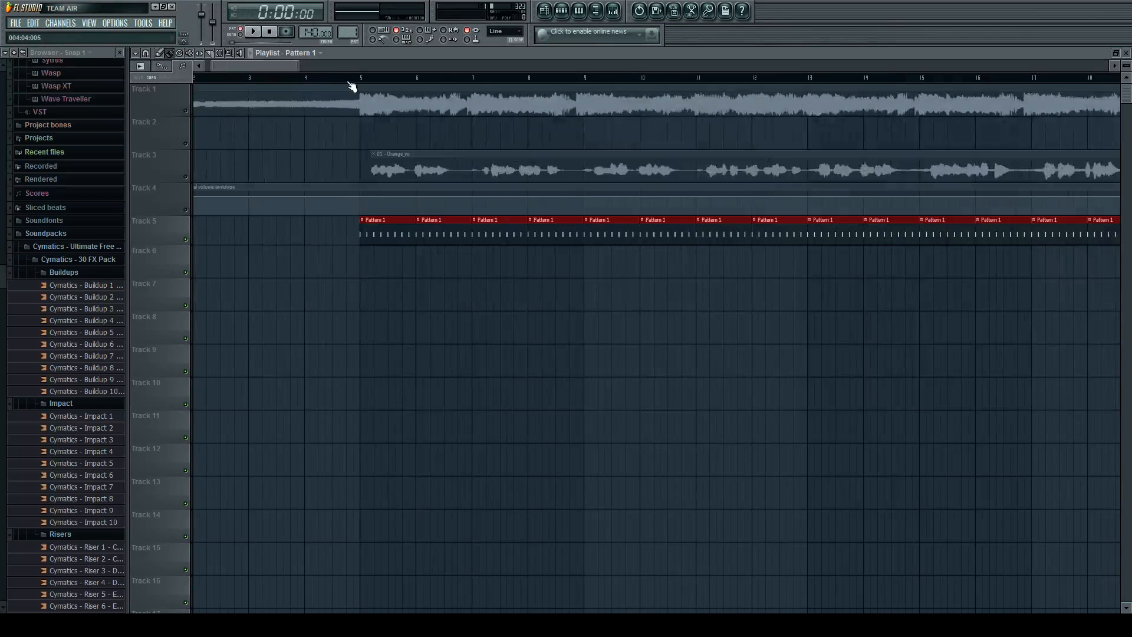
{"action": "left_click", "coordinate": [187, 111]}
{"action": "left_click", "coordinate": [342, 78]}
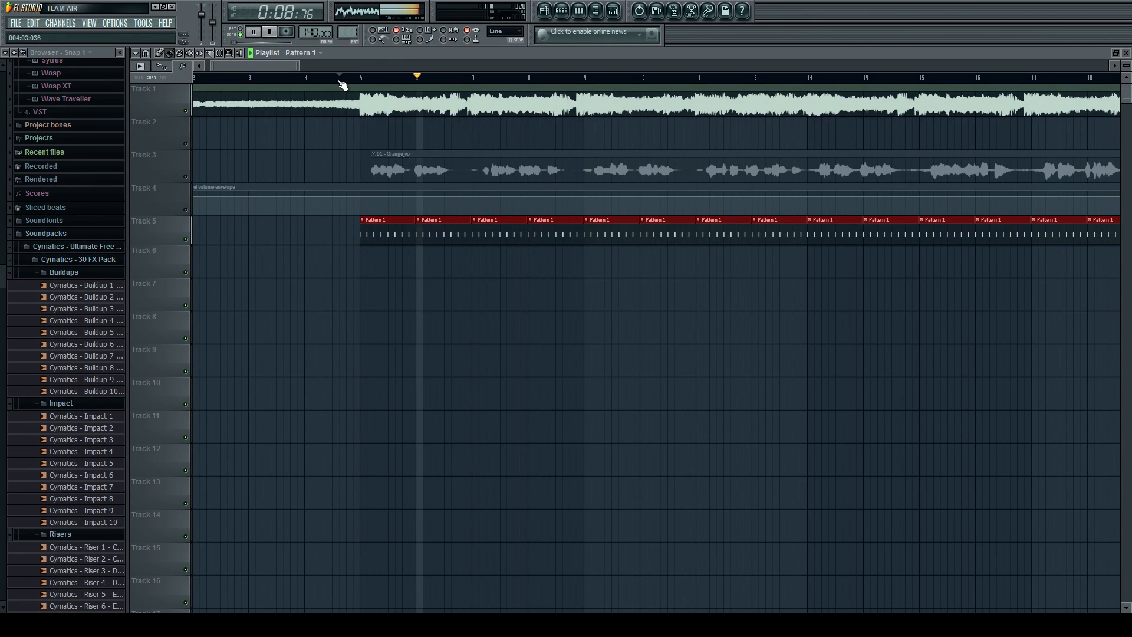
{"action": "scroll", "coordinate": [338, 190], "scroll_direction": "down", "scroll_amount": 2}
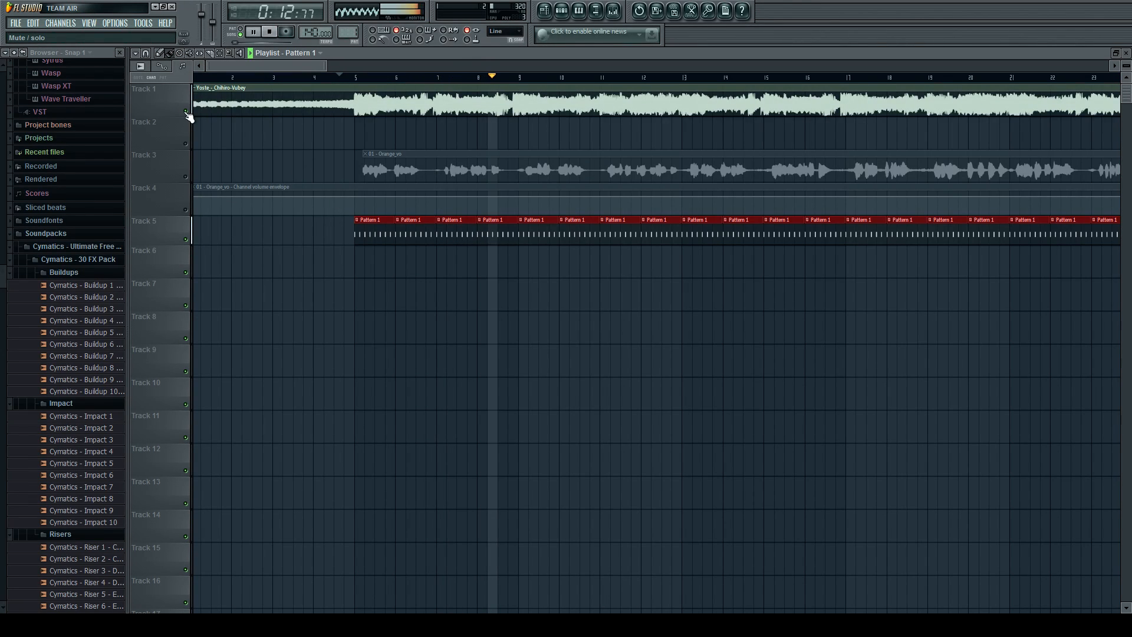
{"action": "key", "text": "space"}
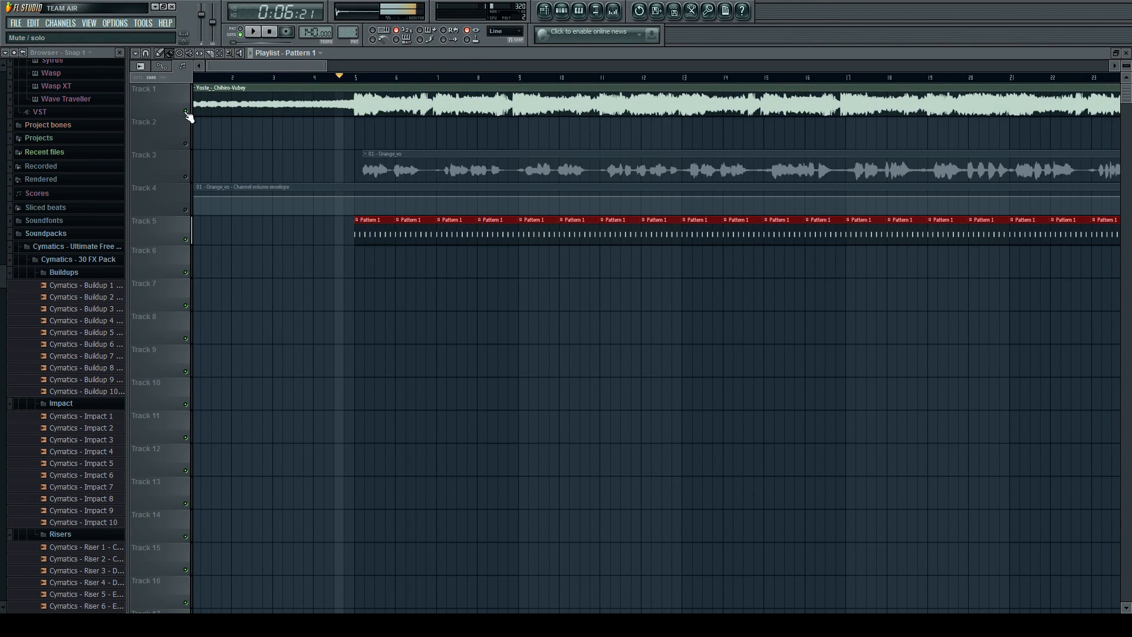
Delete all Pattern 1 clips from Track 5.
{"action": "left_click", "coordinate": [561, 10]}
{"action": "left_click", "coordinate": [562, 10]}
{"action": "scroll", "coordinate": [390, 184], "scroll_direction": "down", "scroll_amount": 3}
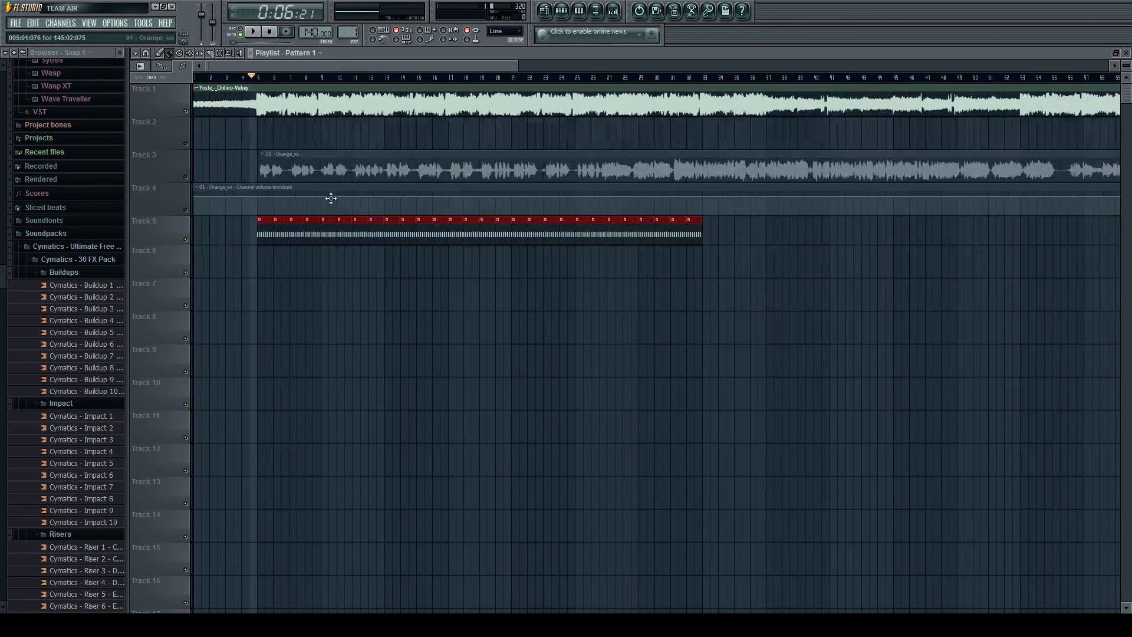
{"action": "left_click_drag", "start_coordinate": [250, 229], "coordinate": [703, 230]}
Build Pattern 2 with kicks on steps 1, 2 and 10, hats on 5 and 12, and snares on 6 and 14, and play it in pattern mode.
{"action": "left_click", "coordinate": [561, 10]}
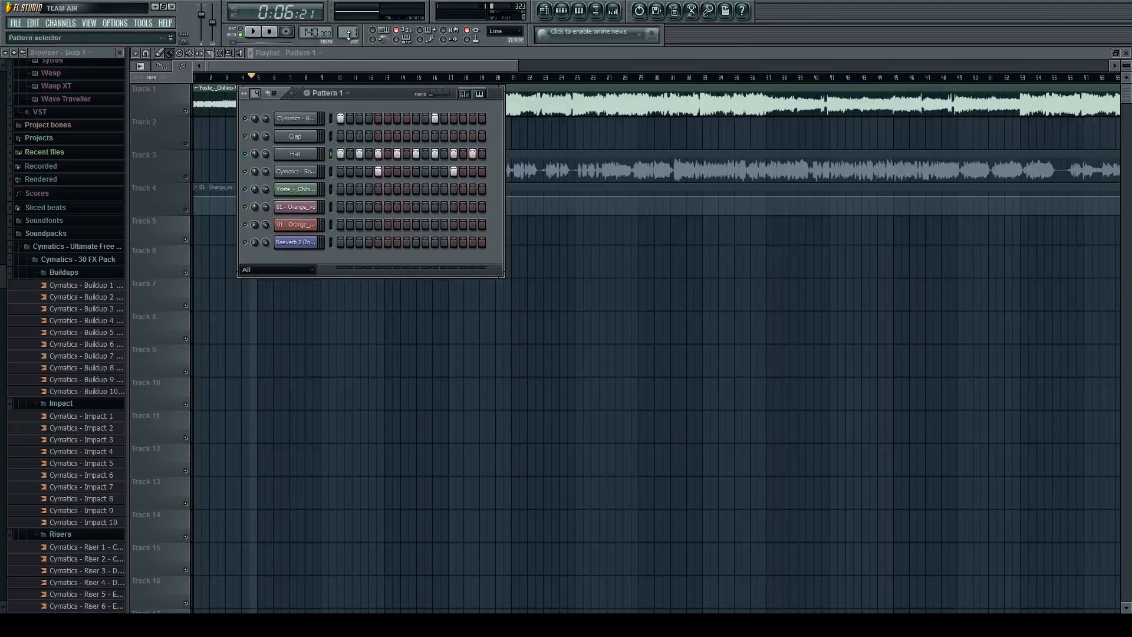
{"action": "left_click_drag", "start_coordinate": [347, 32], "coordinate": [348, 27]}
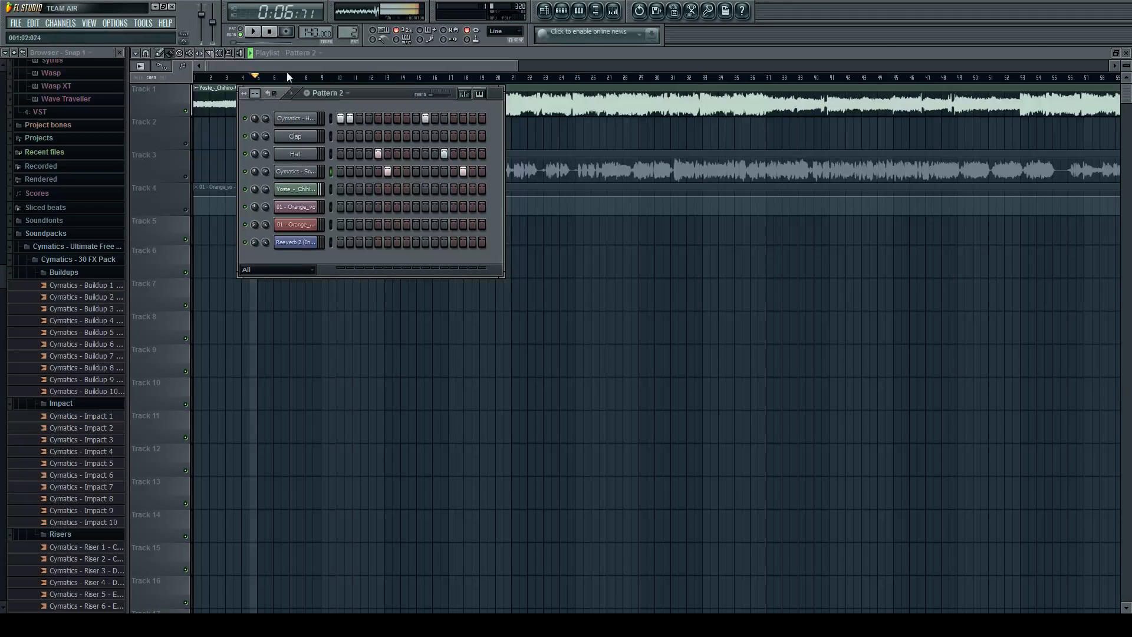
{"action": "left_click", "coordinate": [241, 29]}
{"action": "key", "text": "space"}
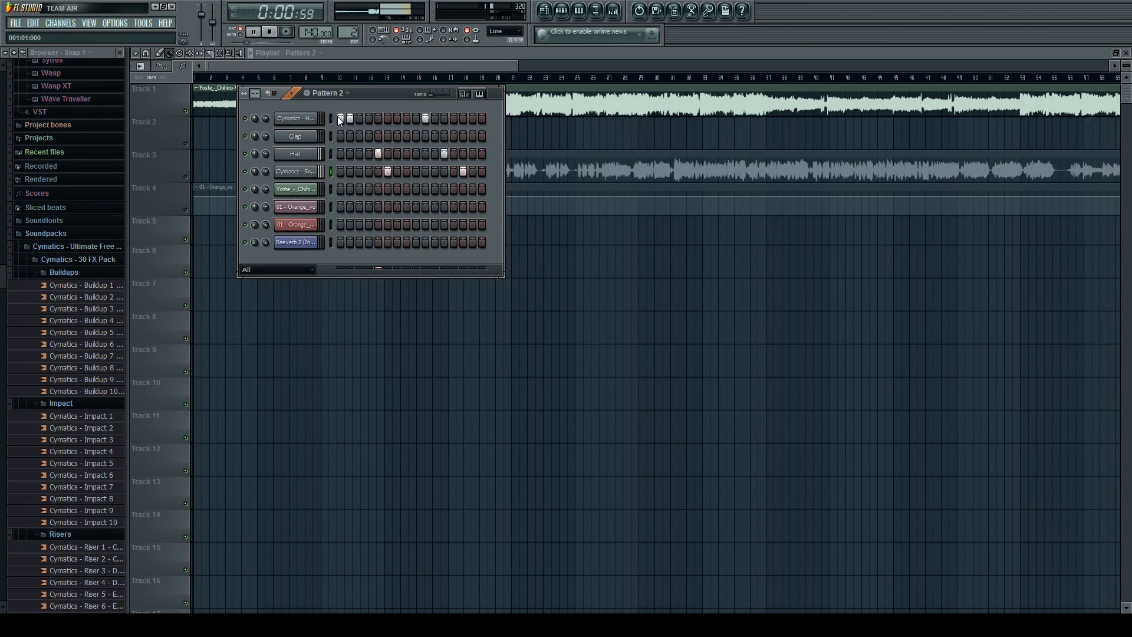
{"action": "key", "text": "space"}
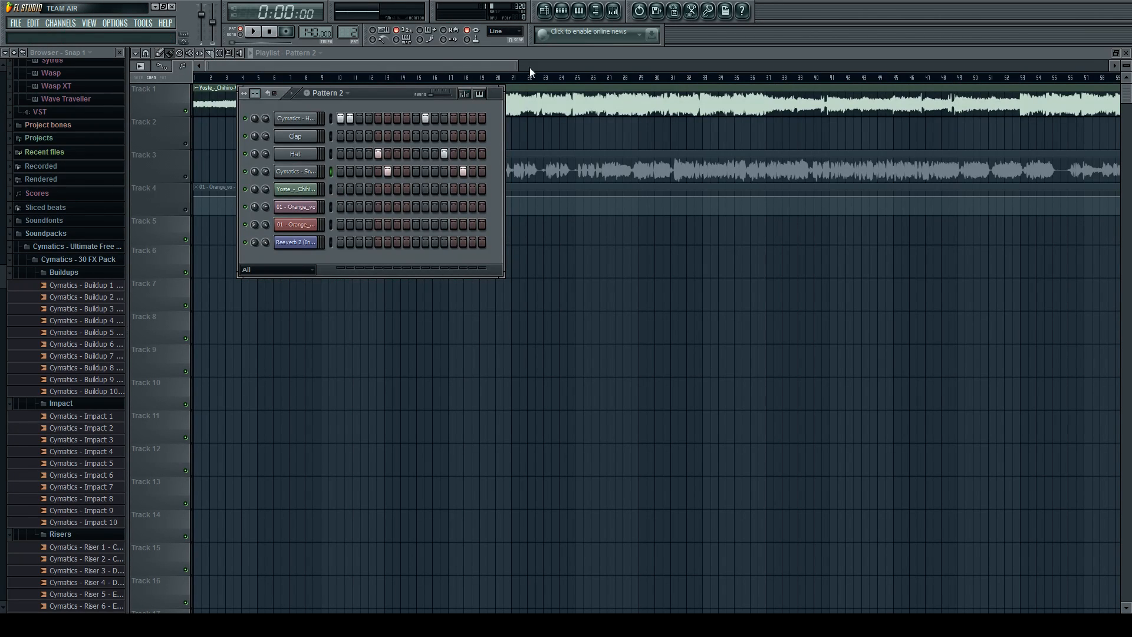
Paint Pattern 2 clips on Track 5 from mid-bar 5 to mid-bar 16, followed by Pattern 1 clips on Track 6 to mid-bar 25.
{"action": "key", "text": "F6"}
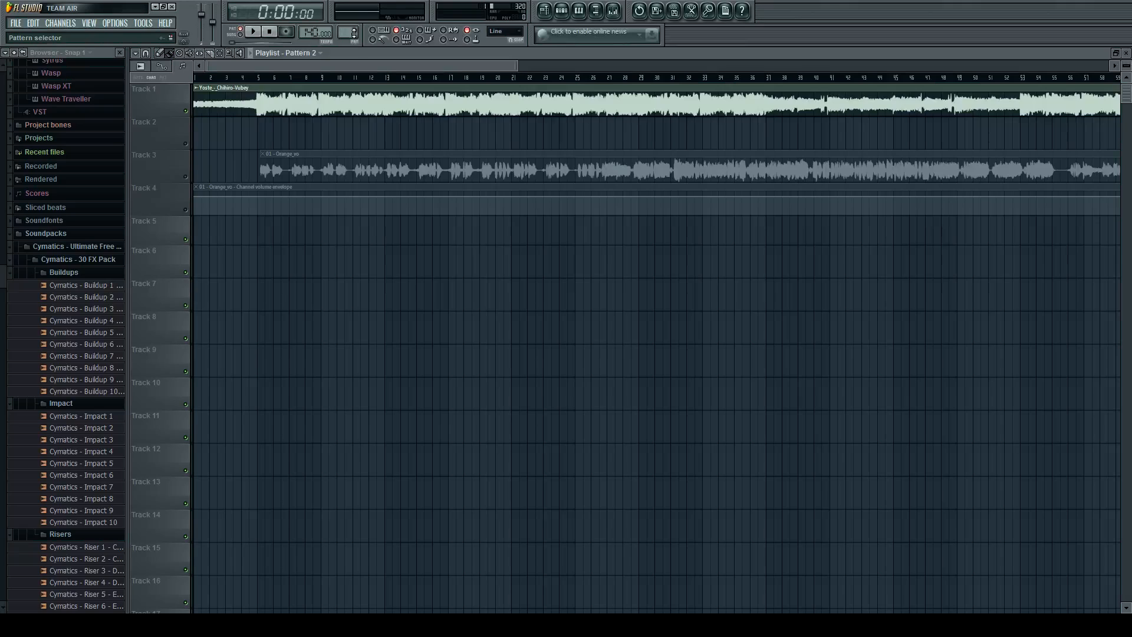
{"action": "left_click_drag", "start_coordinate": [269, 232], "coordinate": [435, 227]}
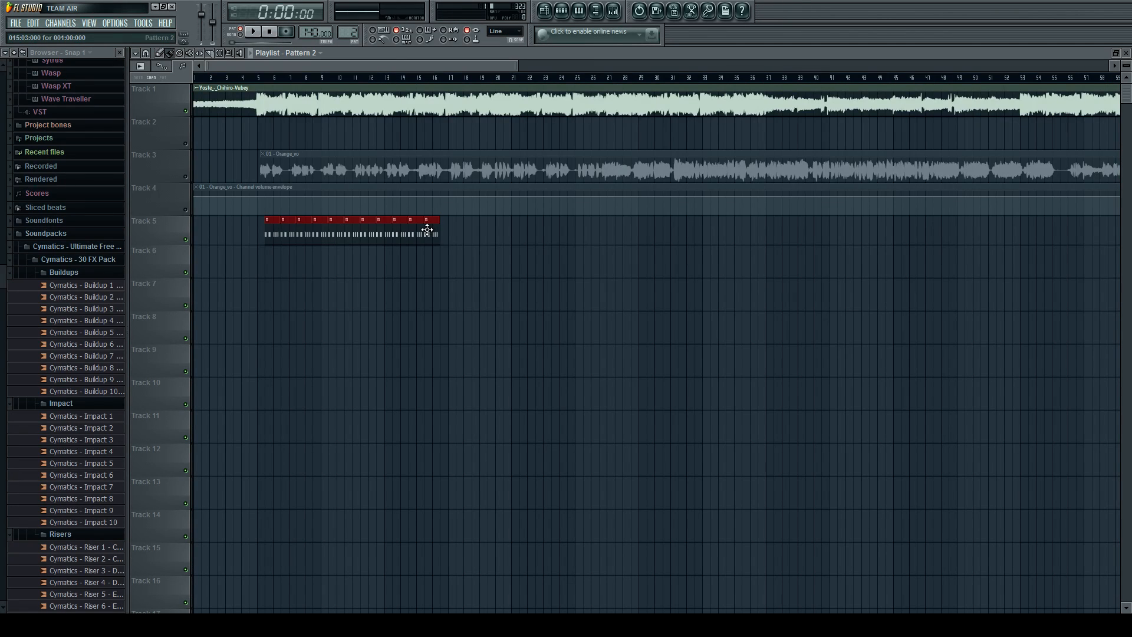
{"action": "left_click_drag", "start_coordinate": [348, 31], "coordinate": [348, 38]}
{"action": "left_click_drag", "start_coordinate": [446, 252], "coordinate": [581, 252]}
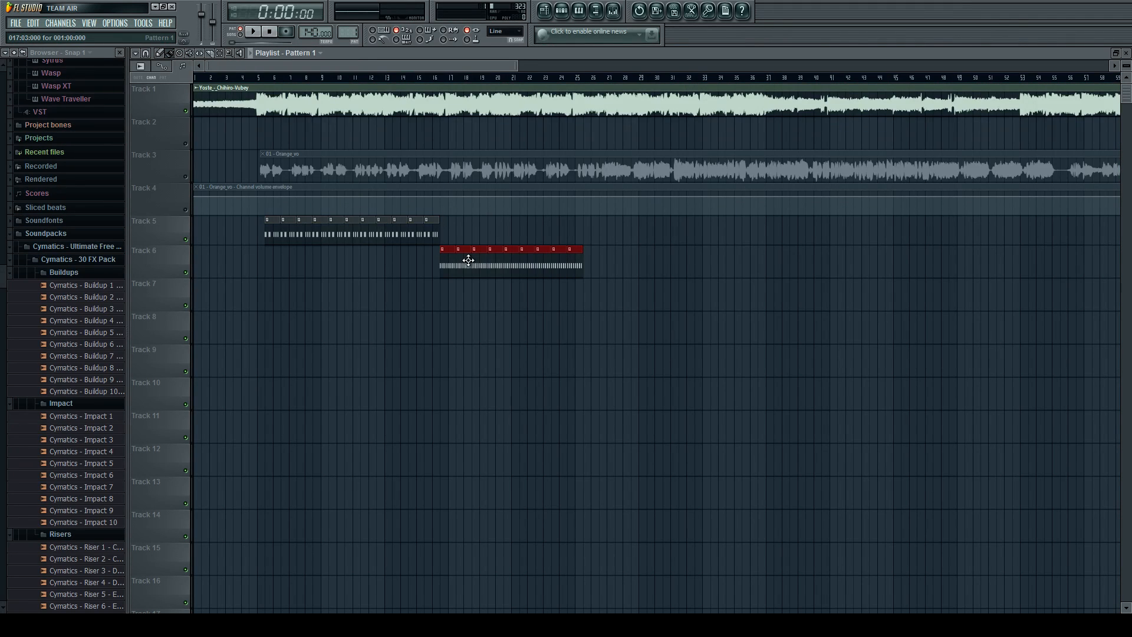
Move the Pattern 1 clips on Track 6 near the song start, play them, and delete those overlapping the Pattern 2 clips.
{"action": "left_click_drag", "start_coordinate": [469, 260], "coordinate": [231, 261]}
{"action": "left_click", "coordinate": [253, 78]}
{"action": "key", "text": "space"}
{"action": "scroll", "coordinate": [251, 249], "scroll_direction": "up", "scroll_amount": 4}
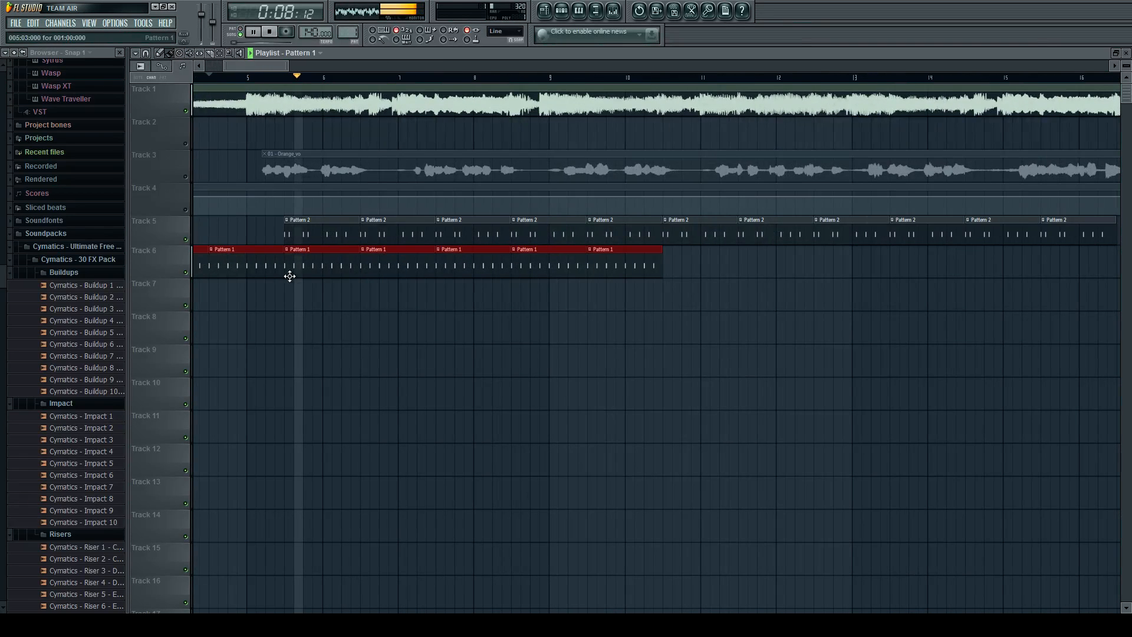
{"action": "key", "text": "space"}
{"action": "right_click", "coordinate": [308, 268]}
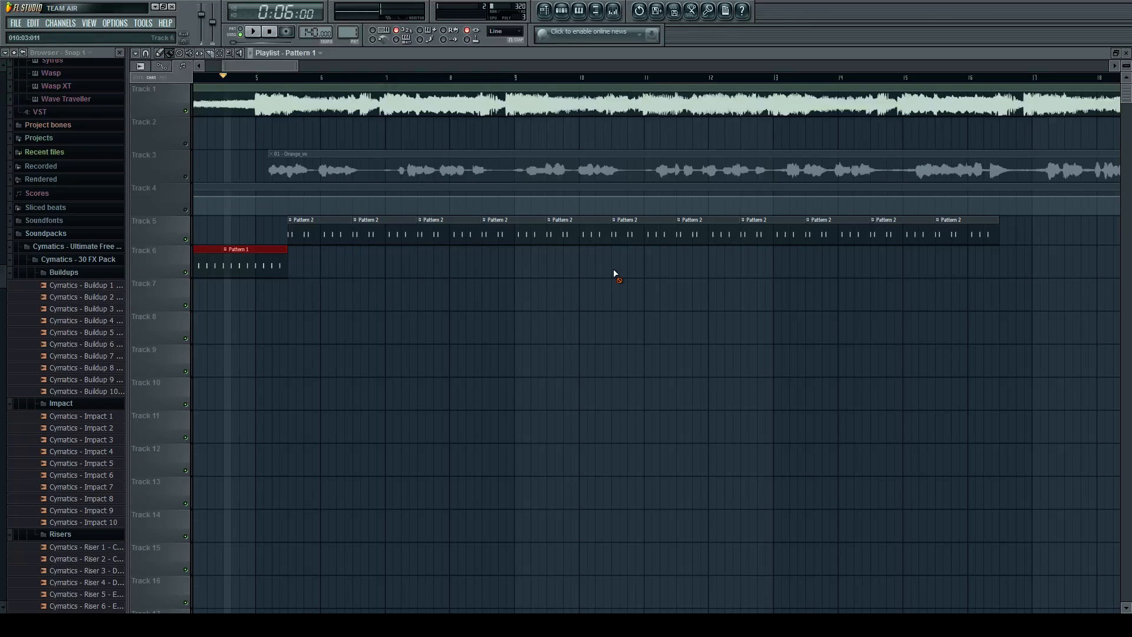
Play the transition from the Pattern 1 clips into the Pattern 2 clips around bar 5.
{"action": "scroll", "coordinate": [616, 266], "scroll_direction": "down", "scroll_amount": 2}
{"action": "key", "text": "space"}
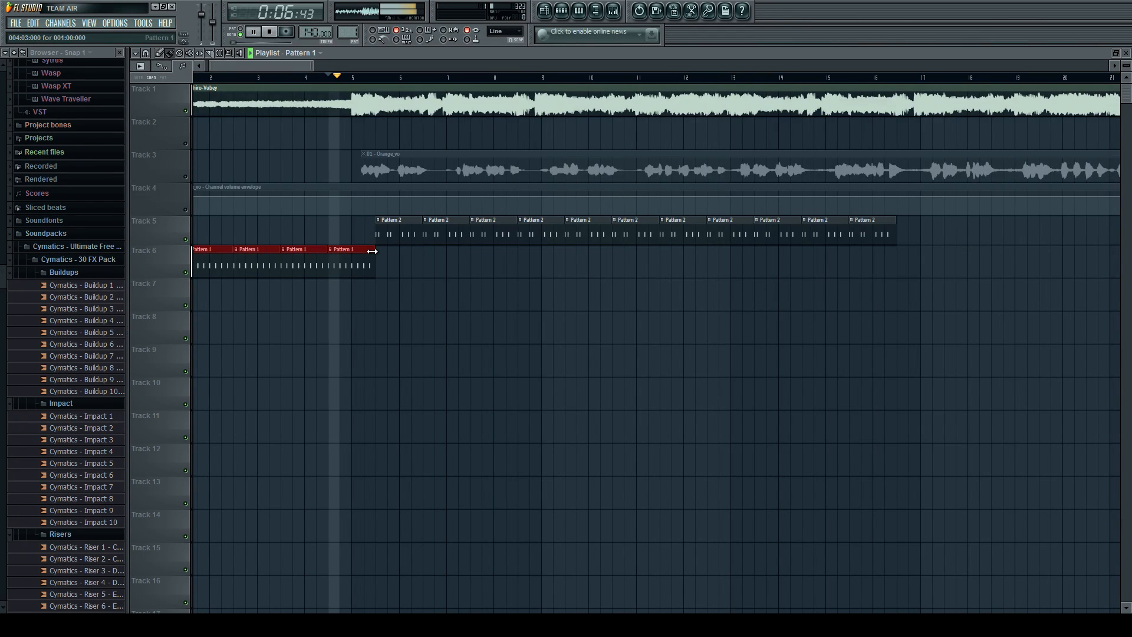
{"action": "scroll", "coordinate": [382, 253], "scroll_direction": "up", "scroll_amount": 2}
{"action": "scroll", "coordinate": [382, 254], "scroll_direction": "up", "scroll_amount": 3}
{"action": "scroll", "coordinate": [423, 258], "scroll_direction": "down", "scroll_amount": 6}
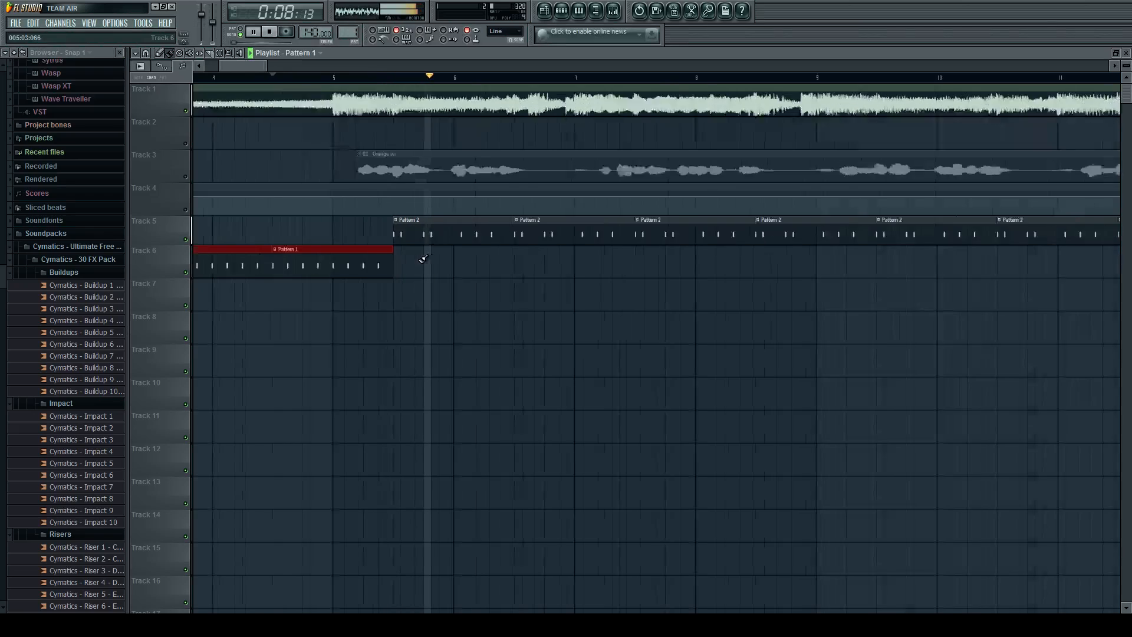
{"action": "key", "text": "space"}
Delete the remaining Pattern 1 clips from Track 6 and the Pattern 2 clips from Track 5.
{"action": "scroll", "coordinate": [246, 265], "scroll_direction": "down", "scroll_amount": 2}
{"action": "right_click", "coordinate": [245, 264]}
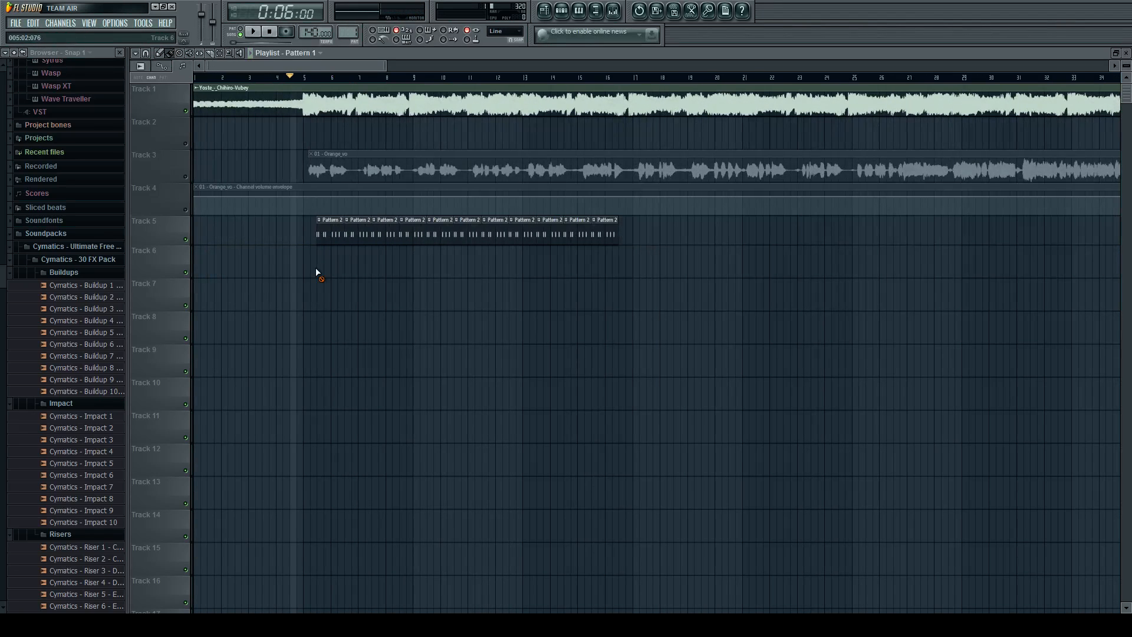
{"action": "left_click_drag", "start_coordinate": [298, 235], "coordinate": [528, 236]}
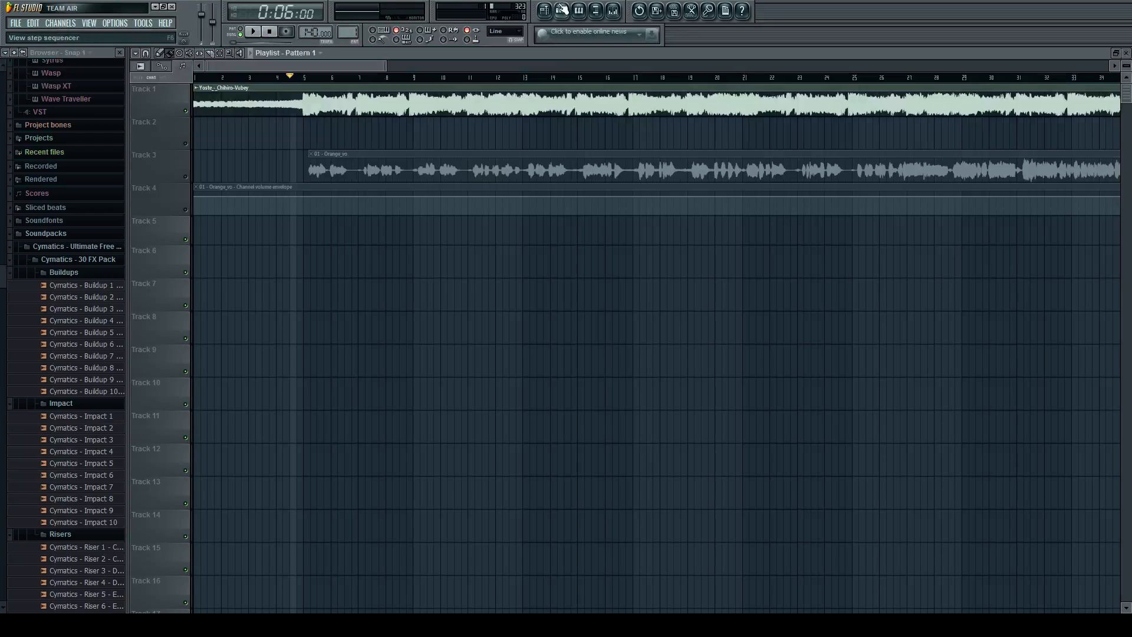
Browse the sample library from the Cymatics packs down to the trap-808 samples.
{"action": "left_click", "coordinate": [547, 10]}
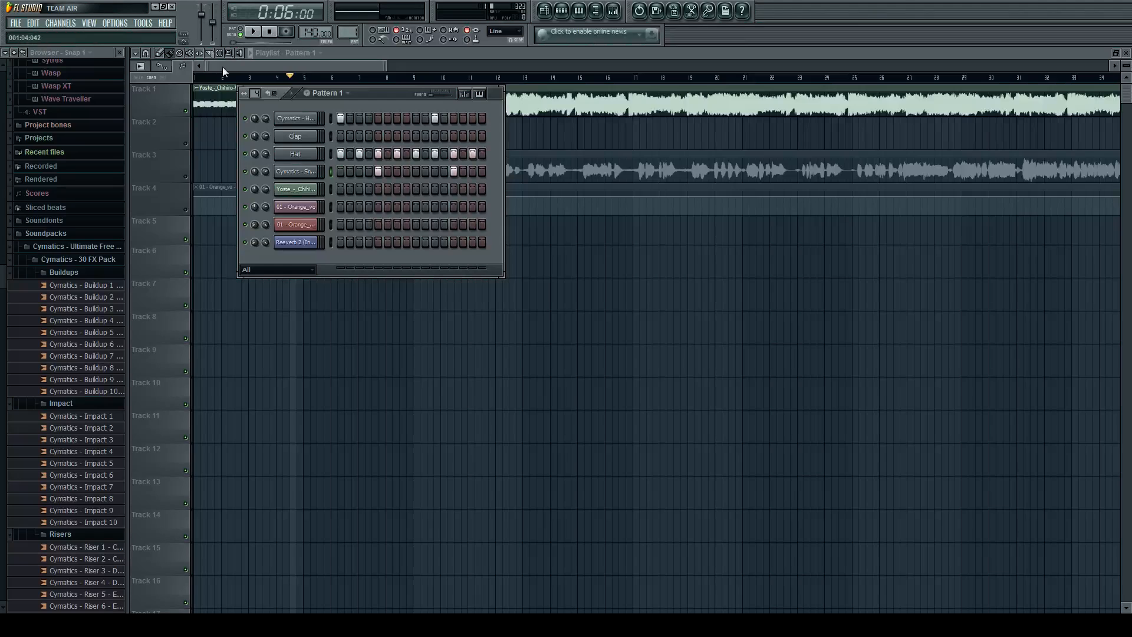
{"action": "key", "text": "F6"}
{"action": "scroll", "coordinate": [92, 189], "scroll_direction": "down", "scroll_amount": 7}
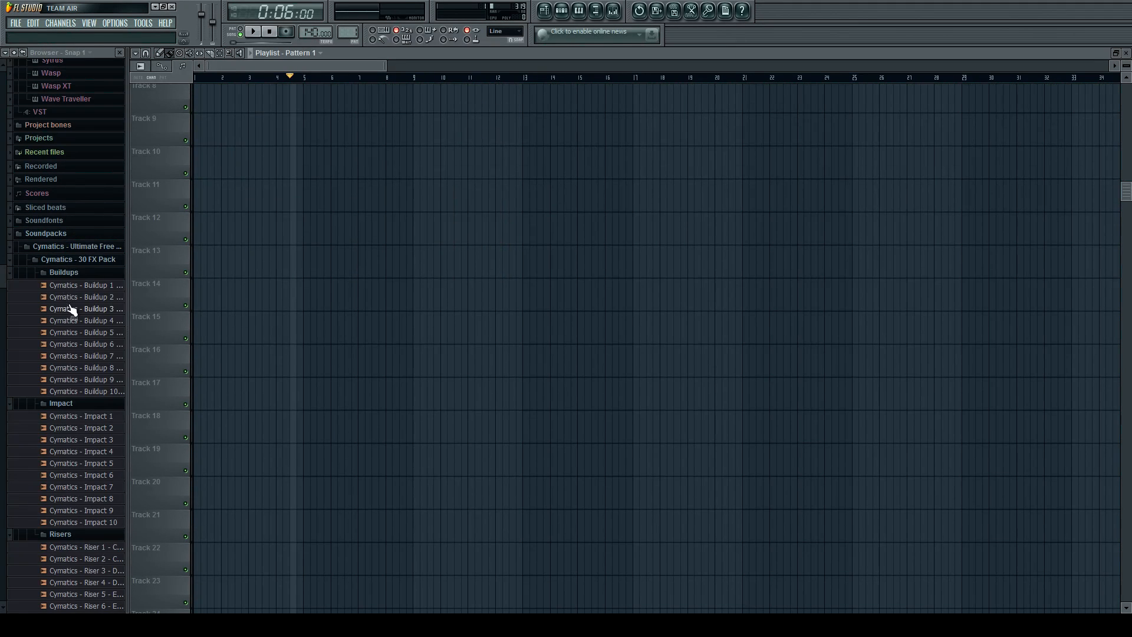
{"action": "left_click", "coordinate": [72, 310]}
{"action": "scroll", "coordinate": [80, 321], "scroll_direction": "down", "scroll_amount": 20}
{"action": "key", "text": "space"}
{"action": "left_click", "coordinate": [270, 32]}
{"action": "scroll", "coordinate": [104, 224], "scroll_direction": "down", "scroll_amount": 10}
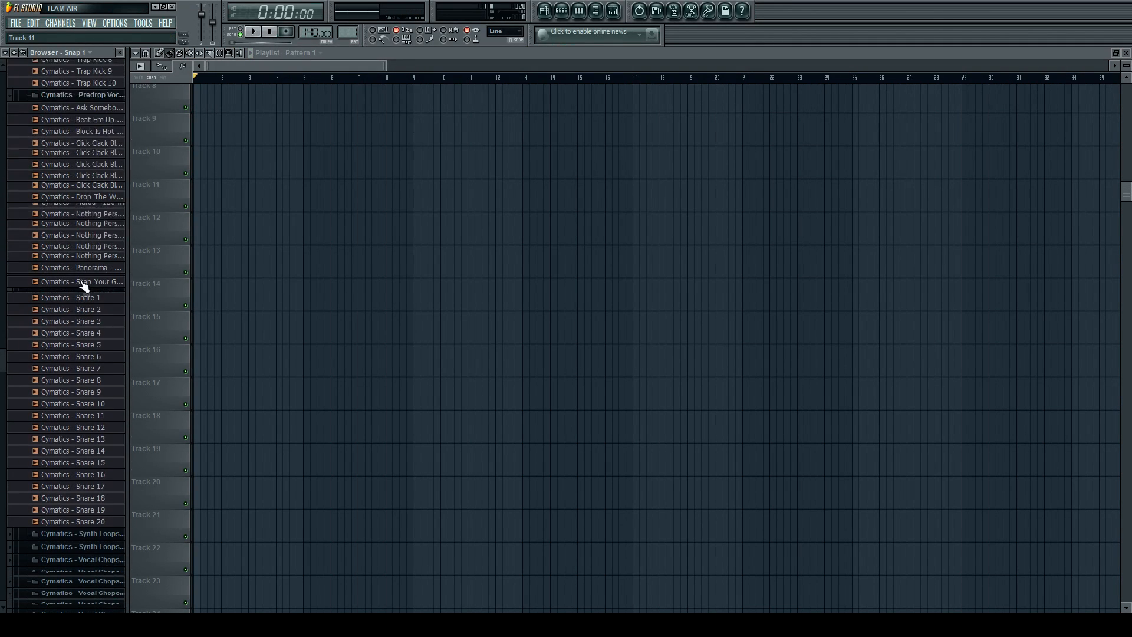
{"action": "scroll", "coordinate": [83, 292], "scroll_direction": "down", "scroll_amount": 12}
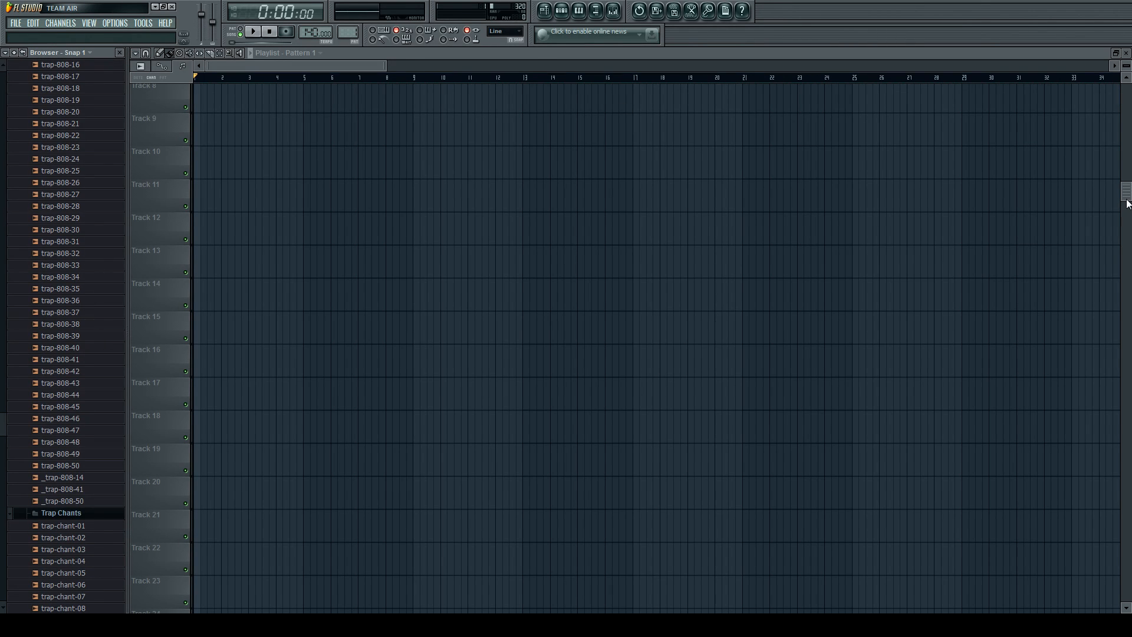
Audition several trap-808 samples, including trap-808-28 and trap-808-43, with Pattern 1's step sequencer open.
{"action": "left_click_drag", "start_coordinate": [1126, 186], "coordinate": [1125, 88]}
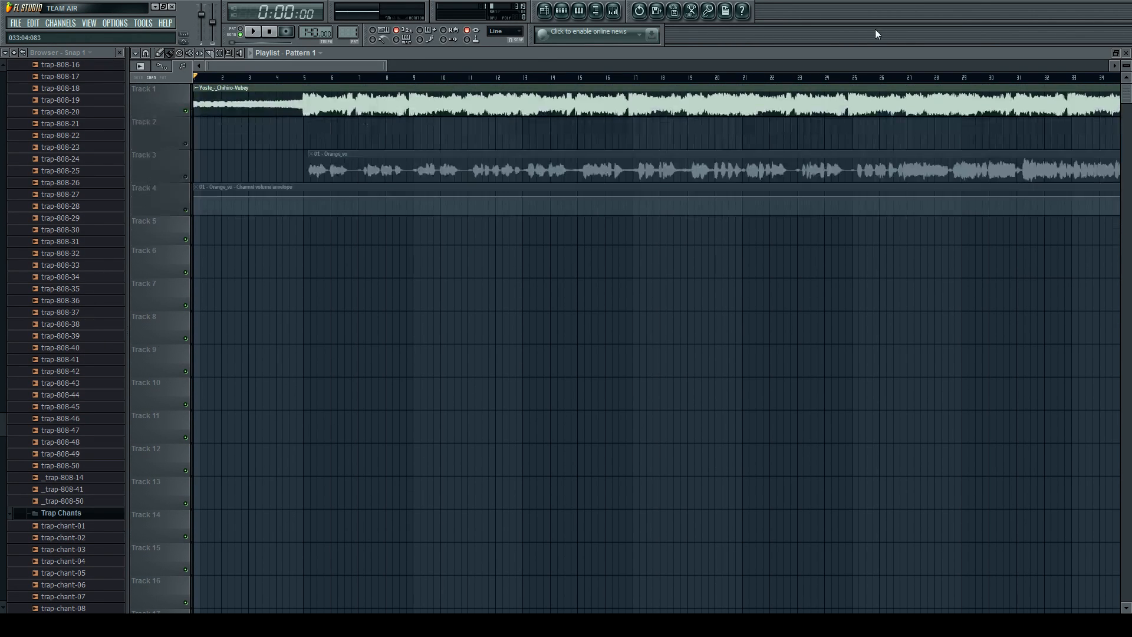
{"action": "left_click", "coordinate": [568, 11]}
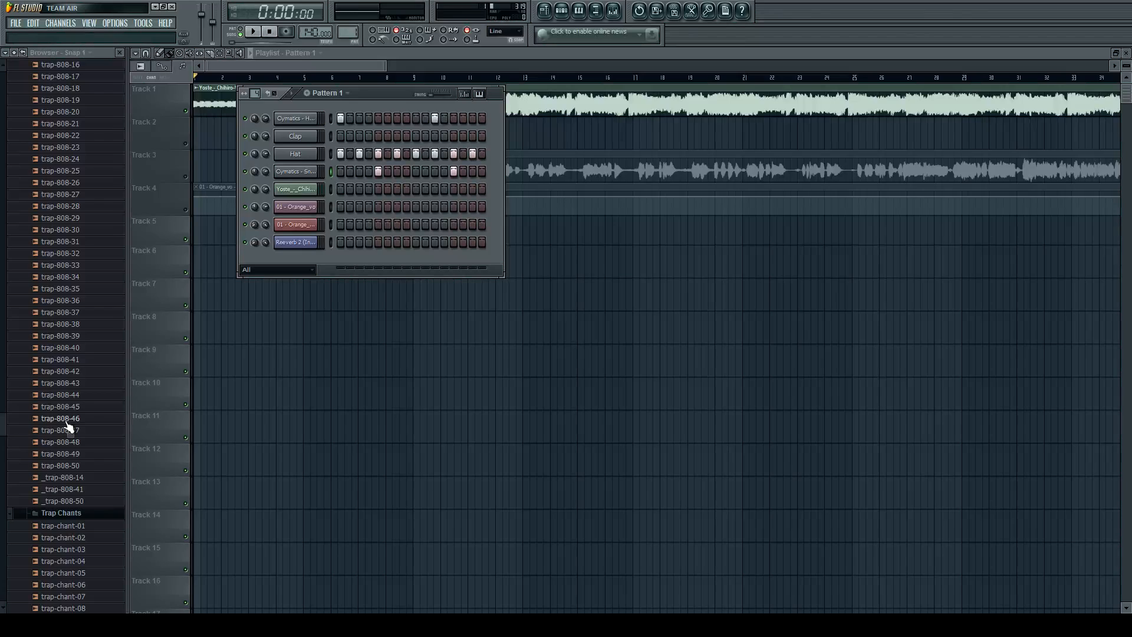
{"action": "left_click", "coordinate": [66, 442]}
{"action": "left_click", "coordinate": [65, 384]}
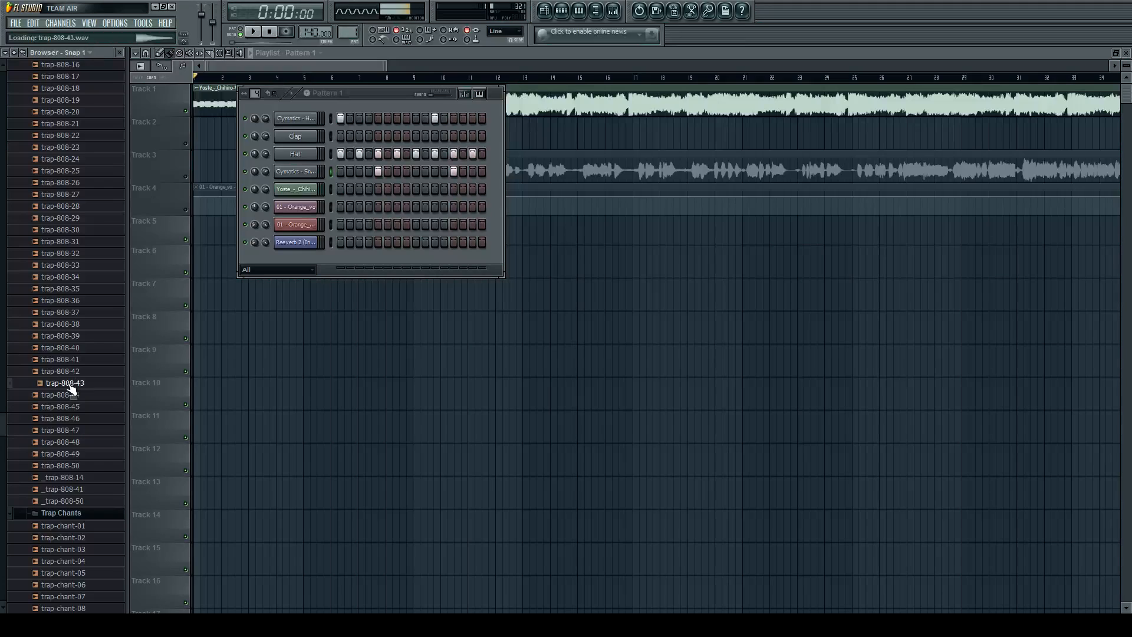
{"action": "left_click", "coordinate": [68, 206]}
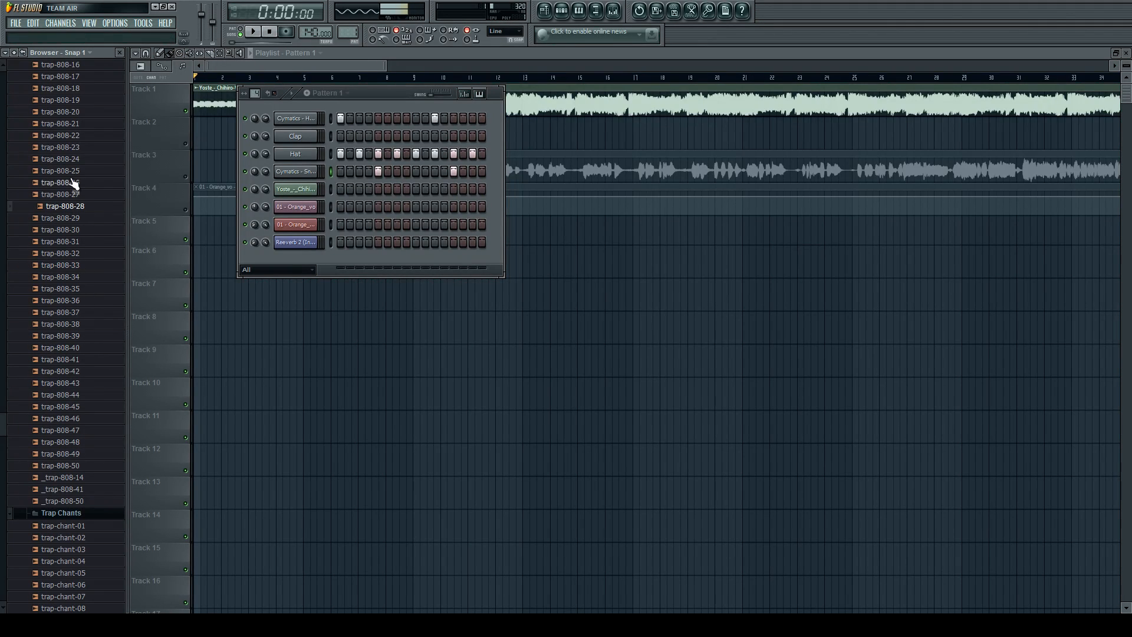
{"action": "left_click", "coordinate": [78, 383]}
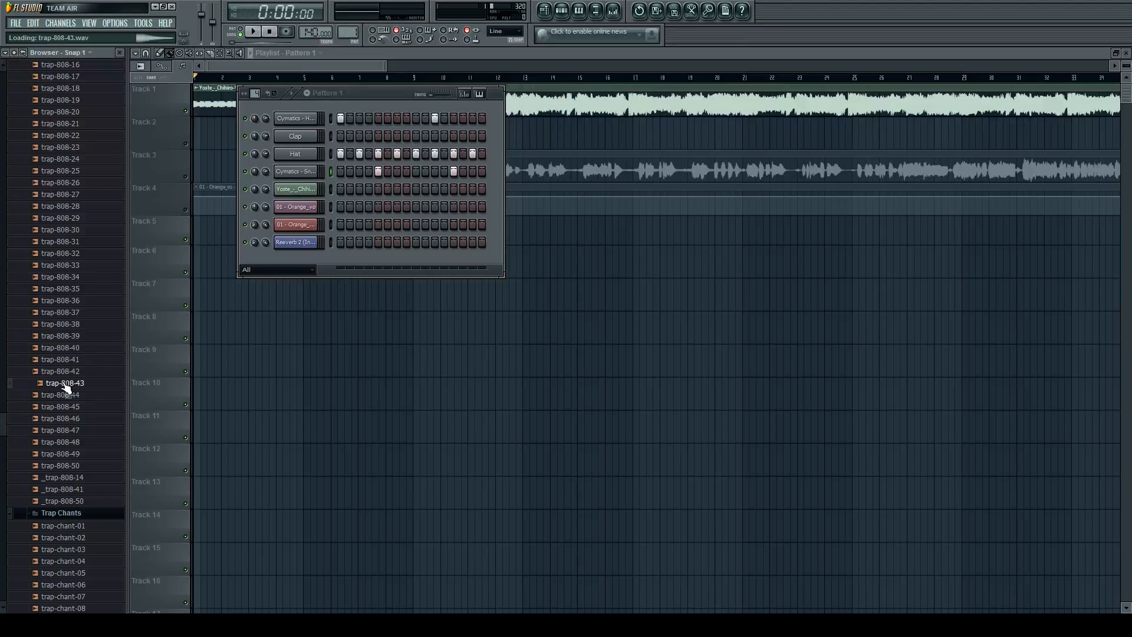
Replace the Clap channel's sample with trap-808-43, preview it, and place its hits on steps 1 and 9 of Pattern 1.
{"action": "left_click_drag", "start_coordinate": [63, 388], "coordinate": [294, 138]}
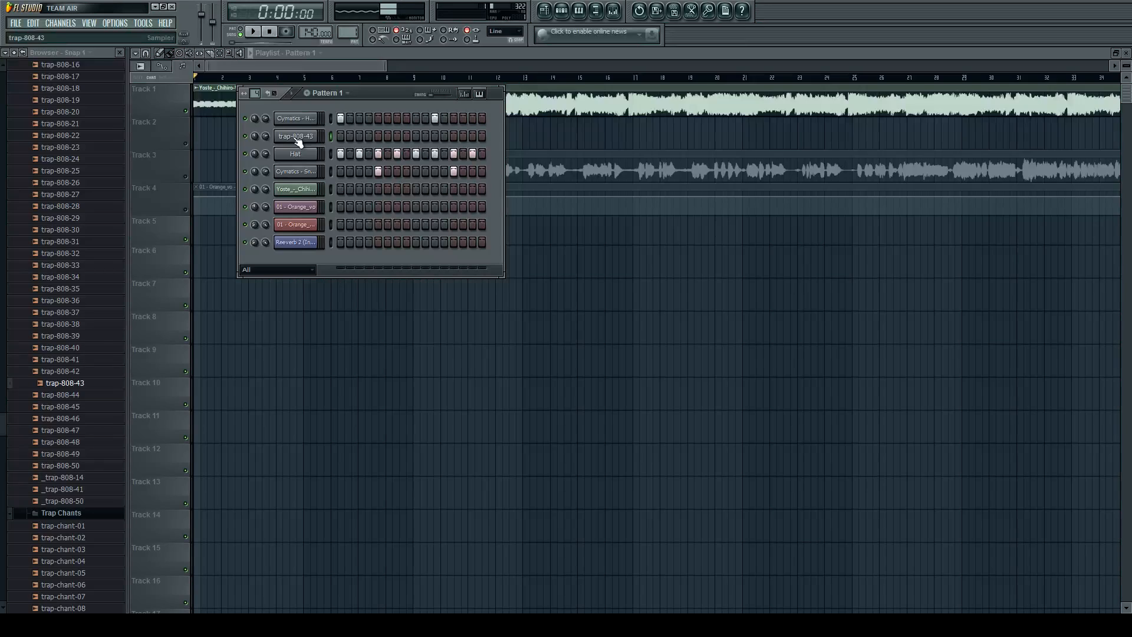
{"action": "left_click", "coordinate": [295, 136]}
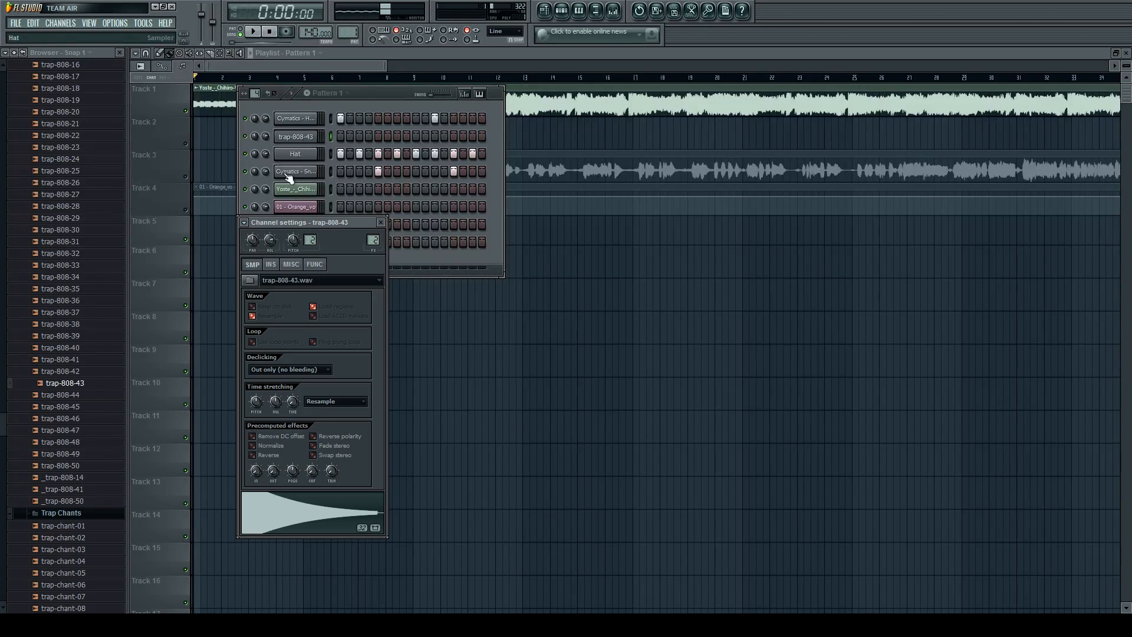
{"action": "left_click", "coordinate": [250, 515]}
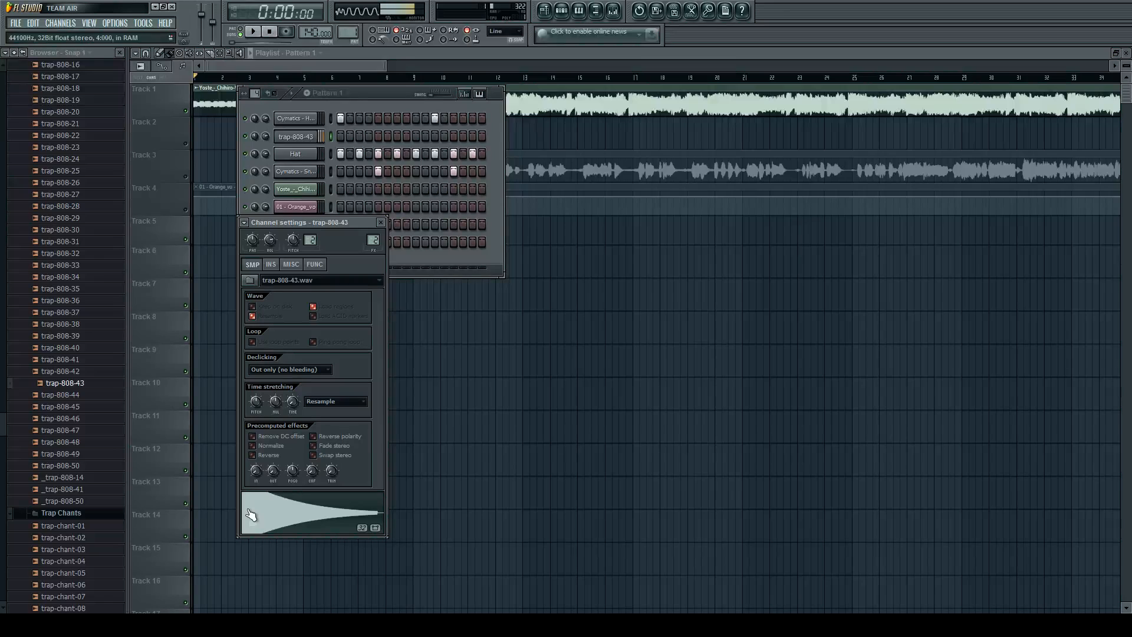
{"action": "left_click", "coordinate": [340, 137]}
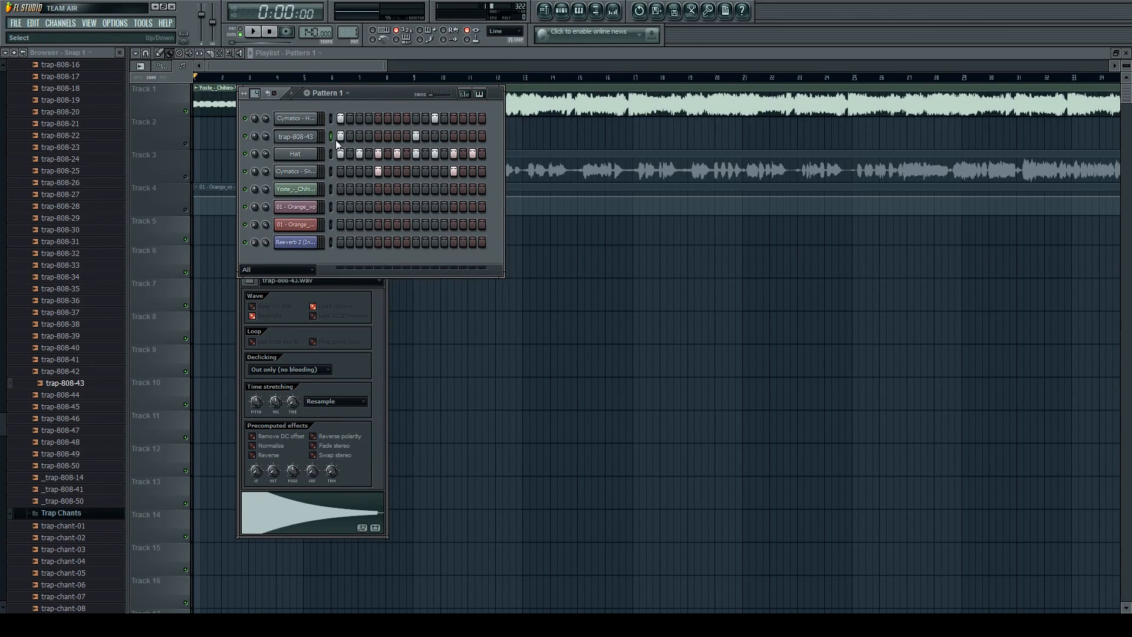
Place a Pattern 1 clip on Track 5 just after bar 4, mute Track 1, and play that section.
{"action": "left_click", "coordinate": [470, 298]}
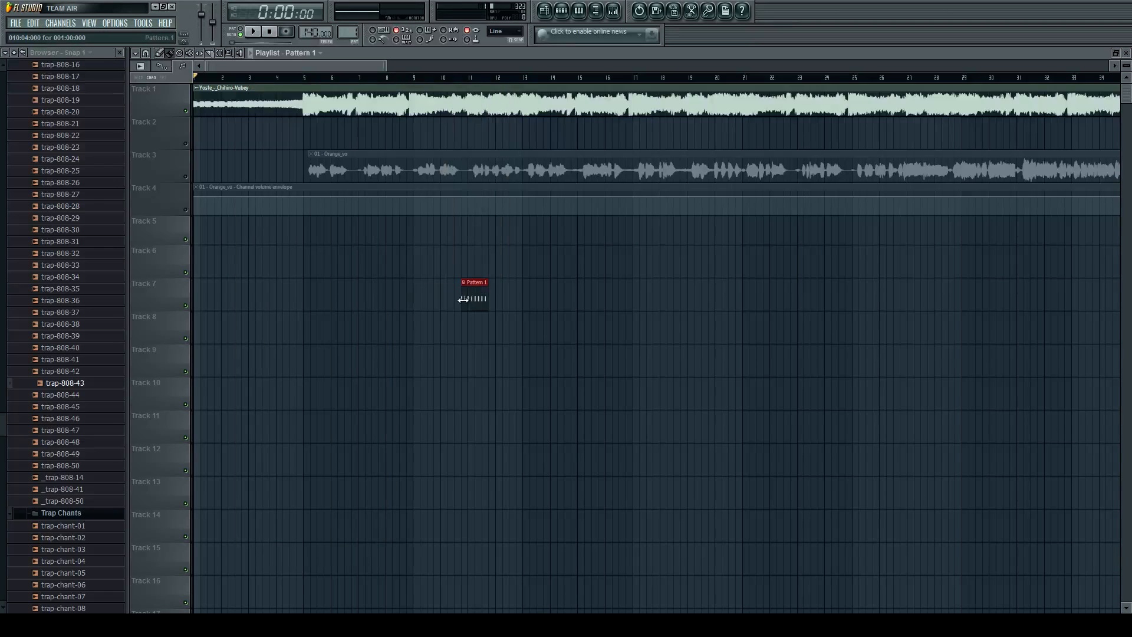
{"action": "left_click_drag", "start_coordinate": [470, 298], "coordinate": [298, 237]}
{"action": "left_click", "coordinate": [185, 112]}
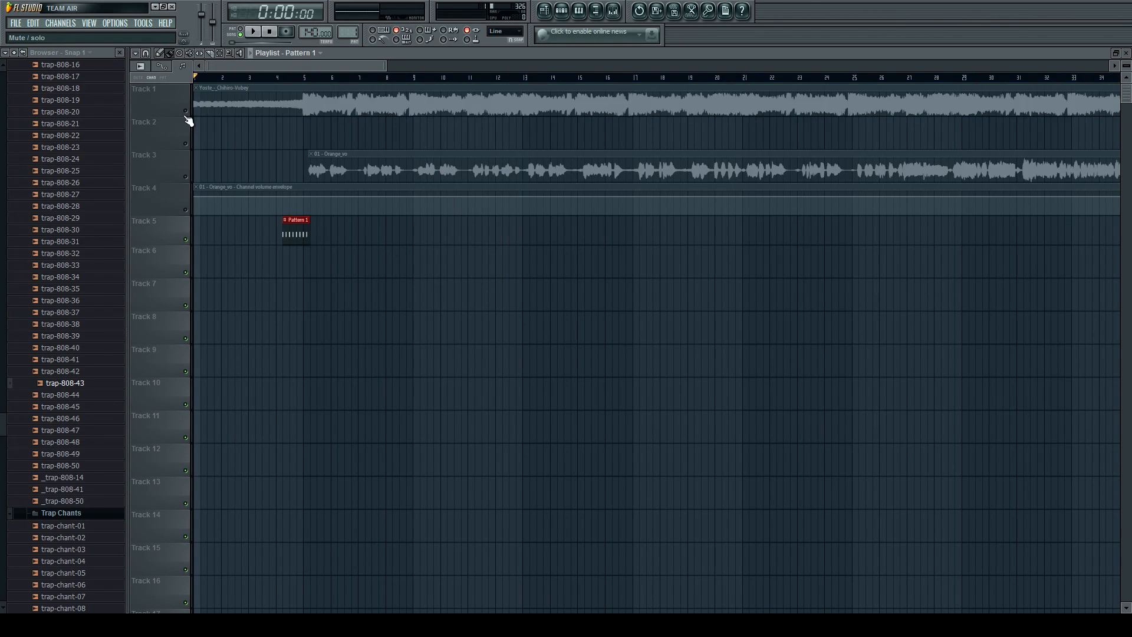
{"action": "key", "text": "space"}
{"action": "scroll", "coordinate": [293, 231], "scroll_direction": "up", "scroll_amount": 4}
{"action": "scroll", "coordinate": [298, 230], "scroll_direction": "up", "scroll_amount": 3}
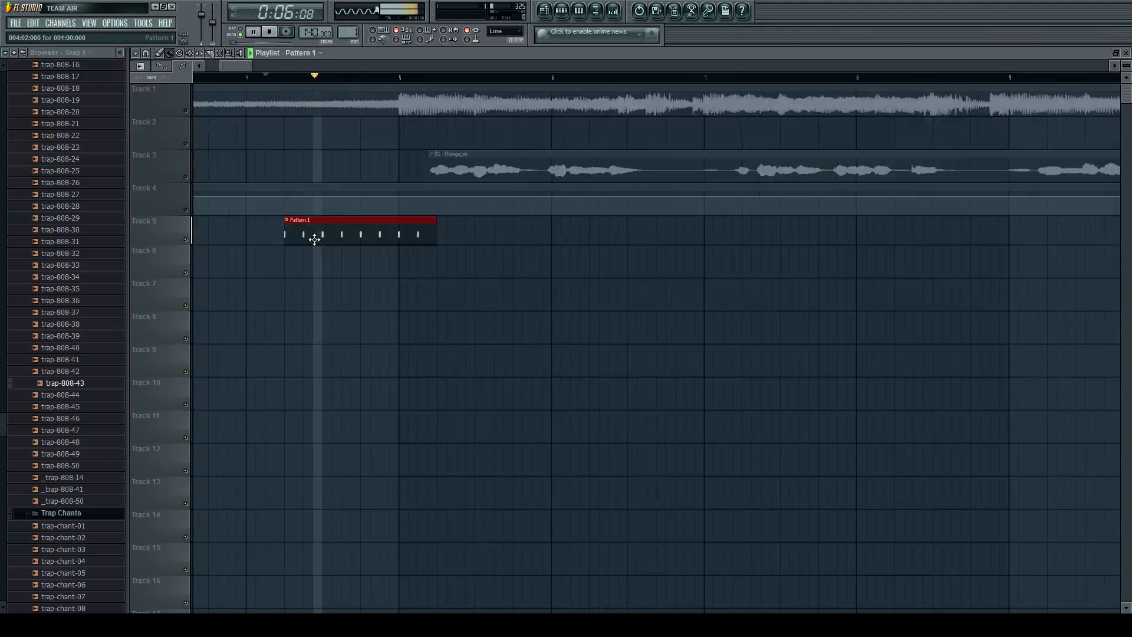
{"action": "key", "text": "space"}
Clear all trap-808-43 steps from Pattern 1.
{"action": "key", "text": "F6"}
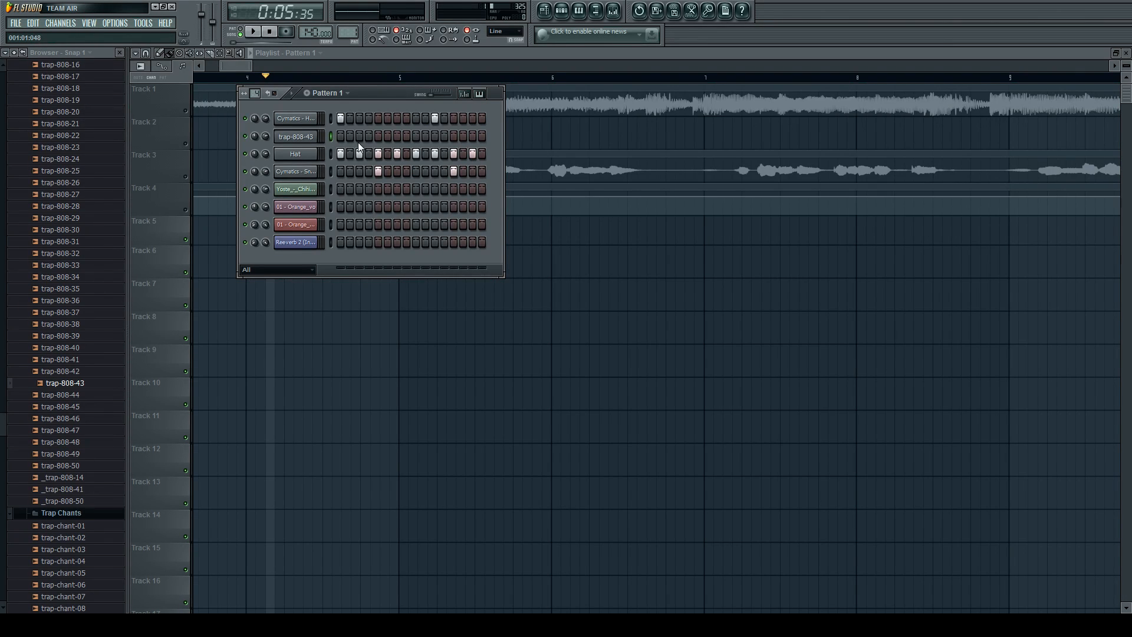
{"action": "left_click_drag", "start_coordinate": [232, 68], "coordinate": [223, 69]}
{"action": "scroll", "coordinate": [339, 143], "scroll_direction": "down", "scroll_amount": 3}
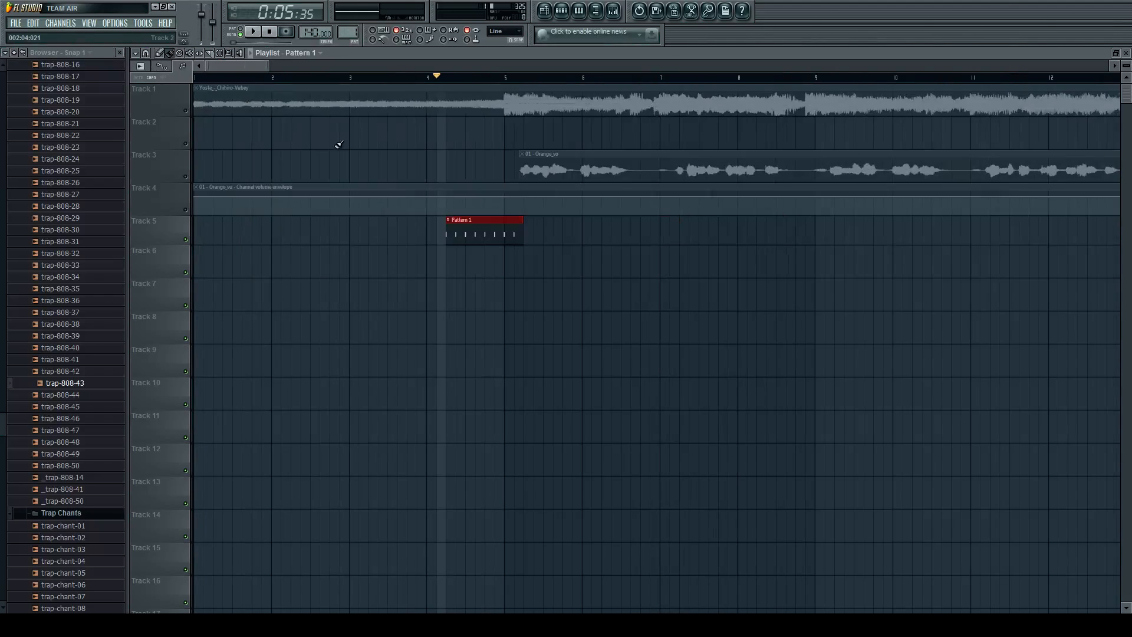
{"action": "left_click", "coordinate": [466, 234]}
{"action": "double_click", "coordinate": [469, 234]}
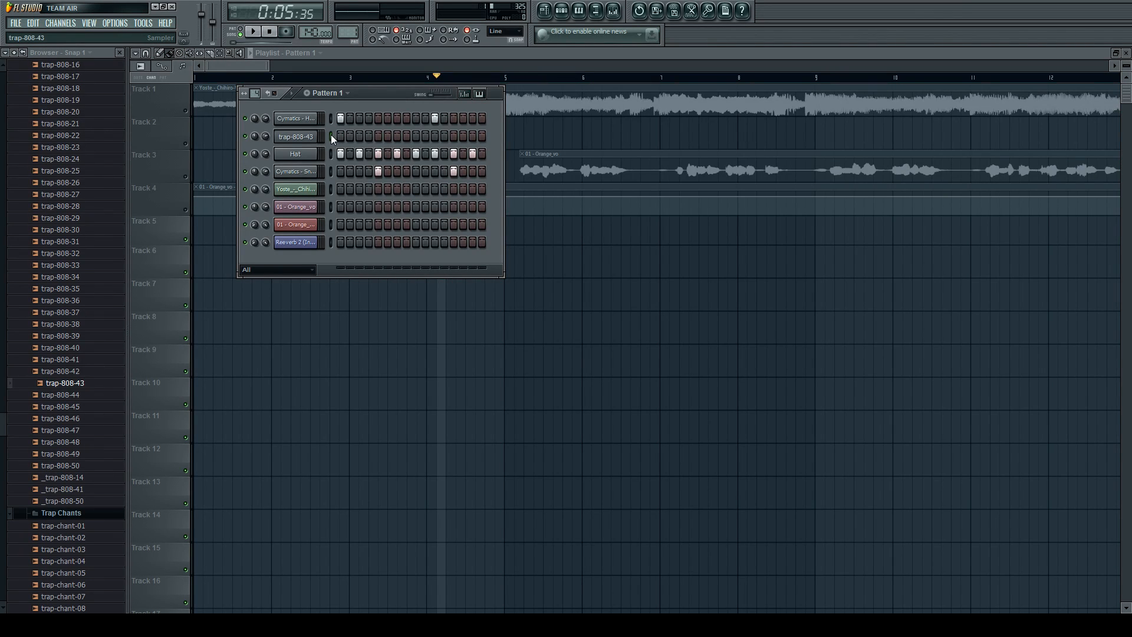
Draw a C5 note for trap-808-43 in the piano roll, starting at bar 1 and lasting one bar.
{"action": "key", "text": "F7"}
{"action": "scroll", "coordinate": [307, 175], "scroll_direction": "down", "scroll_amount": 1}
{"action": "scroll", "coordinate": [230, 227], "scroll_direction": "up", "scroll_amount": 2}
{"action": "scroll", "coordinate": [215, 246], "scroll_direction": "up", "scroll_amount": 1}
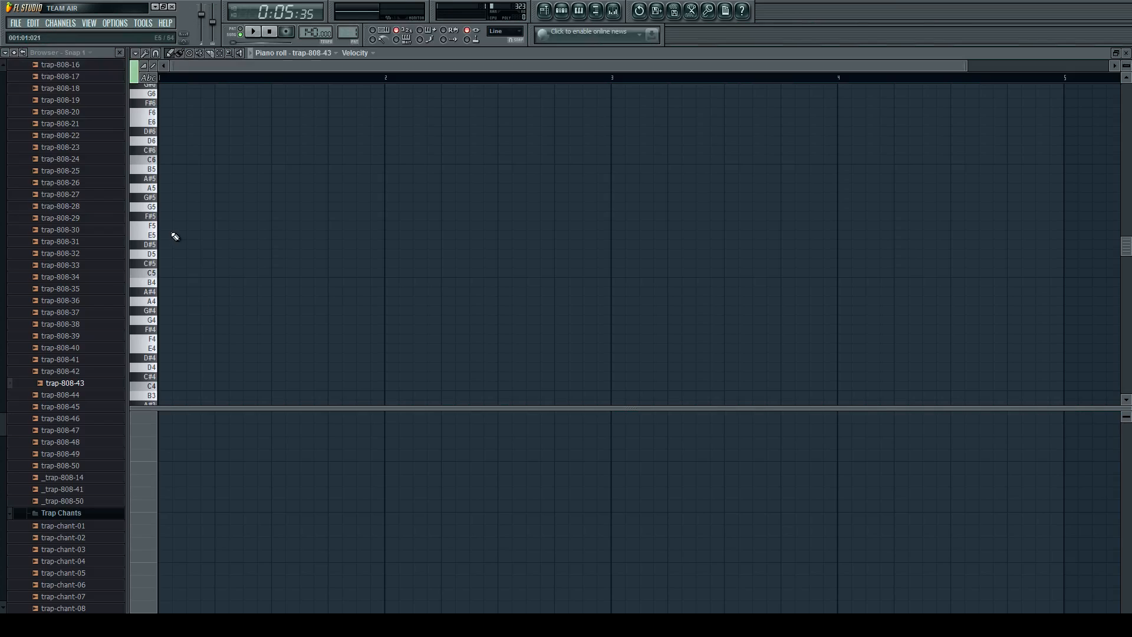
{"action": "left_click", "coordinate": [170, 275]}
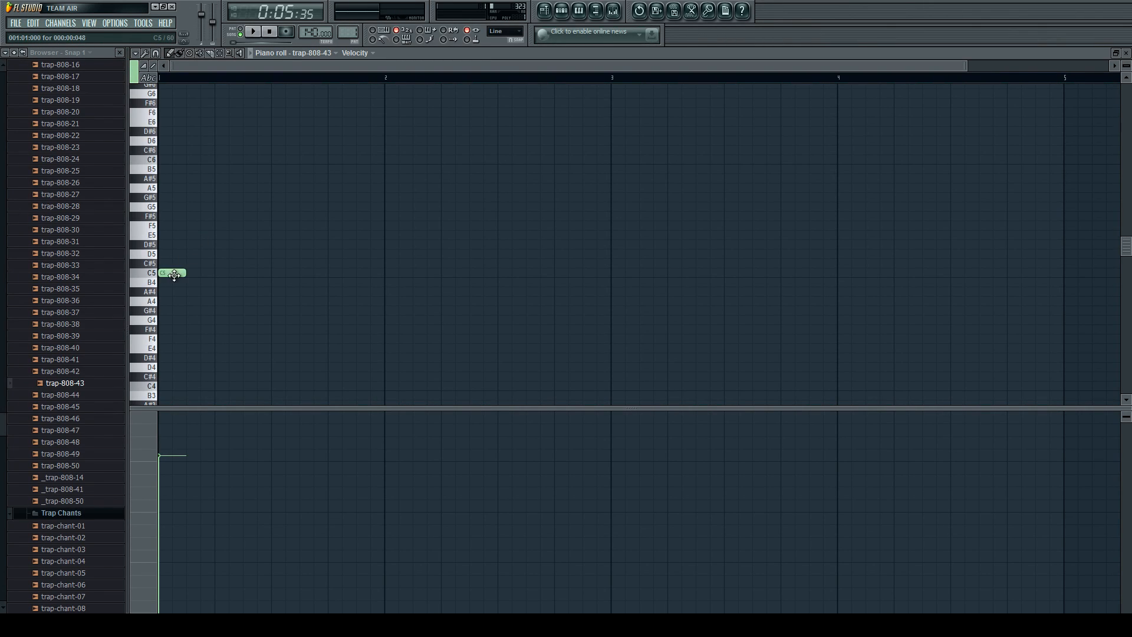
{"action": "left_click", "coordinate": [164, 273]}
{"action": "left_click_drag", "start_coordinate": [183, 272], "coordinate": [384, 273]}
Play Pattern 1 to hear the long 808 note together with the drum steps.
{"action": "key", "text": "space"}
{"action": "key", "text": "space"}
{"action": "left_click", "coordinate": [561, 10]}
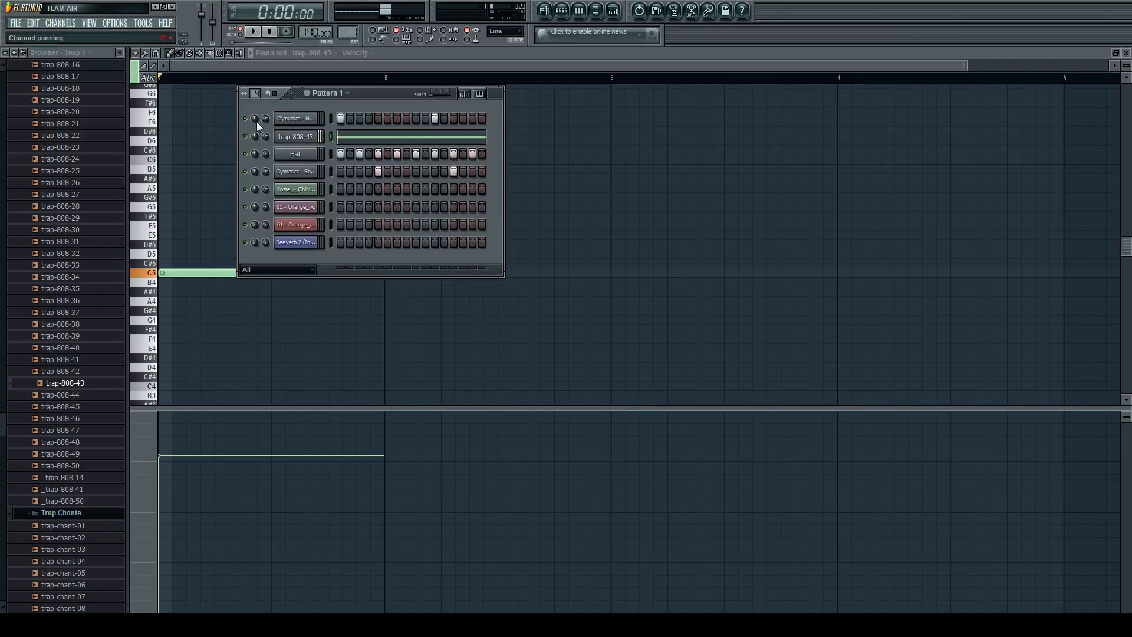
{"action": "key", "text": "space"}
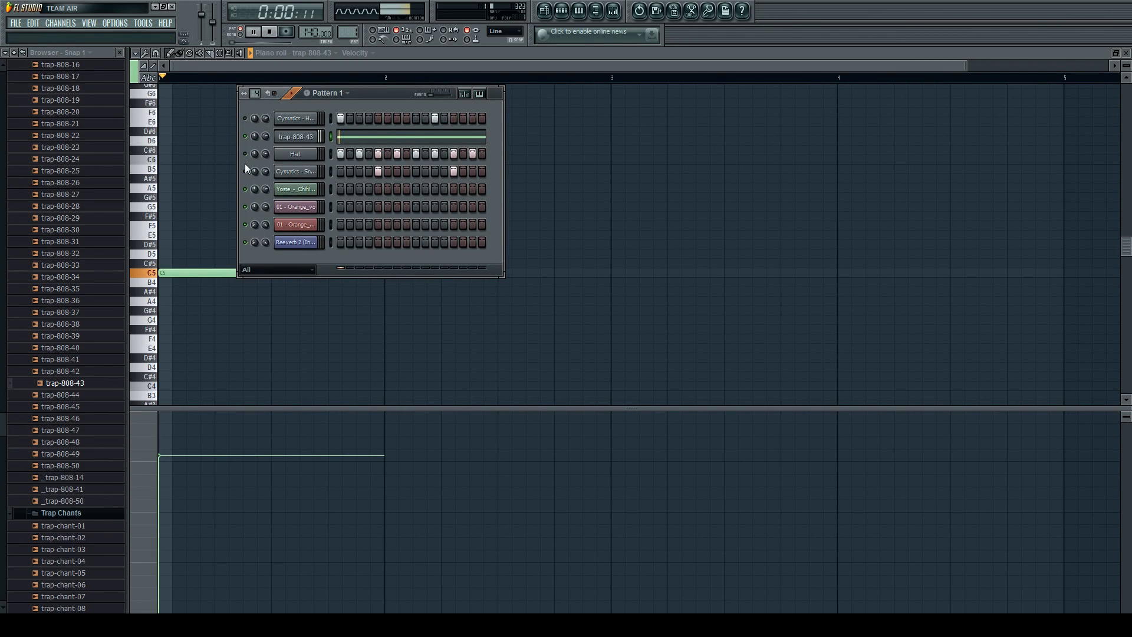
{"action": "key", "text": "F6"}
{"action": "key", "text": "space"}
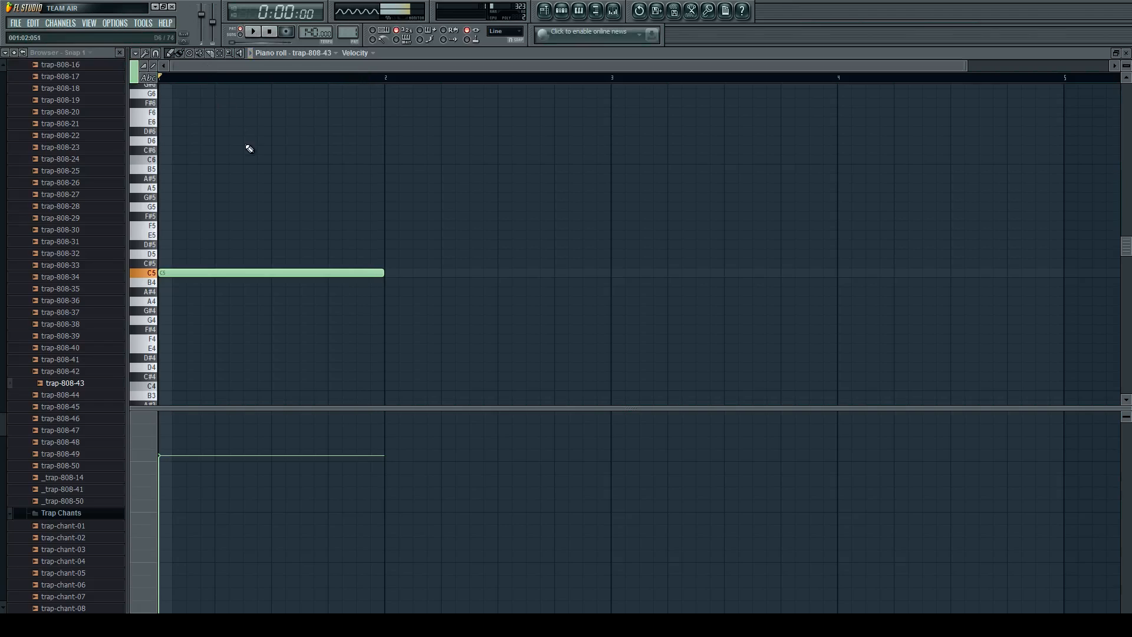
Raise the trap-808-43 note in bar 1 to C6 and play it.
{"action": "scroll", "coordinate": [167, 290], "scroll_direction": "up", "scroll_amount": 1}
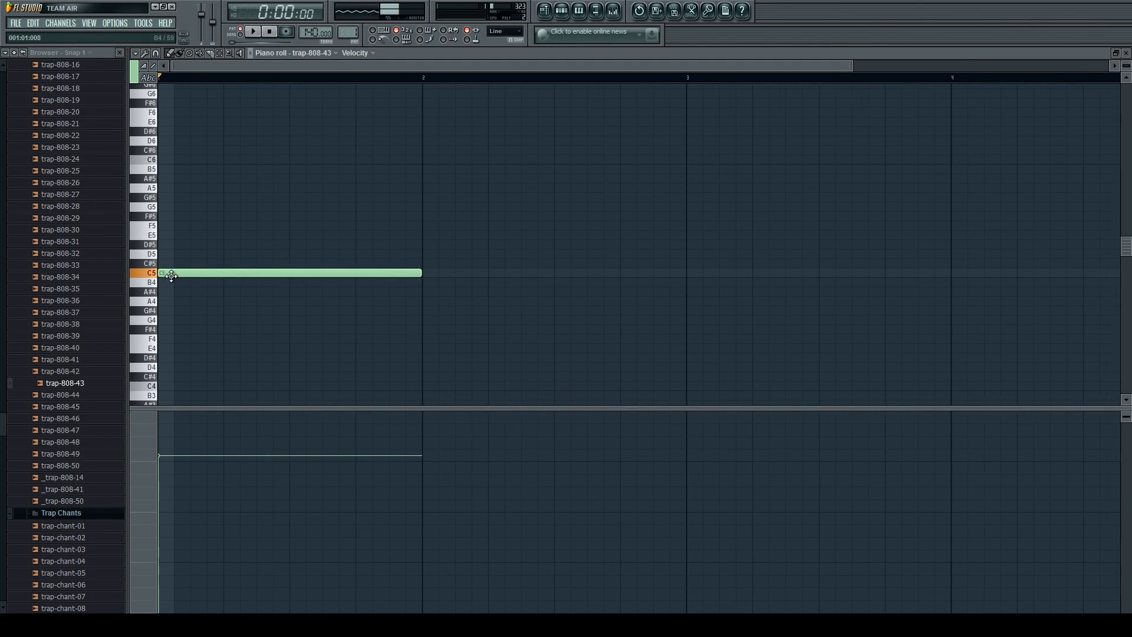
{"action": "scroll", "coordinate": [168, 289], "scroll_direction": "down", "scroll_amount": 2}
{"action": "left_click_drag", "start_coordinate": [173, 273], "coordinate": [158, 152]}
{"action": "key", "text": "space"}
Add a one-bar C5 note for trap-808-43 at the start of bar 2 and play the pattern.
{"action": "key", "text": "space"}
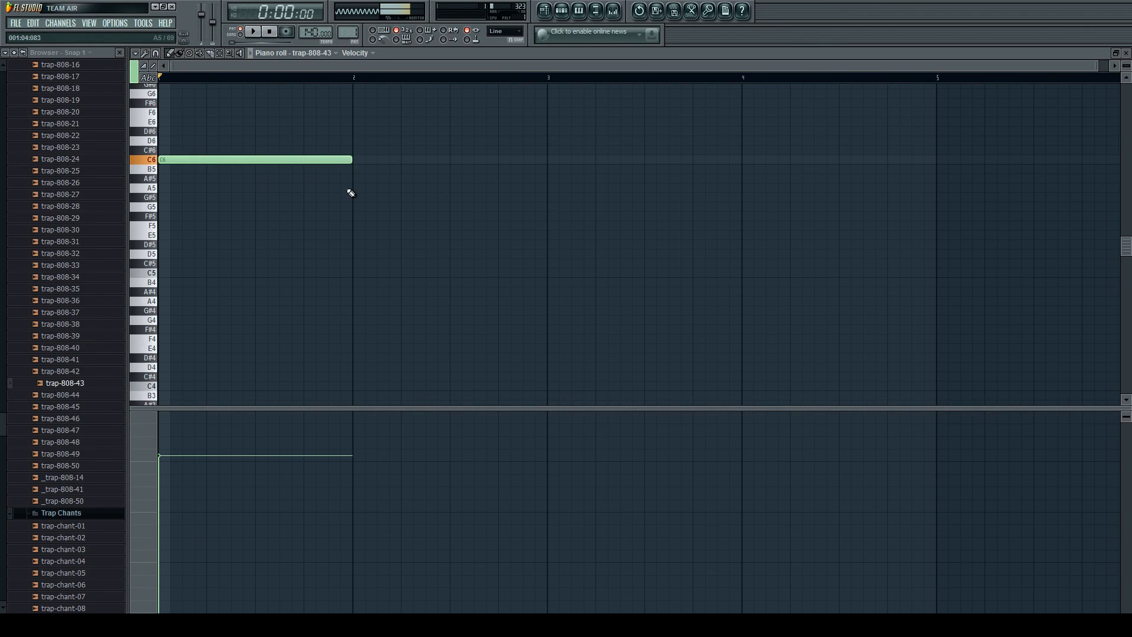
{"action": "left_click_drag", "start_coordinate": [360, 191], "coordinate": [368, 274]}
{"action": "key", "text": "space"}
{"action": "key", "text": "space"}
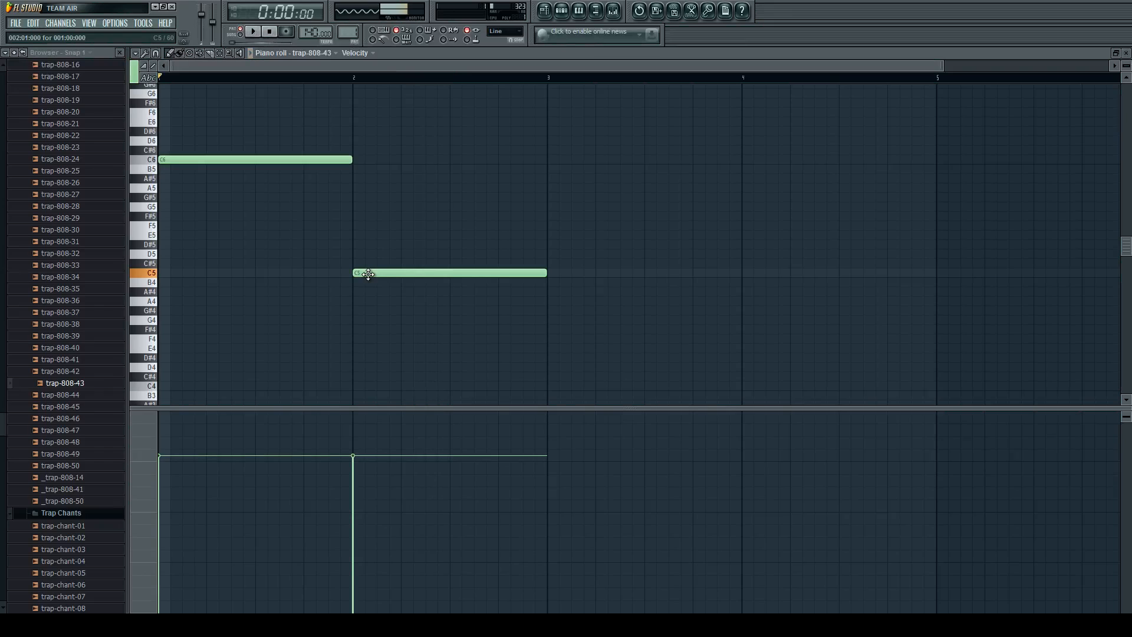
{"action": "scroll", "coordinate": [344, 195], "scroll_direction": "down", "scroll_amount": 2}
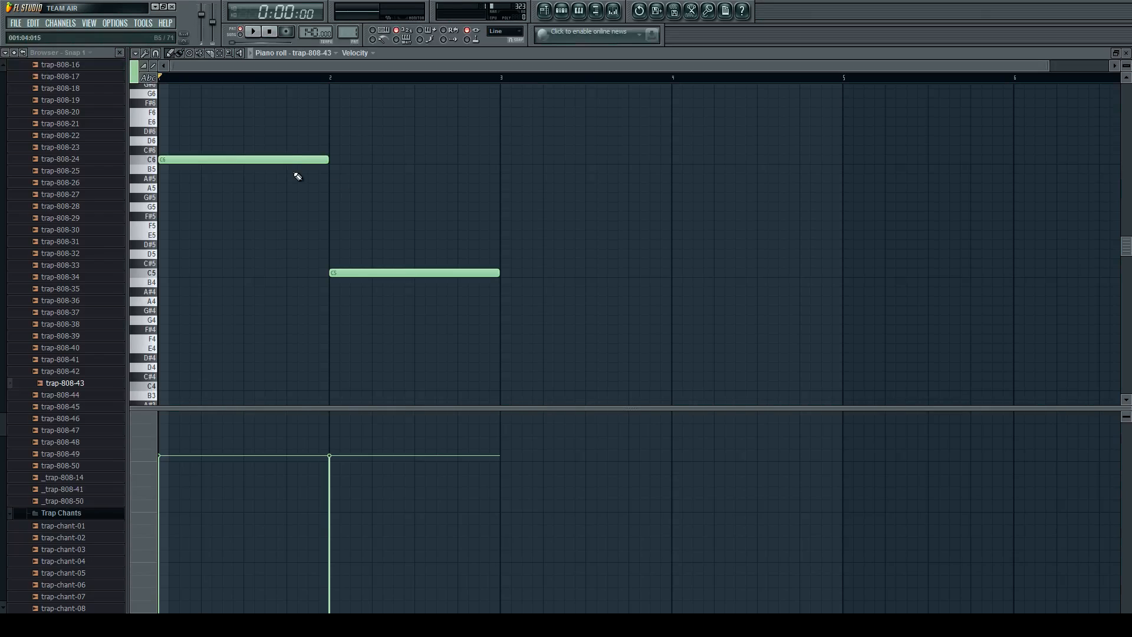
{"action": "scroll", "coordinate": [161, 177], "scroll_direction": "up", "scroll_amount": 4}
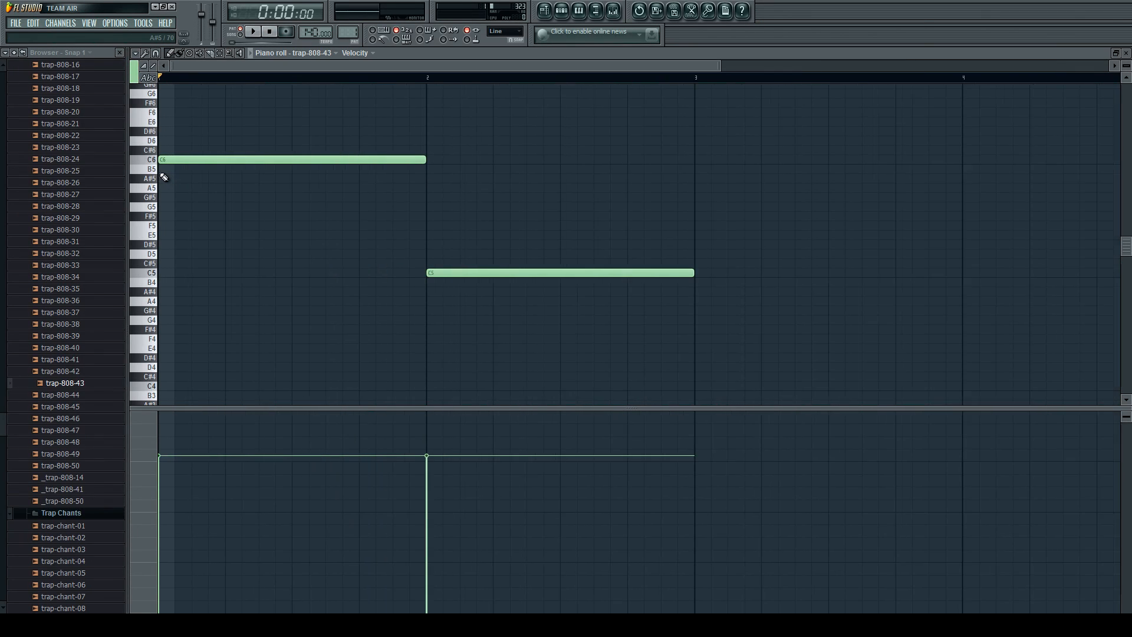
{"action": "scroll", "coordinate": [151, 159], "scroll_direction": "up", "scroll_amount": 2}
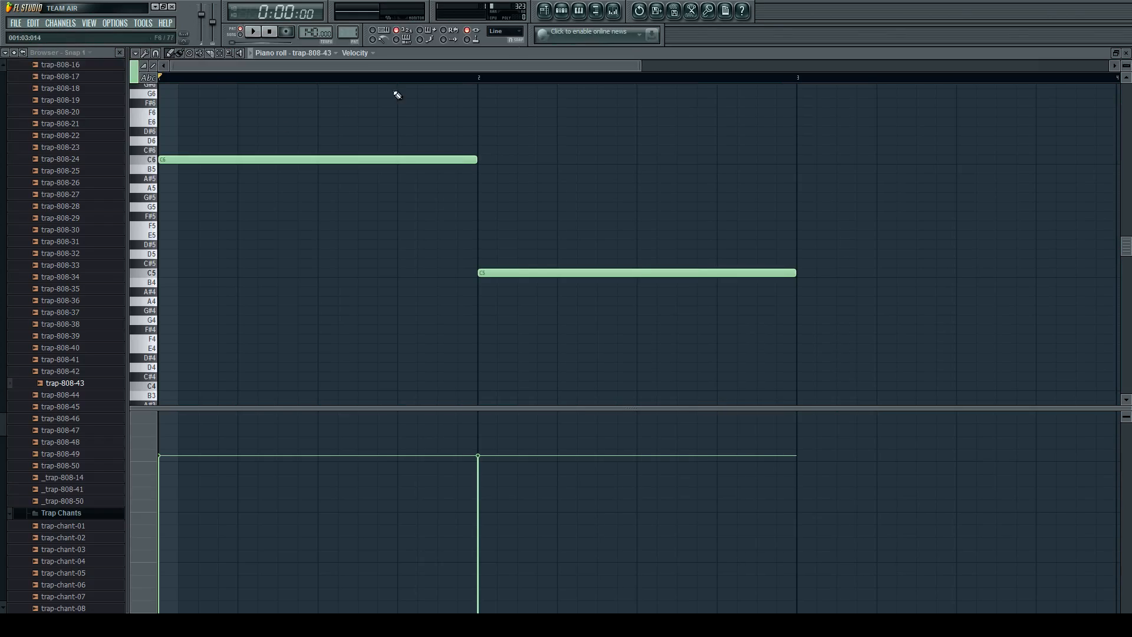
{"action": "left_click", "coordinate": [562, 12]}
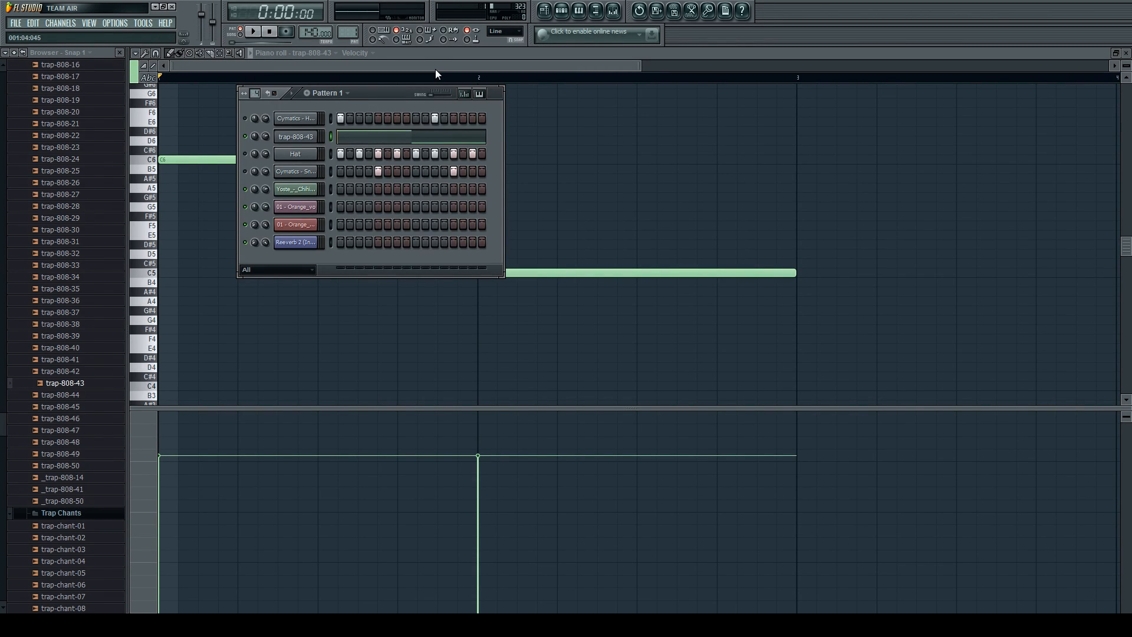
{"action": "key", "text": "F6"}
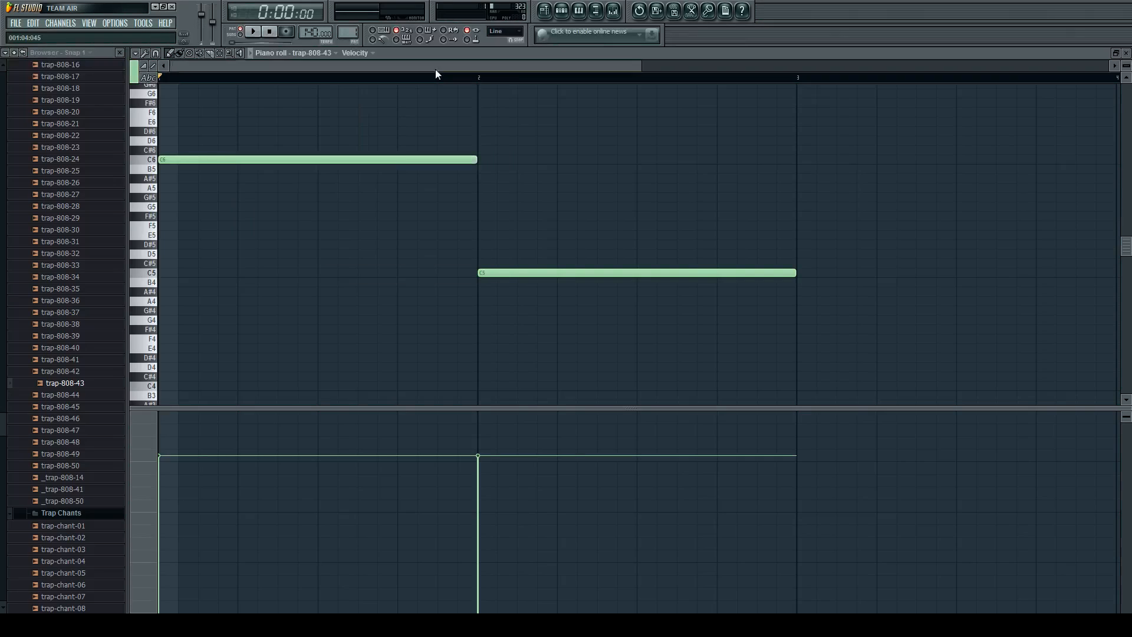
Try out extra notes above the C6 note, remove them, and add a one-bar slide note at G6 from beat 3 of bar 1.
{"action": "scroll", "coordinate": [412, 118], "scroll_direction": "down", "scroll_amount": 2}
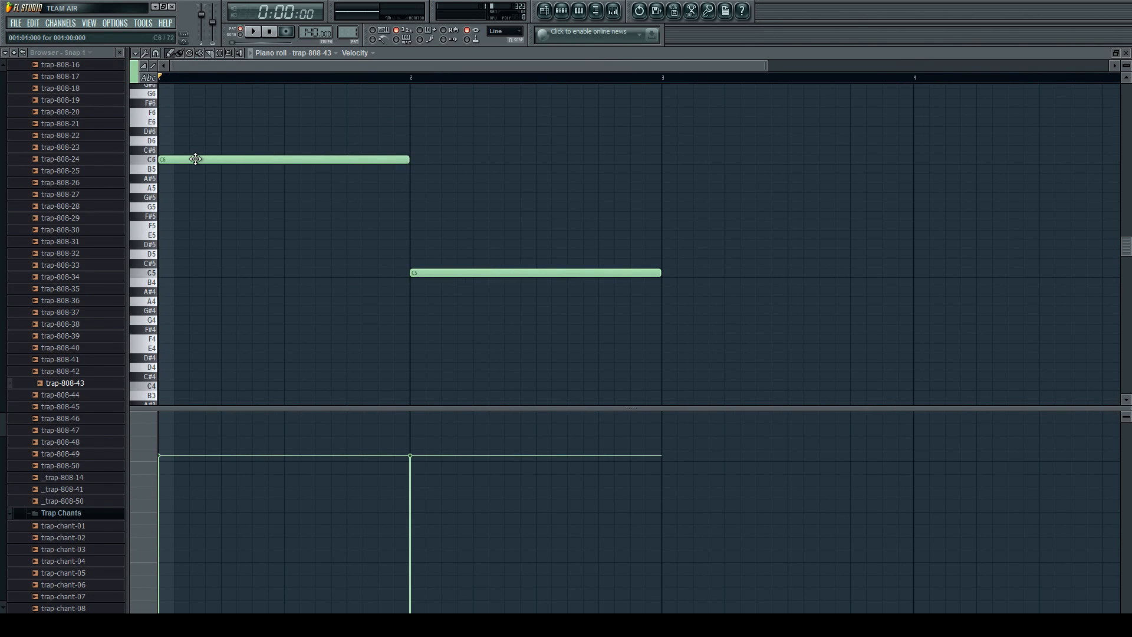
{"action": "scroll", "coordinate": [295, 246], "scroll_direction": "up", "scroll_amount": 2}
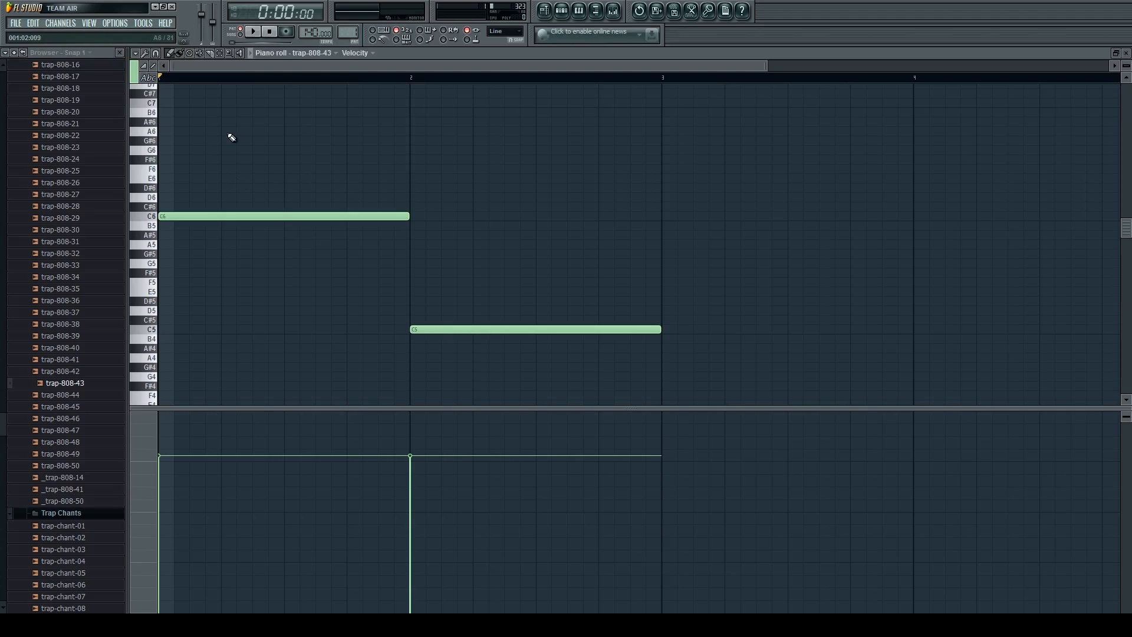
{"action": "left_click", "coordinate": [268, 141]}
{"action": "left_click", "coordinate": [285, 188]}
{"action": "left_click", "coordinate": [329, 149]}
{"action": "right_click", "coordinate": [371, 150]}
{"action": "right_click", "coordinate": [351, 187]}
{"action": "right_click", "coordinate": [328, 142]}
{"action": "left_click", "coordinate": [291, 151]}
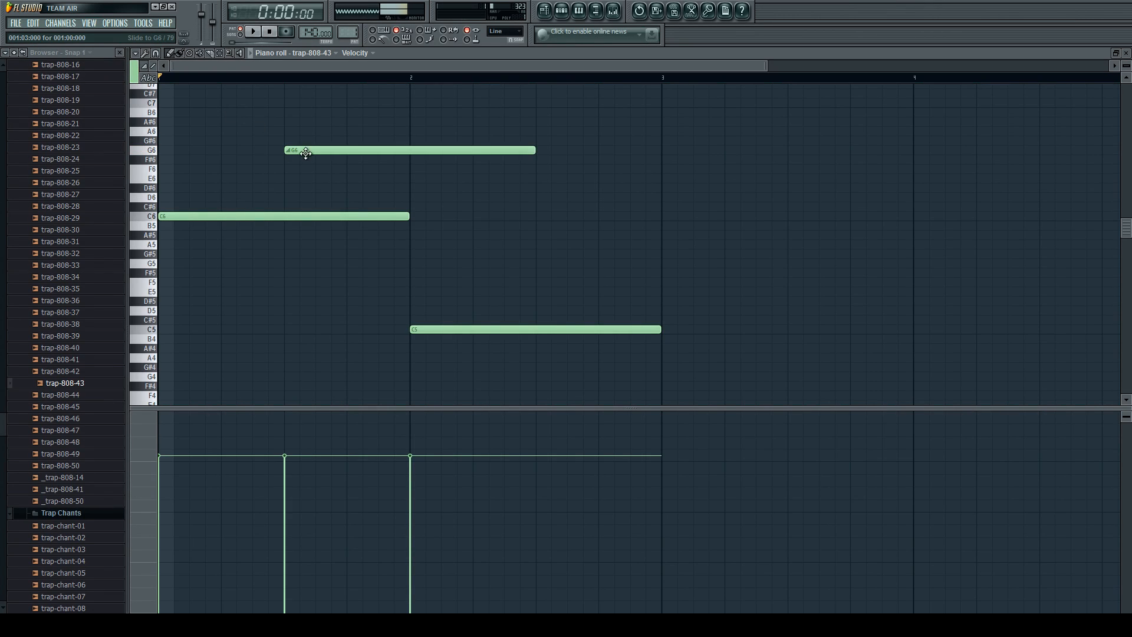
Shorten the G6 slide note to one beat, reduce it further to half a beat, and play the pattern.
{"action": "left_click_drag", "start_coordinate": [532, 151], "coordinate": [345, 152]}
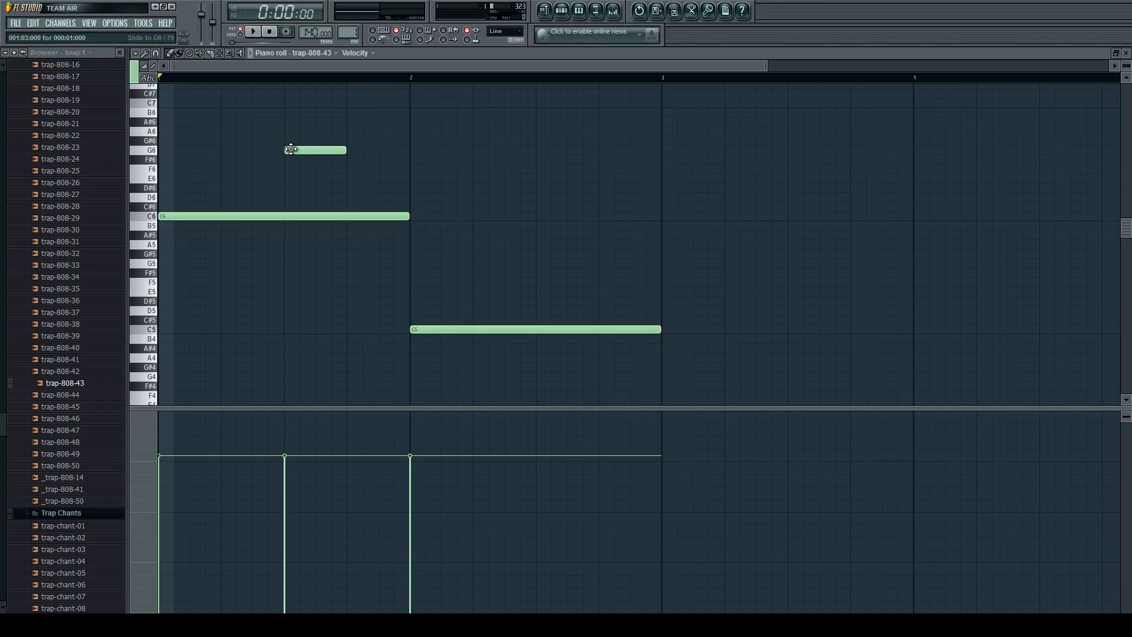
{"action": "key", "text": "space"}
{"action": "key", "text": "space"}
{"action": "left_click_drag", "start_coordinate": [343, 151], "coordinate": [316, 152]}
{"action": "key", "text": "space"}
{"action": "key", "text": "space"}
{"action": "key", "text": "space"}
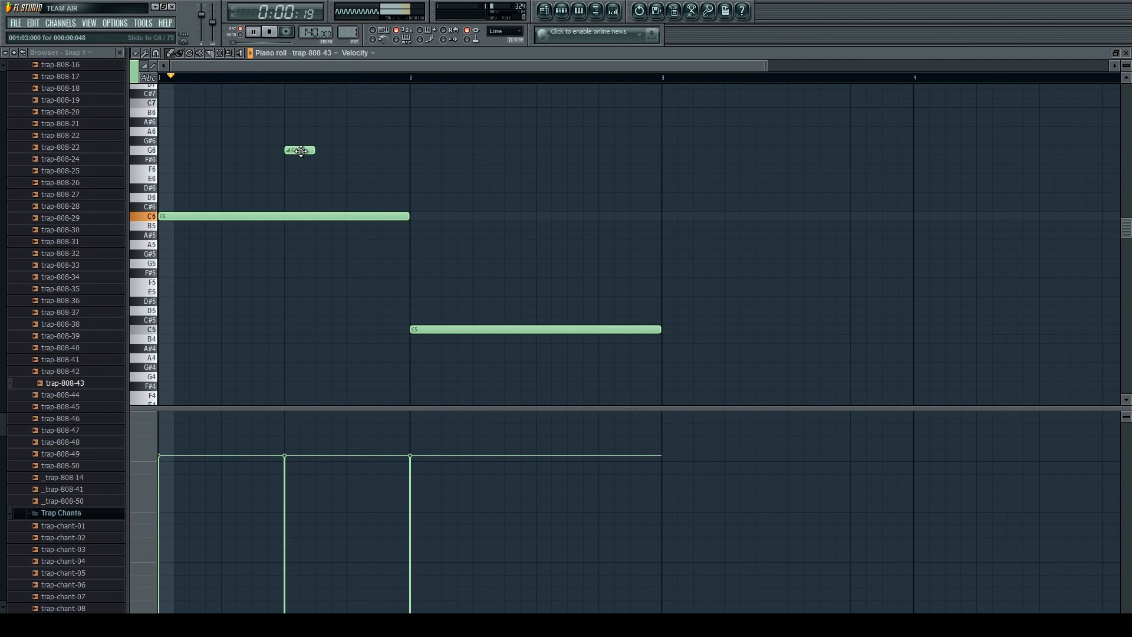
{"action": "key", "text": "space"}
{"action": "key", "text": "space"}
Try the G6 slide note near the end of bar 1, move it to the start of beat 4, and play it.
{"action": "key", "text": "space"}
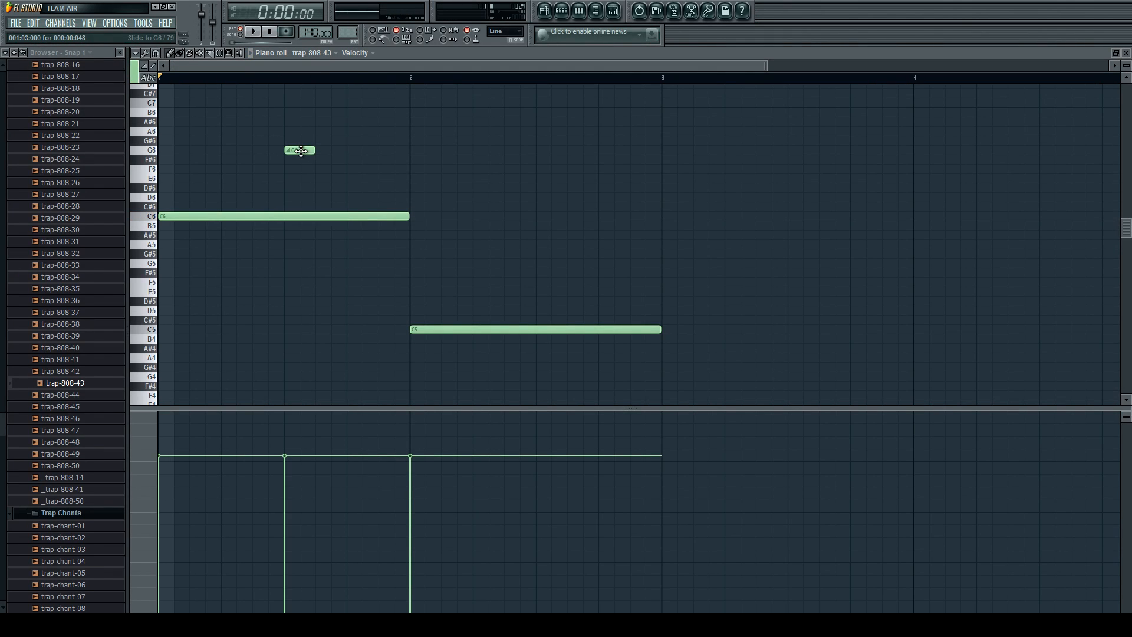
{"action": "left_click_drag", "start_coordinate": [300, 151], "coordinate": [395, 151]}
{"action": "key", "text": "space"}
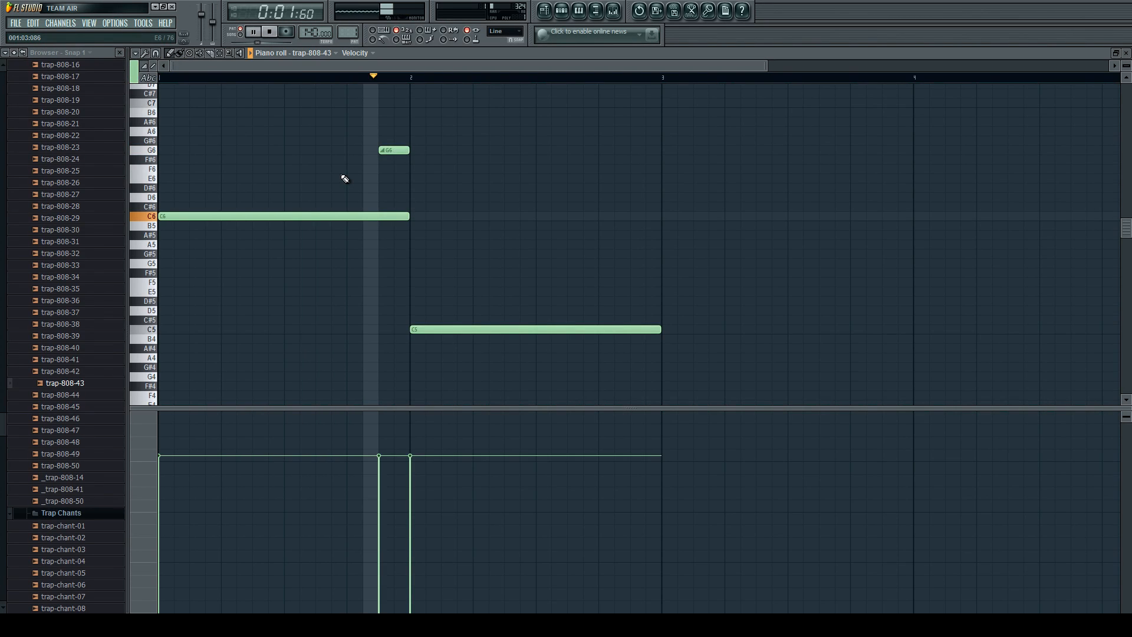
{"action": "left_click_drag", "start_coordinate": [390, 150], "coordinate": [358, 150]}
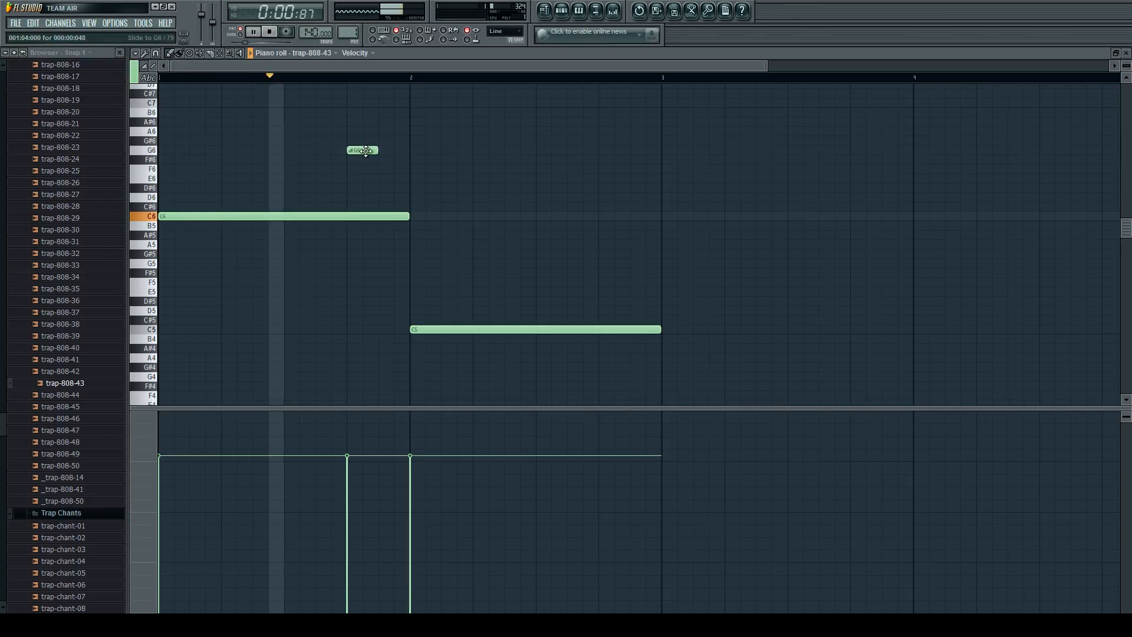
{"action": "key", "text": "space"}
Raise the slide note on beat 4 of bar 1 to C7 and play the pattern.
{"action": "scroll", "coordinate": [361, 165], "scroll_direction": "up", "scroll_amount": 2}
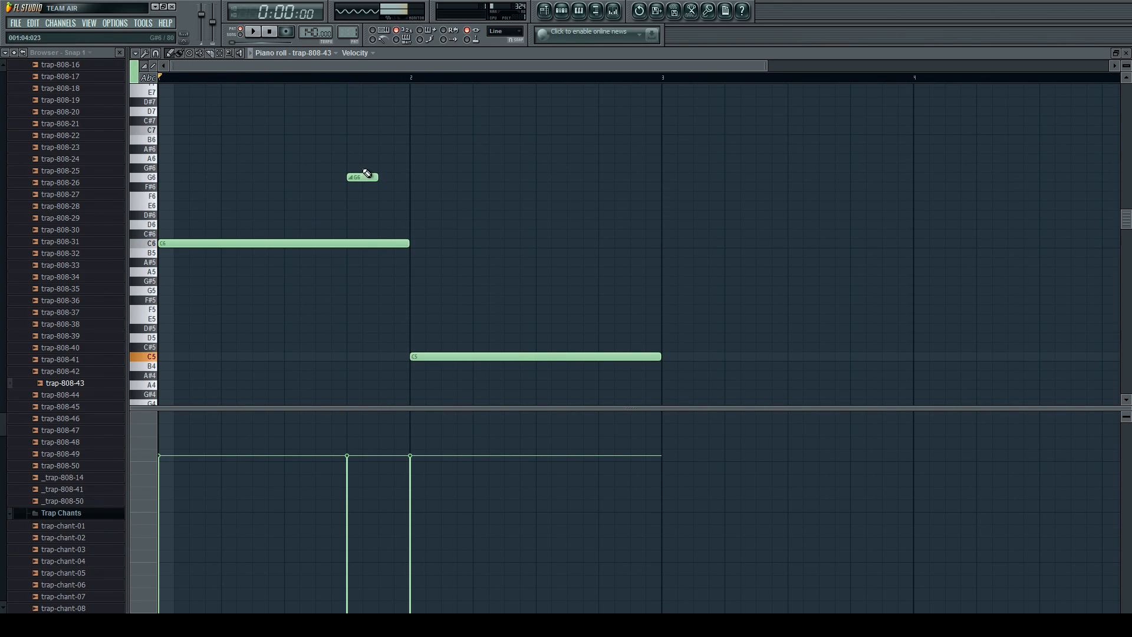
{"action": "left_click_drag", "start_coordinate": [362, 176], "coordinate": [362, 131]}
{"action": "key", "text": "space"}
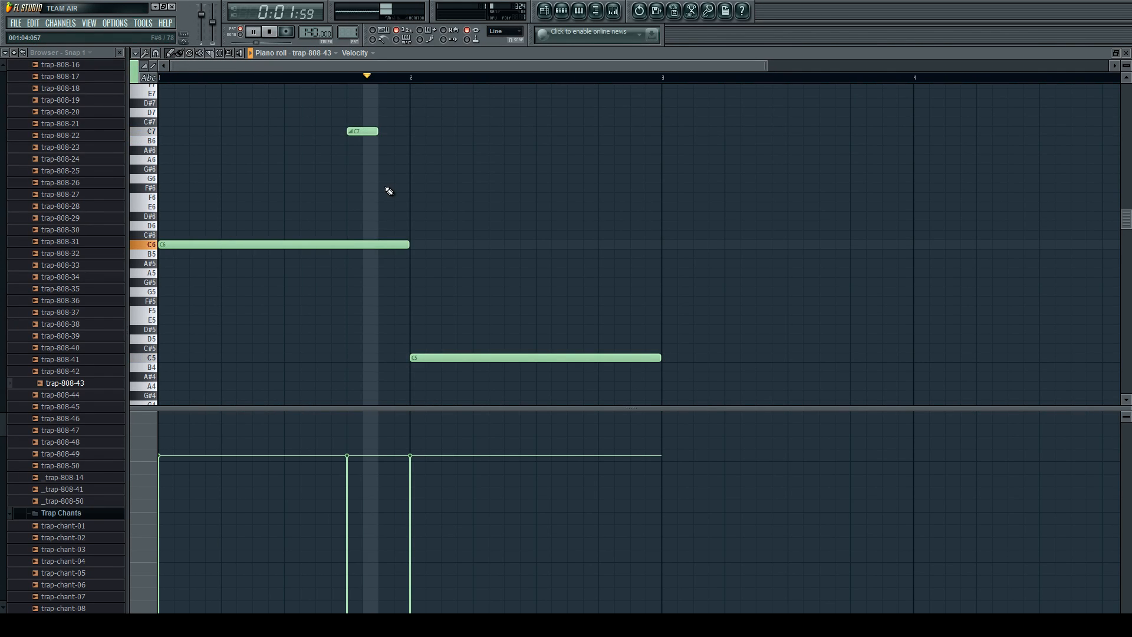
{"action": "key", "text": "space"}
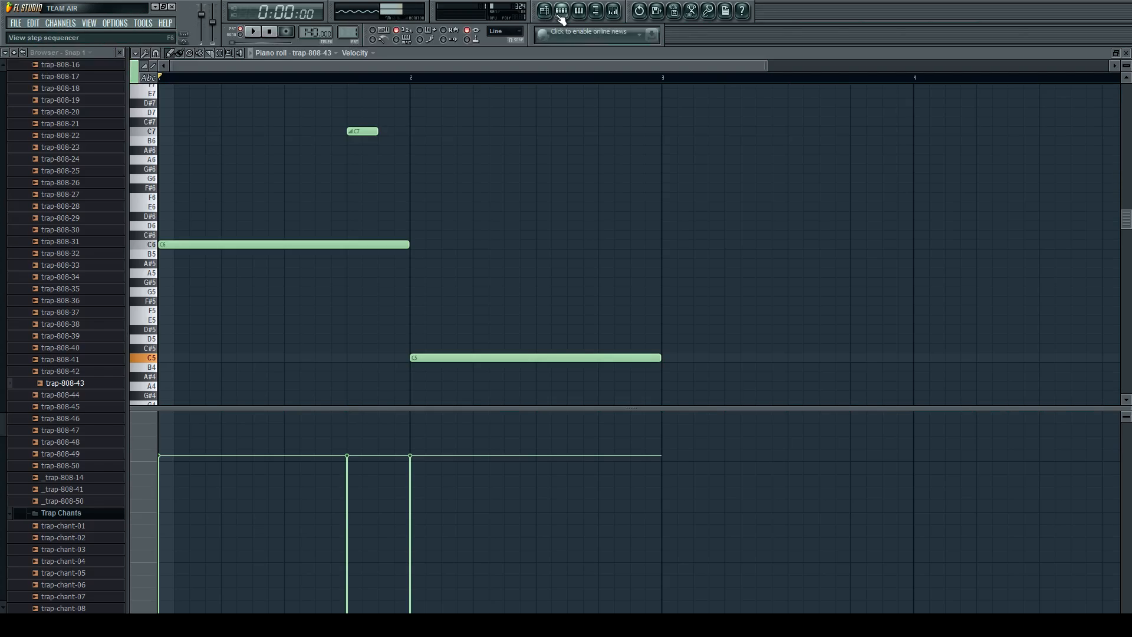
Delete the C7 slide note and the C6 and C5 notes of trap-808-43, and return to the step sequencer.
{"action": "right_click", "coordinate": [363, 126]}
{"action": "right_click", "coordinate": [367, 244]}
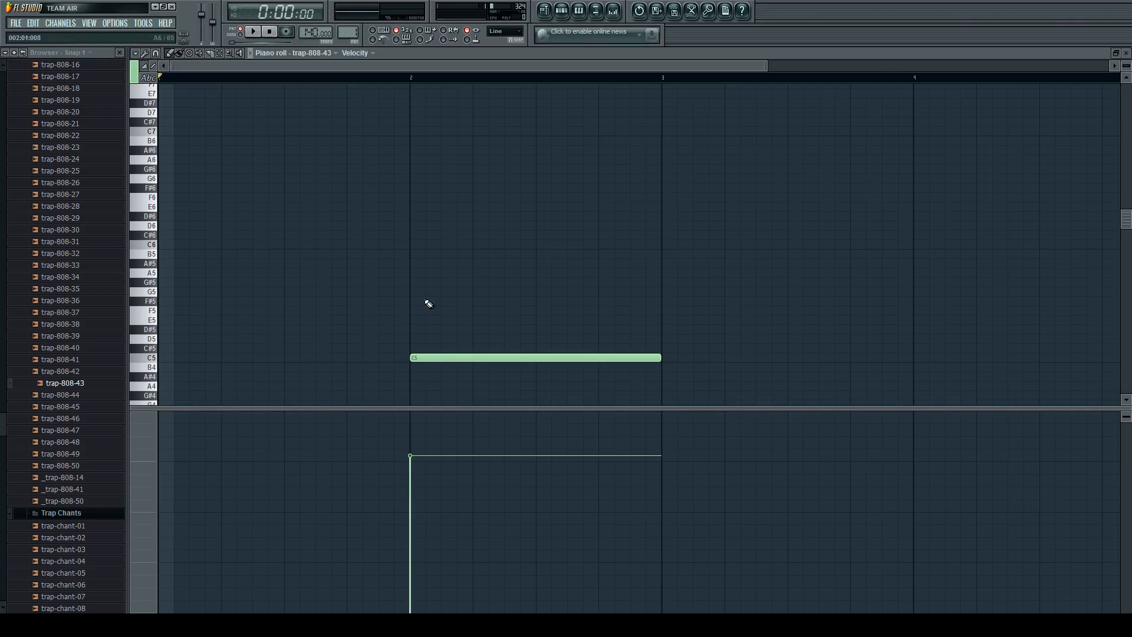
{"action": "right_click", "coordinate": [424, 358]}
{"action": "left_click", "coordinate": [564, 11]}
{"action": "left_click", "coordinate": [545, 11]}
{"action": "left_click", "coordinate": [562, 12]}
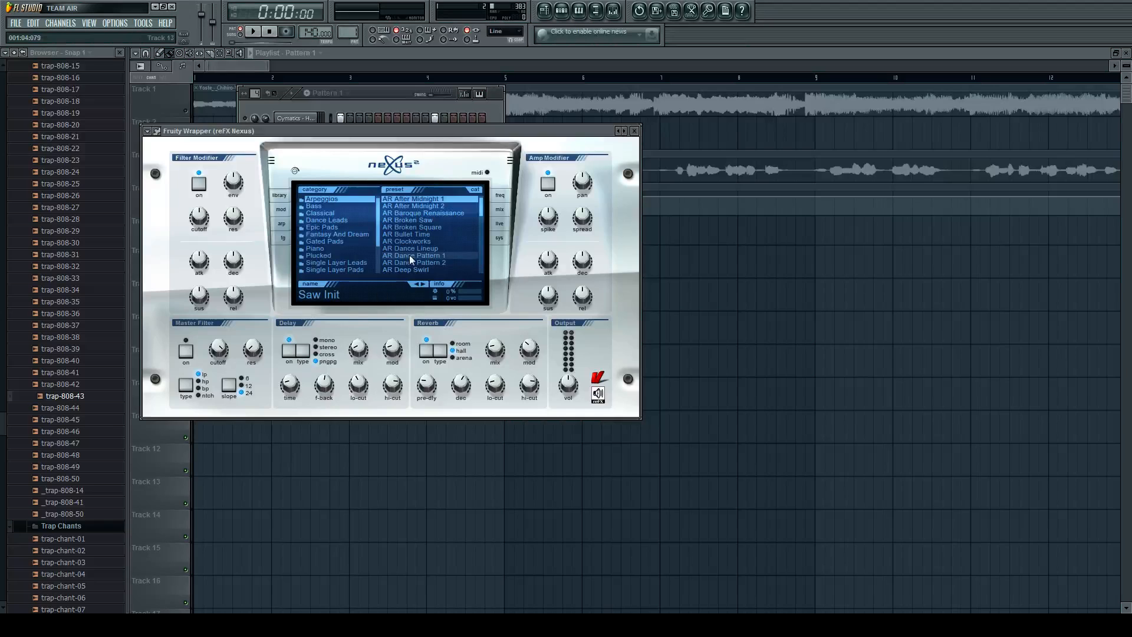
Load the PN Nexus Grandpiano preset from the Piano category in reFX Nexus.
{"action": "left_click", "coordinate": [316, 249]}
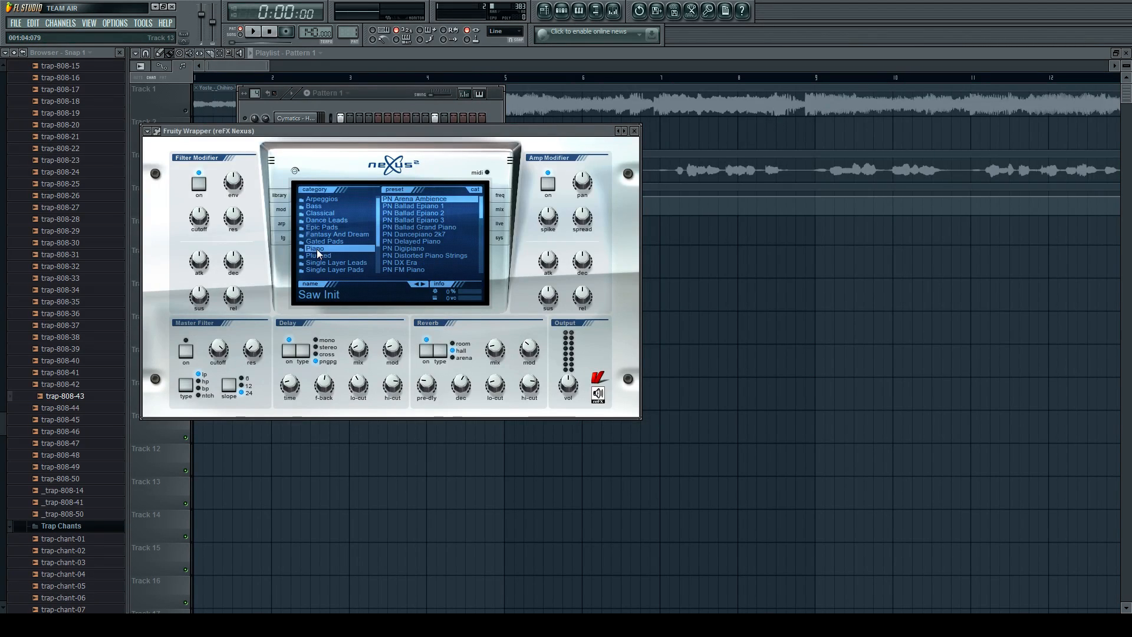
{"action": "scroll", "coordinate": [481, 205], "scroll_direction": "down", "scroll_amount": 5}
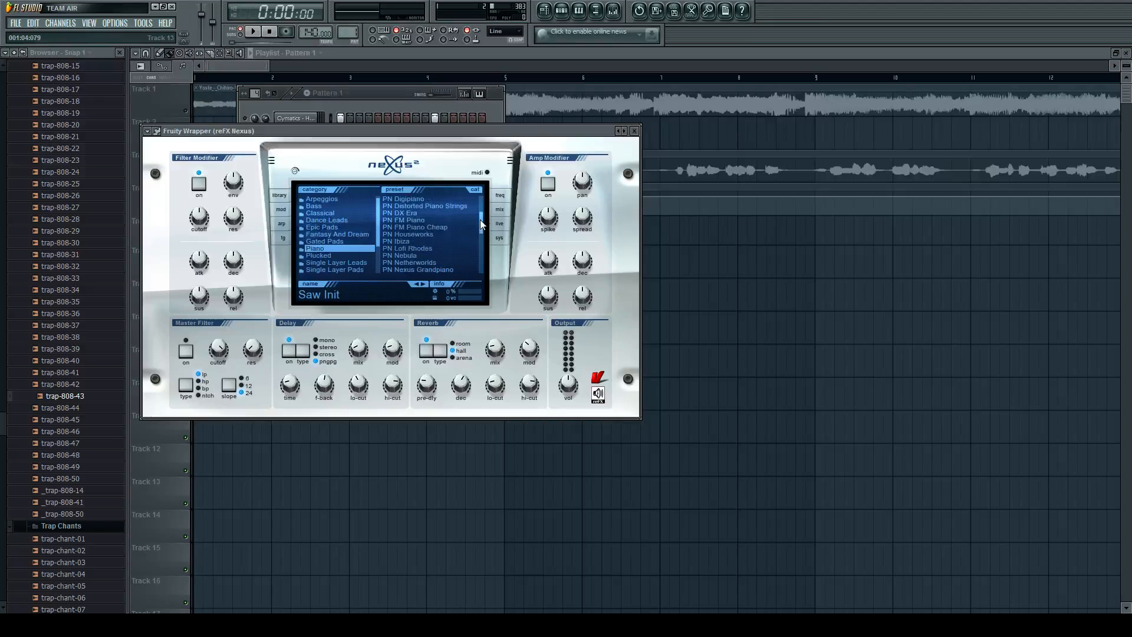
{"action": "left_click", "coordinate": [442, 235]}
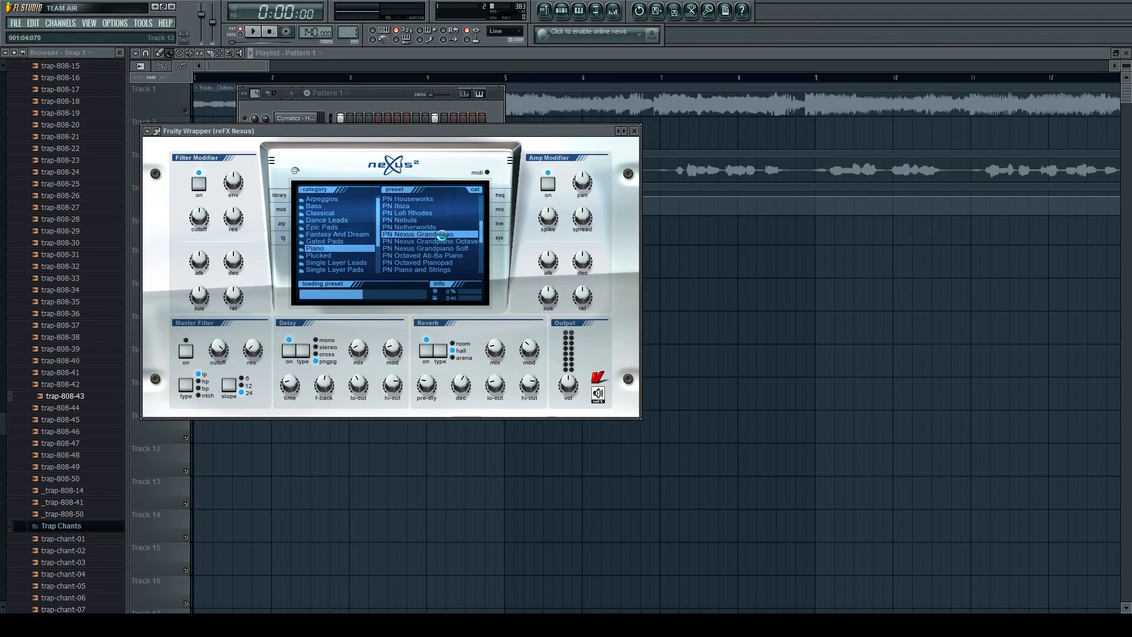
Switch the step sequencer to Pattern 3 and open the piano roll for reFX Nexus.
{"action": "left_click", "coordinate": [395, 96]}
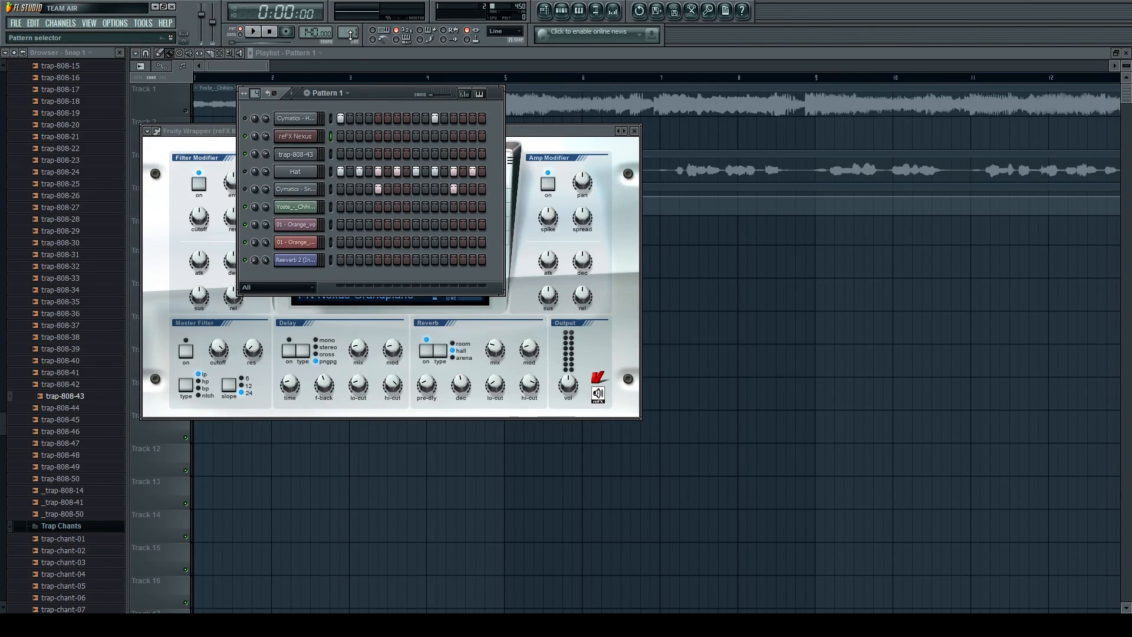
{"action": "scroll", "coordinate": [350, 32], "scroll_direction": "up", "scroll_amount": 1}
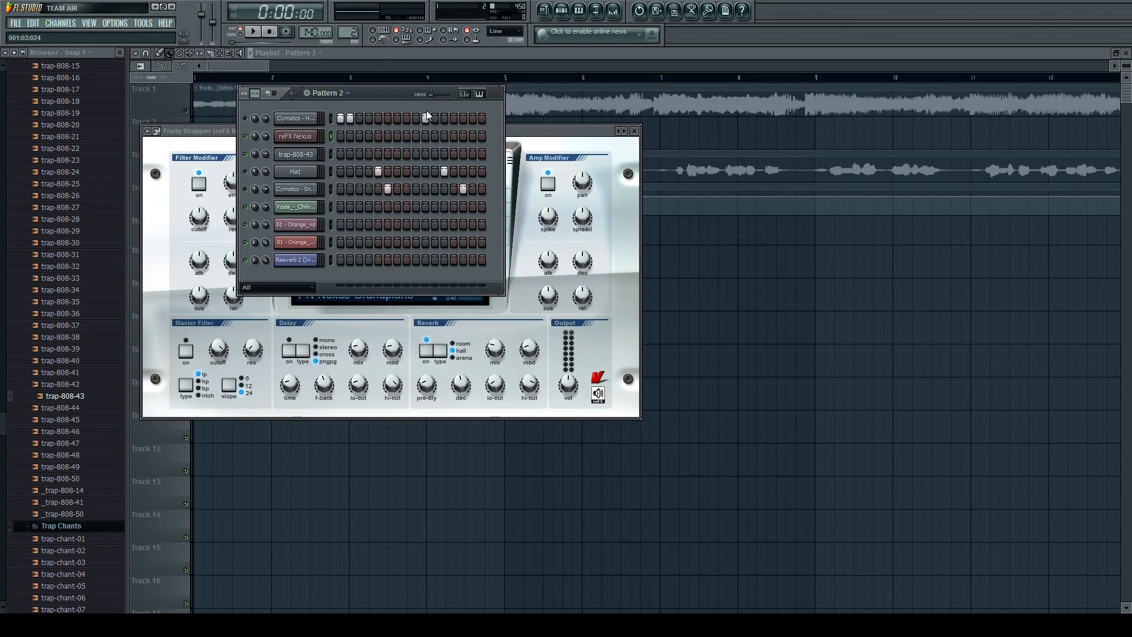
{"action": "scroll", "coordinate": [351, 33], "scroll_direction": "up", "scroll_amount": 1}
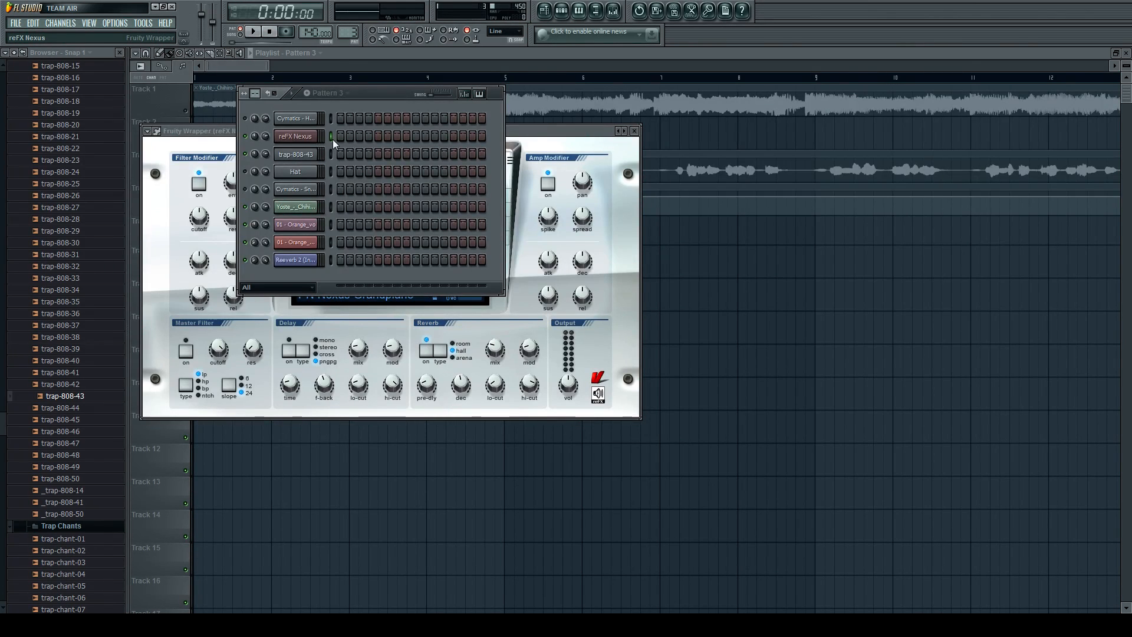
{"action": "key", "text": "F7"}
{"action": "left_click", "coordinate": [170, 244]}
{"action": "left_click", "coordinate": [216, 245]}
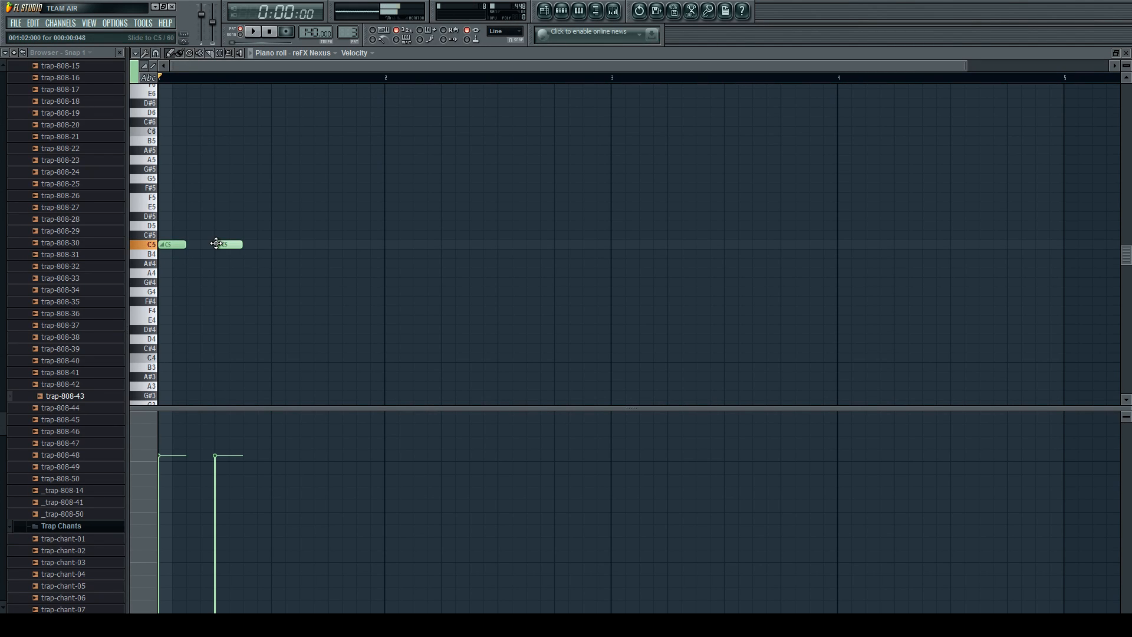
{"action": "right_click", "coordinate": [229, 245]}
{"action": "right_click", "coordinate": [175, 244]}
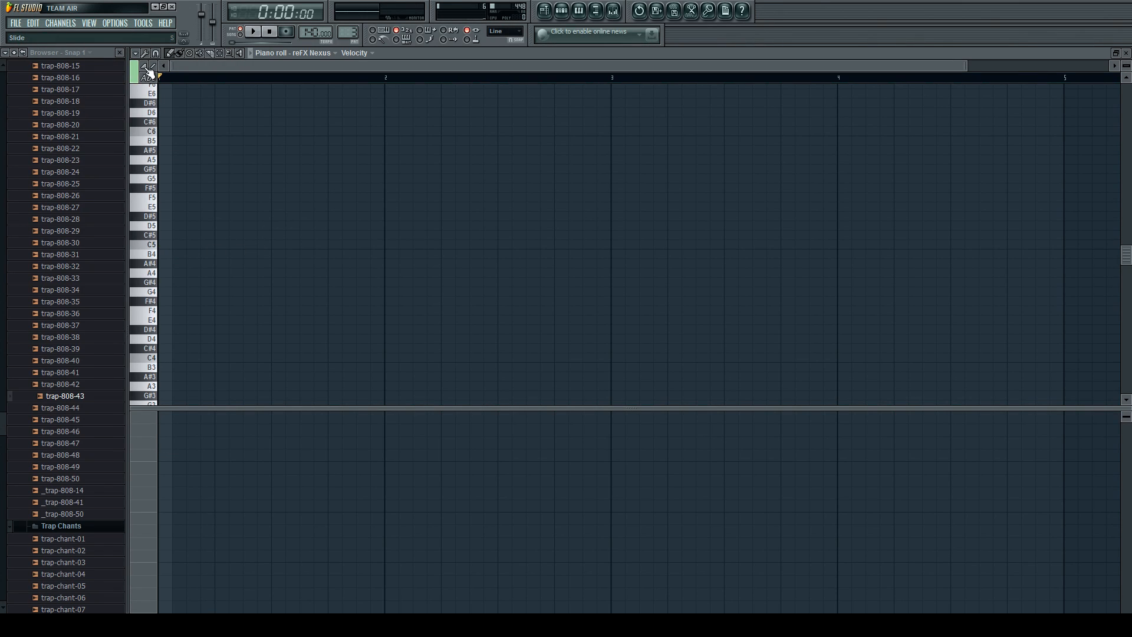
Add half-beat piano notes in bar 1: C5 on beats 1 and 2, D#5 on beat 3, and E5 on beat 4.
{"action": "left_click", "coordinate": [168, 244]}
{"action": "left_click", "coordinate": [222, 244]}
{"action": "left_click", "coordinate": [275, 216]}
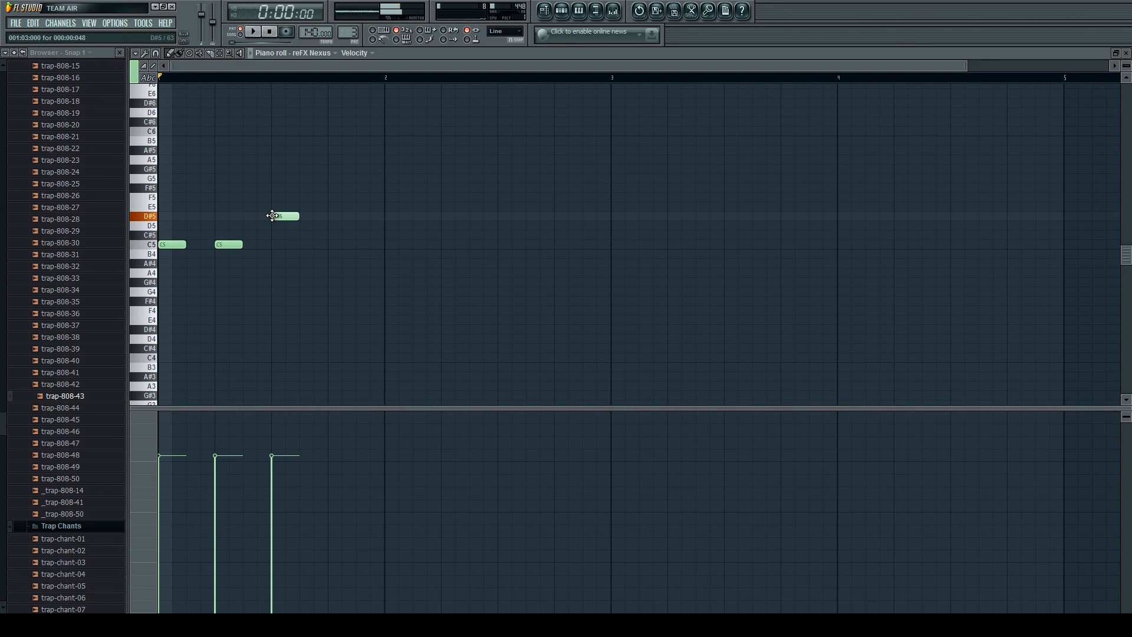
{"action": "left_click", "coordinate": [337, 207]}
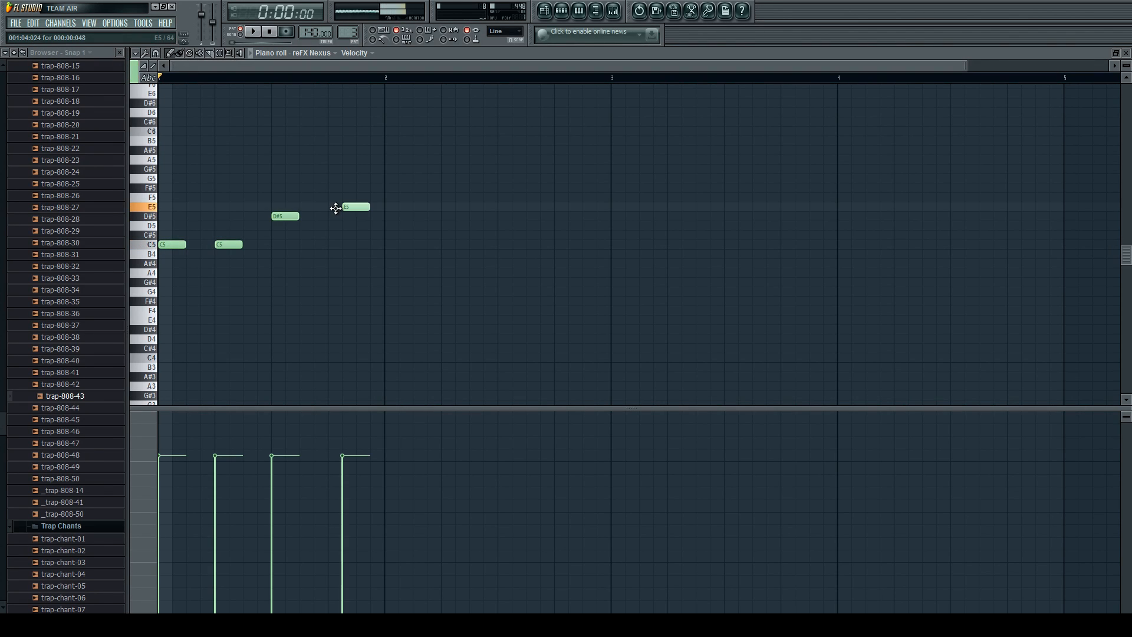
{"action": "left_click_drag", "start_coordinate": [346, 206], "coordinate": [331, 207]}
Add half-beat notes C5, C5, D#5 and C5 on the four beats of bar 2 and play the melody.
{"action": "left_click", "coordinate": [389, 245]}
{"action": "left_click", "coordinate": [453, 235]}
{"action": "left_click_drag", "start_coordinate": [462, 233], "coordinate": [460, 244]}
{"action": "left_click", "coordinate": [508, 215]}
{"action": "left_click", "coordinate": [561, 206]}
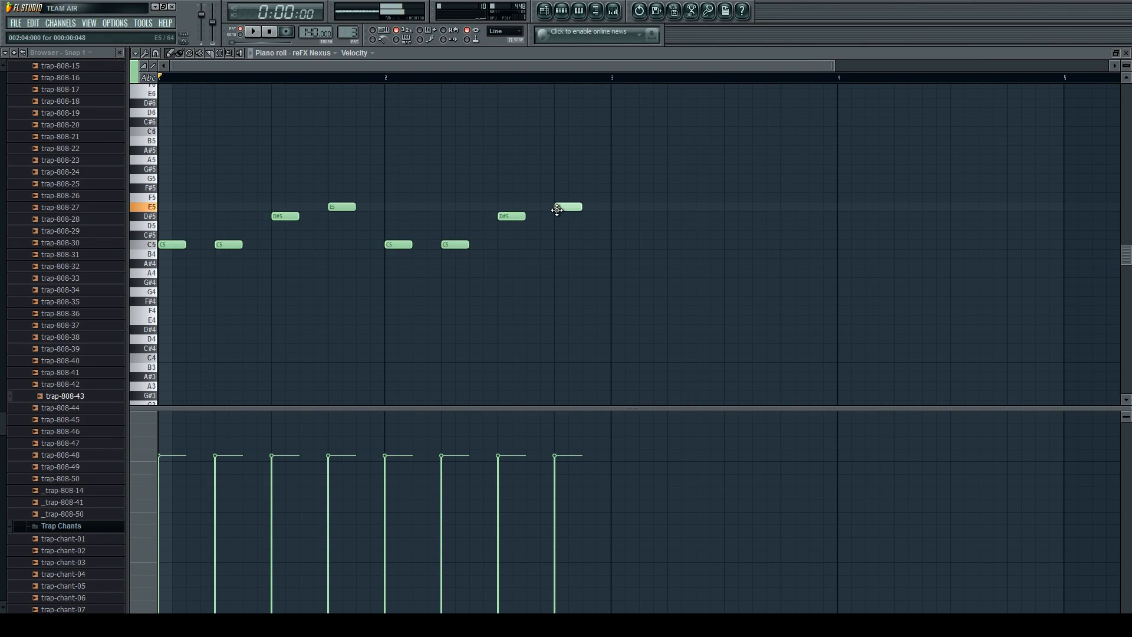
{"action": "left_click_drag", "start_coordinate": [564, 206], "coordinate": [563, 244]}
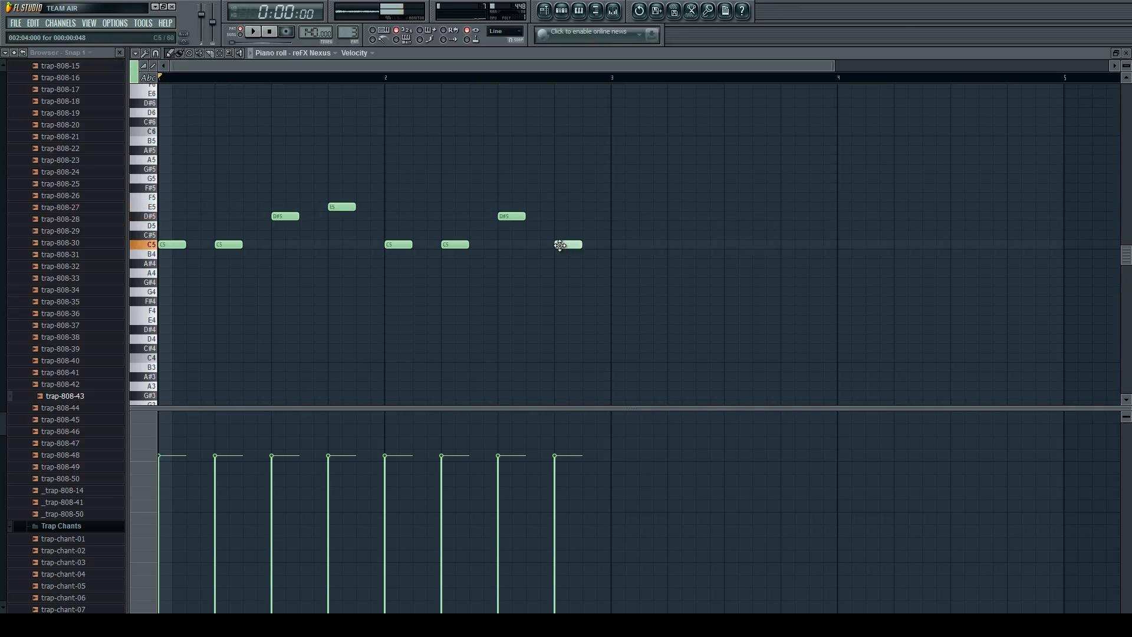
{"action": "key", "text": "space"}
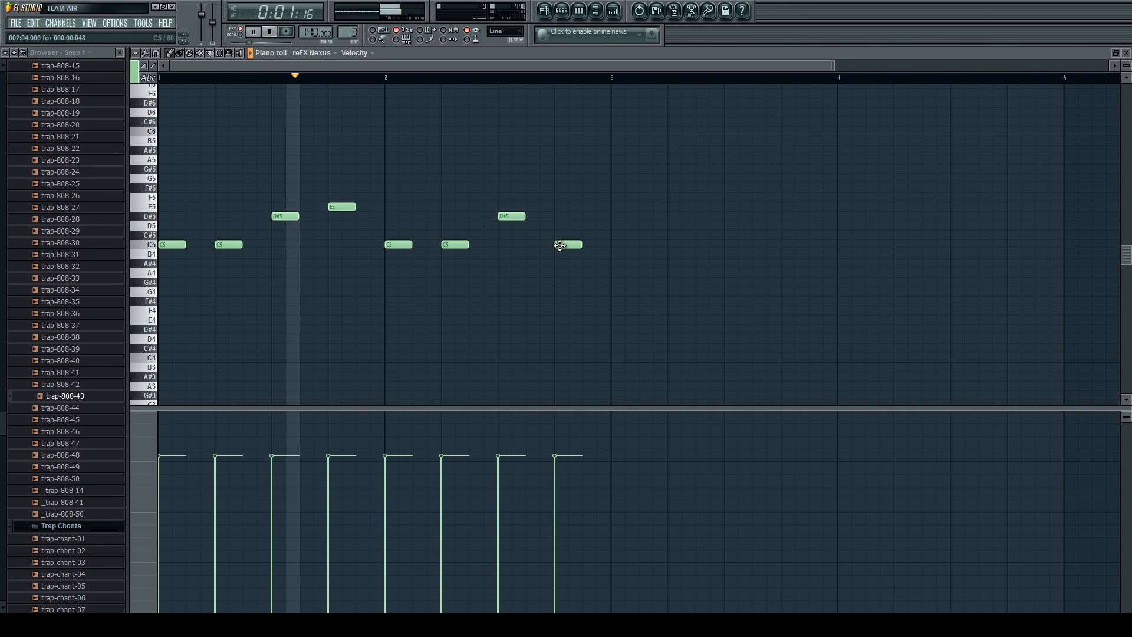
{"action": "key", "text": "space"}
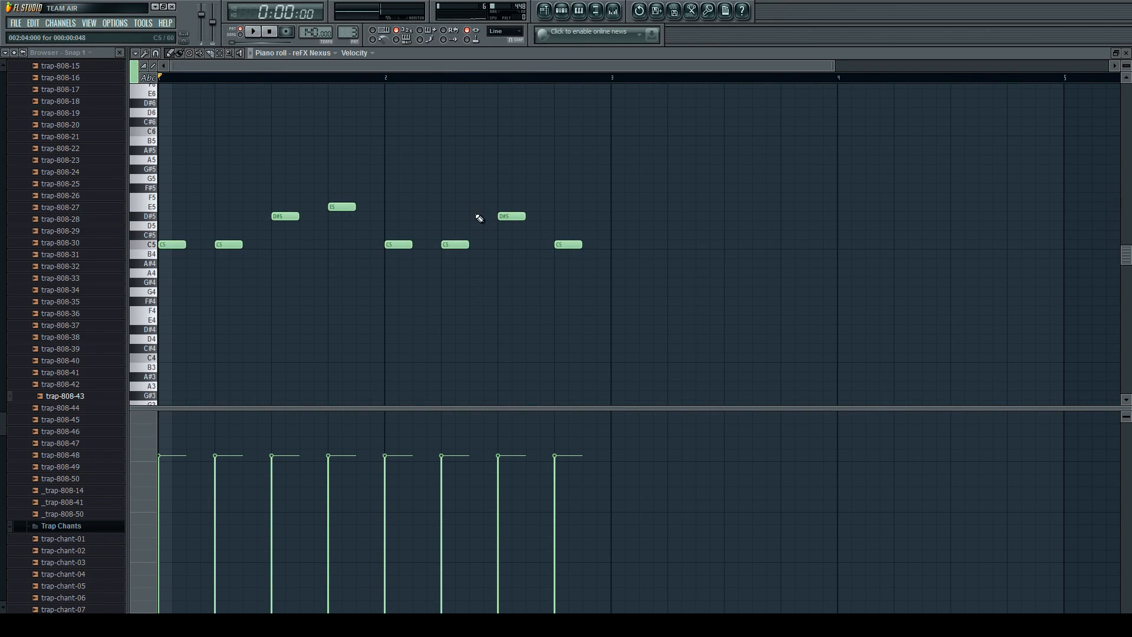
Try extending the last C5 note to three beats, play it, and shorten it back to half a beat.
{"action": "left_click_drag", "start_coordinate": [581, 244], "coordinate": [724, 245]}
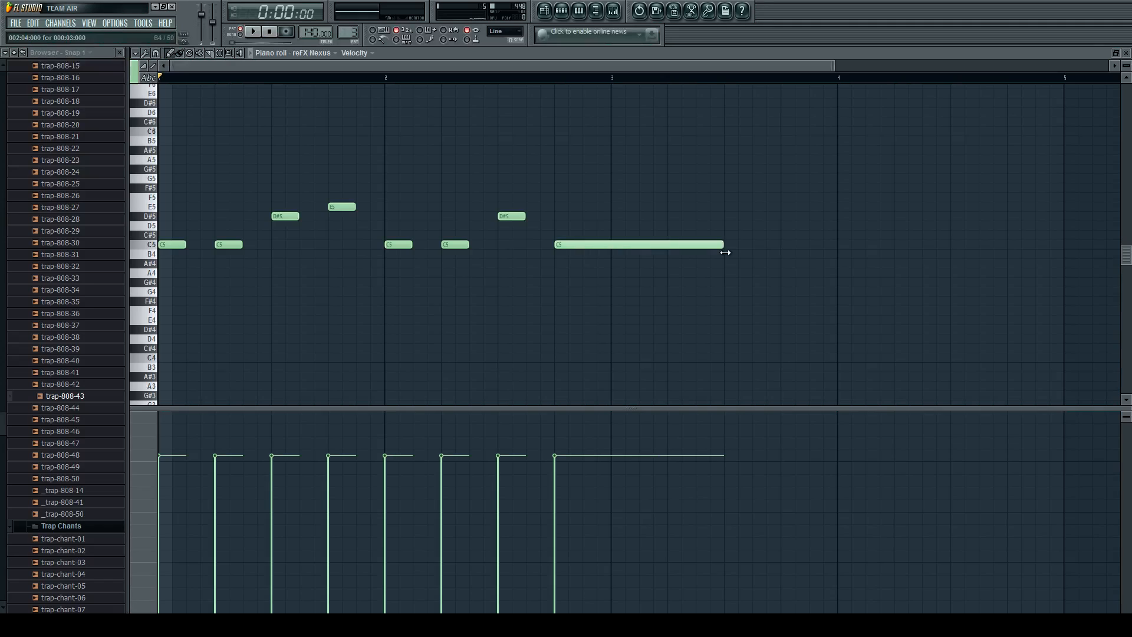
{"action": "left_click", "coordinate": [526, 76]}
{"action": "key", "text": "space"}
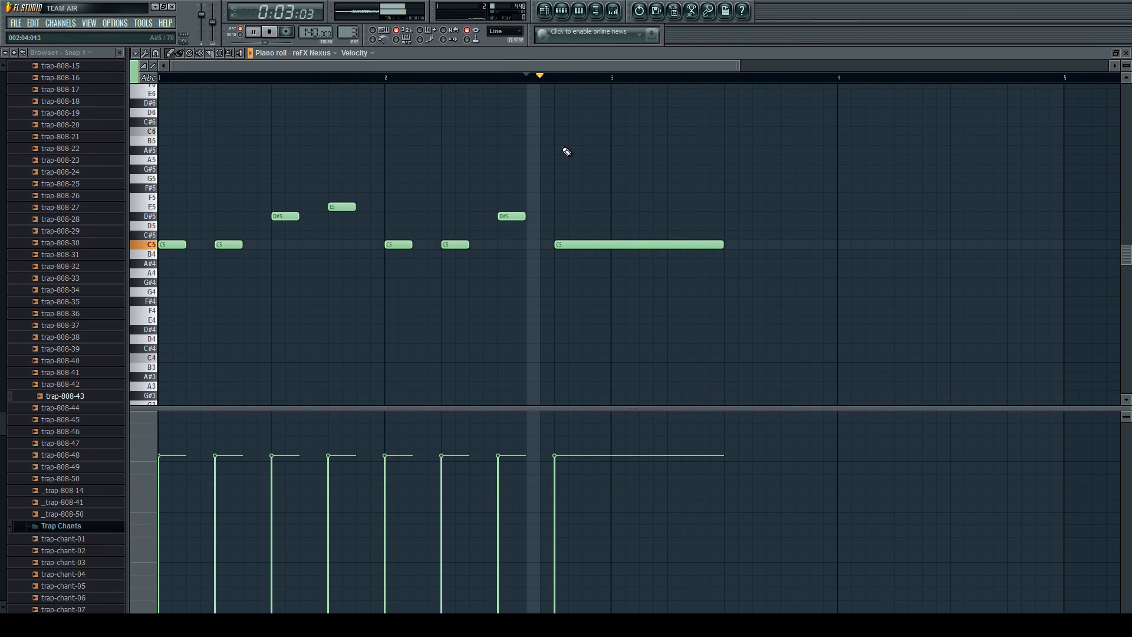
{"action": "key", "text": "space"}
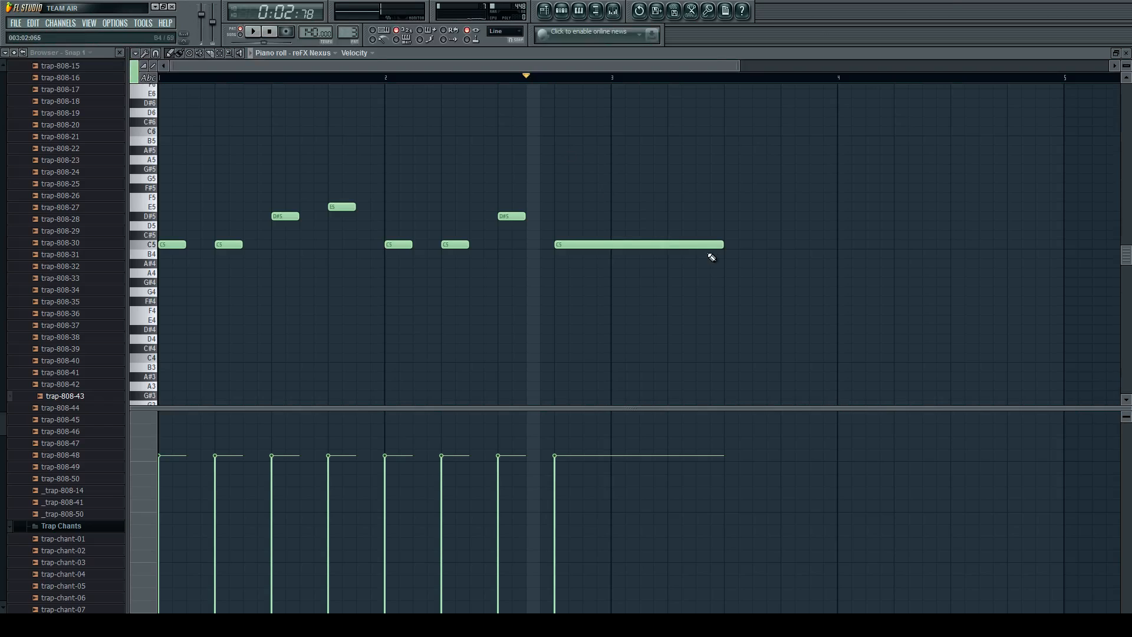
{"action": "left_click_drag", "start_coordinate": [723, 245], "coordinate": [581, 244]}
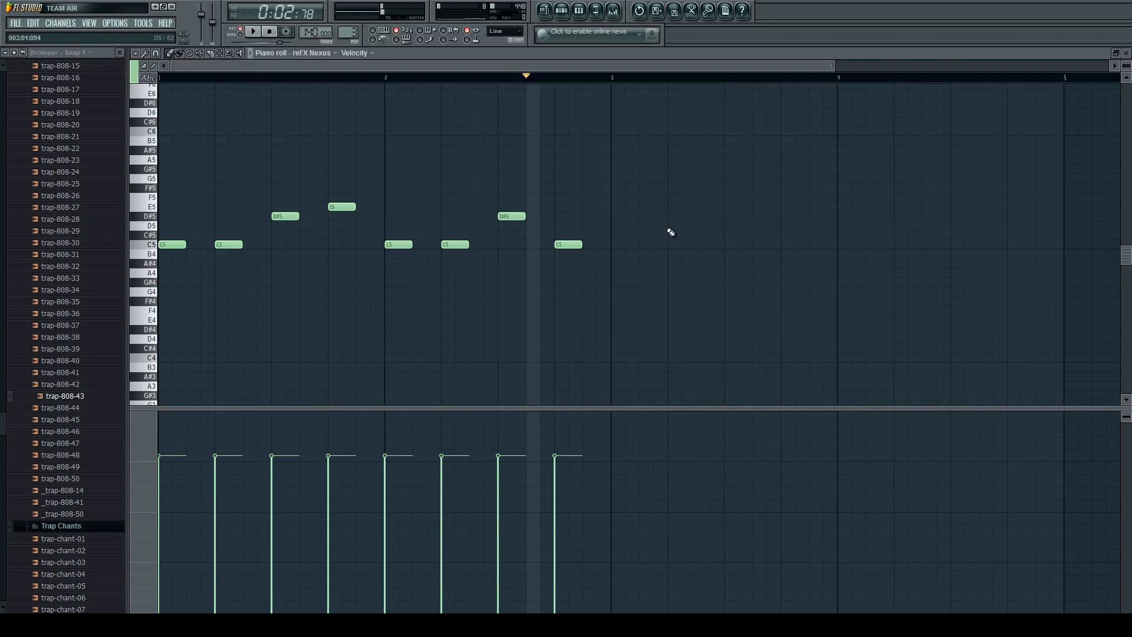
Lower the velocity of the E5 note on beat 4 of bar 1 and play the melody.
{"action": "scroll", "coordinate": [625, 235], "scroll_direction": "down", "scroll_amount": 1}
{"action": "scroll", "coordinate": [266, 230], "scroll_direction": "up", "scroll_amount": 1}
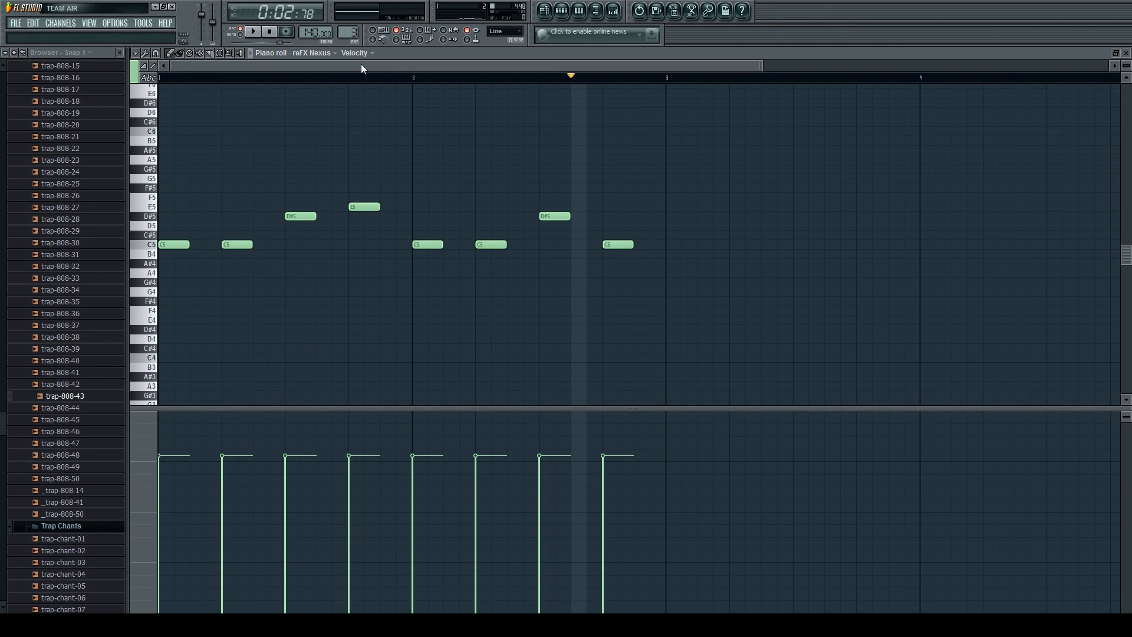
{"action": "left_click_drag", "start_coordinate": [351, 457], "coordinate": [355, 523]}
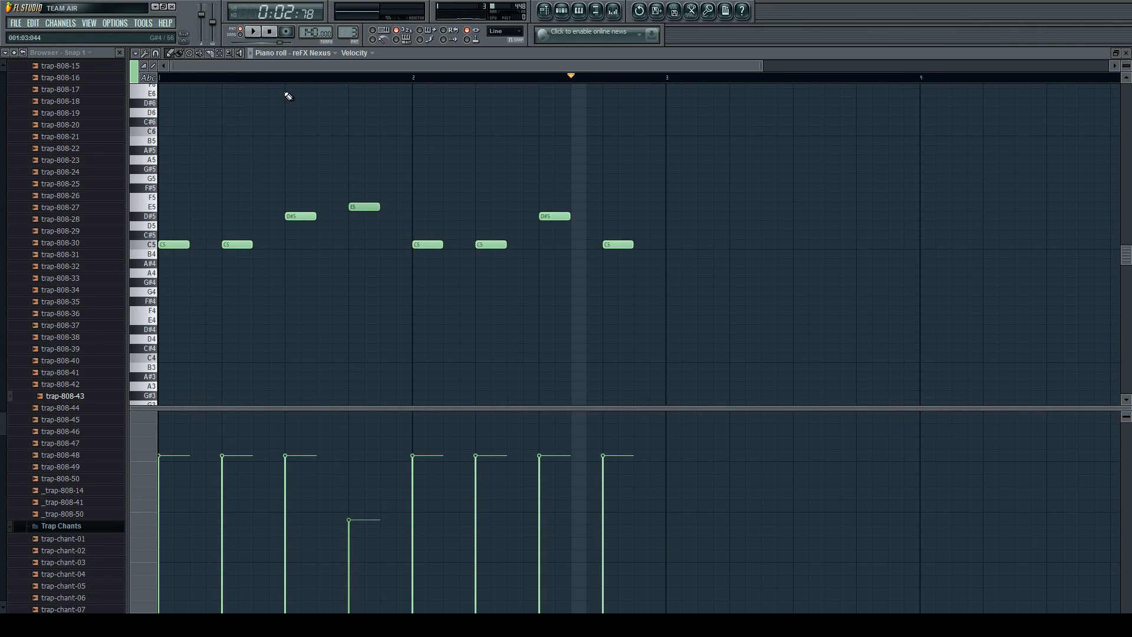
{"action": "left_click", "coordinate": [194, 77]}
{"action": "key", "text": "space"}
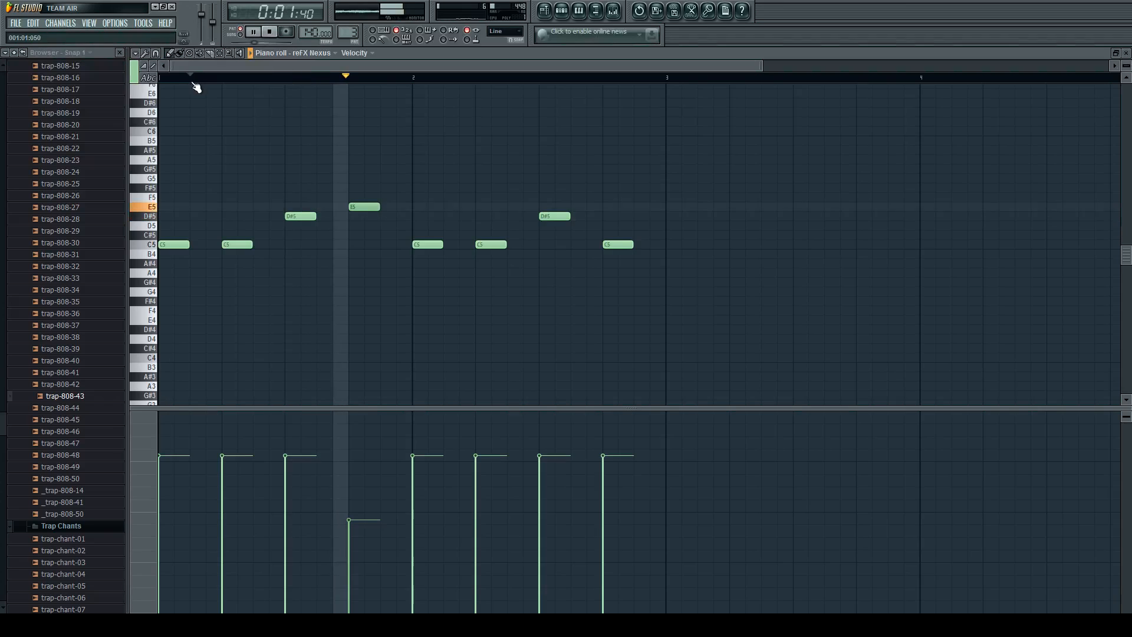
{"action": "key", "text": "space"}
Try the E5 note at maximum velocity, play it, and bring its velocity back level with the other notes.
{"action": "left_click", "coordinate": [351, 526]}
{"action": "key", "text": "space"}
{"action": "left_click_drag", "start_coordinate": [350, 529], "coordinate": [361, 313]}
{"action": "key", "text": "space"}
{"action": "key", "text": "space"}
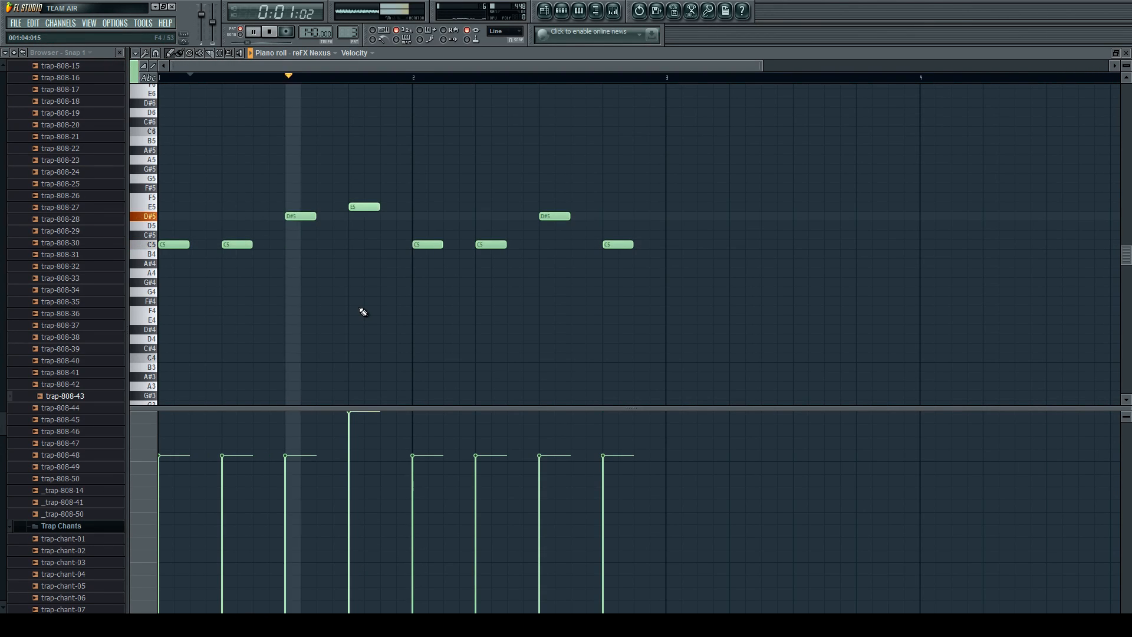
{"action": "key", "text": "space"}
{"action": "left_click_drag", "start_coordinate": [351, 415], "coordinate": [355, 459]}
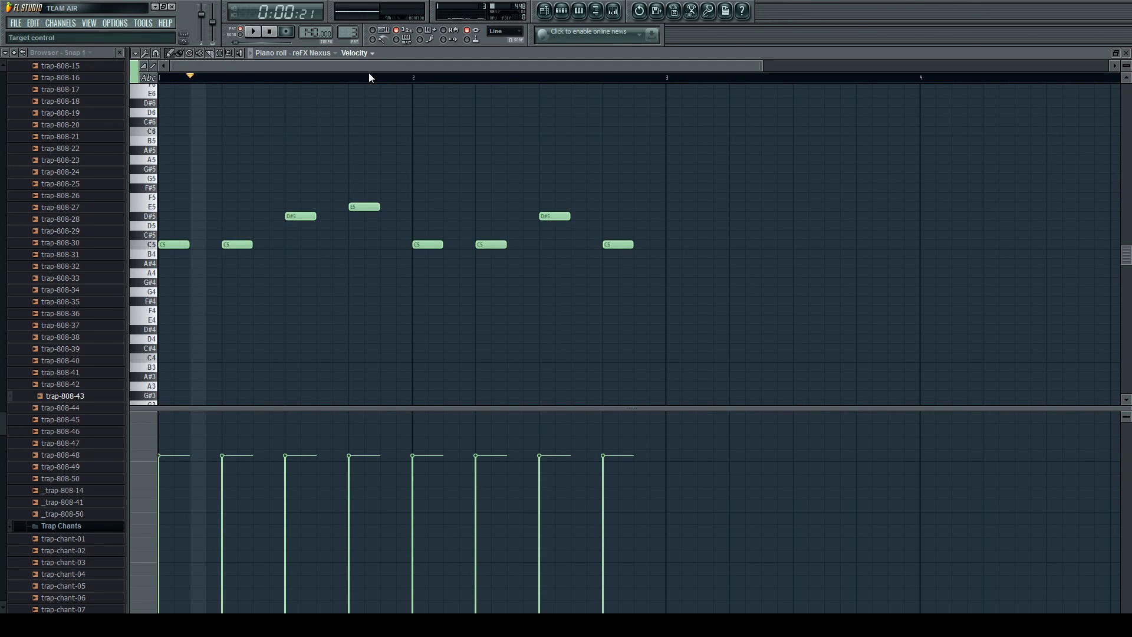
Show the Channel panning events for reFX Nexus and draw a panning level from half a beat into bar 1.
{"action": "left_click", "coordinate": [393, 155]}
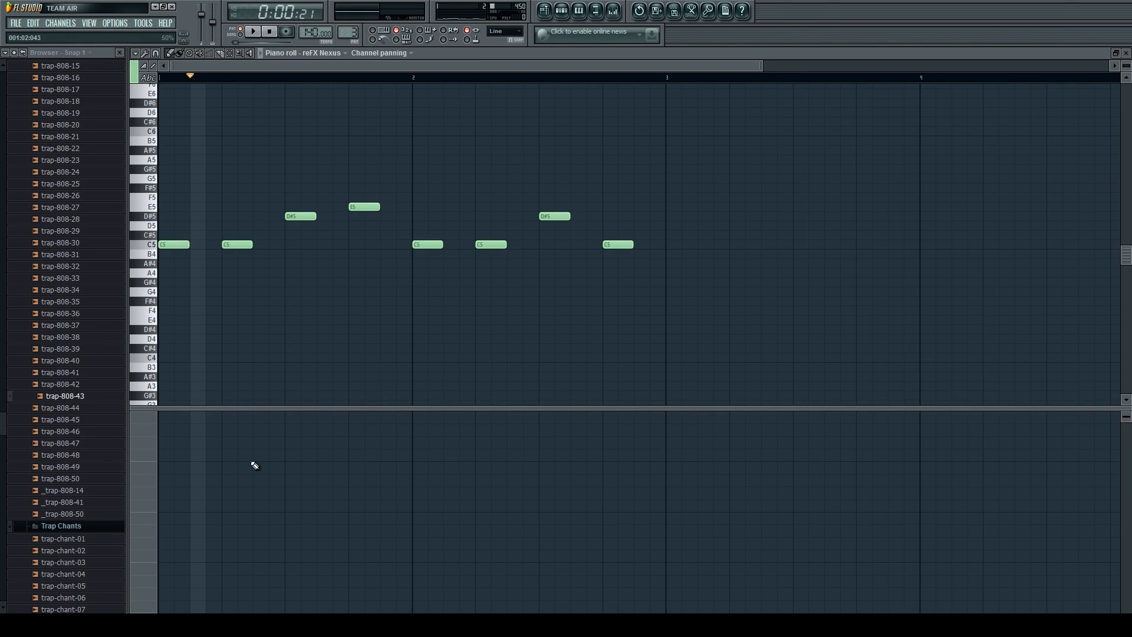
{"action": "left_click_drag", "start_coordinate": [187, 498], "coordinate": [187, 500]}
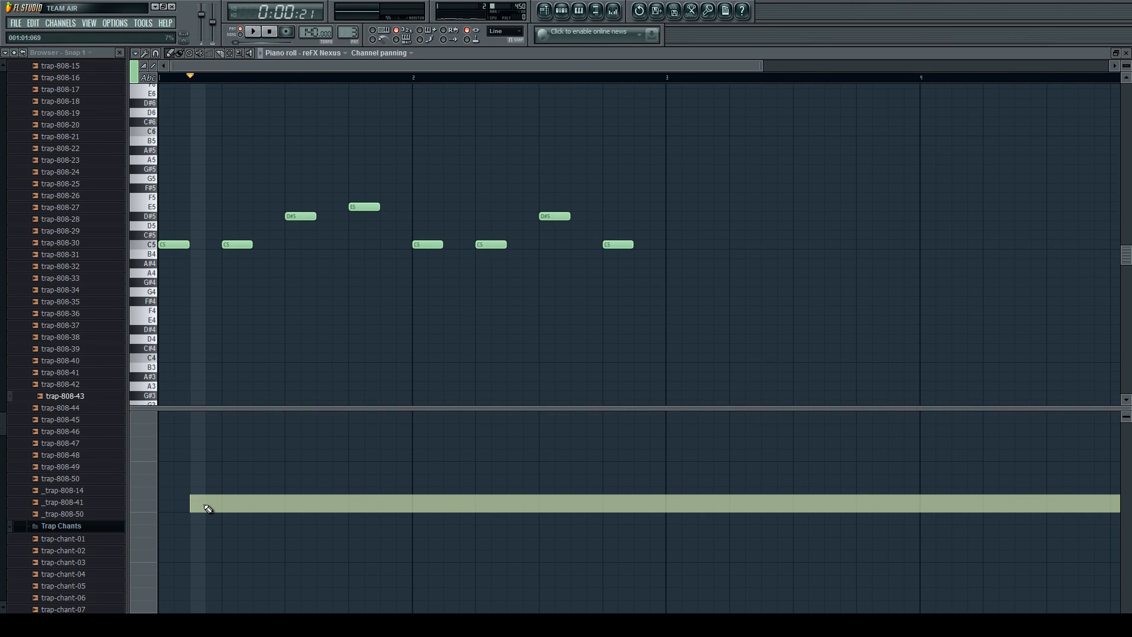
Raise the reFX Nexus panning events almost fully right from half a beat into bar 1 and play the melody.
{"action": "key", "text": "space"}
{"action": "mouse_move", "coordinate": [202, 501]}
{"action": "left_mouse_down"}
{"action": "mouse_move", "coordinate": [196, 389]}
{"action": "mouse_move", "coordinate": [204, 420]}
{"action": "mouse_move", "coordinate": [310, 397]}
{"action": "left_mouse_up"}
{"action": "key", "text": "space"}
{"action": "key", "text": "space"}
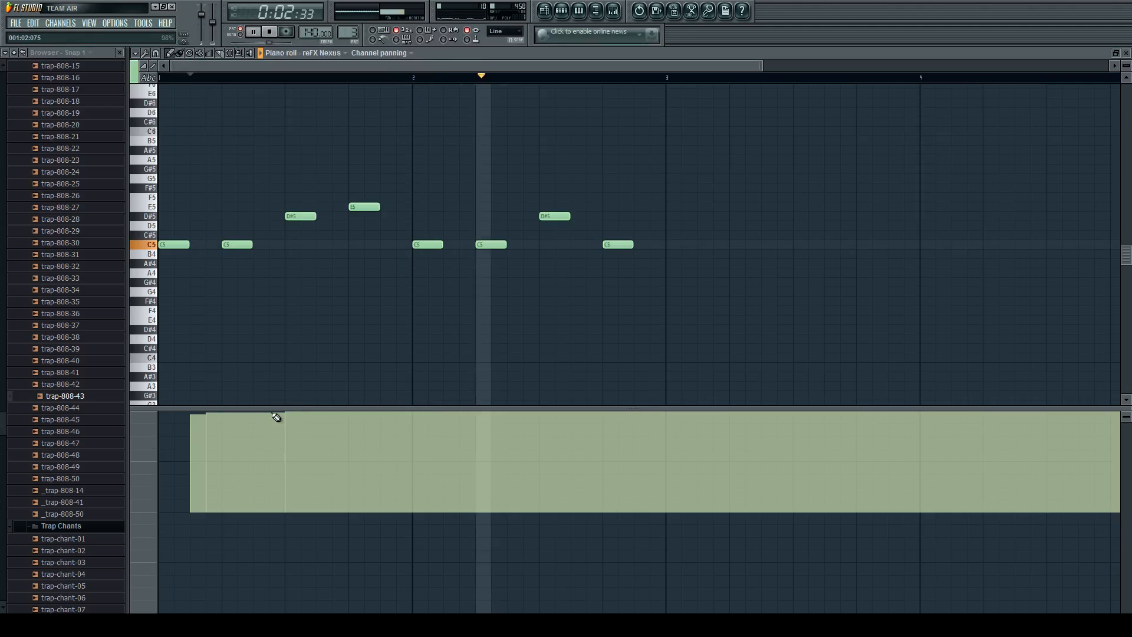
{"action": "key", "text": "space"}
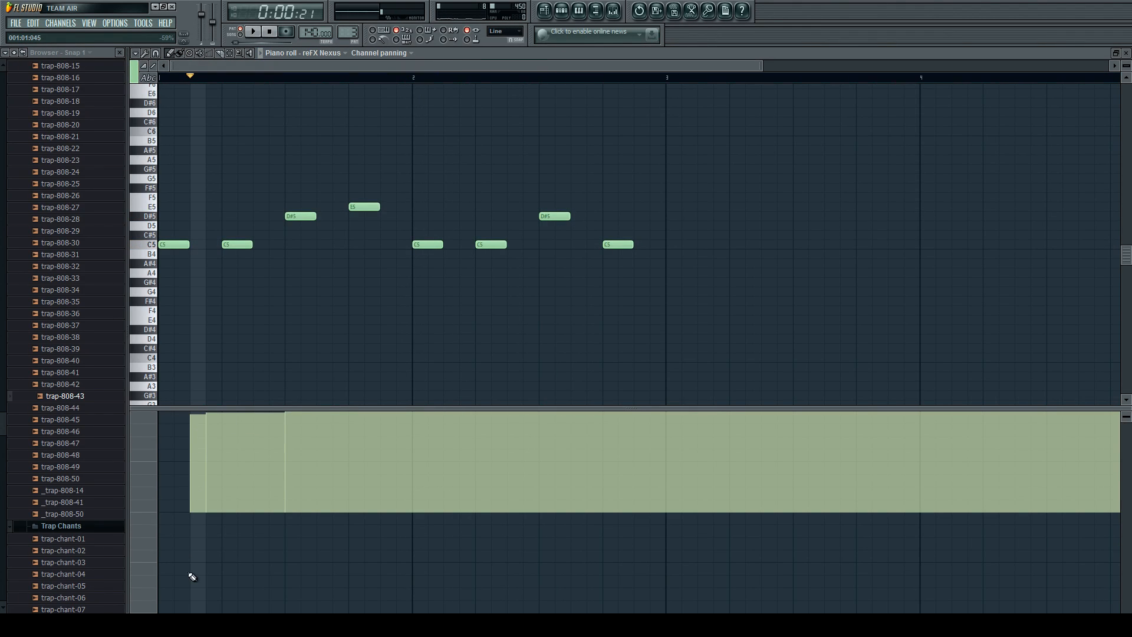
Try panning the melody about 87% left from half a beat into bar 1 and play it.
{"action": "left_click_drag", "start_coordinate": [198, 597], "coordinate": [337, 600]}
{"action": "key", "text": "space"}
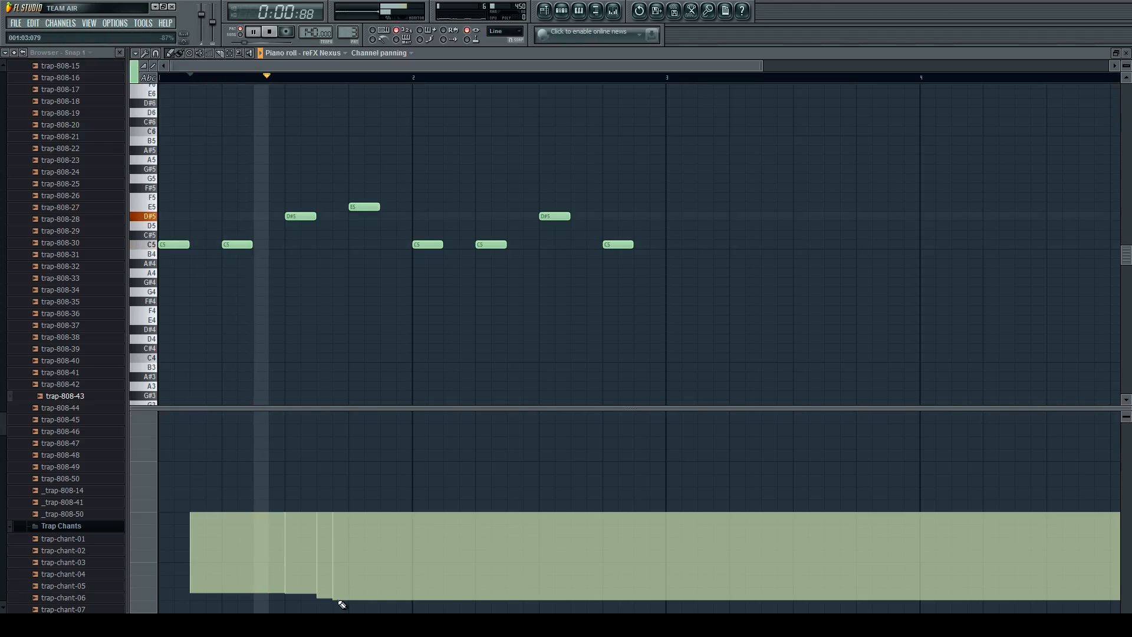
{"action": "key", "text": "space"}
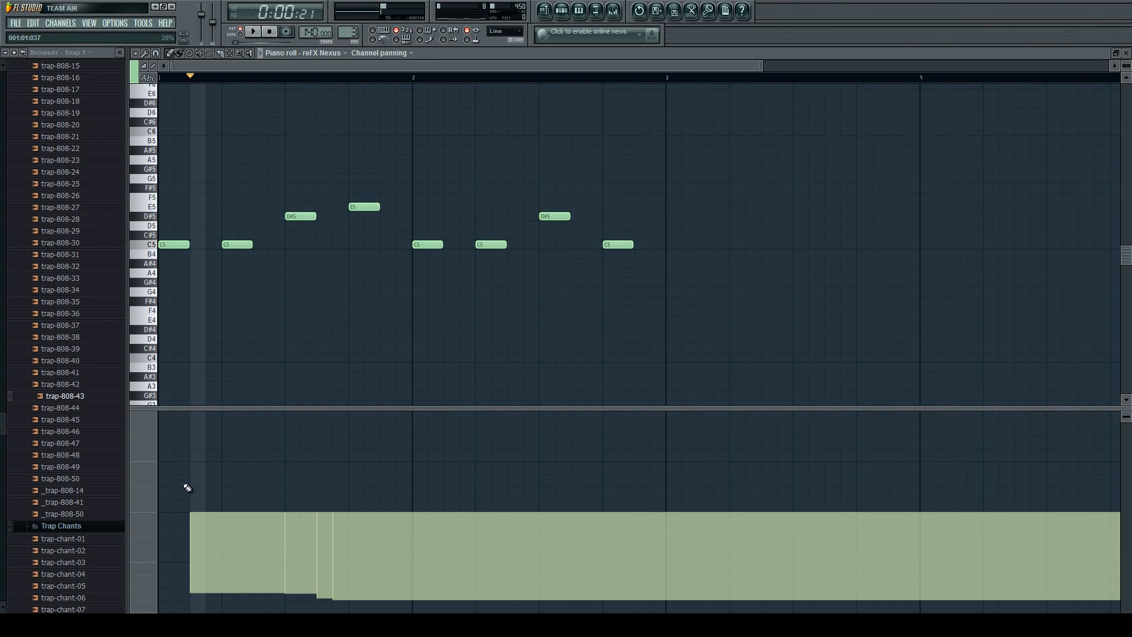
Try a panning curve that swings right and left across bars 1 and 2, and play the melody.
{"action": "mouse_move", "coordinate": [197, 484]}
{"action": "left_mouse_down"}
{"action": "mouse_move", "coordinate": [240, 538]}
{"action": "mouse_move", "coordinate": [547, 590]}
{"action": "left_mouse_up"}
{"action": "key", "text": "space"}
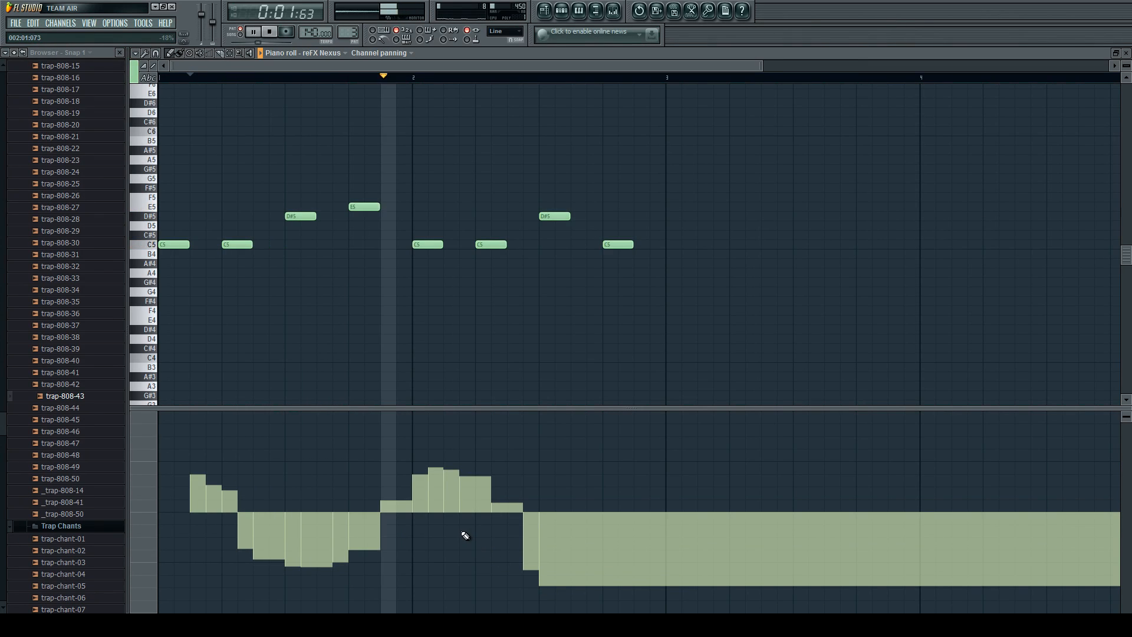
{"action": "key", "text": "space"}
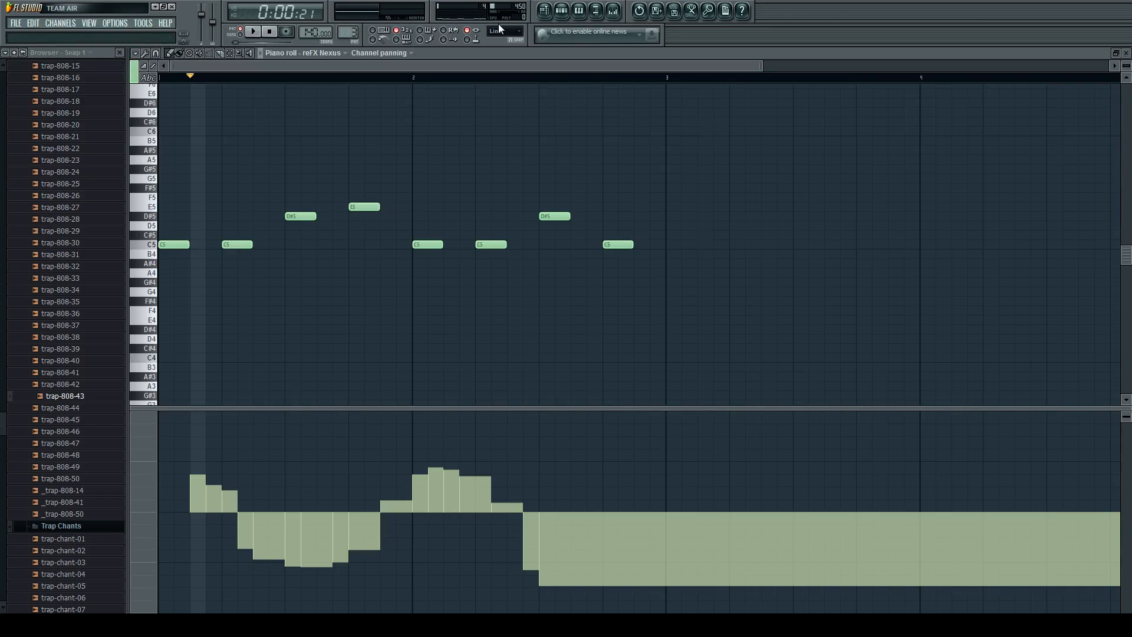
Redraw the panning events as a nearly flat line along the centre through bars 1 and 2.
{"action": "left_click_drag", "start_coordinate": [195, 518], "coordinate": [649, 511]}
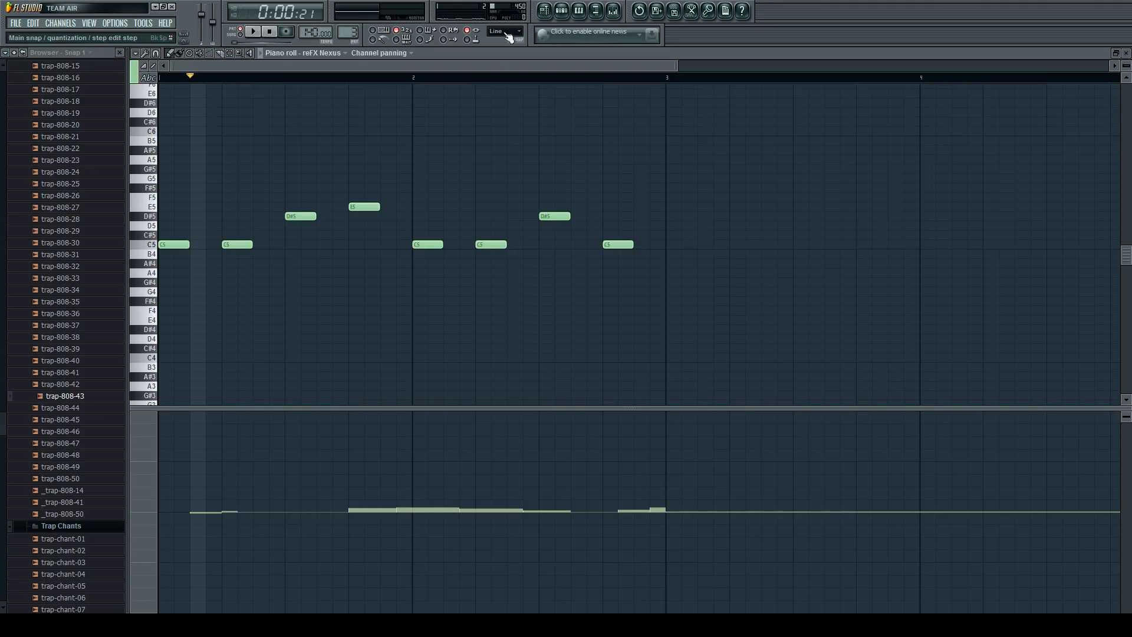
{"action": "left_click", "coordinate": [311, 507]}
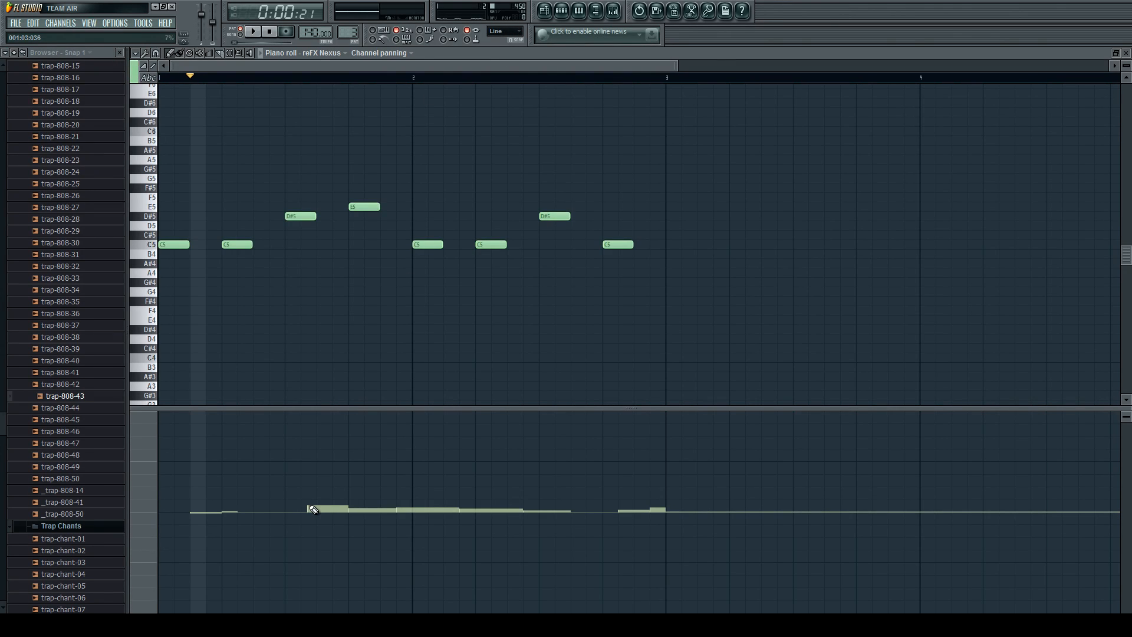
{"action": "left_click_drag", "start_coordinate": [315, 507], "coordinate": [339, 508]}
Try laying three consecutive Pattern 3 clips on Track 9 of the playlist, starting in bar 3.
{"action": "left_click", "coordinate": [561, 11]}
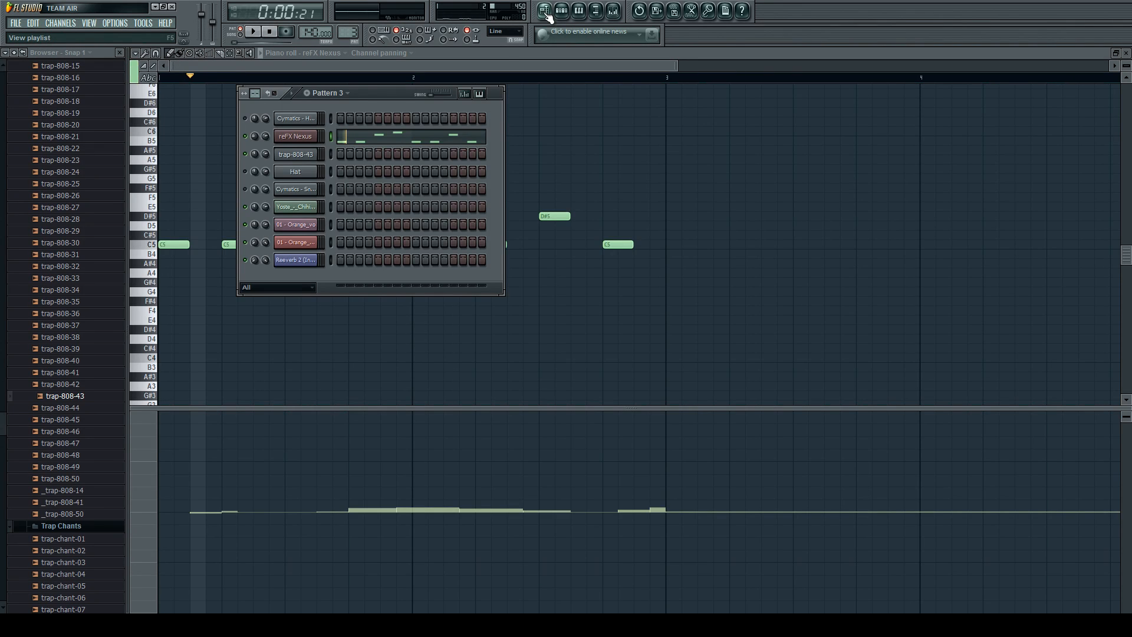
{"action": "left_click", "coordinate": [544, 10]}
{"action": "left_click", "coordinate": [561, 10]}
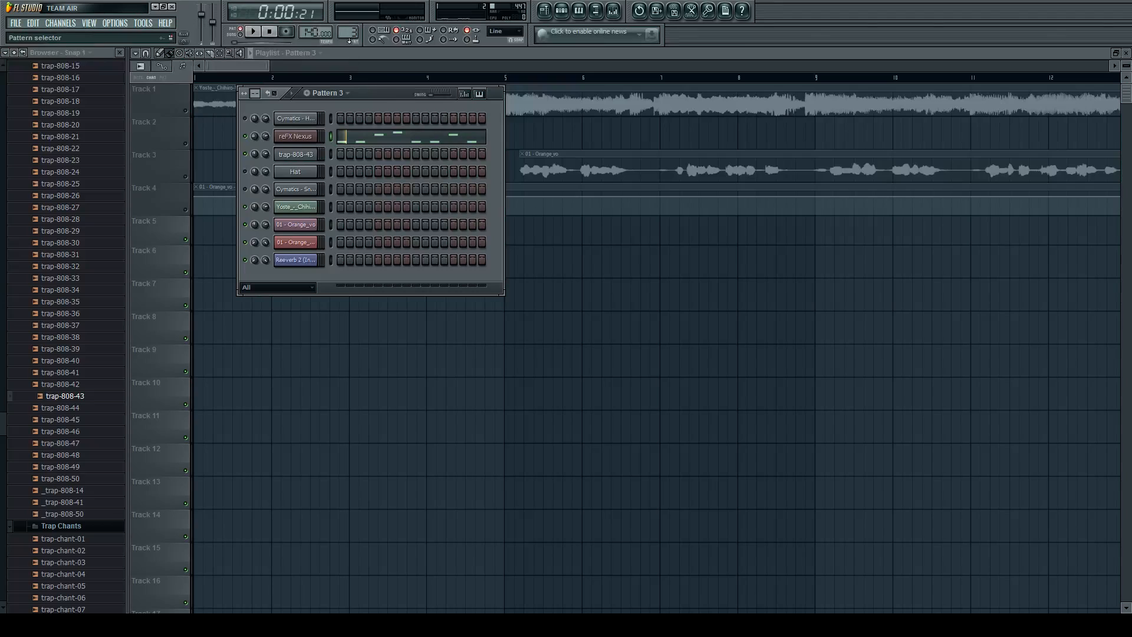
{"action": "left_click_drag", "start_coordinate": [402, 357], "coordinate": [770, 377]}
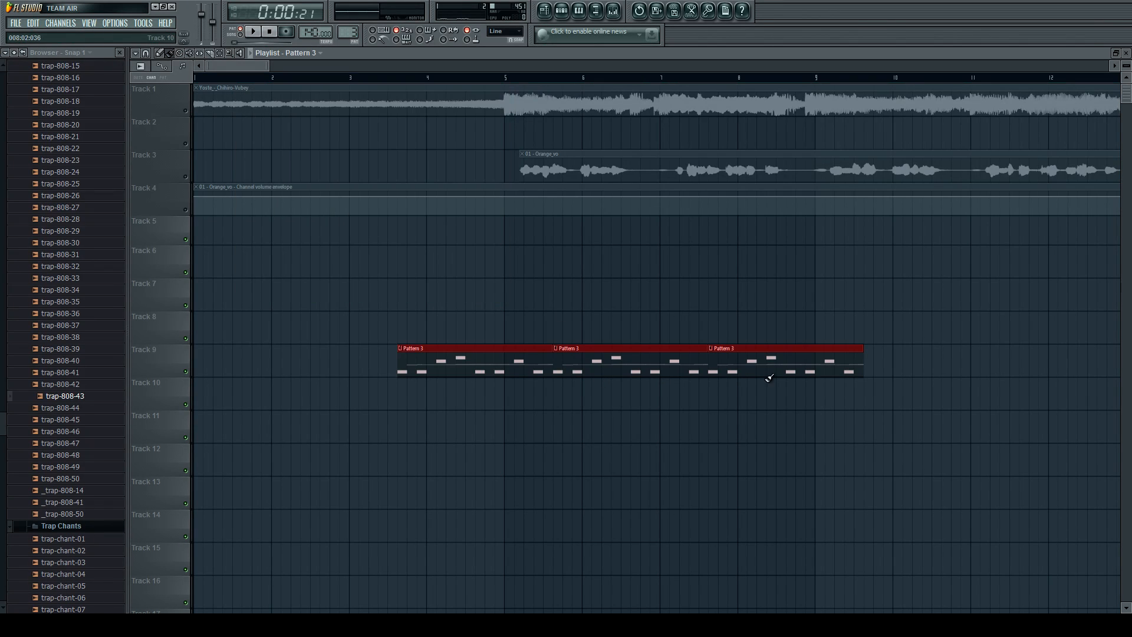
{"action": "left_click", "coordinate": [465, 341]}
{"action": "right_click", "coordinate": [456, 330]}
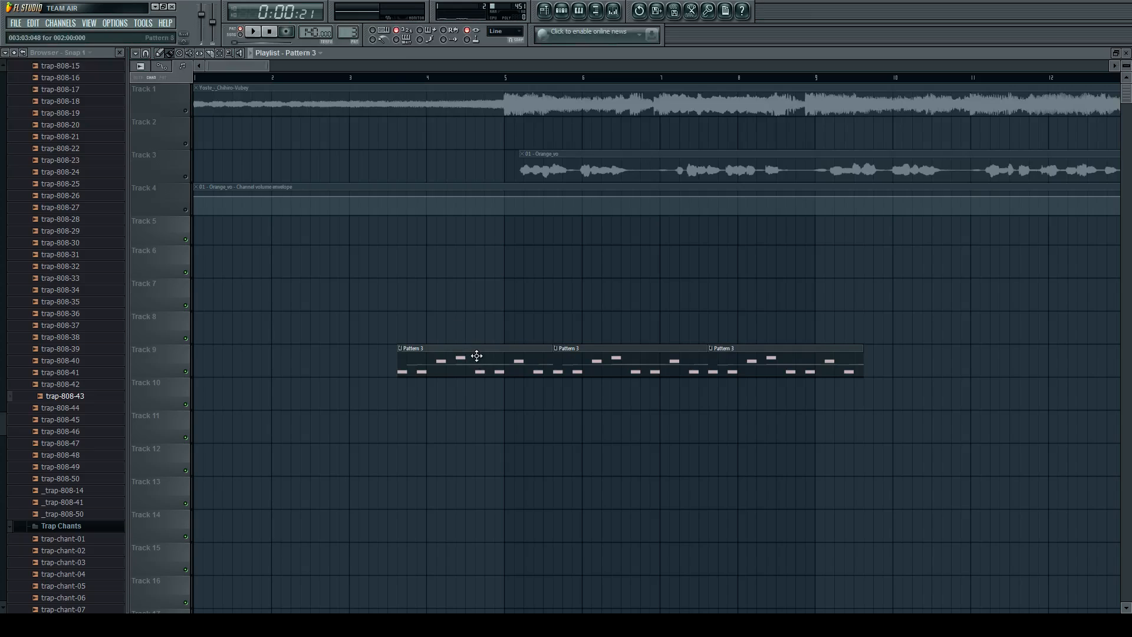
Play the arrangement from bar 3 and delete the three Pattern 3 clips from Track 9.
{"action": "left_click", "coordinate": [384, 77]}
{"action": "key", "text": "space"}
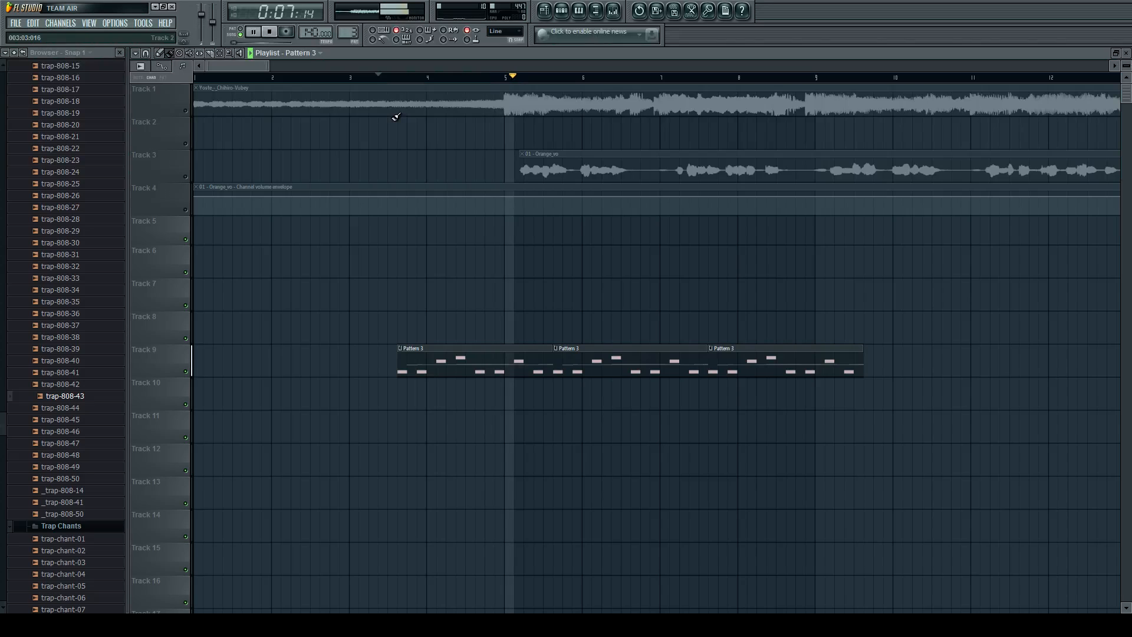
{"action": "key", "text": "space"}
{"action": "right_click", "coordinate": [531, 369]}
{"action": "right_click", "coordinate": [649, 369]}
{"action": "right_click", "coordinate": [807, 362]}
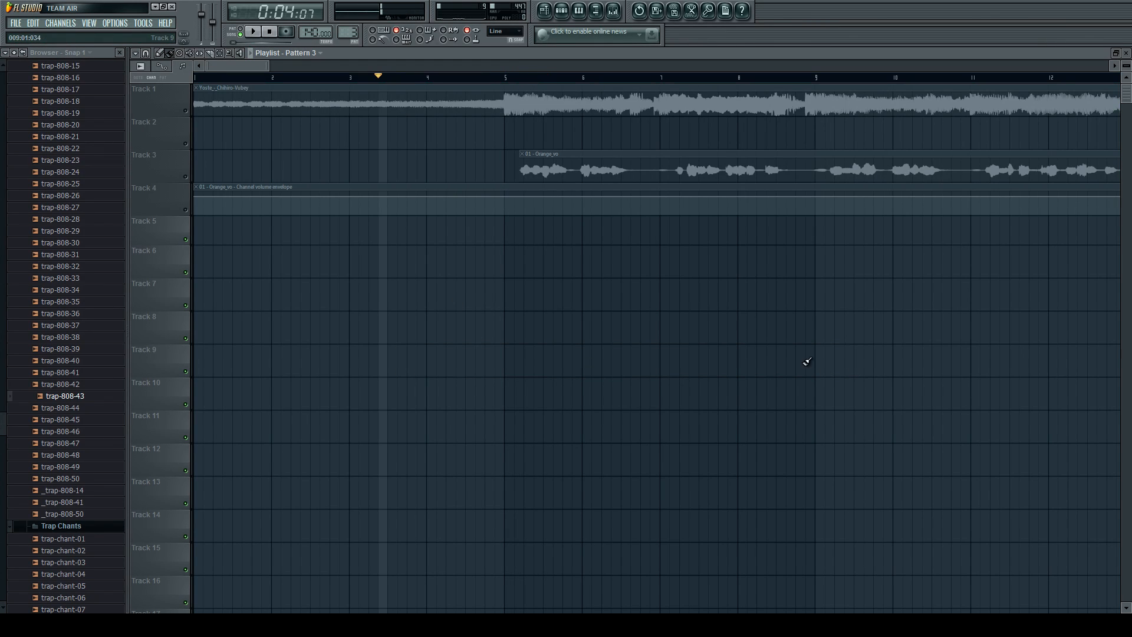
Unmute Track 1 and the Orange_vo vocal on Track 3, and mute Track 1 again.
{"action": "left_click", "coordinate": [560, 12]}
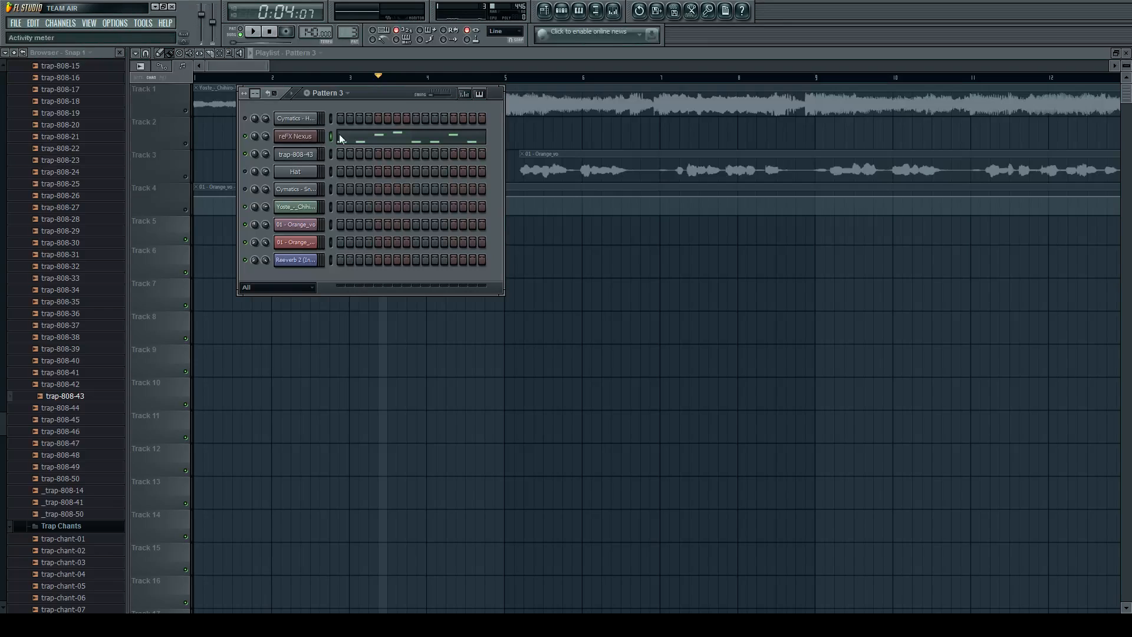
{"action": "left_click", "coordinate": [608, 167]}
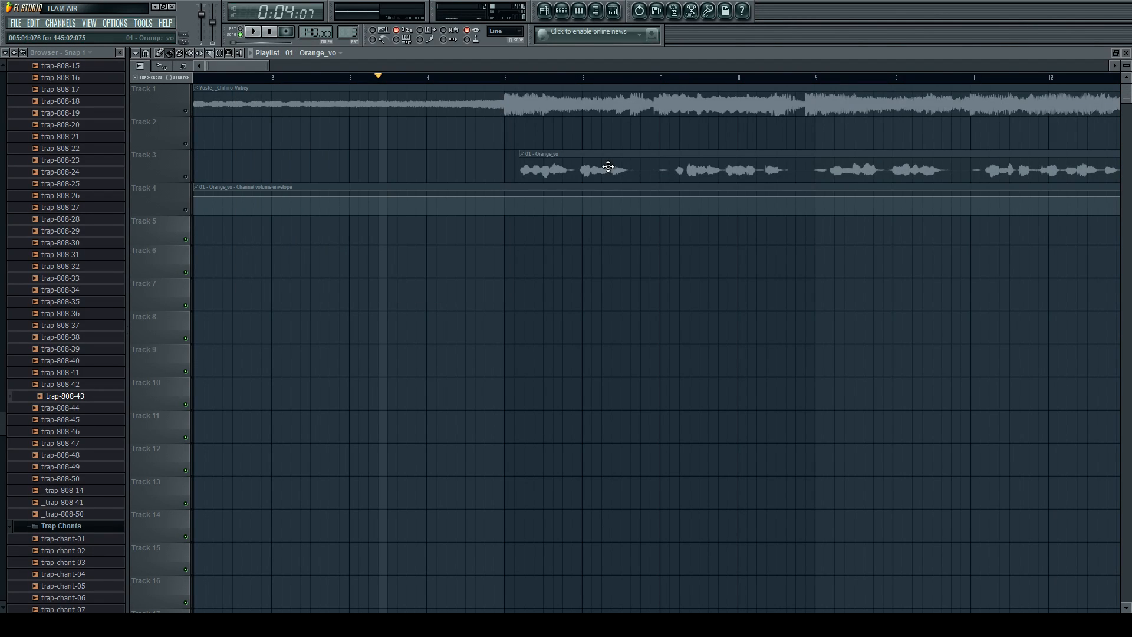
{"action": "scroll", "coordinate": [431, 149], "scroll_direction": "down", "scroll_amount": 3}
{"action": "left_click", "coordinate": [186, 111]}
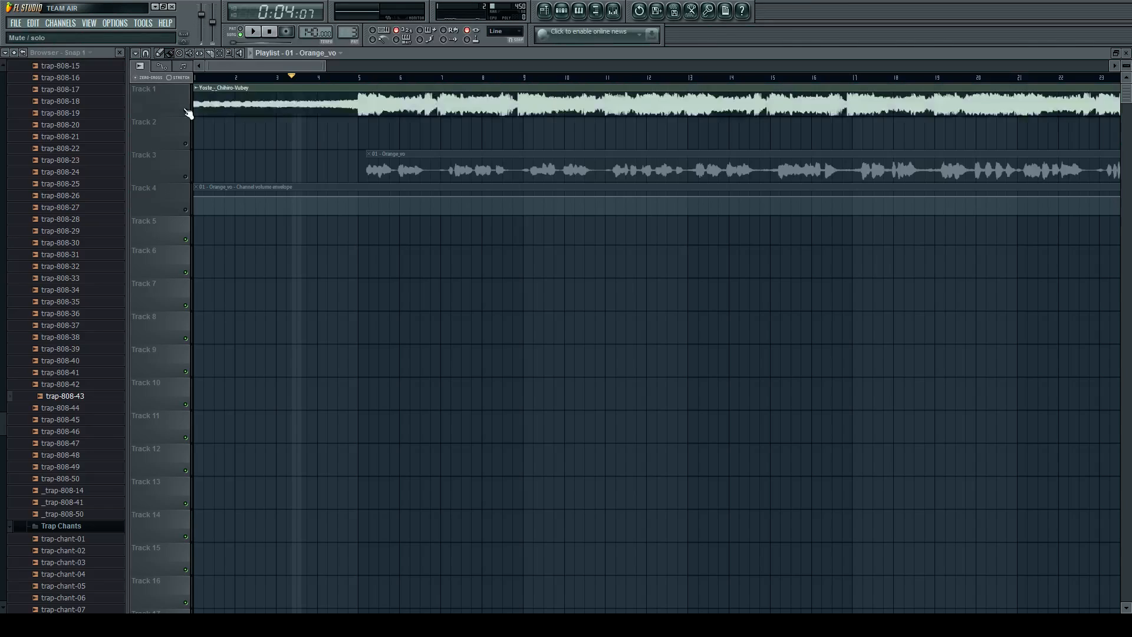
{"action": "left_click", "coordinate": [186, 177]}
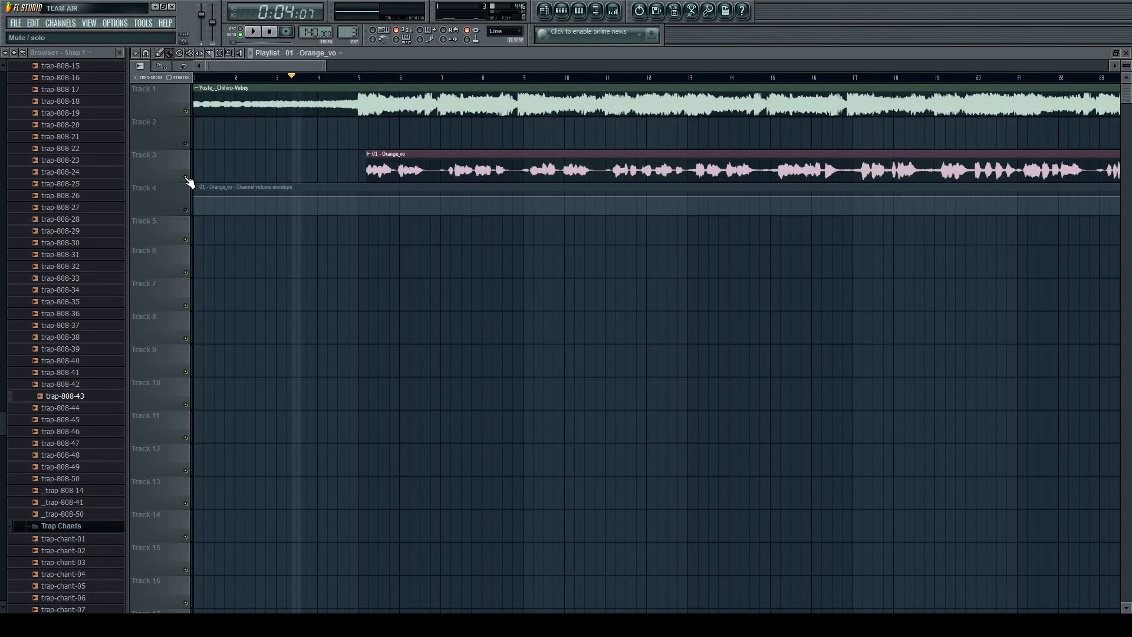
{"action": "scroll", "coordinate": [279, 193], "scroll_direction": "down", "scroll_amount": 5}
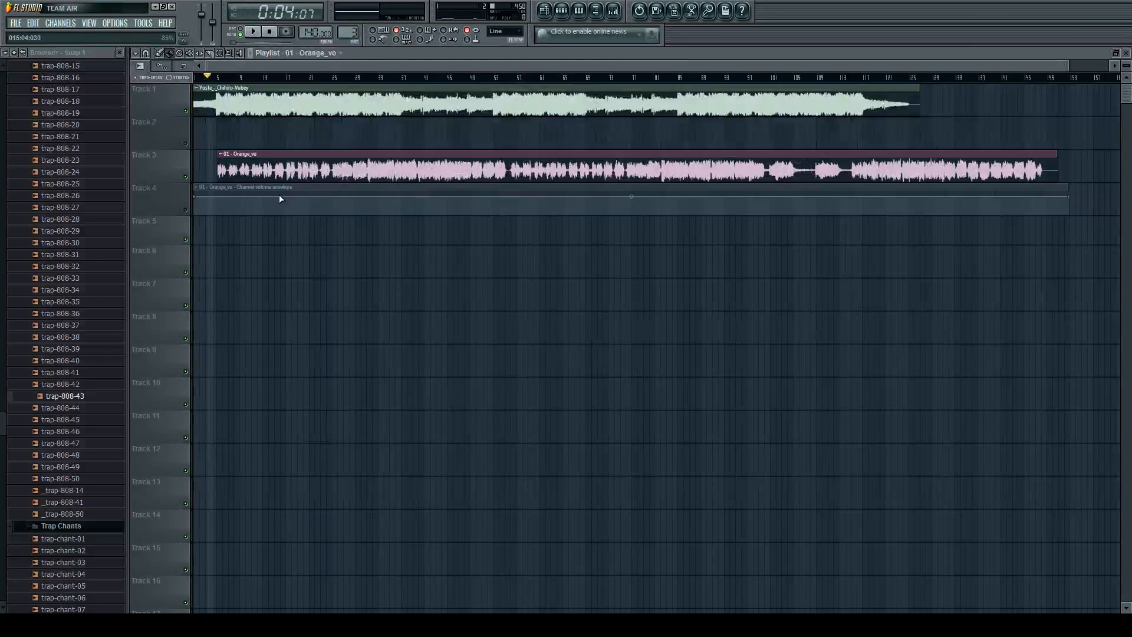
{"action": "scroll", "coordinate": [248, 197], "scroll_direction": "up", "scroll_amount": 4}
{"action": "left_click", "coordinate": [185, 111]}
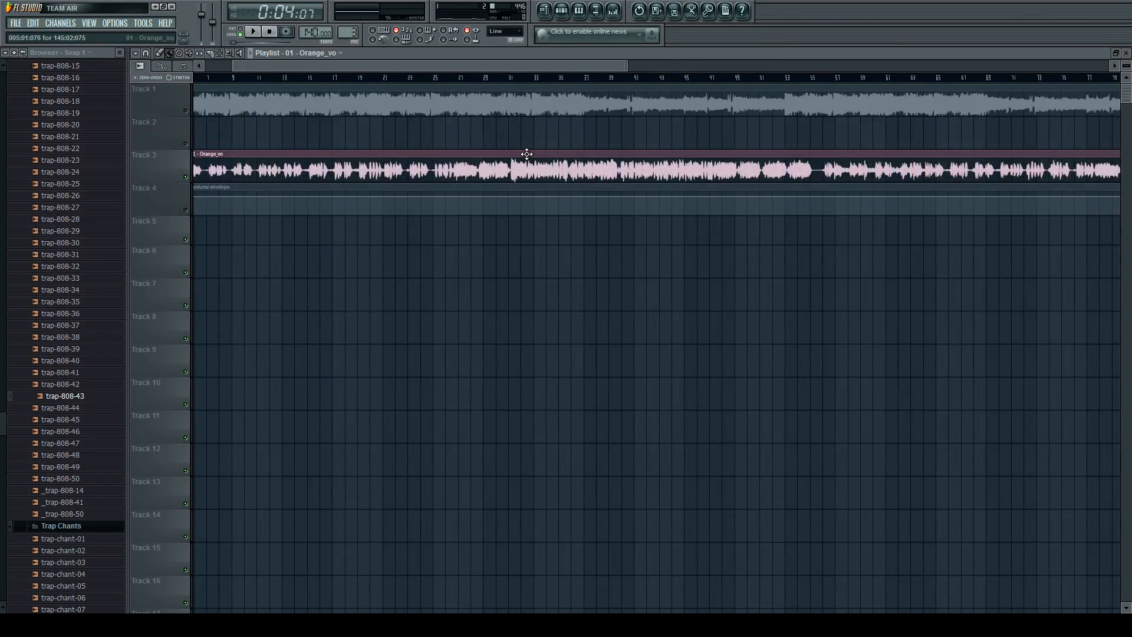
Play the Orange_vo vocal from the start of bar 23 to examine its phrases.
{"action": "scroll", "coordinate": [527, 154], "scroll_direction": "down", "scroll_amount": 2}
{"action": "scroll", "coordinate": [437, 148], "scroll_direction": "up", "scroll_amount": 4}
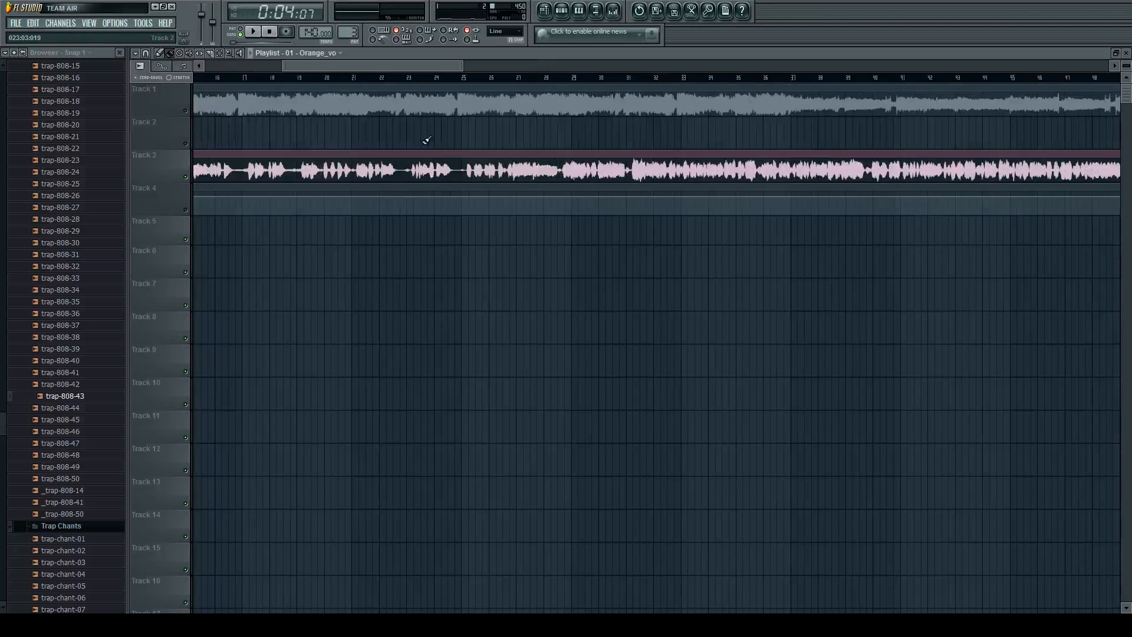
{"action": "left_click", "coordinate": [401, 78]}
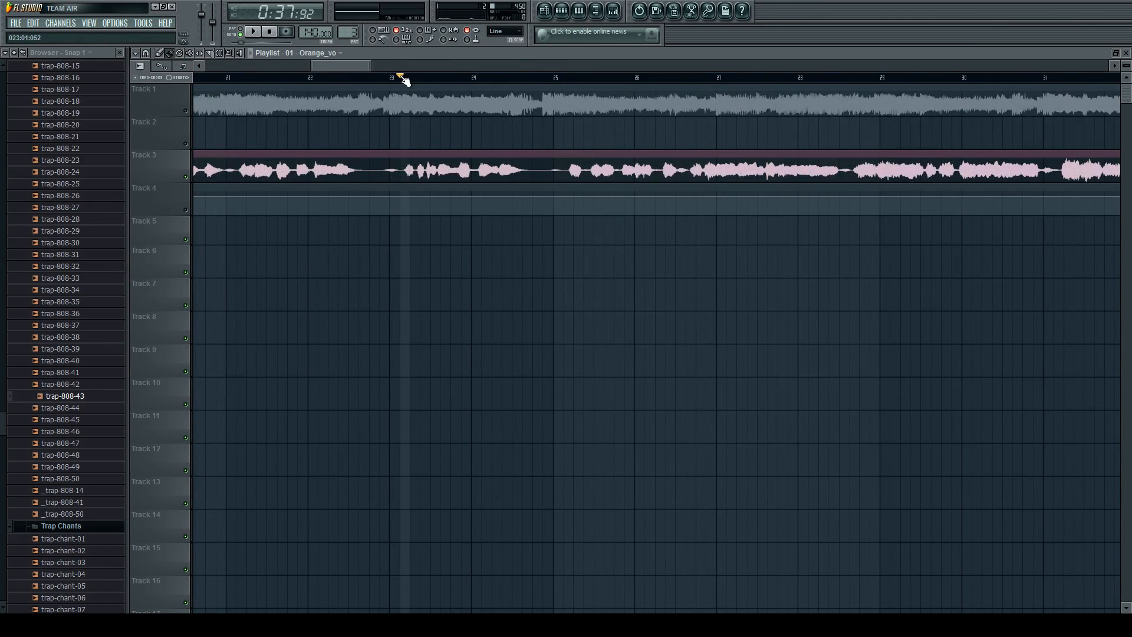
{"action": "scroll", "coordinate": [418, 152], "scroll_direction": "up", "scroll_amount": 2}
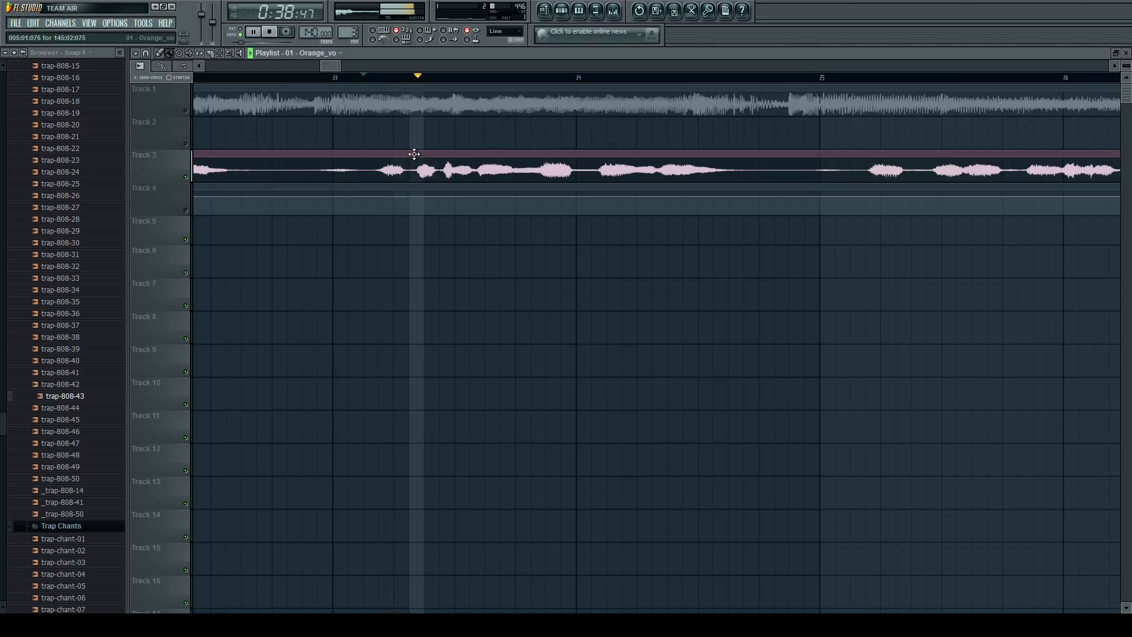
{"action": "scroll", "coordinate": [341, 165], "scroll_direction": "down", "scroll_amount": 5}
{"action": "scroll", "coordinate": [432, 187], "scroll_direction": "up", "scroll_amount": 4}
{"action": "scroll", "coordinate": [433, 188], "scroll_direction": "up", "scroll_amount": 3}
{"action": "key", "text": "space"}
Slice a short piece out of the Orange_vo clip in the middle of bar 24 and move it to Track 5.
{"action": "scroll", "coordinate": [413, 165], "scroll_direction": "up", "scroll_amount": 2}
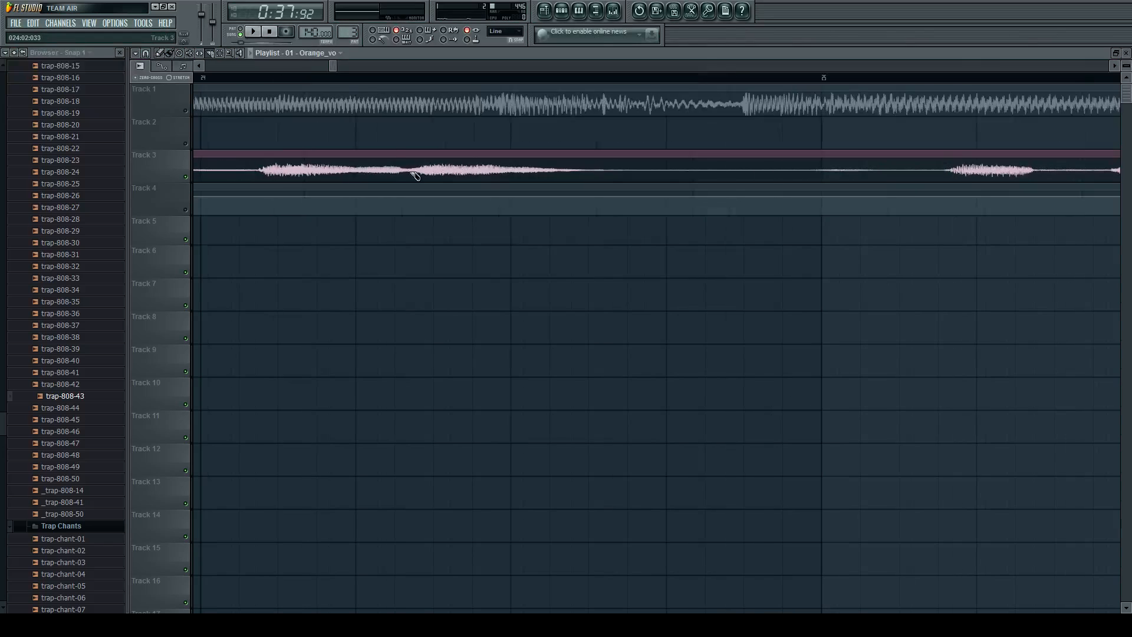
{"action": "left_click", "coordinate": [627, 175]}
{"action": "left_click", "coordinate": [160, 53]}
{"action": "scroll", "coordinate": [468, 167], "scroll_direction": "down", "scroll_amount": 2}
{"action": "left_click_drag", "start_coordinate": [474, 180], "coordinate": [475, 195]}
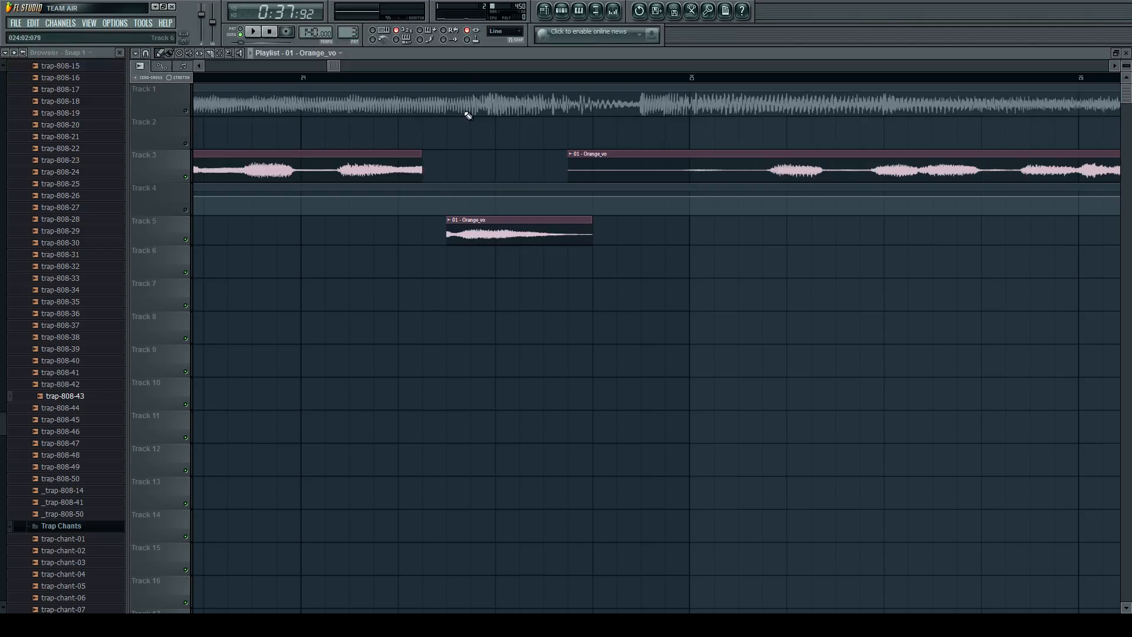
Play the vocal slice on Track 5 and trim its start slightly to 024:02:056.
{"action": "left_click", "coordinate": [443, 80]}
{"action": "key", "text": "space"}
{"action": "key", "text": "space"}
{"action": "key", "text": "space"}
{"action": "key", "text": "space"}
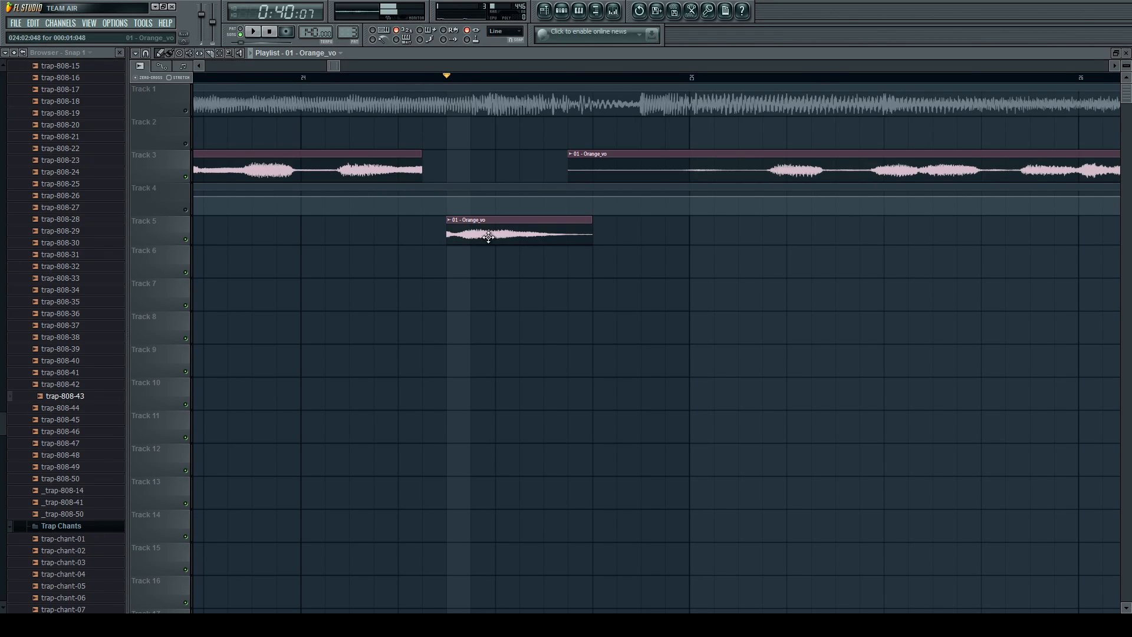
{"action": "scroll", "coordinate": [461, 237], "scroll_direction": "up", "scroll_amount": 2}
{"action": "left_click_drag", "start_coordinate": [434, 234], "coordinate": [449, 236]}
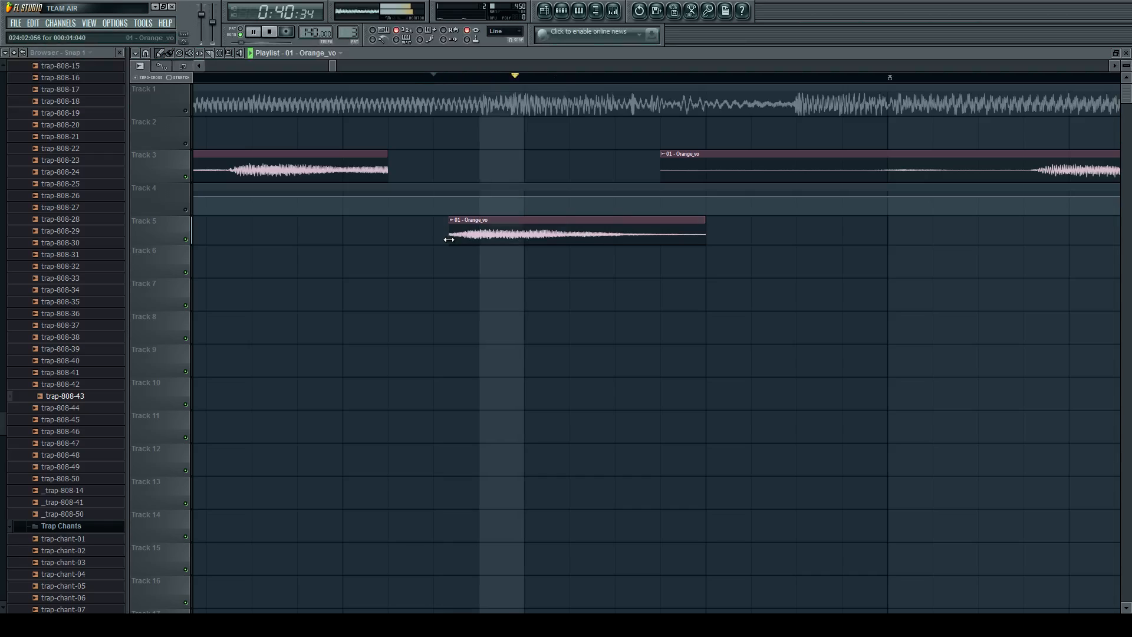
Make the Track 5 vocal slice a unique sample with its own channel, show the channels and play it.
{"action": "scroll", "coordinate": [464, 228], "scroll_direction": "down", "scroll_amount": 1}
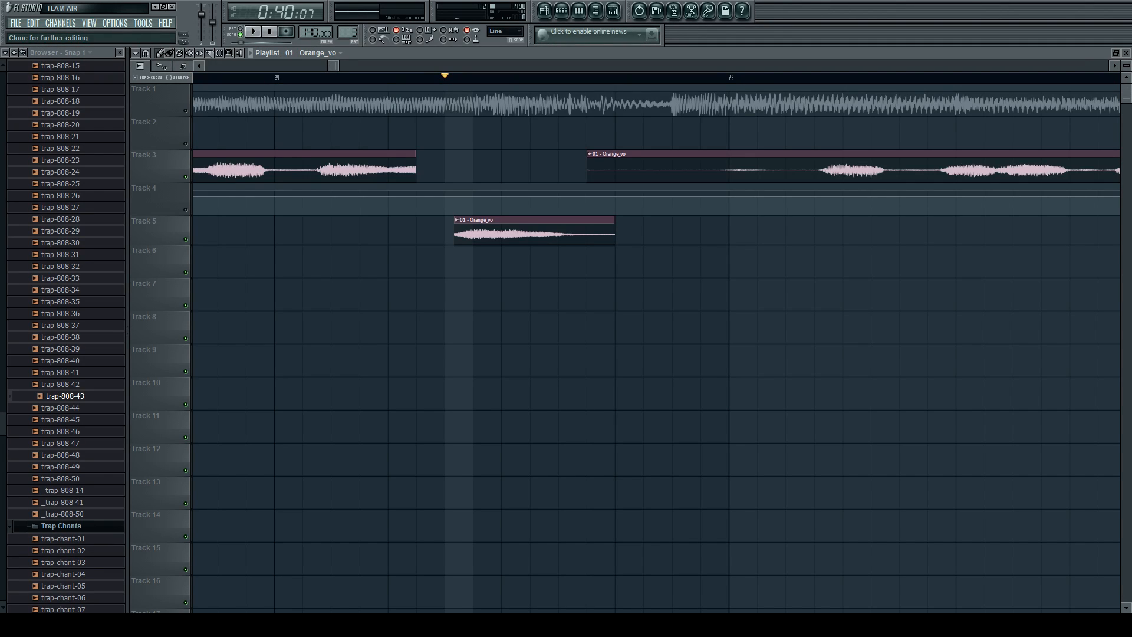
{"action": "left_click", "coordinate": [506, 234]}
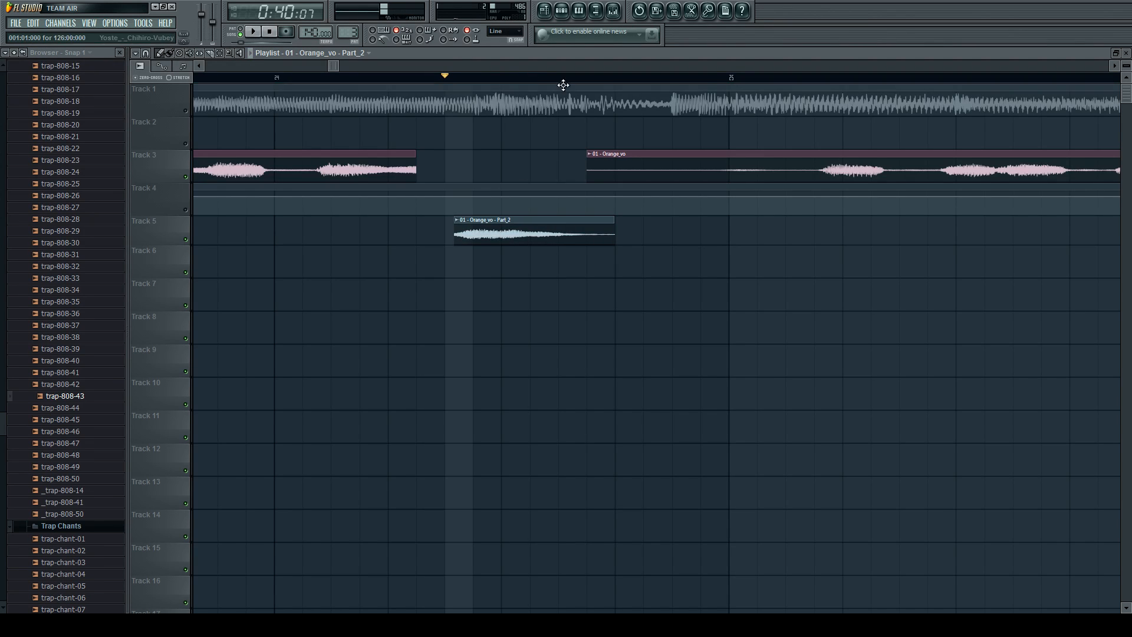
{"action": "left_click", "coordinate": [561, 10]}
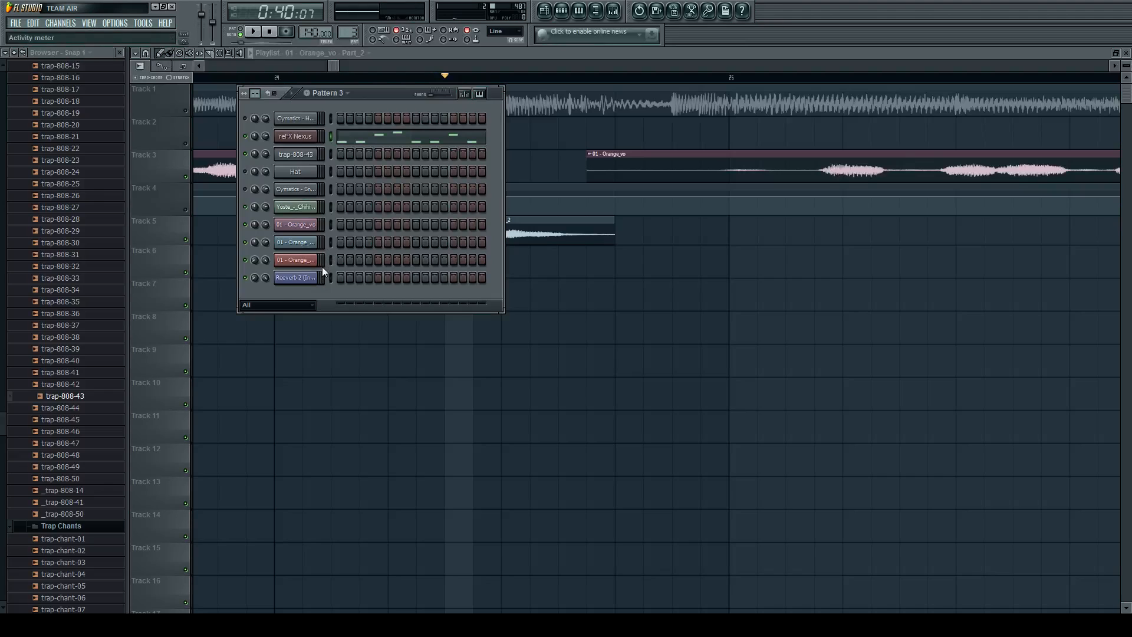
{"action": "key", "text": "space"}
{"action": "key", "text": "space"}
{"action": "key", "text": "space"}
{"action": "key", "text": "space"}
Move the remaining Orange_vo clip on Track 3 later, so that it starts near beat 4 of bar 25.
{"action": "left_click", "coordinate": [545, 234]}
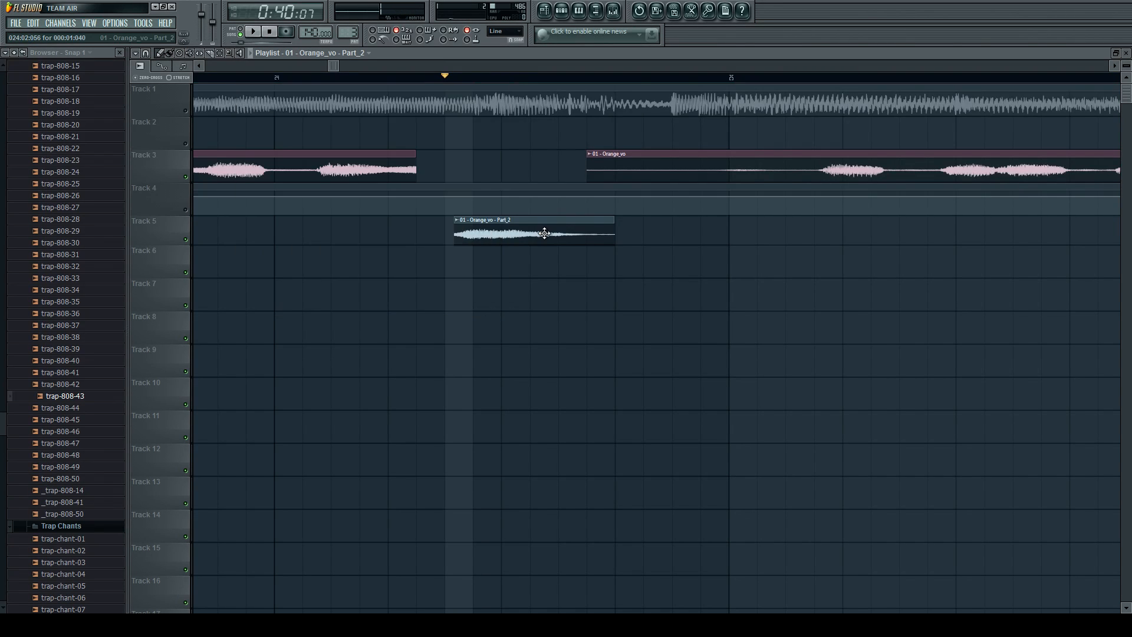
{"action": "scroll", "coordinate": [590, 217], "scroll_direction": "down", "scroll_amount": 3}
{"action": "left_click_drag", "start_coordinate": [625, 162], "coordinate": [792, 162]}
{"action": "scroll", "coordinate": [566, 233], "scroll_direction": "up", "scroll_amount": 2}
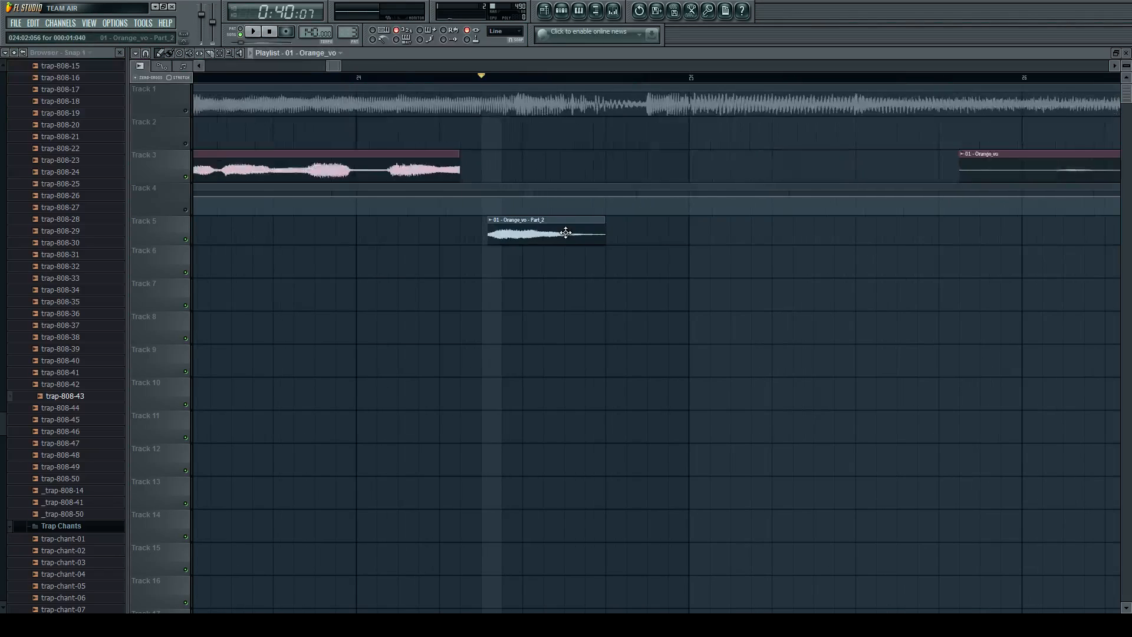
Open the piano roll of the Orange_vo Part_2 slice's channel.
{"action": "double_click", "coordinate": [565, 233]}
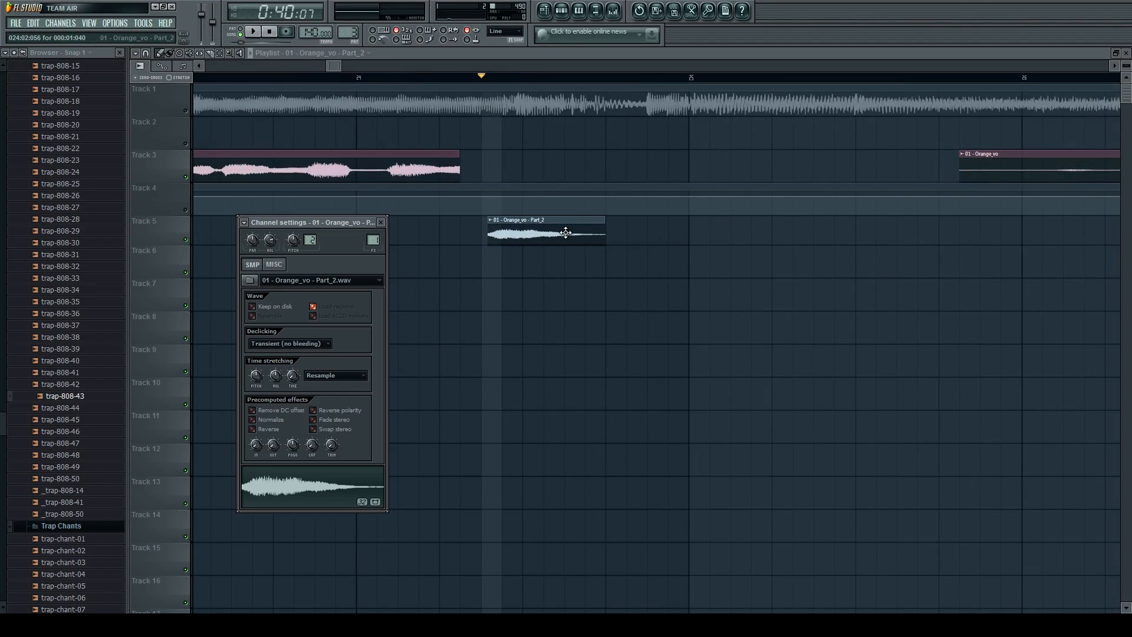
{"action": "left_click", "coordinate": [561, 10]}
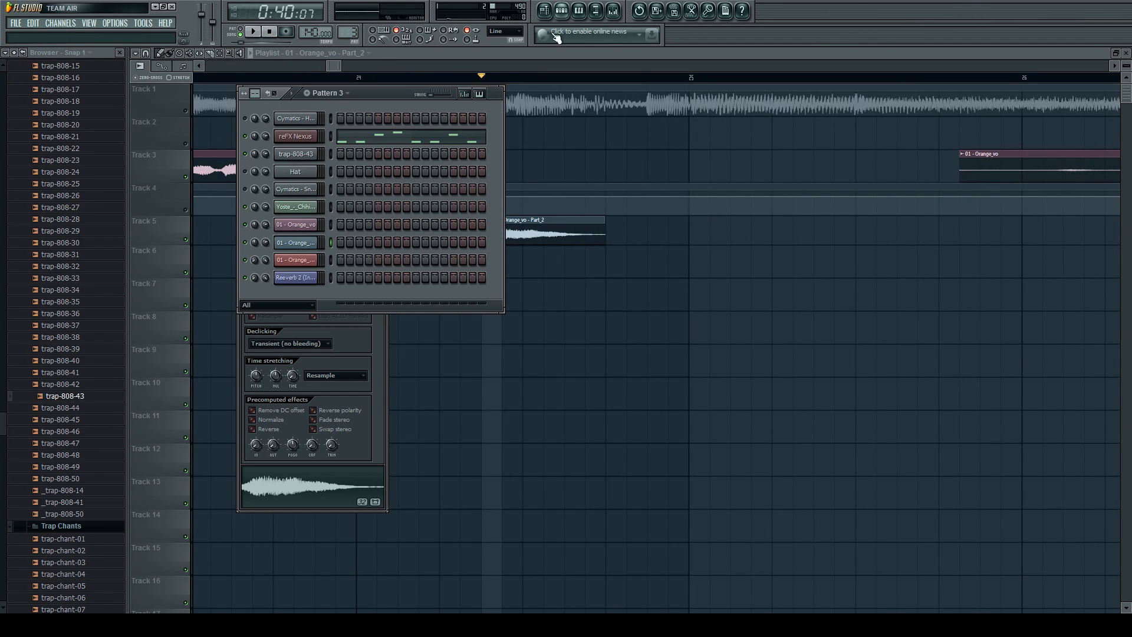
{"action": "key", "text": "F7"}
Try an ascending run of vocal-slice notes G4, A#4, D5, F#5 and A5 and play it.
{"action": "left_click", "coordinate": [180, 291]}
{"action": "left_click", "coordinate": [235, 263]}
{"action": "left_click", "coordinate": [293, 226]}
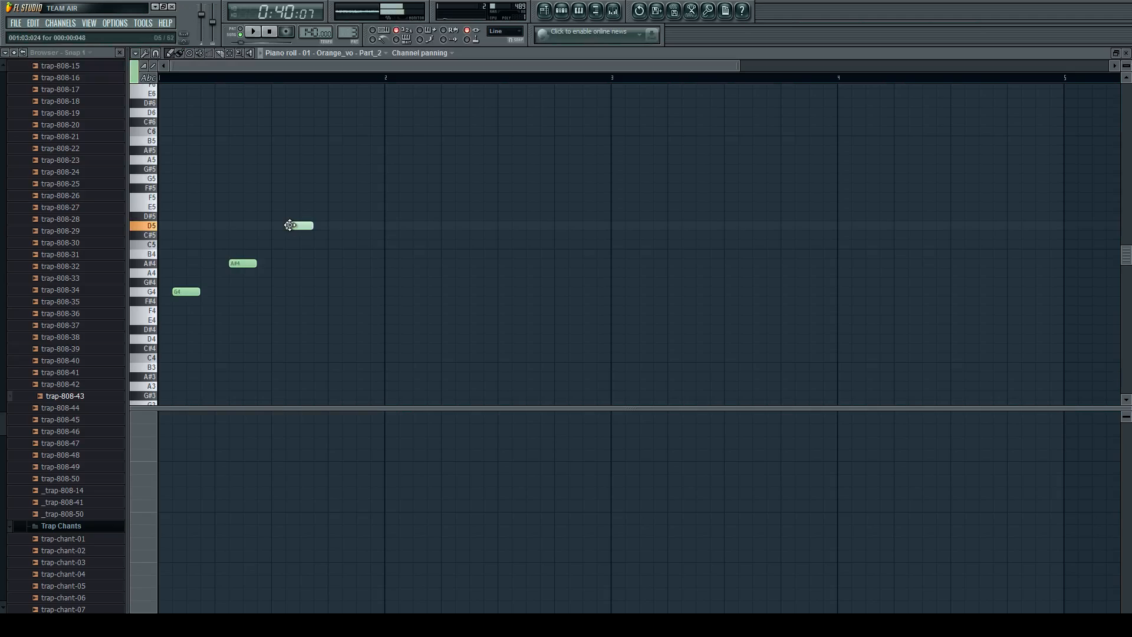
{"action": "left_click", "coordinate": [336, 187]}
{"action": "left_click", "coordinate": [401, 159]}
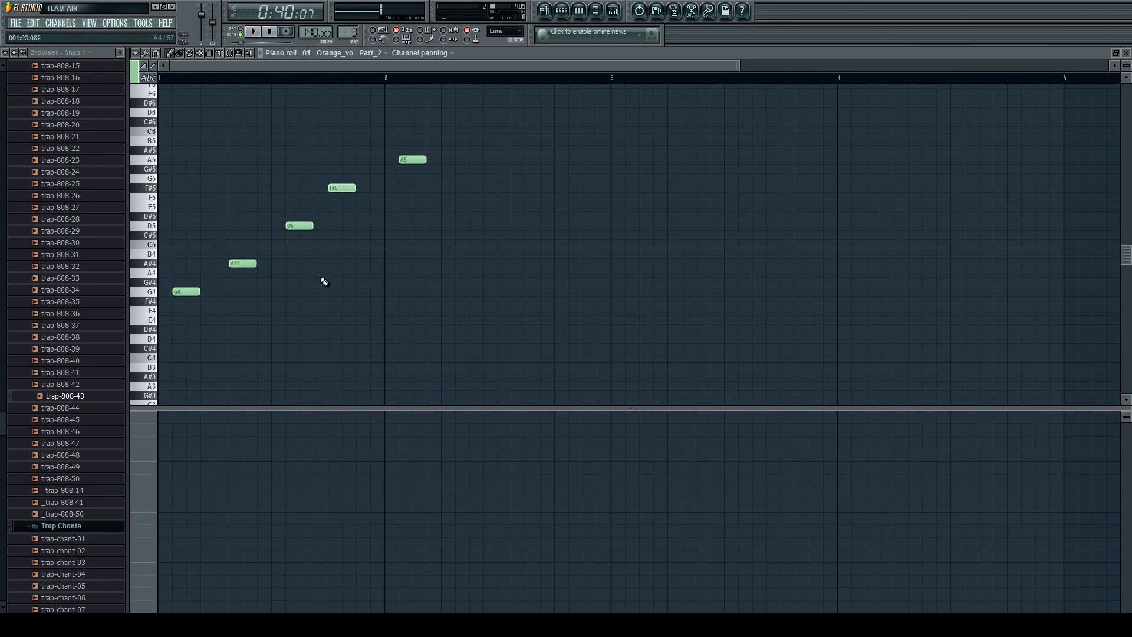
{"action": "left_click", "coordinate": [253, 31]}
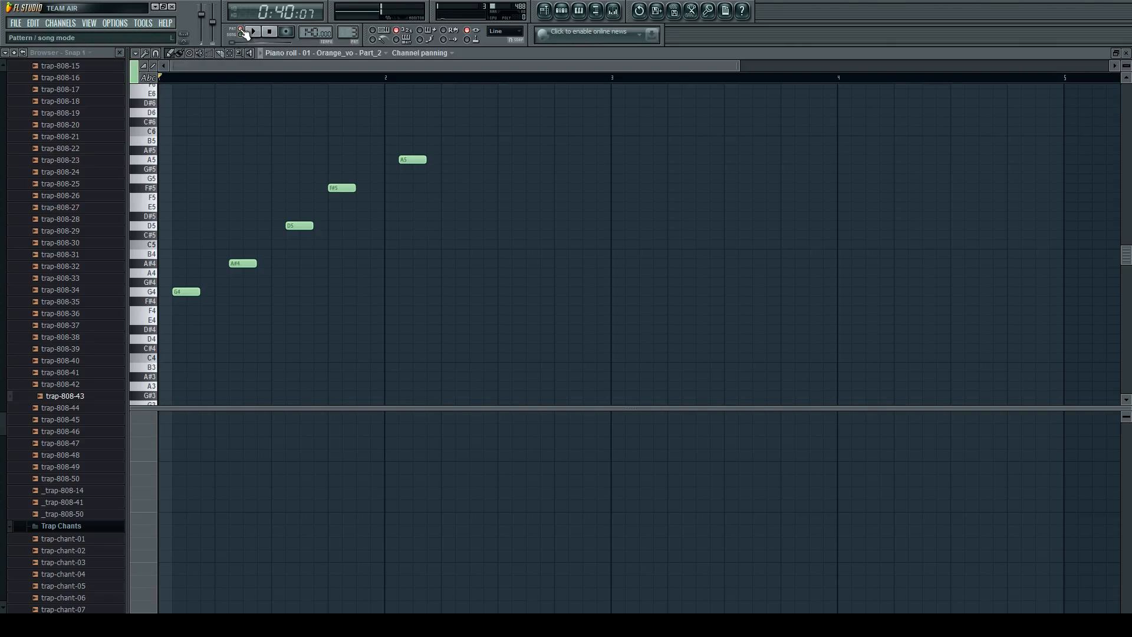
{"action": "key", "text": "space"}
In Pattern 4, place vocal-slice notes C5, C5, D#5 and E5 on the four beats of bar 1.
{"action": "scroll", "coordinate": [345, 34], "scroll_direction": "up", "scroll_amount": 1}
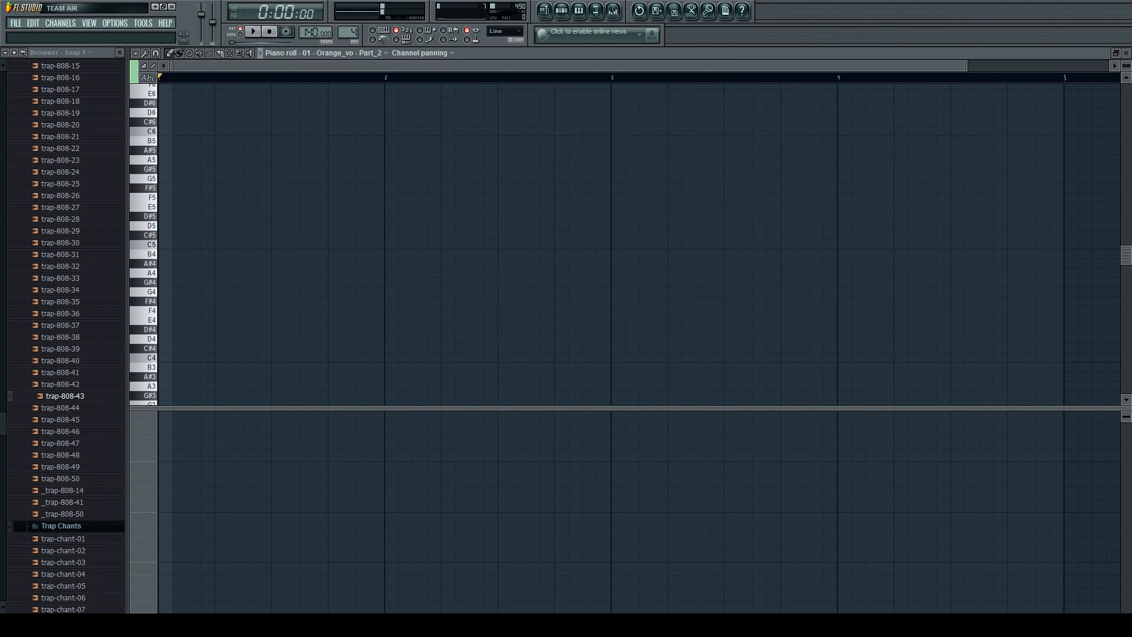
{"action": "left_click", "coordinate": [172, 244]}
{"action": "left_click", "coordinate": [229, 244]}
{"action": "left_click", "coordinate": [274, 226]}
{"action": "left_click_drag", "start_coordinate": [276, 214], "coordinate": [332, 210]}
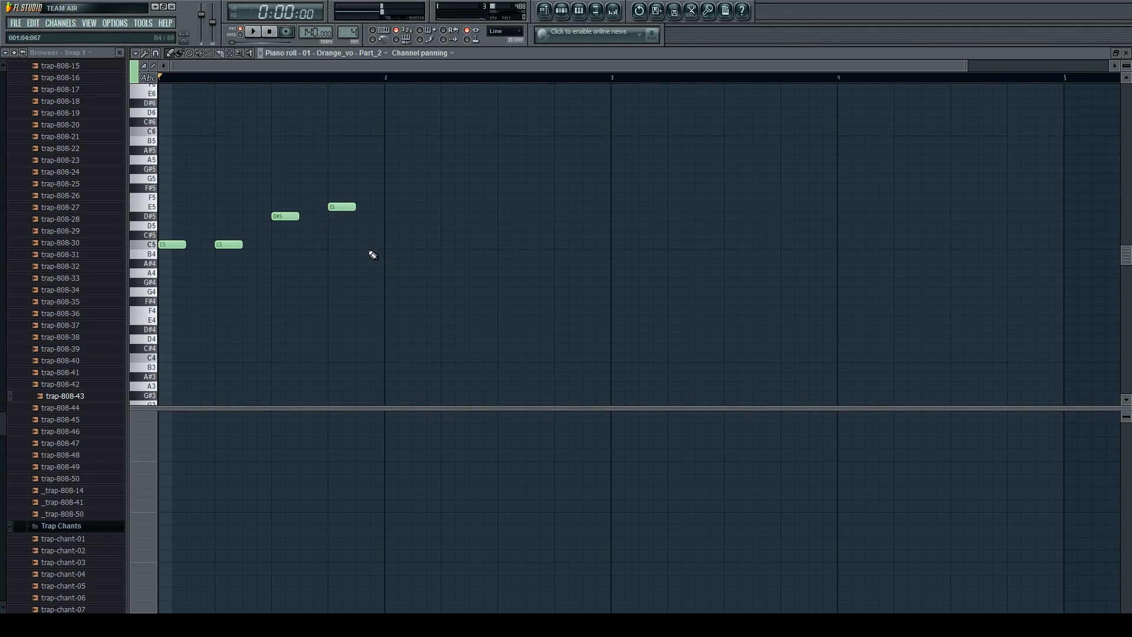
Place notes C5, C5, D#5 and C5 on the four beats of bar 2 and play the two-bar melody.
{"action": "left_click", "coordinate": [392, 244]}
{"action": "left_click_drag", "start_coordinate": [458, 244], "coordinate": [466, 243]}
{"action": "left_click", "coordinate": [513, 220]}
{"action": "left_click_drag", "start_coordinate": [524, 215], "coordinate": [512, 215]}
{"action": "left_click", "coordinate": [559, 245]}
{"action": "key", "text": "space"}
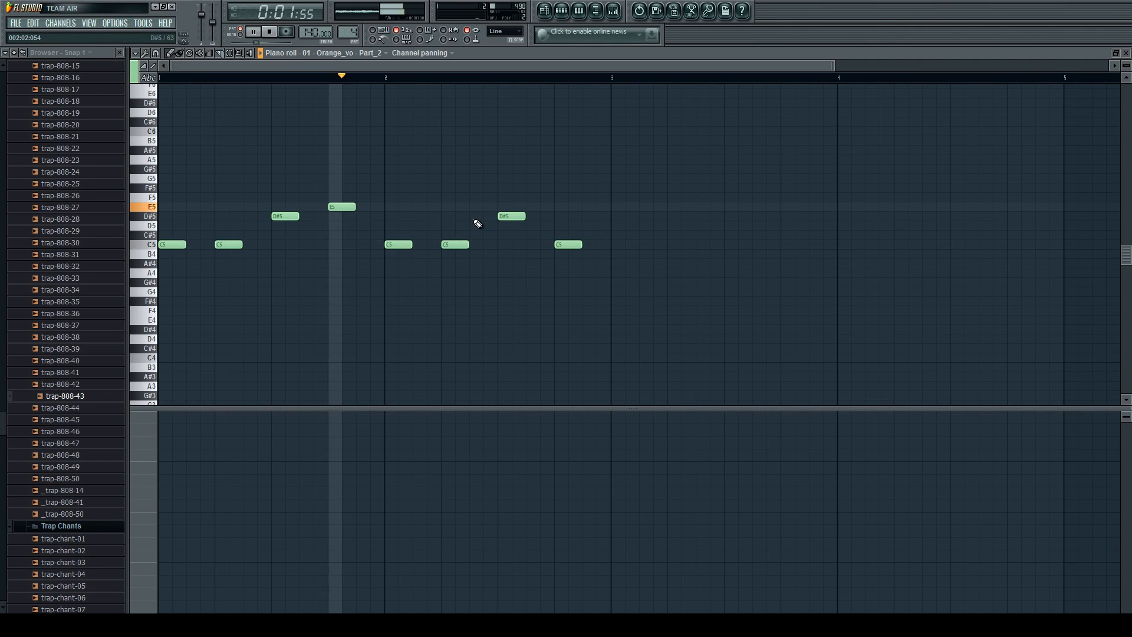
{"action": "key", "text": "space"}
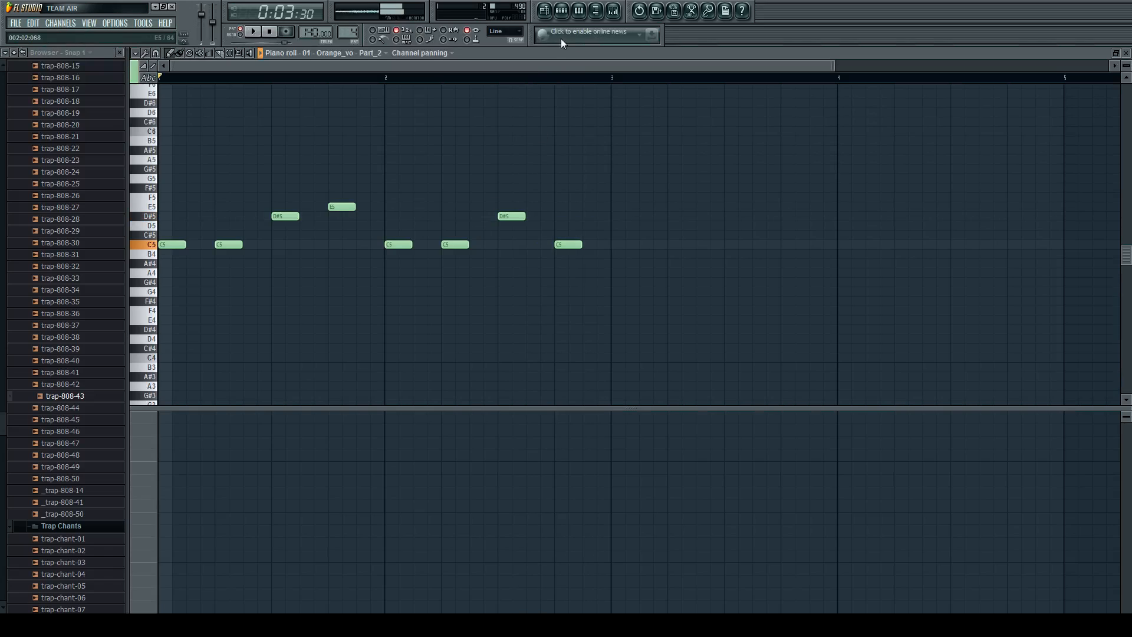
{"action": "left_click", "coordinate": [560, 11]}
{"action": "left_click", "coordinate": [548, 11]}
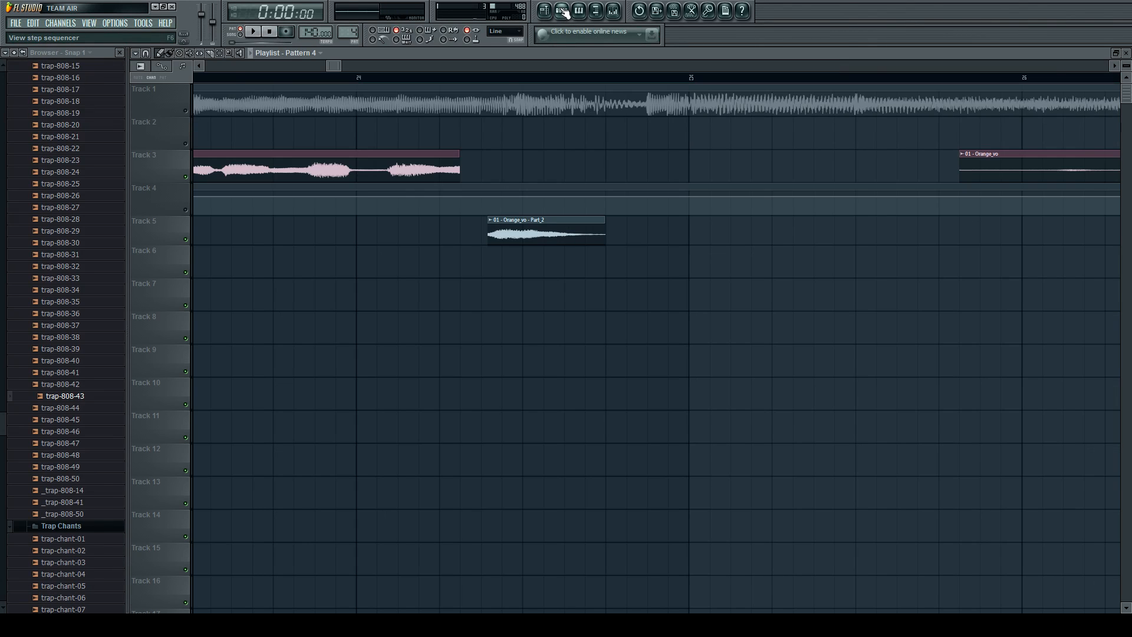
{"action": "left_click", "coordinate": [561, 11]}
{"action": "left_click", "coordinate": [549, 228]}
{"action": "scroll", "coordinate": [550, 229], "scroll_direction": "down", "scroll_amount": 7}
{"action": "scroll", "coordinate": [550, 228], "scroll_direction": "up", "scroll_amount": 6}
{"action": "scroll", "coordinate": [549, 229], "scroll_direction": "down", "scroll_amount": 5}
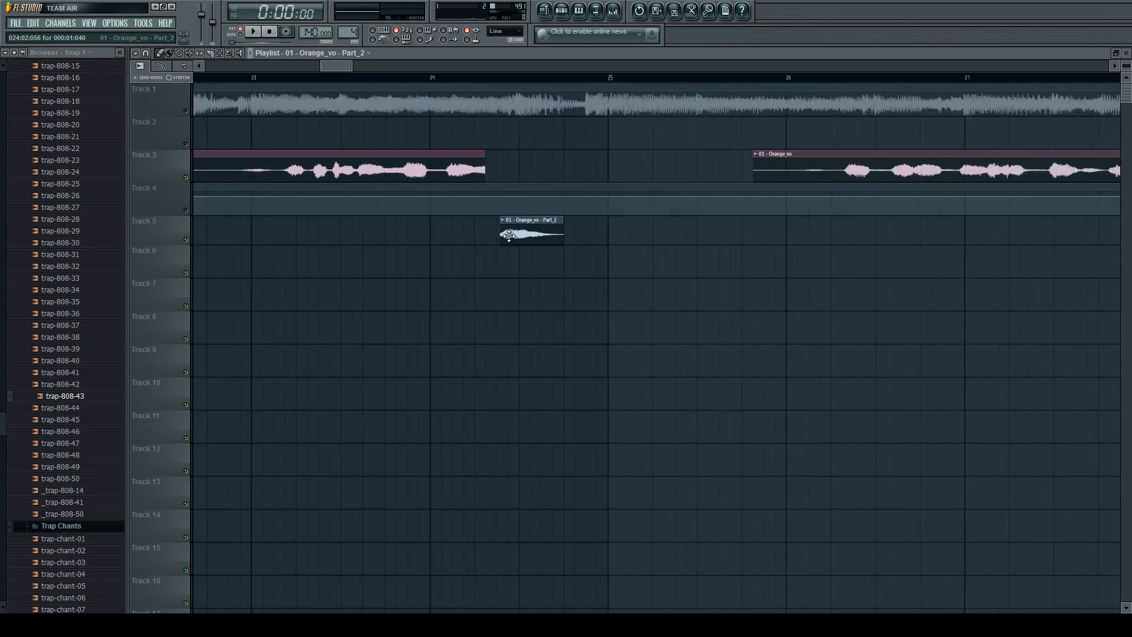
{"action": "scroll", "coordinate": [521, 219], "scroll_direction": "up", "scroll_amount": 5}
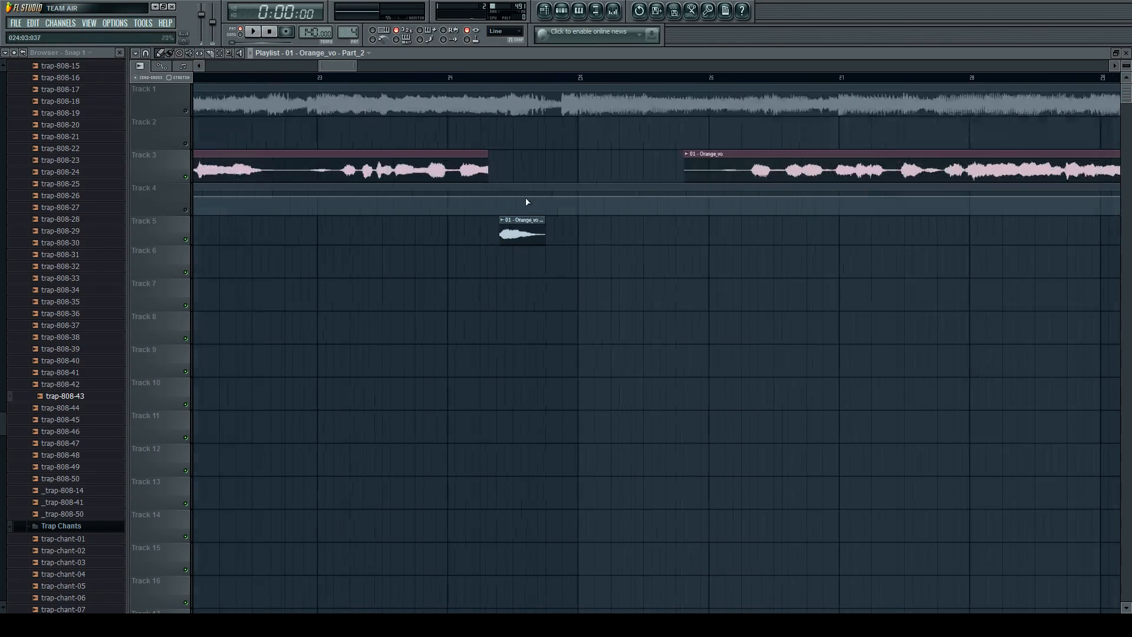
In the Orange_vo Part_2 piano roll, add a C5 note at 001:01:024 and move the beat-2 C5 to 001:02:072 during playback.
{"action": "left_click", "coordinate": [562, 10]}
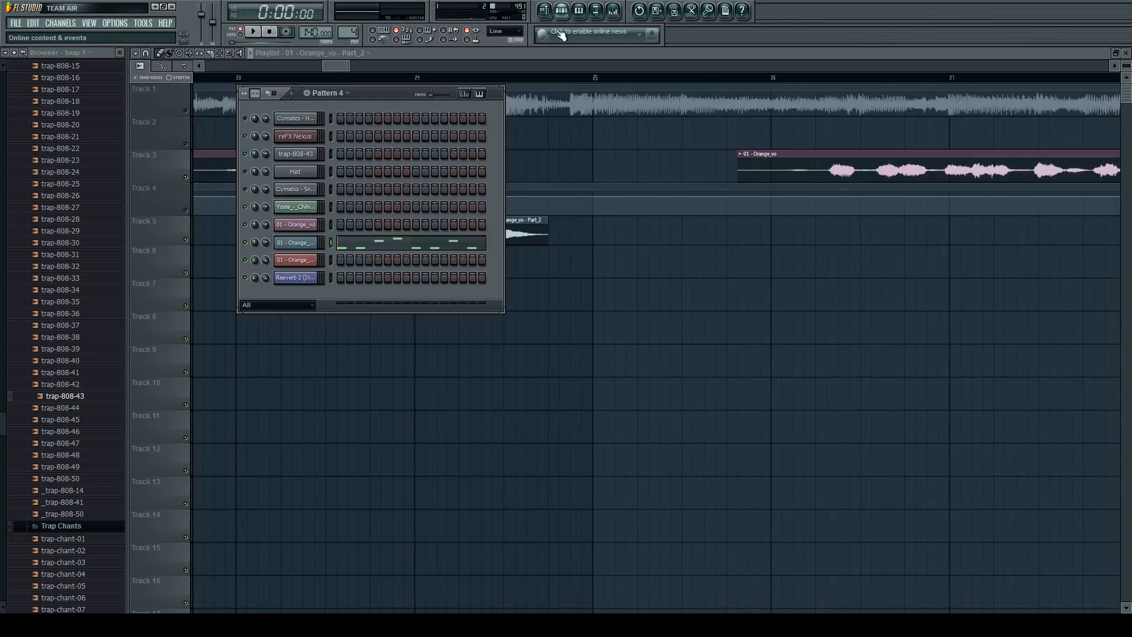
{"action": "left_click", "coordinate": [296, 244]}
{"action": "left_click", "coordinate": [380, 223]}
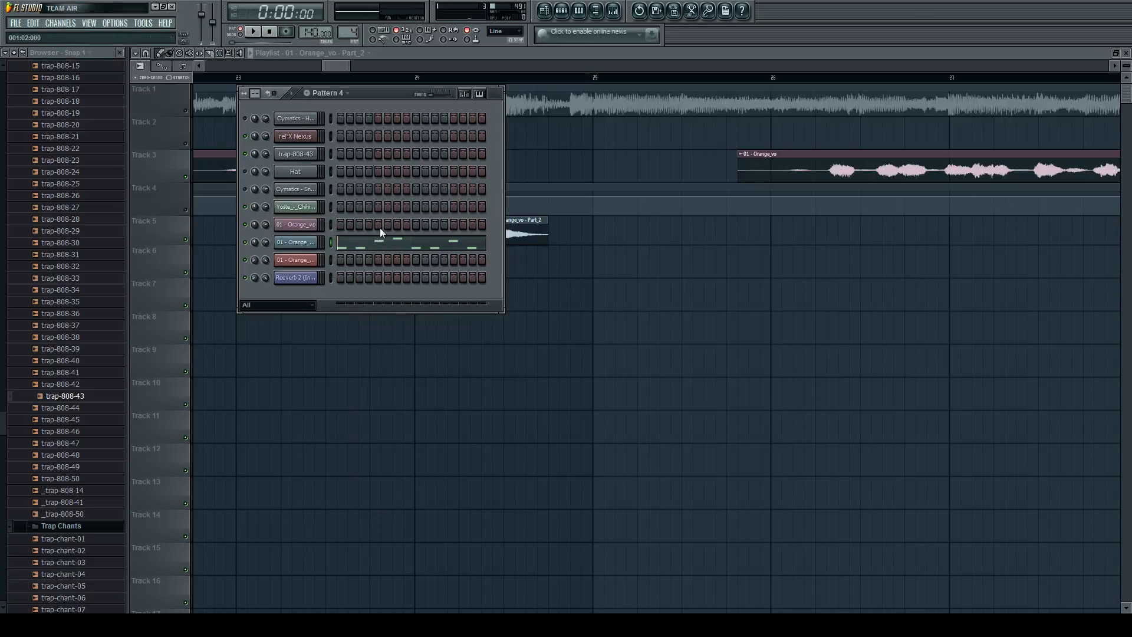
{"action": "left_click", "coordinate": [373, 244]}
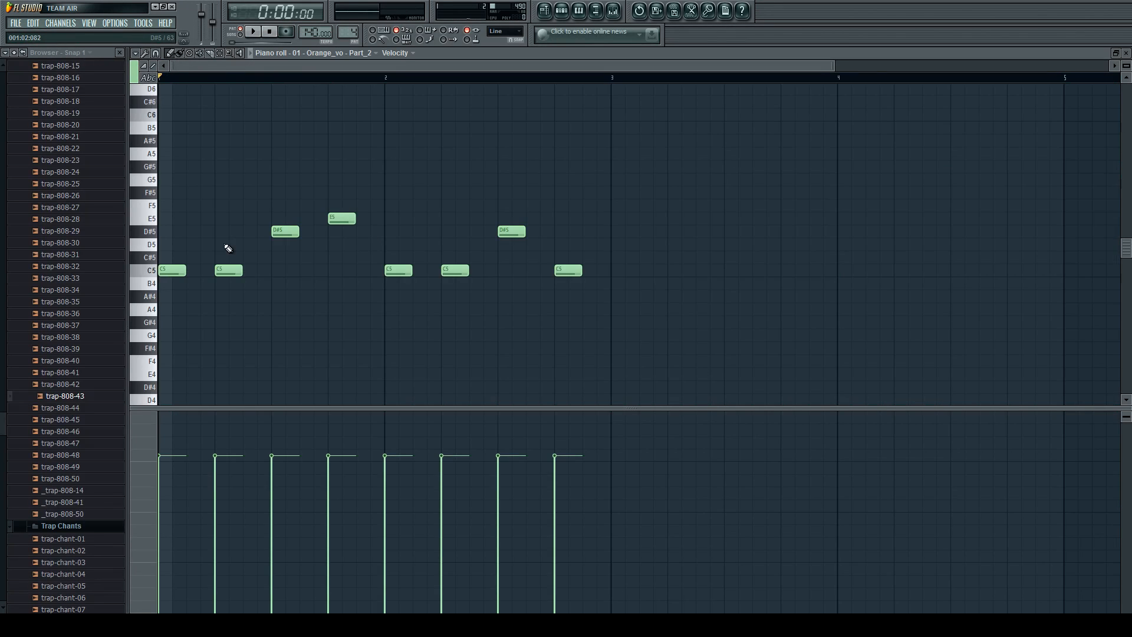
{"action": "scroll", "coordinate": [228, 248], "scroll_direction": "up", "scroll_amount": 5}
{"action": "scroll", "coordinate": [212, 254], "scroll_direction": "up", "scroll_amount": 1}
{"action": "left_click_drag", "start_coordinate": [216, 246], "coordinate": [195, 316]}
{"action": "key", "text": "space"}
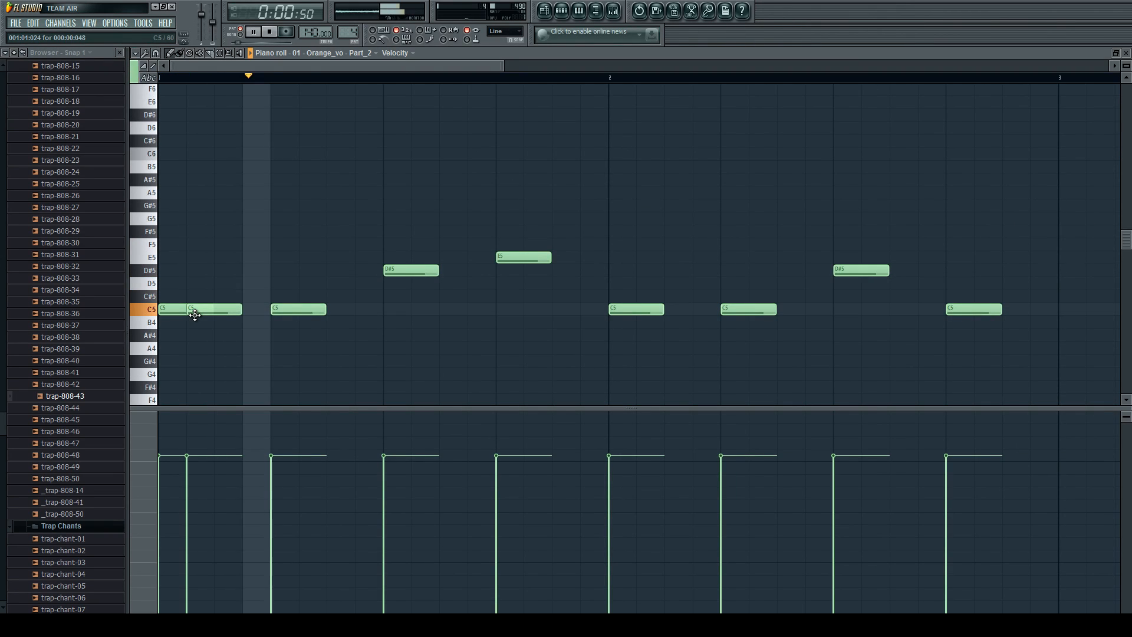
{"action": "left_click_drag", "start_coordinate": [276, 310], "coordinate": [361, 311]}
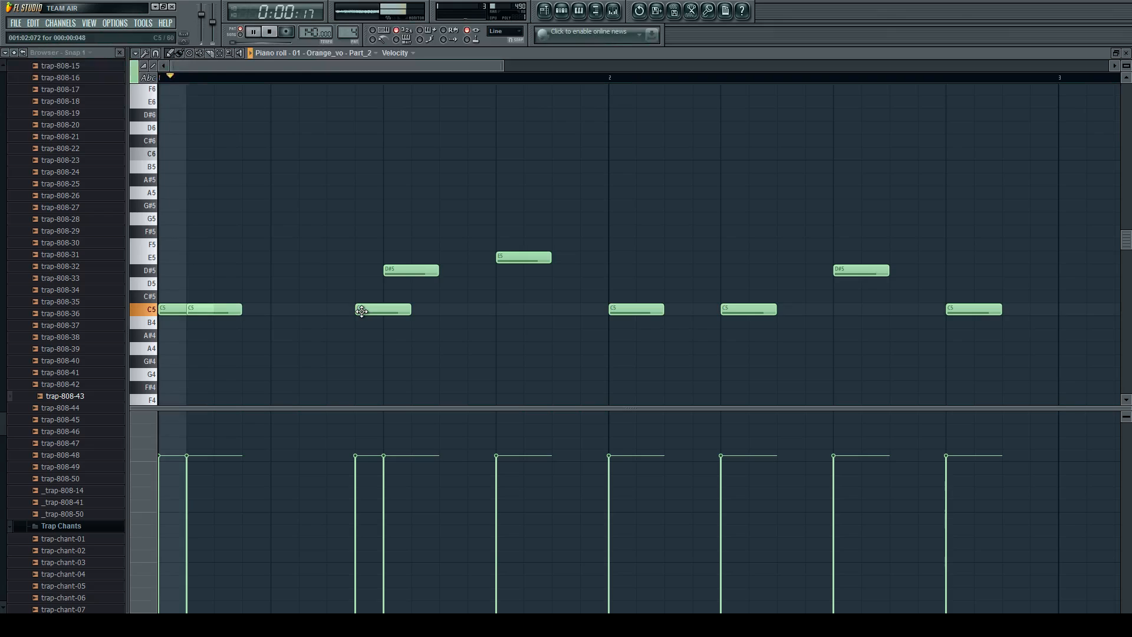
{"action": "key", "text": "space"}
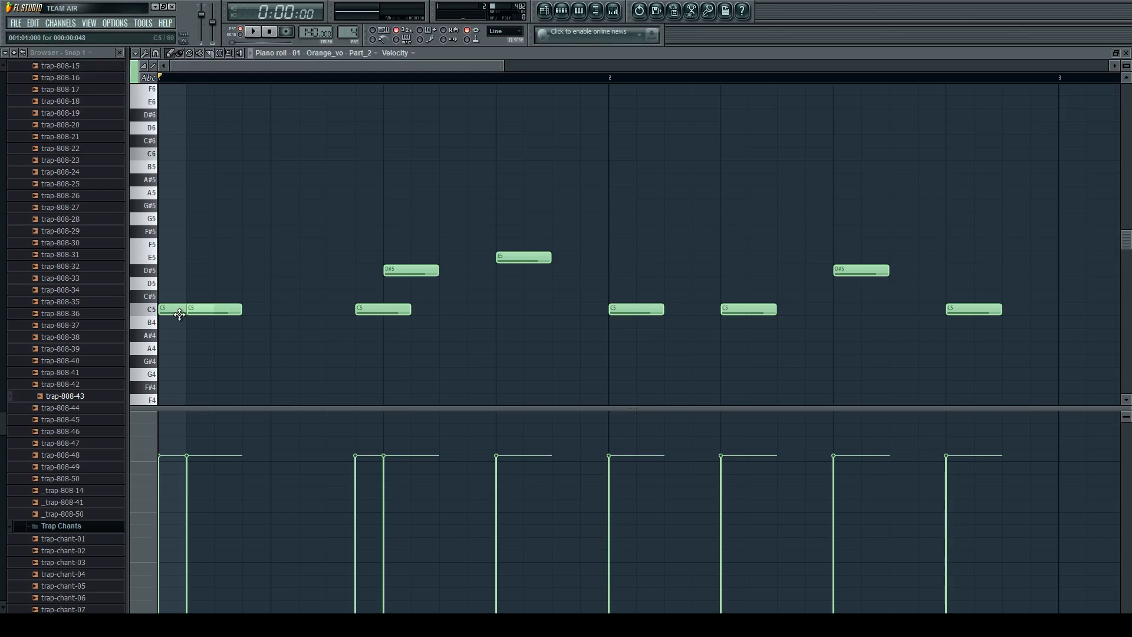
Check Pattern 4's channels and play the revised vocal-chop melody from the start.
{"action": "left_click", "coordinate": [562, 11]}
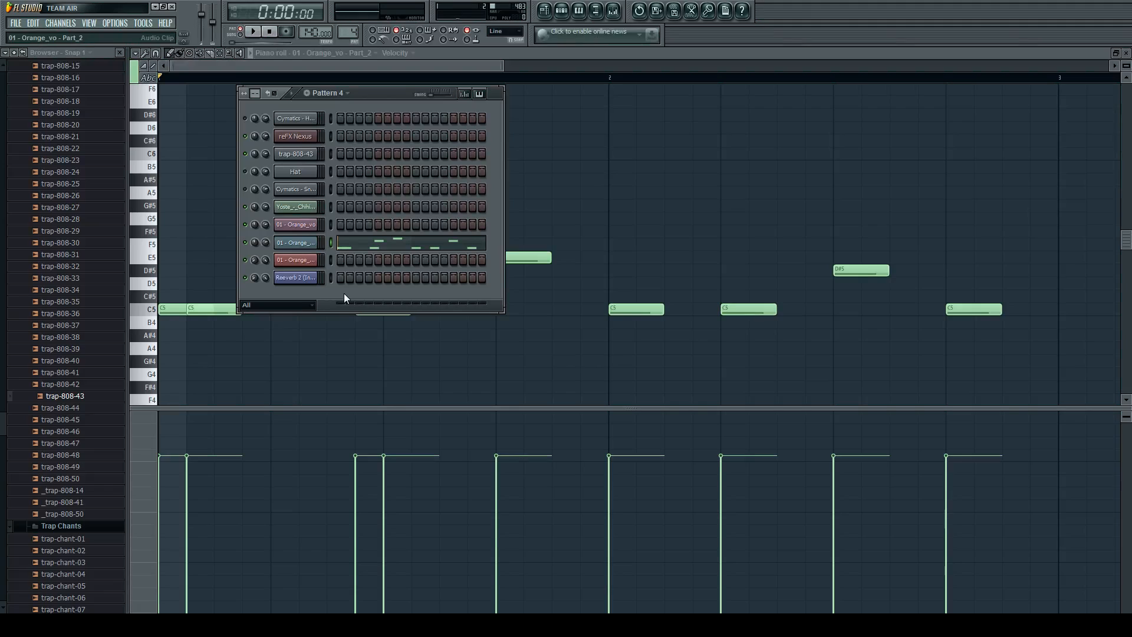
{"action": "left_click", "coordinate": [291, 67]}
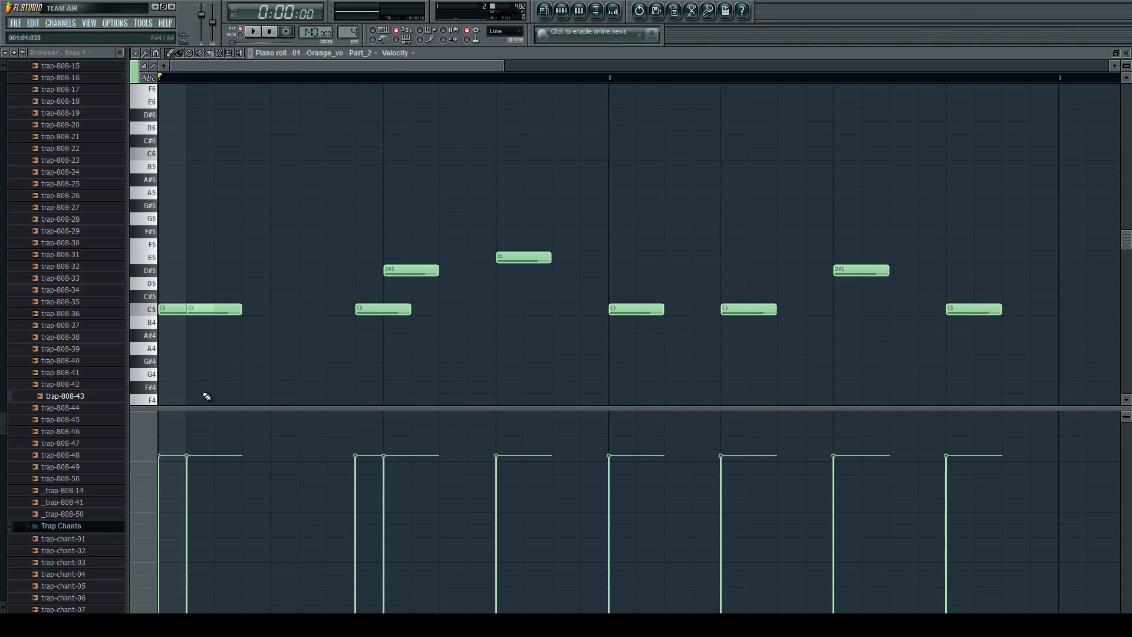
{"action": "key", "text": "space"}
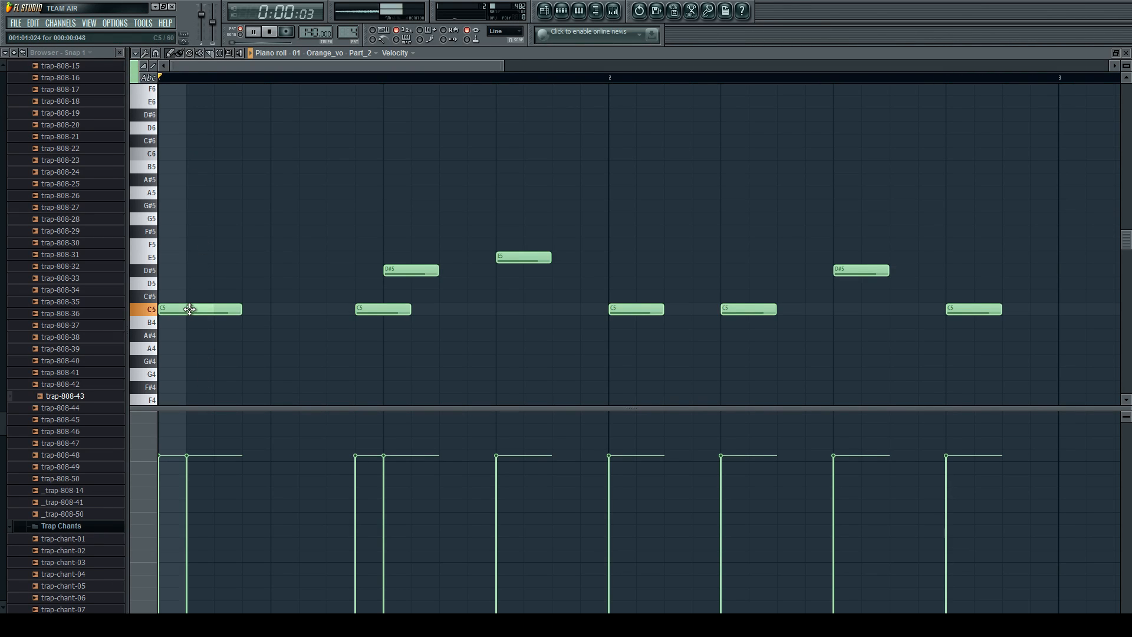
{"action": "key", "text": "space"}
Return to the playlist and play the Orange_vo clip on Track 3 from the start of bar 11.
{"action": "left_click", "coordinate": [562, 10]}
{"action": "left_click", "coordinate": [543, 10]}
{"action": "left_click", "coordinate": [562, 10]}
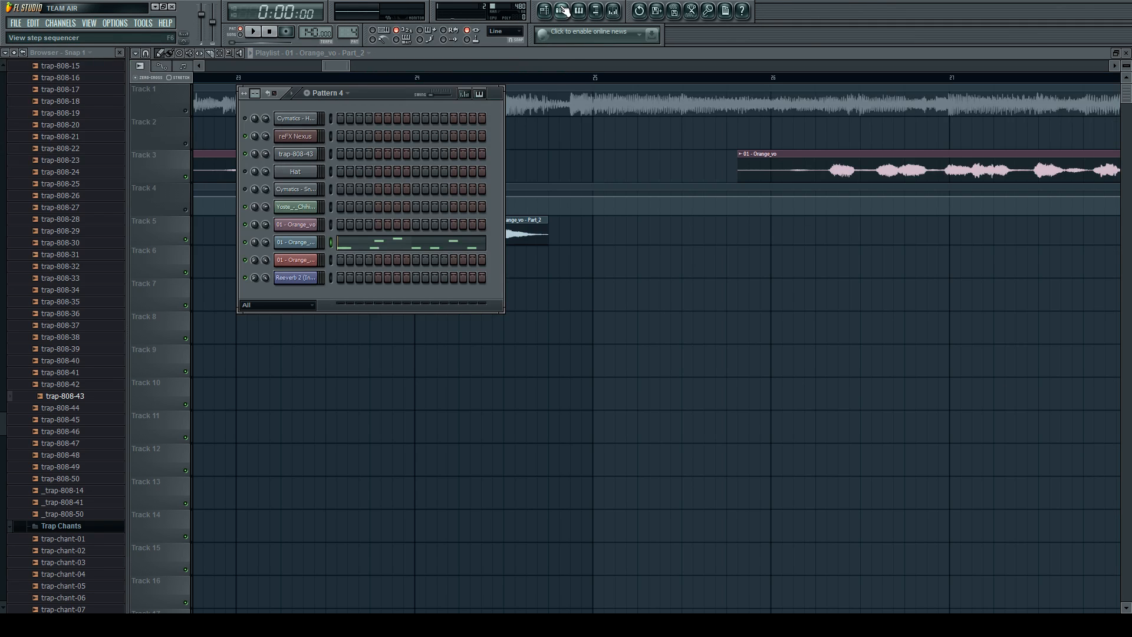
{"action": "left_click", "coordinate": [562, 10]}
{"action": "scroll", "coordinate": [510, 242], "scroll_direction": "down", "scroll_amount": 4}
{"action": "scroll", "coordinate": [510, 252], "scroll_direction": "down", "scroll_amount": 5}
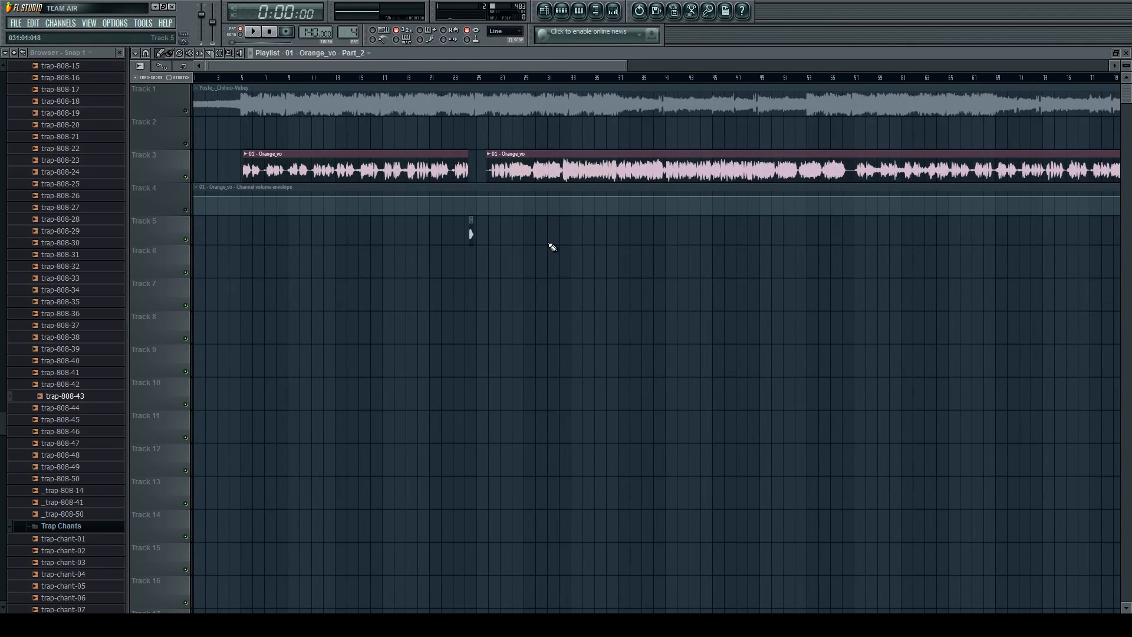
{"action": "scroll", "coordinate": [302, 185], "scroll_direction": "up", "scroll_amount": 4}
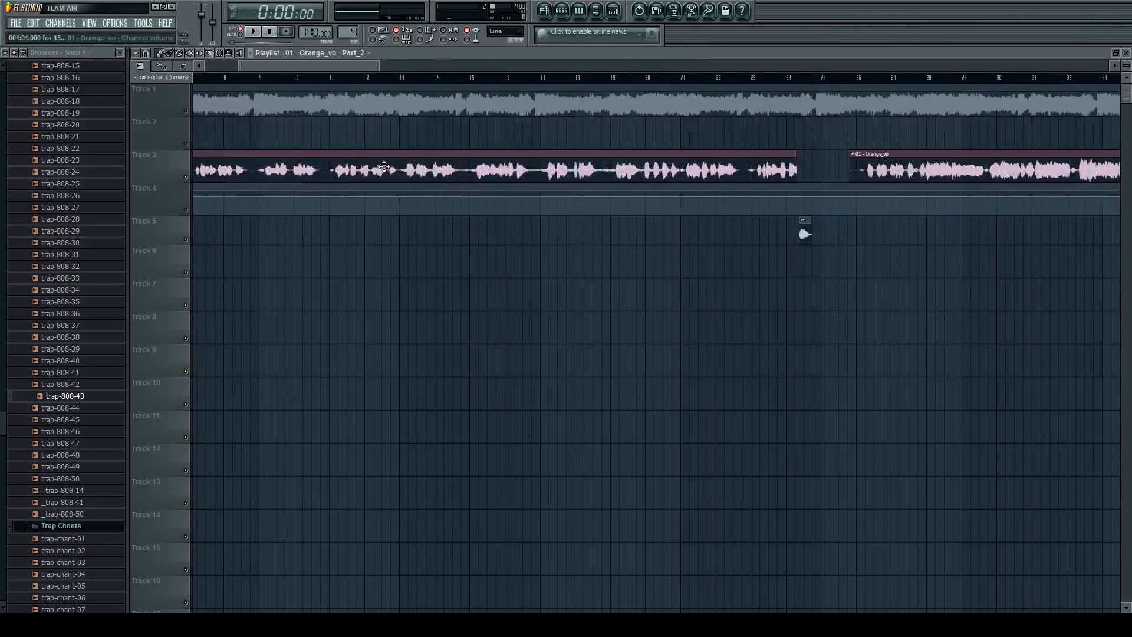
{"action": "scroll", "coordinate": [406, 166], "scroll_direction": "up", "scroll_amount": 3}
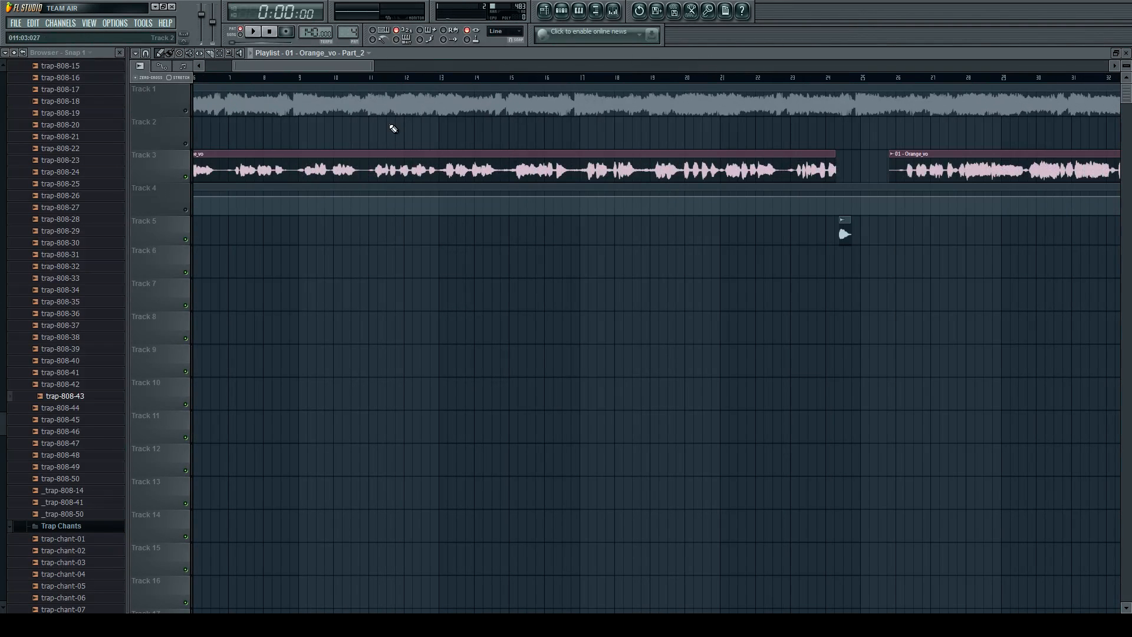
{"action": "scroll", "coordinate": [366, 92], "scroll_direction": "up", "scroll_amount": 2}
{"action": "left_click", "coordinate": [366, 80]}
{"action": "key", "text": "space"}
{"action": "scroll", "coordinate": [381, 154], "scroll_direction": "up", "scroll_amount": 3}
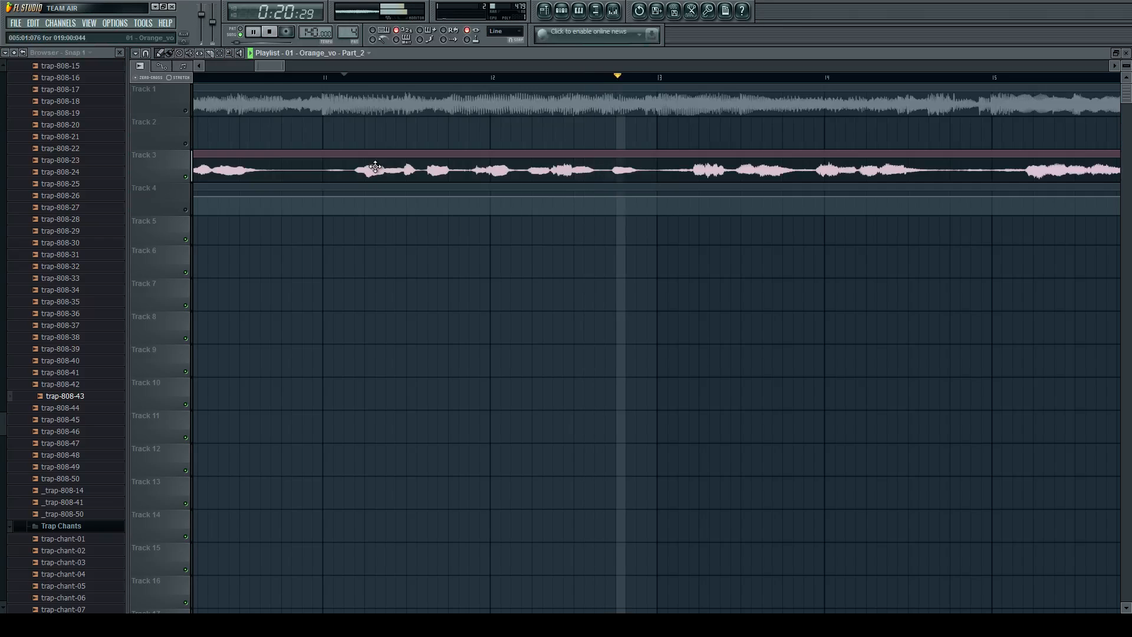
Play from just before bar 12 and slice the Track 3 Orange_vo clip late in bar 11 and at bar 13.
{"action": "left_click", "coordinate": [469, 77]}
{"action": "scroll", "coordinate": [611, 203], "scroll_direction": "up", "scroll_amount": 2}
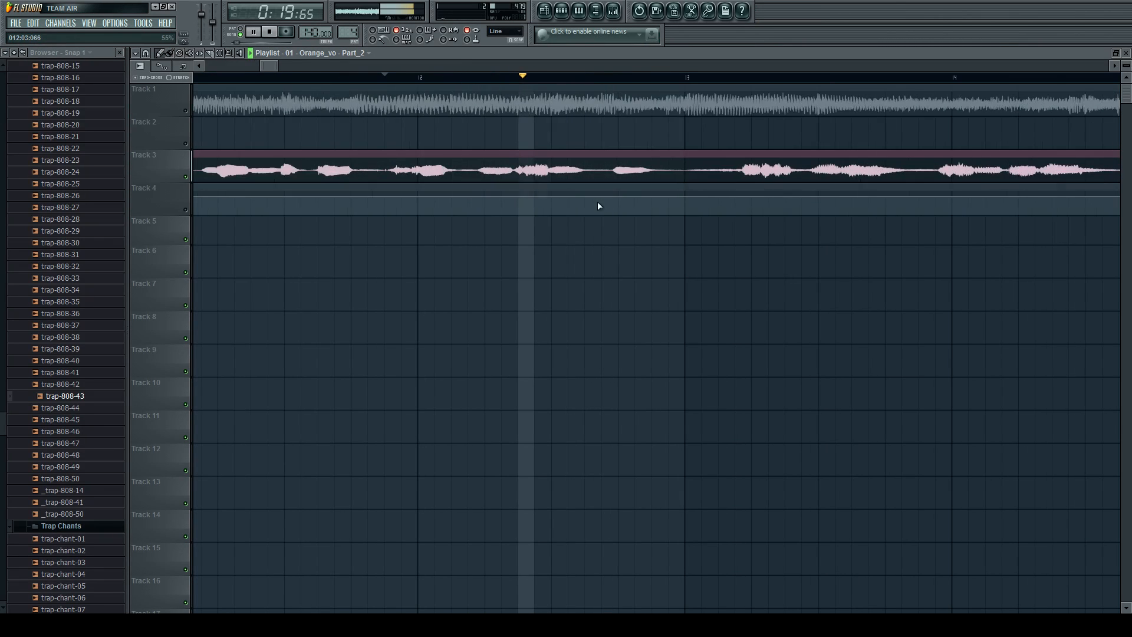
{"action": "key", "text": "space"}
{"action": "left_click", "coordinate": [380, 179]}
{"action": "left_click", "coordinate": [696, 182]}
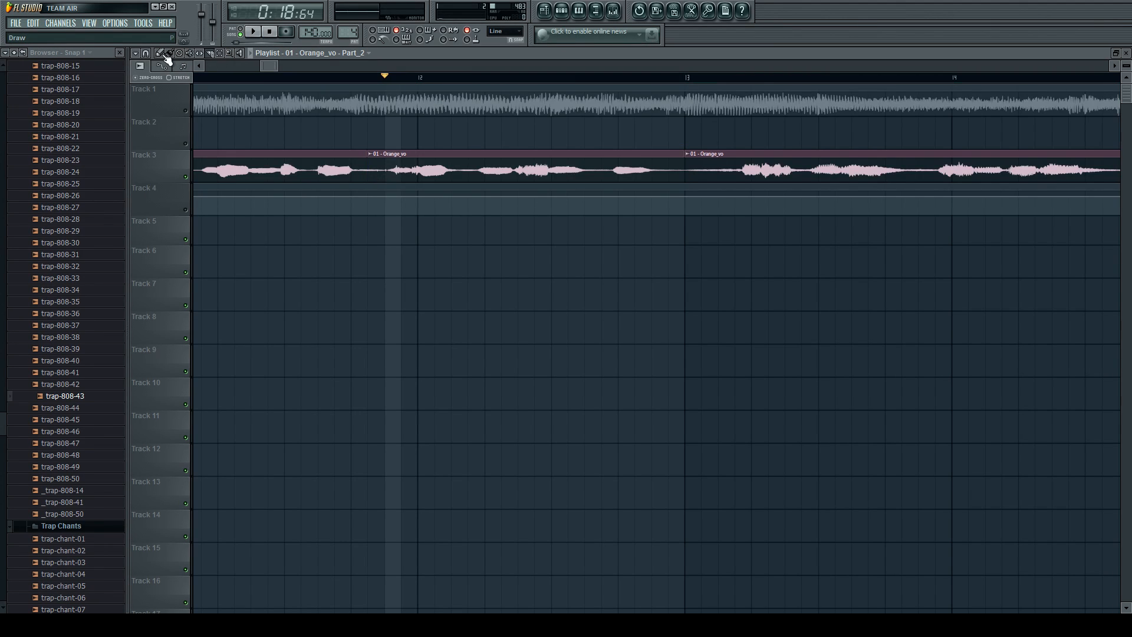
Place a copy of the sliced Orange_vo phrase on Track 3 in the intro, starting at 002:03:000.
{"action": "scroll", "coordinate": [447, 159], "scroll_direction": "down", "scroll_amount": 3}
{"action": "scroll", "coordinate": [561, 179], "scroll_direction": "down", "scroll_amount": 4}
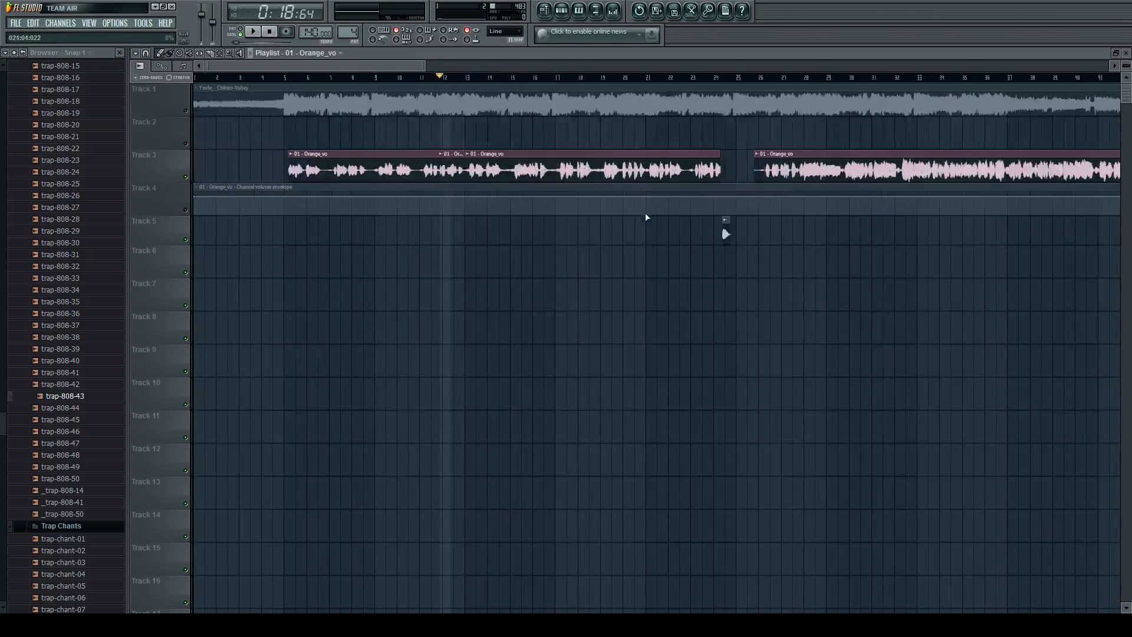
{"action": "left_click", "coordinate": [232, 167]}
{"action": "scroll", "coordinate": [199, 186], "scroll_direction": "up", "scroll_amount": 4}
{"action": "scroll", "coordinate": [317, 153], "scroll_direction": "up", "scroll_amount": 2}
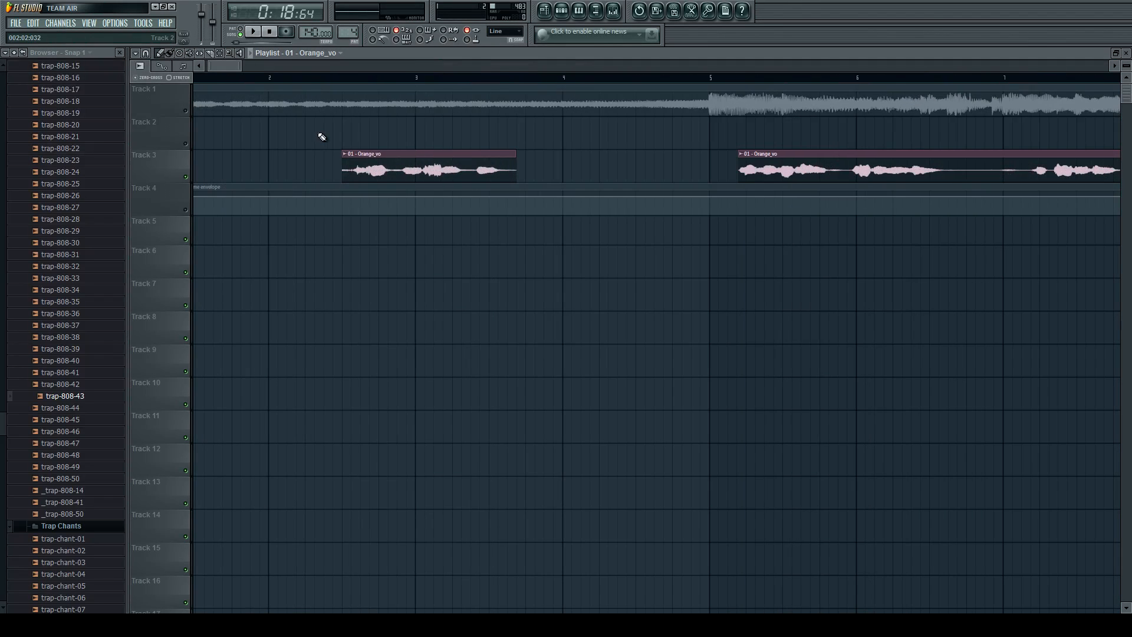
Play the intro vocal phrase on Track 3 from its start in the middle of bar 2.
{"action": "left_click_drag", "start_coordinate": [343, 77], "coordinate": [457, 86]}
{"action": "double_click", "coordinate": [476, 78]}
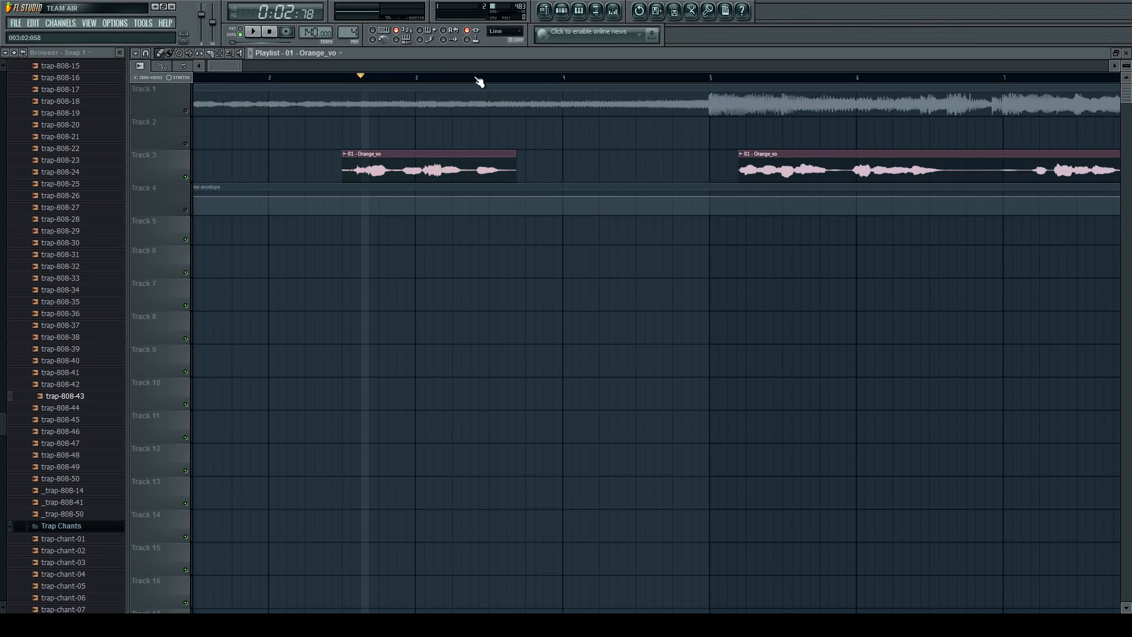
{"action": "left_click", "coordinate": [346, 79]}
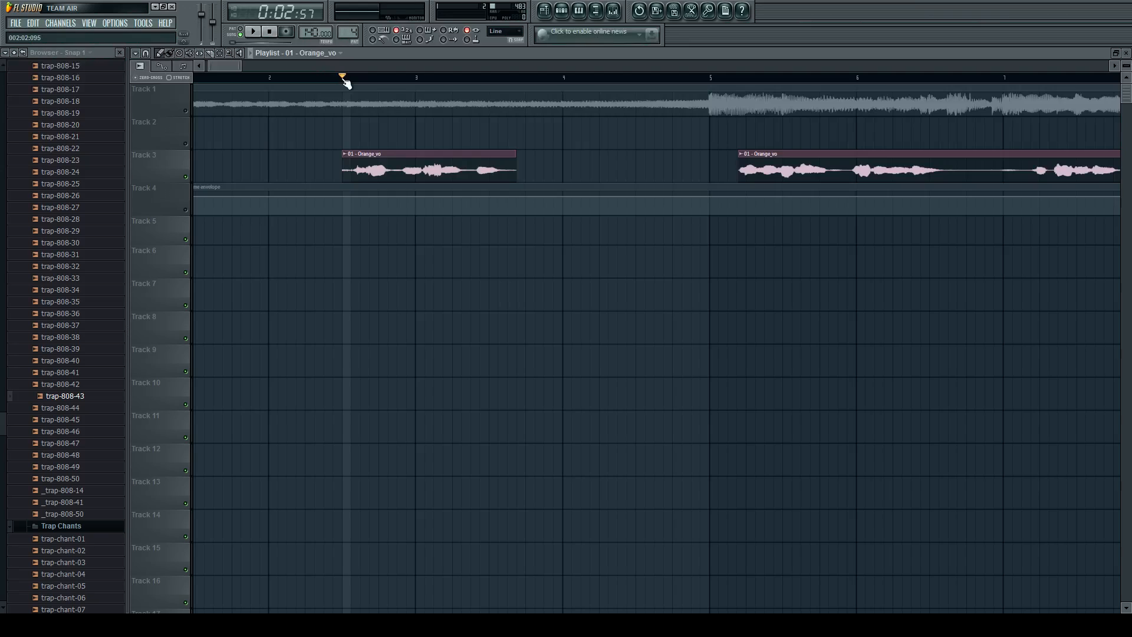
{"action": "mouse_move", "coordinate": [343, 81]}
{"action": "left_mouse_down"}
{"action": "mouse_move", "coordinate": [518, 93]}
{"action": "mouse_move", "coordinate": [343, 76]}
{"action": "left_mouse_up"}
{"action": "key", "text": "space"}
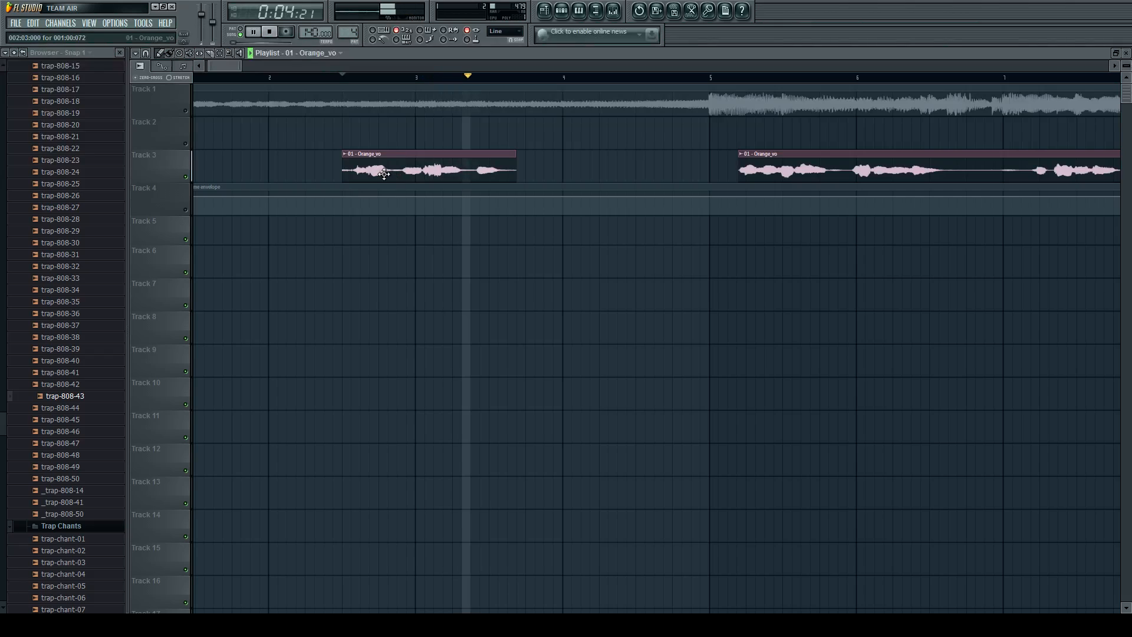
Trim the intro vocal phrase's start to 002:03:024 and make the clip a unique sample with its own channel.
{"action": "left_click_drag", "start_coordinate": [343, 171], "coordinate": [351, 171]}
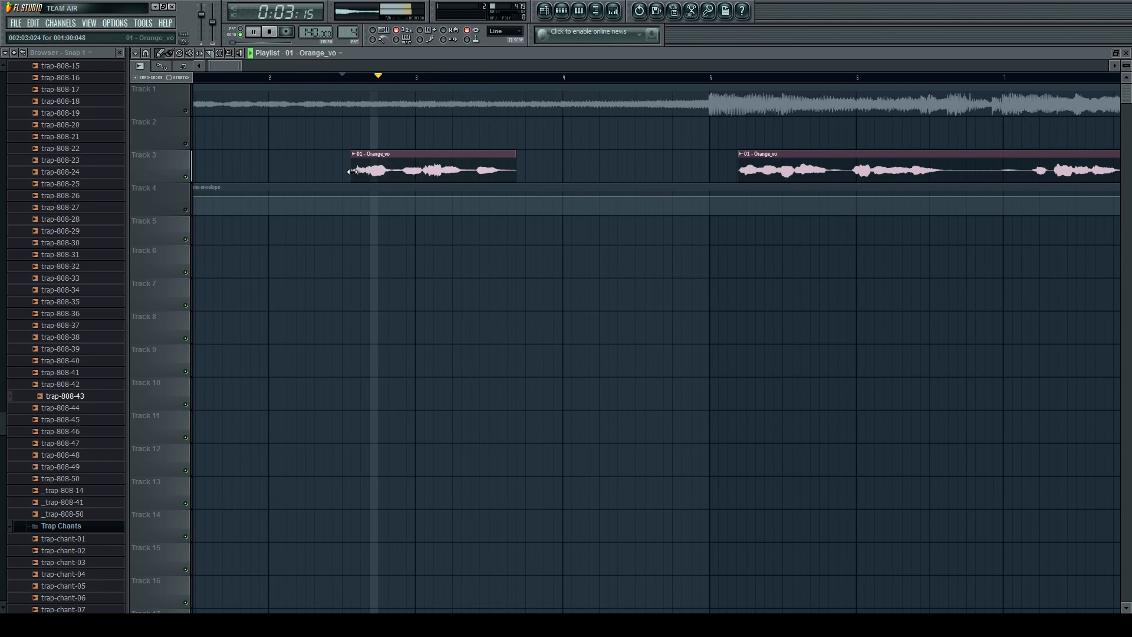
{"action": "key", "text": "space"}
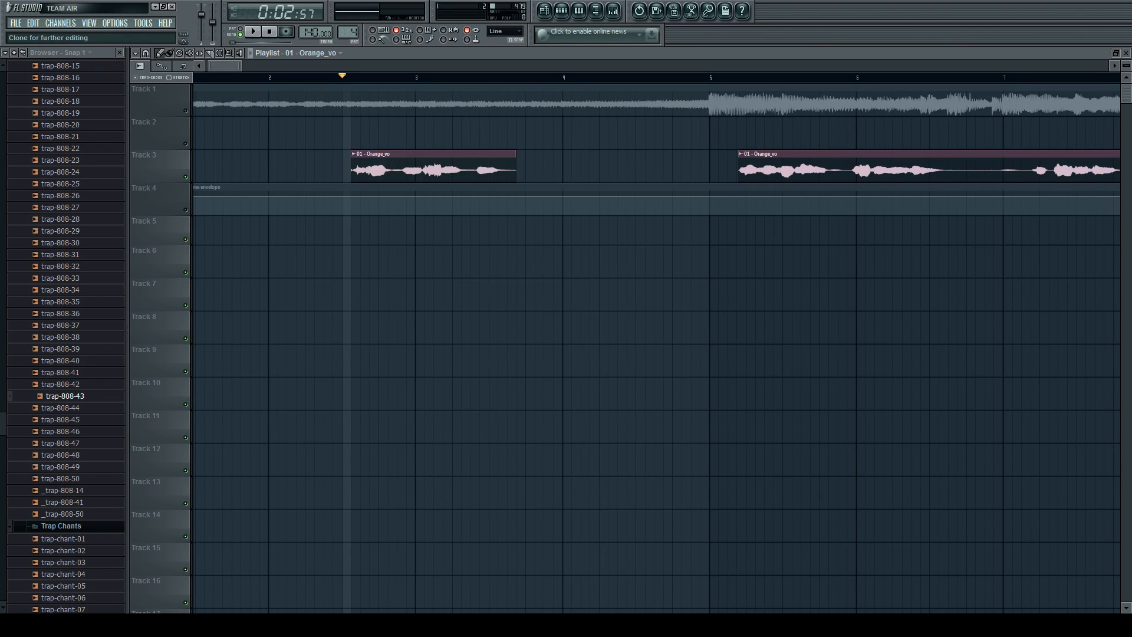
{"action": "left_click", "coordinate": [1075, 554]}
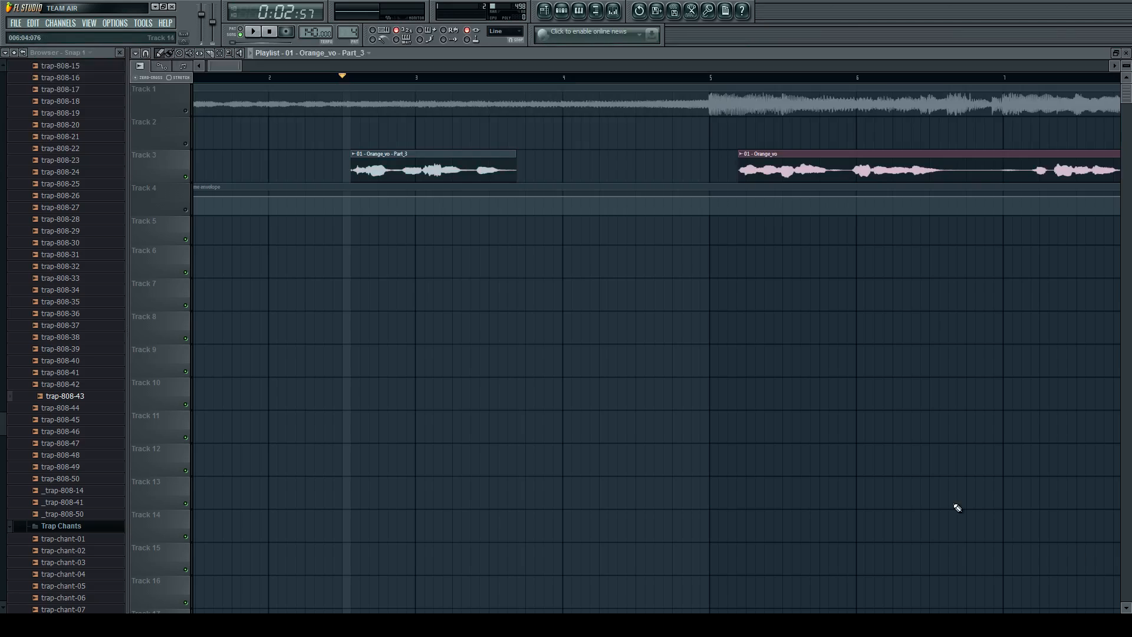
Play the trimmed intro vocal phrase on Track 3 and check the mixer's Insert 1 effects.
{"action": "key", "text": "space"}
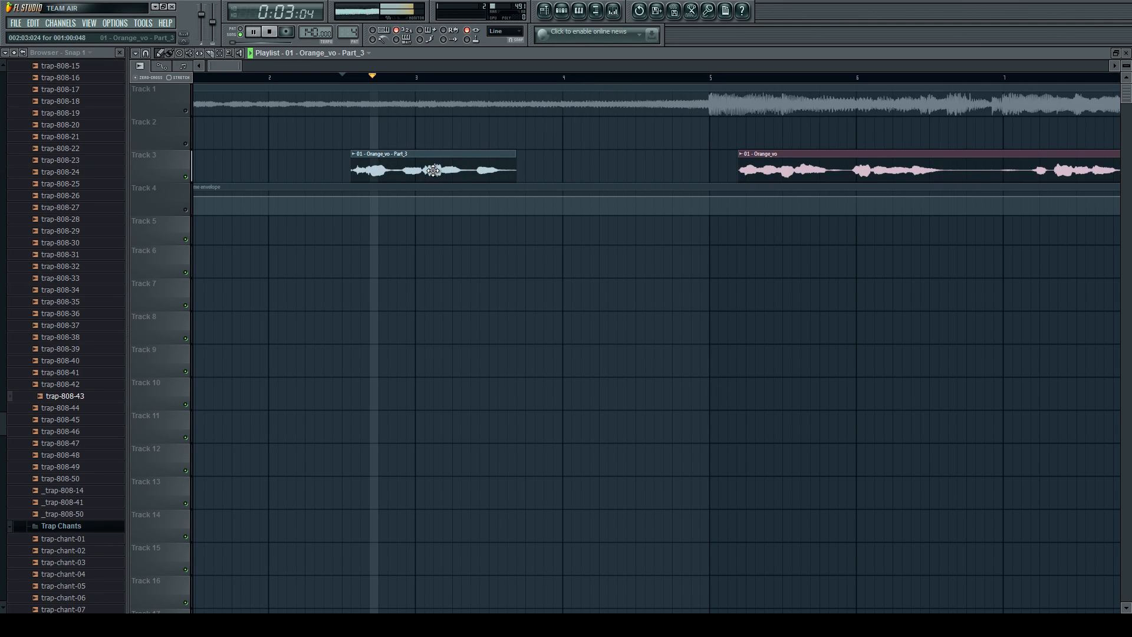
{"action": "key", "text": "space"}
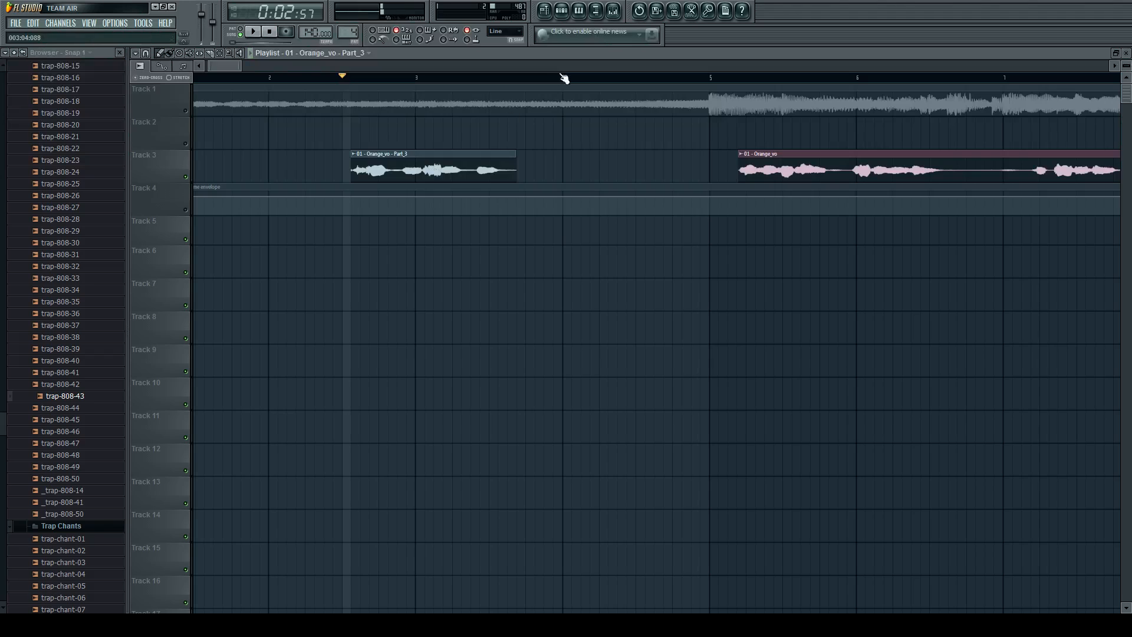
{"action": "left_click", "coordinate": [619, 14]}
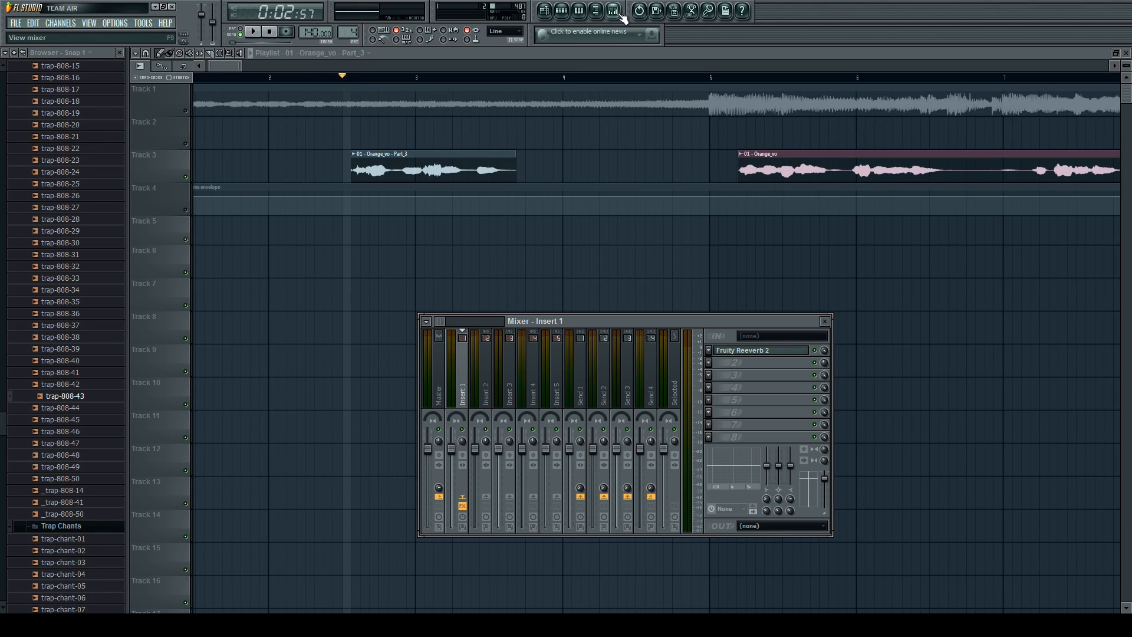
{"action": "left_click", "coordinate": [619, 15]}
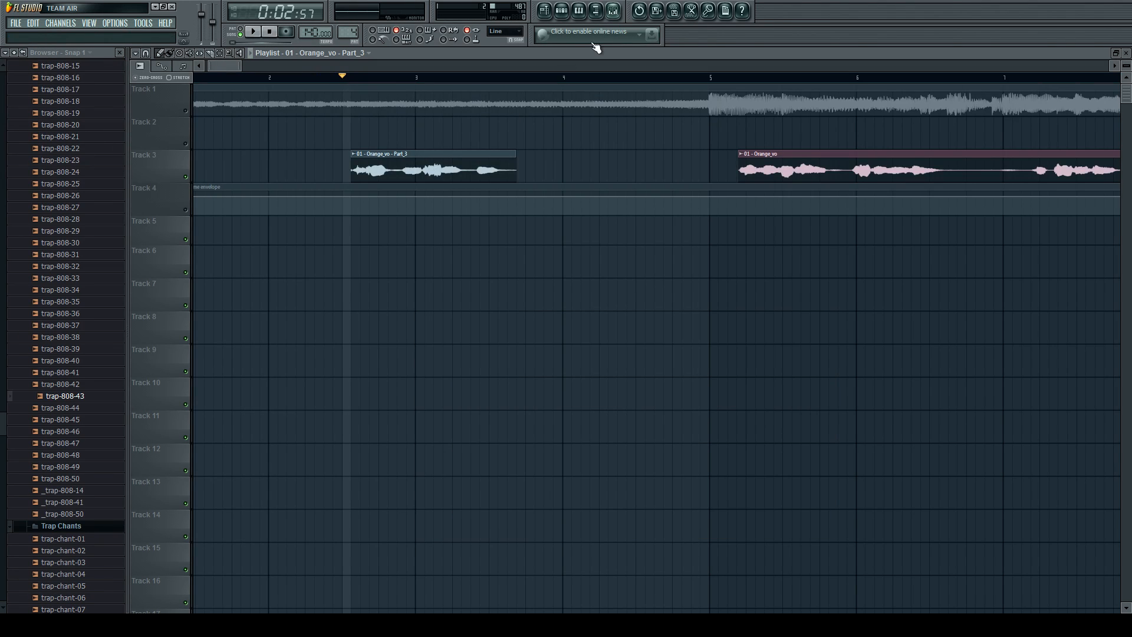
Select mixer track Insert 2 and open the channel settings of the intro clip 01 - Orange_vo - Part_3 alongside the mixer.
{"action": "double_click", "coordinate": [361, 153]}
{"action": "left_click", "coordinate": [386, 222]}
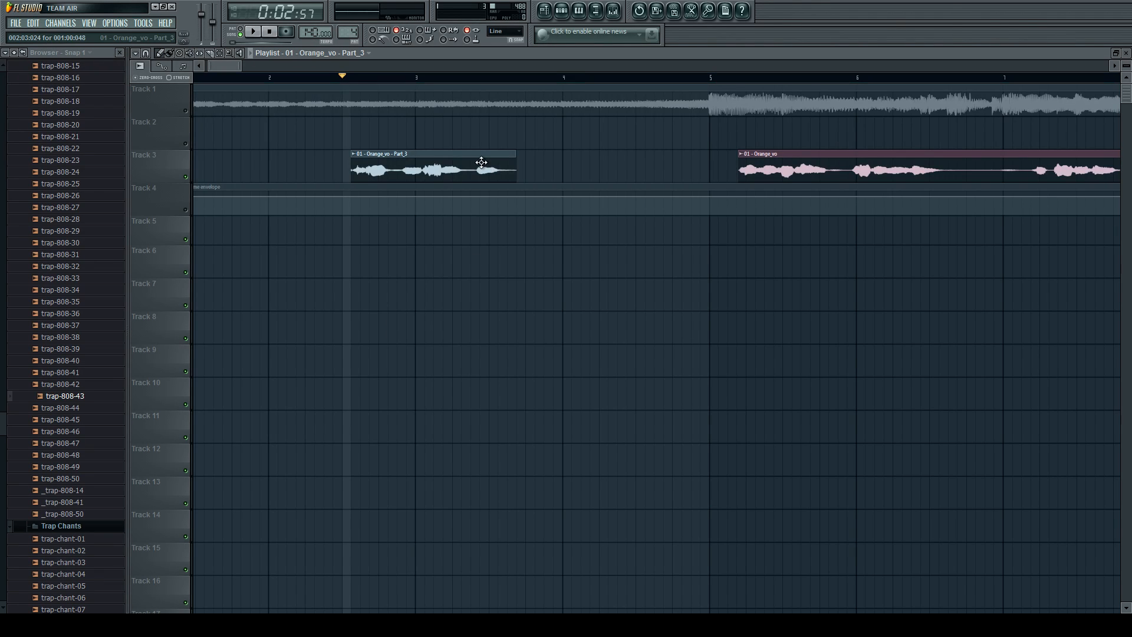
{"action": "left_click", "coordinate": [618, 12]}
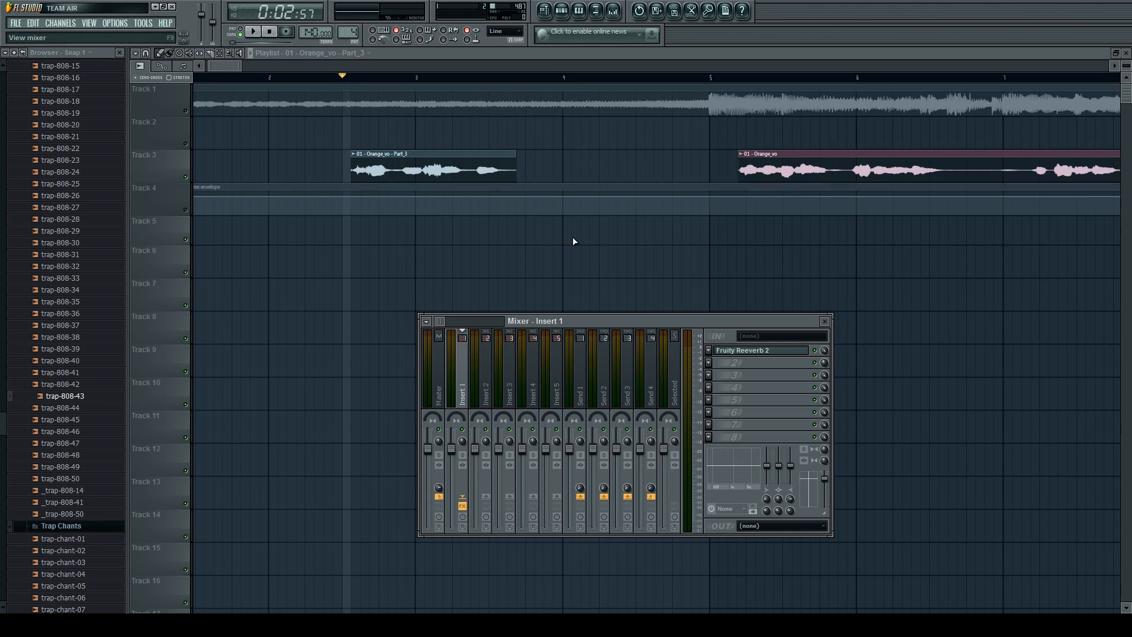
{"action": "left_click", "coordinate": [483, 392]}
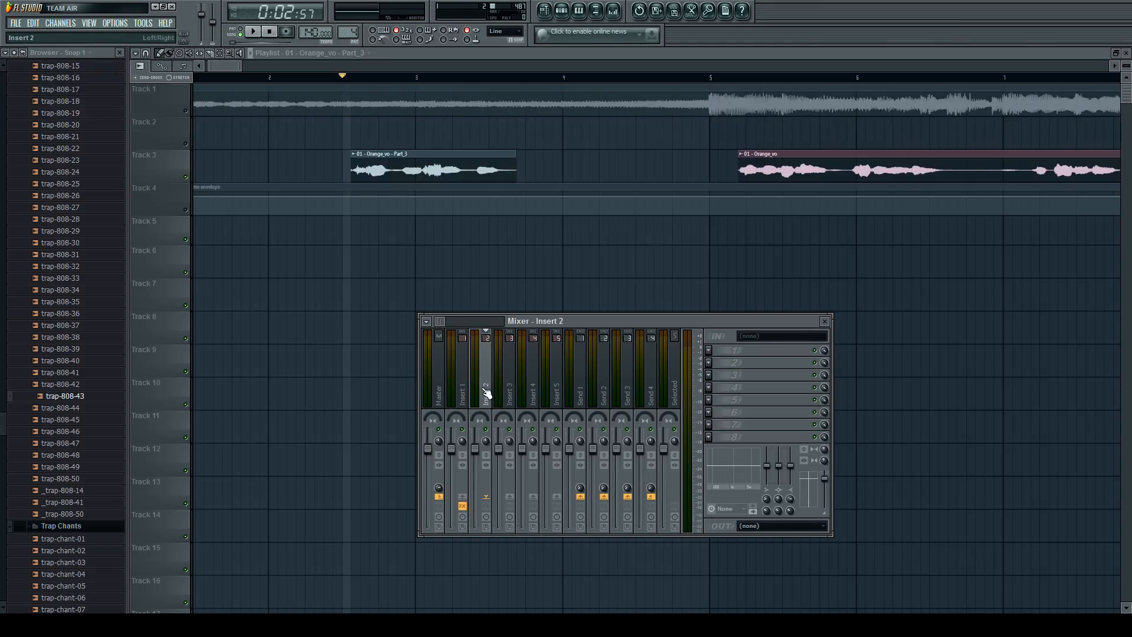
{"action": "double_click", "coordinate": [426, 166]}
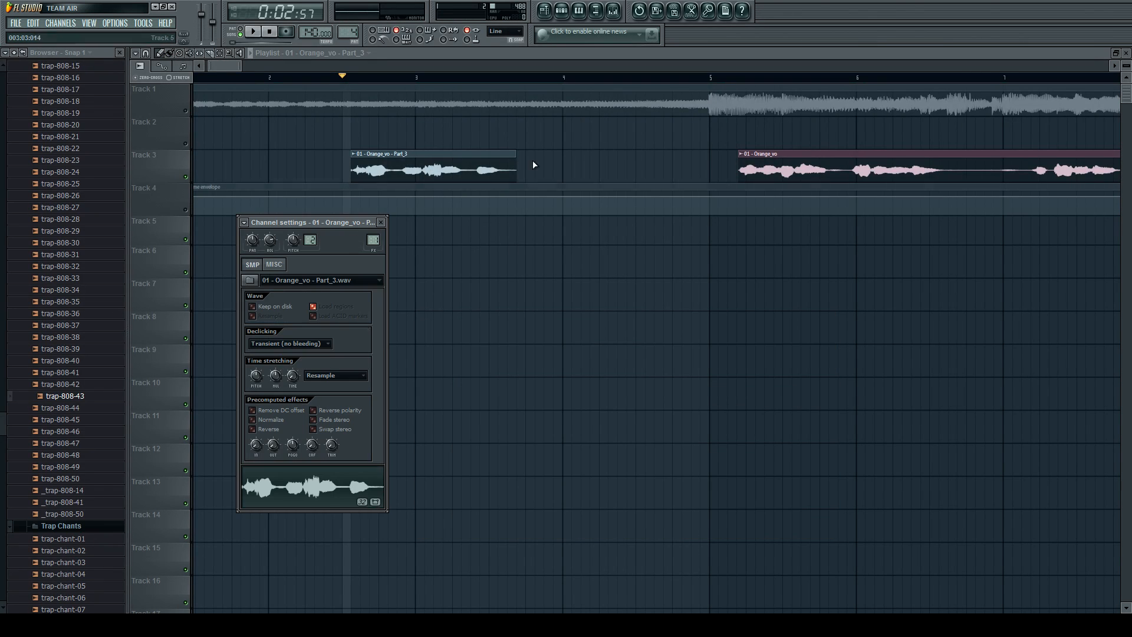
{"action": "left_click", "coordinate": [614, 10]}
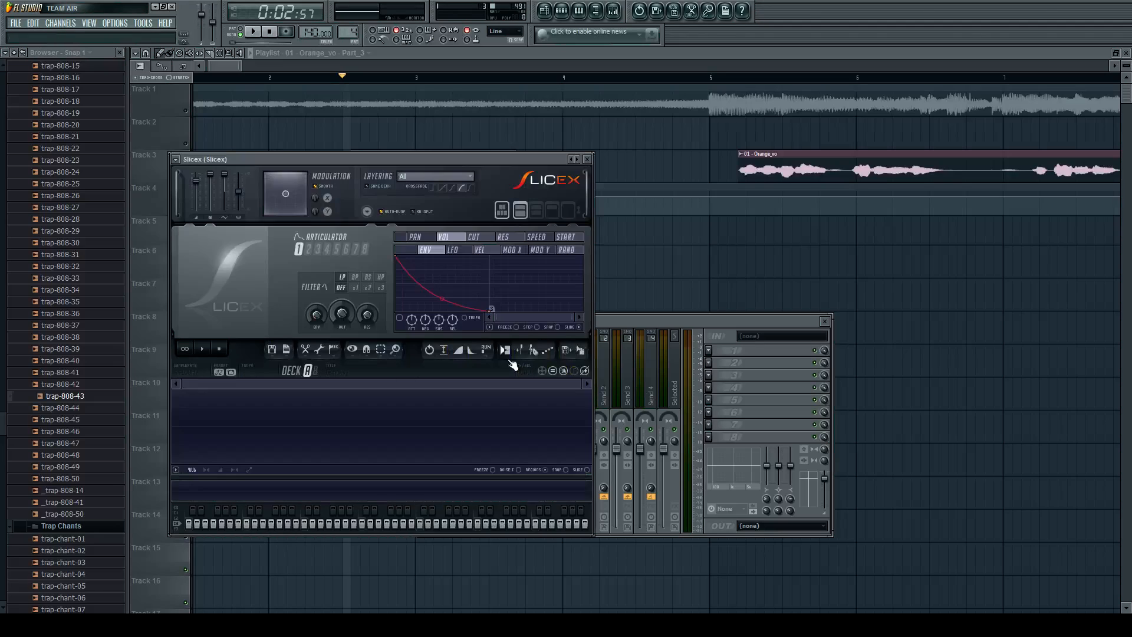
Load the 01 - Orange_vo - Part_3 sample from its channel settings into Slicex deck A and close the channel settings.
{"action": "left_click_drag", "start_coordinate": [461, 163], "coordinate": [780, 160]}
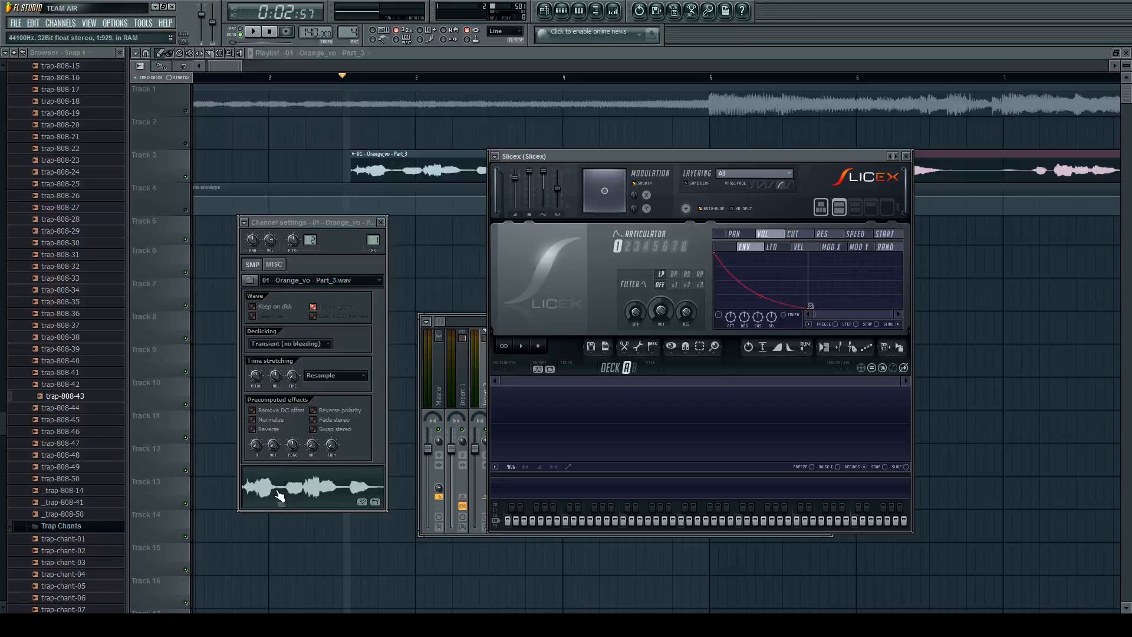
{"action": "left_click_drag", "start_coordinate": [265, 492], "coordinate": [537, 413]}
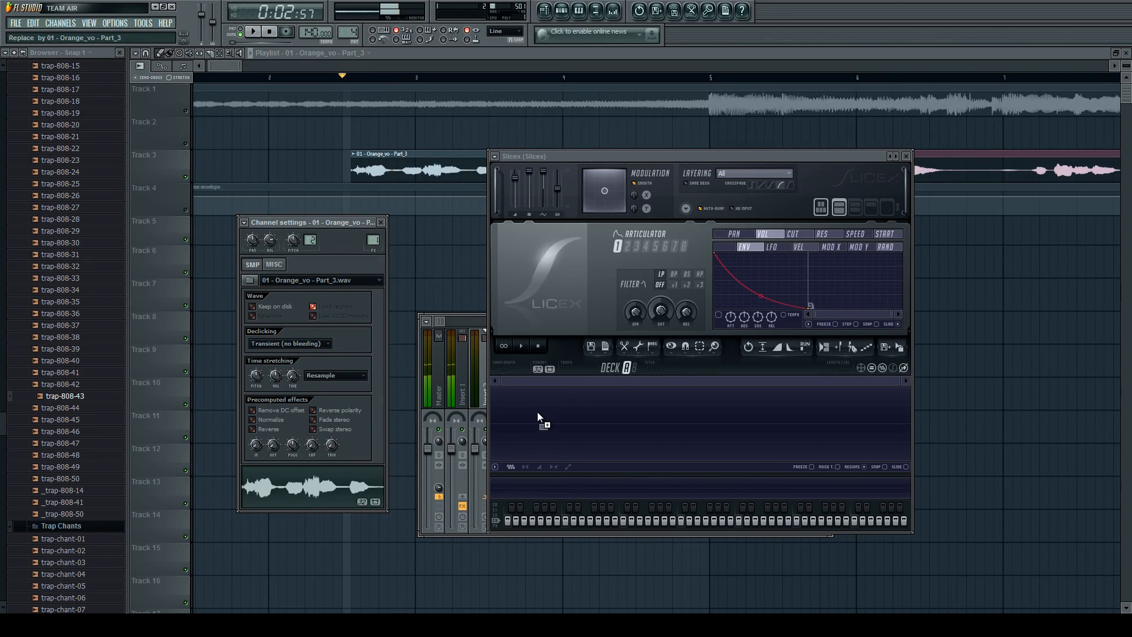
{"action": "left_click", "coordinate": [382, 223]}
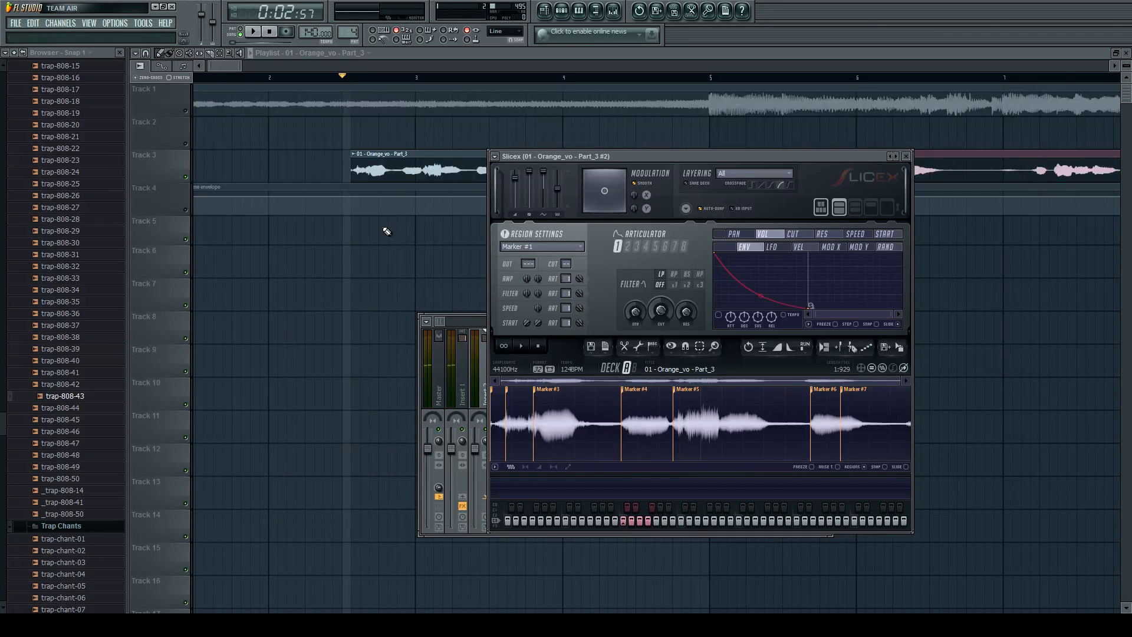
Select mixer track Insert 1 and restore the maximized playlist to a smaller floating window.
{"action": "double_click", "coordinate": [678, 155]}
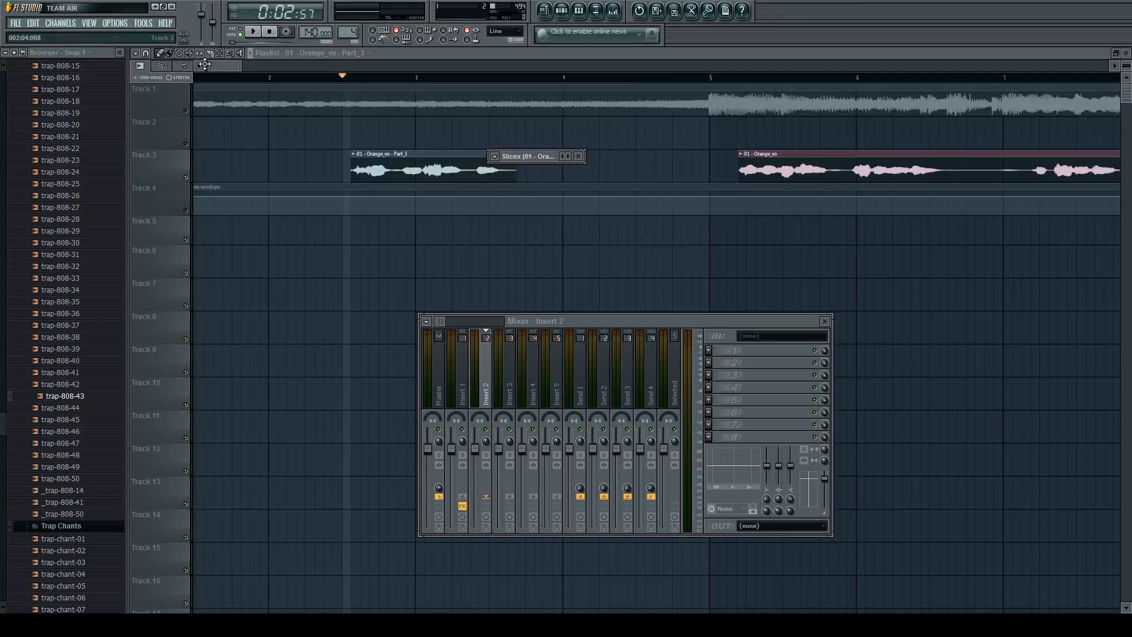
{"action": "left_click", "coordinate": [457, 359]}
{"action": "left_click", "coordinate": [441, 359]}
{"action": "left_click", "coordinate": [459, 358]}
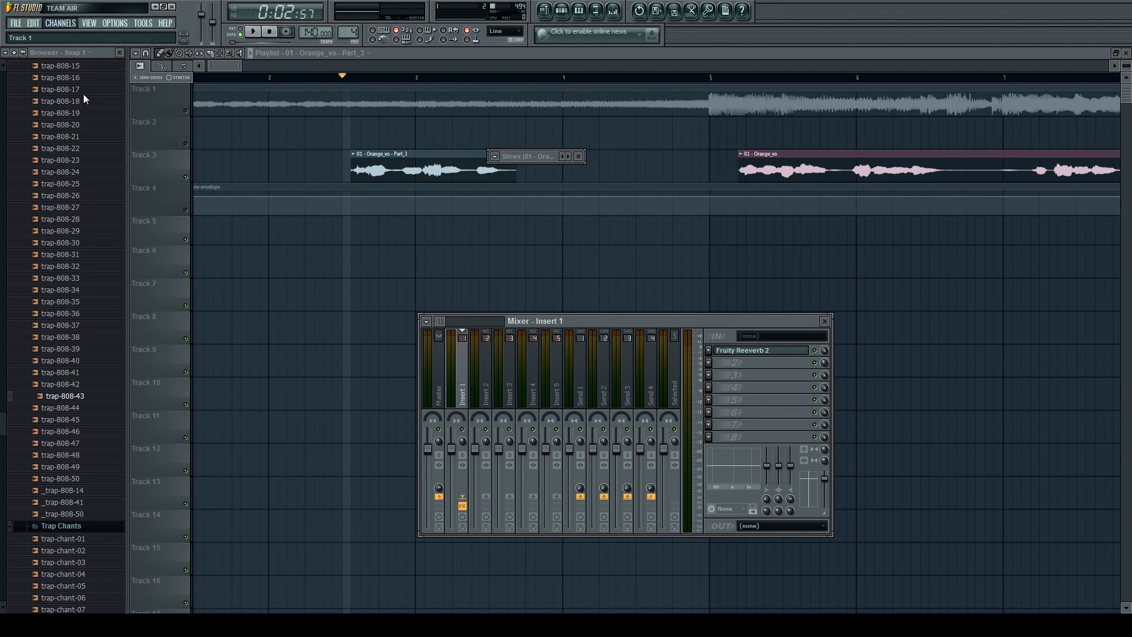
{"action": "left_click", "coordinate": [1116, 54]}
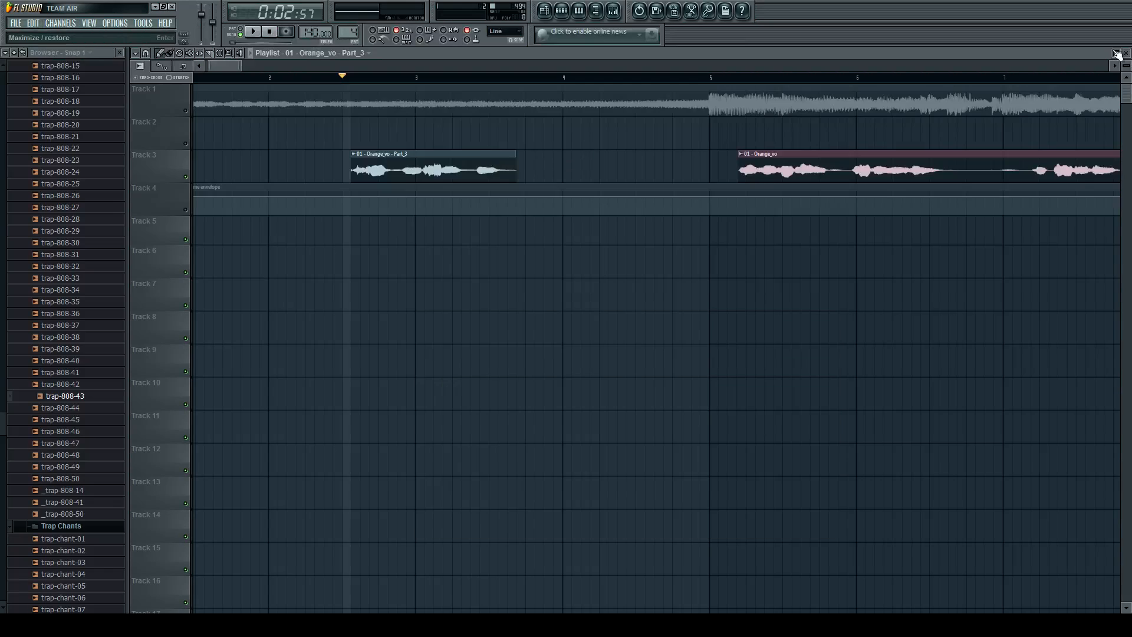
{"action": "left_click", "coordinate": [1118, 54]}
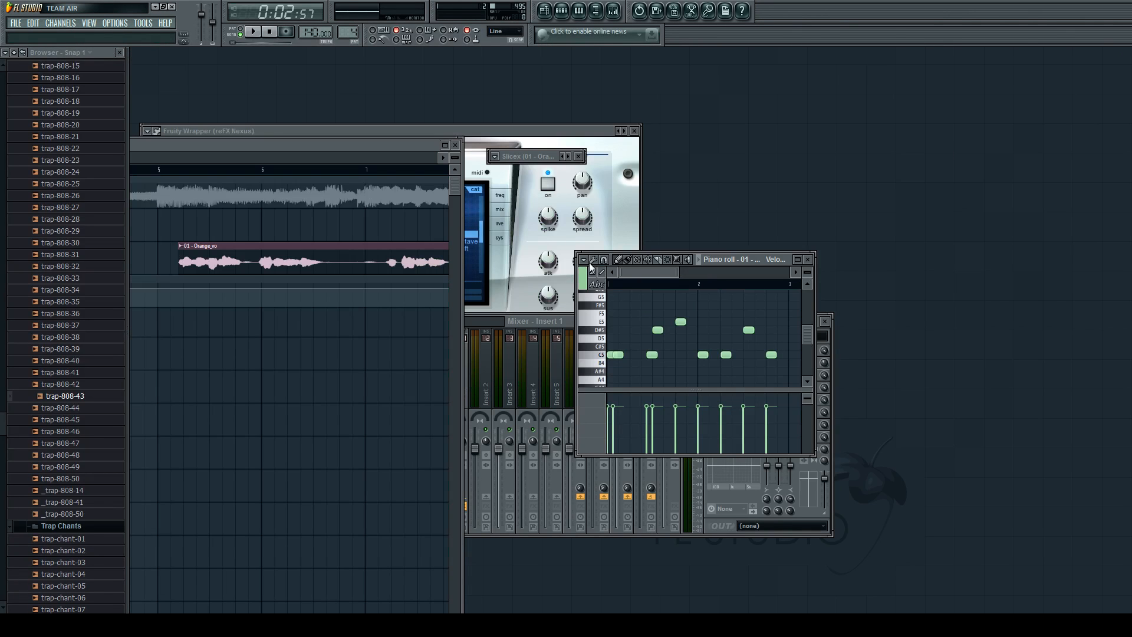
Spread the piano roll, mixer, Nexus and expanded Slicex windows apart across the workspace.
{"action": "left_click_drag", "start_coordinate": [733, 257], "coordinate": [929, 139]}
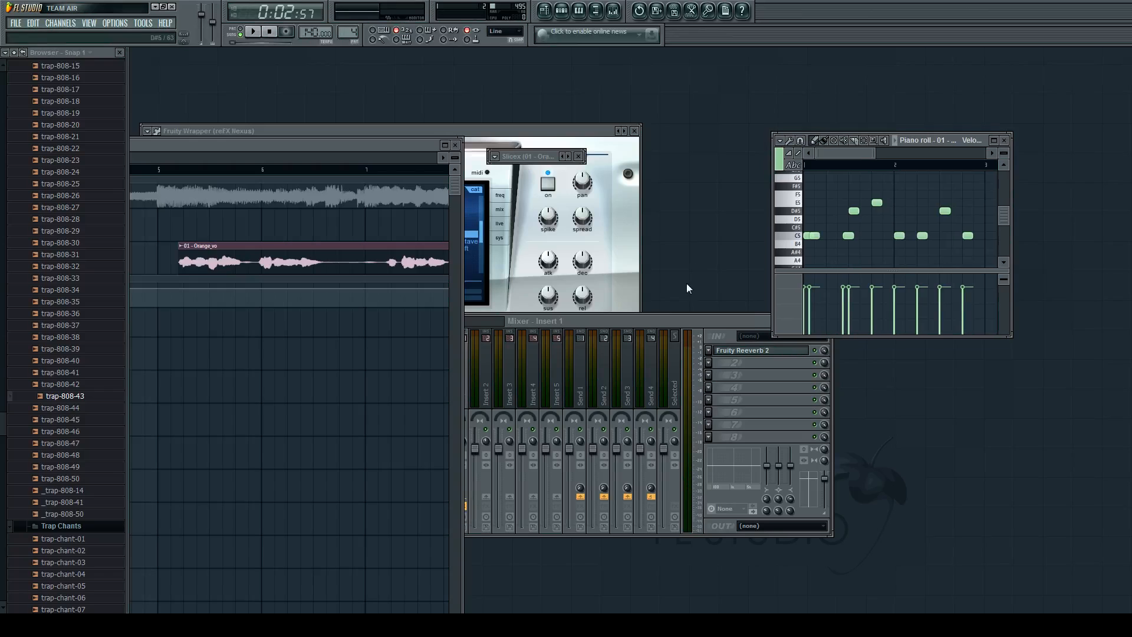
{"action": "left_click_drag", "start_coordinate": [681, 319], "coordinate": [873, 333]}
{"action": "left_click_drag", "start_coordinate": [482, 132], "coordinate": [667, 302]}
{"action": "left_click", "coordinate": [530, 151]}
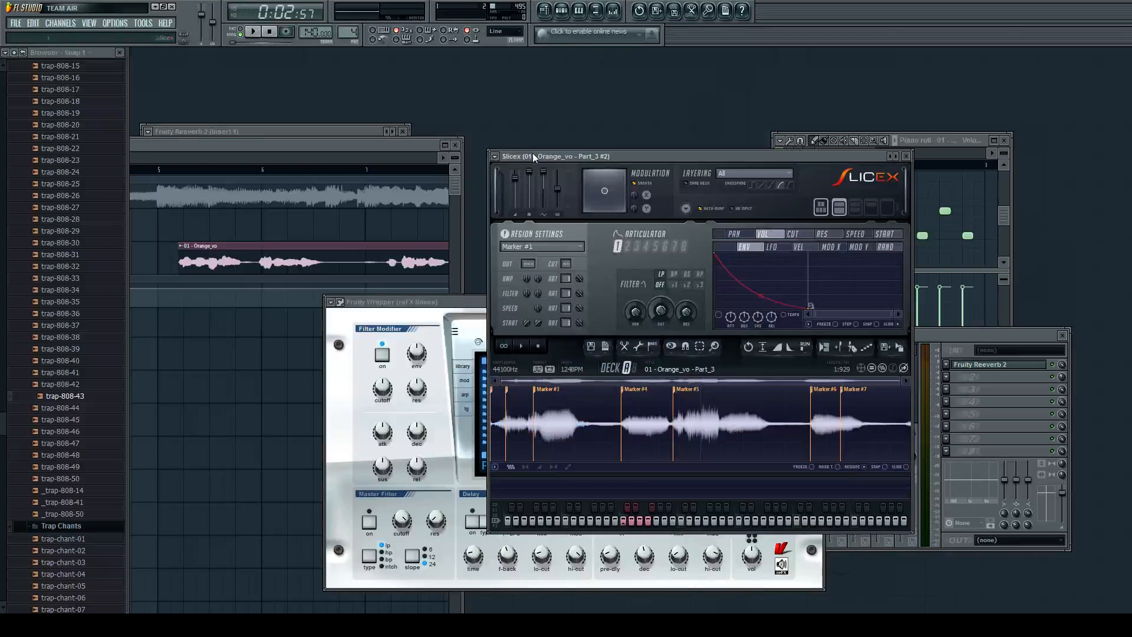
{"action": "left_click_drag", "start_coordinate": [715, 158], "coordinate": [600, 77]}
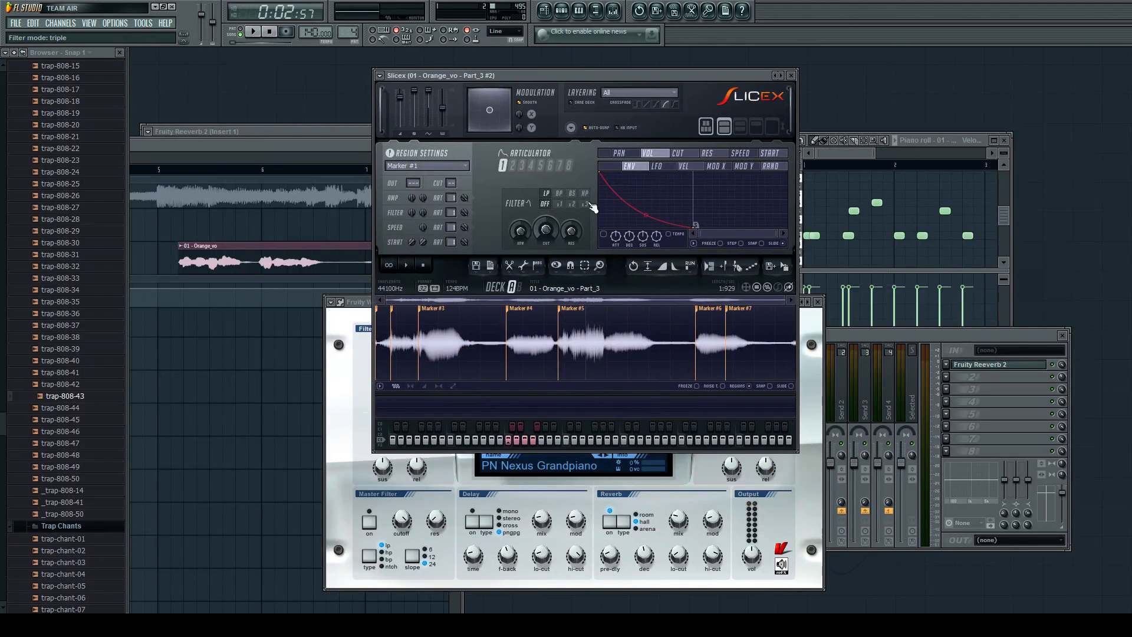
Audition the Slicex vocal slices one after another from C5 up to F#5.
{"action": "left_click", "coordinate": [512, 443]}
{"action": "left_click", "coordinate": [519, 442]}
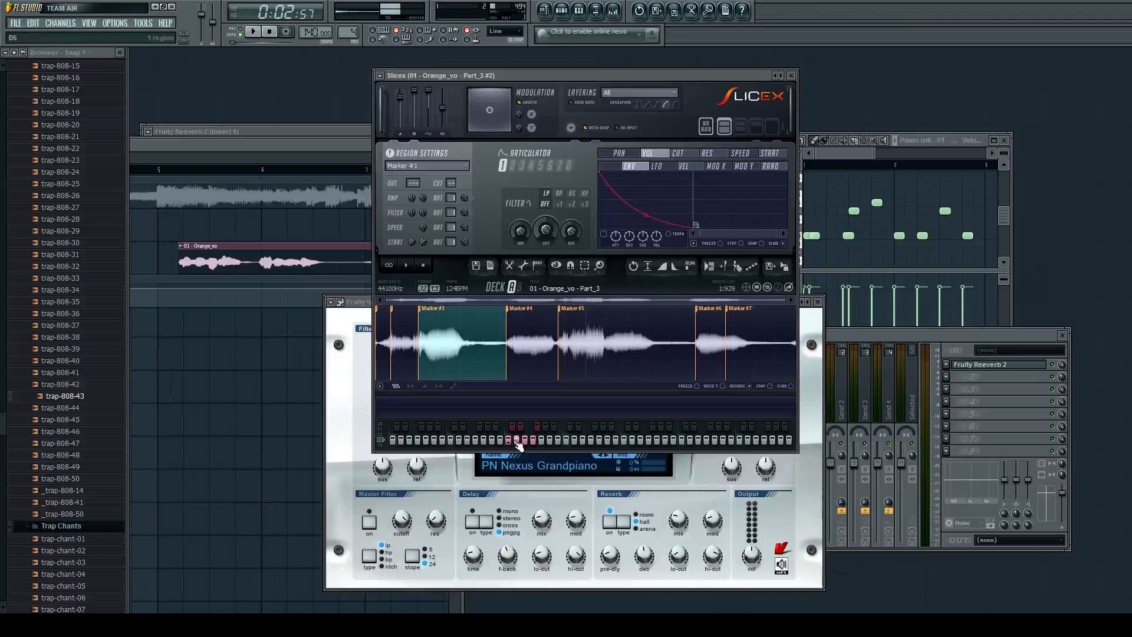
{"action": "left_click", "coordinate": [518, 442]}
{"action": "left_click", "coordinate": [526, 441]}
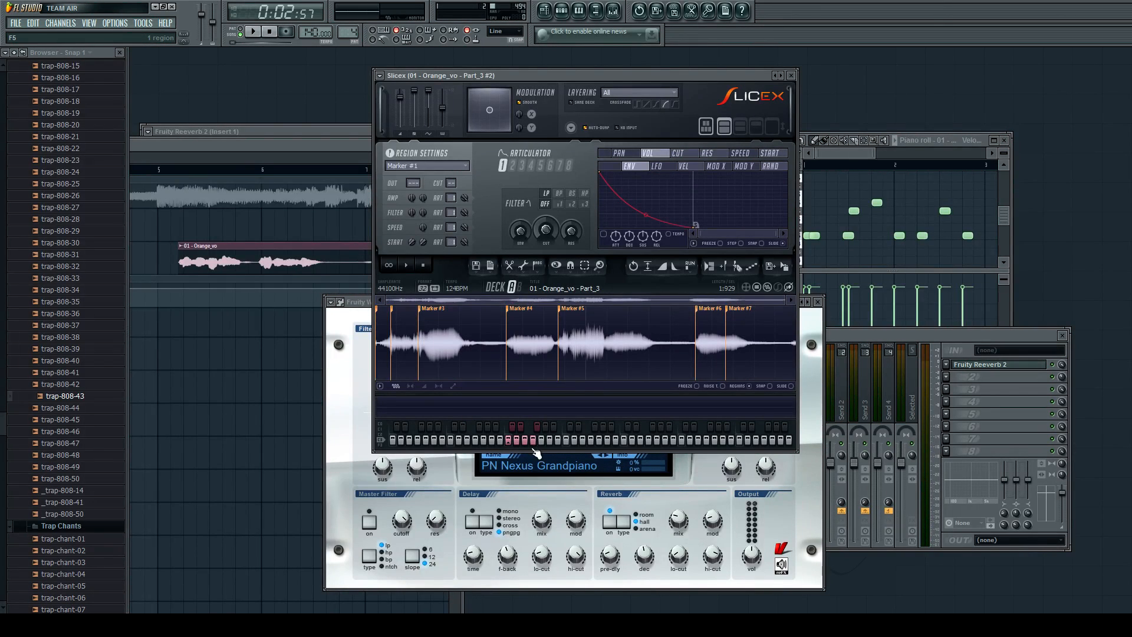
{"action": "left_click", "coordinate": [534, 441]}
{"action": "left_click", "coordinate": [538, 429]}
{"action": "left_click", "coordinate": [534, 440]}
Delete Marker #4 in Slicex and move the following marker back to the start of the chop after Marker #3.
{"action": "left_click", "coordinate": [726, 316]}
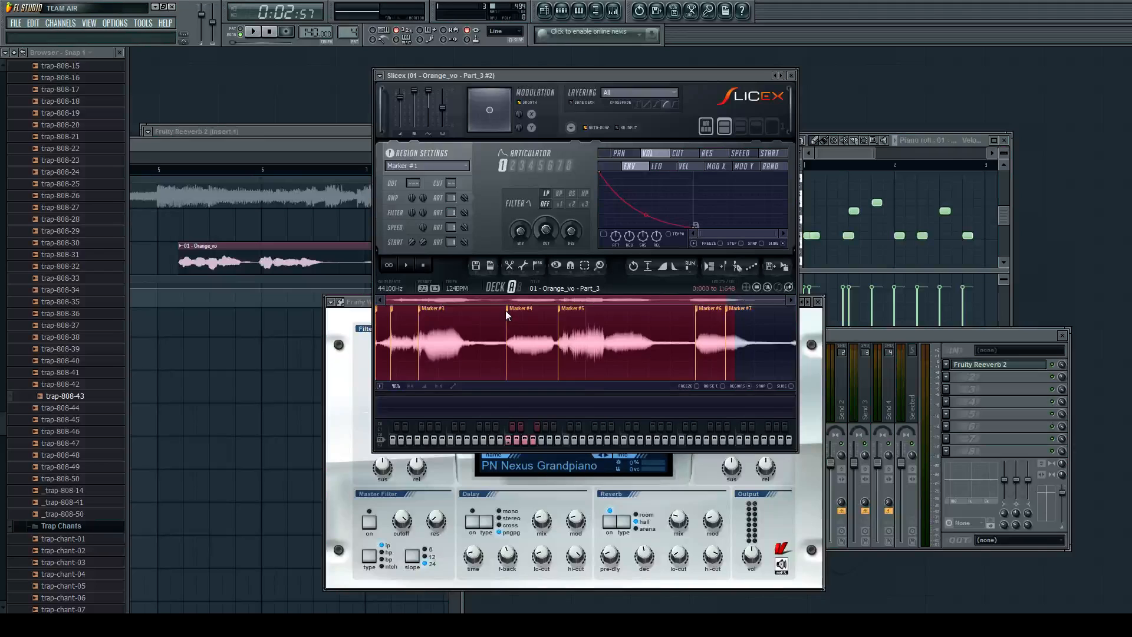
{"action": "left_click", "coordinate": [521, 323]}
{"action": "left_click", "coordinate": [564, 328]}
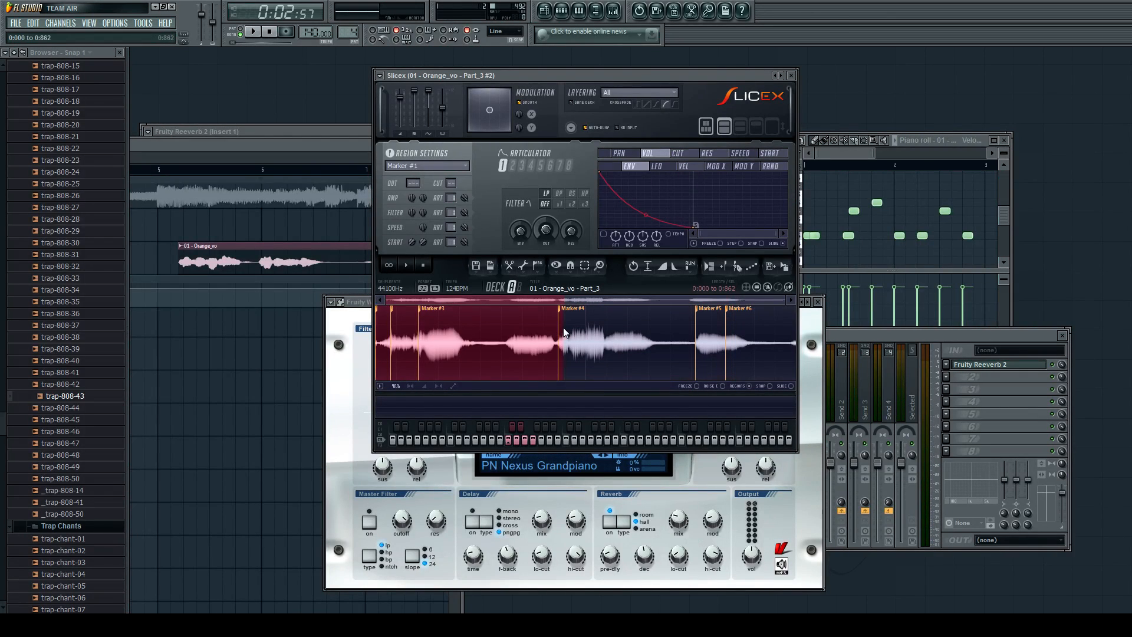
{"action": "left_click_drag", "start_coordinate": [562, 315], "coordinate": [511, 314]}
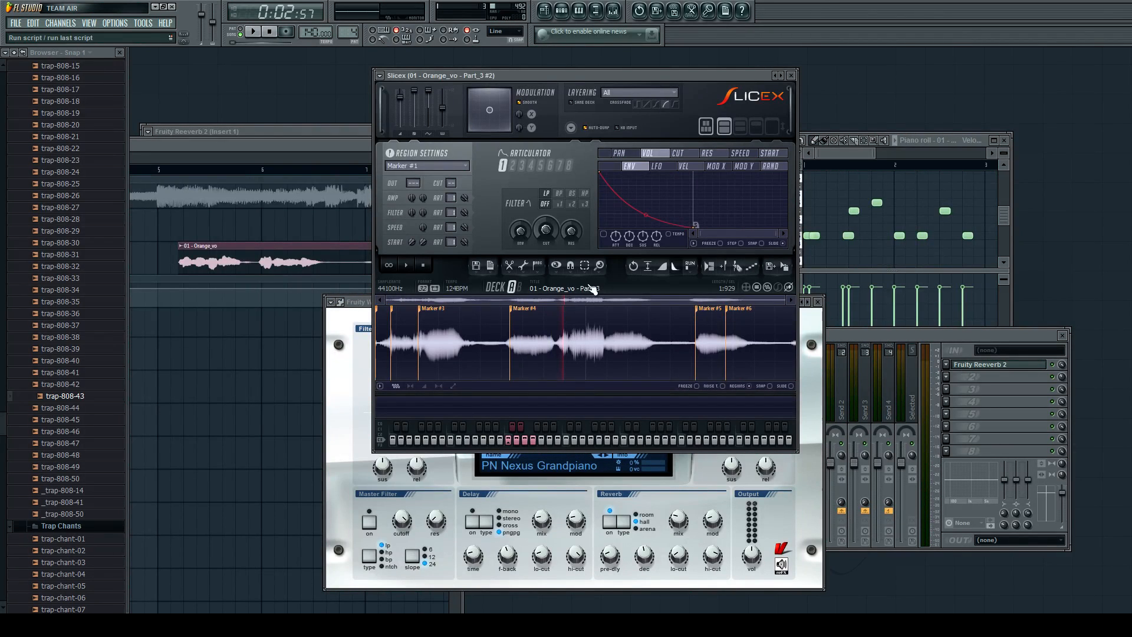
Delete Marker #6 inside the last vocal chop and audition the resulting E5 slice.
{"action": "scroll", "coordinate": [389, 325], "scroll_direction": "up", "scroll_amount": 3}
{"action": "scroll", "coordinate": [408, 332], "scroll_direction": "down", "scroll_amount": 5}
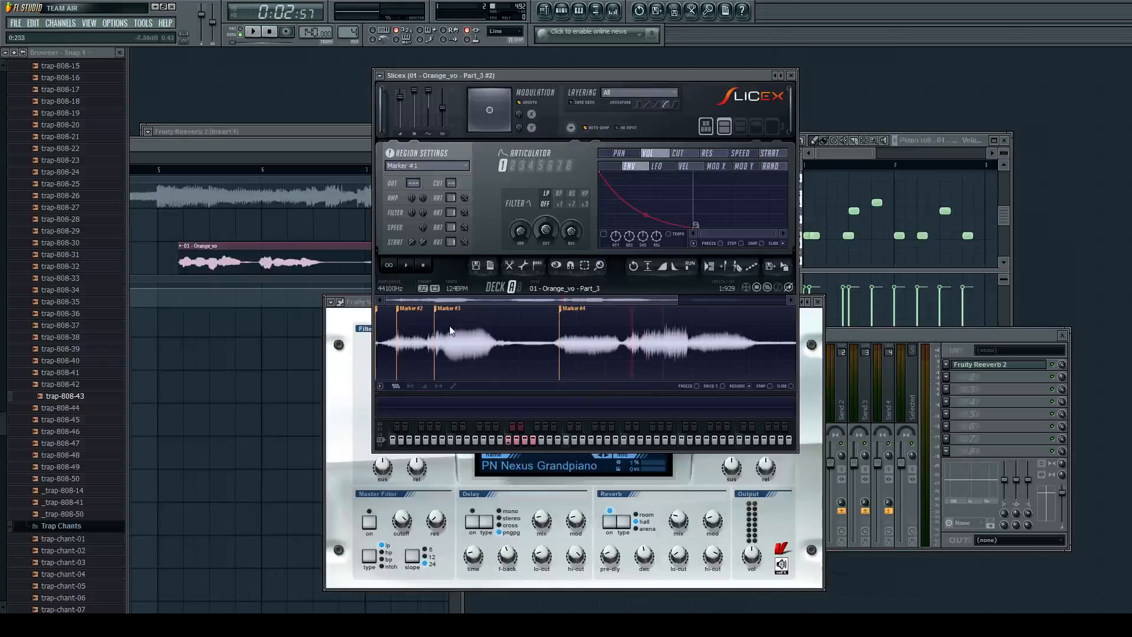
{"action": "scroll", "coordinate": [771, 344], "scroll_direction": "up", "scroll_amount": 5}
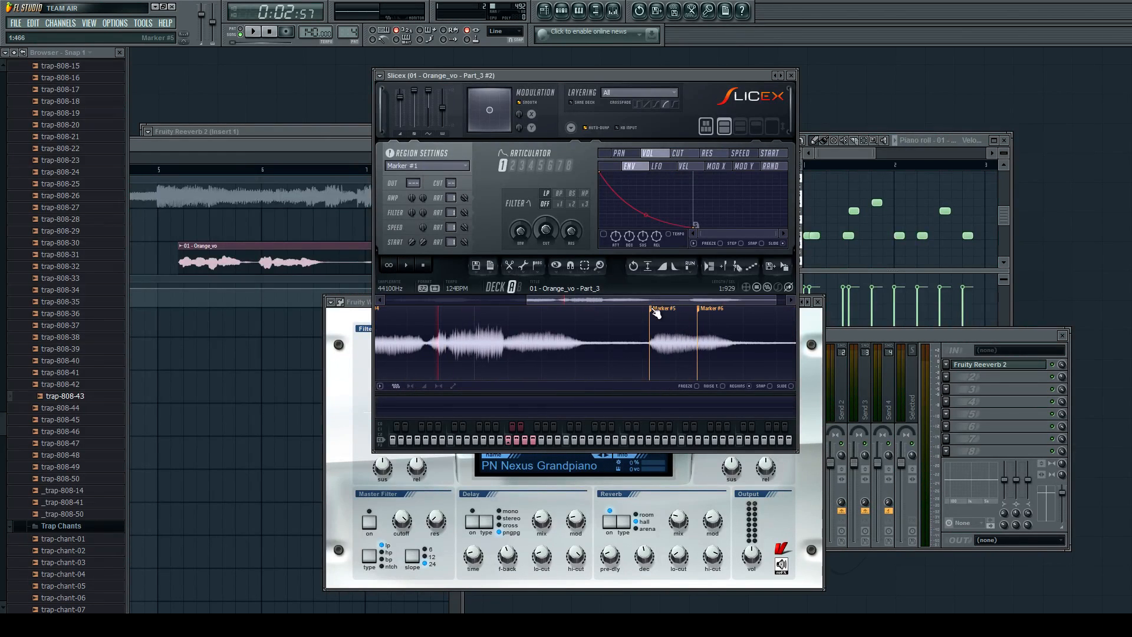
{"action": "left_click", "coordinate": [526, 441]}
{"action": "left_click", "coordinate": [533, 442]}
{"action": "right_click", "coordinate": [698, 309]}
{"action": "left_click", "coordinate": [706, 321]}
{"action": "left_click", "coordinate": [526, 440]}
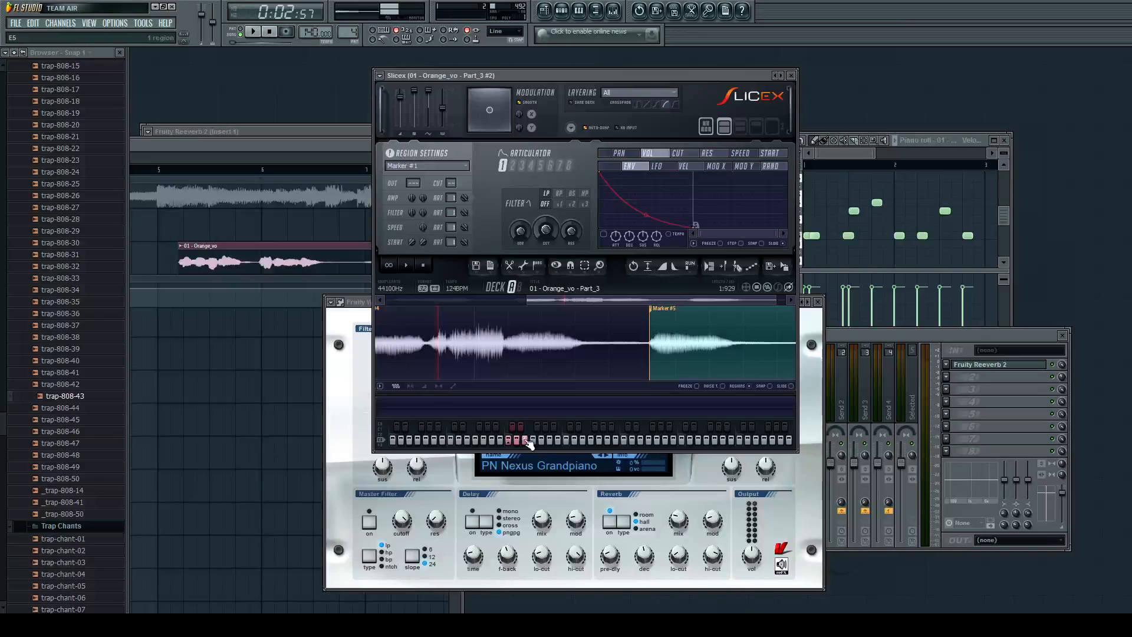
Nudge Marker #5 slightly later at the start of the last vocal chop and audition its E5 slice.
{"action": "scroll", "coordinate": [657, 342], "scroll_direction": "up", "scroll_amount": 4}
{"action": "left_click_drag", "start_coordinate": [599, 316], "coordinate": [603, 315]}
{"action": "left_click", "coordinate": [526, 440]}
Add a slice marker in the short dip at the end of the Marker #4 chop and audition the D#5 slice.
{"action": "scroll", "coordinate": [613, 355], "scroll_direction": "down", "scroll_amount": 5}
{"action": "scroll", "coordinate": [497, 324], "scroll_direction": "up", "scroll_amount": 4}
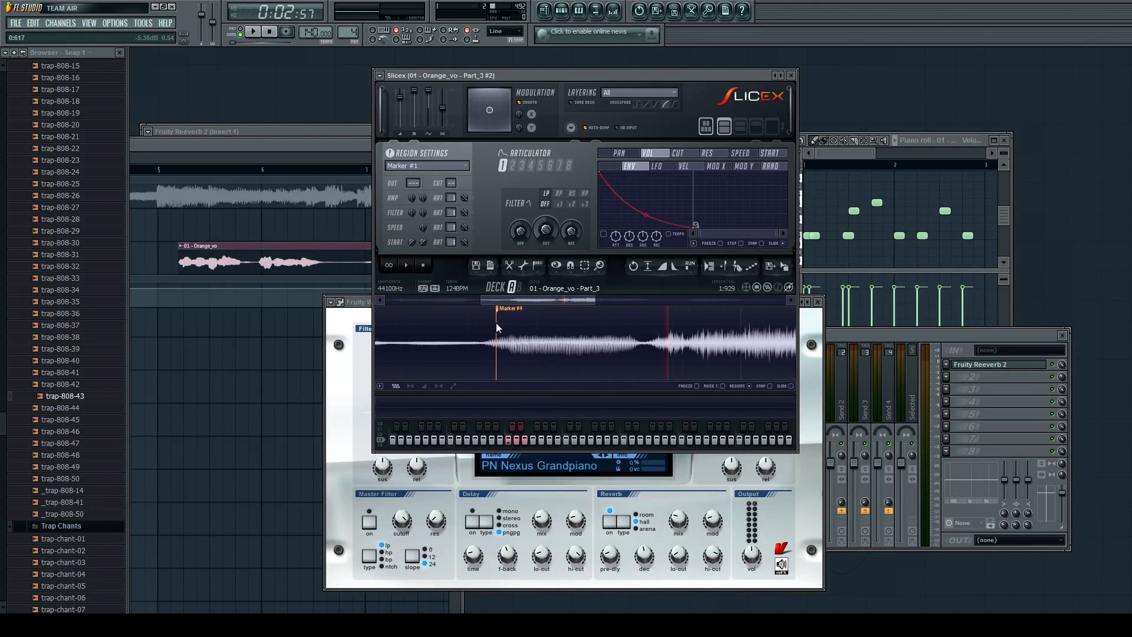
{"action": "left_click", "coordinate": [521, 429]}
{"action": "left_click", "coordinate": [522, 430]}
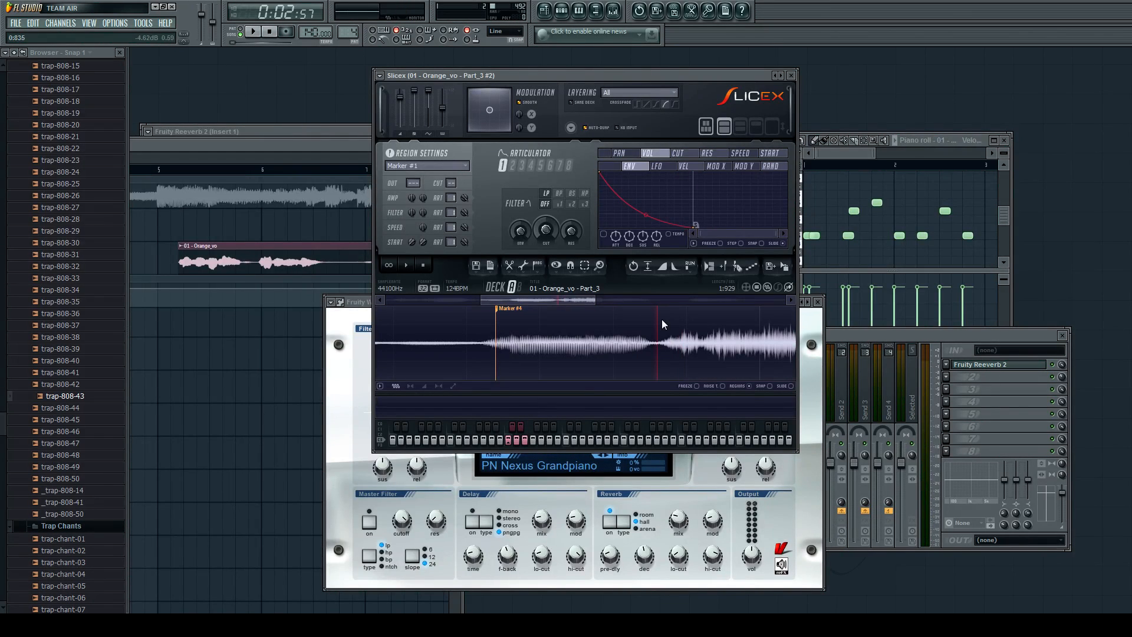
{"action": "left_click", "coordinate": [725, 267]}
{"action": "left_click", "coordinate": [521, 440]}
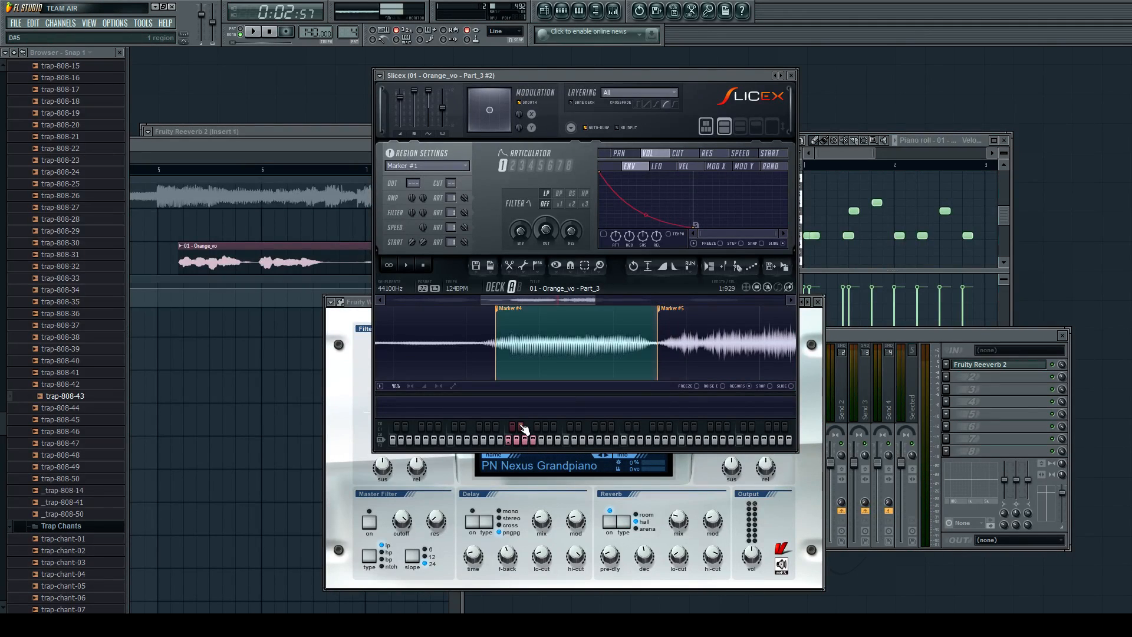
Audition the D5 slice and add a slice marker where the vocal after Marker #3 fades out.
{"action": "scroll", "coordinate": [587, 335], "scroll_direction": "down", "scroll_amount": 3}
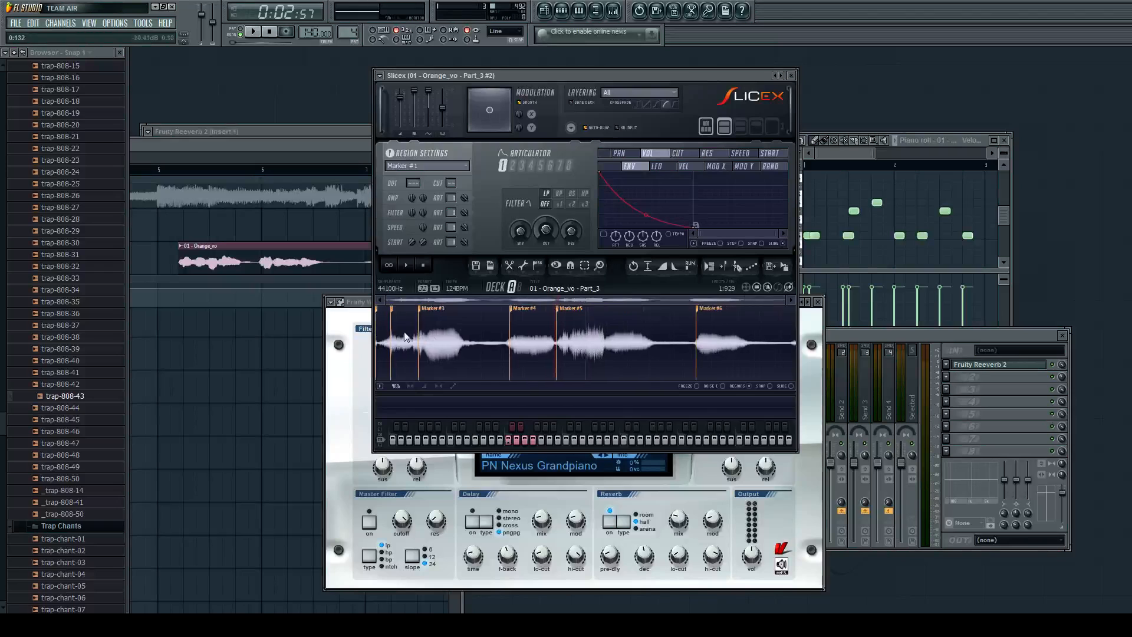
{"action": "scroll", "coordinate": [415, 335], "scroll_direction": "up", "scroll_amount": 2}
{"action": "left_click", "coordinate": [517, 440]}
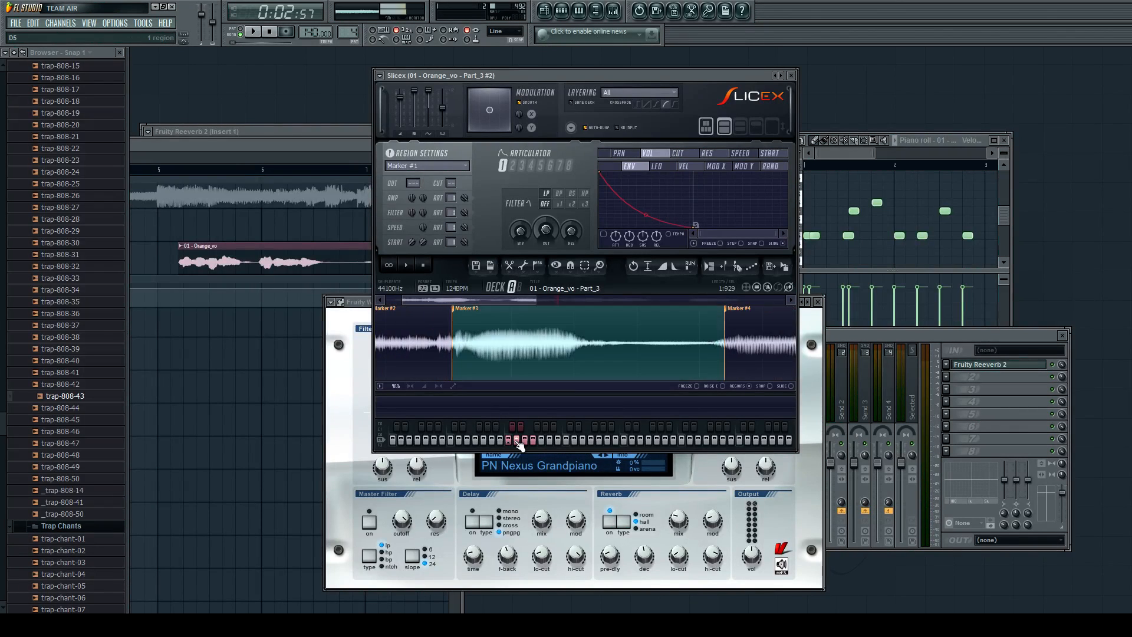
{"action": "left_click", "coordinate": [603, 347]}
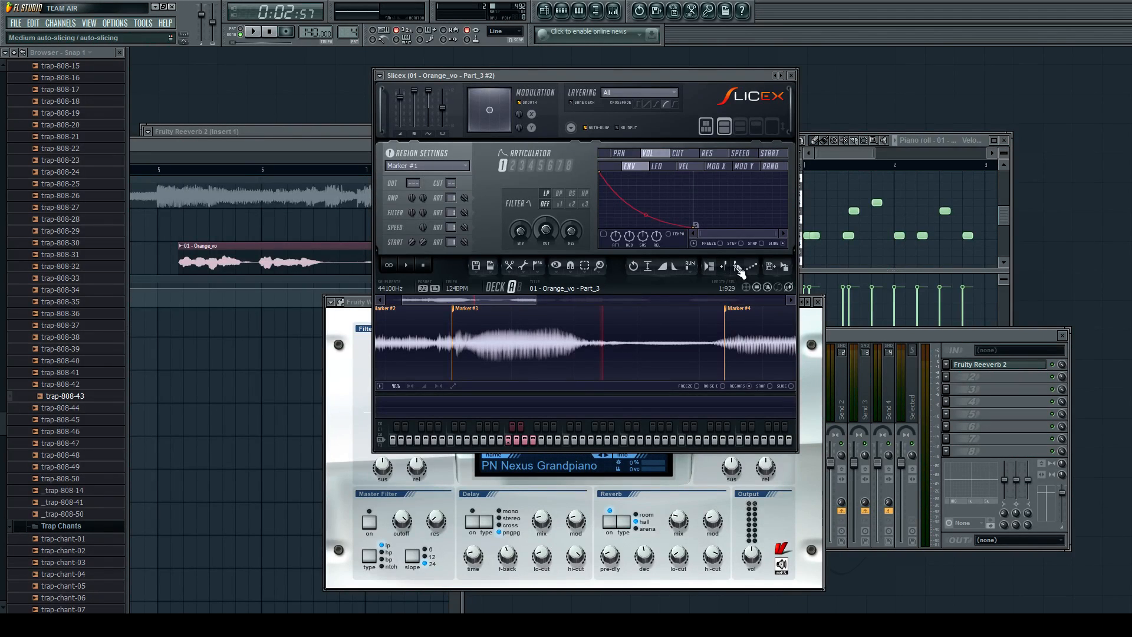
{"action": "left_click", "coordinate": [725, 269]}
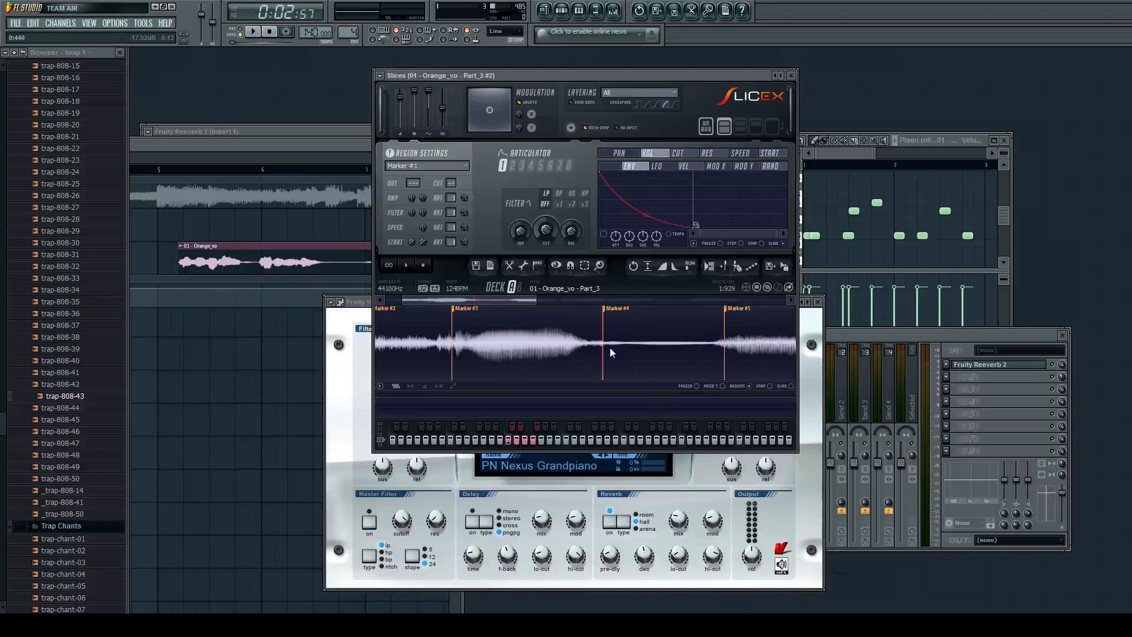
Show the step sequencer with the channels of Pattern 4.
{"action": "scroll", "coordinate": [610, 348], "scroll_direction": "down", "scroll_amount": 3}
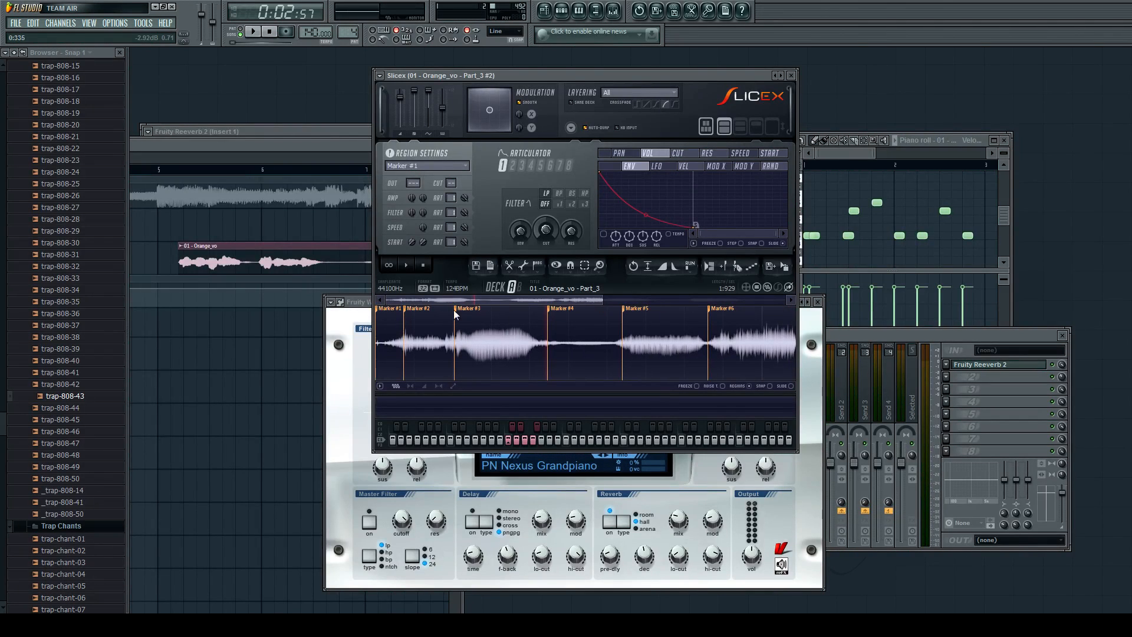
{"action": "left_click", "coordinate": [562, 10]}
{"action": "left_click", "coordinate": [545, 10]}
{"action": "left_click", "coordinate": [561, 11]}
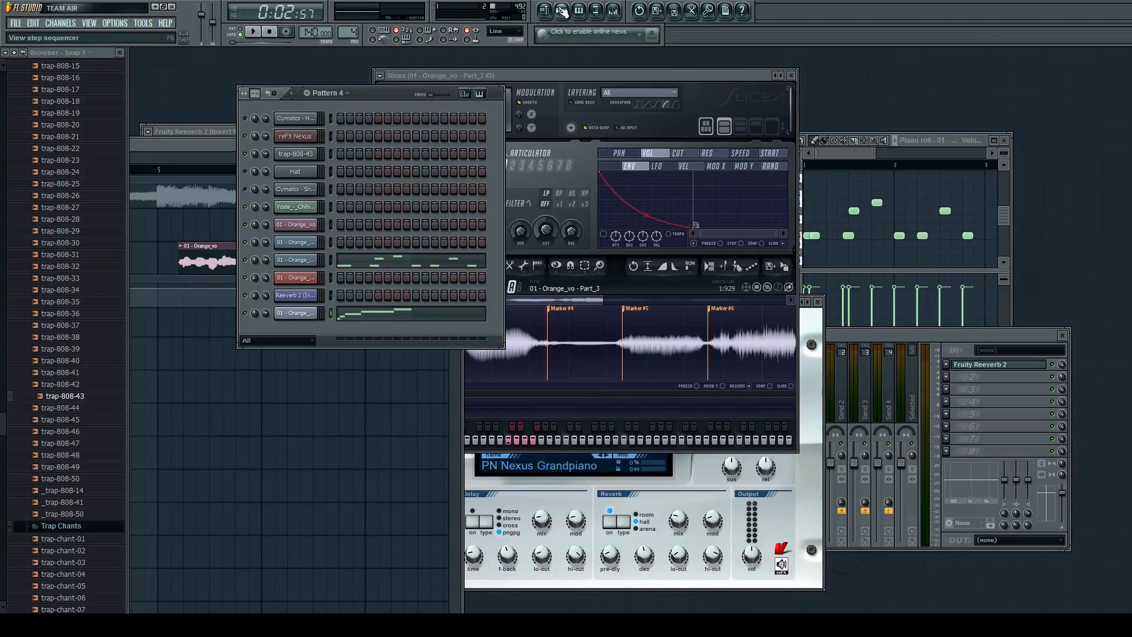
Reduce the maximized playlist to a floating window and hide the step sequencer.
{"action": "left_click", "coordinate": [352, 323]}
{"action": "left_click", "coordinate": [352, 323]}
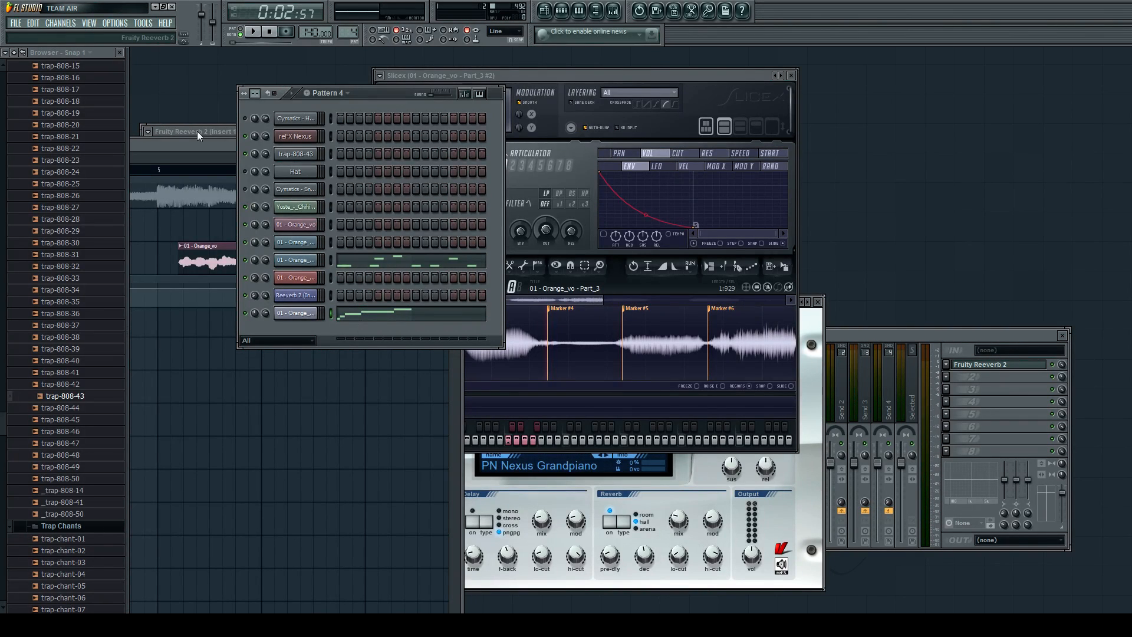
{"action": "left_click", "coordinate": [197, 146]}
{"action": "left_click", "coordinate": [562, 11]}
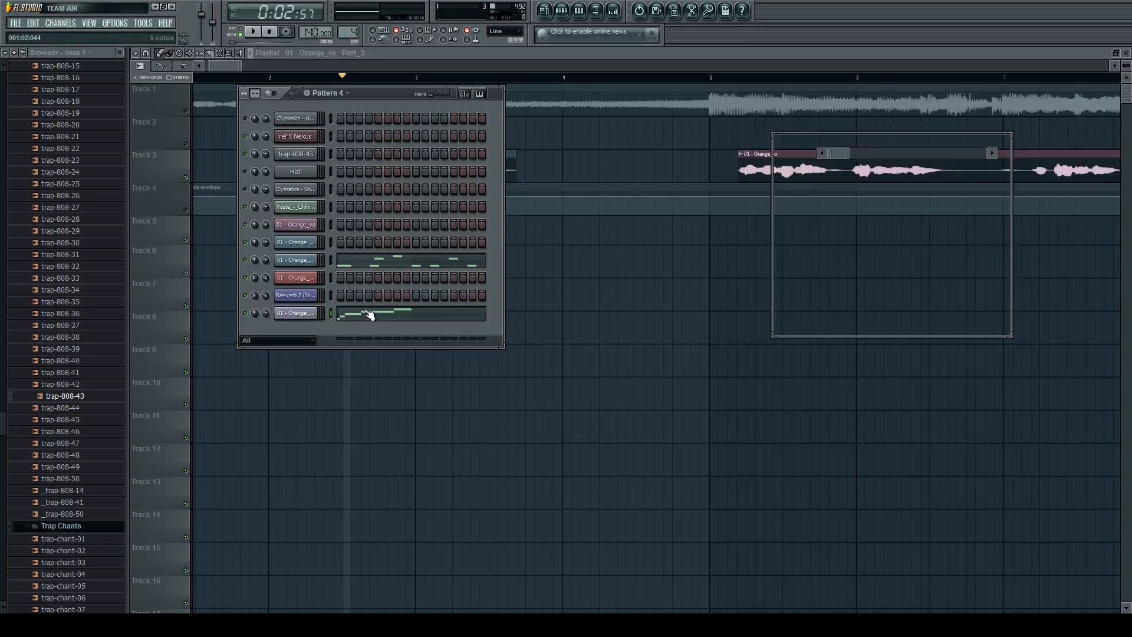
{"action": "left_click", "coordinate": [561, 11]}
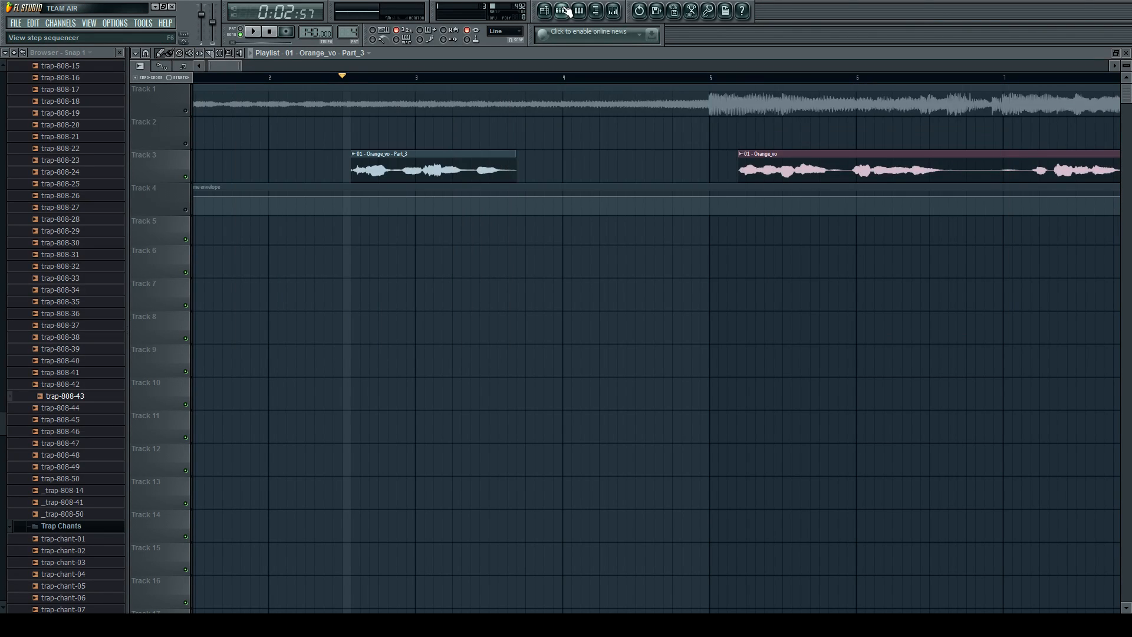
{"action": "left_click", "coordinate": [1116, 53]}
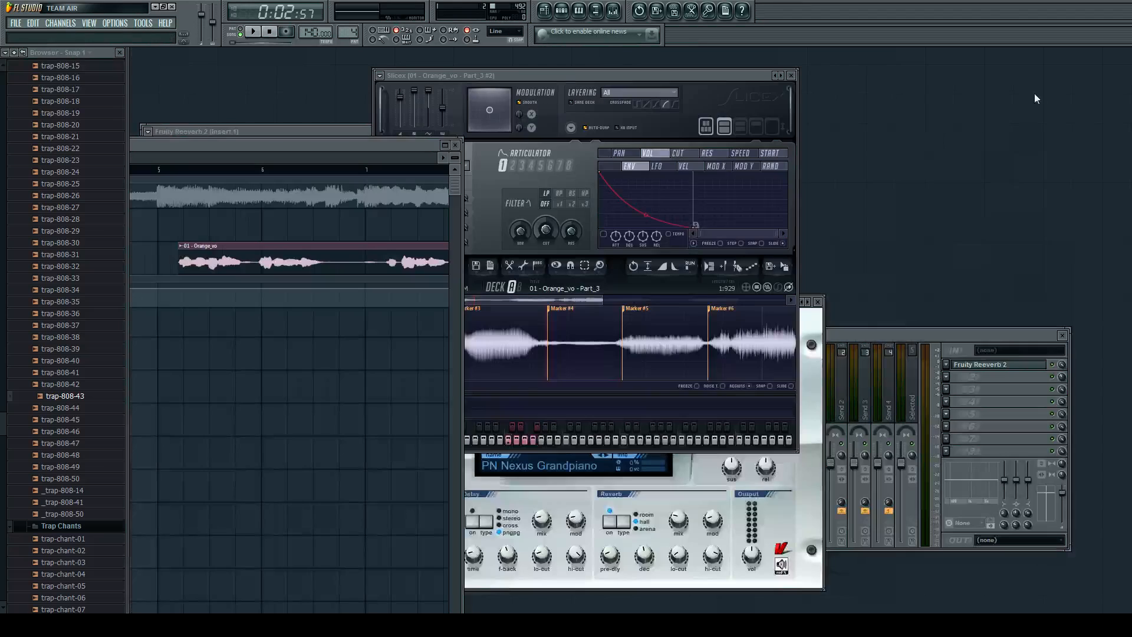
Close the mixer, Nexus and Fruity Reeverb 2 windows and move the Slicex and playlist windows apart.
{"action": "left_click_drag", "start_coordinate": [734, 77], "coordinate": [496, 79]}
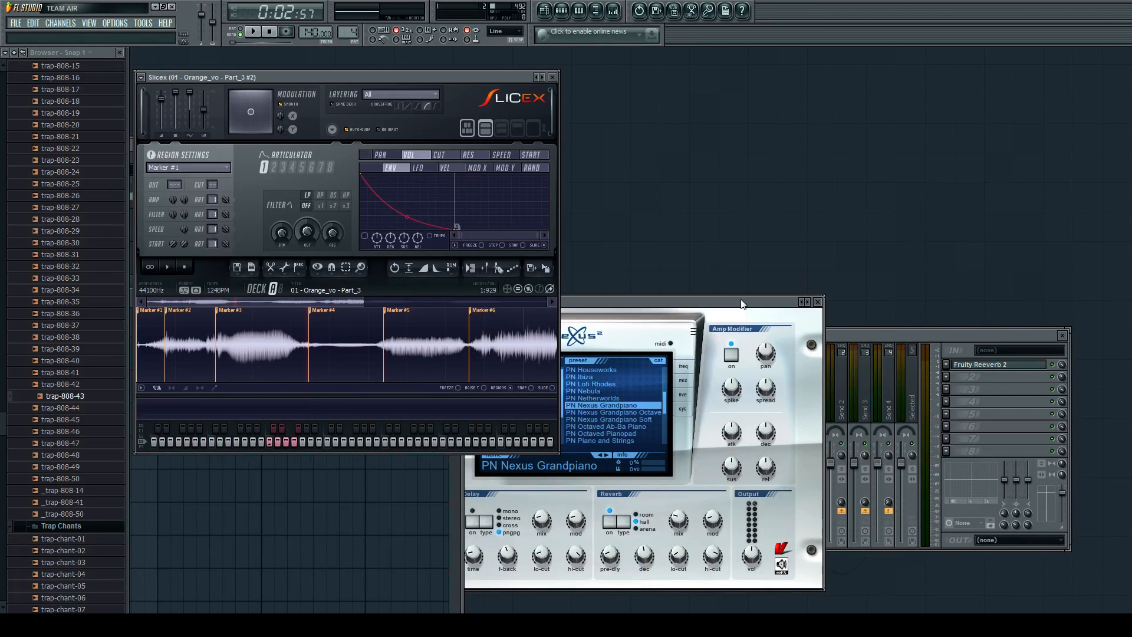
{"action": "left_click", "coordinate": [1062, 336]}
{"action": "left_click", "coordinate": [1063, 335]}
{"action": "left_click", "coordinate": [818, 301]}
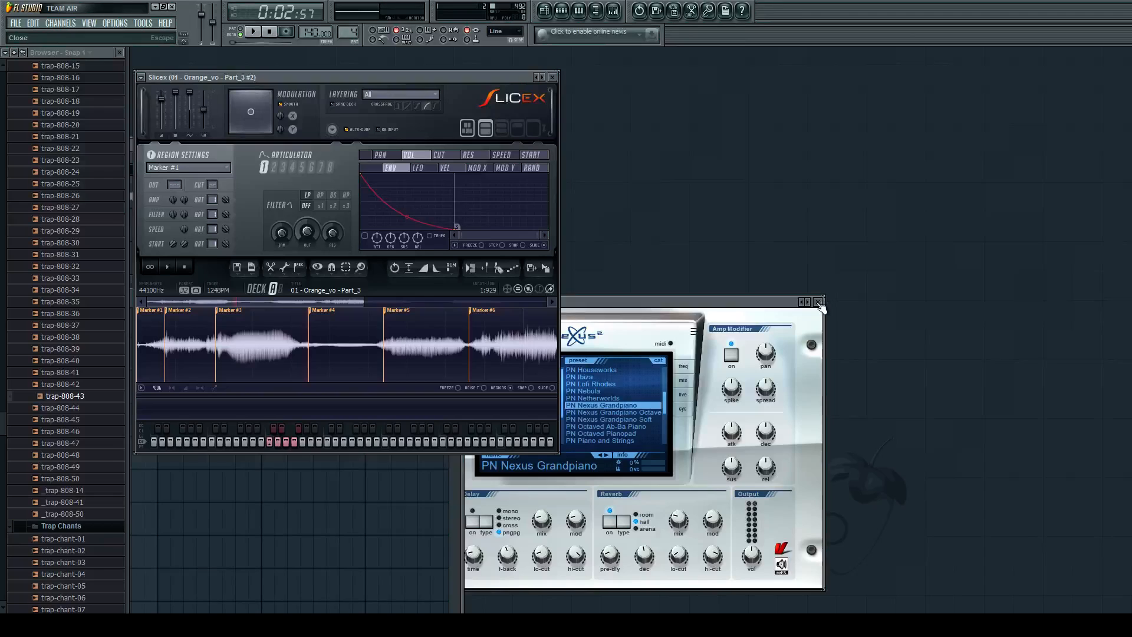
{"action": "left_click_drag", "start_coordinate": [454, 79], "coordinate": [834, 154]}
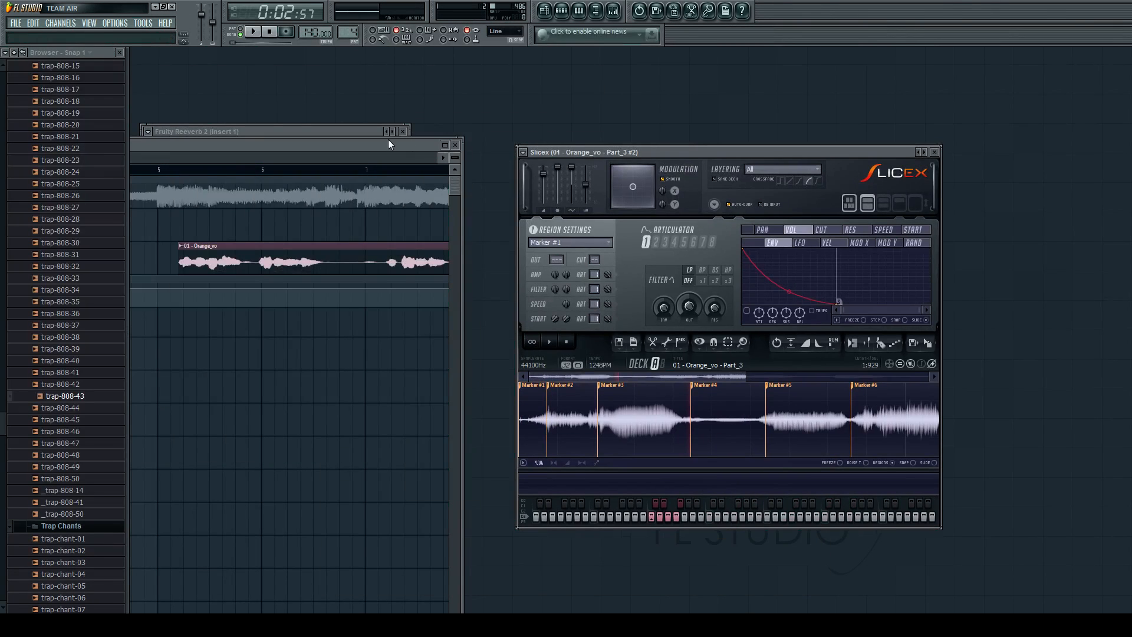
{"action": "left_click_drag", "start_coordinate": [384, 149], "coordinate": [417, 232]}
{"action": "left_click", "coordinate": [403, 131]}
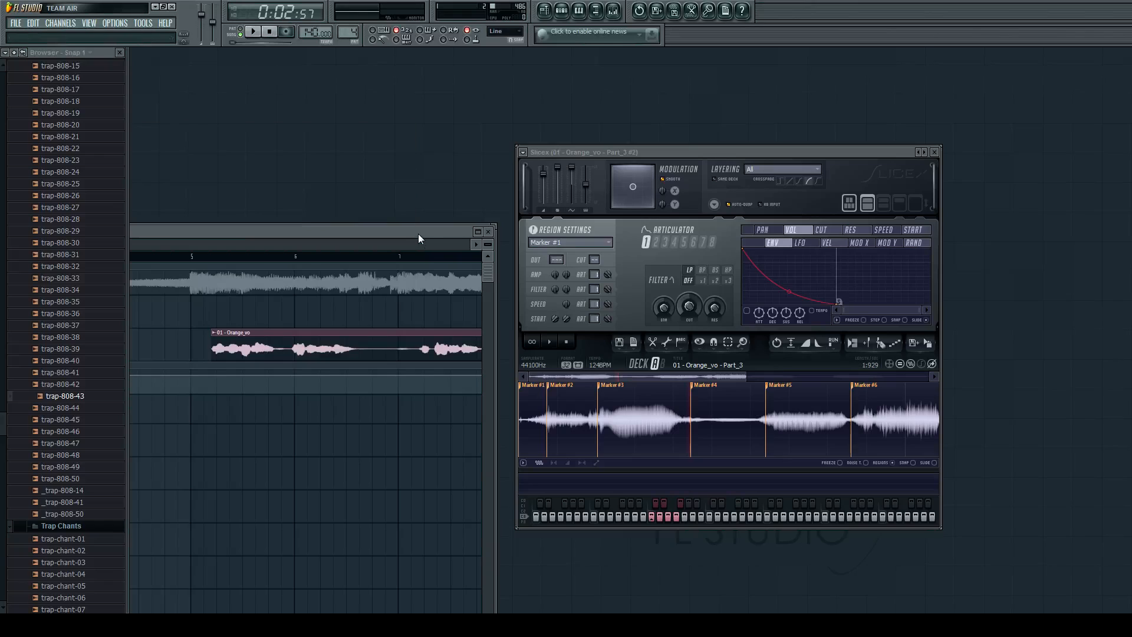
Open the piano roll of Pattern 4's last channel, the sliced Orange_vo Part_3 #2.
{"action": "double_click", "coordinate": [417, 235]}
{"action": "key", "text": "F6"}
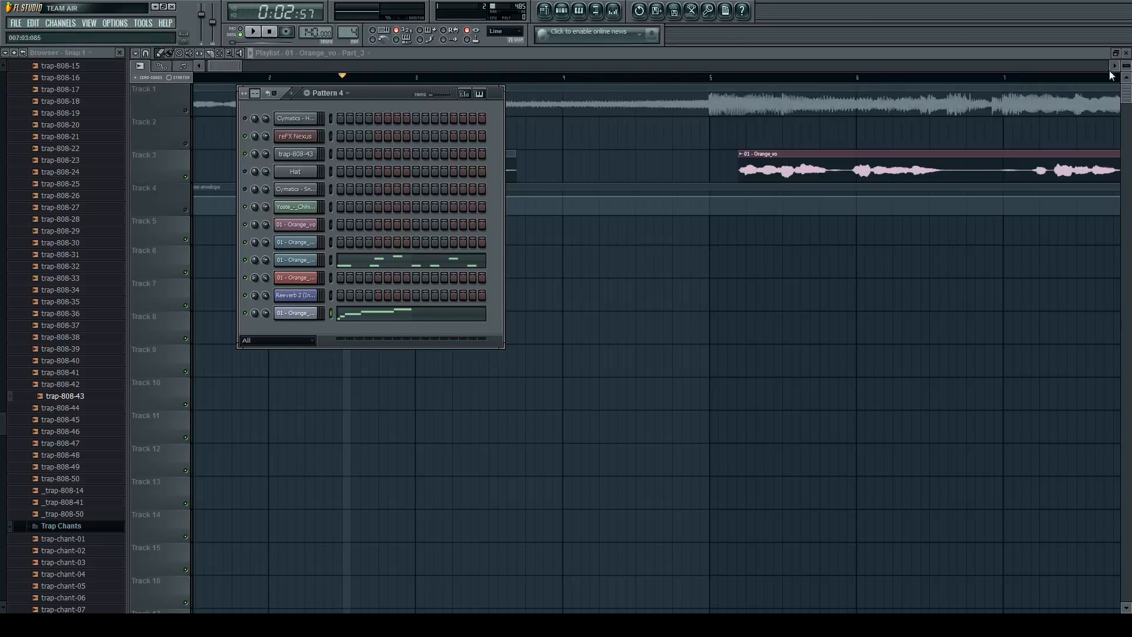
{"action": "left_click", "coordinate": [1124, 60]}
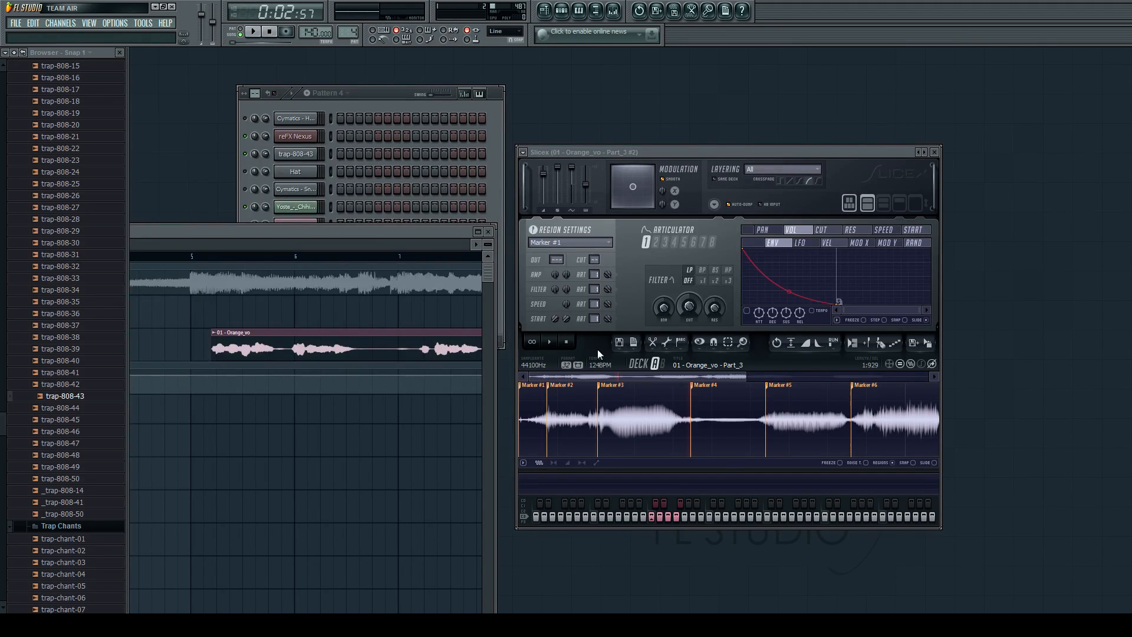
{"action": "left_click_drag", "start_coordinate": [398, 90], "coordinate": [388, 69]}
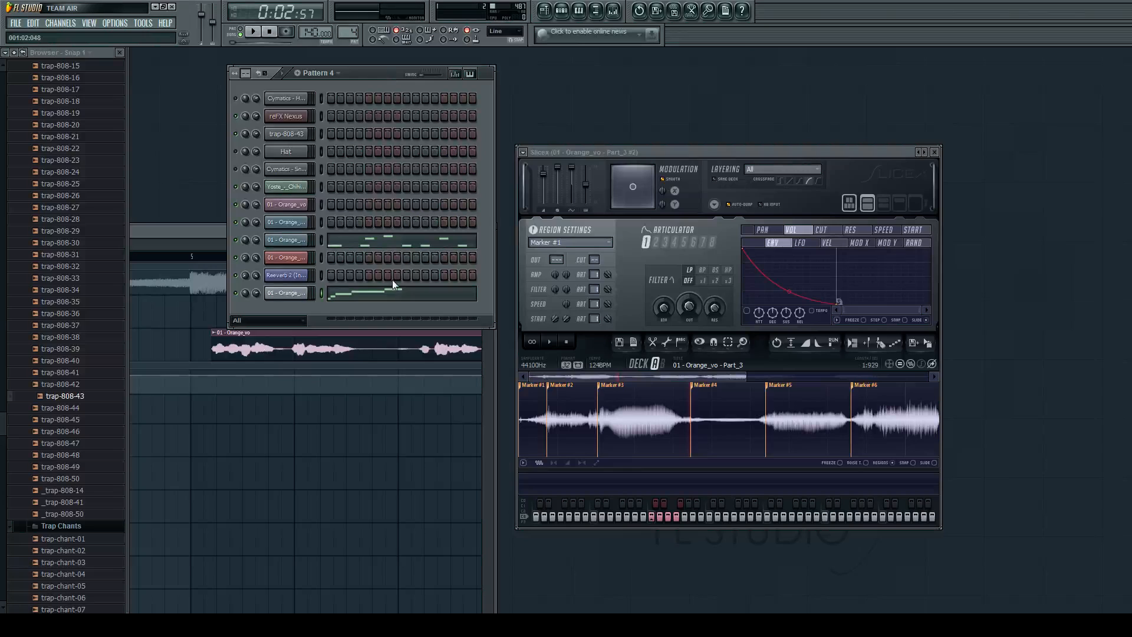
{"action": "left_click", "coordinate": [382, 302]}
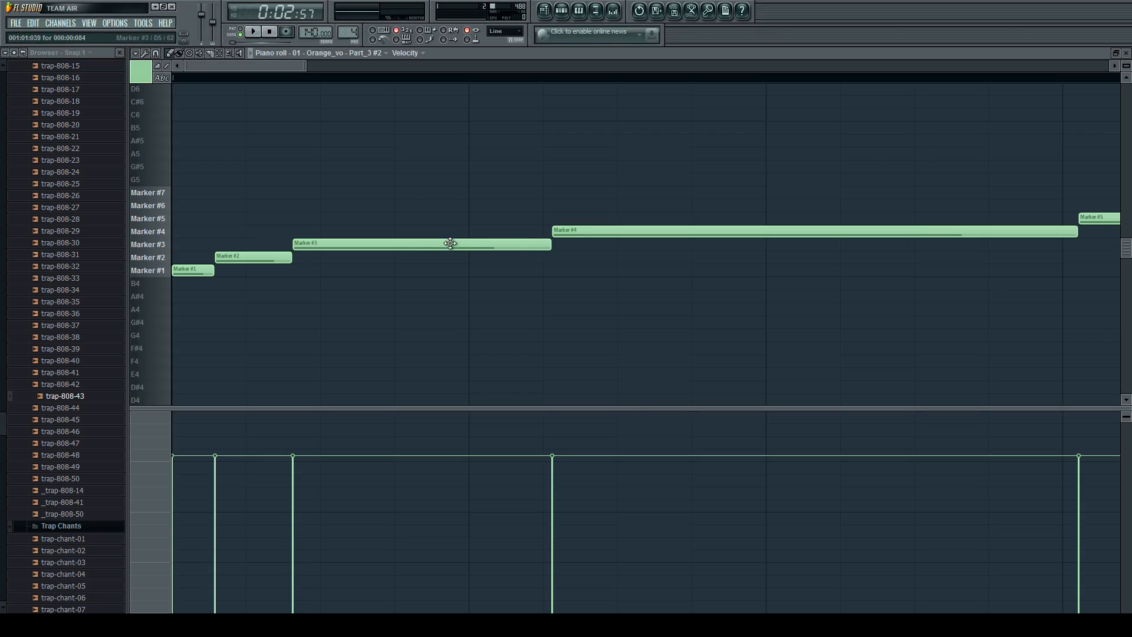
Audition the Marker #1 through Marker #5 notes in the piano roll.
{"action": "scroll", "coordinate": [538, 244], "scroll_direction": "down", "scroll_amount": 1}
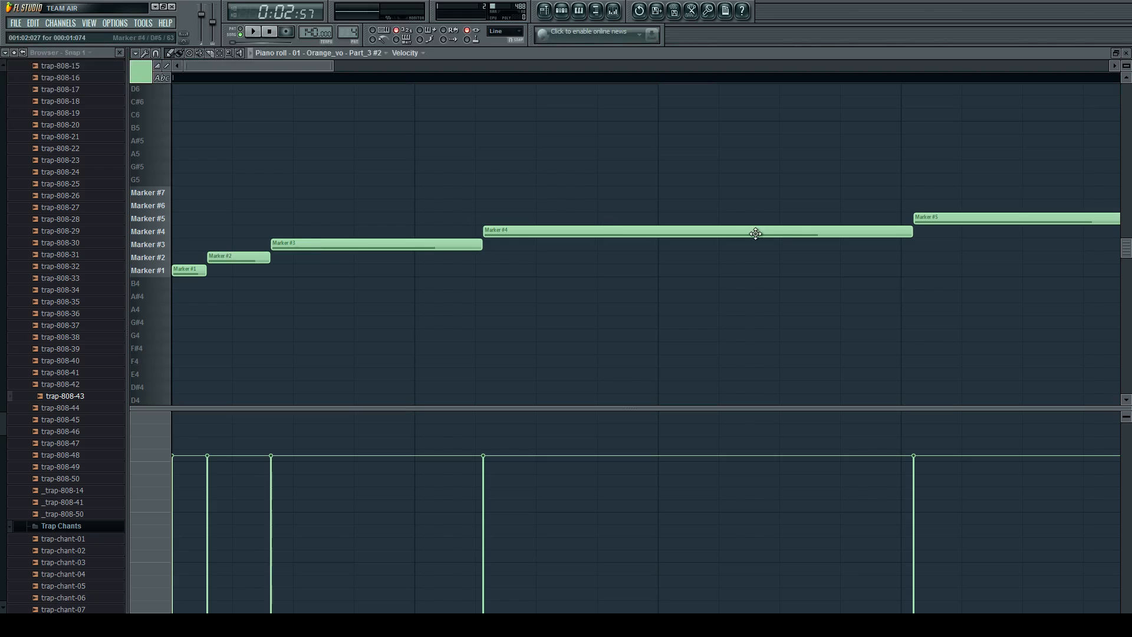
{"action": "left_click", "coordinate": [178, 272]}
{"action": "left_click", "coordinate": [232, 257]}
{"action": "left_click", "coordinate": [283, 243]}
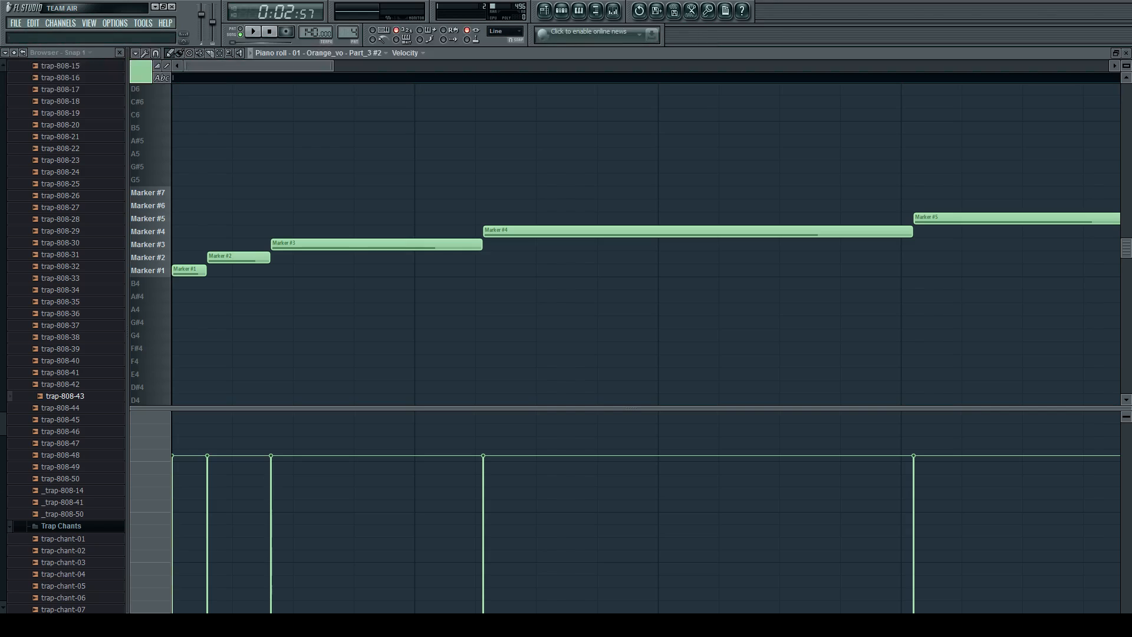
{"action": "left_click", "coordinate": [522, 231]}
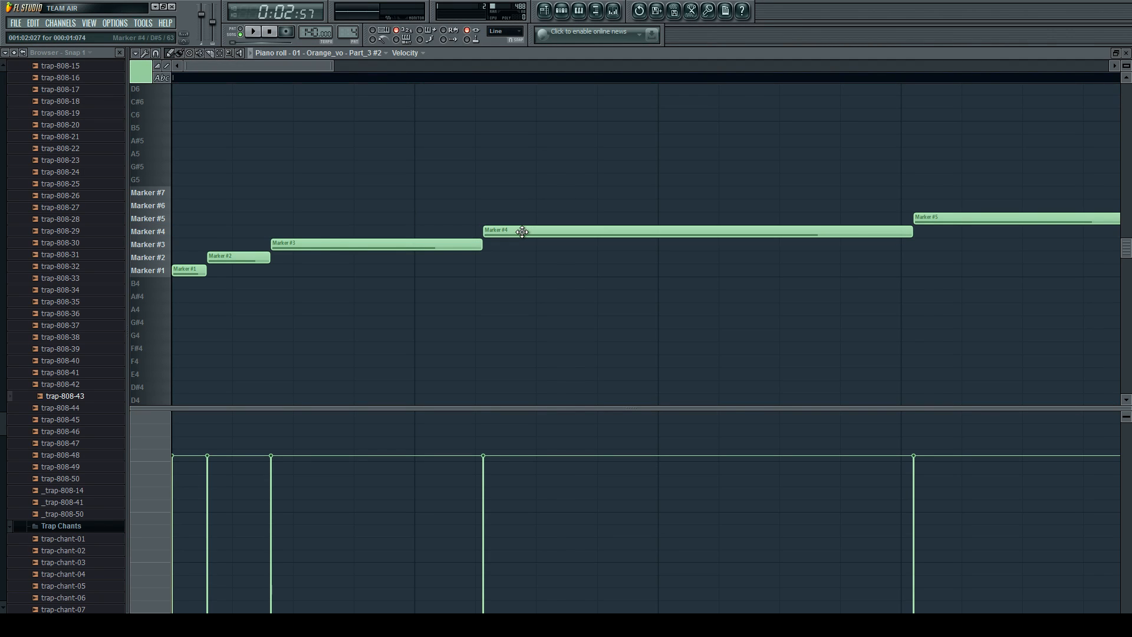
{"action": "left_click", "coordinate": [925, 223]}
Delete all the slice notes of the Orange_vo Part_3 #2 channel in Pattern 4.
{"action": "scroll", "coordinate": [796, 245], "scroll_direction": "down", "scroll_amount": 3}
{"action": "scroll", "coordinate": [667, 248], "scroll_direction": "up", "scroll_amount": 2}
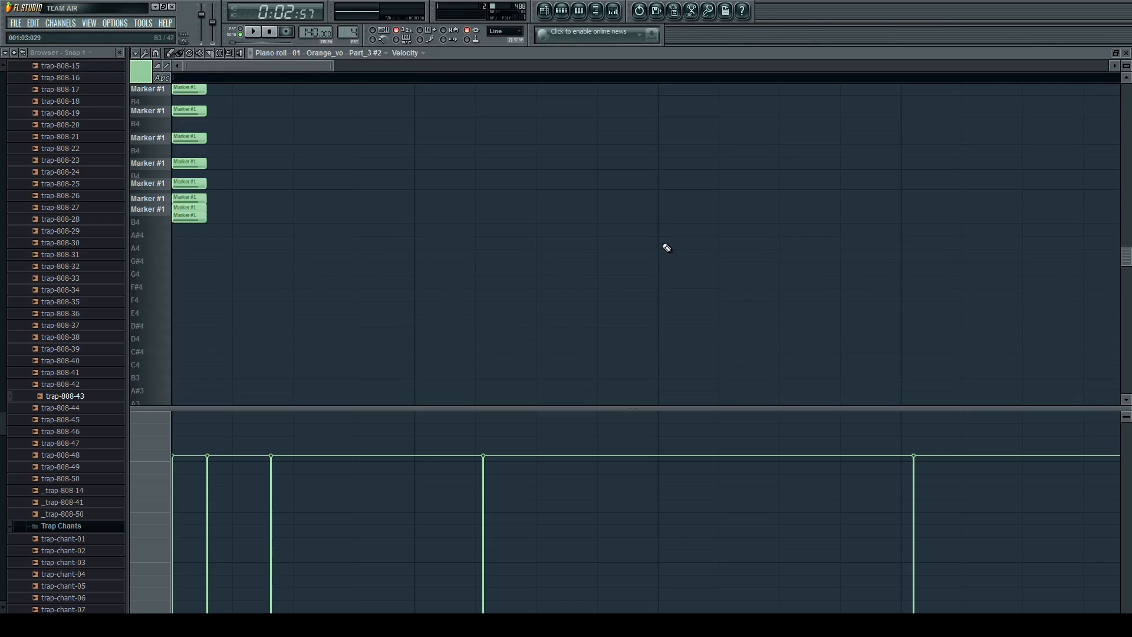
{"action": "scroll", "coordinate": [667, 248], "scroll_direction": "up", "scroll_amount": 2}
{"action": "right_click", "coordinate": [236, 335]}
{"action": "right_click", "coordinate": [195, 347]}
{"action": "right_click", "coordinate": [375, 322]}
{"action": "scroll", "coordinate": [432, 310], "scroll_direction": "down", "scroll_amount": 1}
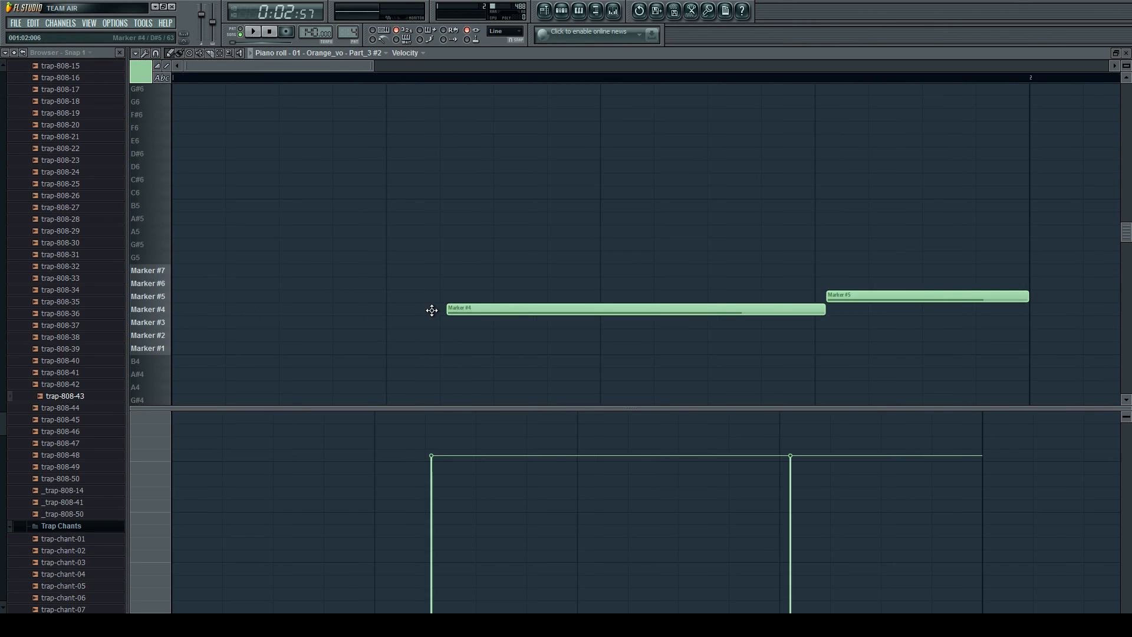
{"action": "scroll", "coordinate": [431, 311], "scroll_direction": "down", "scroll_amount": 3}
{"action": "right_click", "coordinate": [441, 308]}
{"action": "right_click", "coordinate": [479, 296]}
{"action": "scroll", "coordinate": [161, 322], "scroll_direction": "up", "scroll_amount": 3}
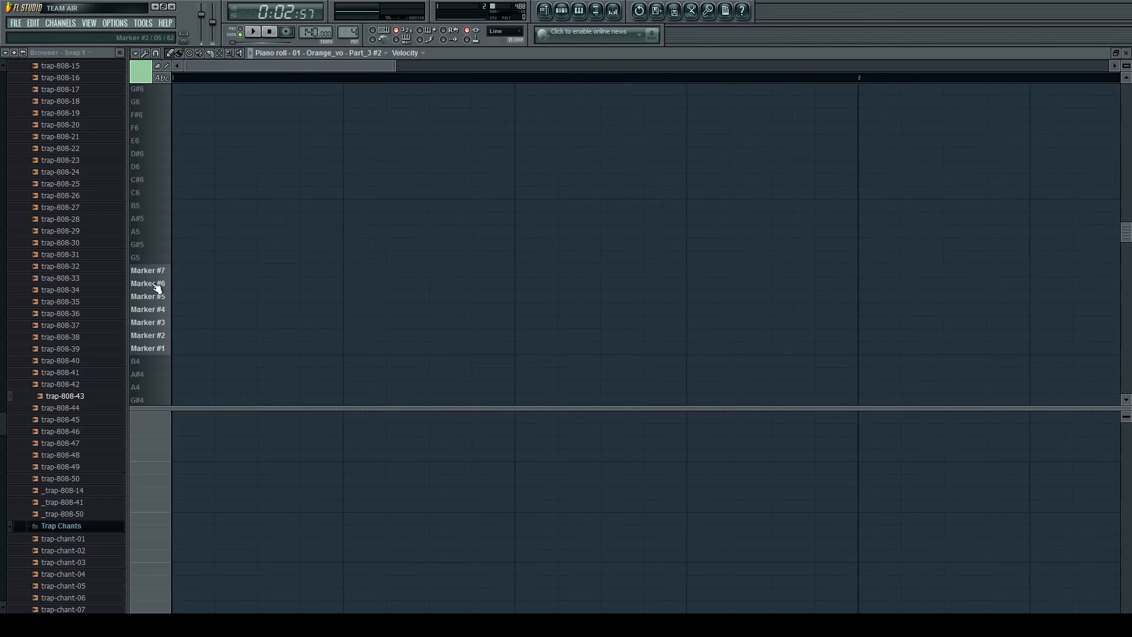
Place consecutive quarter-beat notes on Marker #3, Marker #6 and Marker #7 from the start of Pattern 4 and play them.
{"action": "scroll", "coordinate": [136, 311], "scroll_direction": "up", "scroll_amount": 2}
{"action": "left_click", "coordinate": [177, 335]}
{"action": "right_click", "coordinate": [194, 340]}
{"action": "left_click", "coordinate": [203, 334]}
{"action": "mouse_move", "coordinate": [430, 334]}
{"action": "left_mouse_down"}
{"action": "mouse_move", "coordinate": [234, 343]}
{"action": "mouse_move", "coordinate": [203, 312]}
{"action": "mouse_move", "coordinate": [201, 329]}
{"action": "left_mouse_up"}
{"action": "left_click", "coordinate": [262, 284]}
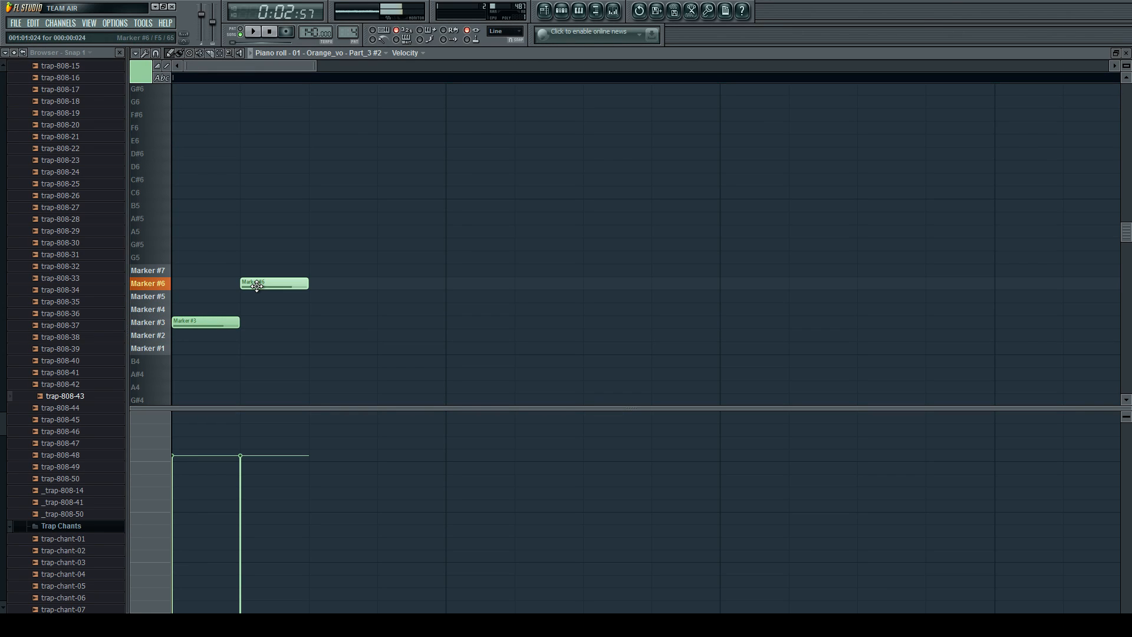
{"action": "left_click", "coordinate": [311, 312]}
{"action": "left_click", "coordinate": [317, 271]}
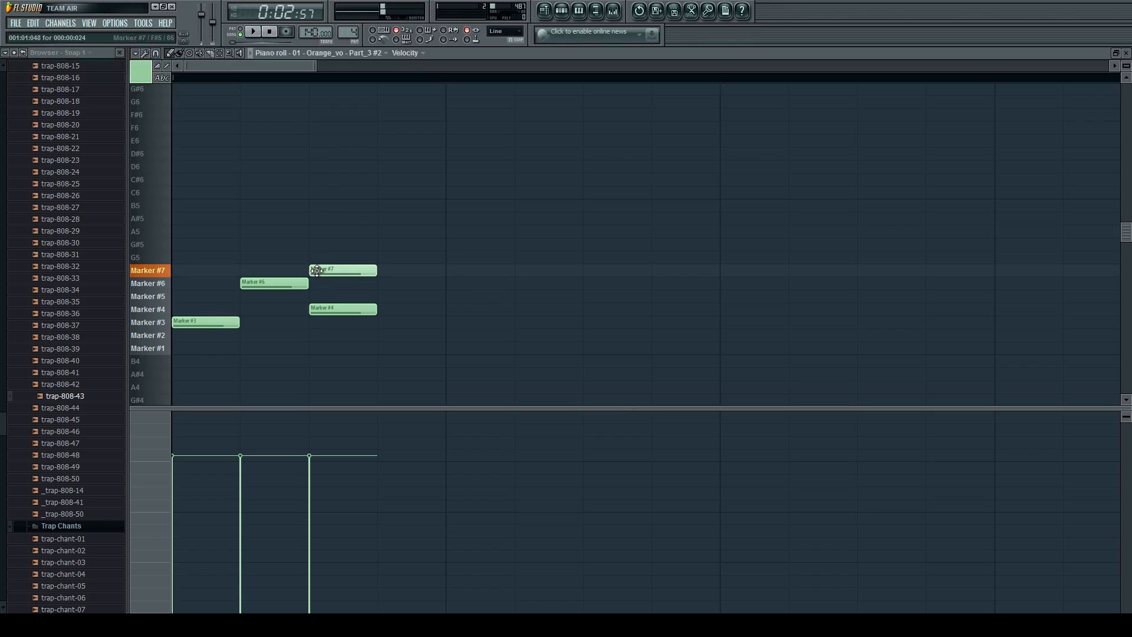
{"action": "right_click", "coordinate": [327, 310]}
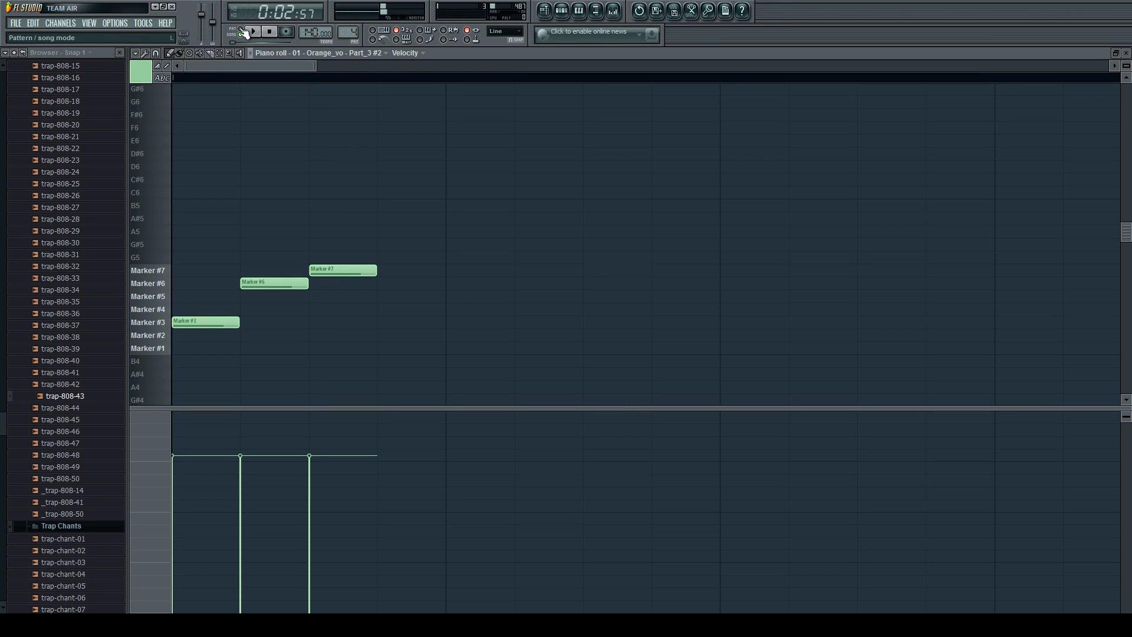
{"action": "key", "text": "space"}
Switch to Pattern 5, place consecutive notes on Marker #3, Marker #5 and Marker #7 from its start, and play them.
{"action": "left_click", "coordinate": [561, 11]}
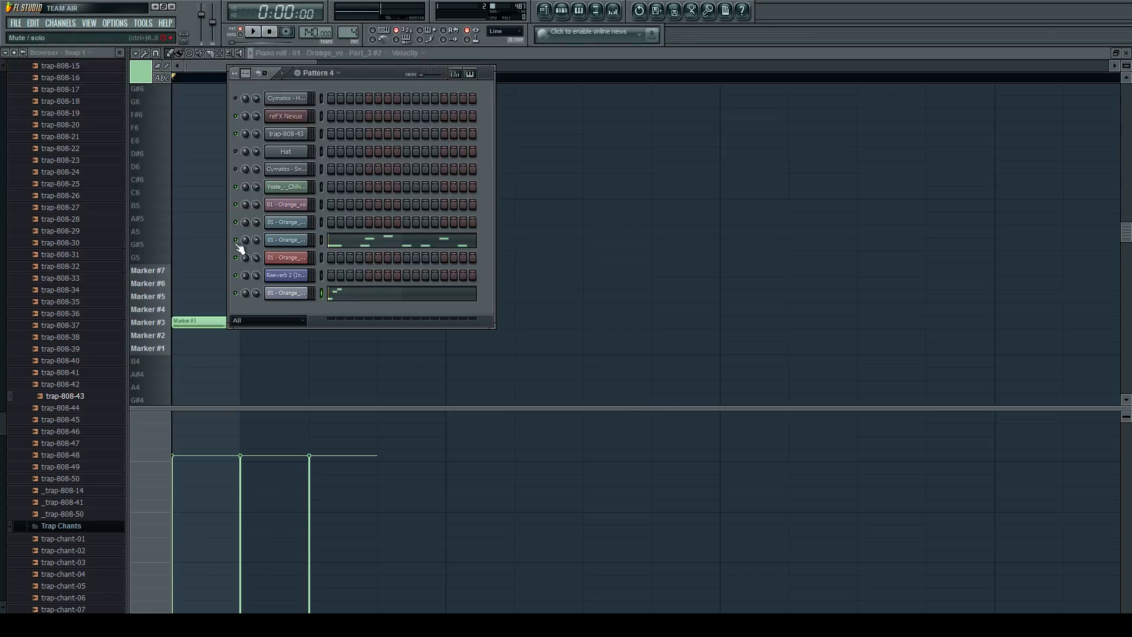
{"action": "left_click_drag", "start_coordinate": [354, 32], "coordinate": [354, 27]}
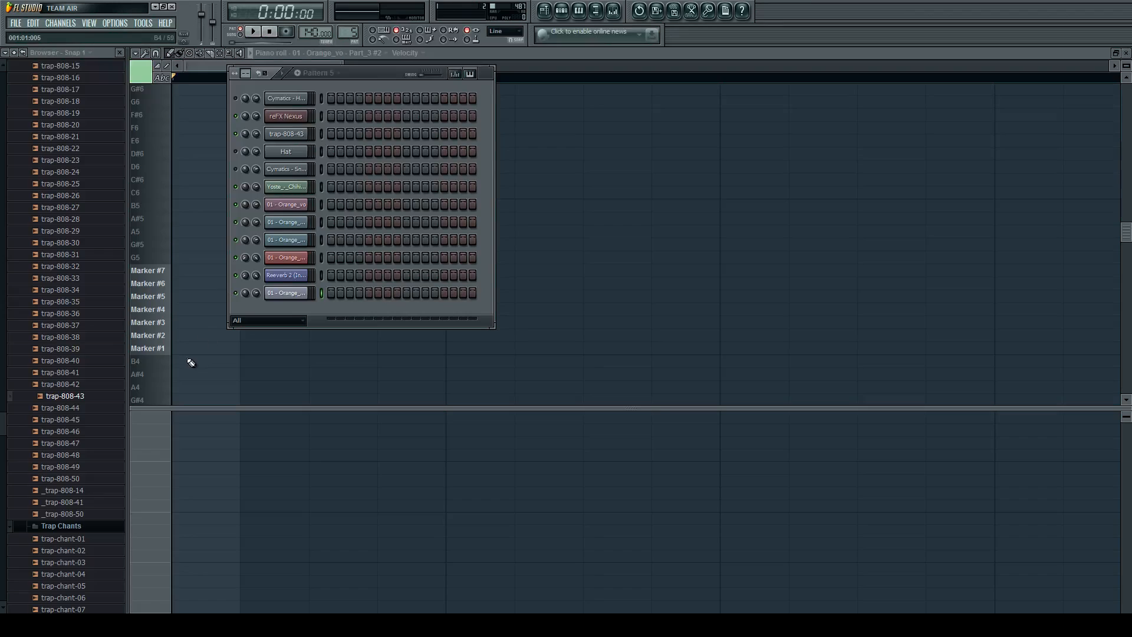
{"action": "left_click", "coordinate": [173, 321]}
{"action": "left_click", "coordinate": [243, 296]}
{"action": "left_click", "coordinate": [312, 282]}
{"action": "left_click_drag", "start_coordinate": [325, 278], "coordinate": [325, 267]}
{"action": "key", "text": "space"}
{"action": "key", "text": "space"}
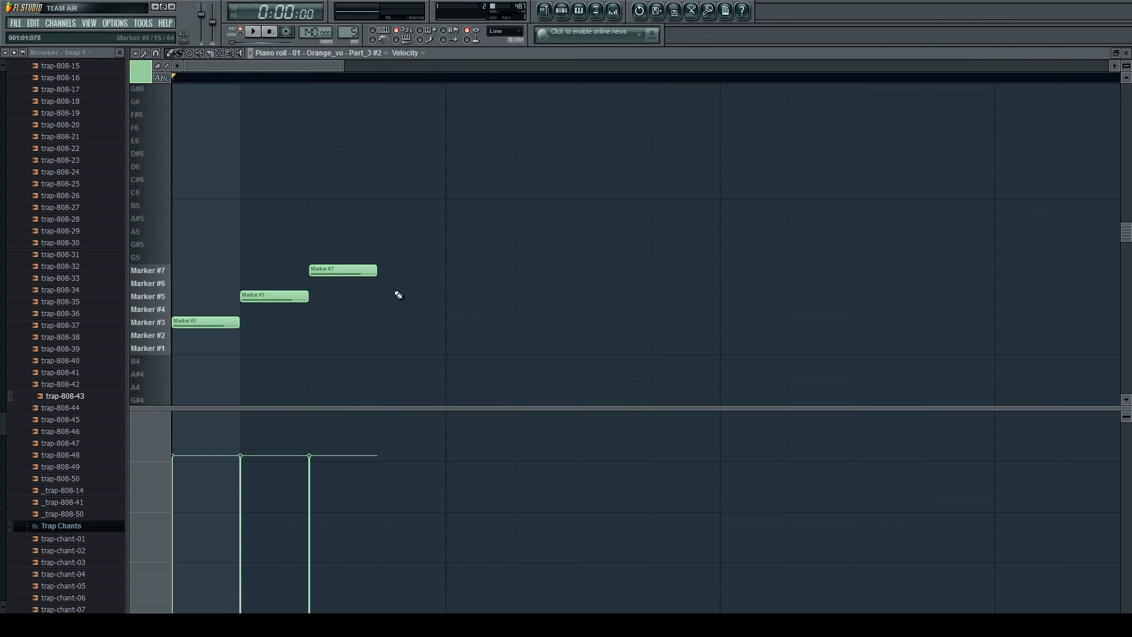
Move the Marker #7 note to beat 2 and the Marker #5 note half a beat after the start, and play the pattern.
{"action": "left_click_drag", "start_coordinate": [346, 267], "coordinate": [483, 269]}
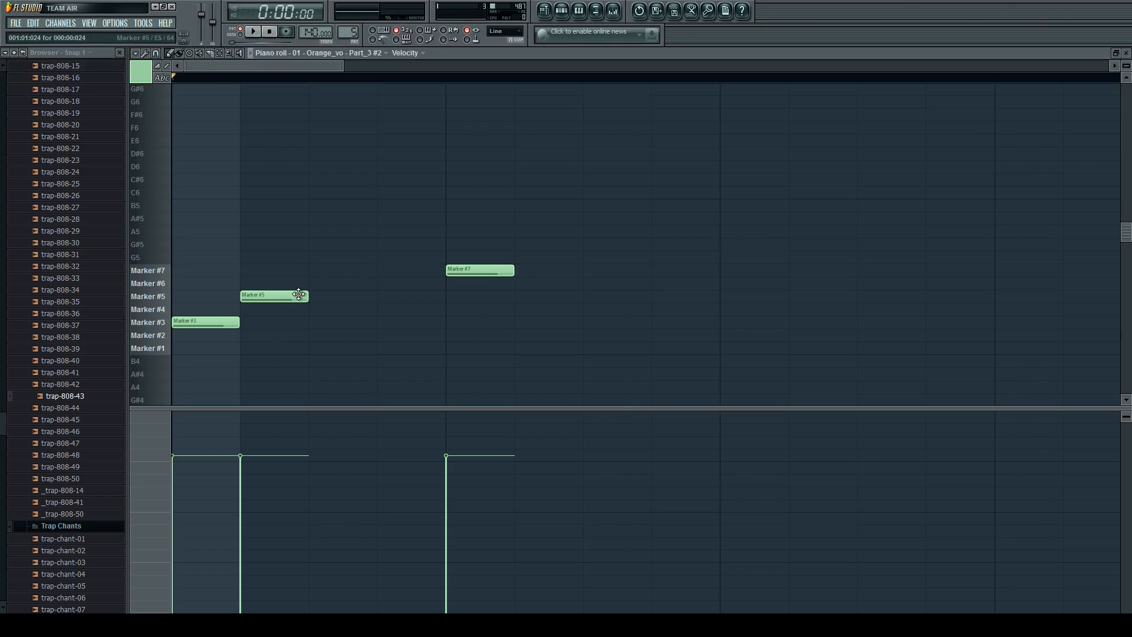
{"action": "left_click_drag", "start_coordinate": [280, 298], "coordinate": [349, 298]}
{"action": "key", "text": "space"}
Add descending Marker #7, Marker #5 and Marker #3 notes, the last on beat 3, and play the pattern.
{"action": "key", "text": "space"}
{"action": "left_click", "coordinate": [599, 271]}
{"action": "left_click", "coordinate": [672, 296]}
{"action": "left_click", "coordinate": [729, 322]}
{"action": "key", "text": "space"}
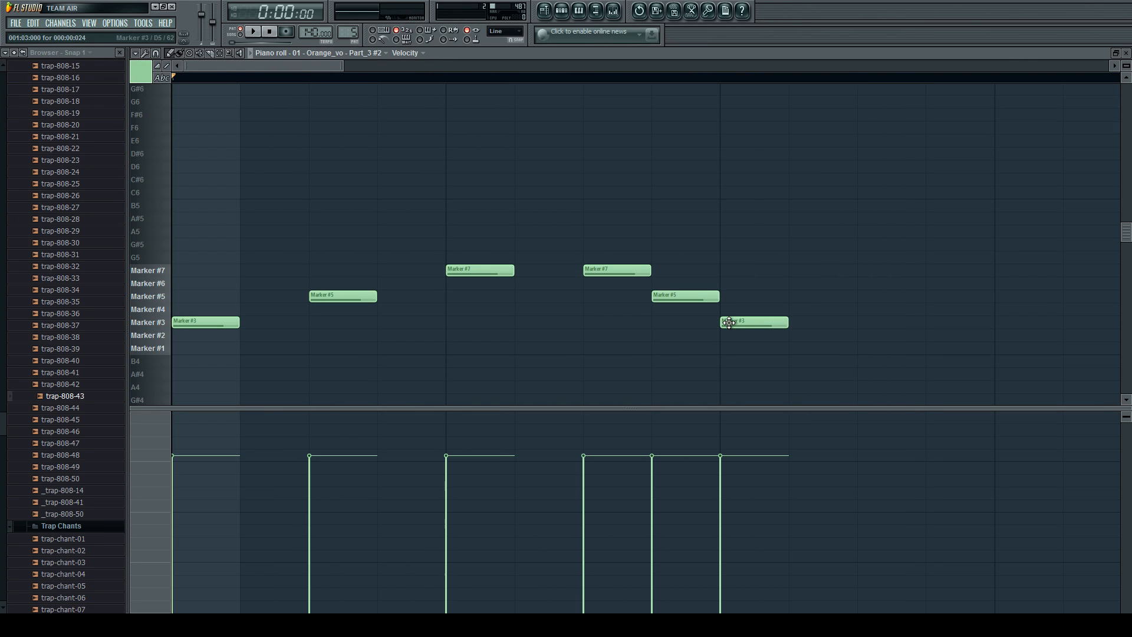
{"action": "key", "text": "space"}
Show the playlist maximized and place a Pattern 5 clip at the start of Track 5.
{"action": "left_click", "coordinate": [562, 11]}
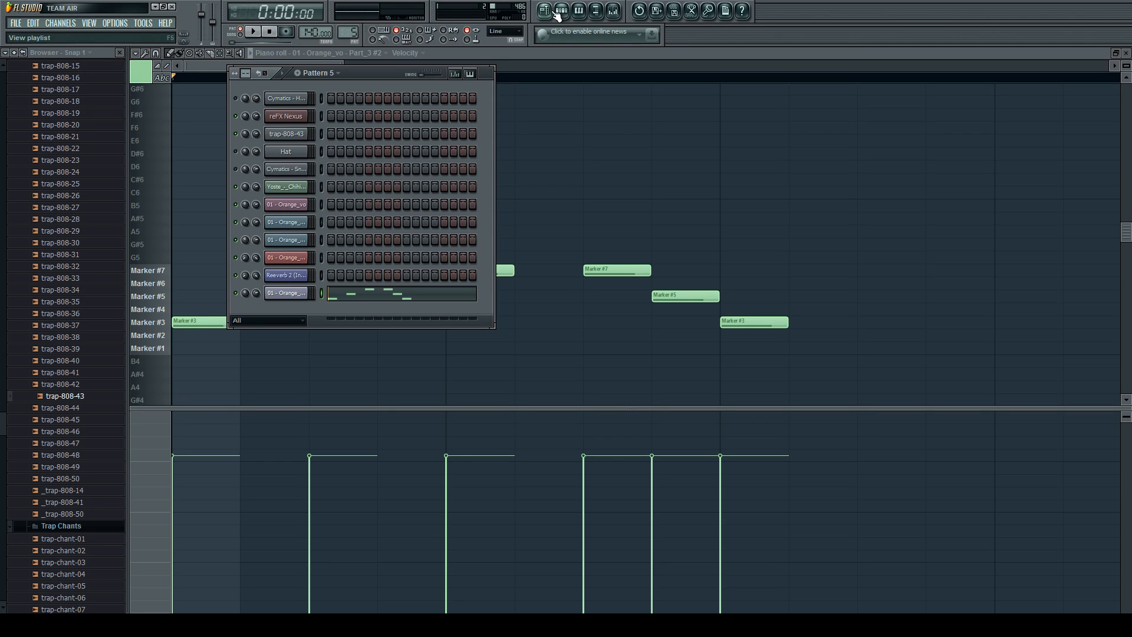
{"action": "left_click", "coordinate": [545, 10]}
{"action": "left_click", "coordinate": [561, 13]}
{"action": "left_click", "coordinate": [547, 12]}
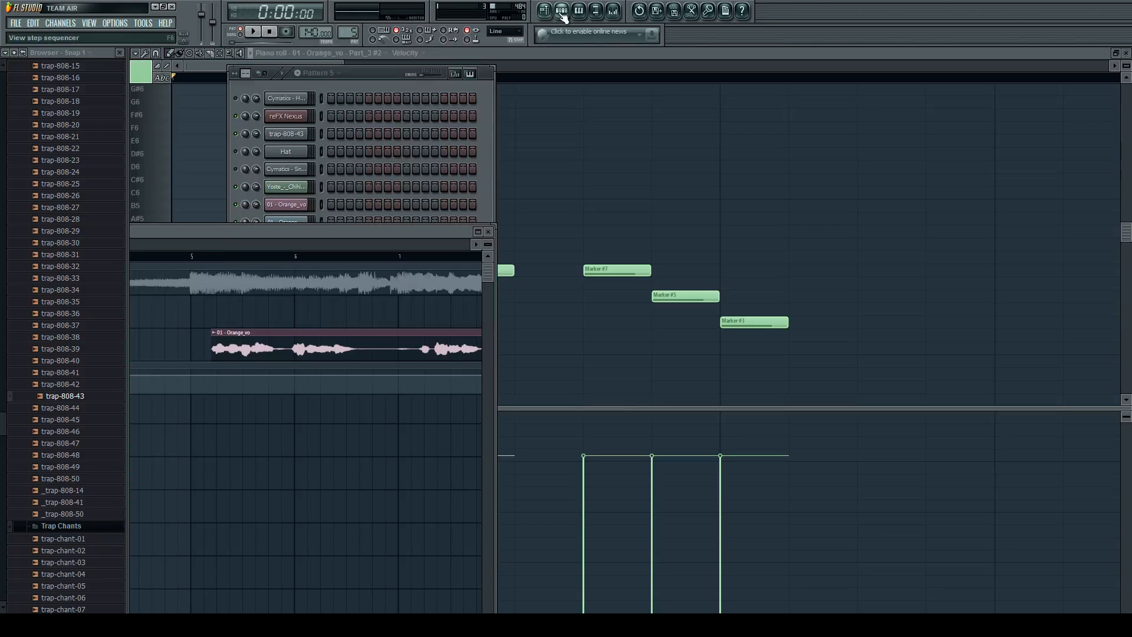
{"action": "double_click", "coordinate": [362, 233]}
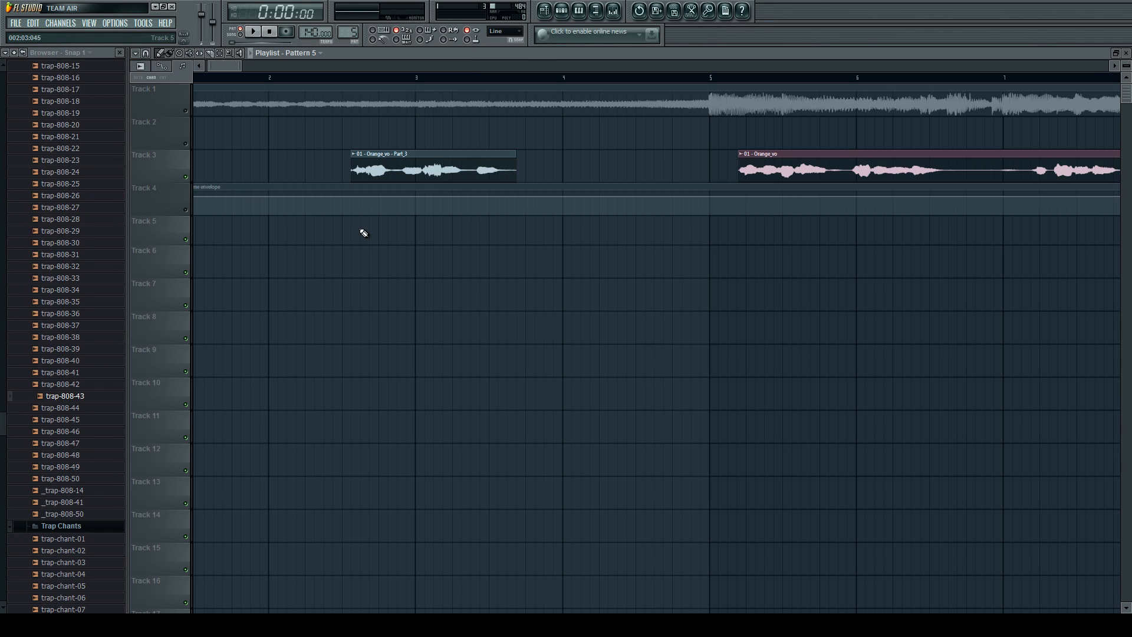
{"action": "left_click_drag", "start_coordinate": [282, 243], "coordinate": [155, 228]}
{"action": "scroll", "coordinate": [656, 225], "scroll_direction": "down", "scroll_amount": 3}
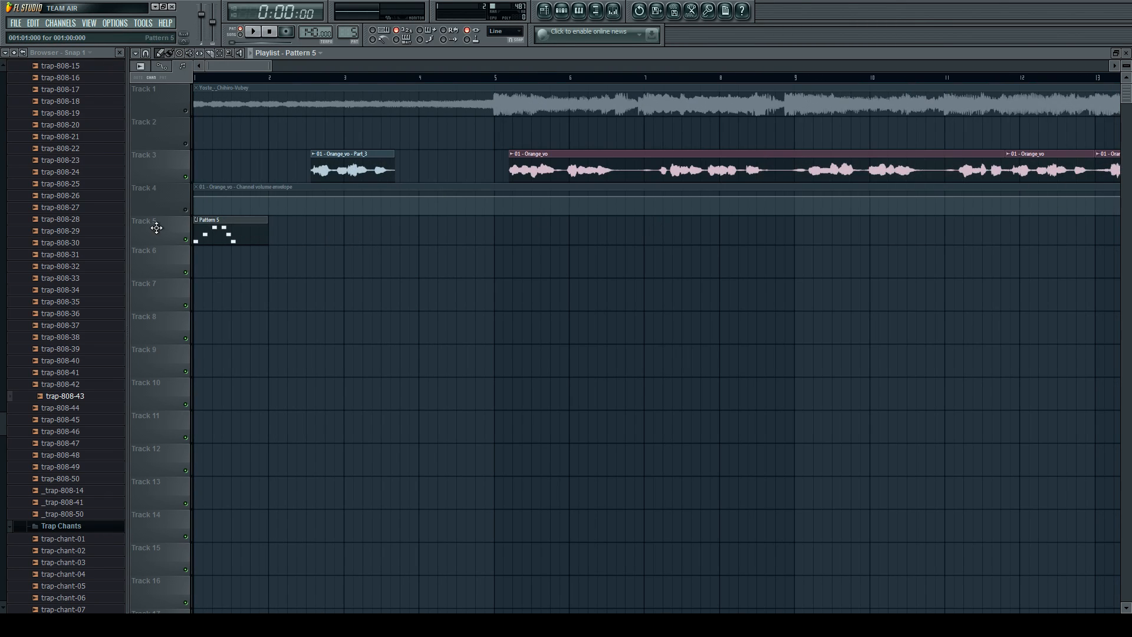
Mute Track 3 and play the playlist from the start in song mode.
{"action": "left_click", "coordinate": [184, 177]}
{"action": "key", "text": "Page_Up"}
{"action": "key", "text": "Page_Up"}
{"action": "left_click", "coordinate": [241, 35]}
{"action": "key", "text": "space"}
{"action": "key", "text": "space"}
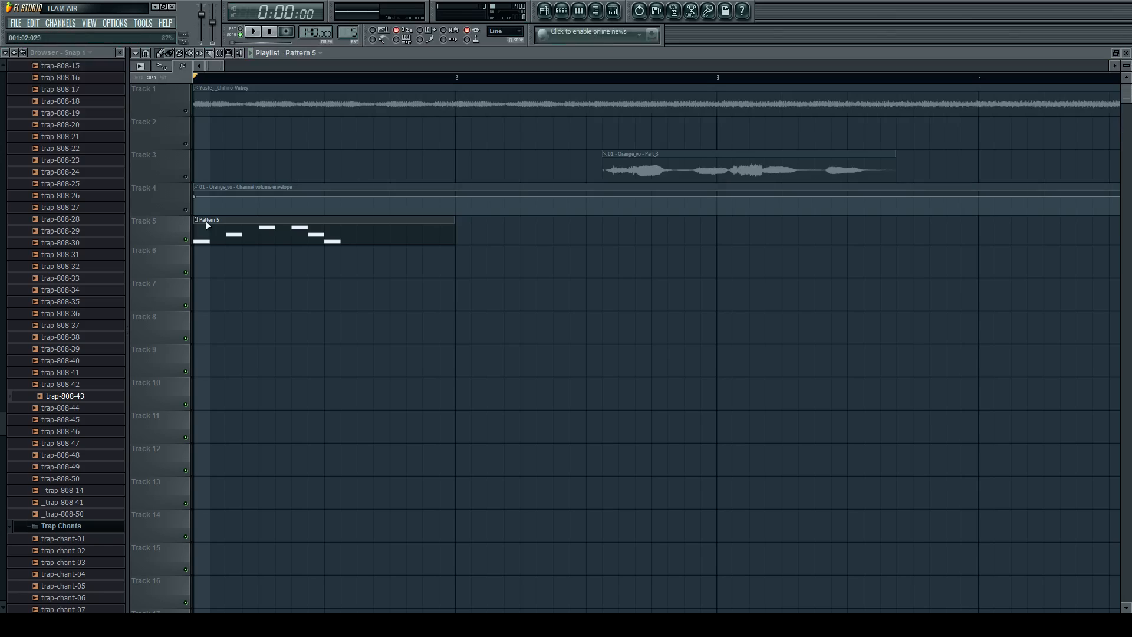
Select the playlist time range from bar 1 to the end of the last note in the Pattern 5 clip.
{"action": "scroll", "coordinate": [213, 228], "scroll_direction": "up", "scroll_amount": 1}
{"action": "scroll", "coordinate": [323, 160], "scroll_direction": "down", "scroll_amount": 1}
{"action": "scroll", "coordinate": [169, 164], "scroll_direction": "up", "scroll_amount": 1}
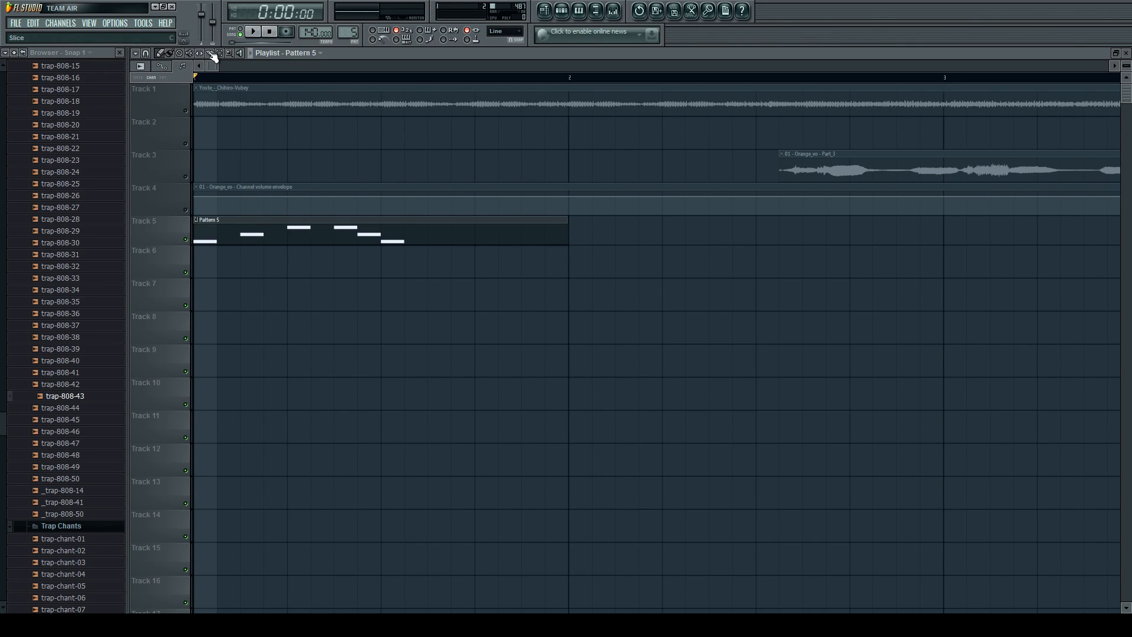
{"action": "left_click_drag", "start_coordinate": [405, 75], "coordinate": [194, 74]}
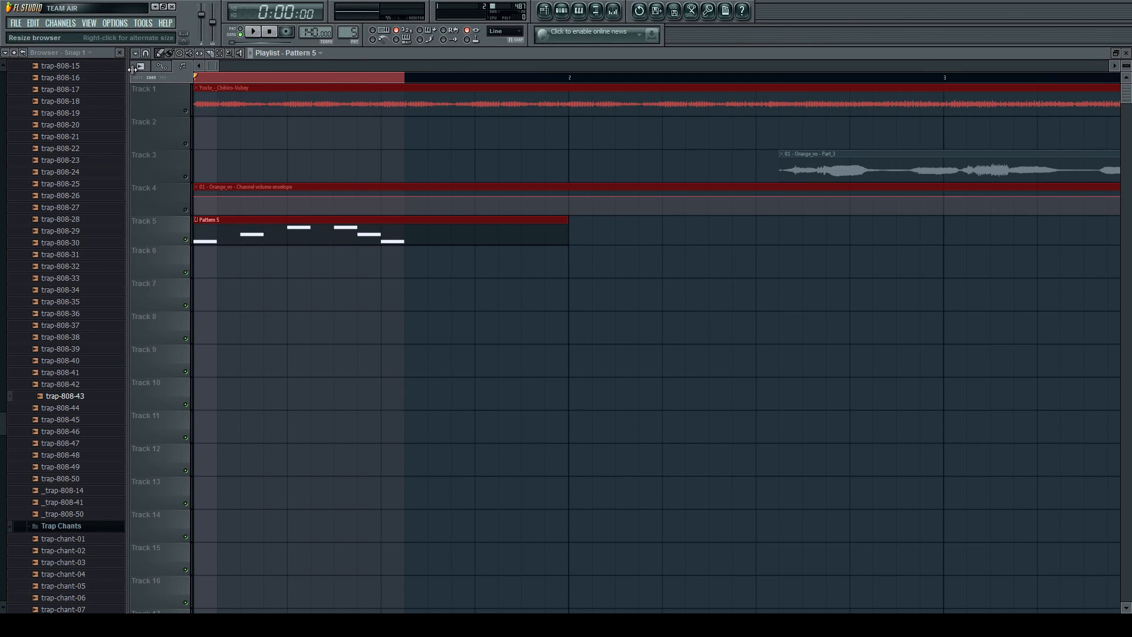
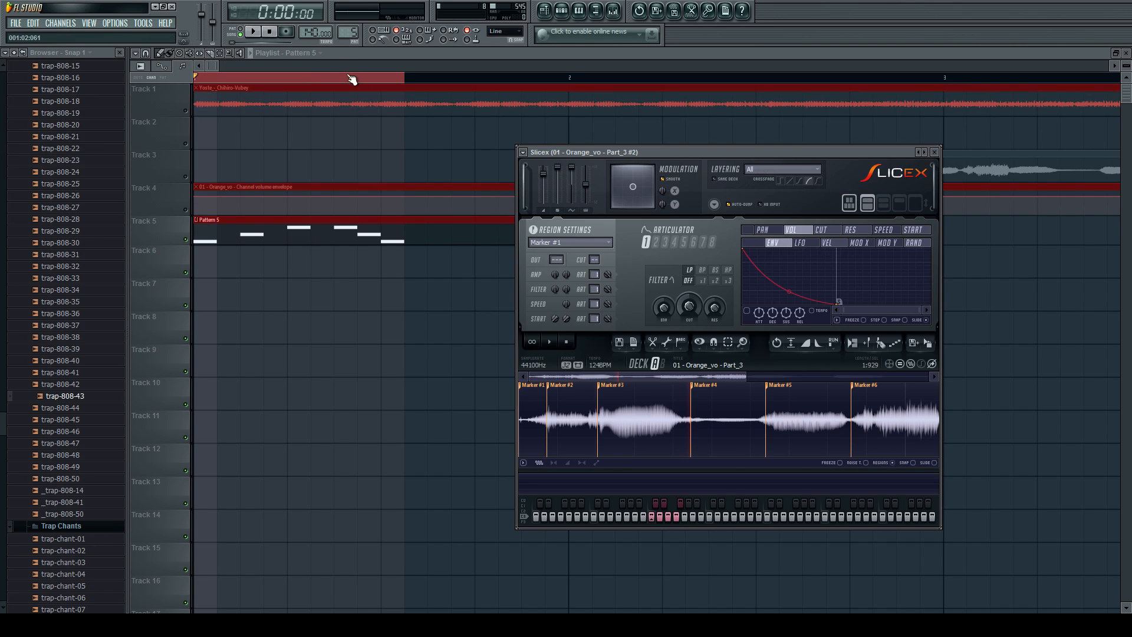
Clear the playlist time selection and place the Orange Chop audio clip at the start of Track 7.
{"action": "left_click_drag", "start_coordinate": [217, 66], "coordinate": [217, 65]}
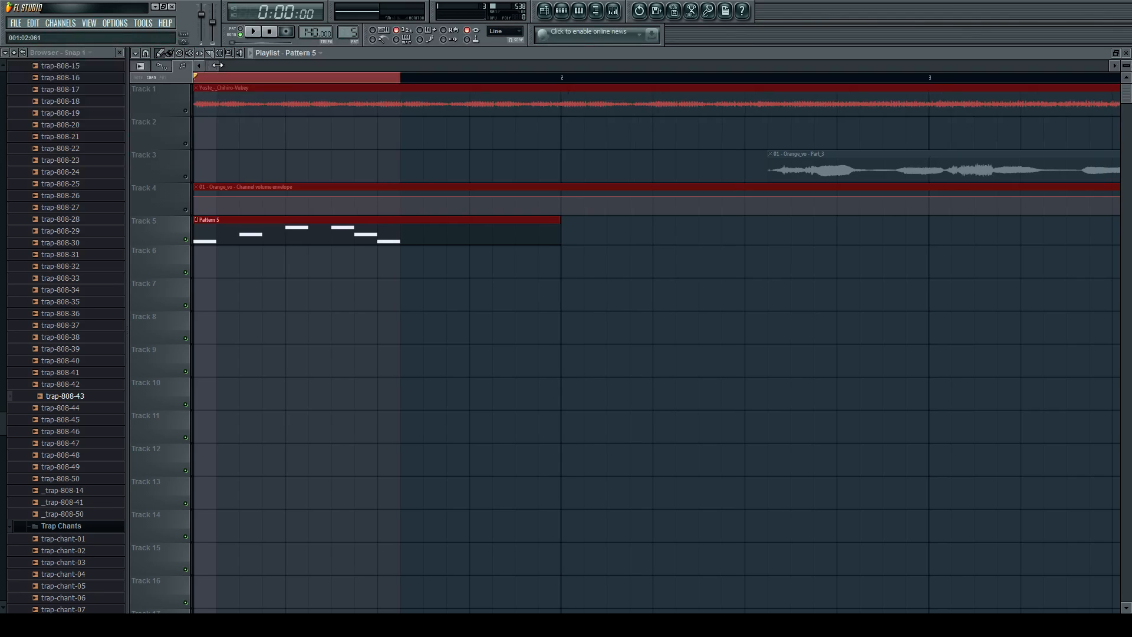
{"action": "scroll", "coordinate": [419, 180], "scroll_direction": "down", "scroll_amount": 3}
{"action": "scroll", "coordinate": [238, 187], "scroll_direction": "up", "scroll_amount": 5}
{"action": "scroll", "coordinate": [306, 191], "scroll_direction": "down", "scroll_amount": 2}
{"action": "left_click", "coordinate": [284, 76]}
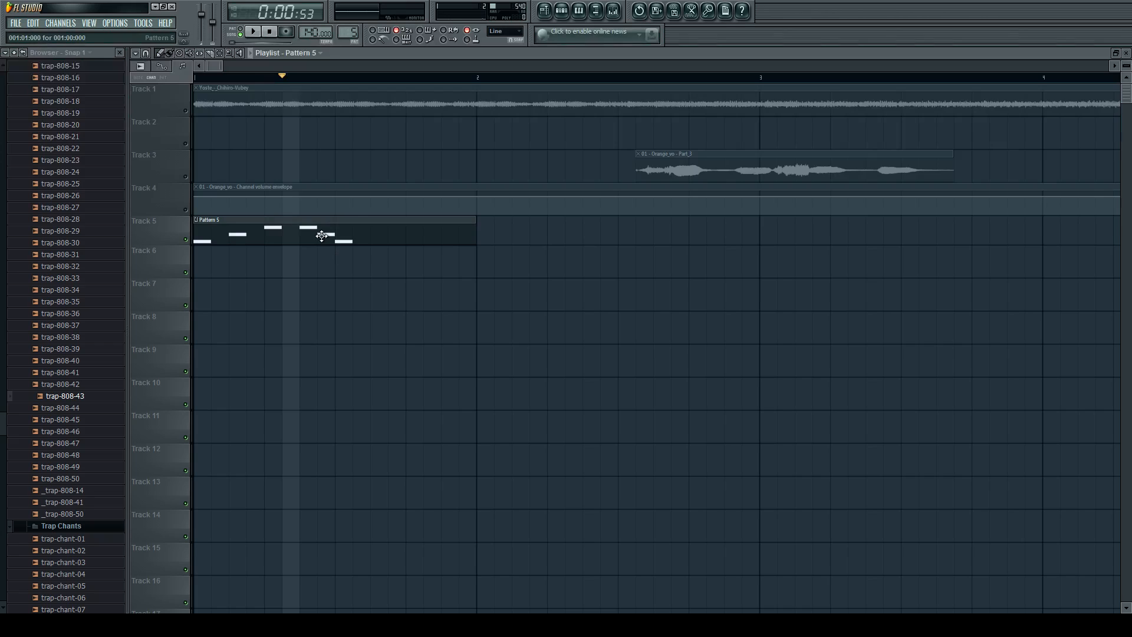
{"action": "scroll", "coordinate": [322, 236], "scroll_direction": "down", "scroll_amount": 2}
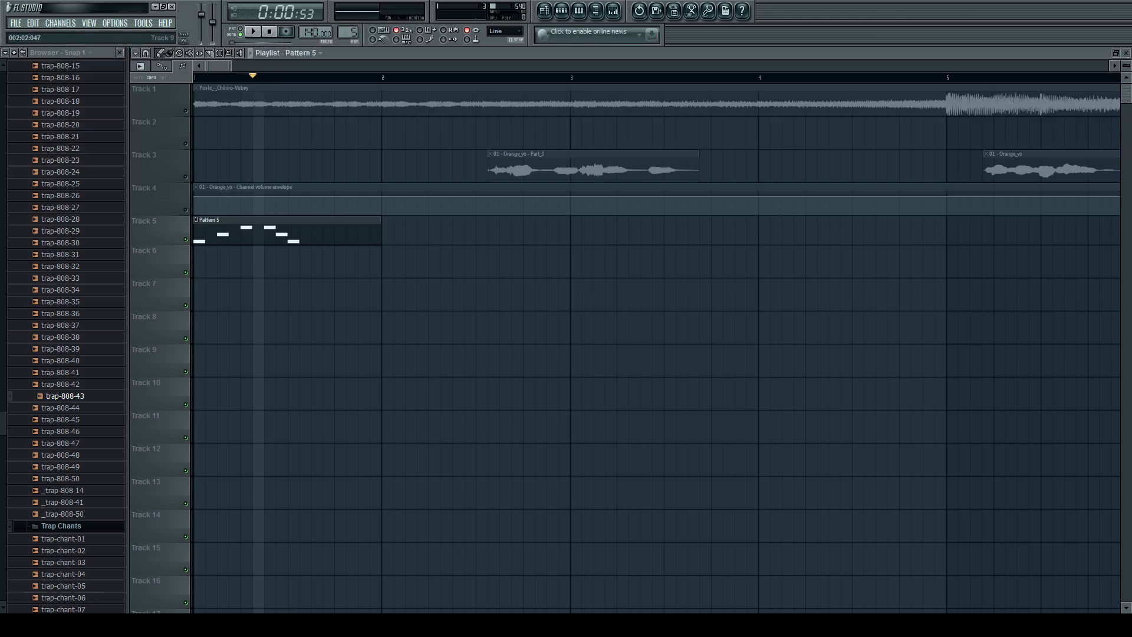
{"action": "mouse_move", "coordinate": [403, 306]}
{"action": "left_mouse_down"}
{"action": "mouse_move", "coordinate": [413, 297]}
{"action": "mouse_move", "coordinate": [175, 289]}
{"action": "left_mouse_up"}
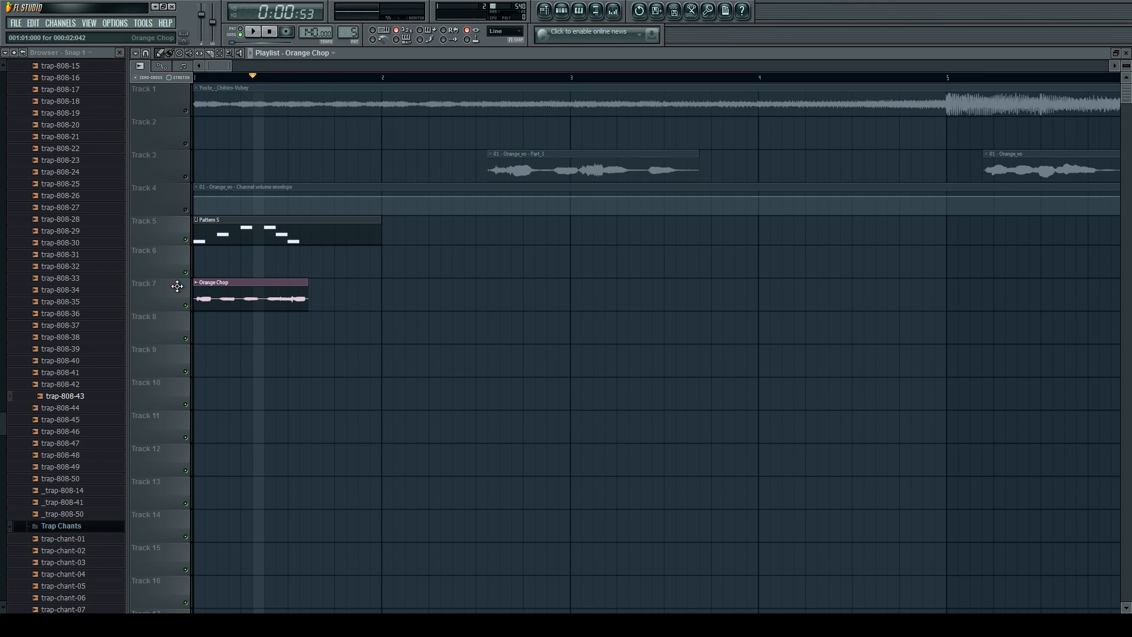
Replace the Pattern 5 clip on Track 5 with the Orange Chop clip and play it from the start.
{"action": "right_click", "coordinate": [223, 235]}
{"action": "scroll", "coordinate": [227, 272], "scroll_direction": "up", "scroll_amount": 2}
{"action": "left_click_drag", "start_coordinate": [230, 298], "coordinate": [221, 223]}
{"action": "left_click_drag", "start_coordinate": [213, 80], "coordinate": [169, 83]}
{"action": "key", "text": "space"}
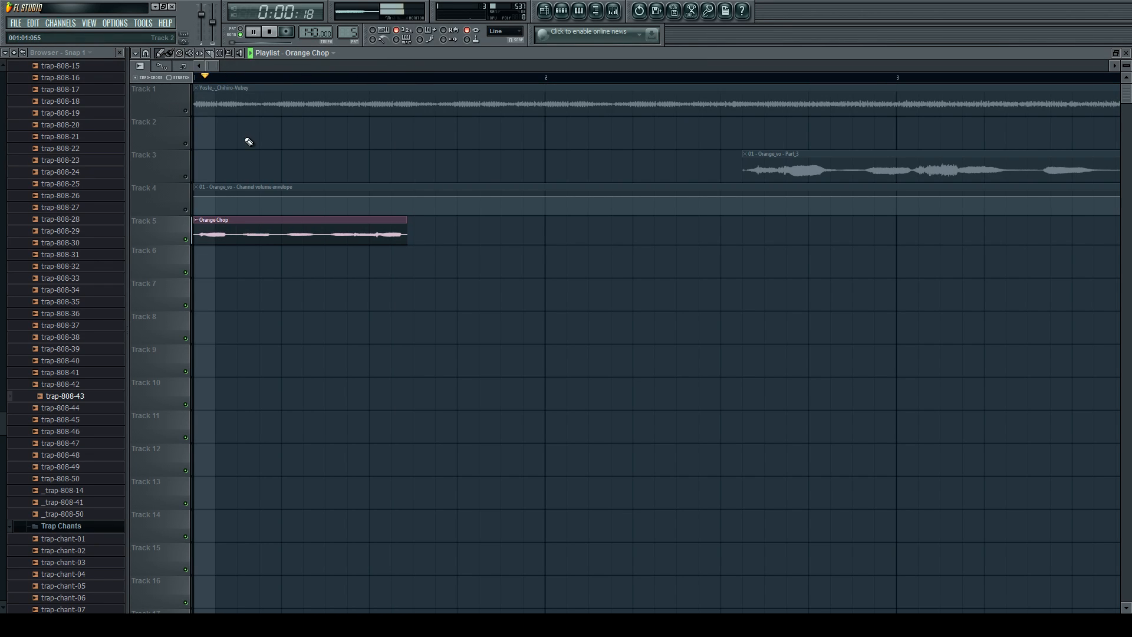
{"action": "key", "text": "space"}
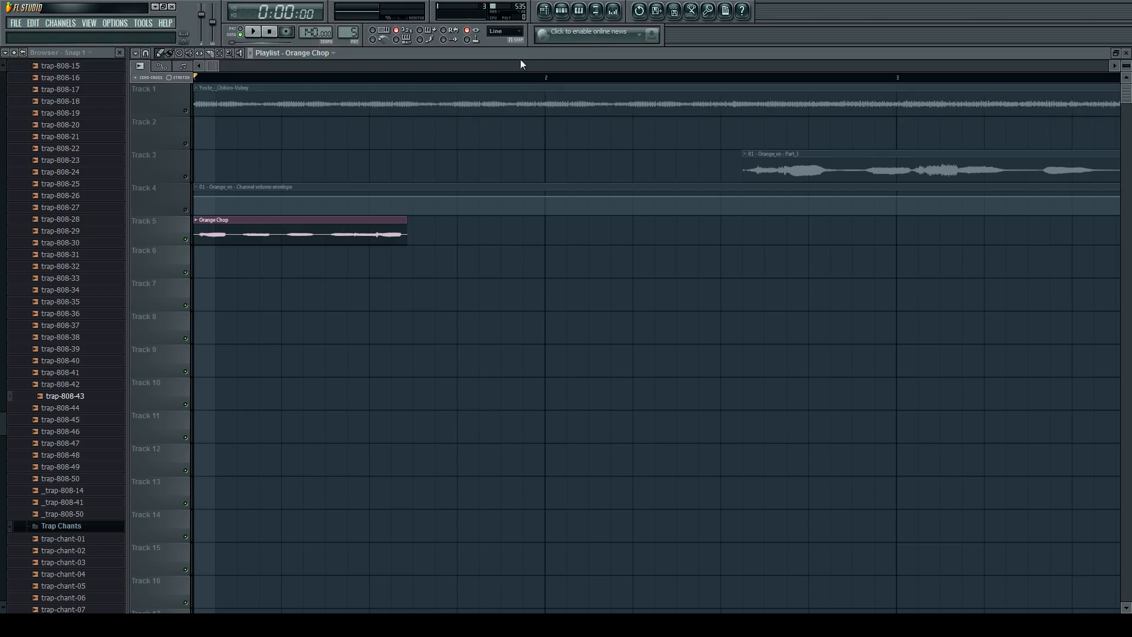
Open the Orange Chop clip's channel settings and load Newtone in the first effect slot of mixer Insert 3.
{"action": "left_click", "coordinate": [613, 12]}
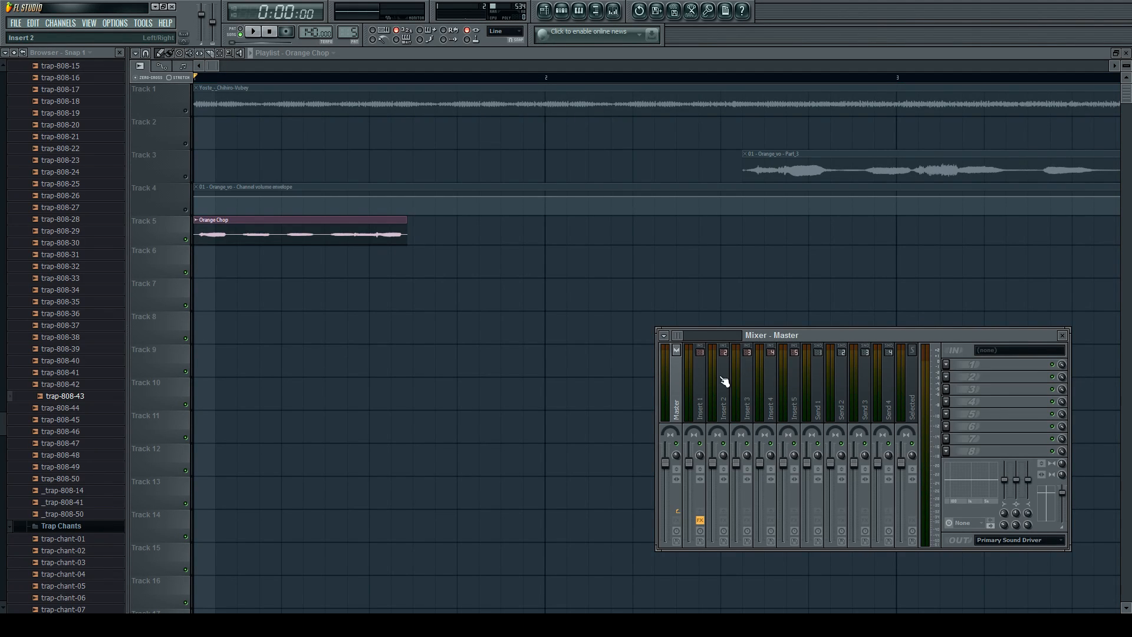
{"action": "double_click", "coordinate": [328, 232]}
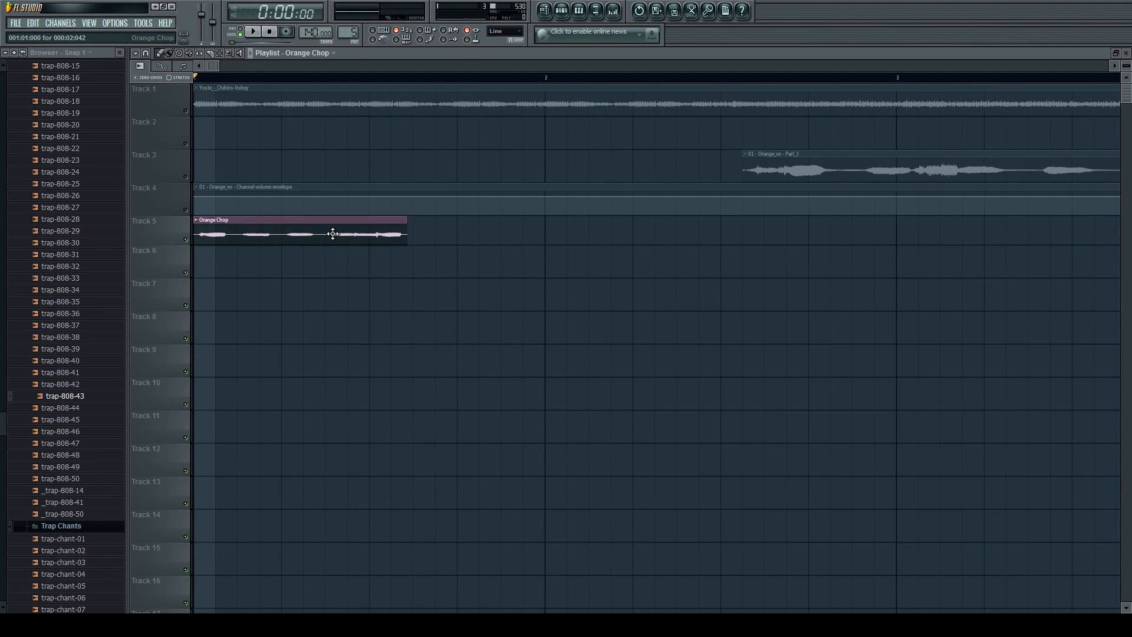
{"action": "left_click", "coordinate": [615, 11]}
{"action": "left_click", "coordinate": [753, 407]}
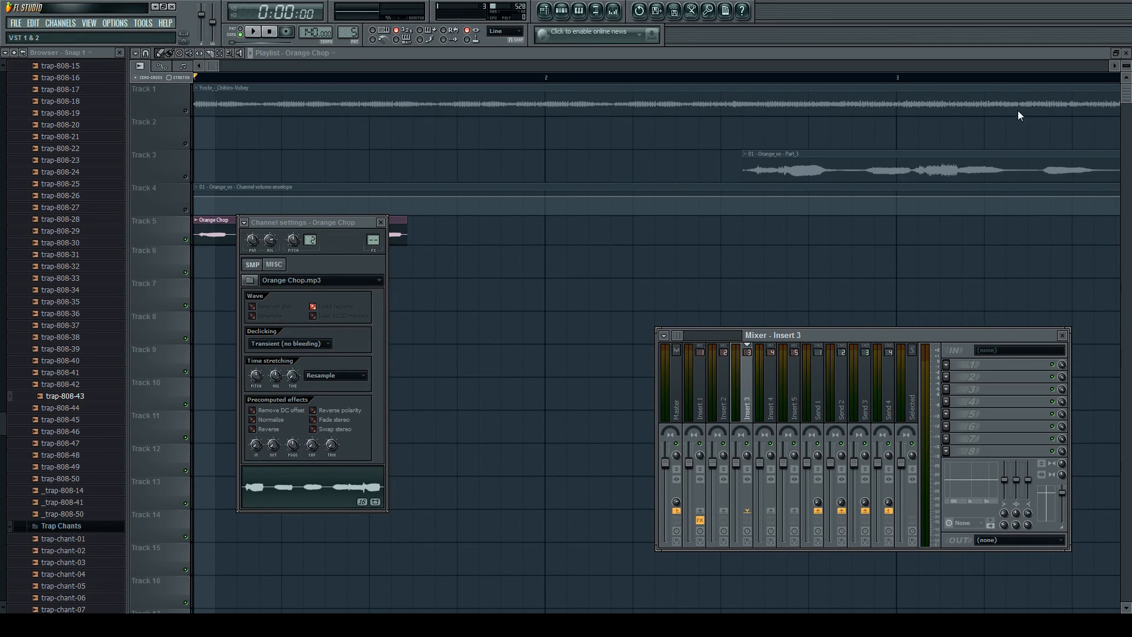
{"action": "left_click", "coordinate": [1078, 36]}
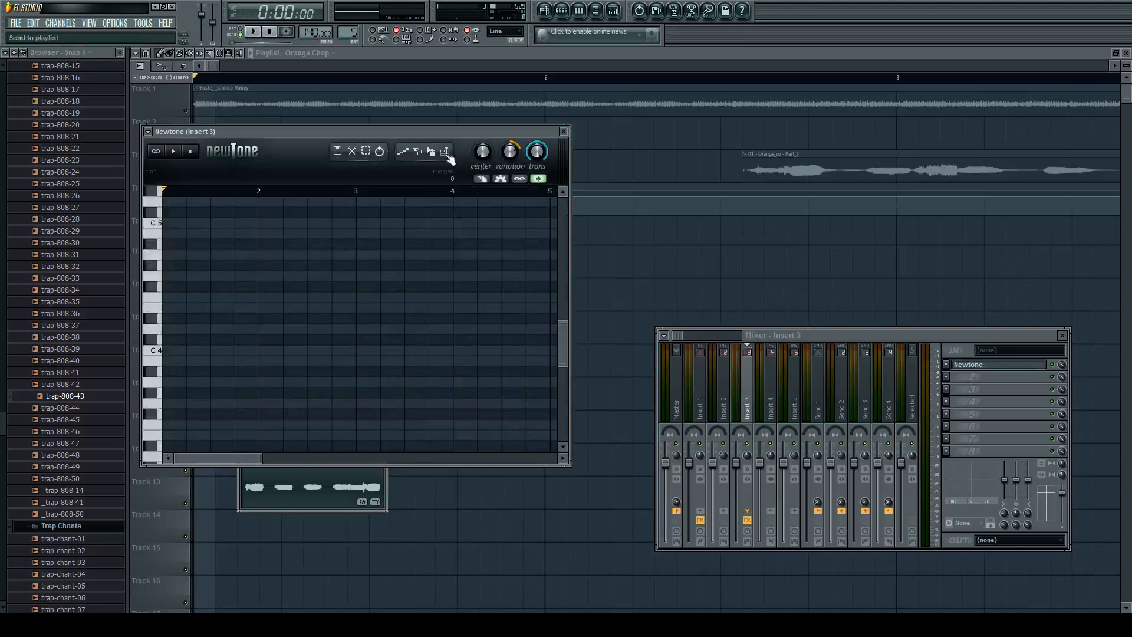
Load the Orange Chop sample into Newtone and maximize the Newtone editor.
{"action": "left_click_drag", "start_coordinate": [415, 132], "coordinate": [716, 137]}
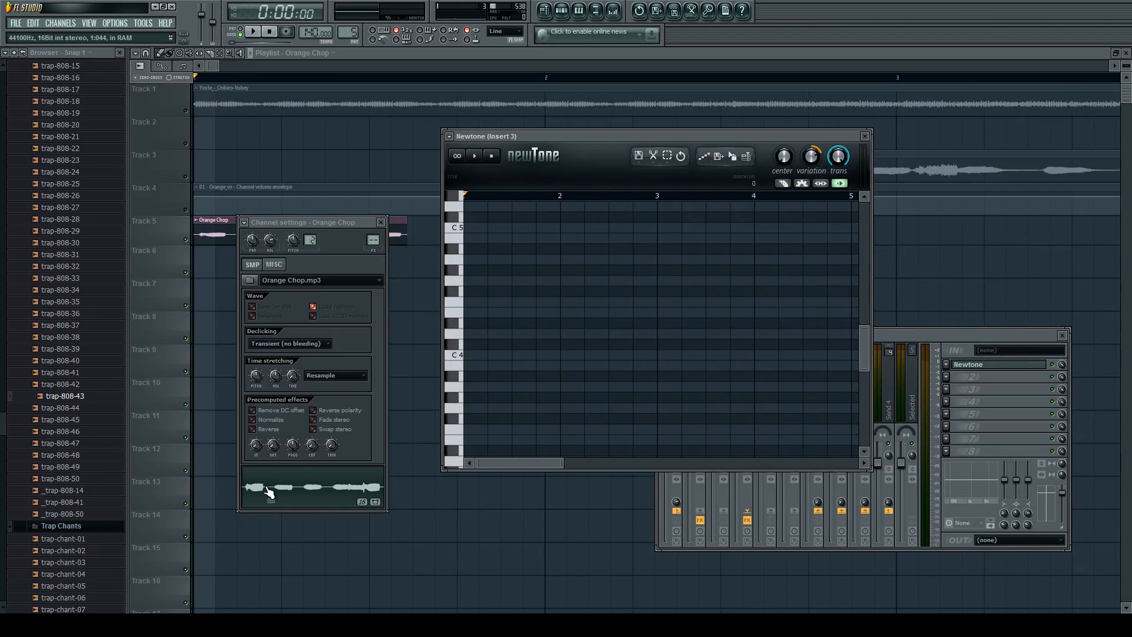
{"action": "left_click_drag", "start_coordinate": [267, 492], "coordinate": [487, 347]}
{"action": "double_click", "coordinate": [600, 141]}
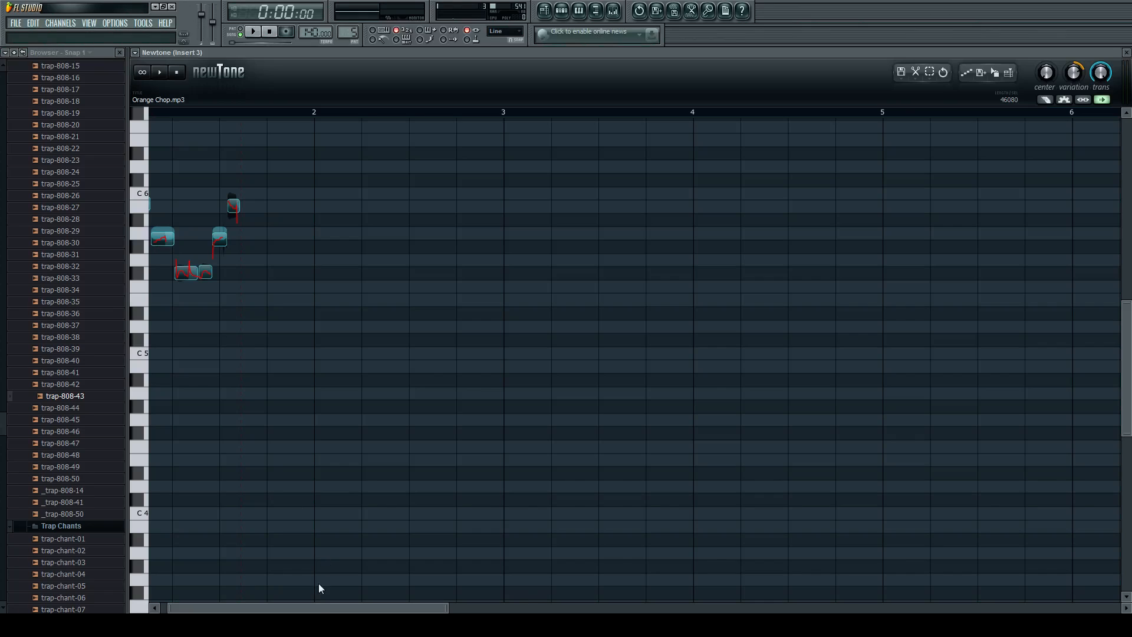
Play the Orange Chop sample in Newtone with its detected notes shown enlarged from the start.
{"action": "left_click_drag", "start_coordinate": [320, 606], "coordinate": [294, 604]}
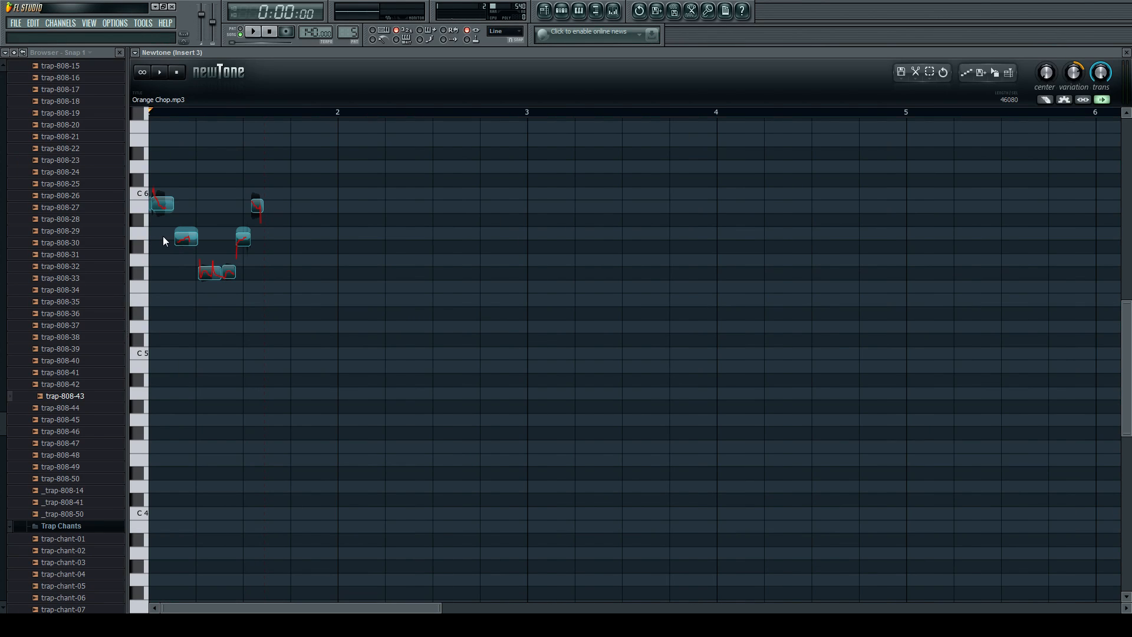
{"action": "scroll", "coordinate": [163, 236], "scroll_direction": "up", "scroll_amount": 4}
{"action": "left_click_drag", "start_coordinate": [205, 610], "coordinate": [130, 593]}
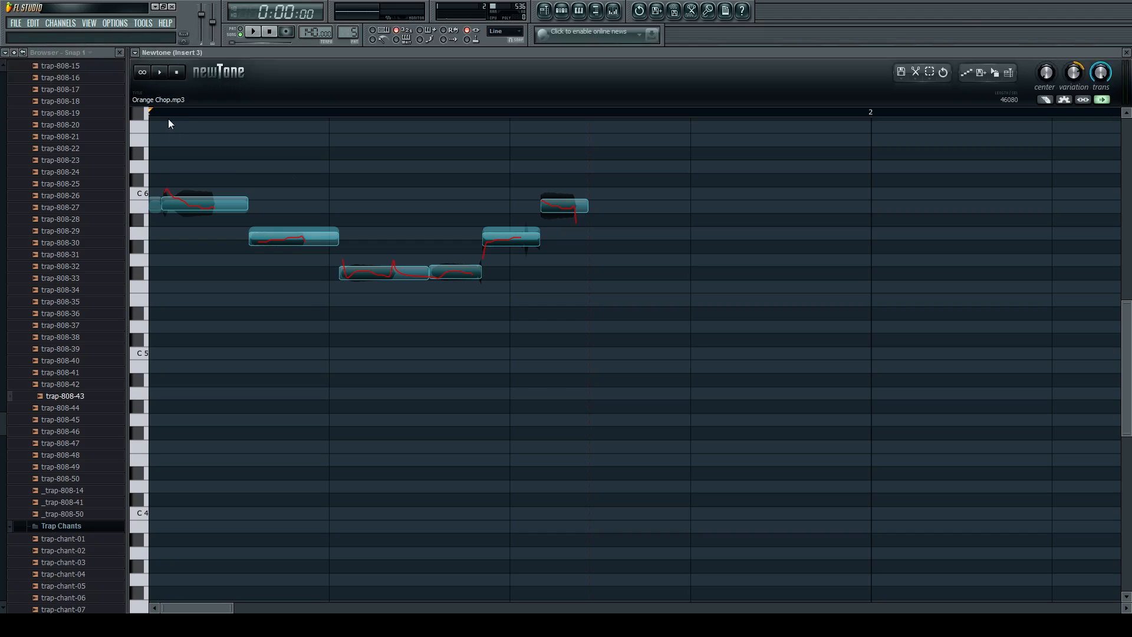
{"action": "left_click", "coordinate": [161, 72]}
{"action": "left_click", "coordinate": [165, 75]}
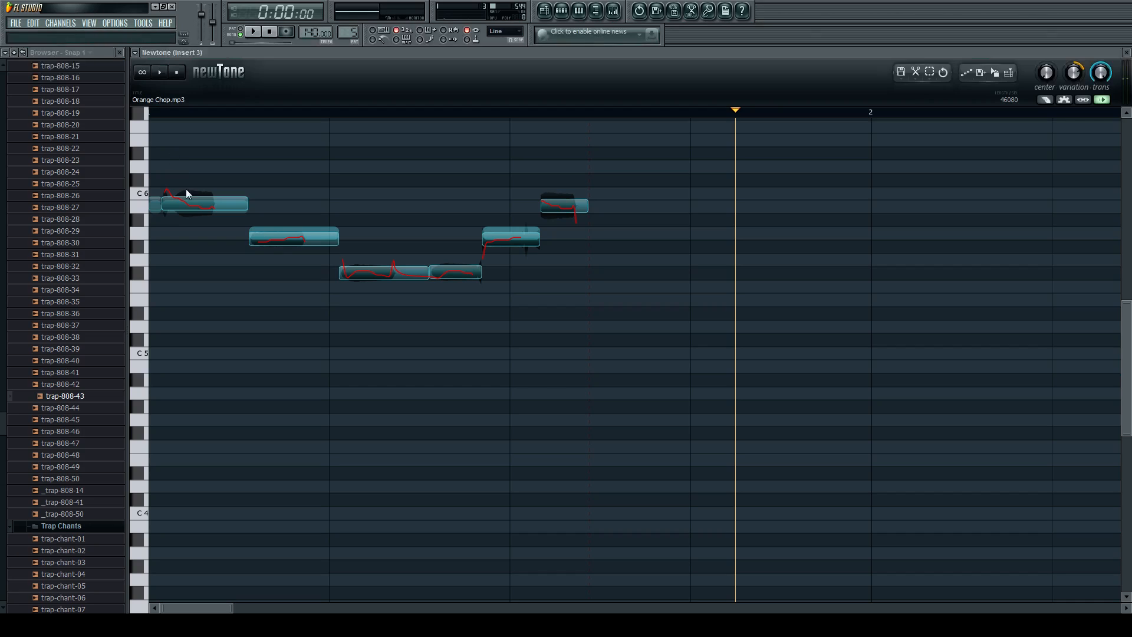
Try raising the first long note to C6 and lowering the third to D5, and play the sample.
{"action": "left_click_drag", "start_coordinate": [193, 203], "coordinate": [193, 193]}
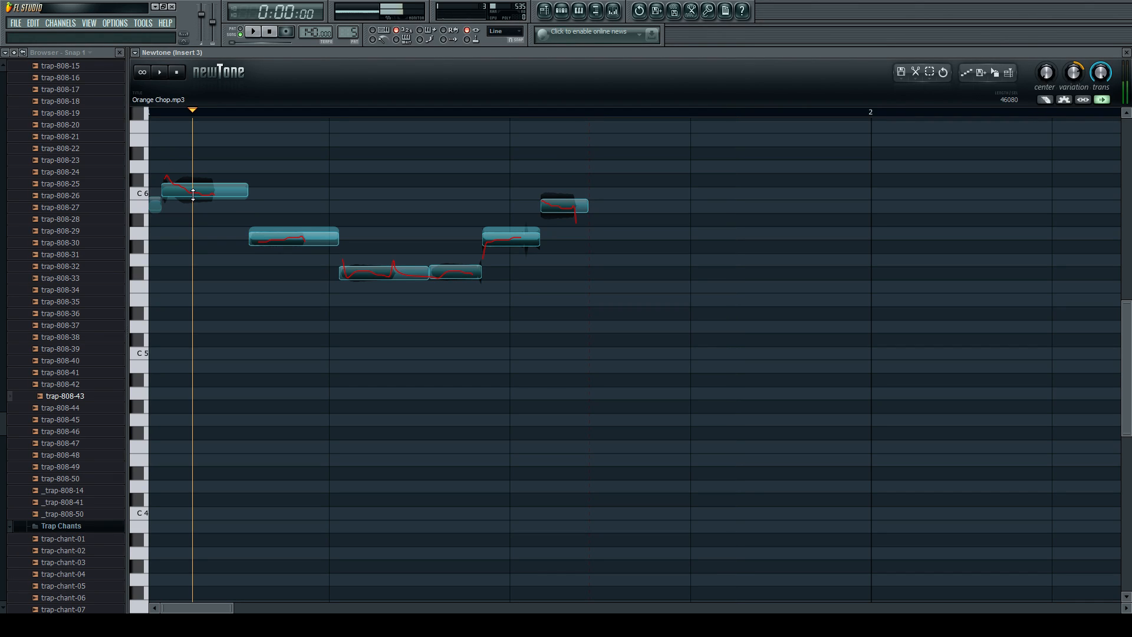
{"action": "left_click", "coordinate": [159, 164]}
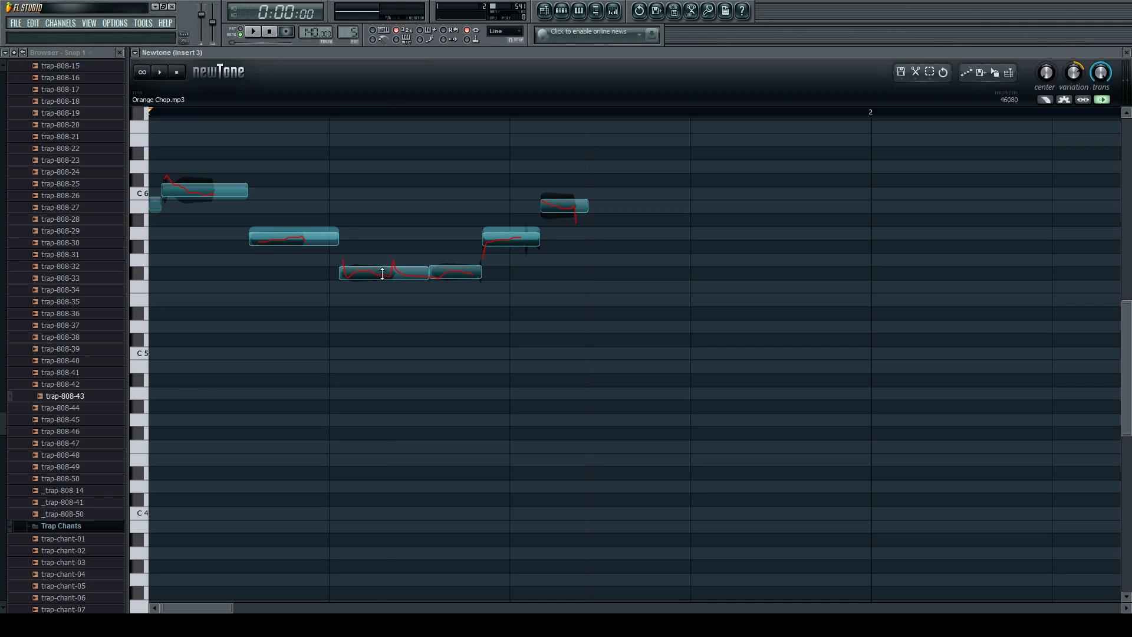
{"action": "left_click_drag", "start_coordinate": [379, 273], "coordinate": [380, 323]}
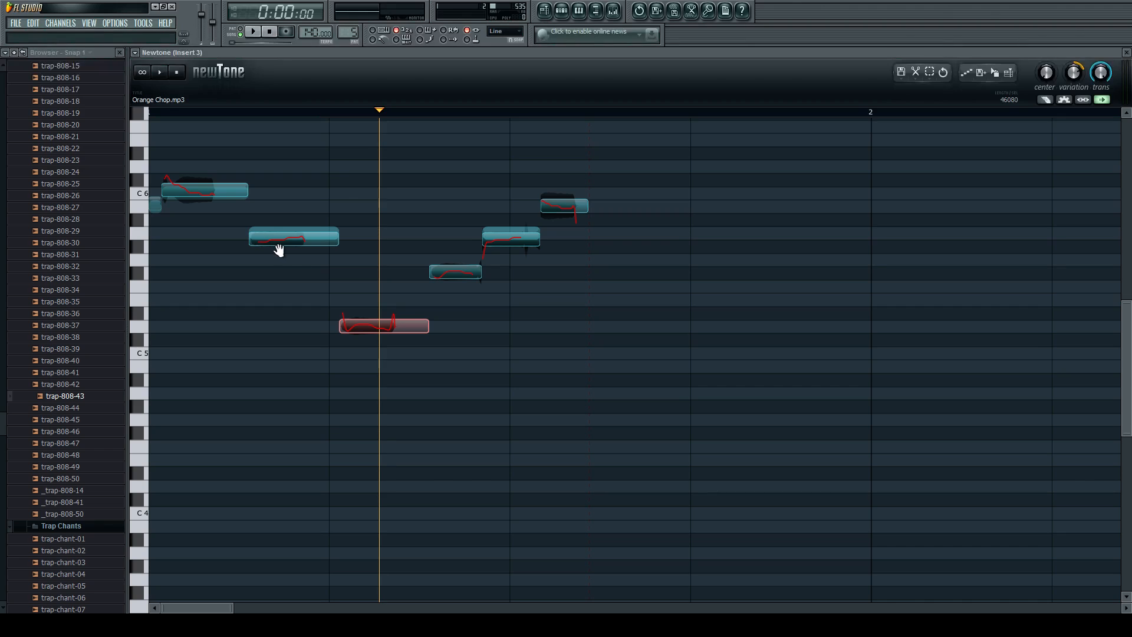
{"action": "scroll", "coordinate": [212, 204], "scroll_direction": "up", "scroll_amount": 2}
{"action": "scroll", "coordinate": [189, 189], "scroll_direction": "down", "scroll_amount": 2}
{"action": "left_click", "coordinate": [155, 161]}
{"action": "key", "text": "space"}
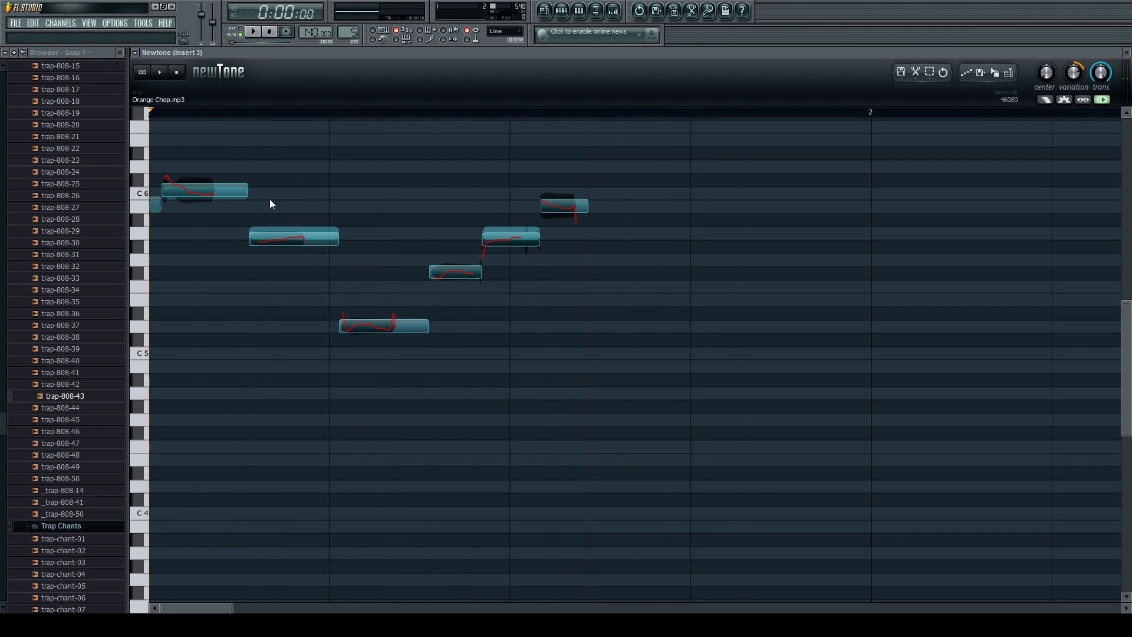
Try lowering the fifth note to about D5, play the sample, and undo the change.
{"action": "left_click_drag", "start_coordinate": [511, 238], "coordinate": [511, 332]}
{"action": "key", "text": "space"}
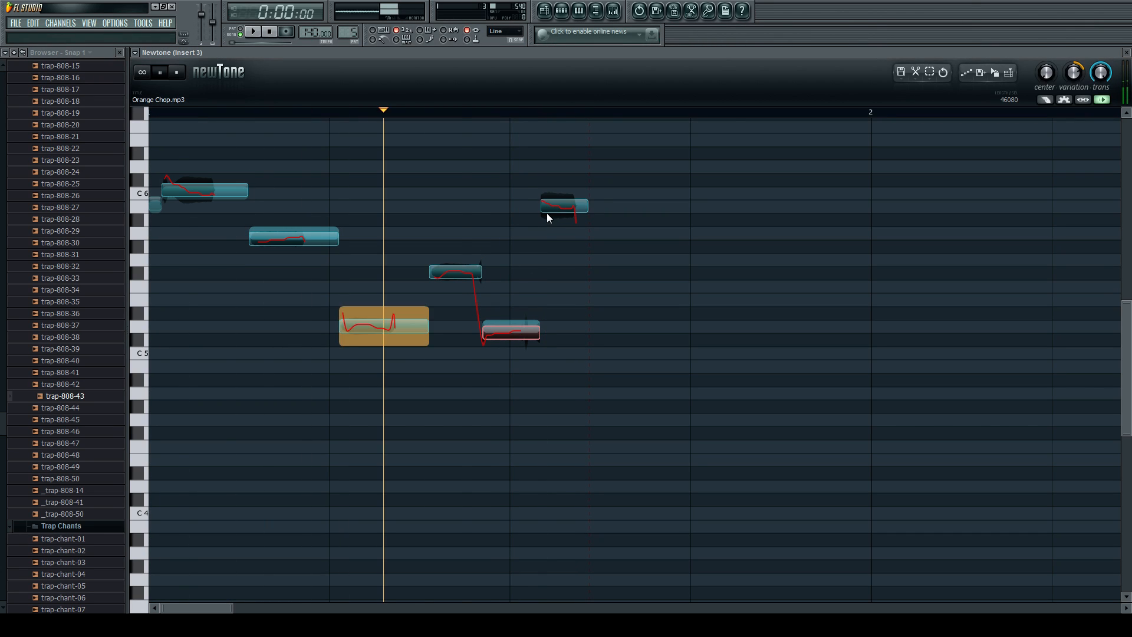
{"action": "key", "text": "ctrl+z"}
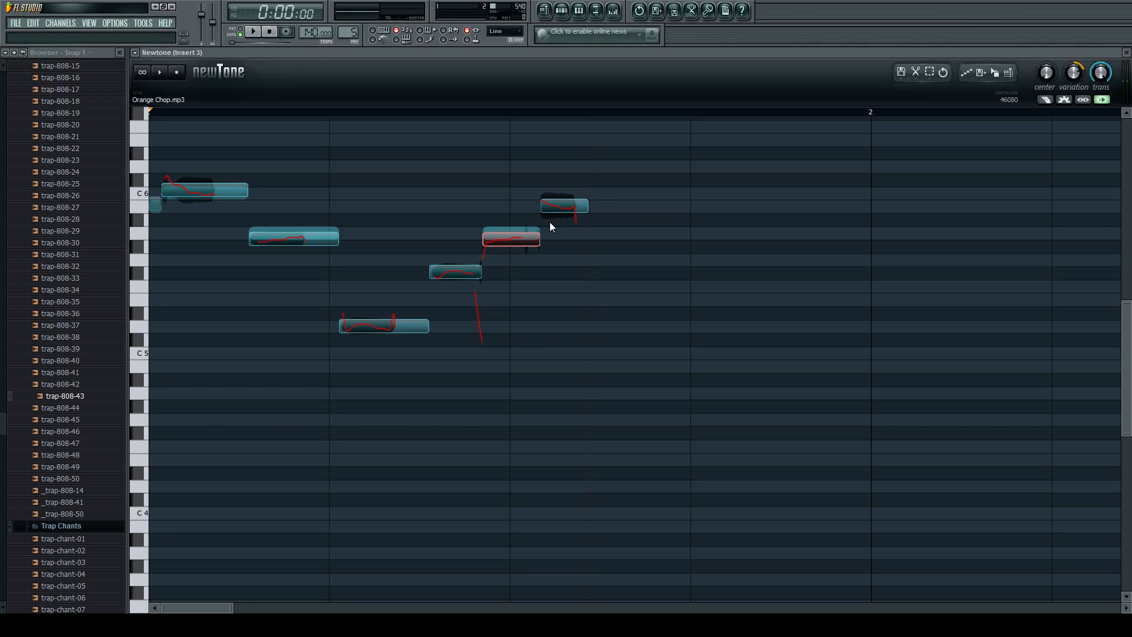
{"action": "key", "text": "space"}
Move the first long note back to B5, try the third note at B5, and play the sample.
{"action": "left_click_drag", "start_coordinate": [213, 190], "coordinate": [212, 203]}
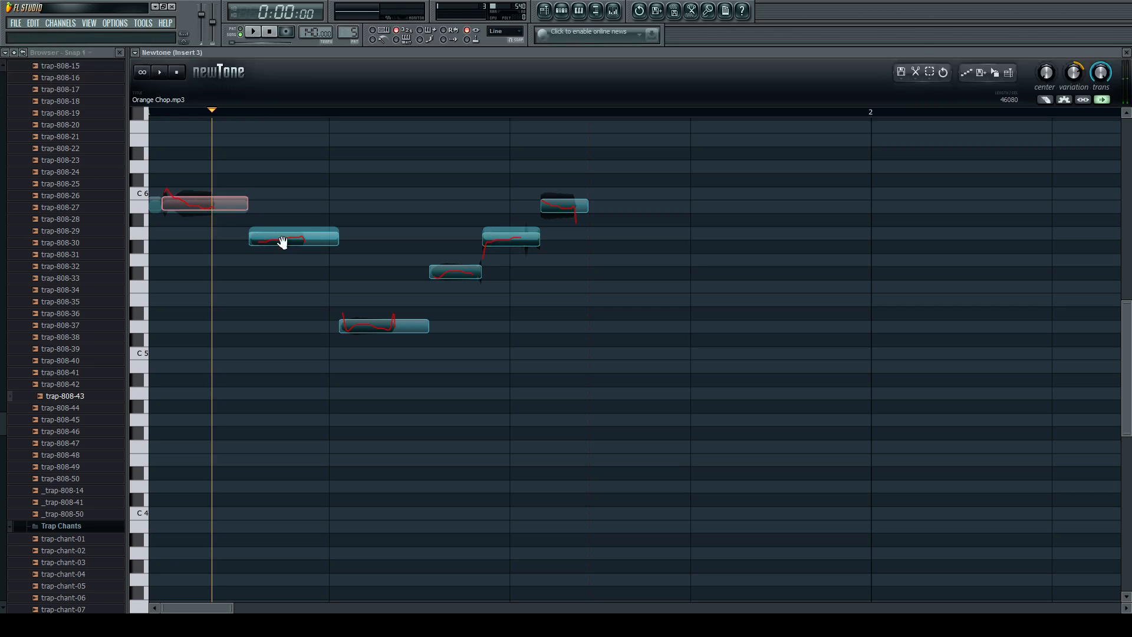
{"action": "key", "text": "space"}
{"action": "key", "text": "space"}
{"action": "left_click_drag", "start_coordinate": [374, 328], "coordinate": [374, 207]}
{"action": "key", "text": "space"}
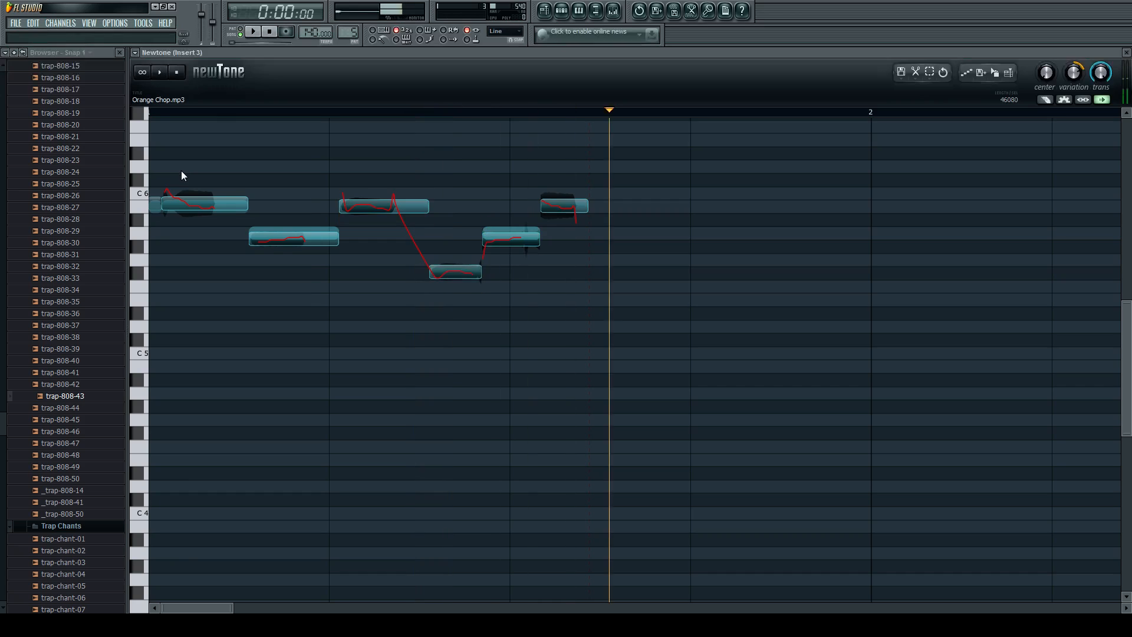
{"action": "key", "text": "space"}
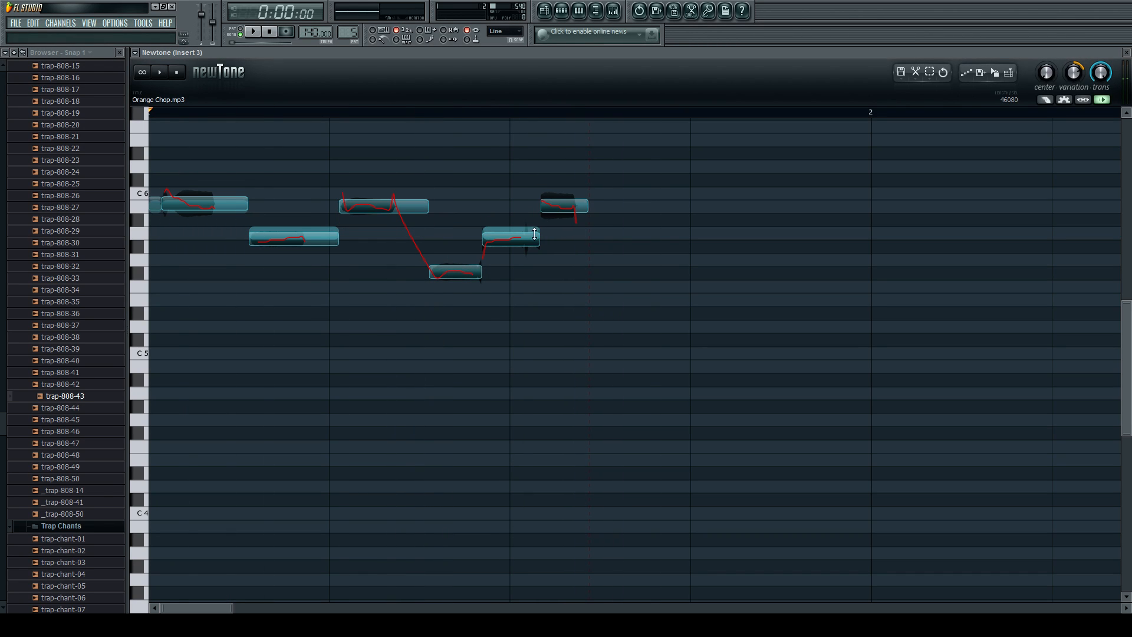
Raise the fifth note to C6, lower the last note to G5, and play the sample.
{"action": "left_click_drag", "start_coordinate": [513, 235], "coordinate": [553, 263]}
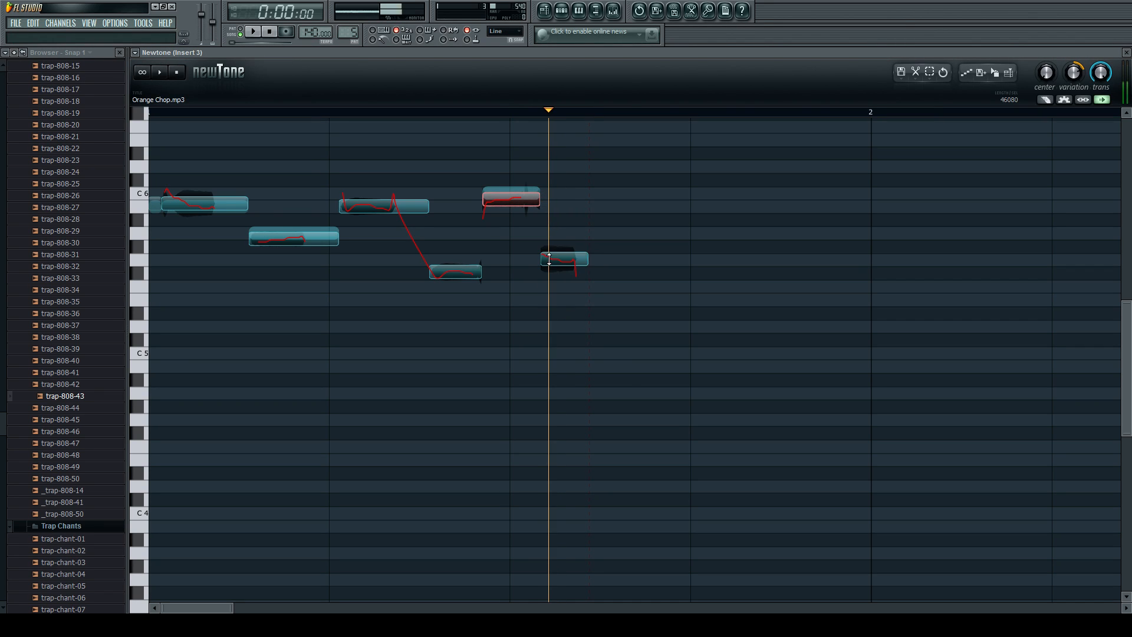
{"action": "key", "text": "space"}
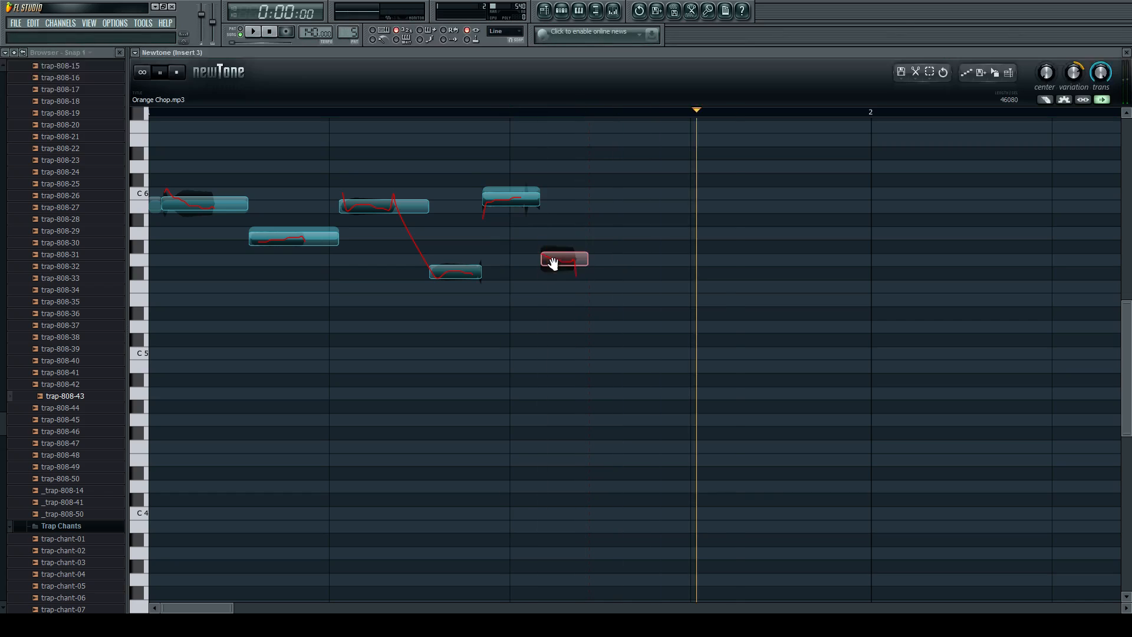
{"action": "left_click_drag", "start_coordinate": [558, 262], "coordinate": [559, 262]}
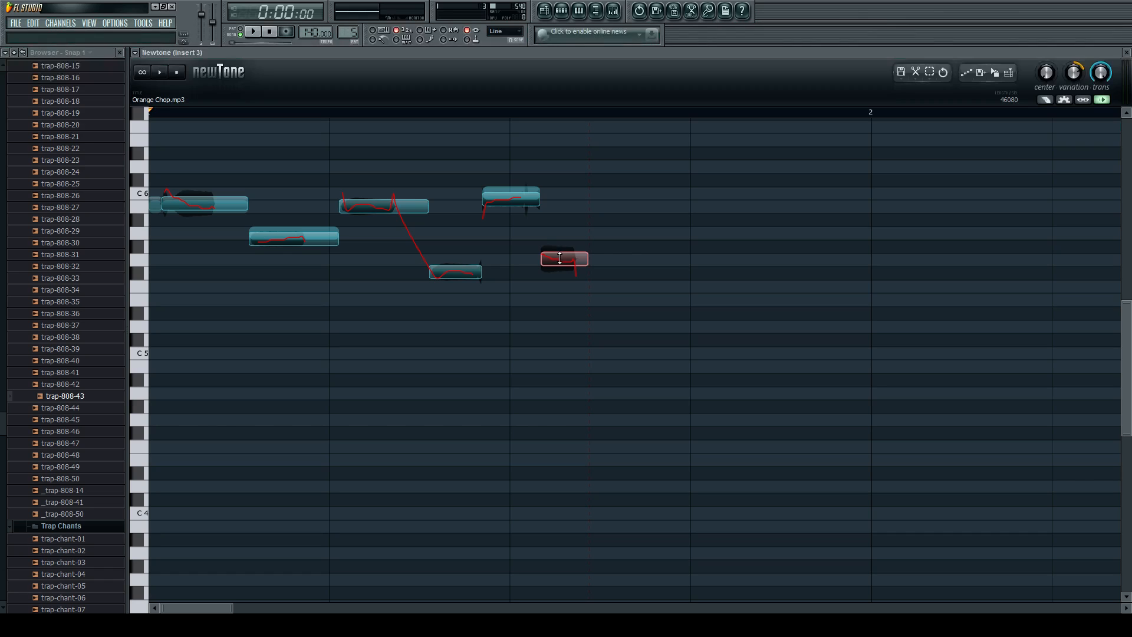
Set the third note to F5 and the fourth note to A5, and play the sample from the start.
{"action": "left_click_drag", "start_coordinate": [368, 206], "coordinate": [394, 292]}
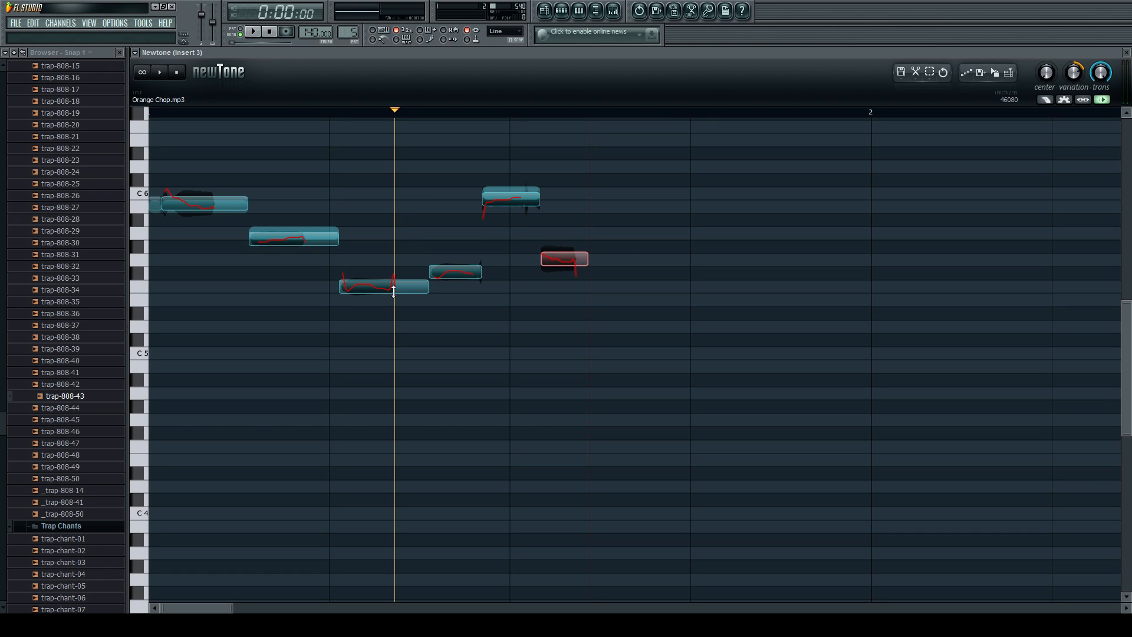
{"action": "left_click", "coordinate": [404, 288]}
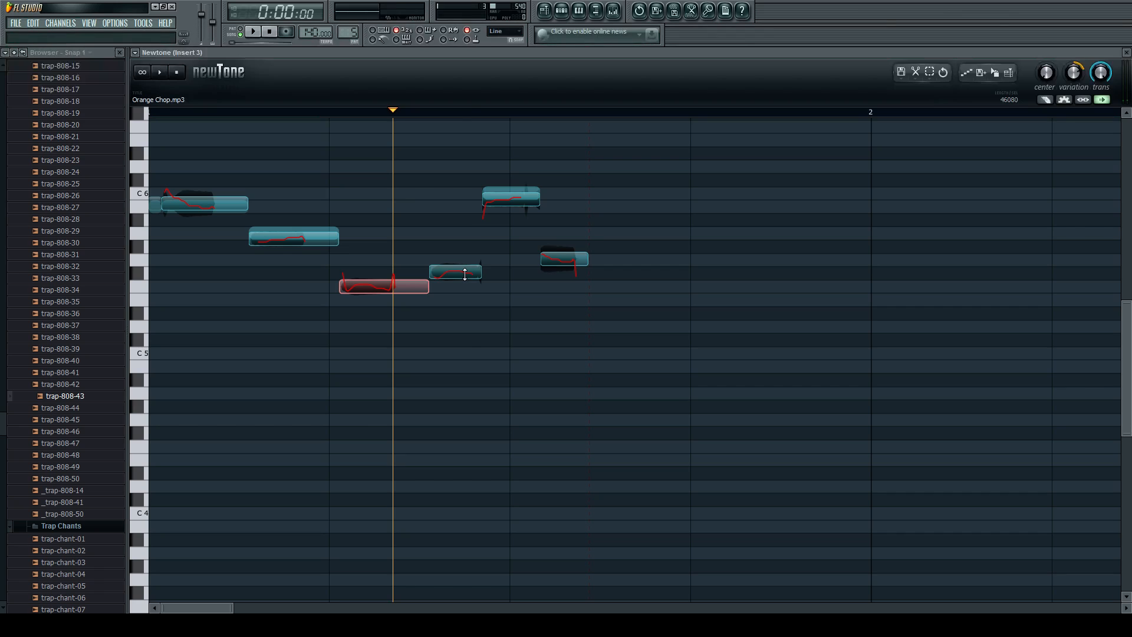
{"action": "left_click_drag", "start_coordinate": [465, 275], "coordinate": [465, 234]}
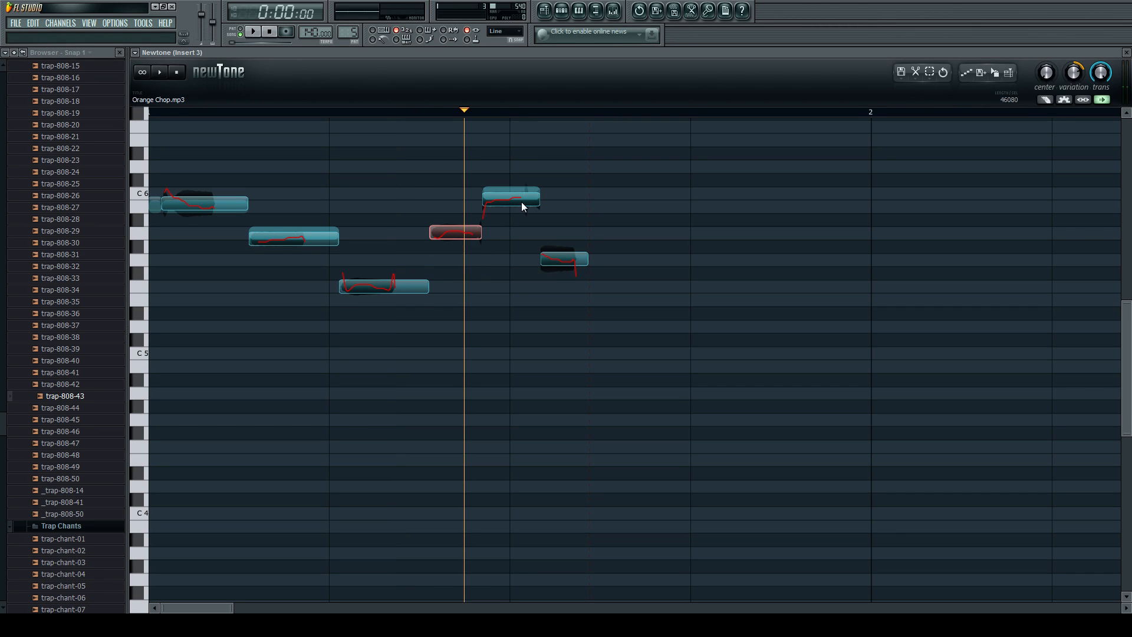
{"action": "left_click", "coordinate": [160, 162]}
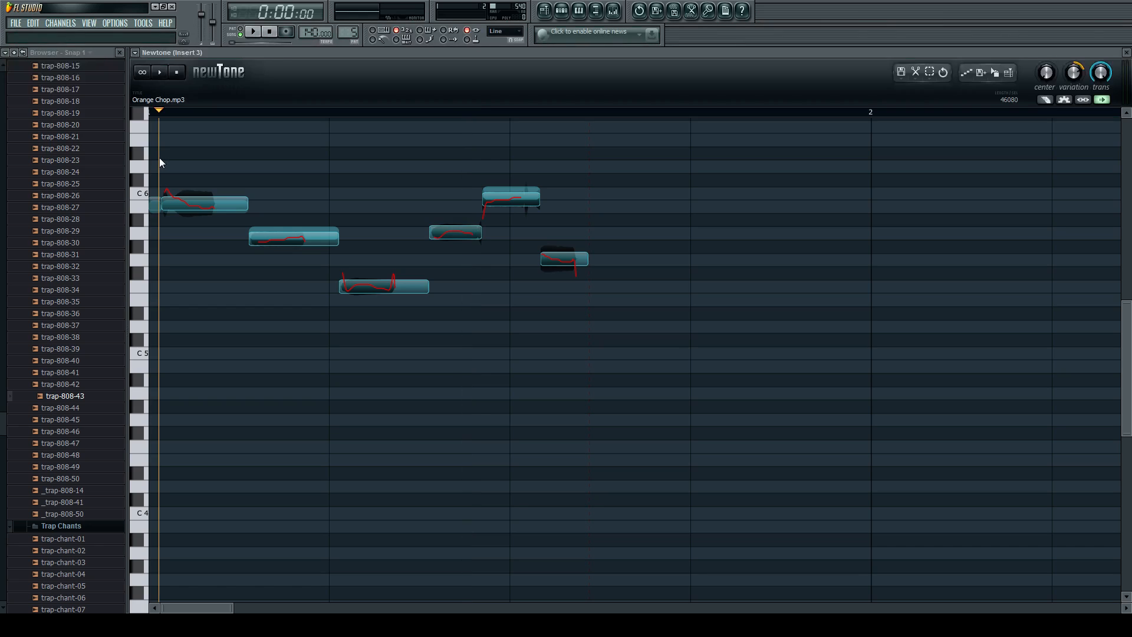
{"action": "key", "text": "space"}
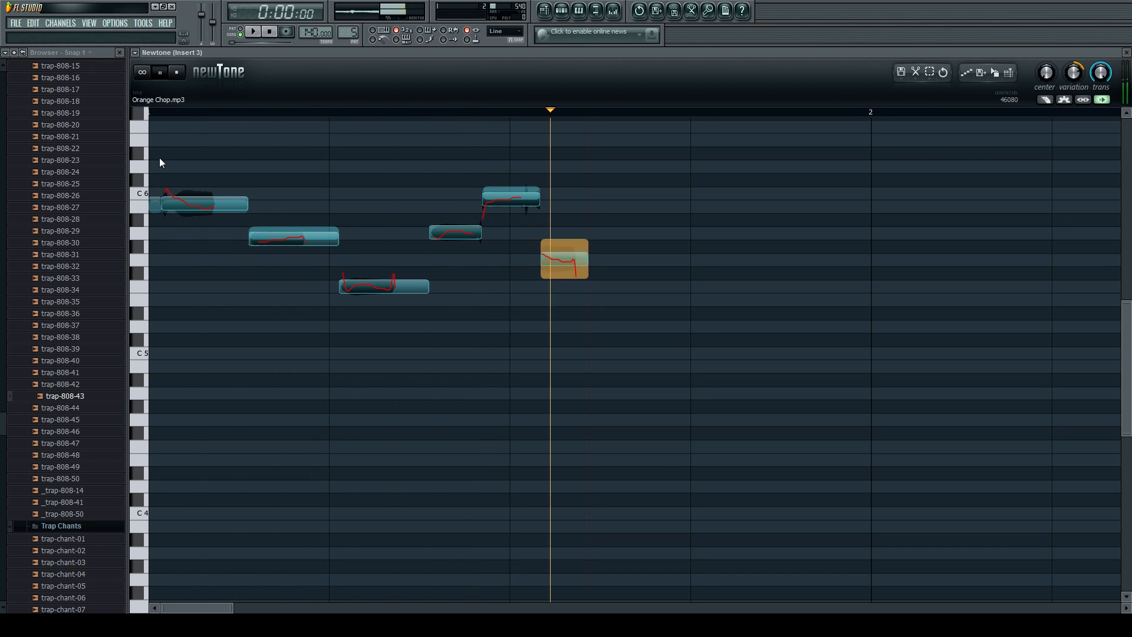
Raise the last note to A5 and play the edited vocal chop again.
{"action": "key", "text": "space"}
{"action": "left_click_drag", "start_coordinate": [561, 263], "coordinate": [561, 238]}
{"action": "key", "text": "space"}
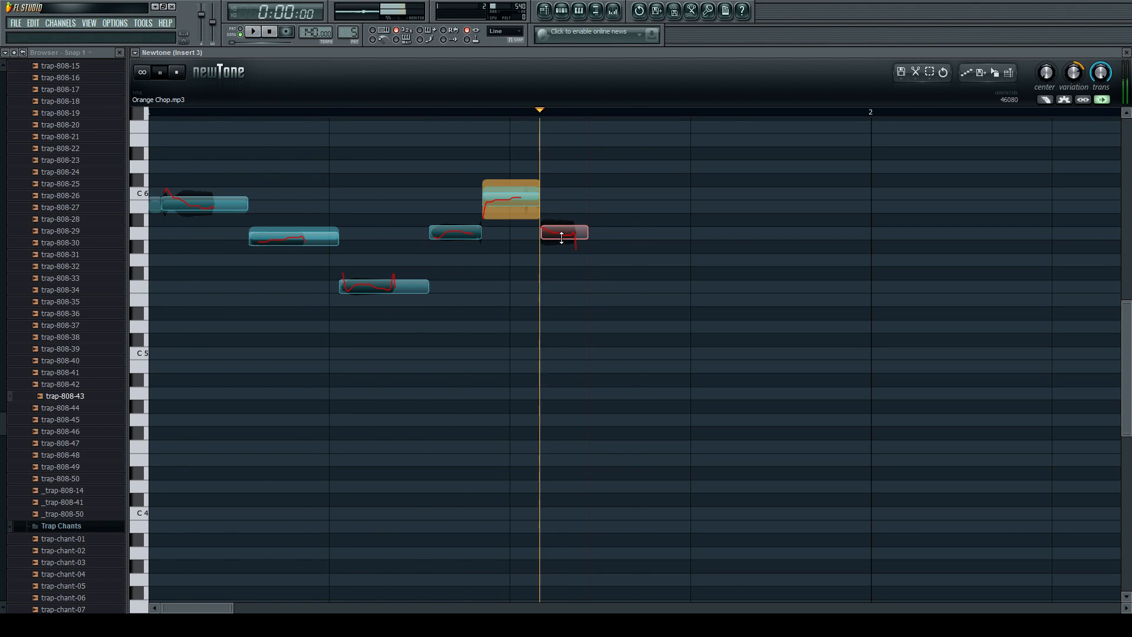
{"action": "key", "text": "space"}
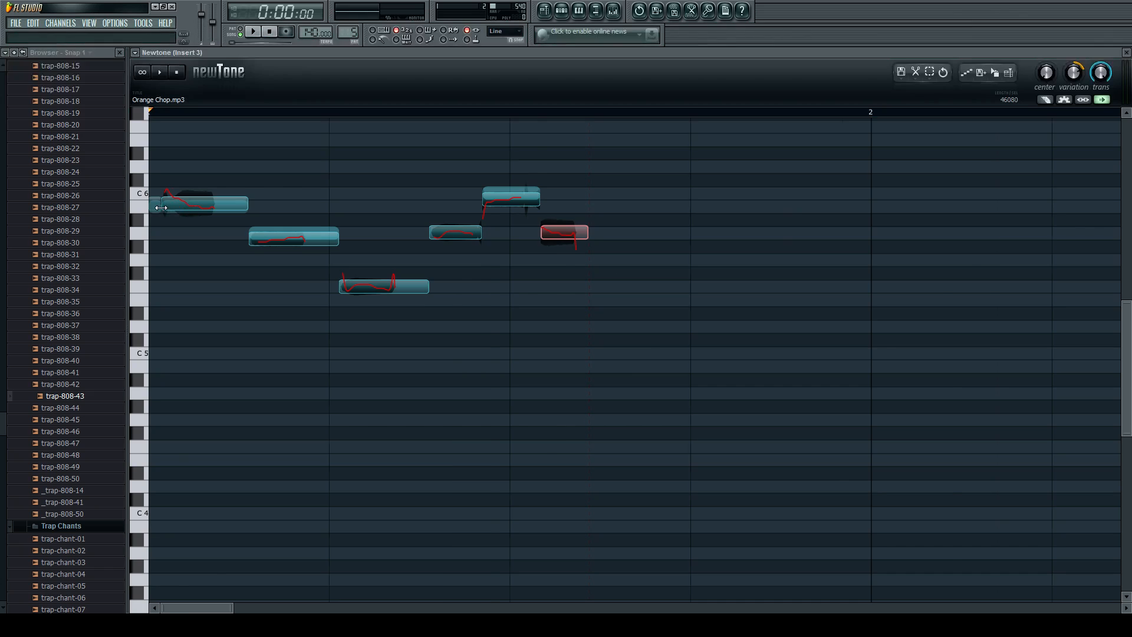
{"action": "scroll", "coordinate": [177, 208], "scroll_direction": "up", "scroll_amount": 3}
{"action": "scroll", "coordinate": [259, 215], "scroll_direction": "up", "scroll_amount": 1}
{"action": "scroll", "coordinate": [182, 207], "scroll_direction": "down", "scroll_amount": 1}
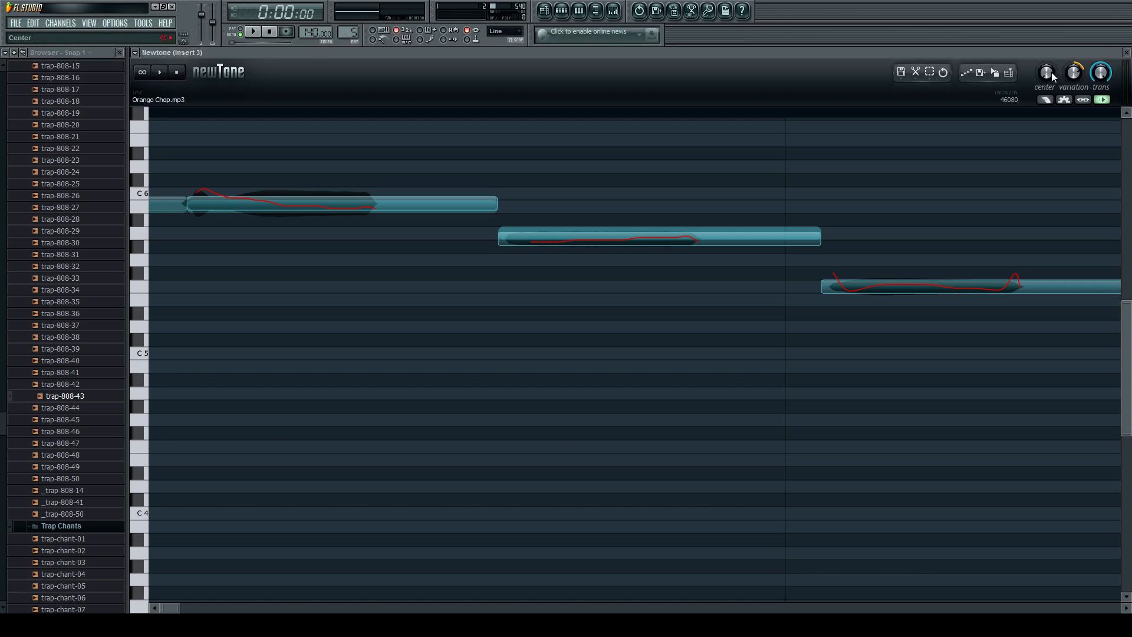
Apply full center pitch correction to all notes of the vocal chop and play the sample.
{"action": "left_click_drag", "start_coordinate": [1050, 72], "coordinate": [1050, 12]}
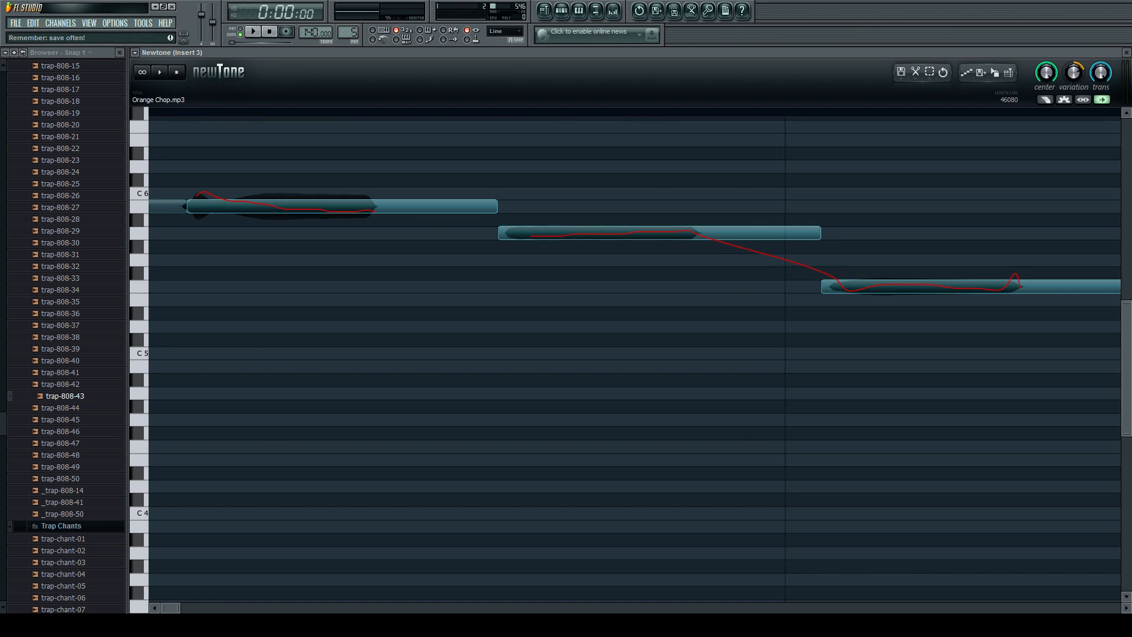
{"action": "scroll", "coordinate": [739, 222], "scroll_direction": "down", "scroll_amount": 3}
{"action": "key", "text": "space"}
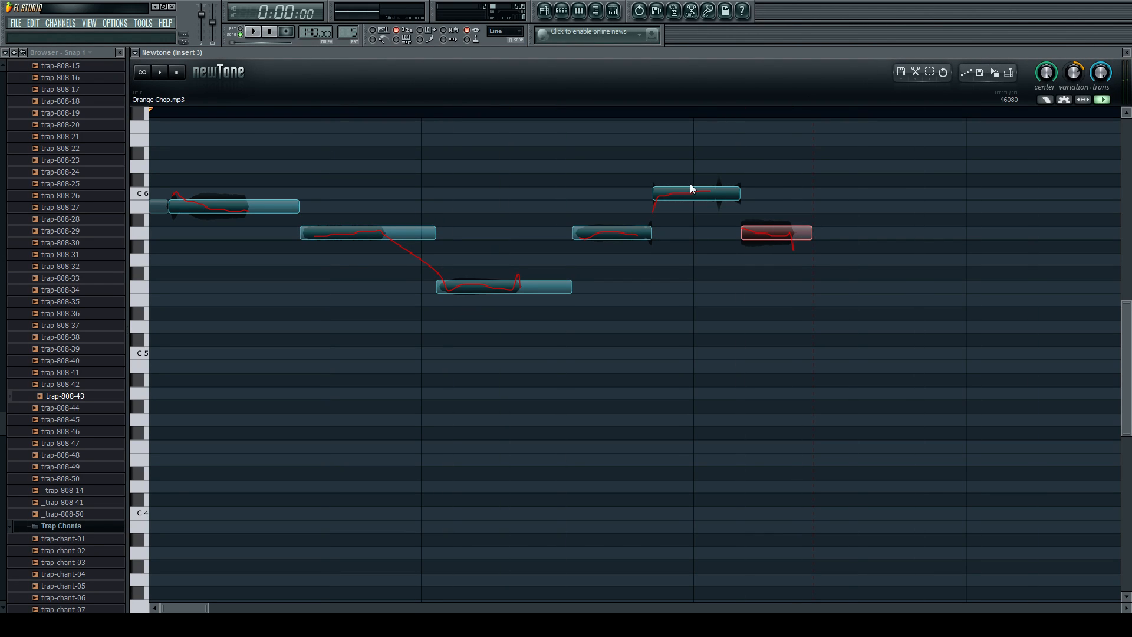
Lower the fifth note to A5, play the sample, and raise the third note to A5.
{"action": "left_click_drag", "start_coordinate": [692, 194], "coordinate": [694, 233]}
{"action": "key", "text": "space"}
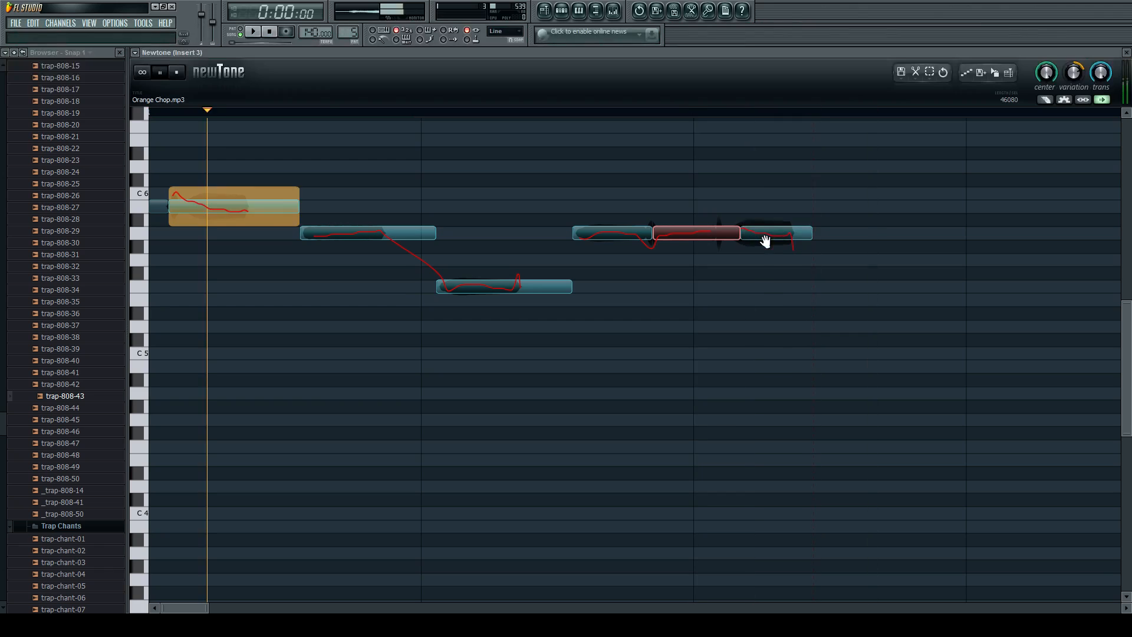
{"action": "left_click_drag", "start_coordinate": [526, 286], "coordinate": [523, 233]}
Try the first long note at A5, play the sample, and move the note back to B5.
{"action": "left_click_drag", "start_coordinate": [217, 210], "coordinate": [218, 236]}
{"action": "key", "text": "space"}
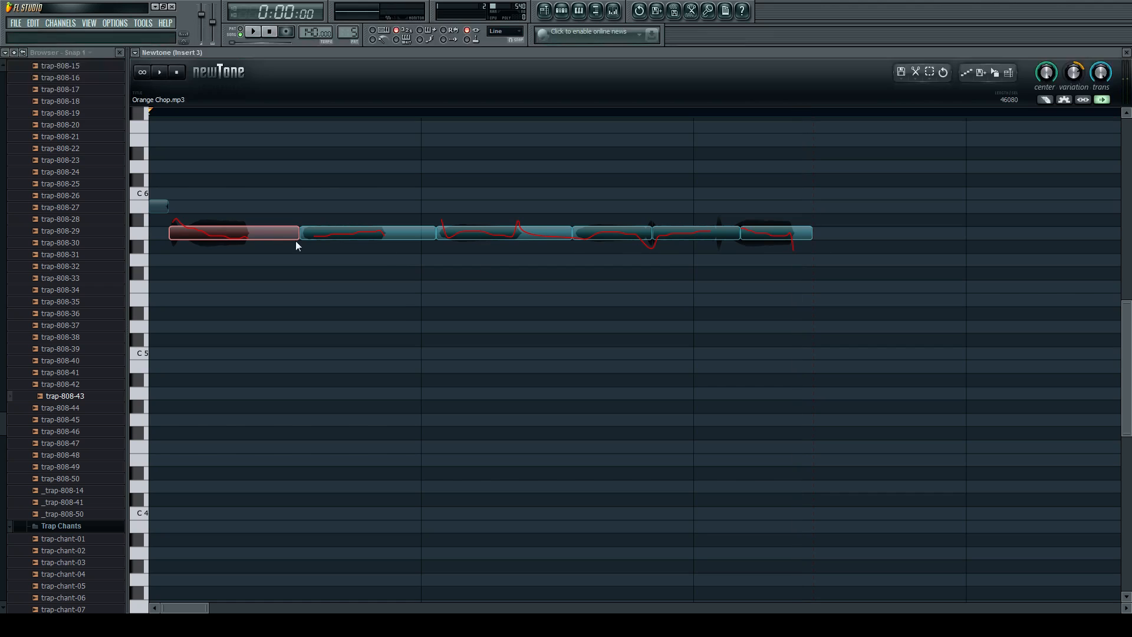
{"action": "left_click_drag", "start_coordinate": [253, 233], "coordinate": [253, 206]}
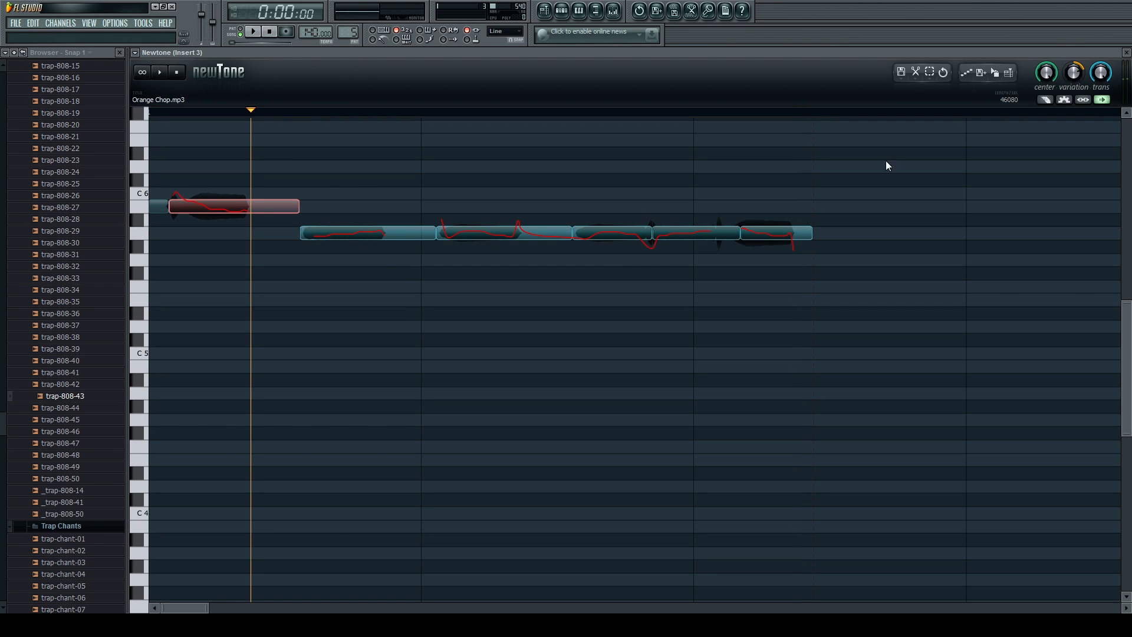
Slice the second note at the end of its audible part and delete the silent remainder.
{"action": "left_click", "coordinate": [1045, 99]}
{"action": "left_click", "coordinate": [391, 235]}
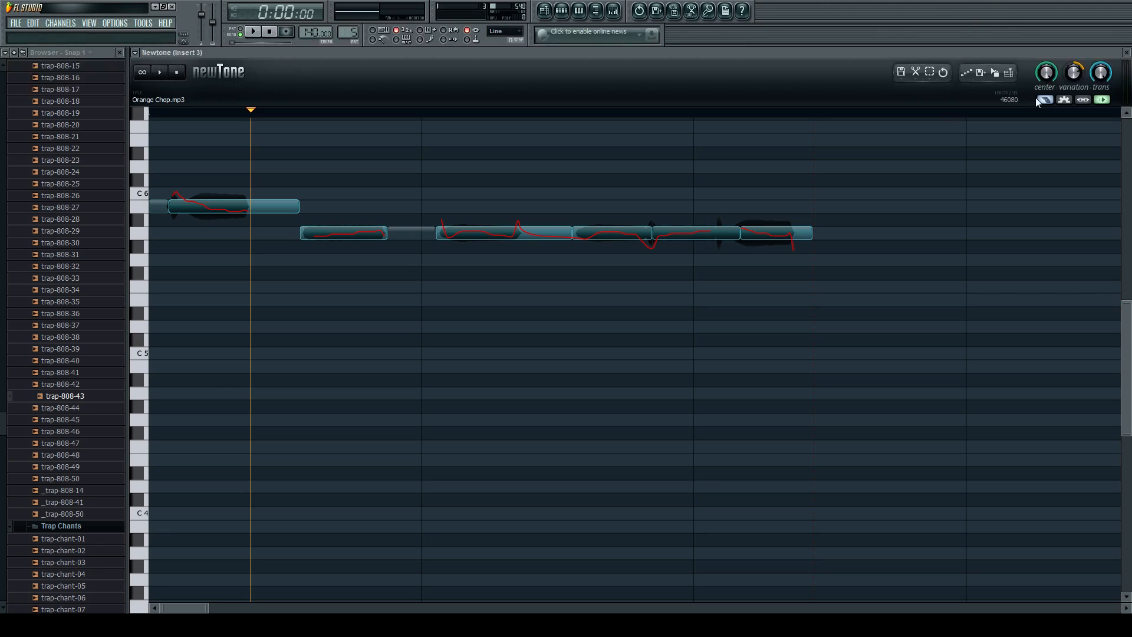
{"action": "left_click", "coordinate": [413, 235]}
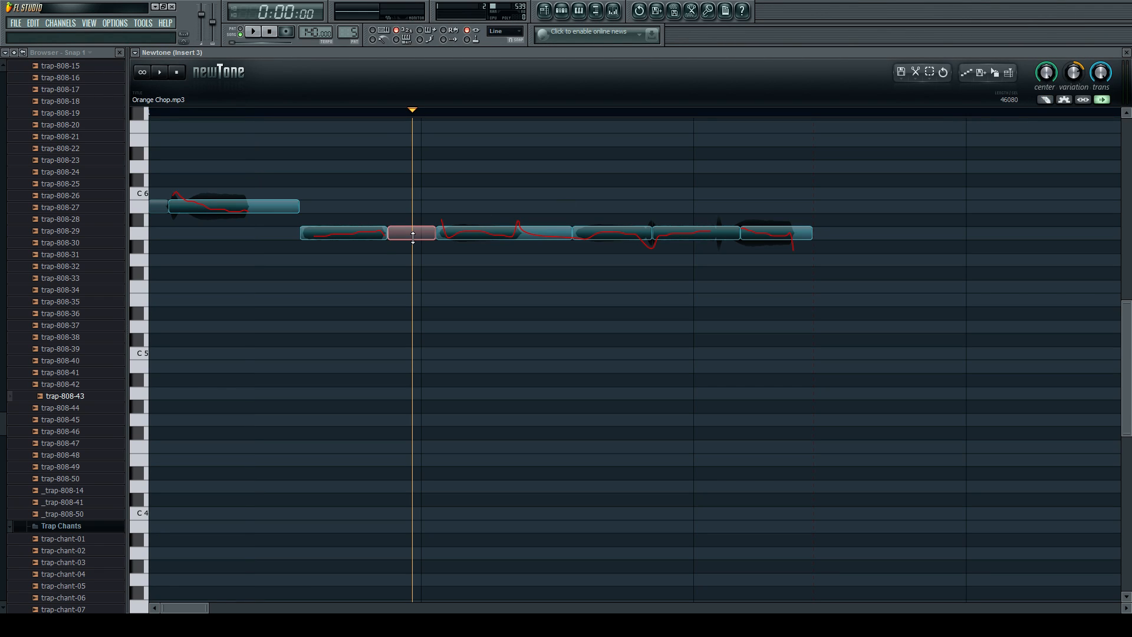
{"action": "key", "text": "Delete"}
{"action": "left_click", "coordinate": [356, 233]}
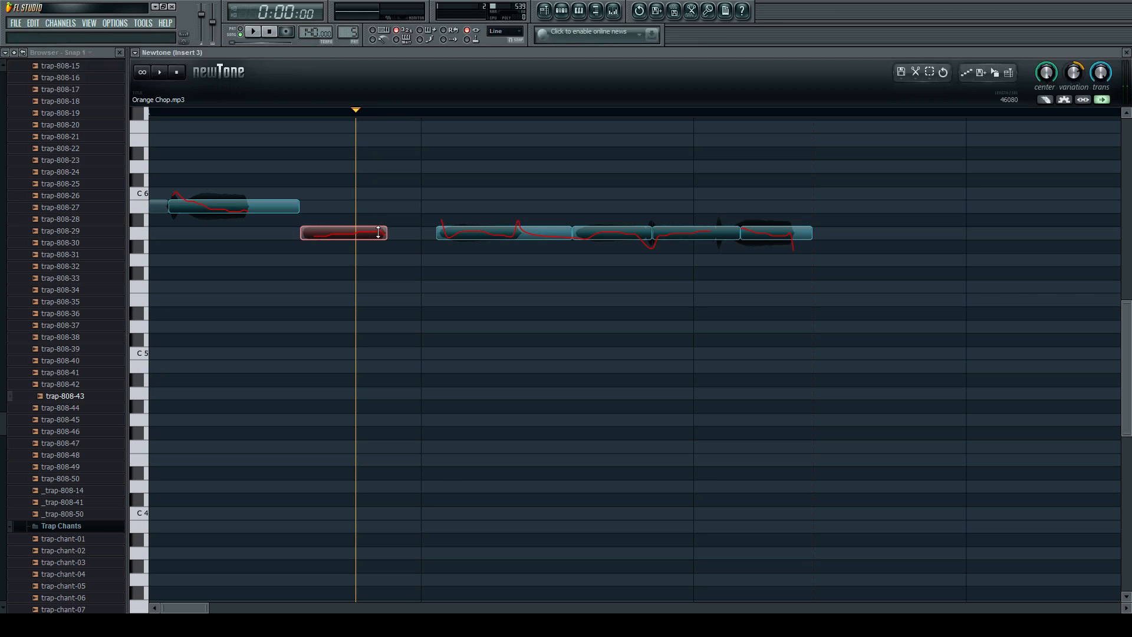
{"action": "left_click_drag", "start_coordinate": [388, 233], "coordinate": [473, 240]}
{"action": "key", "text": "ctrl+z"}
{"action": "key", "text": "ctrl+z"}
{"action": "key", "text": "ctrl+z"}
Stretch the end of the second note almost up to the third note and play the sample from the start.
{"action": "scroll", "coordinate": [407, 245], "scroll_direction": "up", "scroll_amount": 4}
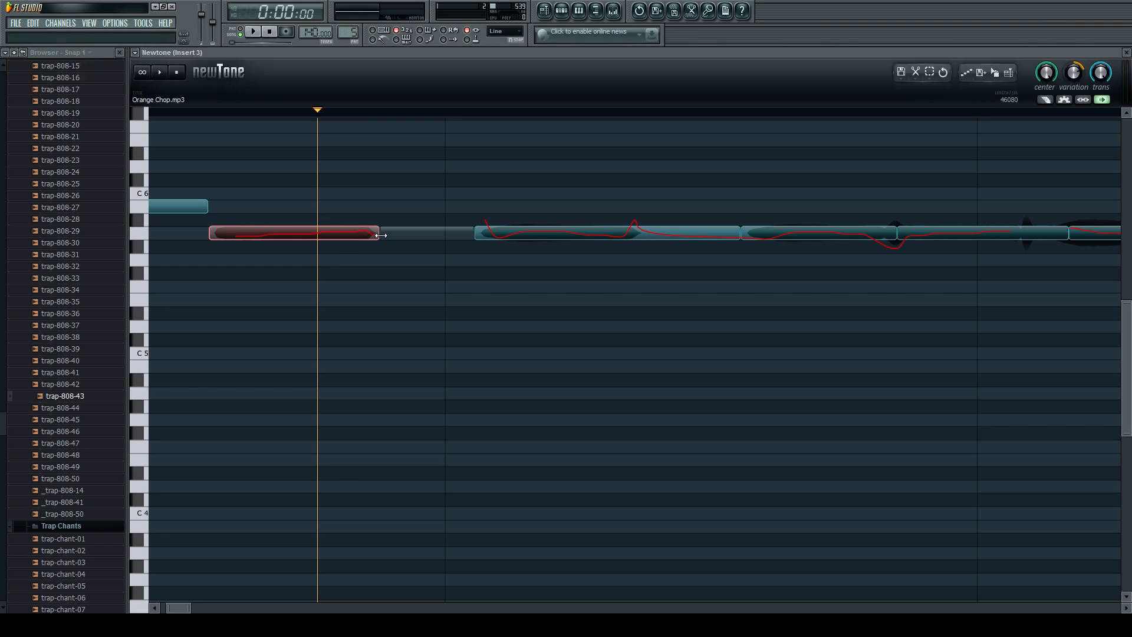
{"action": "left_click_drag", "start_coordinate": [383, 235], "coordinate": [461, 236]}
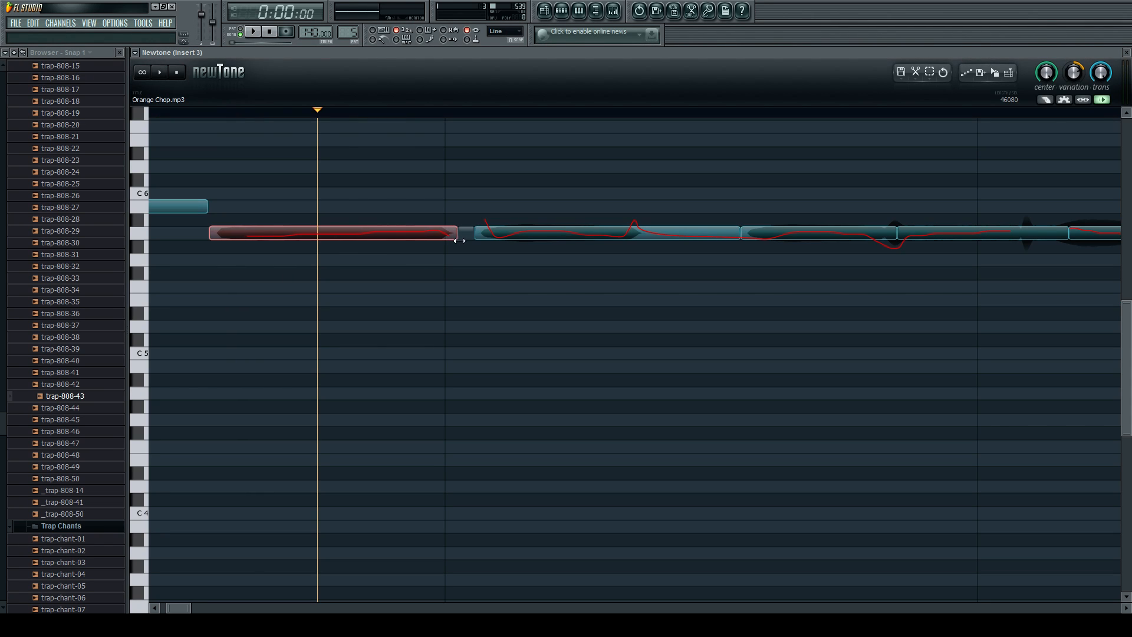
{"action": "scroll", "coordinate": [557, 242], "scroll_direction": "down", "scroll_amount": 1}
{"action": "left_click", "coordinate": [179, 164]}
{"action": "key", "text": "space"}
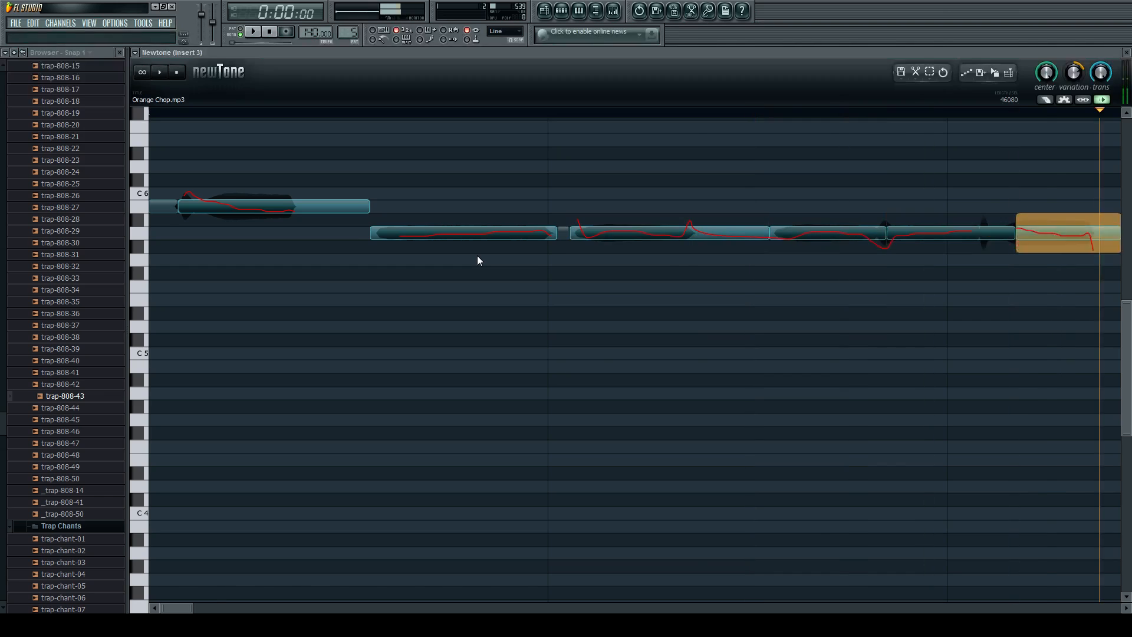
Reduce the pitch variation of the notes and play the sample.
{"action": "scroll", "coordinate": [532, 260], "scroll_direction": "down", "scroll_amount": 2}
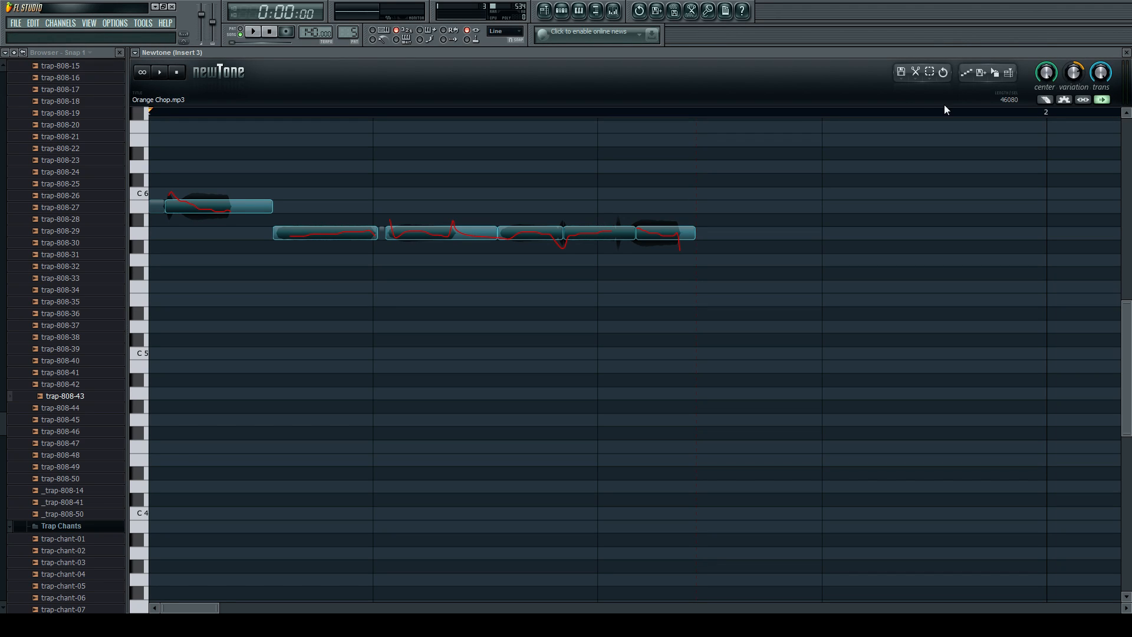
{"action": "mouse_move", "coordinate": [1074, 72]}
{"action": "left_mouse_down"}
{"action": "mouse_move", "coordinate": [1074, 90]}
{"action": "mouse_move", "coordinate": [1074, 78]}
{"action": "left_mouse_up"}
{"action": "key", "text": "space"}
Set the first long note's variation ramp-in to -85% and play the sample from the start.
{"action": "scroll", "coordinate": [202, 207], "scroll_direction": "up", "scroll_amount": 5}
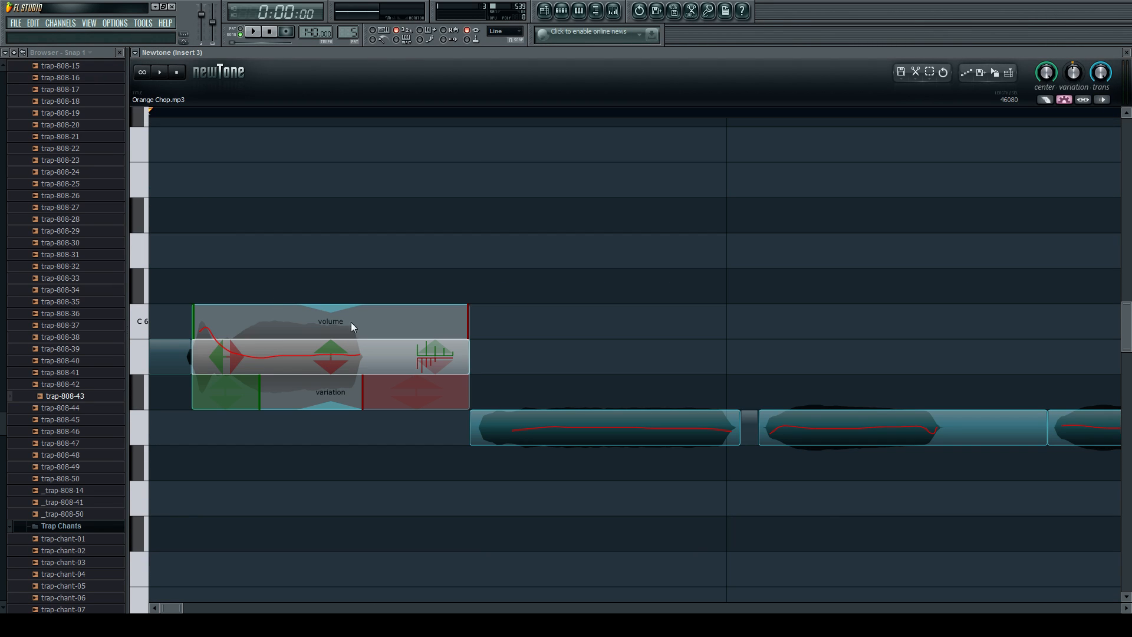
{"action": "left_click_drag", "start_coordinate": [324, 362], "coordinate": [298, 314]}
{"action": "left_click_drag", "start_coordinate": [232, 388], "coordinate": [228, 418]}
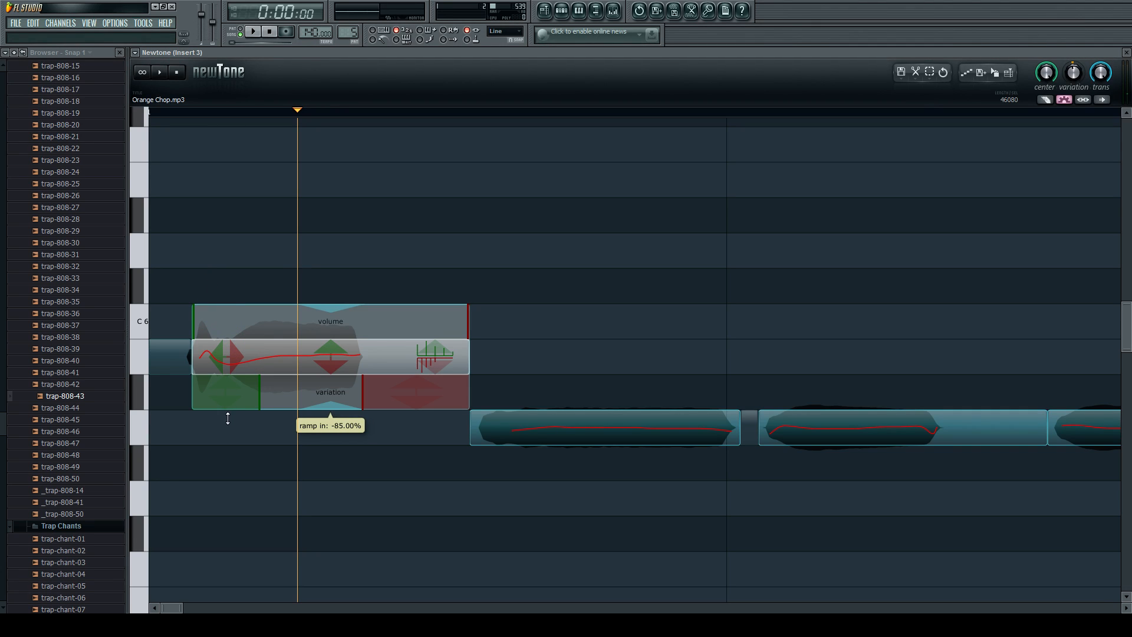
{"action": "left_click", "coordinate": [182, 256]}
{"action": "key", "text": "space"}
{"action": "key", "text": "space"}
{"action": "key", "text": "space"}
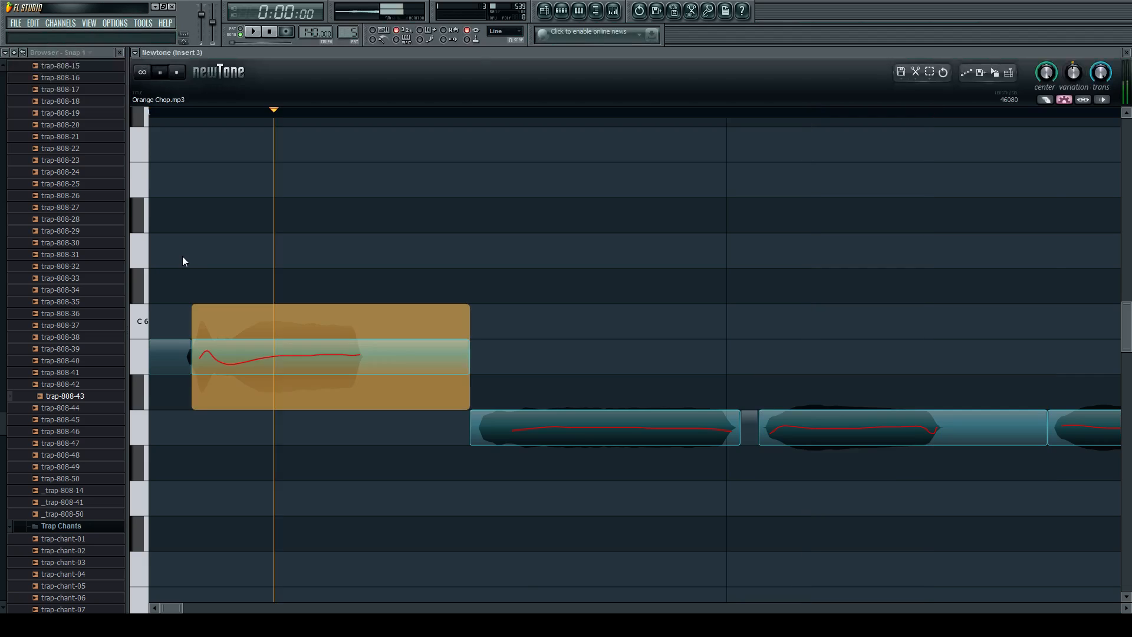
{"action": "key", "text": "space"}
Extend the first long note's volume fade-in past its middle, set the fade-in gain to 426.67%, and play the sample.
{"action": "left_click", "coordinate": [285, 360]}
{"action": "double_click", "coordinate": [291, 368]}
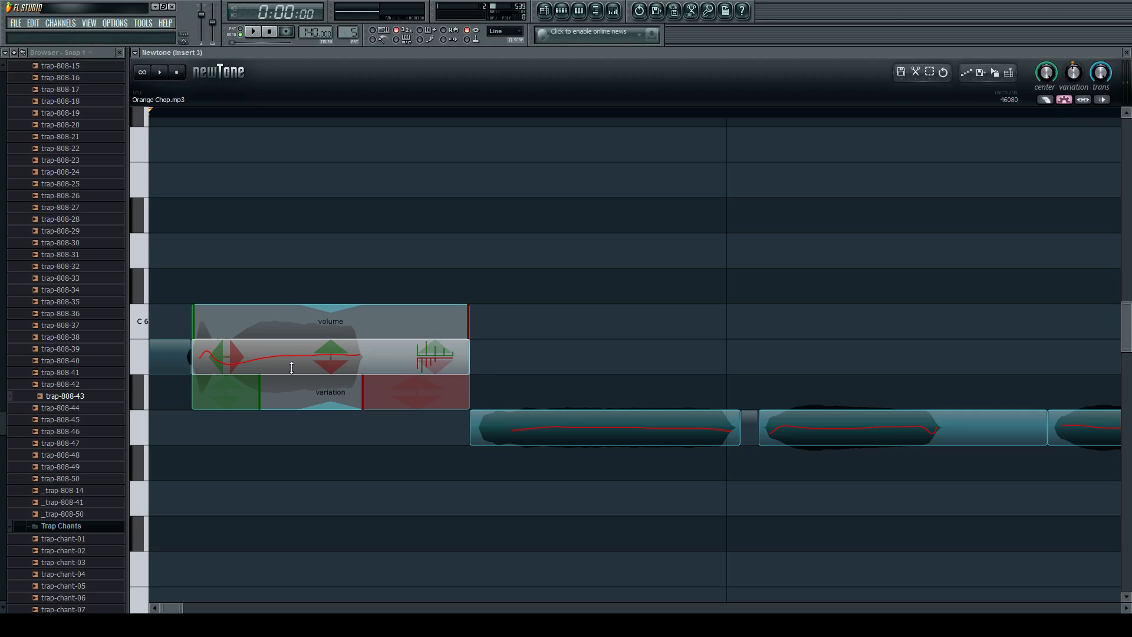
{"action": "mouse_move", "coordinate": [194, 321]}
{"action": "left_mouse_down"}
{"action": "mouse_move", "coordinate": [339, 323]}
{"action": "mouse_move", "coordinate": [260, 187]}
{"action": "mouse_move", "coordinate": [263, 151]}
{"action": "mouse_move", "coordinate": [258, 329]}
{"action": "mouse_move", "coordinate": [264, 207]}
{"action": "left_mouse_up"}
{"action": "key", "text": "space"}
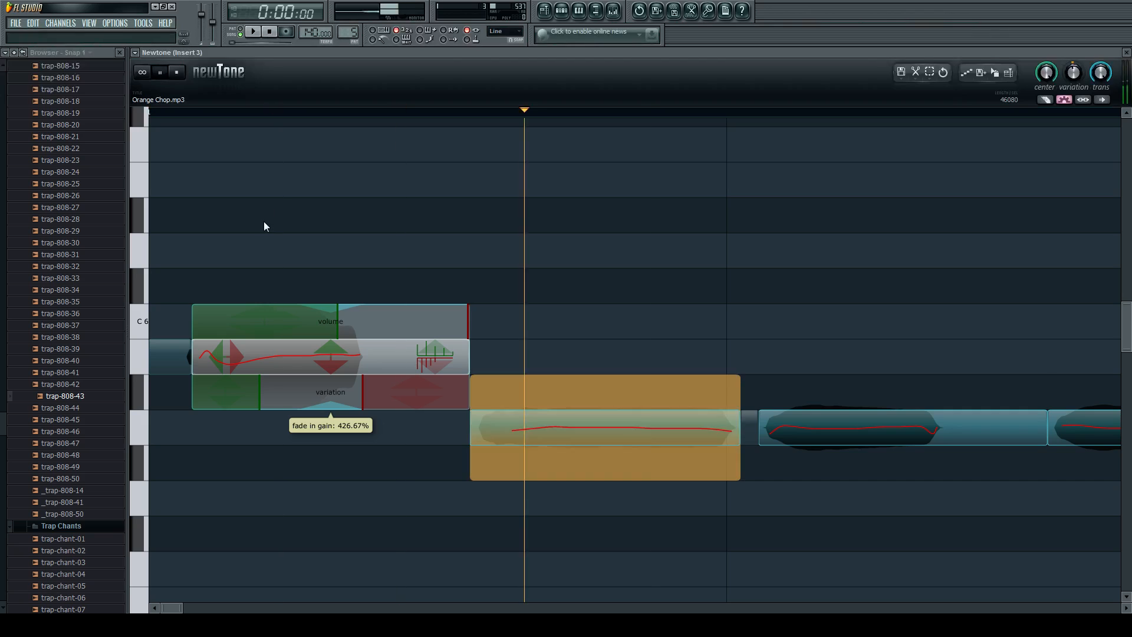
{"action": "key", "text": "space"}
Set the first long note's fade-in gain to 120%, shorten its fade-in, and lengthen its volume fade-out.
{"action": "mouse_move", "coordinate": [277, 371]}
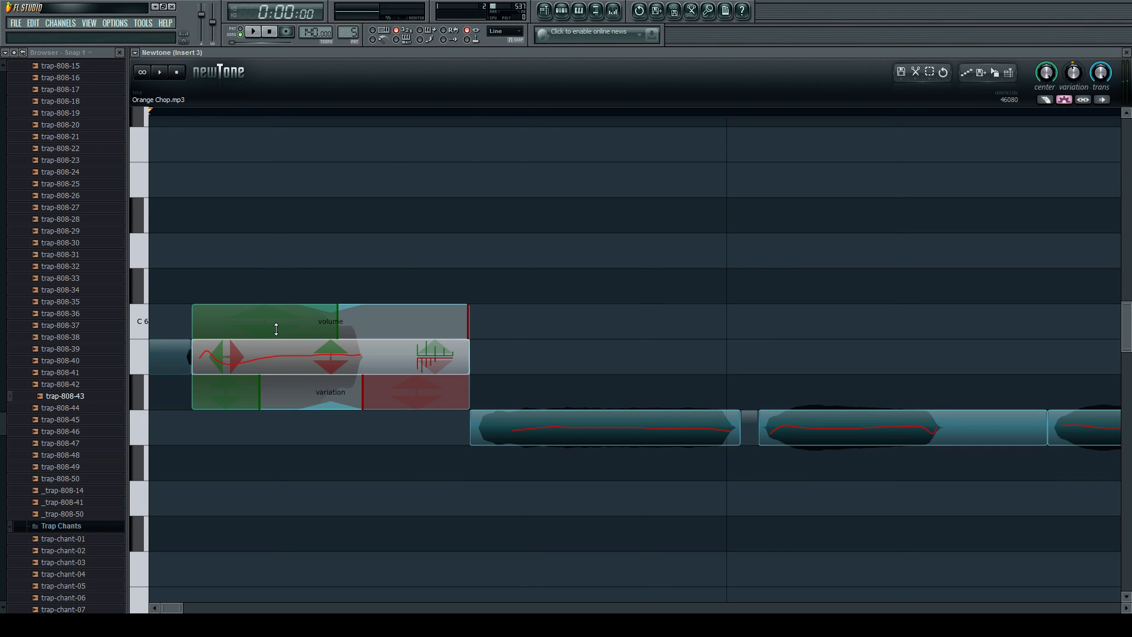
{"action": "left_click_drag", "start_coordinate": [267, 368], "coordinate": [269, 431]}
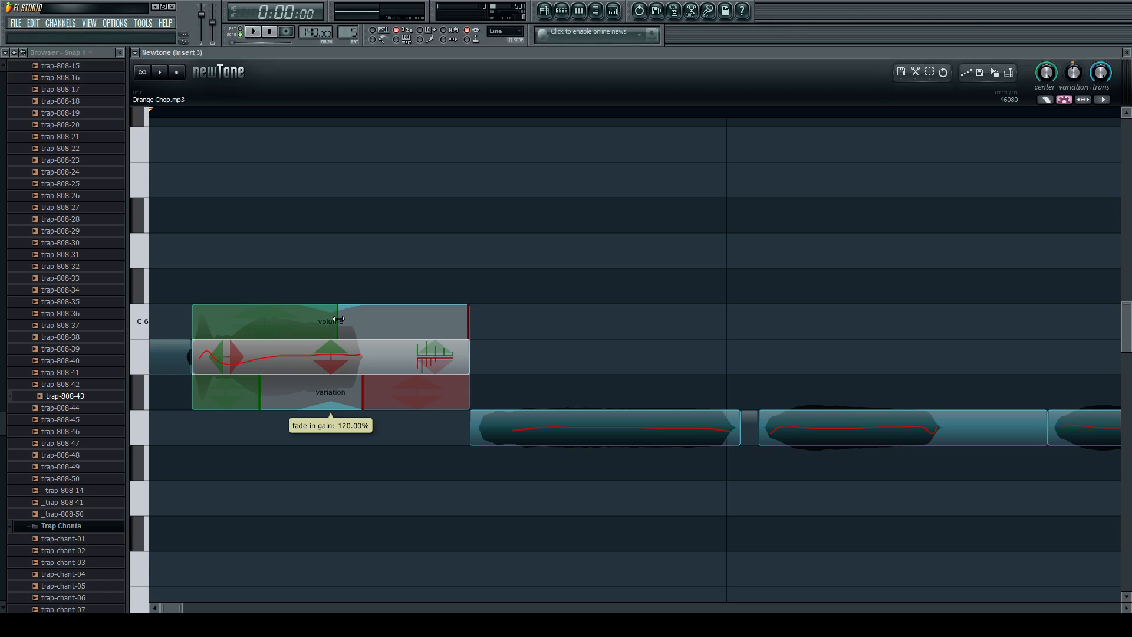
{"action": "left_click_drag", "start_coordinate": [339, 319], "coordinate": [257, 320]}
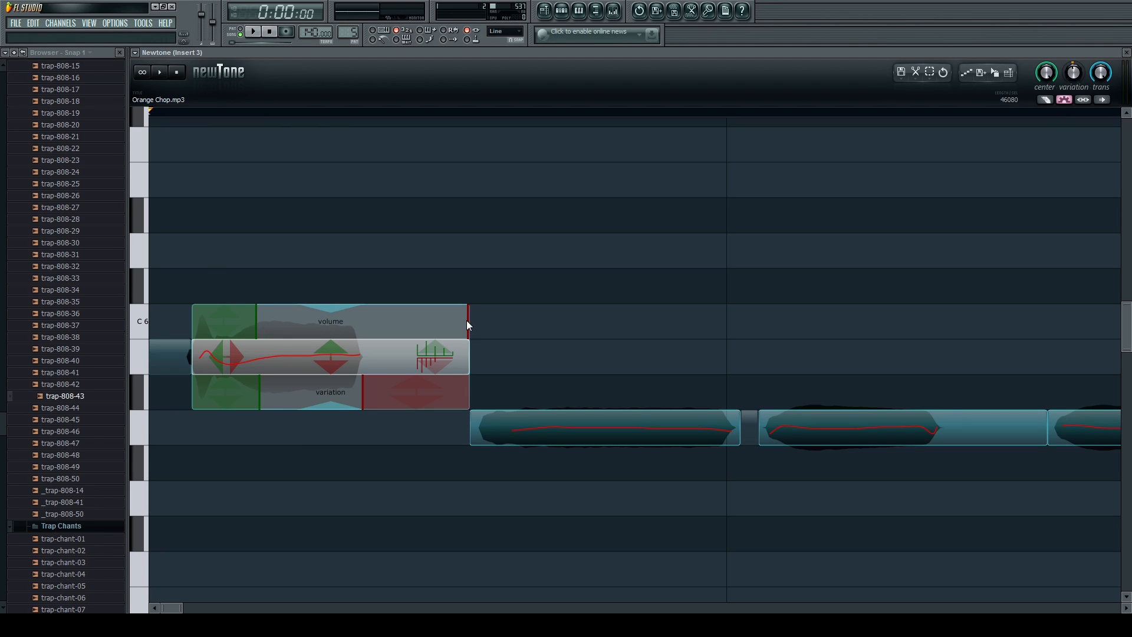
{"action": "mouse_move", "coordinate": [469, 321]}
{"action": "left_mouse_down"}
{"action": "mouse_move", "coordinate": [322, 324]}
{"action": "mouse_move", "coordinate": [383, 263]}
{"action": "mouse_move", "coordinate": [383, 221]}
{"action": "mouse_move", "coordinate": [380, 324]}
{"action": "mouse_move", "coordinate": [361, 319]}
{"action": "left_mouse_up"}
{"action": "left_click", "coordinate": [399, 266]}
Raise the second note to C#6 and play the sample.
{"action": "scroll", "coordinate": [405, 267], "scroll_direction": "down", "scroll_amount": 5}
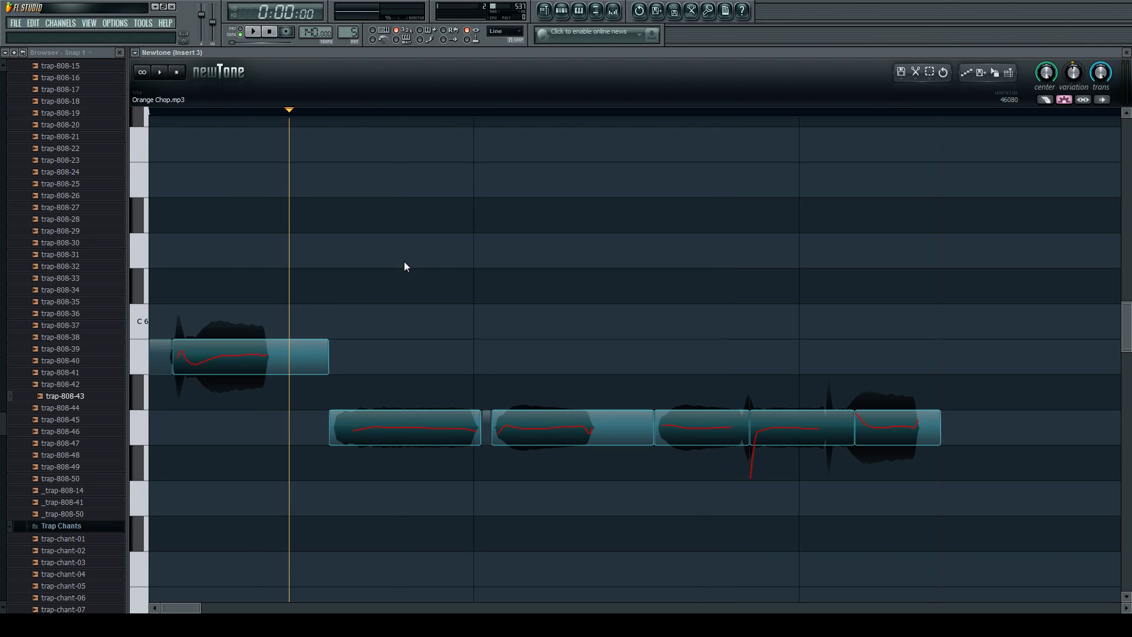
{"action": "scroll", "coordinate": [381, 377], "scroll_direction": "down", "scroll_amount": 2}
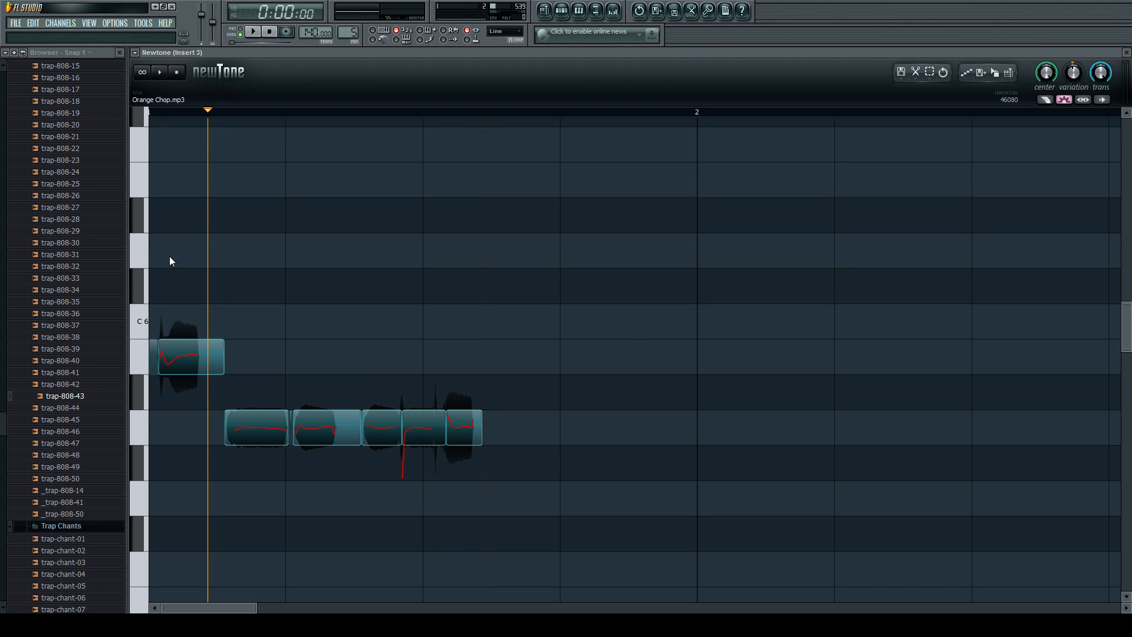
{"action": "scroll", "coordinate": [317, 289], "scroll_direction": "down", "scroll_amount": 3}
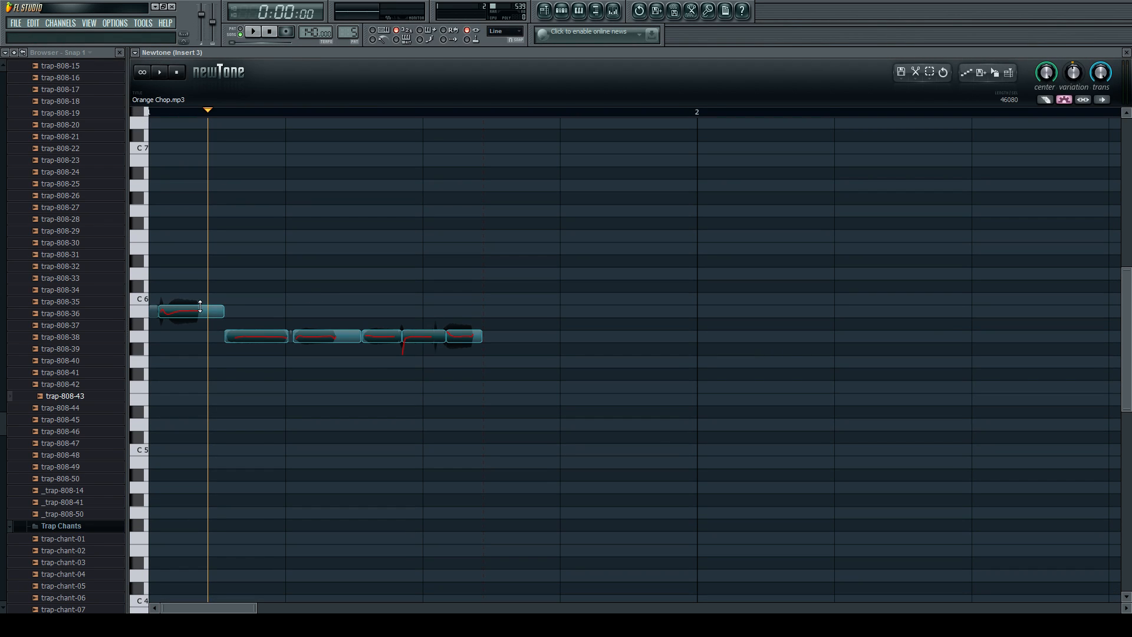
{"action": "scroll", "coordinate": [172, 312], "scroll_direction": "up", "scroll_amount": 4}
{"action": "scroll", "coordinate": [305, 320], "scroll_direction": "down", "scroll_amount": 3}
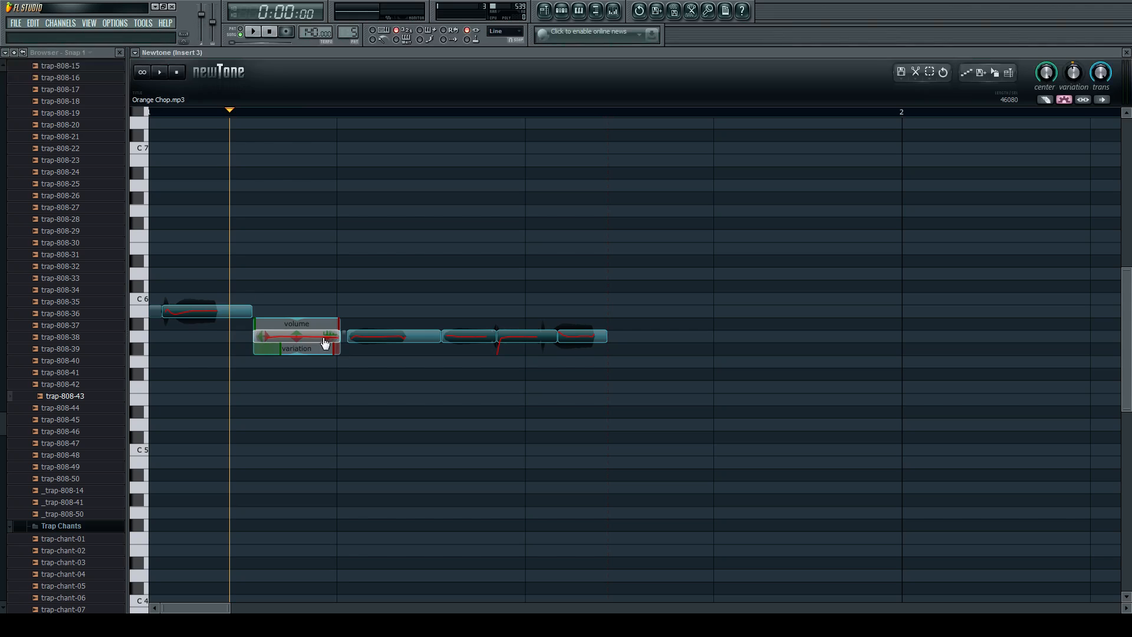
{"action": "left_click_drag", "start_coordinate": [306, 335], "coordinate": [307, 285]}
{"action": "key", "text": "space"}
Raise the fourth note to C#6 and the fifth to C6, play the sample, and lower the last note to F#5.
{"action": "key", "text": "space"}
{"action": "left_click_drag", "start_coordinate": [475, 336], "coordinate": [475, 286]}
{"action": "left_click_drag", "start_coordinate": [525, 338], "coordinate": [526, 304]}
{"action": "key", "text": "space"}
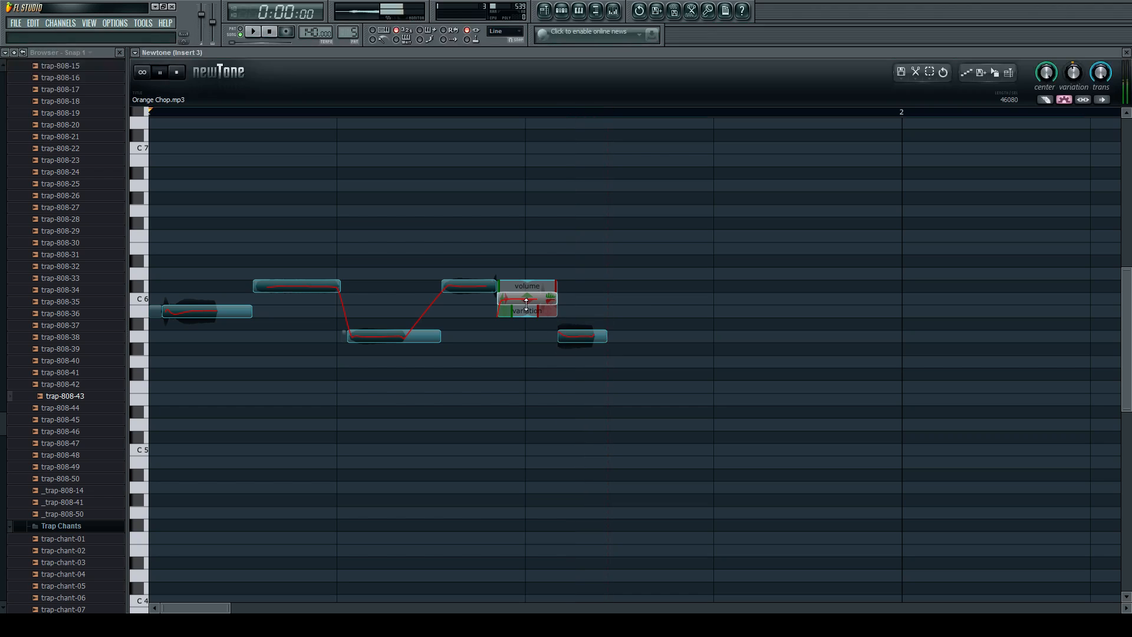
{"action": "key", "text": "space"}
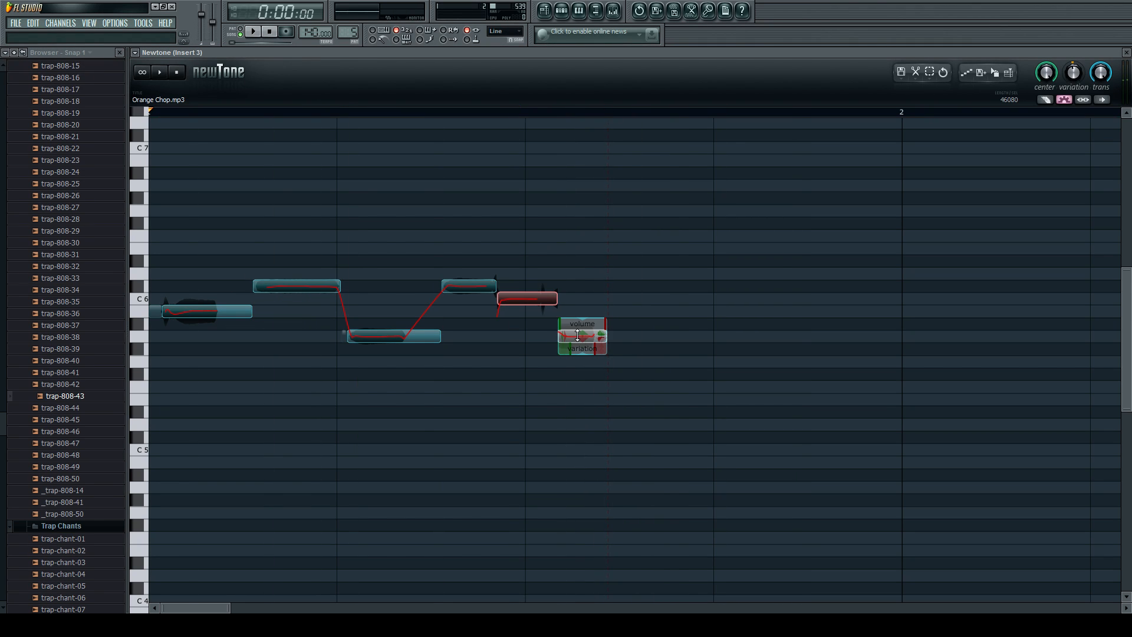
{"action": "left_click_drag", "start_coordinate": [578, 338], "coordinate": [578, 365]}
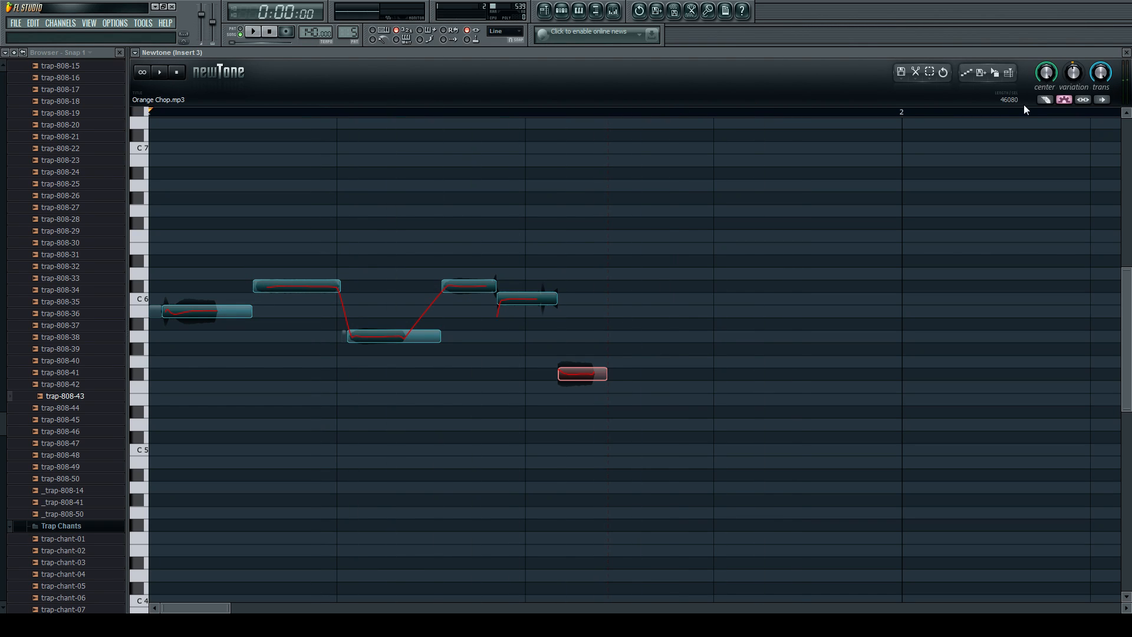
Send the edited chop to the playlist, move the Orange Chop #2 clip to Track 6, and play it.
{"action": "left_click", "coordinate": [1015, 74]}
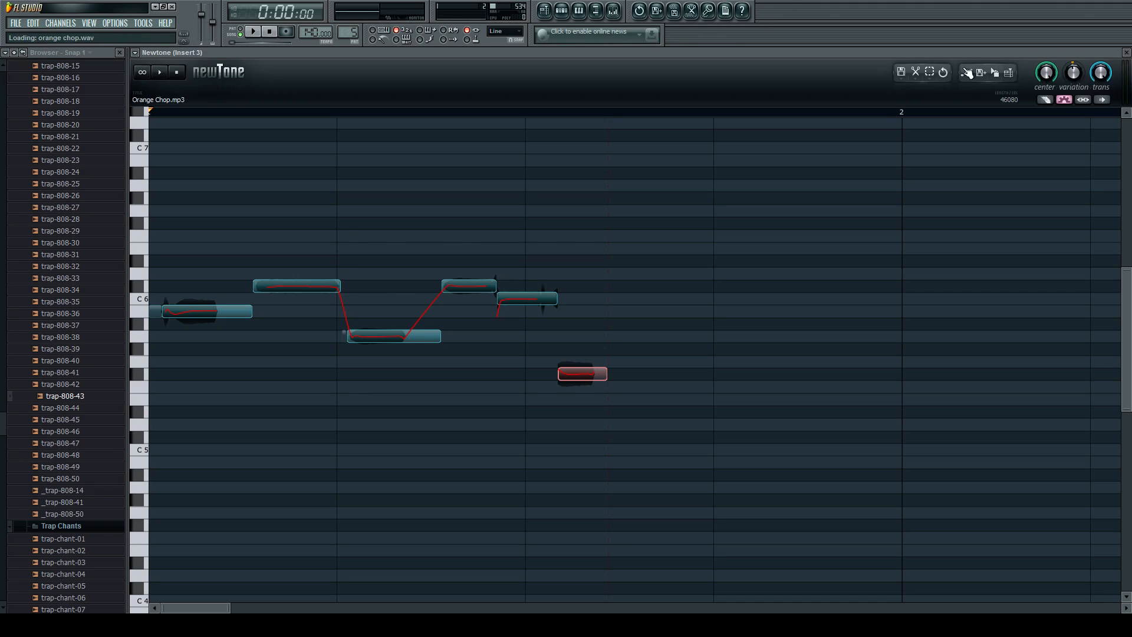
{"action": "left_click", "coordinate": [545, 11]}
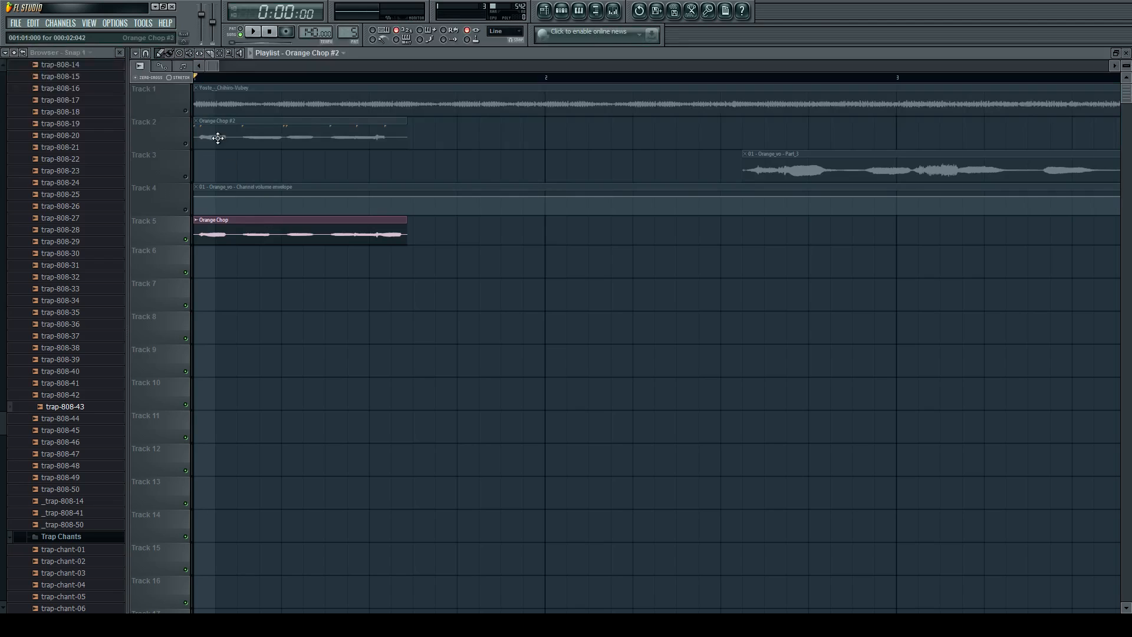
{"action": "left_click", "coordinate": [195, 140]}
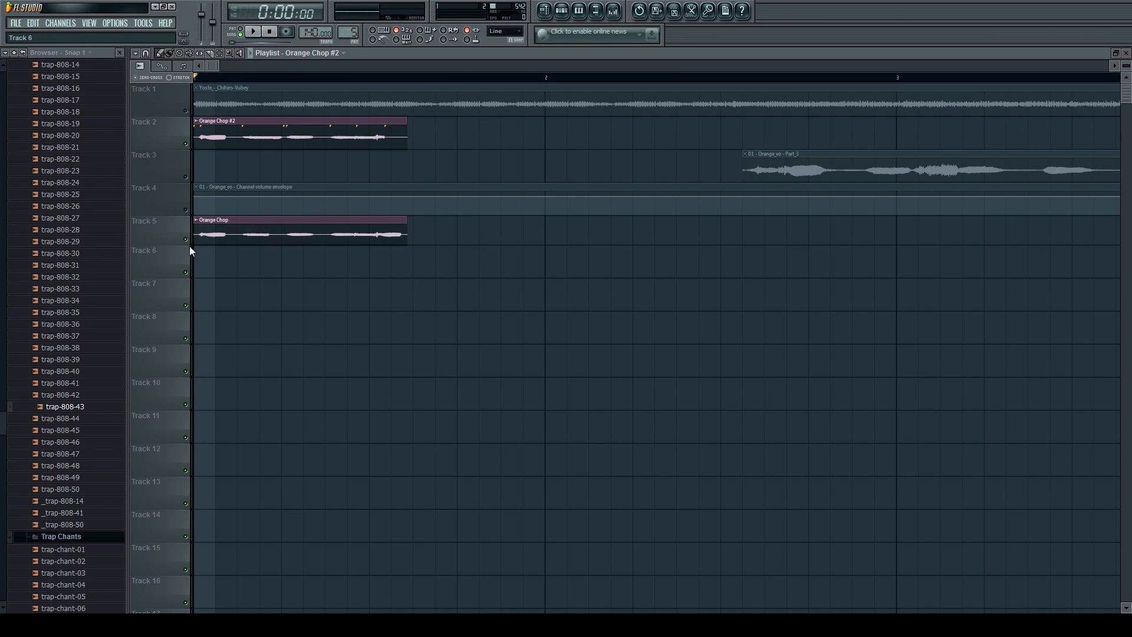
{"action": "left_click_drag", "start_coordinate": [247, 137], "coordinate": [242, 266]}
{"action": "key", "text": "space"}
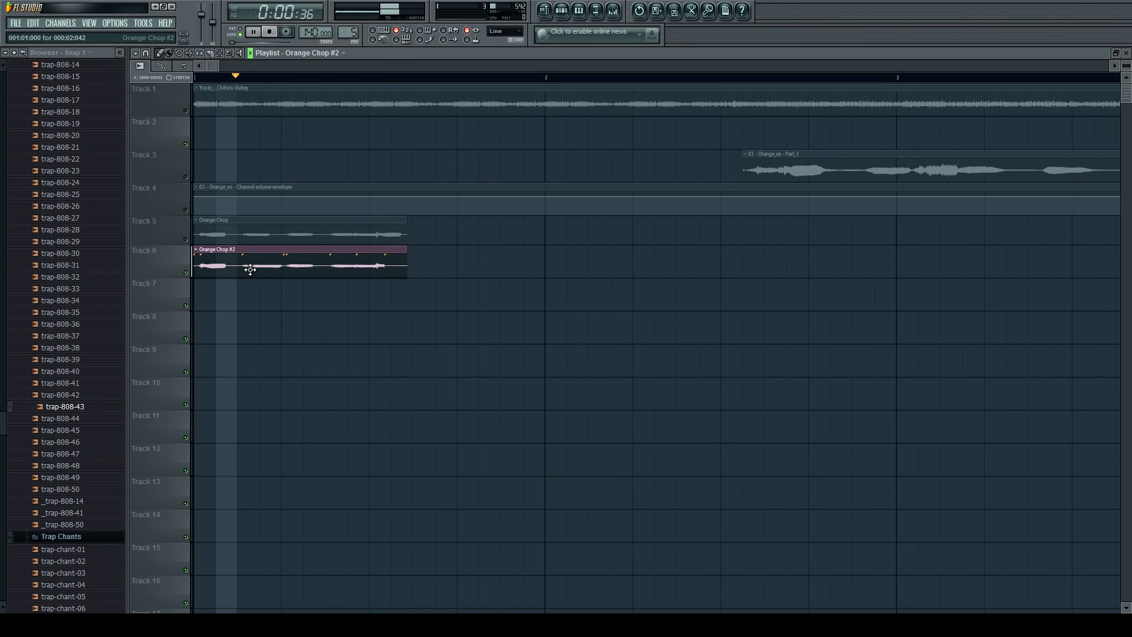
{"action": "key", "text": "space"}
Move the Orange Chop #2 clip to beat 4 of bar 1, unmute Track 1, and play the arrangement.
{"action": "scroll", "coordinate": [265, 263], "scroll_direction": "down", "scroll_amount": 1}
{"action": "left_click_drag", "start_coordinate": [270, 254], "coordinate": [468, 253]}
{"action": "left_click", "coordinate": [185, 110]}
{"action": "key", "text": "space"}
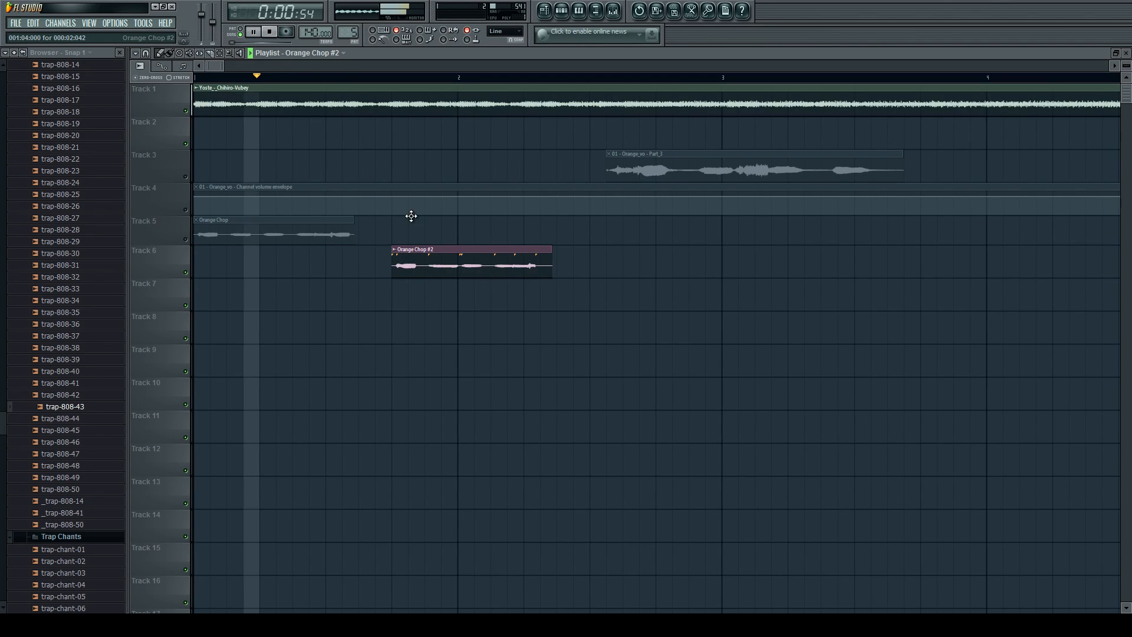
{"action": "key", "text": "space"}
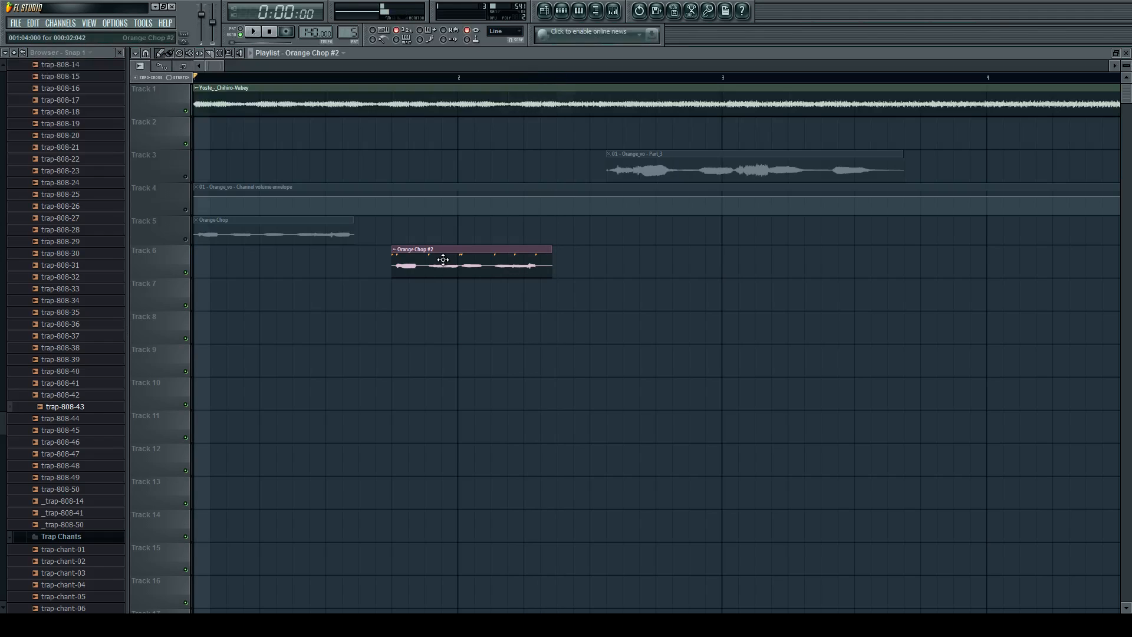
Show more bars of the arrangement and hide the browser to widen the playlist.
{"action": "scroll", "coordinate": [413, 262], "scroll_direction": "down", "scroll_amount": 1}
{"action": "scroll", "coordinate": [418, 248], "scroll_direction": "down", "scroll_amount": 3}
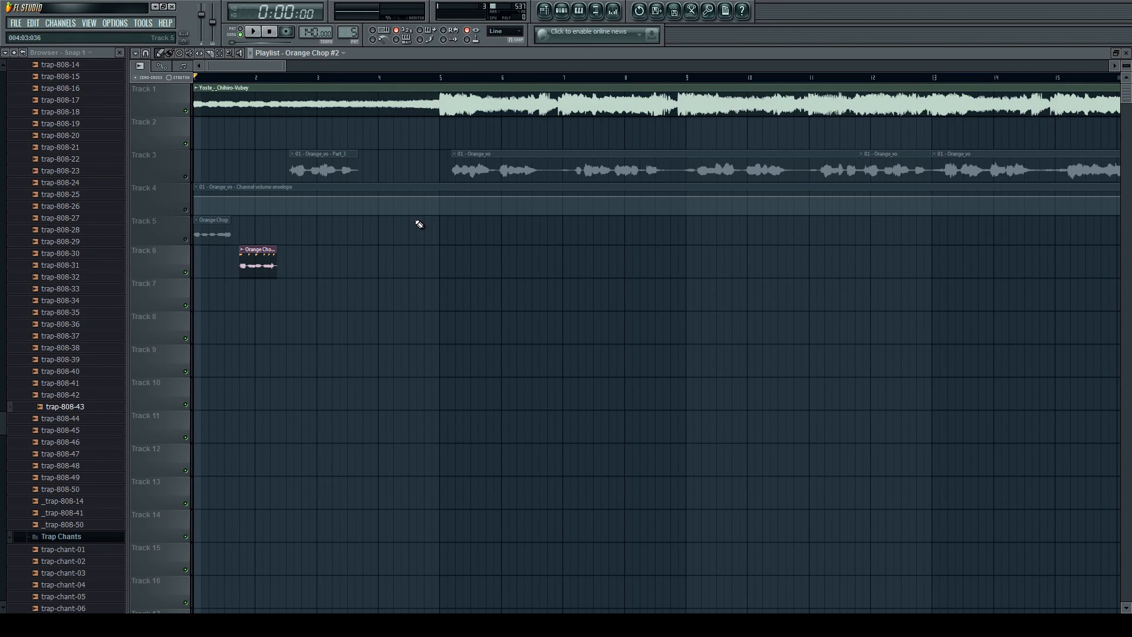
{"action": "left_click", "coordinate": [595, 12]}
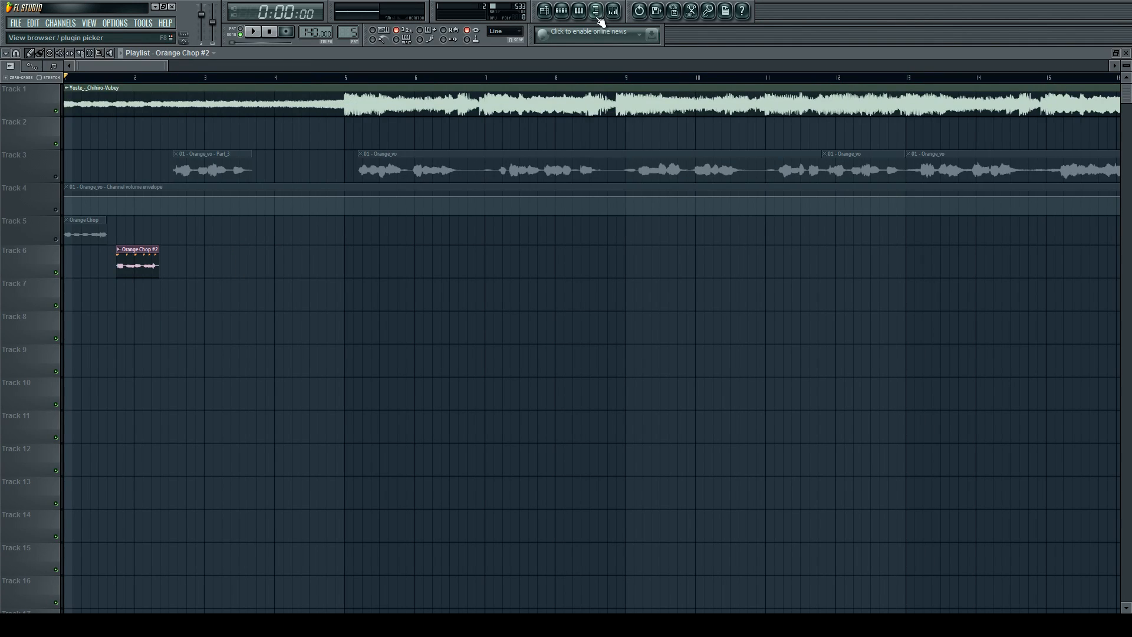
Show the browser again, unmute Track 3 with the Orange_vo vocals and mute Track 6.
{"action": "left_click", "coordinate": [596, 12]}
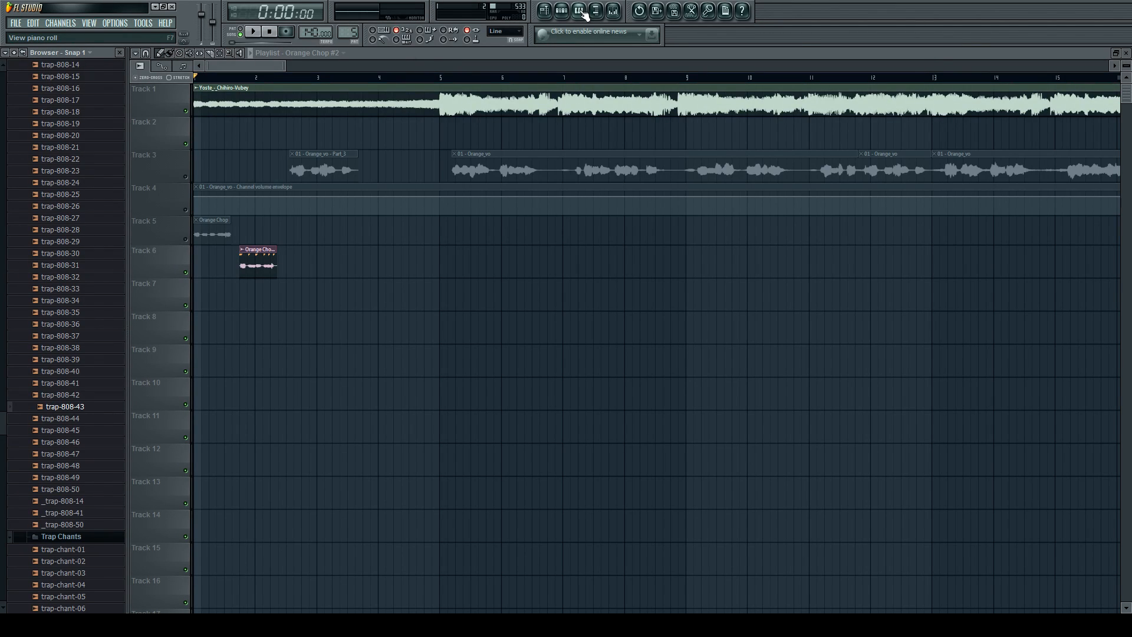
{"action": "left_click", "coordinate": [463, 156]}
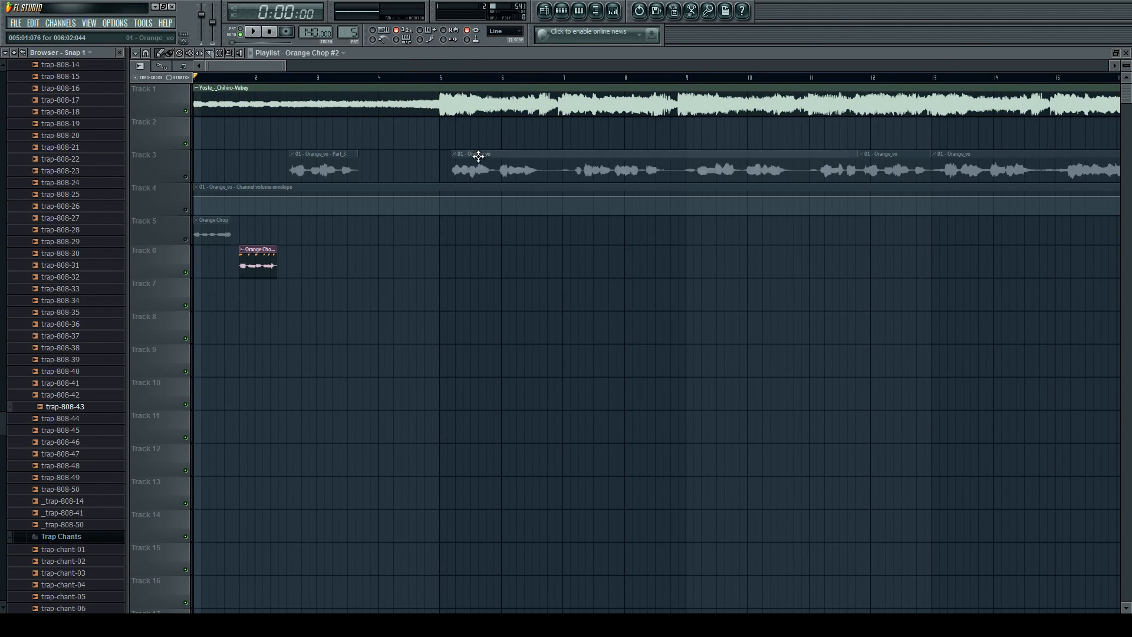
{"action": "left_click", "coordinate": [185, 178]}
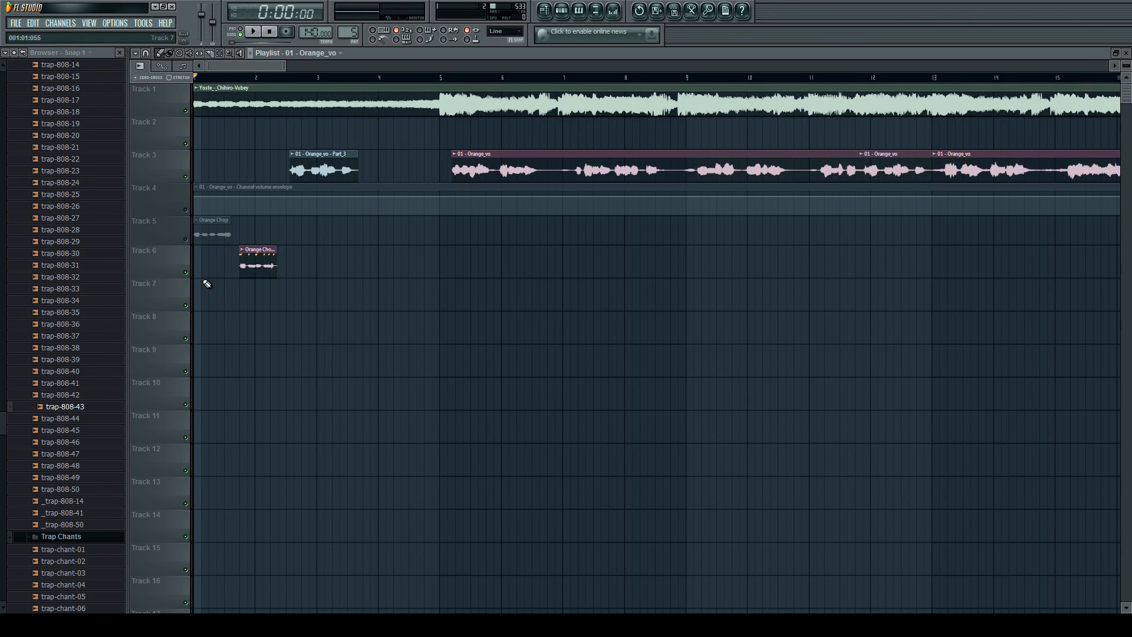
{"action": "left_click", "coordinate": [187, 272]}
Play the arrangement from bar 5 to hear the Orange_vo vocals over the instrumental.
{"action": "scroll", "coordinate": [346, 233], "scroll_direction": "up", "scroll_amount": 2}
{"action": "scroll", "coordinate": [439, 197], "scroll_direction": "down", "scroll_amount": 2}
{"action": "left_click", "coordinate": [423, 79]}
{"action": "scroll", "coordinate": [466, 182], "scroll_direction": "up", "scroll_amount": 5}
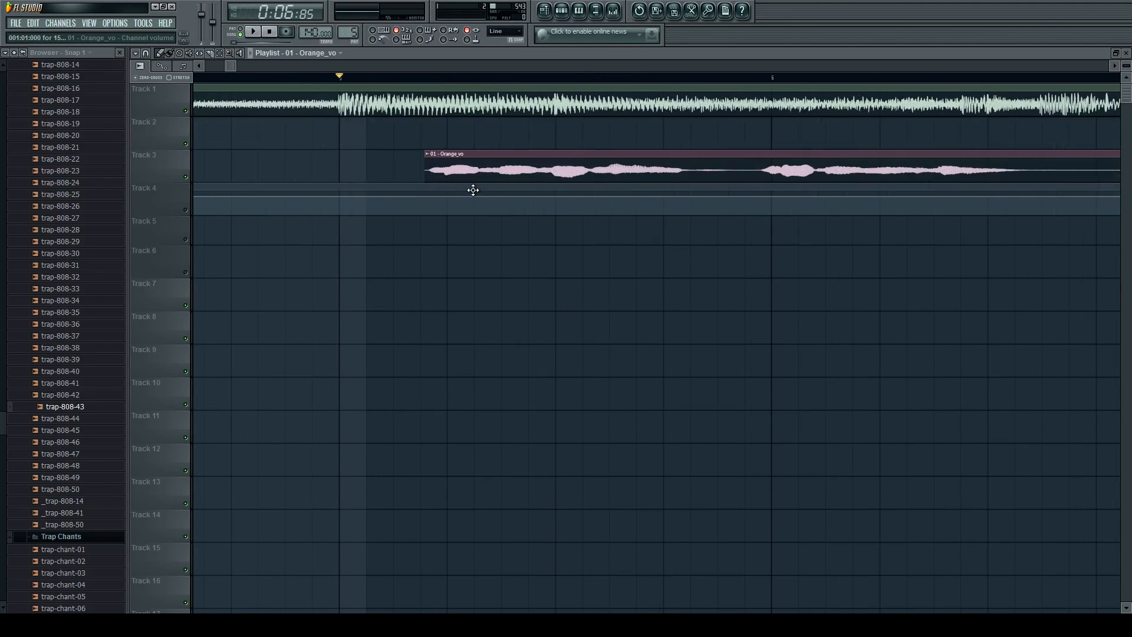
{"action": "scroll", "coordinate": [473, 198], "scroll_direction": "down", "scroll_amount": 5}
{"action": "key", "text": "space"}
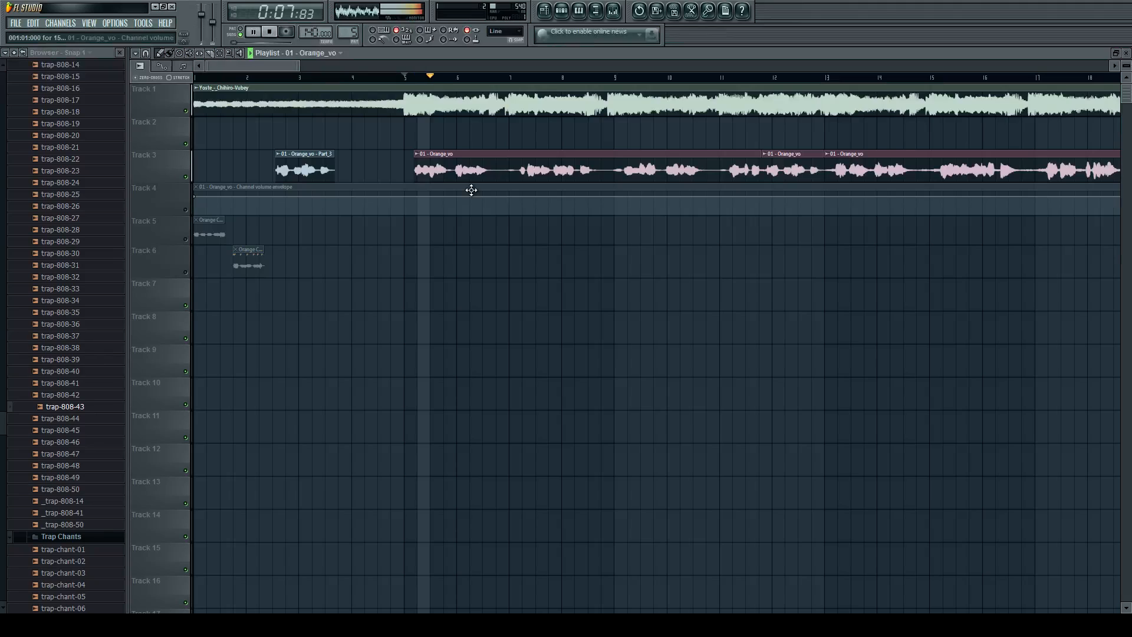
{"action": "scroll", "coordinate": [471, 188], "scroll_direction": "up", "scroll_amount": 2}
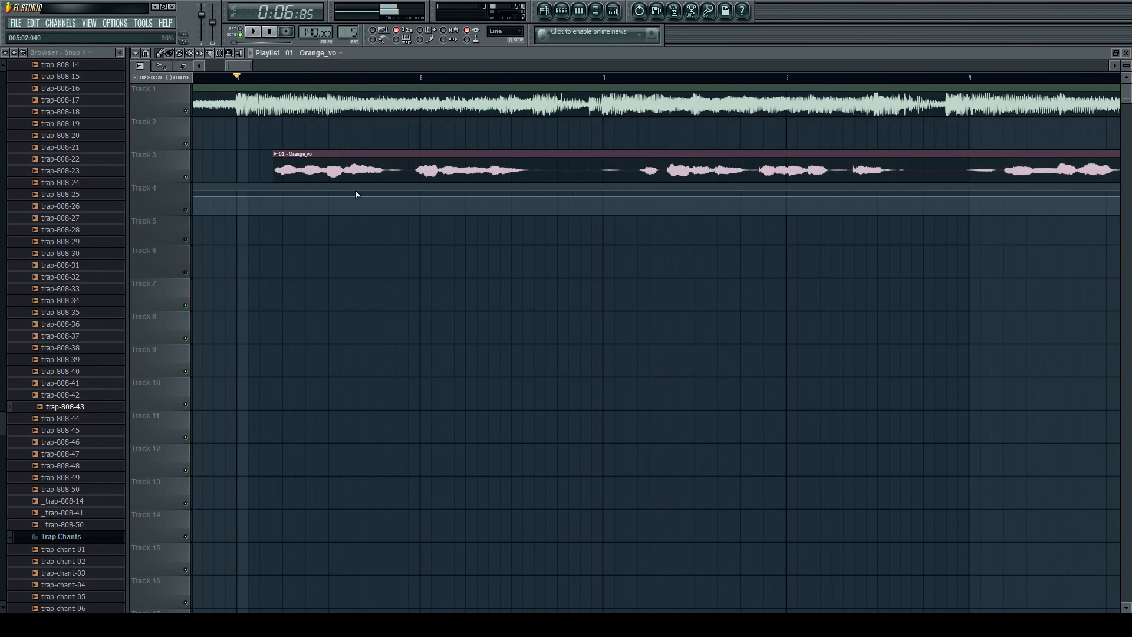
{"action": "key", "text": "space"}
{"action": "scroll", "coordinate": [476, 179], "scroll_direction": "down", "scroll_amount": 2}
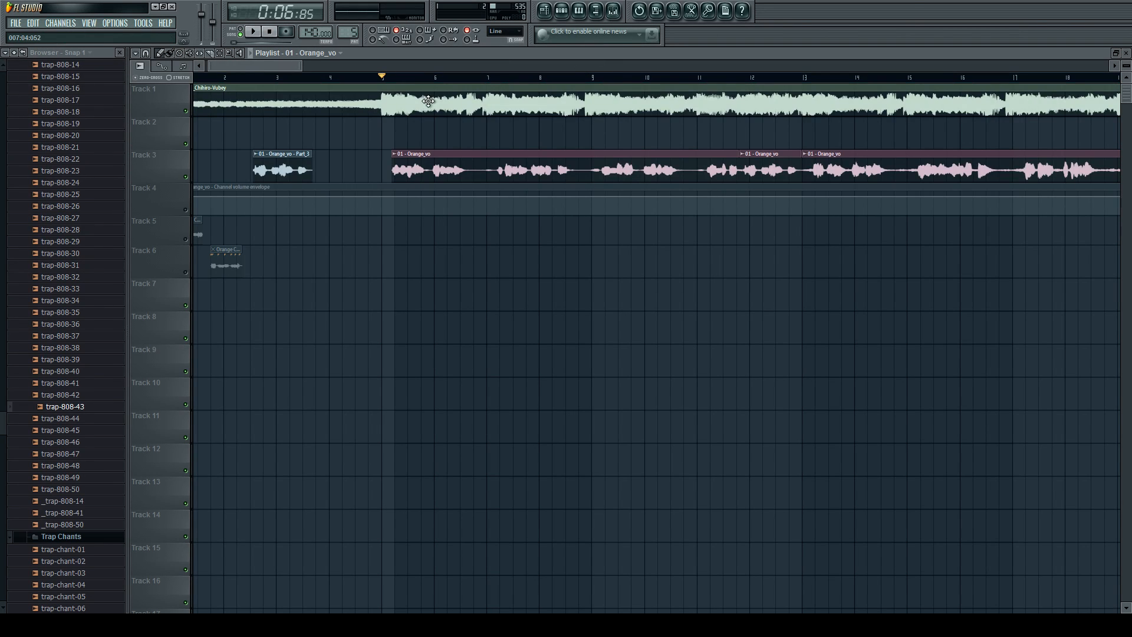
{"action": "scroll", "coordinate": [391, 147], "scroll_direction": "up", "scroll_amount": 2}
{"action": "scroll", "coordinate": [392, 151], "scroll_direction": "down", "scroll_amount": 4}
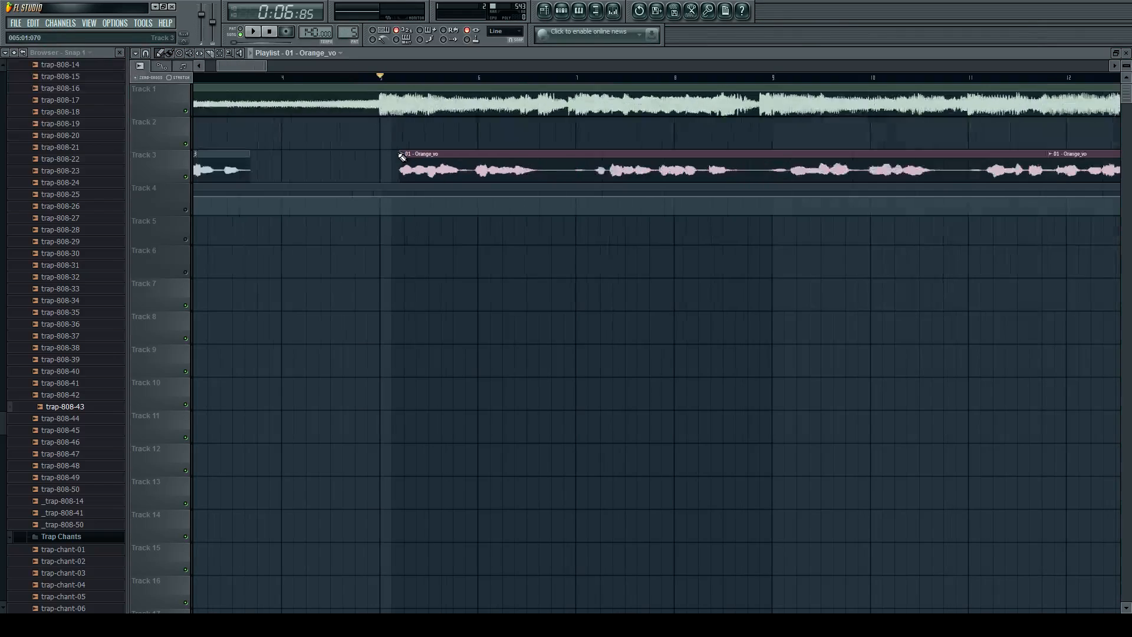
Look at the Orange Chop #2 mixer track and play the arrangement from bar 1.
{"action": "left_click", "coordinate": [614, 11]}
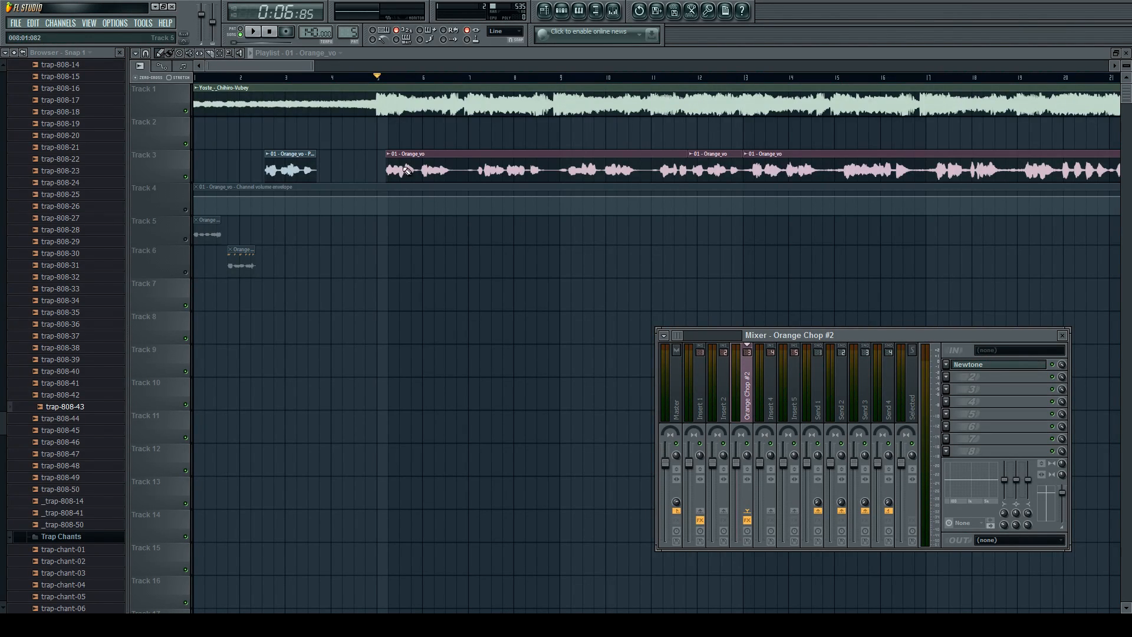
{"action": "left_click", "coordinate": [195, 76]}
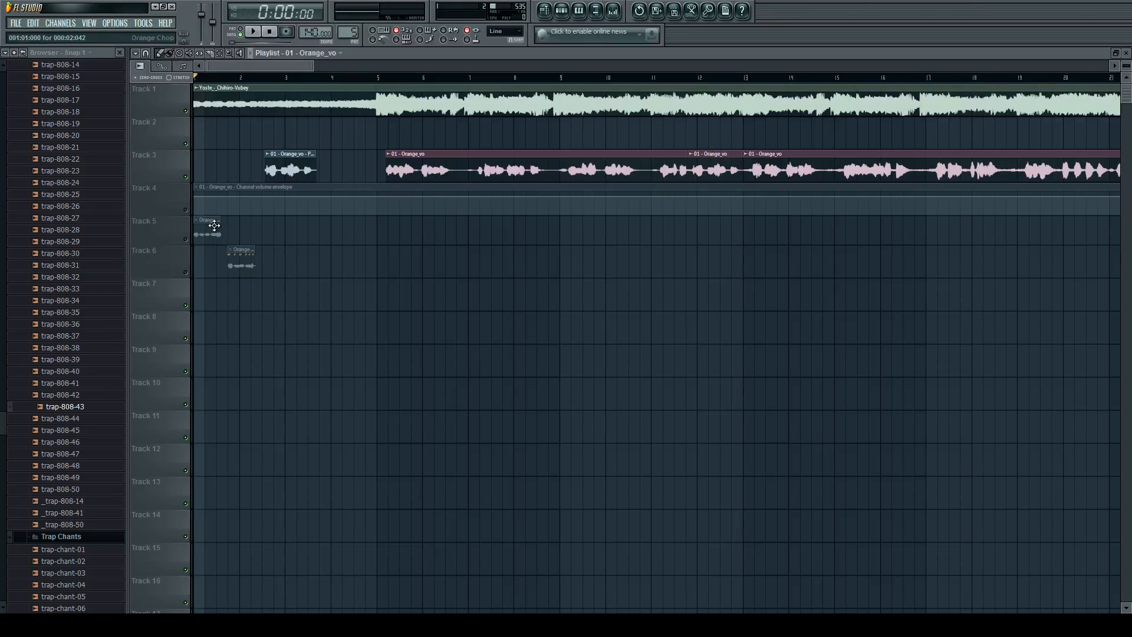
{"action": "key", "text": "space"}
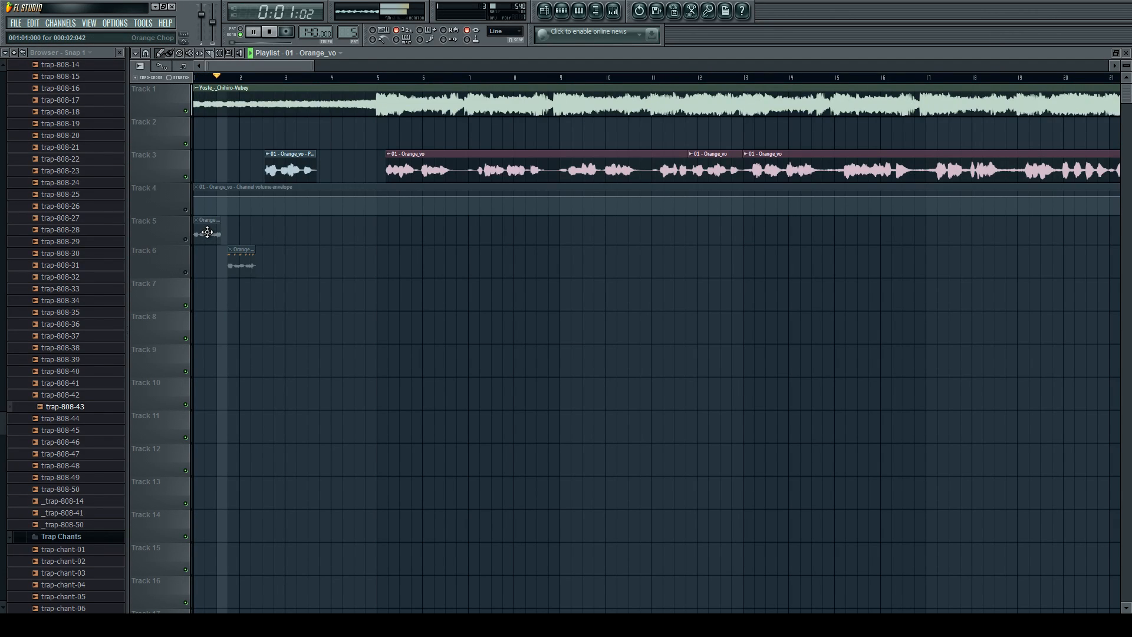
{"action": "key", "text": "space"}
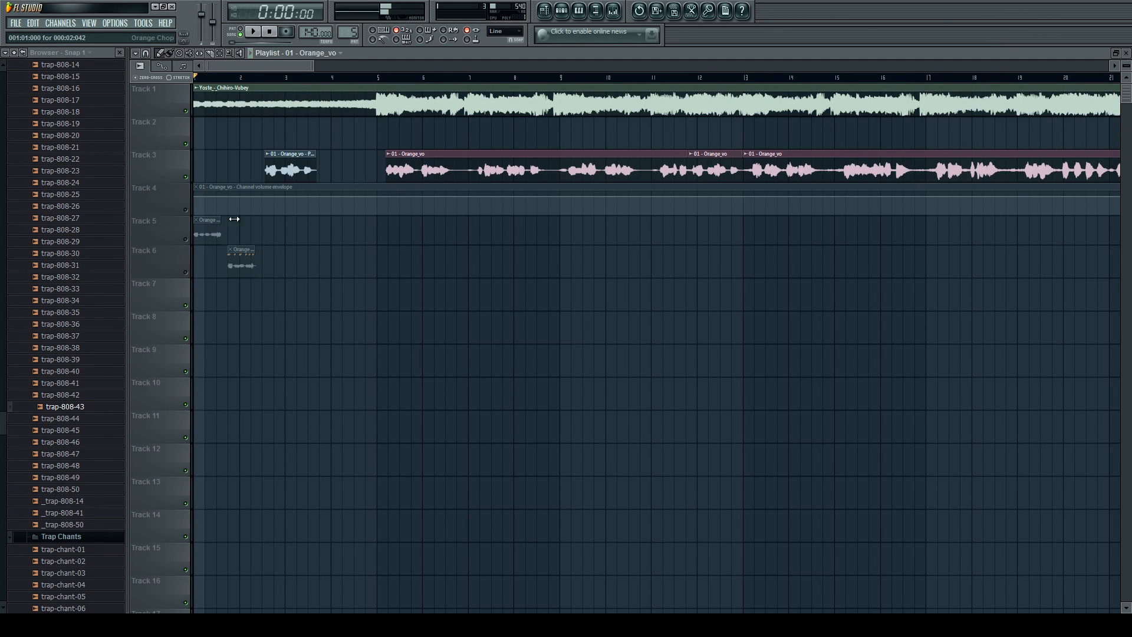
Open the Newtone editor on the Orange Chop #2 mixer track to review its notes, and return to the playlist.
{"action": "left_click", "coordinate": [617, 11]}
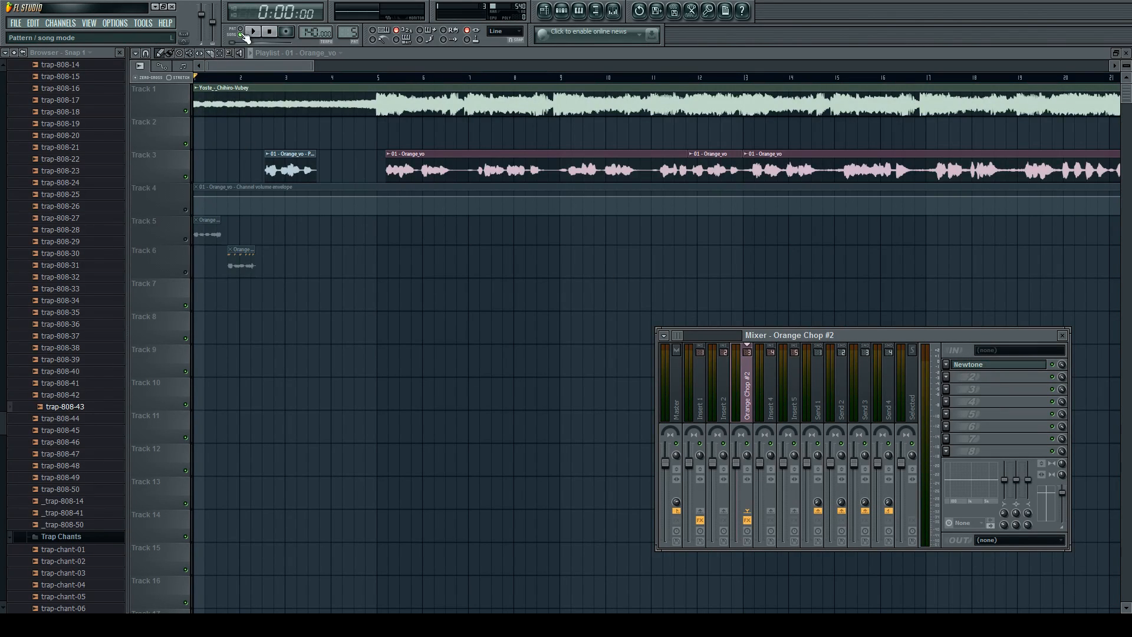
{"action": "left_click", "coordinate": [979, 365]}
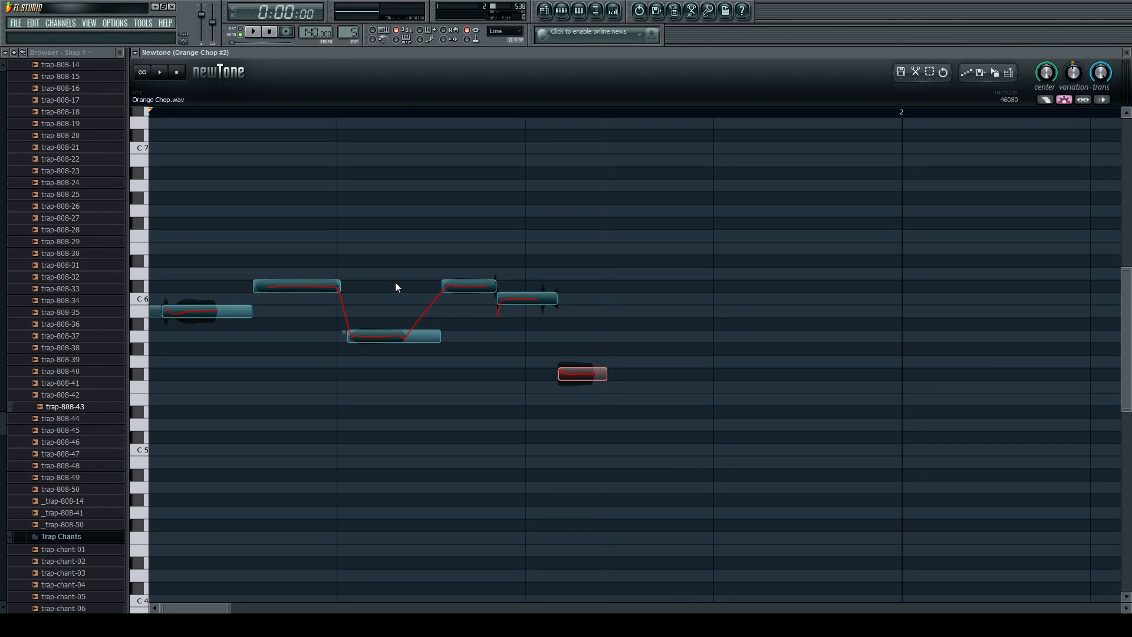
{"action": "key", "text": "ctrl+a"}
{"action": "key", "text": "Delete"}
{"action": "left_click", "coordinate": [562, 10]}
{"action": "left_click", "coordinate": [544, 10]}
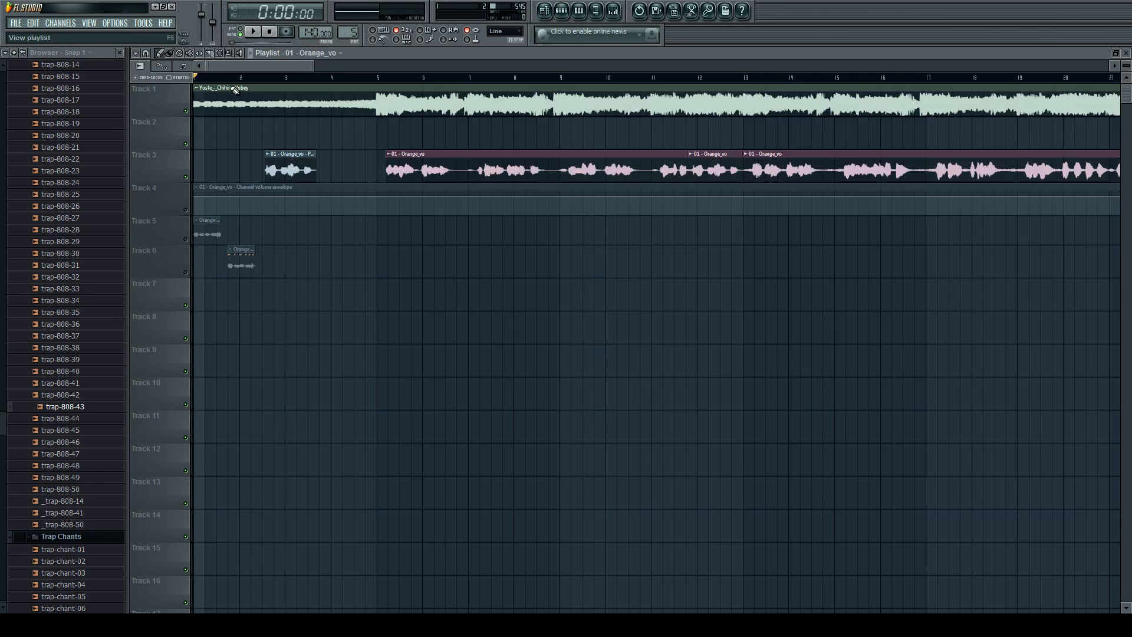
Unmute Track 6 and play the arrangement through the Orange Chop #2 clip.
{"action": "left_click", "coordinate": [186, 275]}
{"action": "key", "text": "space"}
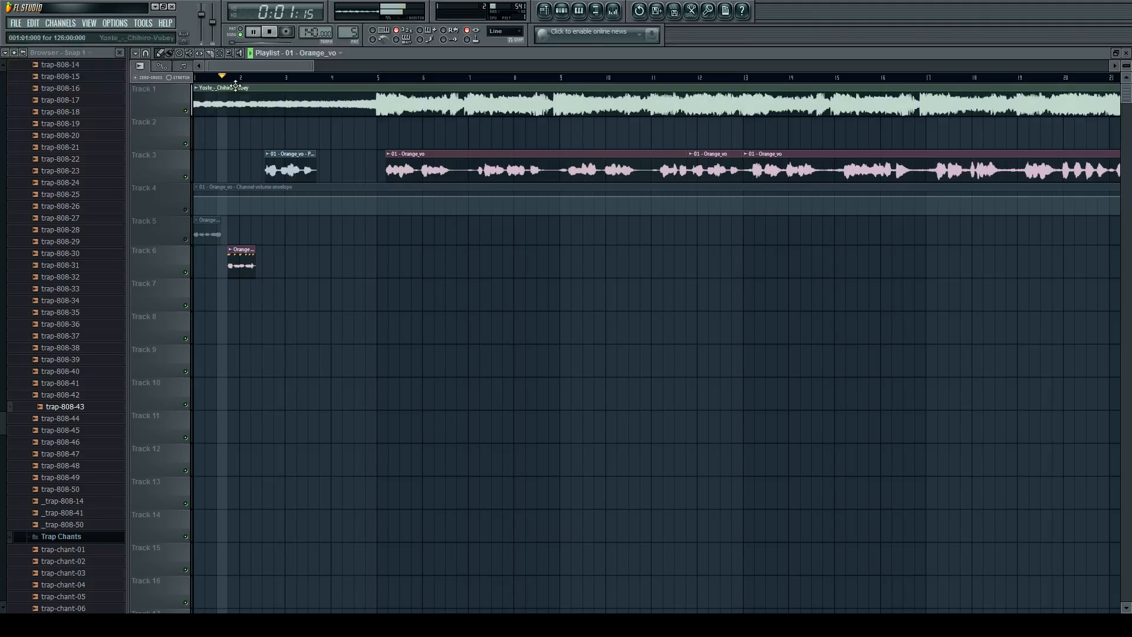
{"action": "scroll", "coordinate": [232, 269], "scroll_direction": "up", "scroll_amount": 5}
{"action": "left_click", "coordinate": [244, 269]}
{"action": "key", "text": "space"}
Remove Newtone from the Orange Chop #2 mixer track.
{"action": "scroll", "coordinate": [384, 213], "scroll_direction": "down", "scroll_amount": 10}
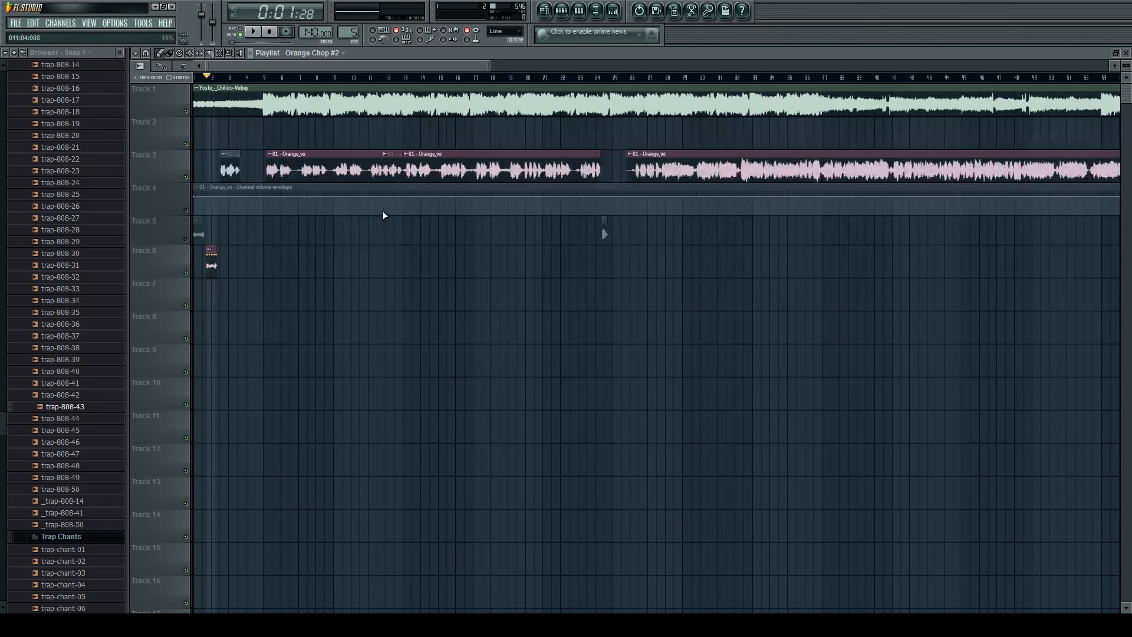
{"action": "scroll", "coordinate": [248, 218], "scroll_direction": "up", "scroll_amount": 5}
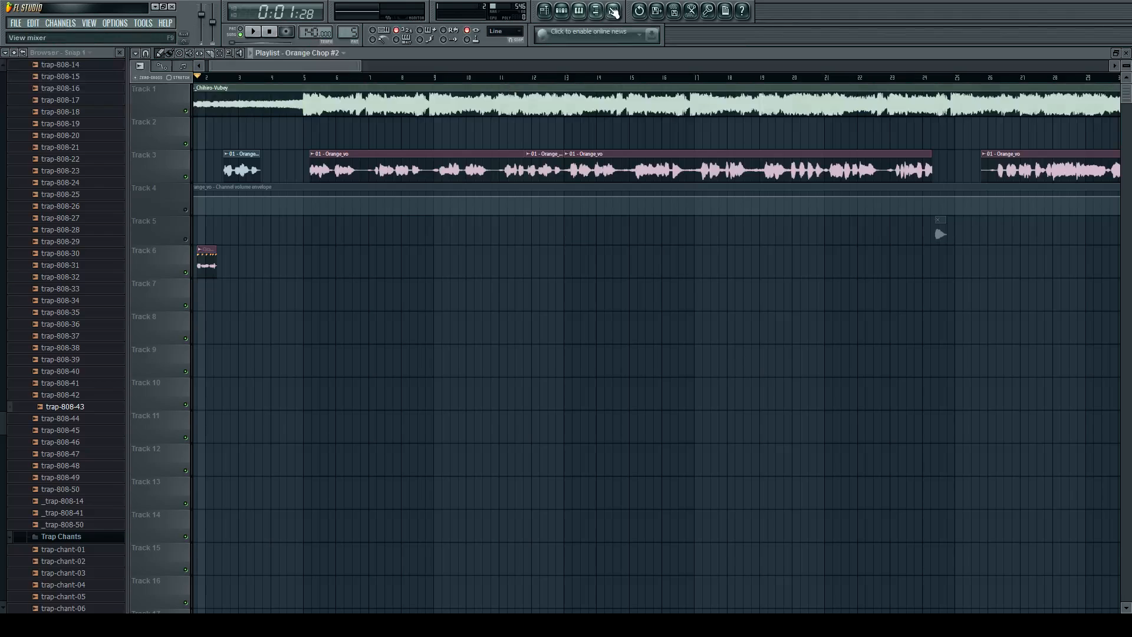
{"action": "scroll", "coordinate": [309, 145], "scroll_direction": "up", "scroll_amount": 5}
{"action": "left_click", "coordinate": [334, 161]}
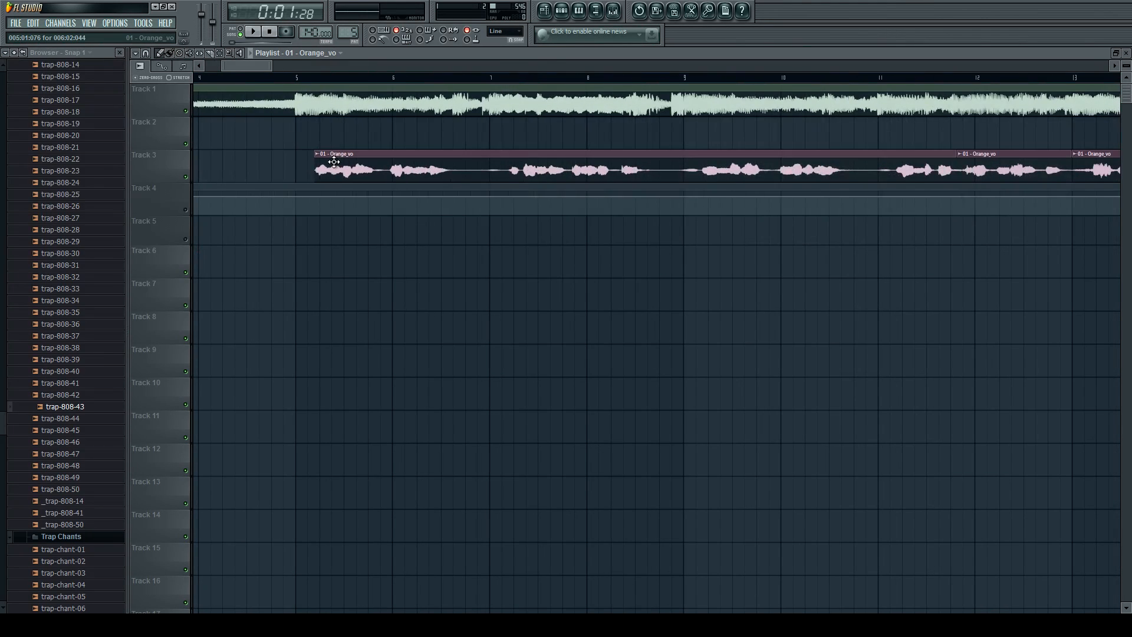
{"action": "left_click", "coordinate": [624, 13]}
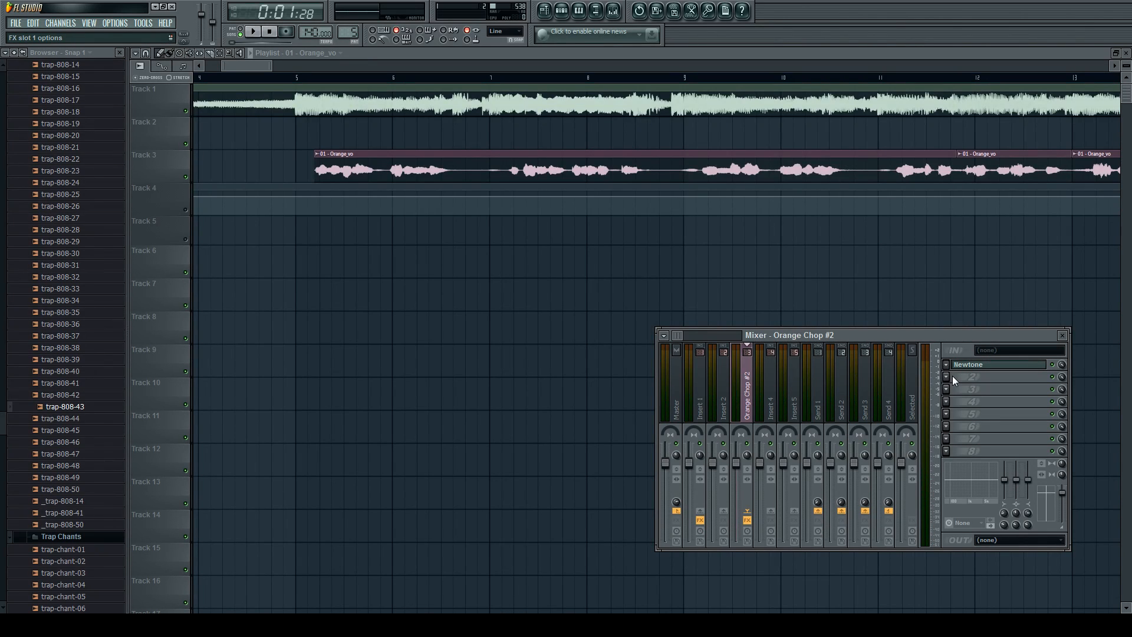
{"action": "left_click", "coordinate": [995, 74]}
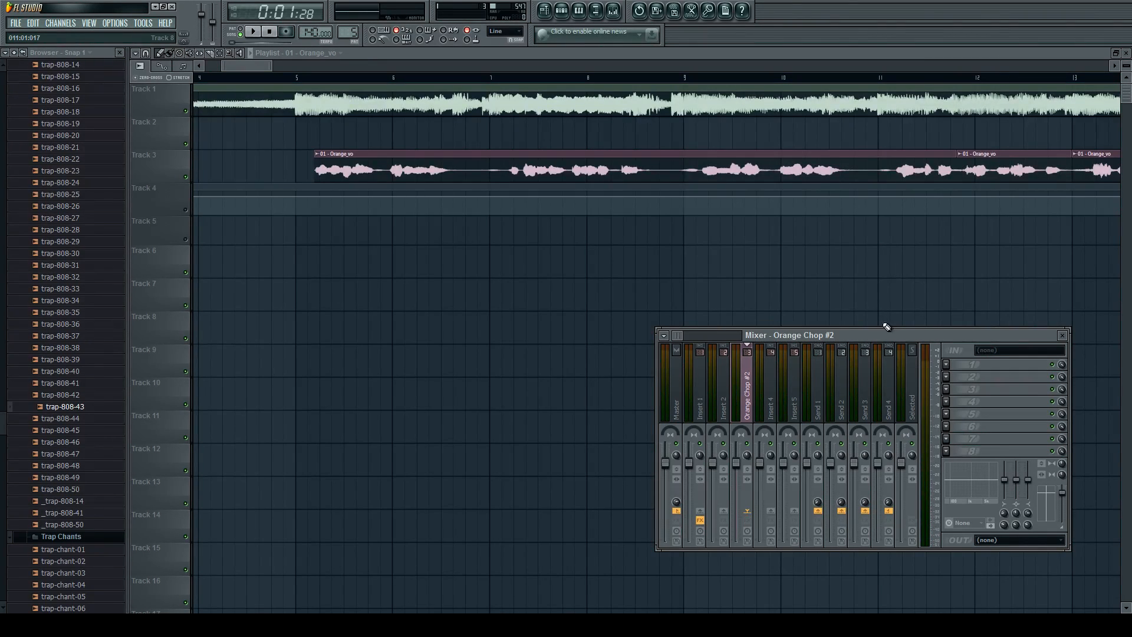
Select the Insert 1 mixer track and open the channel settings of the Orange_vo clip.
{"action": "left_click", "coordinate": [776, 377]}
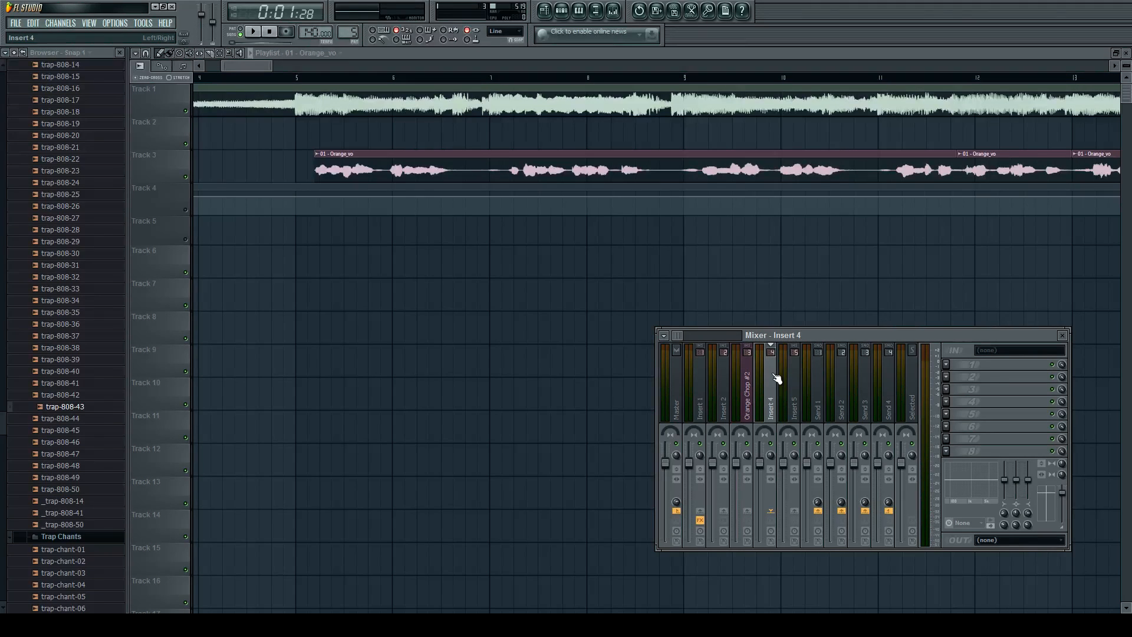
{"action": "left_click", "coordinate": [722, 399]}
{"action": "left_click", "coordinate": [701, 395]}
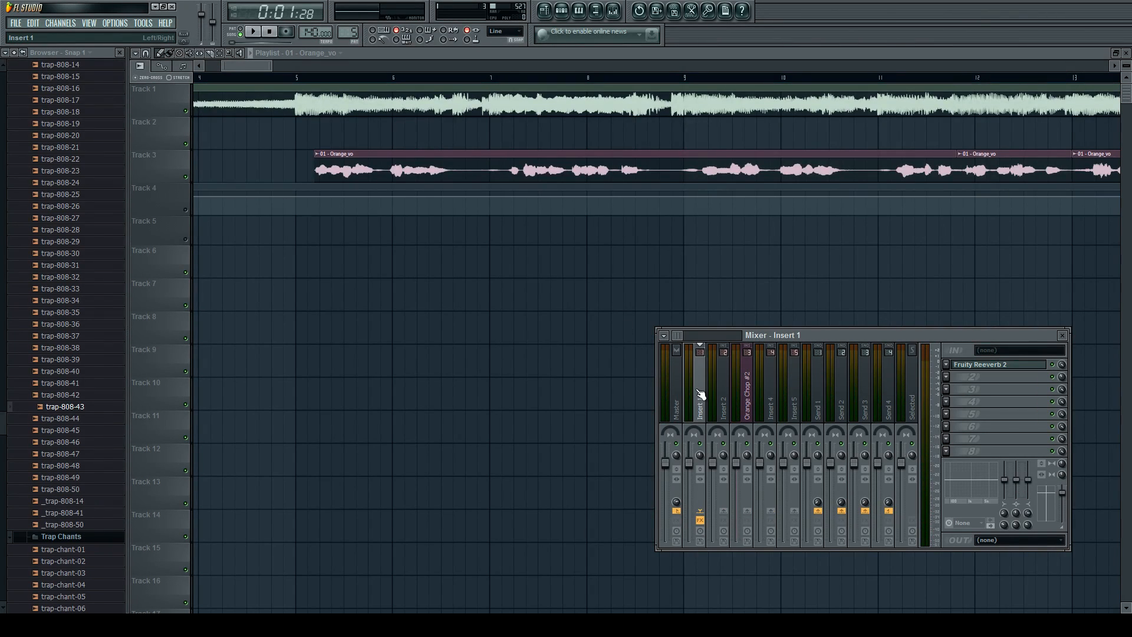
{"action": "double_click", "coordinate": [409, 167]}
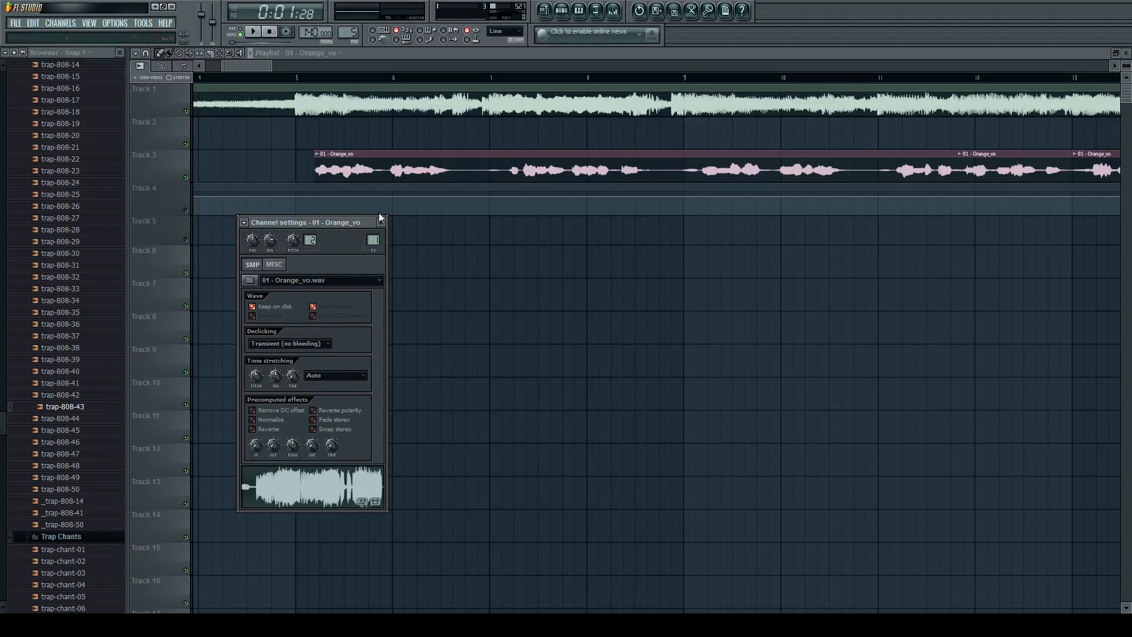
Add Gross Beat to the second effect slot of Insert 1 with the Complex 8 time preset, and audition it.
{"action": "left_click", "coordinate": [614, 11]}
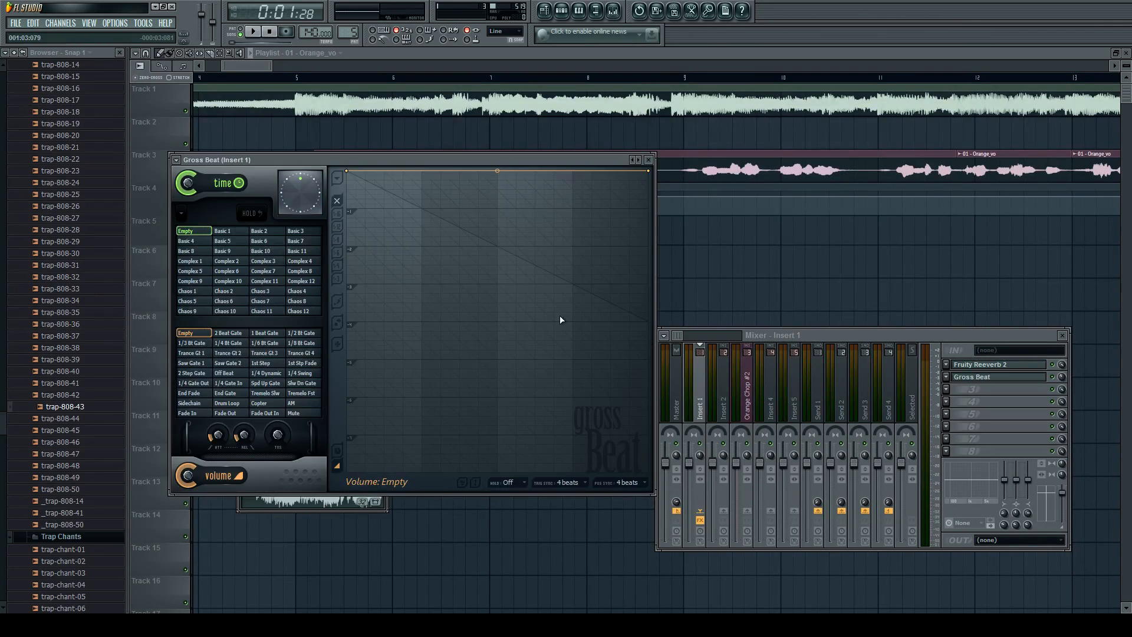
{"action": "left_click", "coordinate": [226, 261]}
{"action": "left_click", "coordinate": [302, 271]}
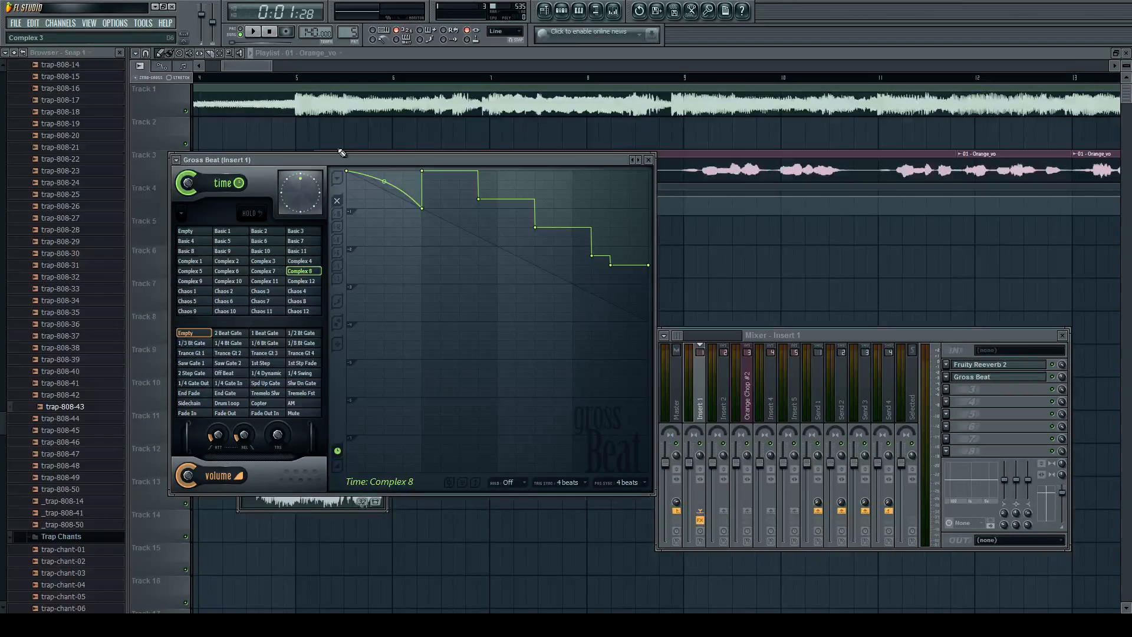
{"action": "key", "text": "space"}
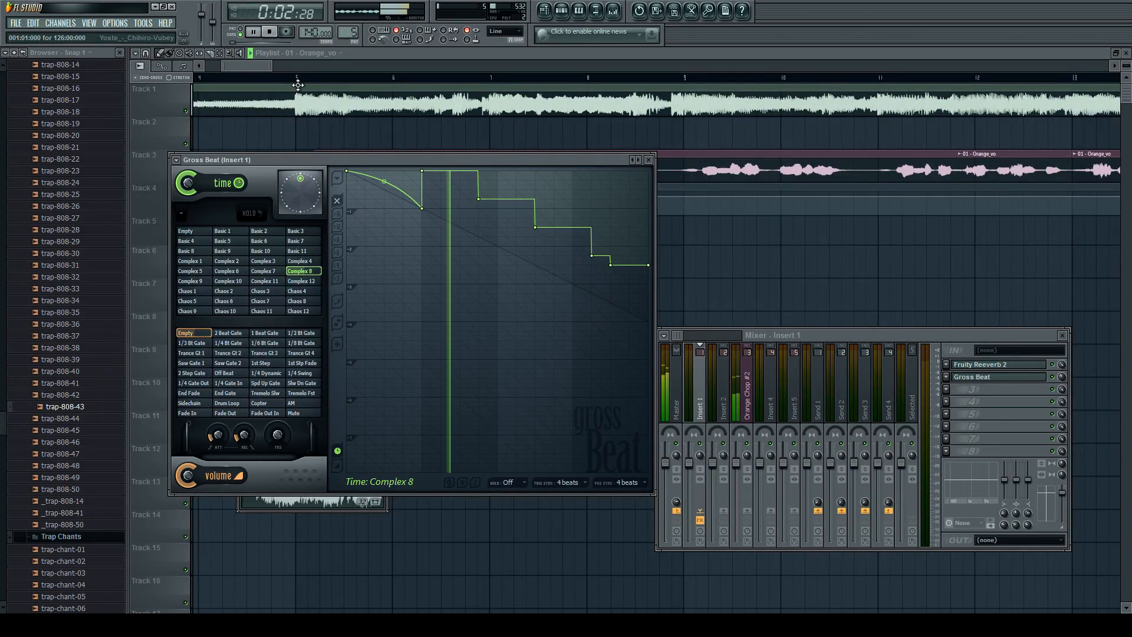
{"action": "key", "text": "space"}
{"action": "key", "text": "F12"}
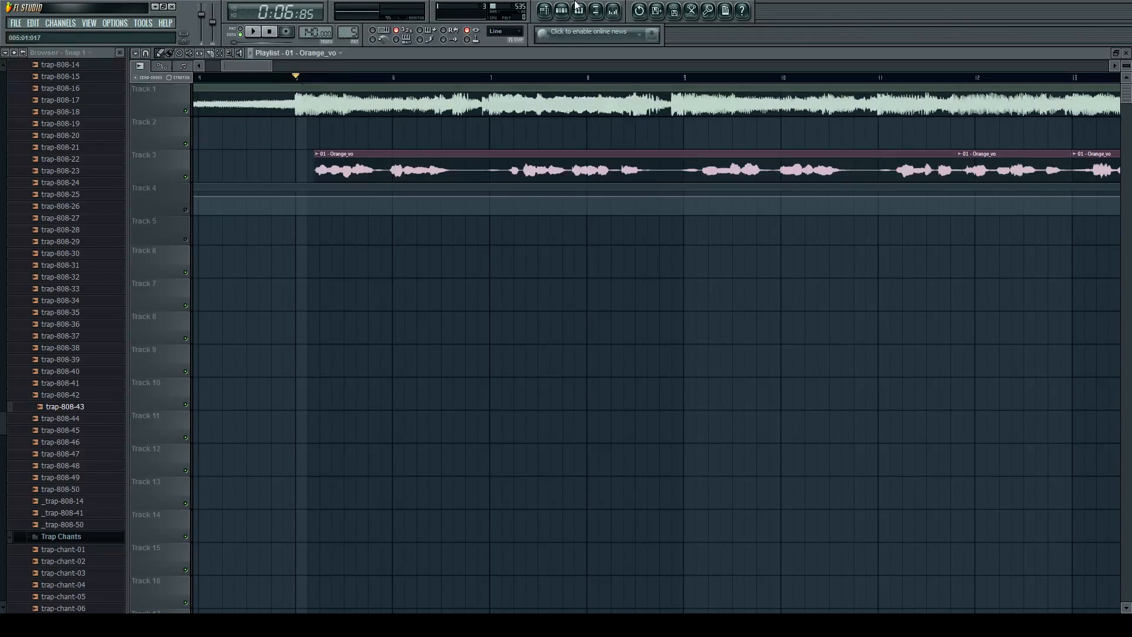
Mute Track 1 and audition the Orange_vo vocals through Gross Beat from bar 5.
{"action": "left_click", "coordinate": [613, 11]}
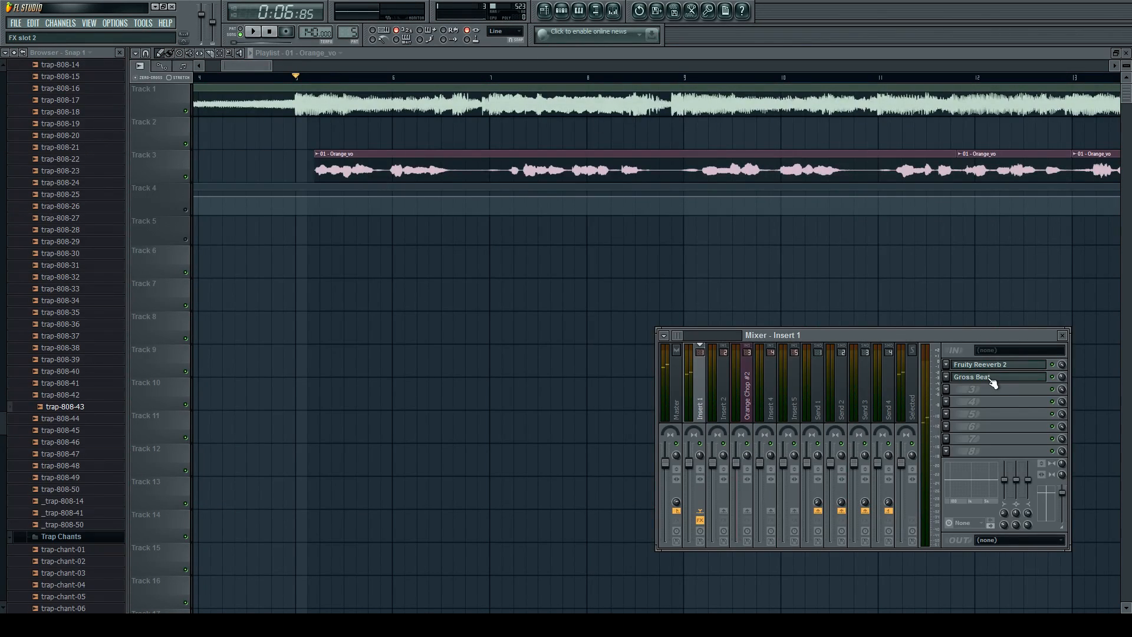
{"action": "left_click", "coordinate": [186, 111]}
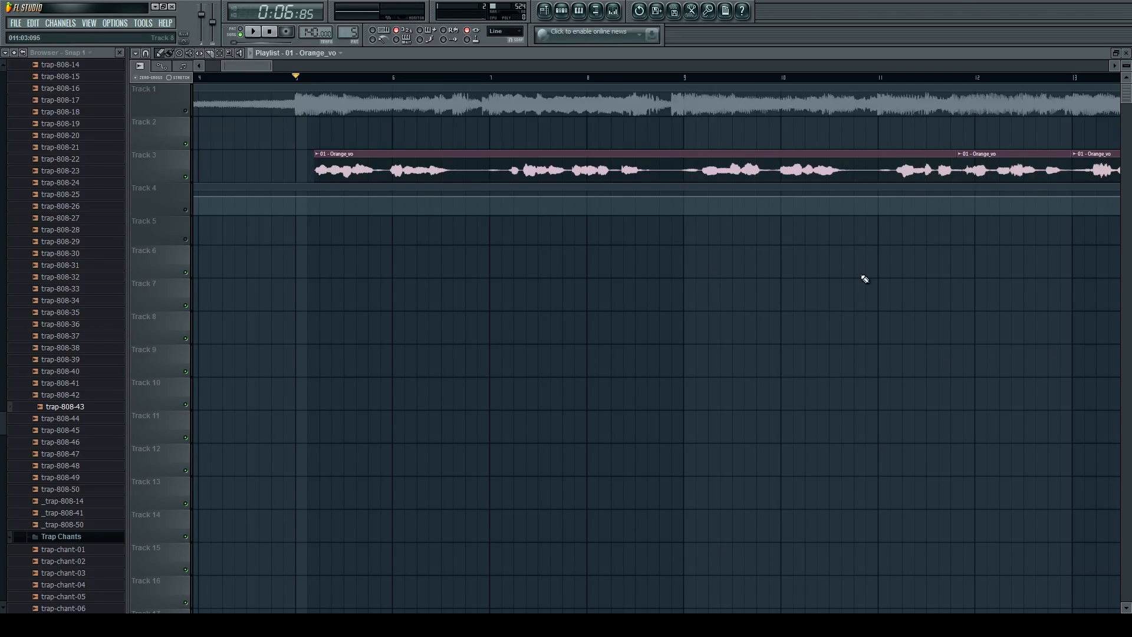
{"action": "left_click", "coordinate": [597, 9]}
{"action": "left_click", "coordinate": [1000, 379]}
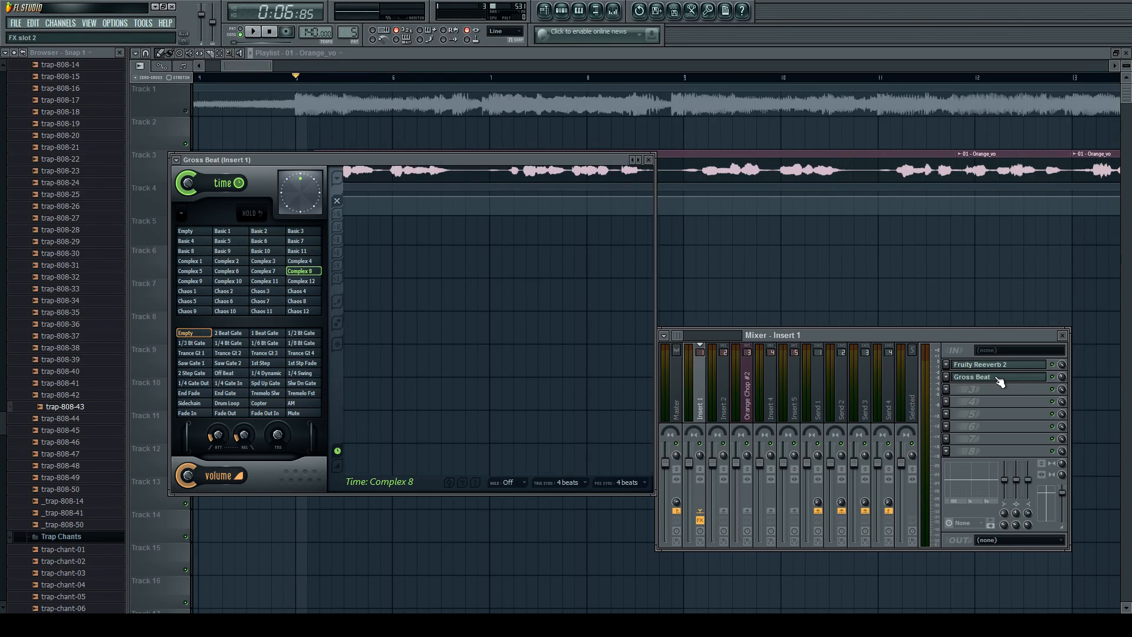
{"action": "key", "text": "space"}
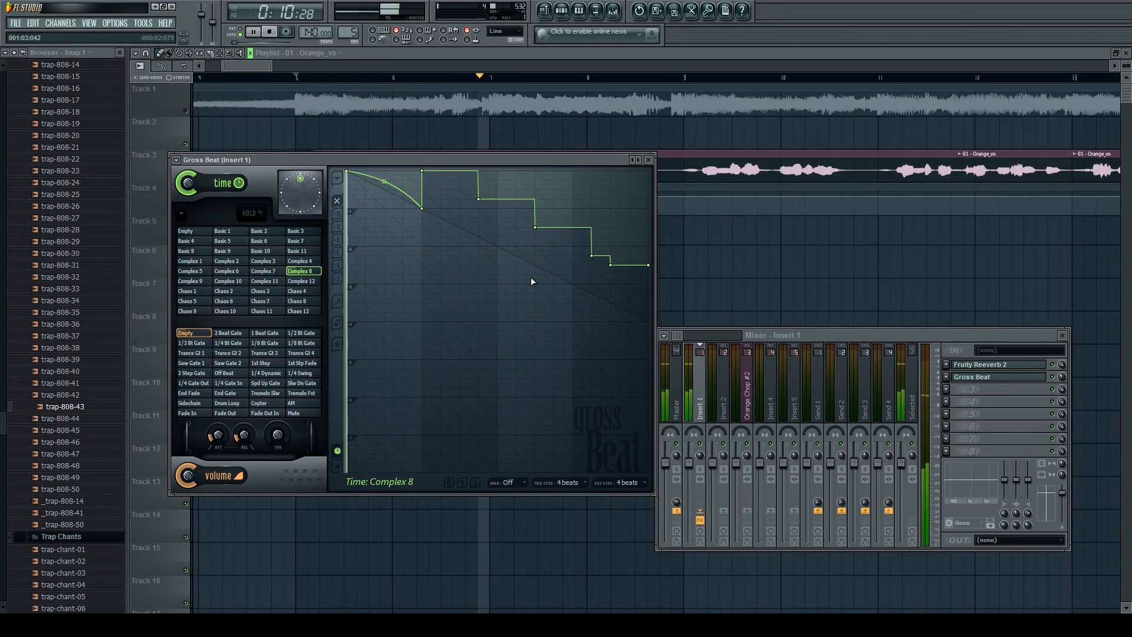
{"action": "key", "text": "space"}
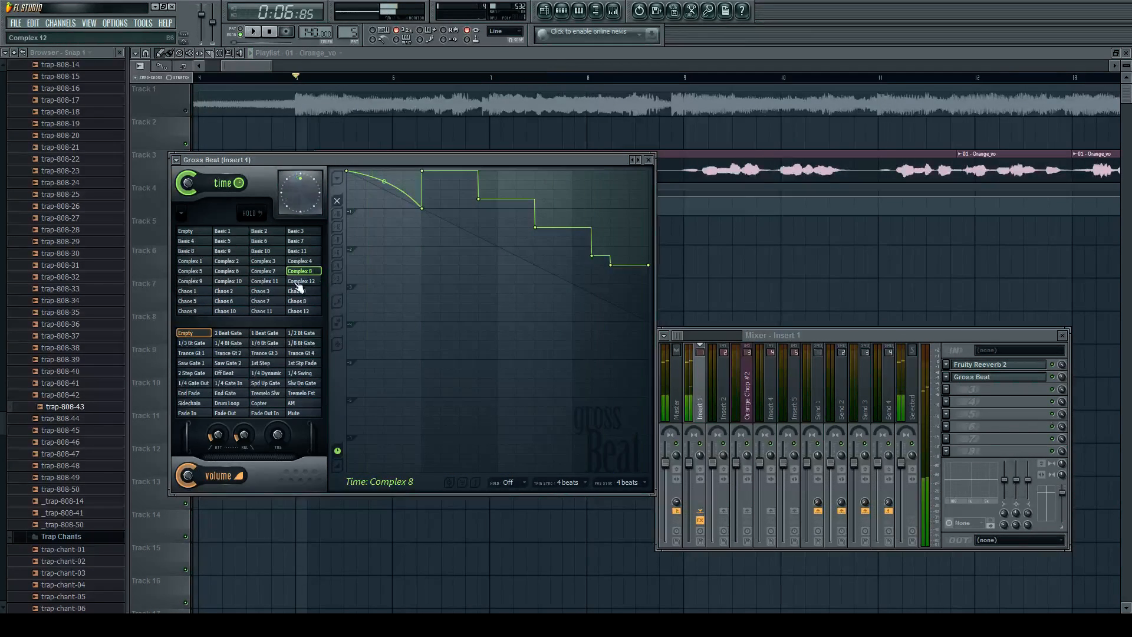
Switch Gross Beat to the Complex 11 time preset and audition the vocals from bar 5.
{"action": "left_click", "coordinate": [264, 283]}
{"action": "key", "text": "space"}
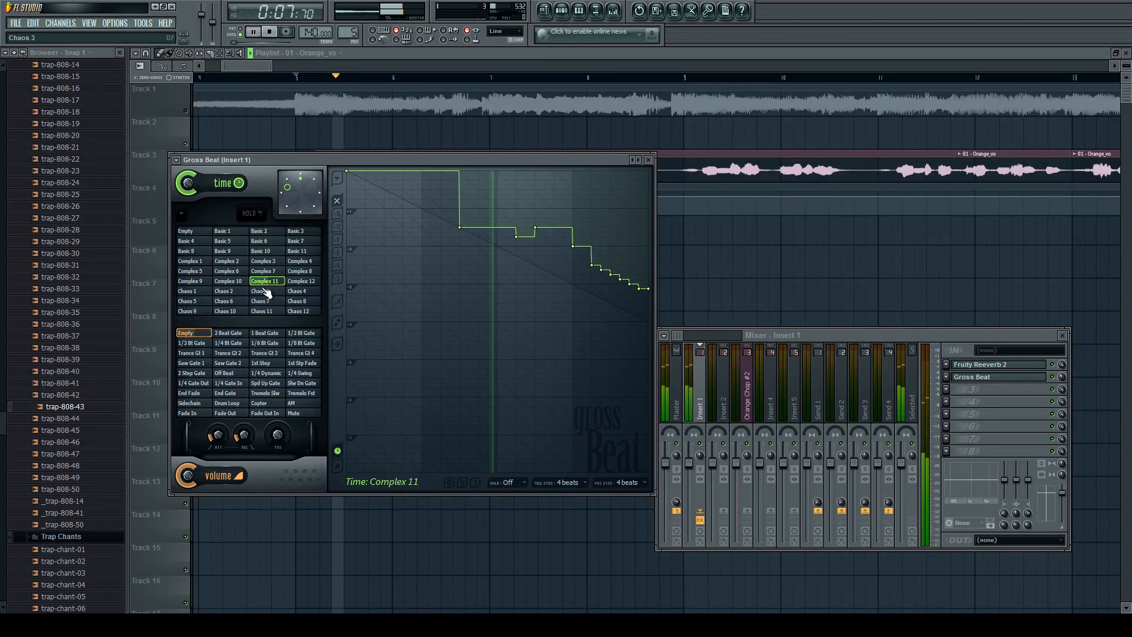
{"action": "key", "text": "space"}
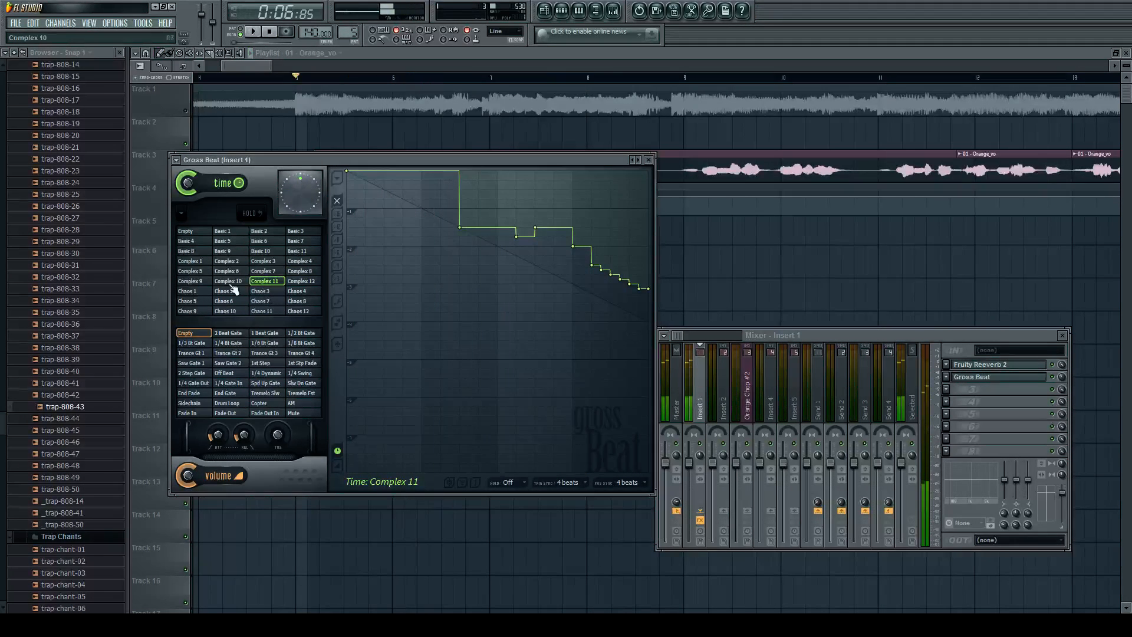
Switch Gross Beat to the Complex 5 time preset and audition the vocals from bar 5.
{"action": "left_click", "coordinate": [191, 271]}
{"action": "key", "text": "space"}
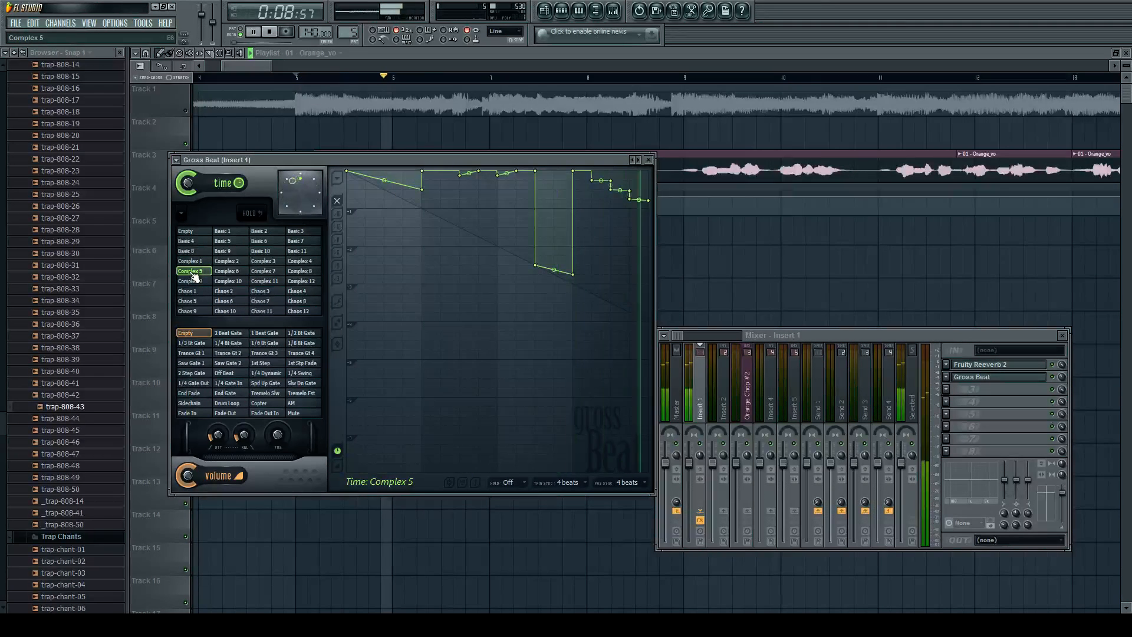
{"action": "key", "text": "space"}
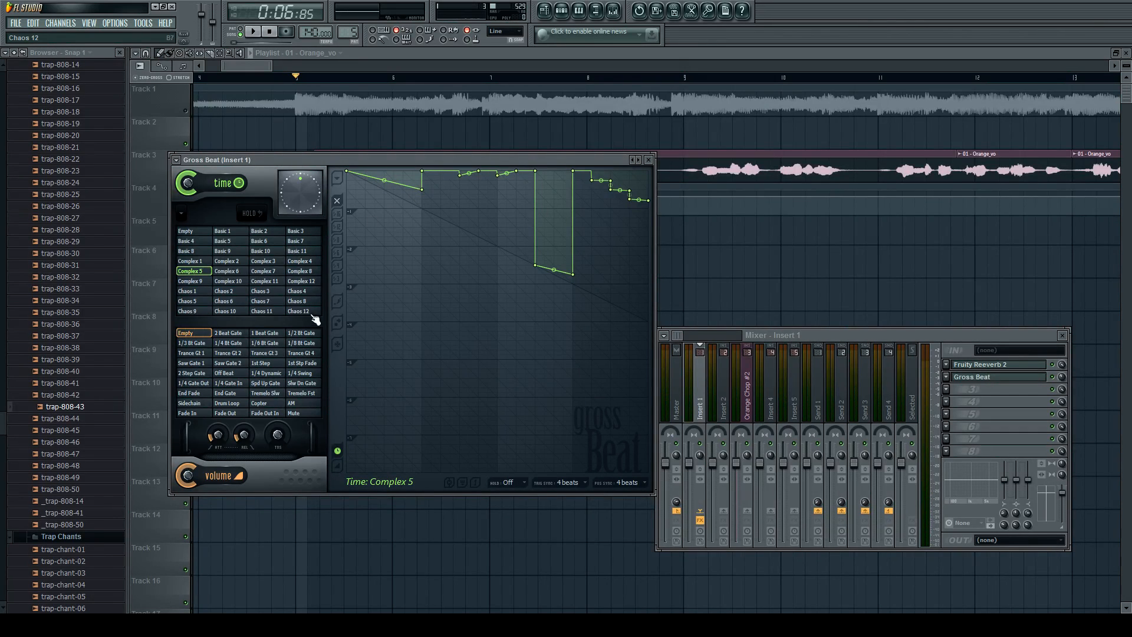
Apply Gross Beat's Trance Gt 2 volume preset and audition the gated vocals from bar 5.
{"action": "left_click", "coordinate": [226, 353]}
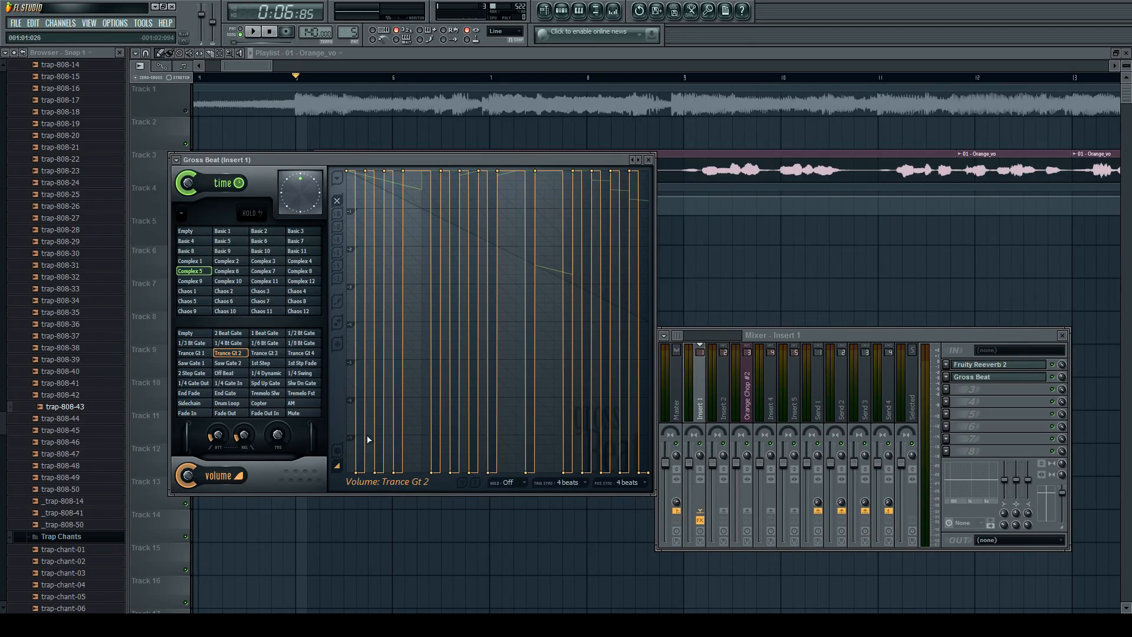
{"action": "key", "text": "space"}
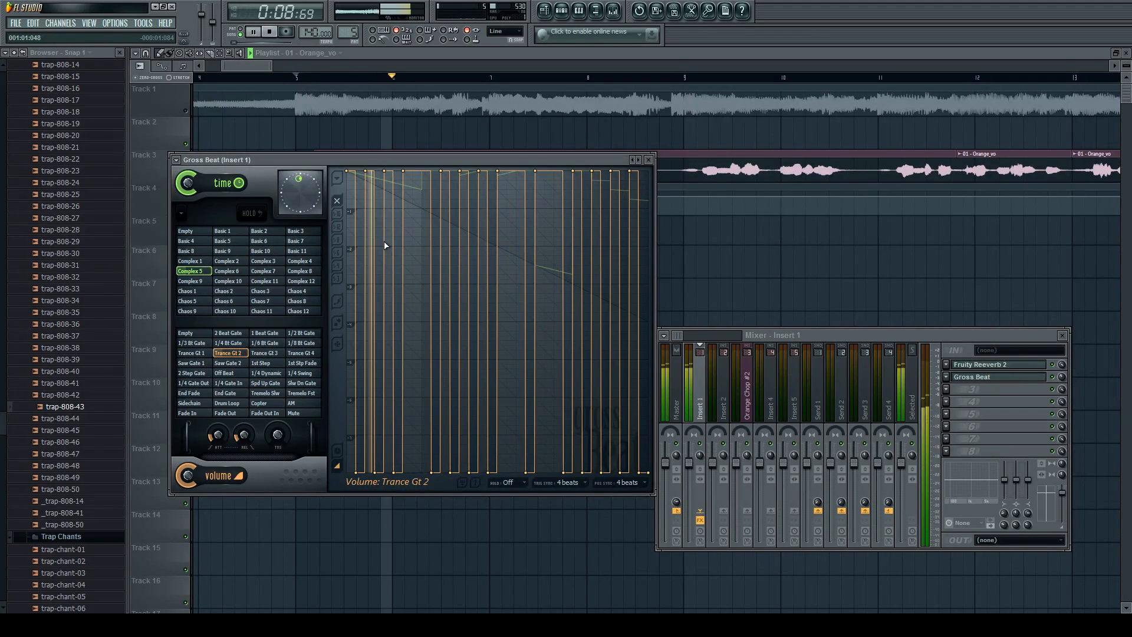
{"action": "key", "text": "space"}
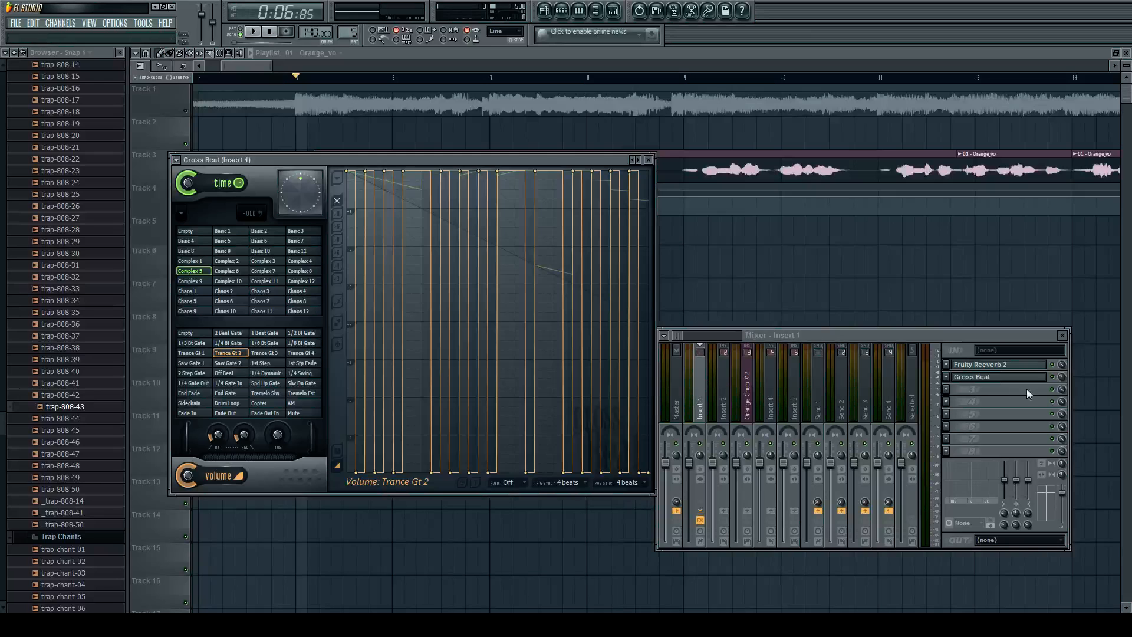
Create an automation clip for Gross Beat's mix level on Insert 1, and clear the plugin and mixer windows.
{"action": "left_click", "coordinate": [1061, 376]}
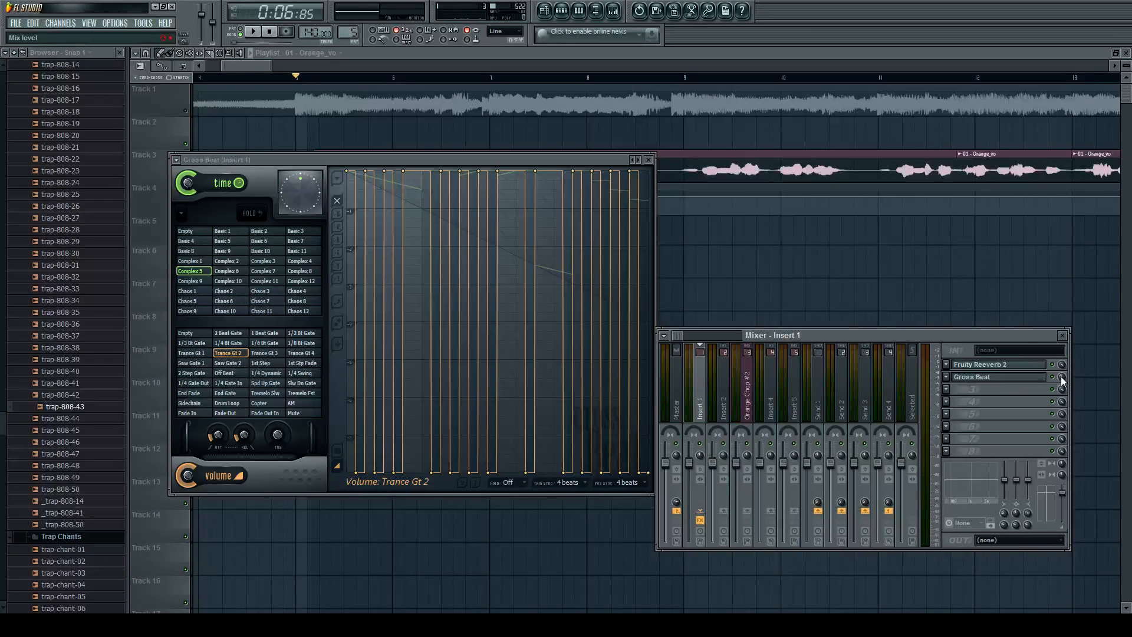
{"action": "left_click", "coordinate": [1060, 453]}
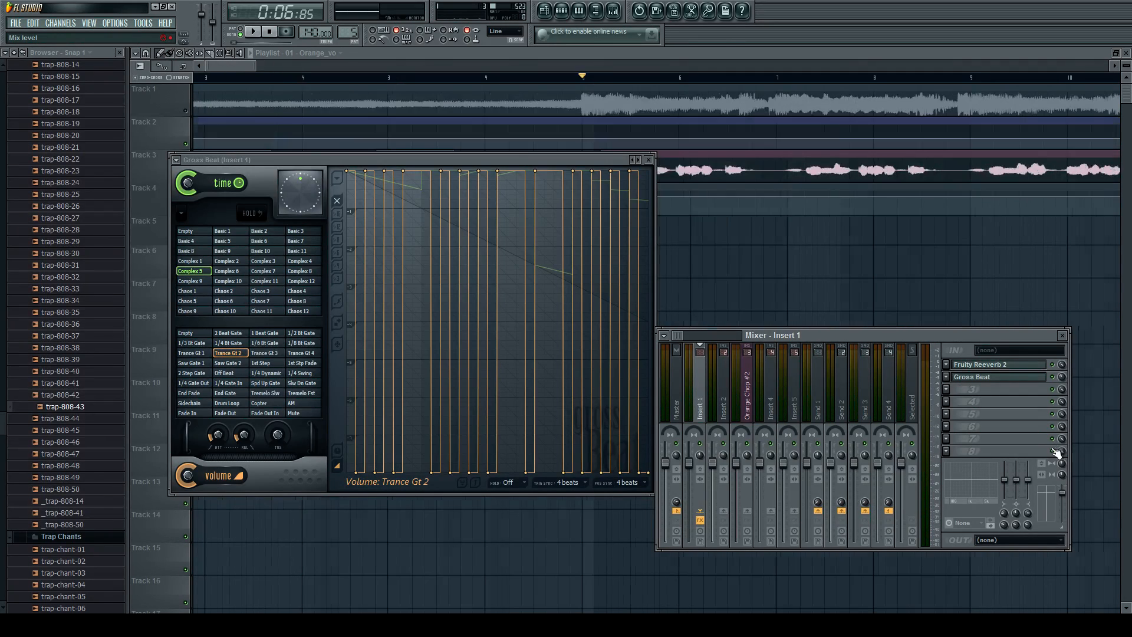
{"action": "key", "text": "F12"}
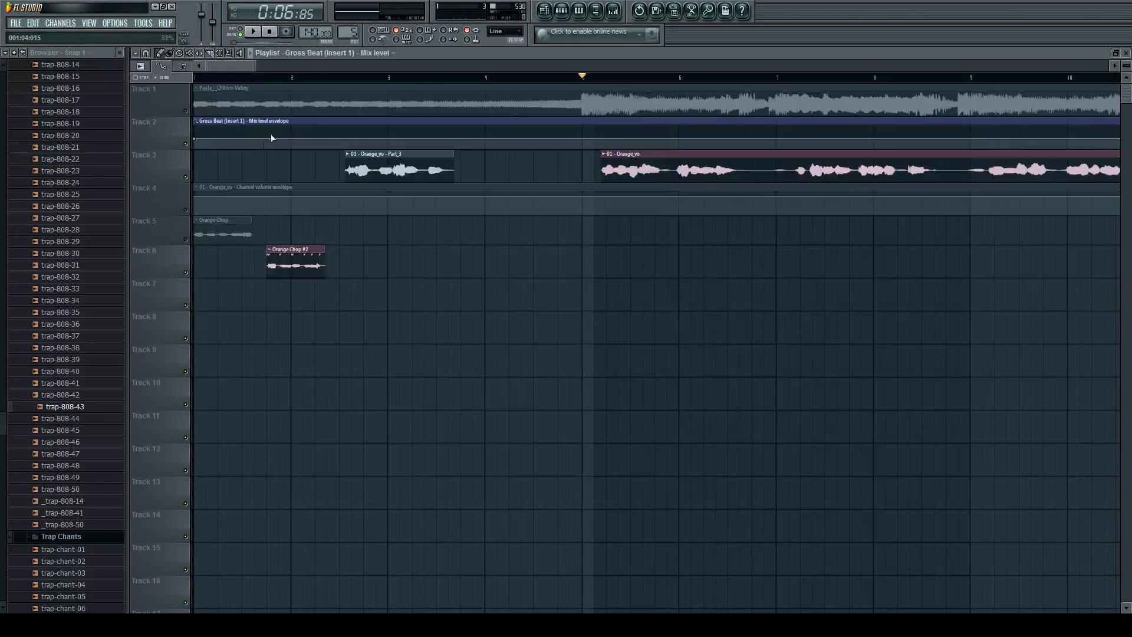
Move the Gross Beat mix level envelope clip to Track 7 and enlarge that track's height.
{"action": "left_click_drag", "start_coordinate": [264, 140], "coordinate": [222, 311]}
{"action": "key", "text": "space"}
{"action": "scroll", "coordinate": [700, 280], "scroll_direction": "up", "scroll_amount": 2}
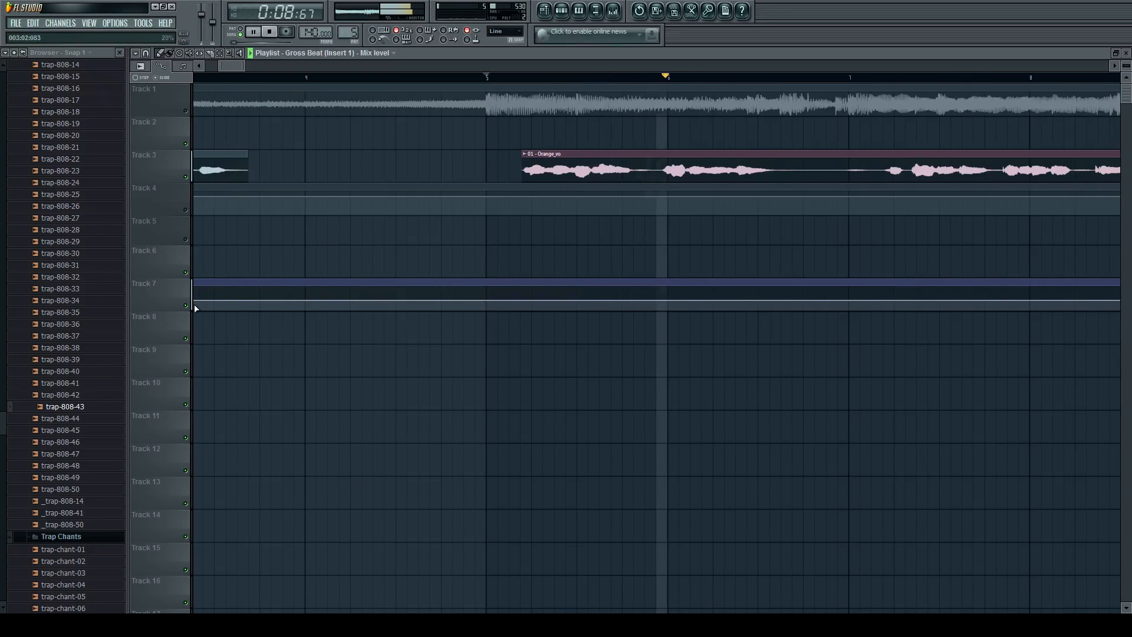
{"action": "left_click_drag", "start_coordinate": [174, 310], "coordinate": [171, 482]}
{"action": "key", "text": "space"}
{"action": "scroll", "coordinate": [470, 288], "scroll_direction": "down", "scroll_amount": 1}
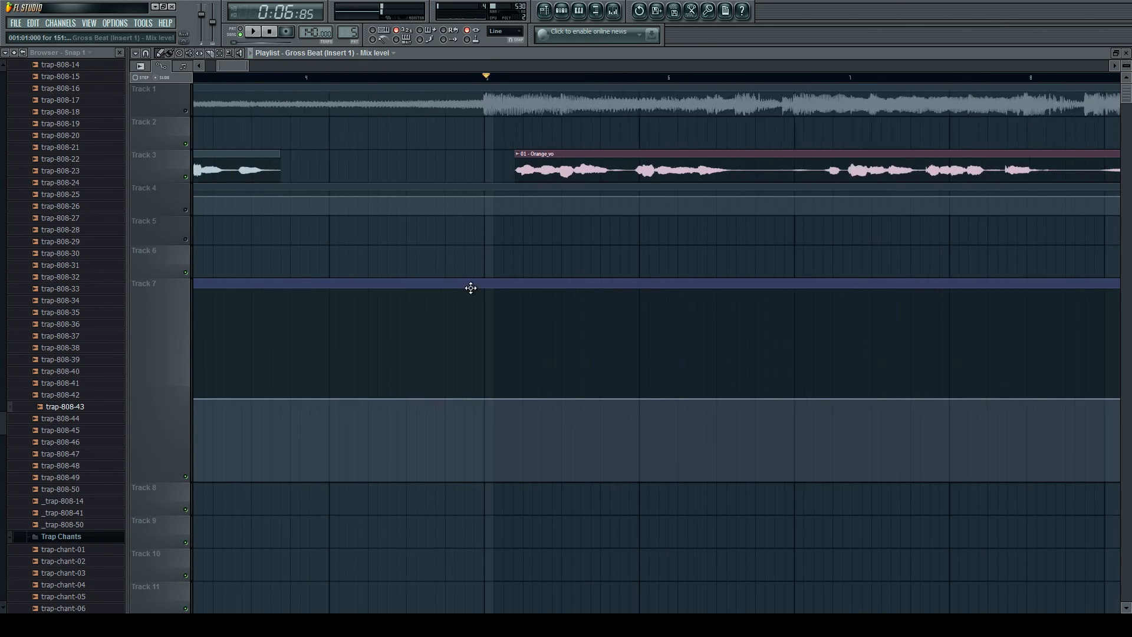
Shape the mix level envelope to stay at zero until just before bar 6 and then rise, and audition it.
{"action": "scroll", "coordinate": [548, 160], "scroll_direction": "up", "scroll_amount": 2}
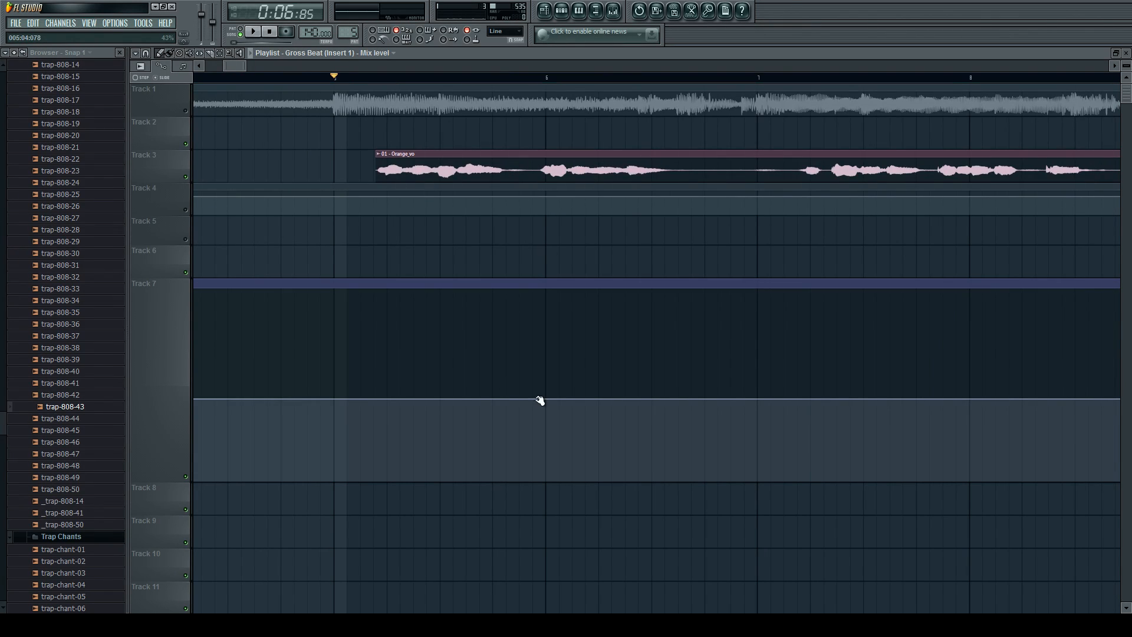
{"action": "right_click", "coordinate": [521, 399]}
{"action": "left_click_drag", "start_coordinate": [520, 399], "coordinate": [523, 489]}
{"action": "scroll", "coordinate": [417, 435], "scroll_direction": "down", "scroll_amount": 2}
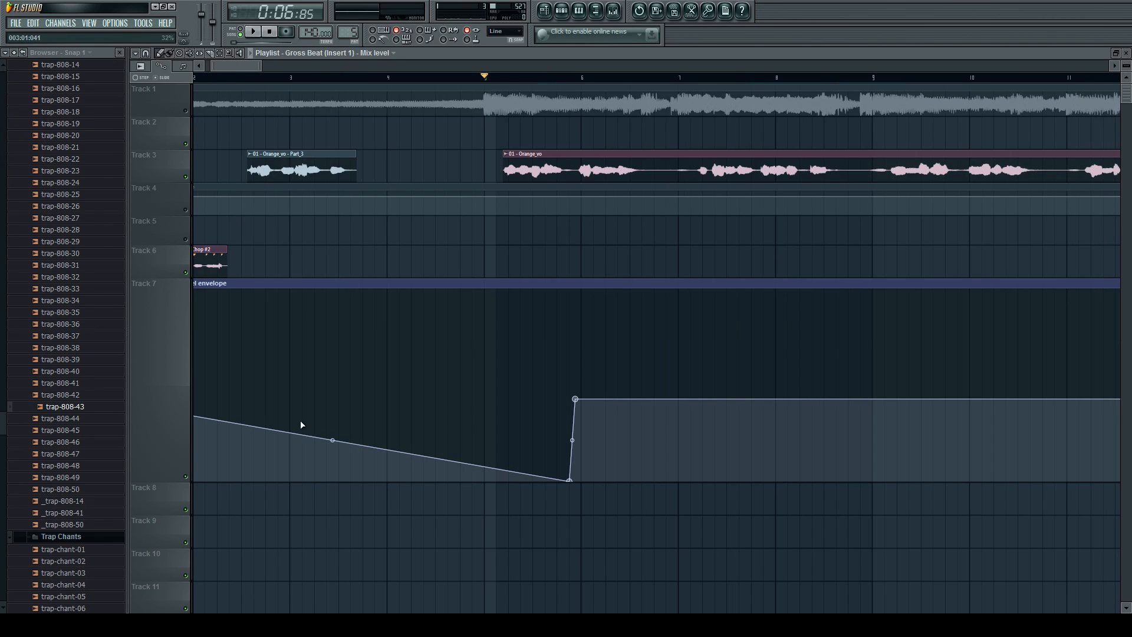
{"action": "scroll", "coordinate": [178, 402], "scroll_direction": "down", "scroll_amount": 4}
{"action": "scroll", "coordinate": [198, 399], "scroll_direction": "up", "scroll_amount": 1}
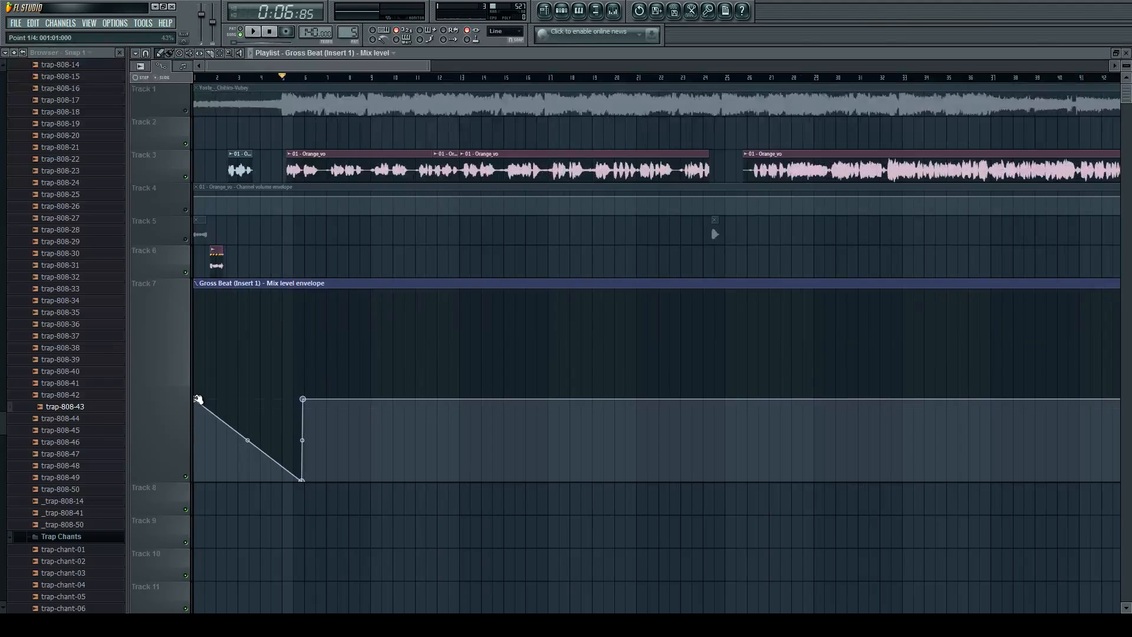
{"action": "left_click_drag", "start_coordinate": [198, 399], "coordinate": [190, 497]}
{"action": "scroll", "coordinate": [278, 377], "scroll_direction": "up", "scroll_amount": 5}
{"action": "key", "text": "space"}
{"action": "scroll", "coordinate": [422, 329], "scroll_direction": "up", "scroll_amount": 2}
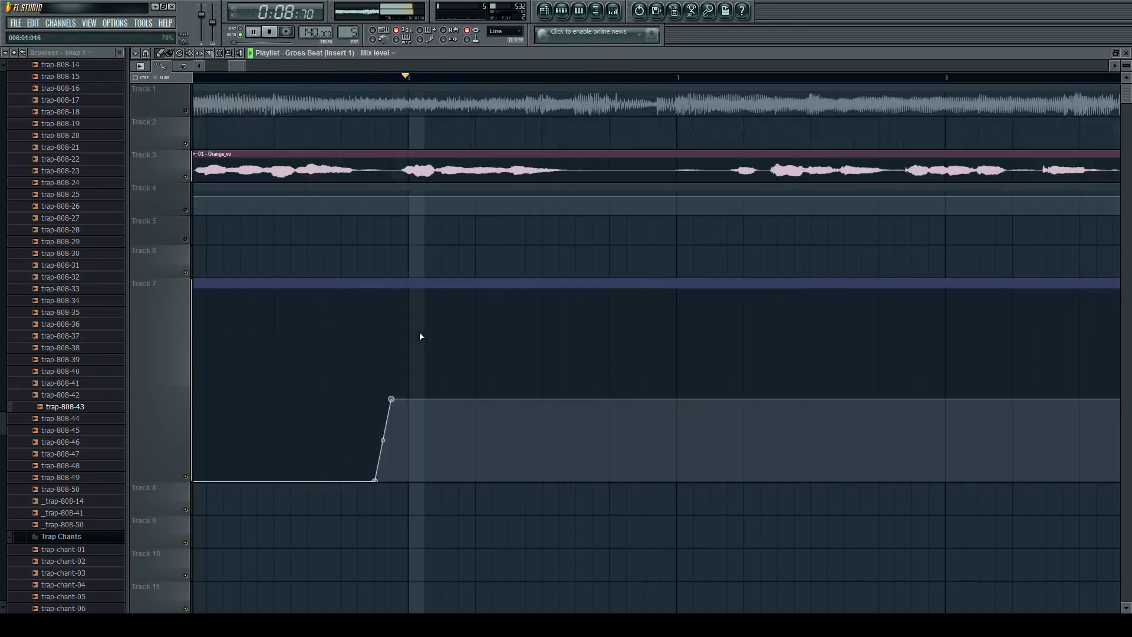
{"action": "key", "text": "space"}
Raise the envelope point just before bar 6 to the maximum mix level and audition it from bar 5.
{"action": "scroll", "coordinate": [486, 227], "scroll_direction": "down", "scroll_amount": 1}
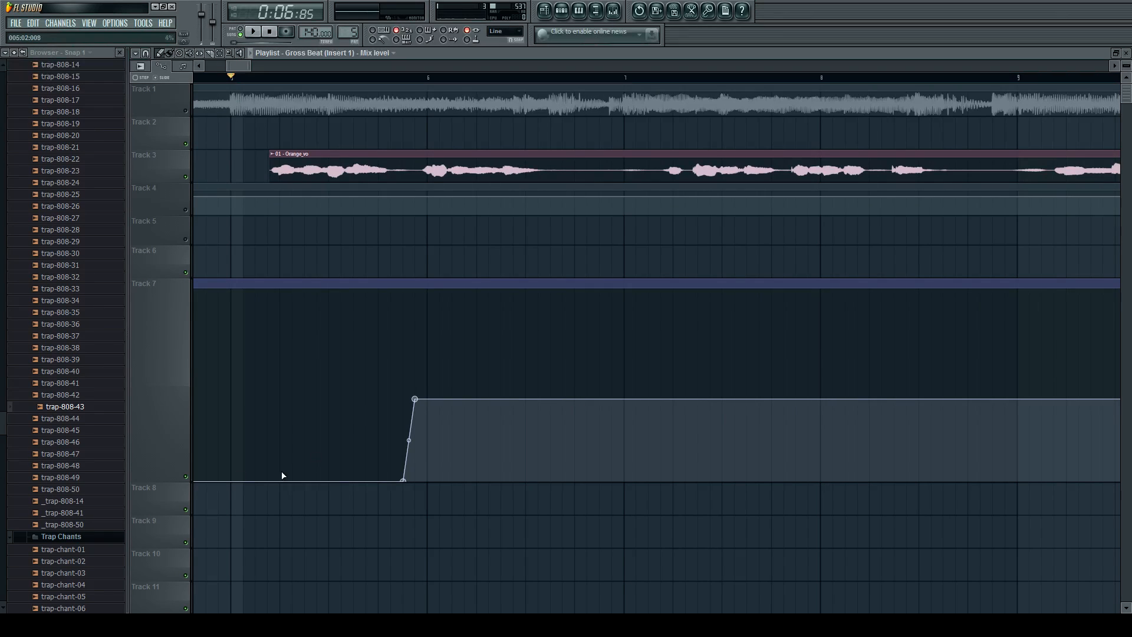
{"action": "left_click_drag", "start_coordinate": [425, 400], "coordinate": [423, 263]}
{"action": "key", "text": "space"}
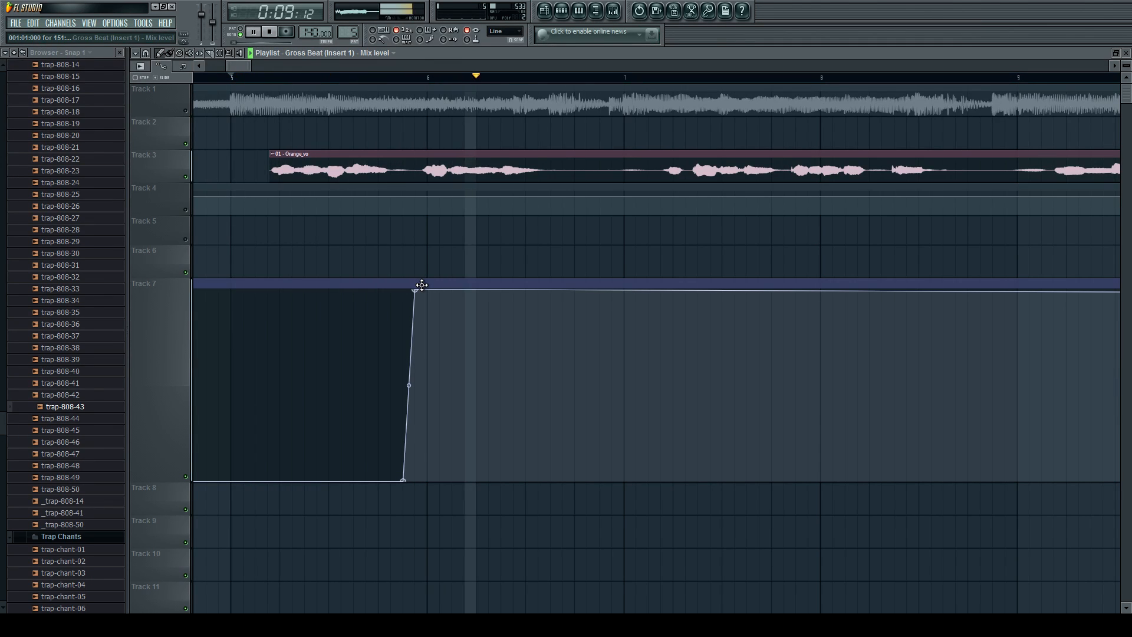
{"action": "key", "text": "space"}
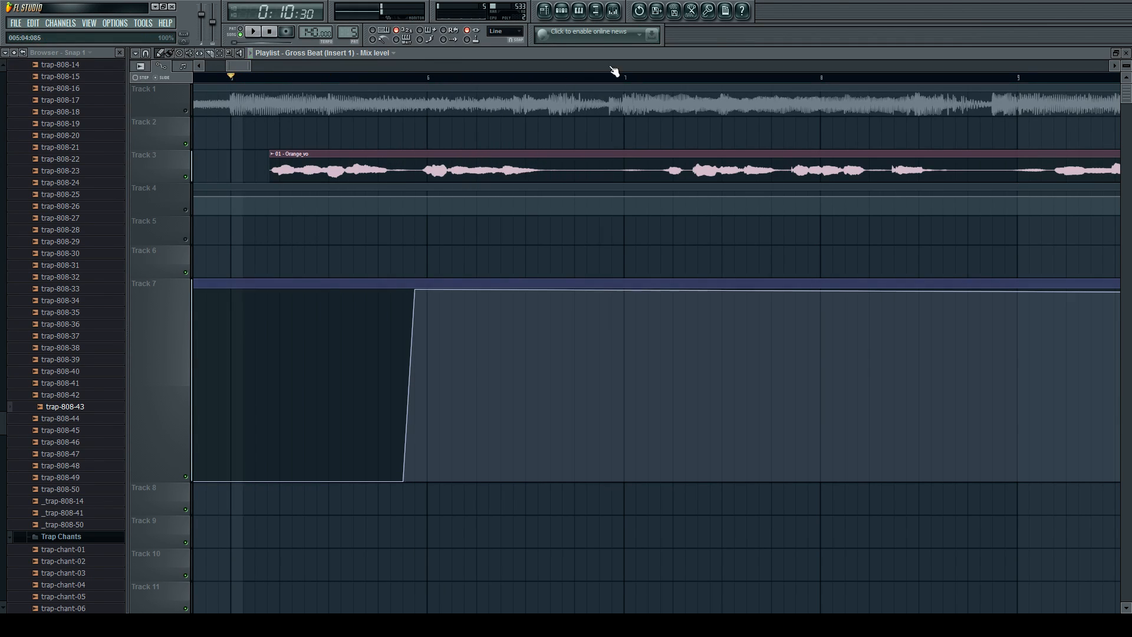
Remove the Gross Beat mix level automation from Track 7 and shrink the track back to normal height.
{"action": "left_click", "coordinate": [613, 10]}
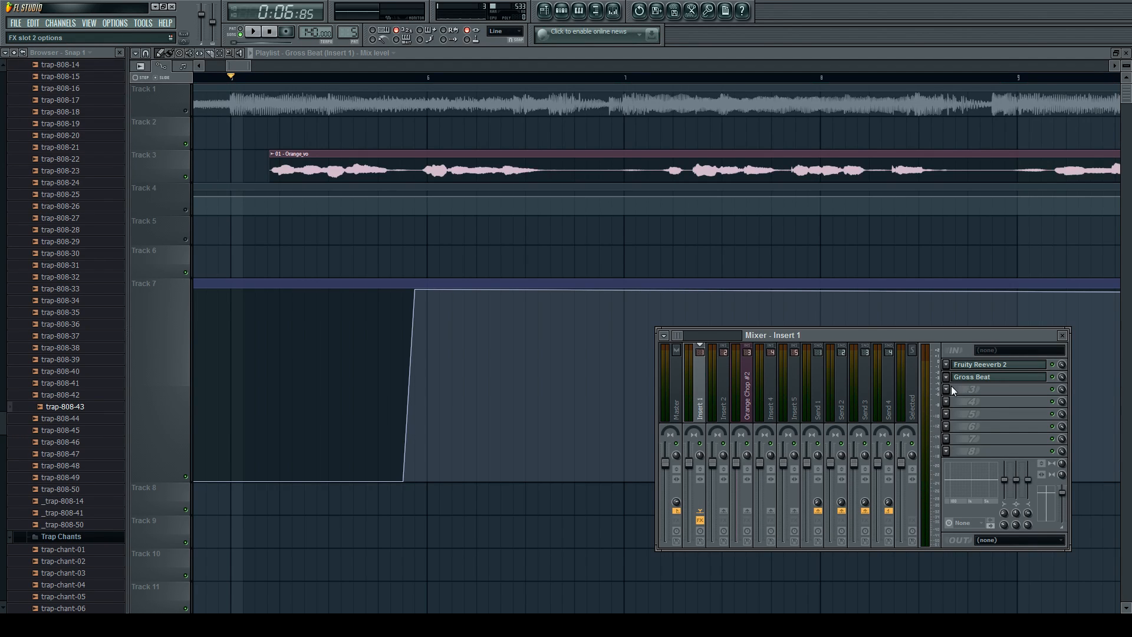
{"action": "left_click", "coordinate": [989, 79]}
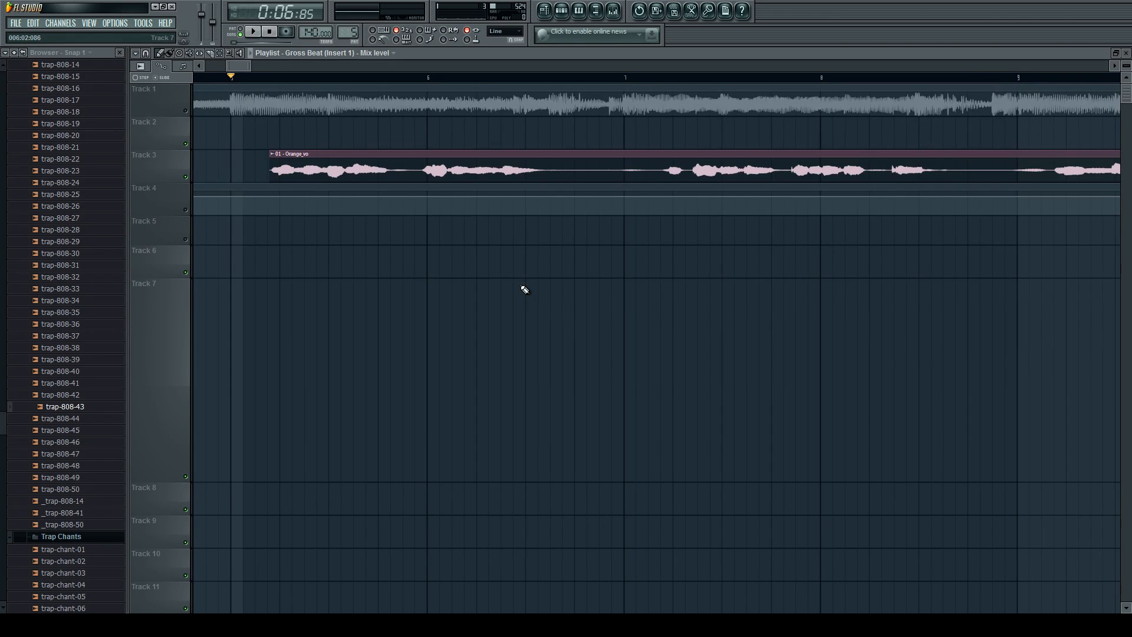
{"action": "scroll", "coordinate": [523, 288], "scroll_direction": "down", "scroll_amount": 5}
{"action": "left_click_drag", "start_coordinate": [168, 476], "coordinate": [170, 309]}
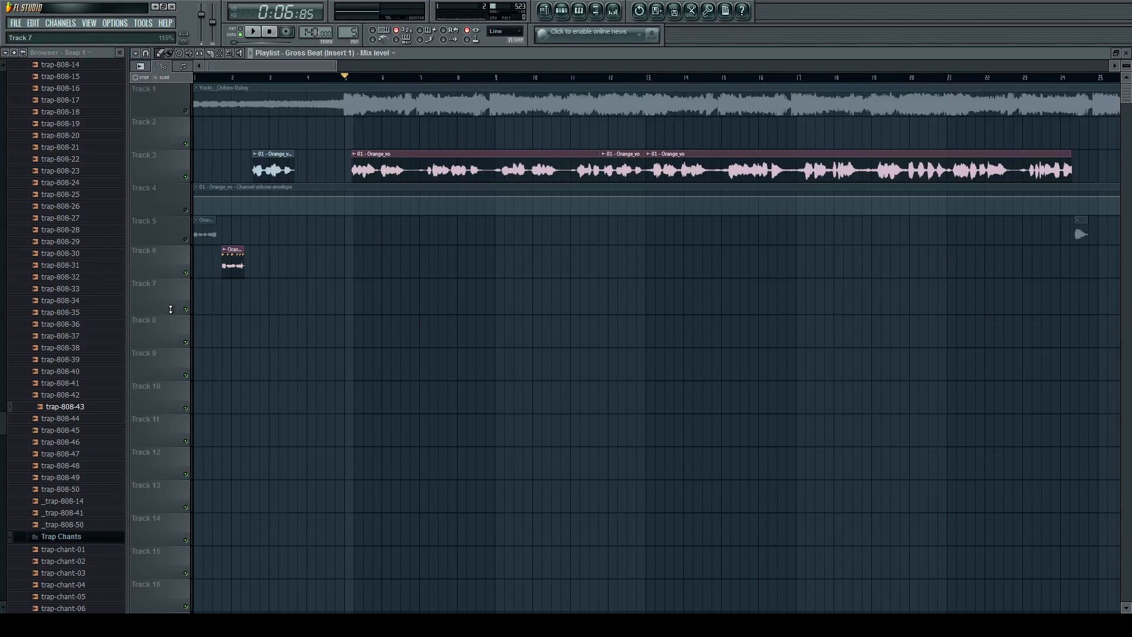
Unmute Track 1 and select its Yoste_-_Chihiro-Vubey instrumental clip.
{"action": "left_click", "coordinate": [522, 164]}
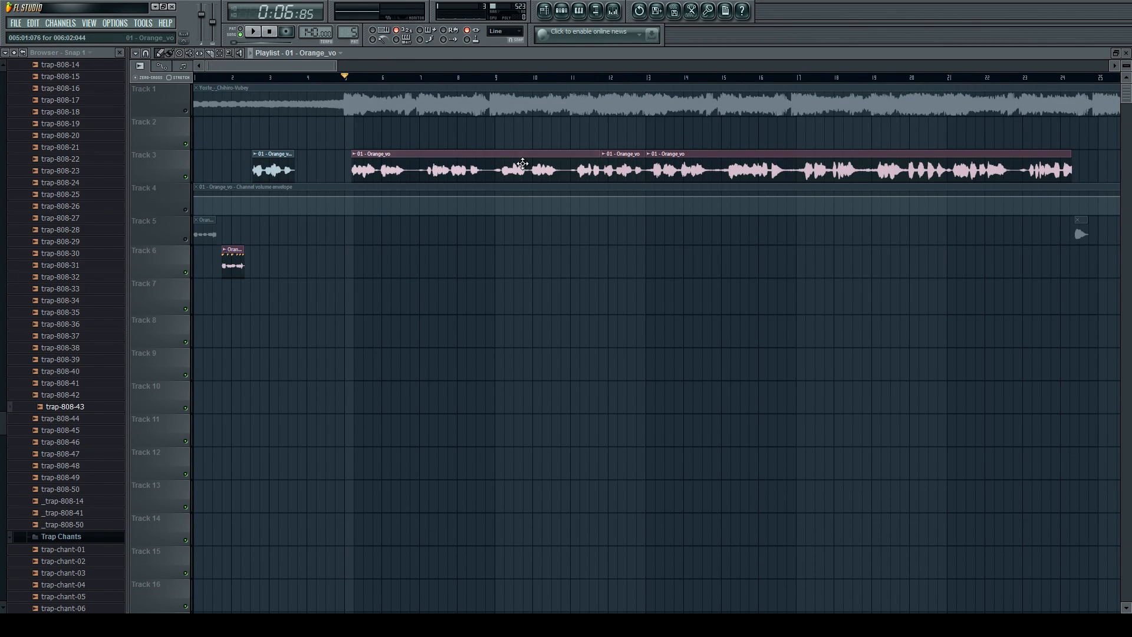
{"action": "scroll", "coordinate": [521, 165], "scroll_direction": "down", "scroll_amount": 3}
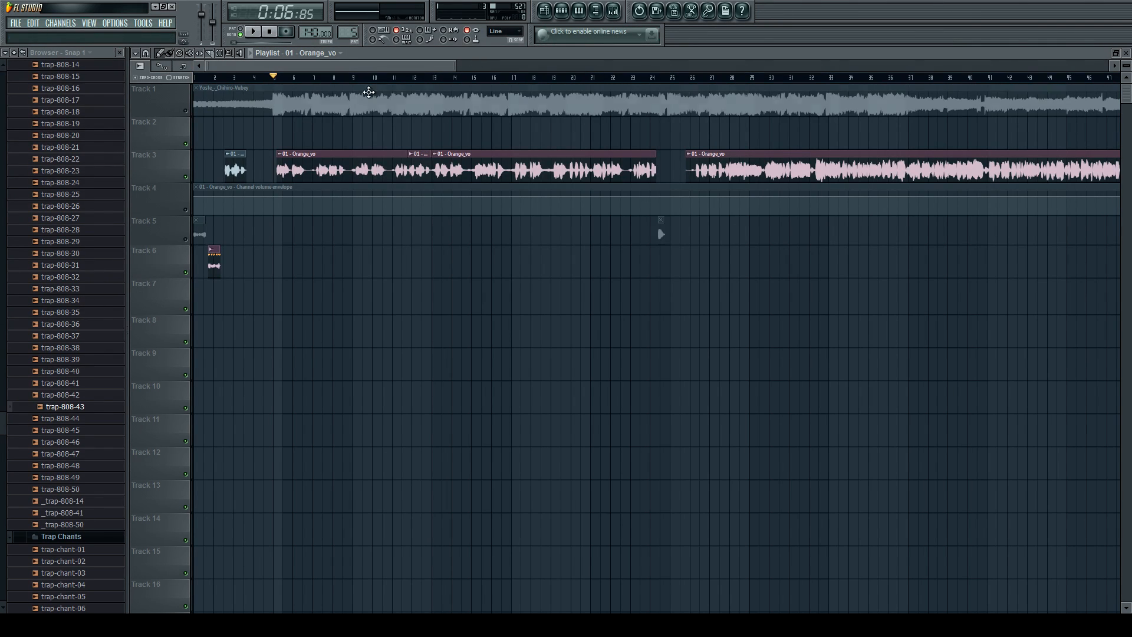
{"action": "left_click", "coordinate": [561, 13]}
{"action": "left_click", "coordinate": [560, 13]}
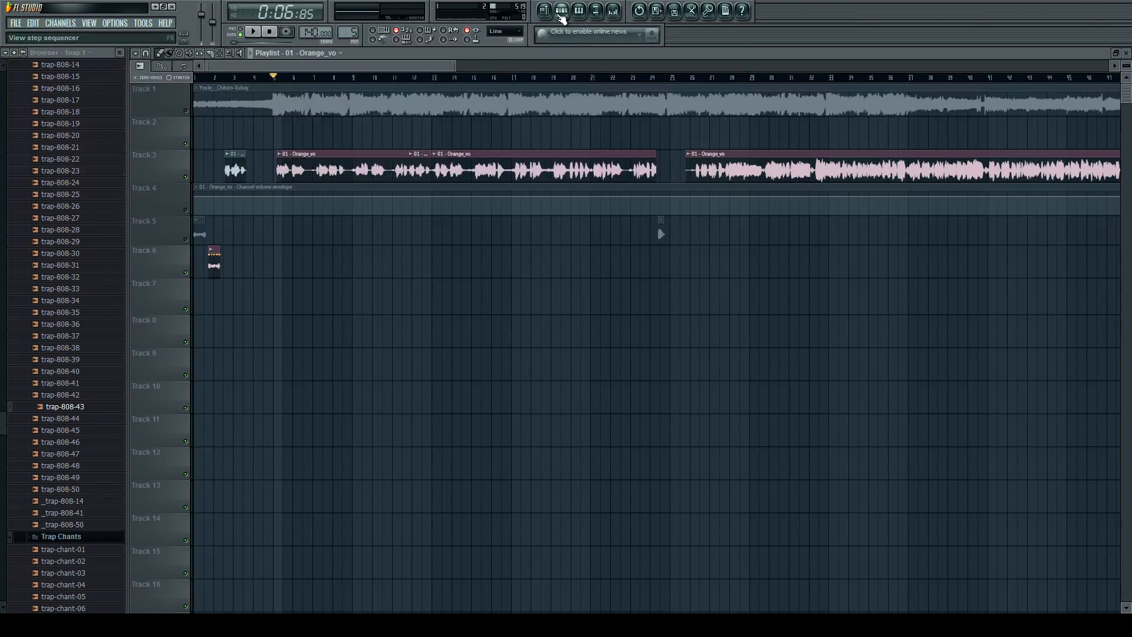
{"action": "left_click", "coordinate": [186, 111]}
{"action": "left_click", "coordinate": [626, 107]}
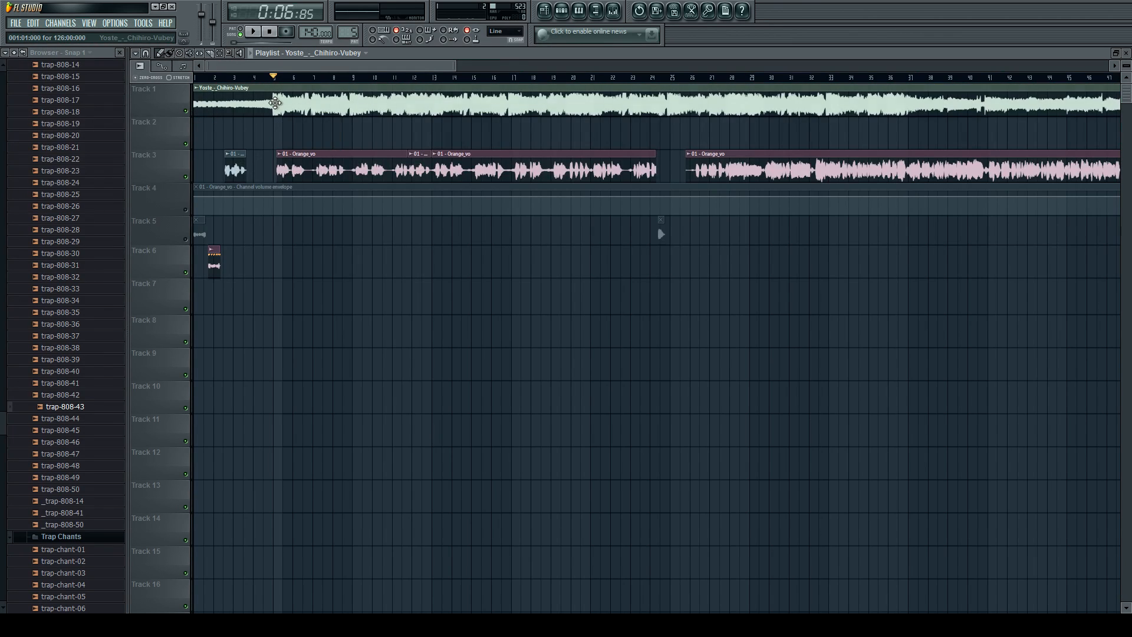
{"action": "scroll", "coordinate": [625, 106], "scroll_direction": "down", "scroll_amount": 1}
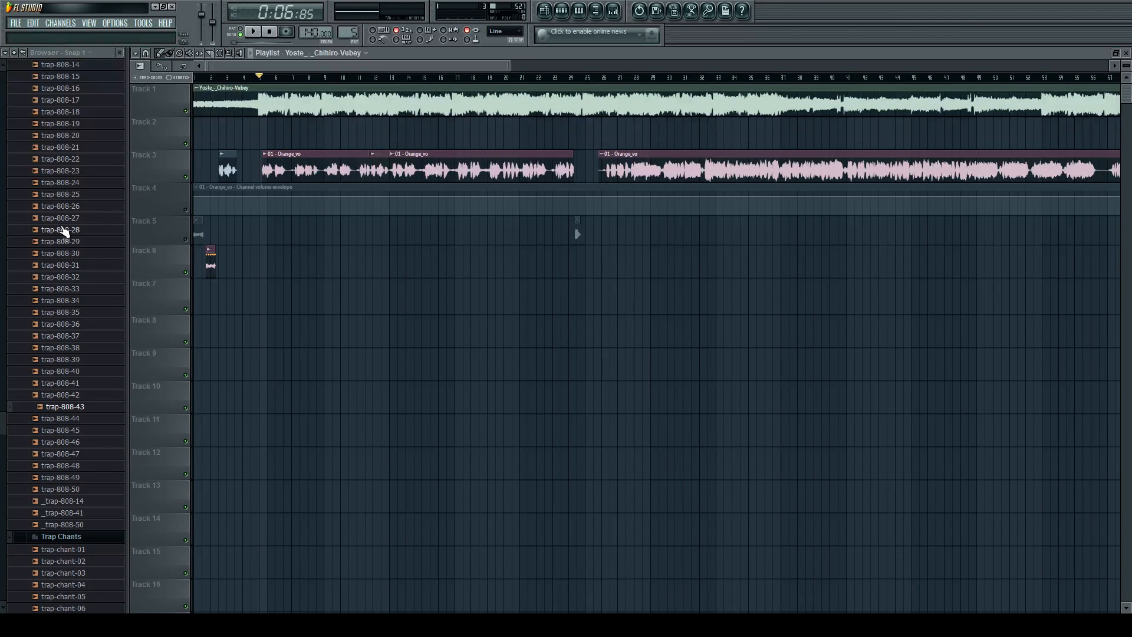
Preview the trap-clap-05 and trap-chant-11 samples from the trap drum folders.
{"action": "left_click", "coordinate": [108, 334]}
{"action": "scroll", "coordinate": [110, 334], "scroll_direction": "down", "scroll_amount": 10}
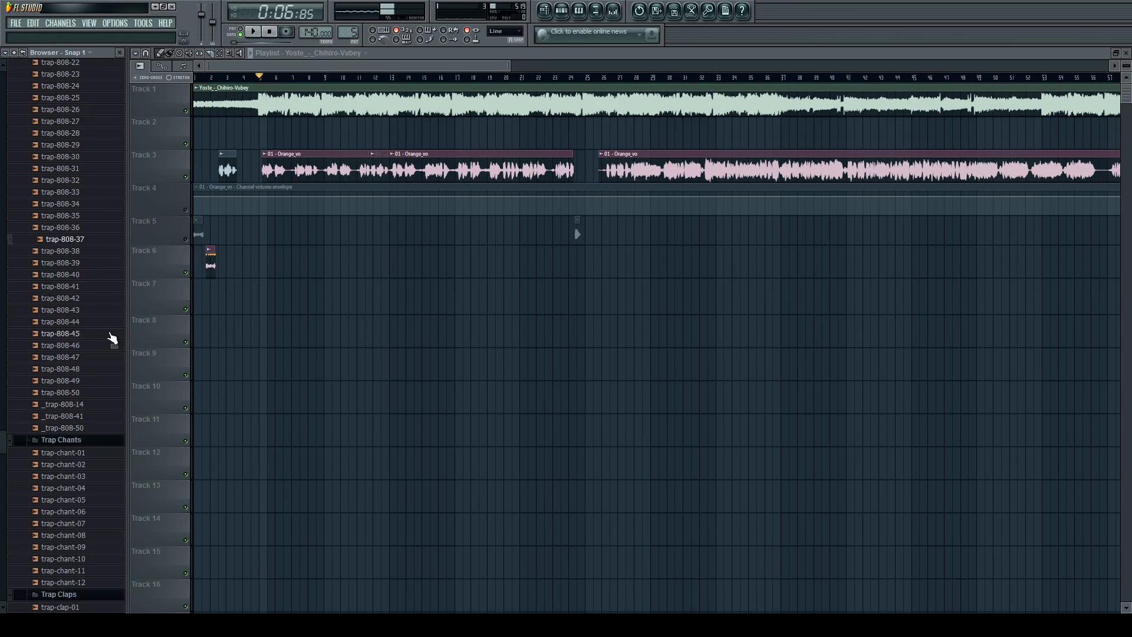
{"action": "left_click", "coordinate": [110, 399]}
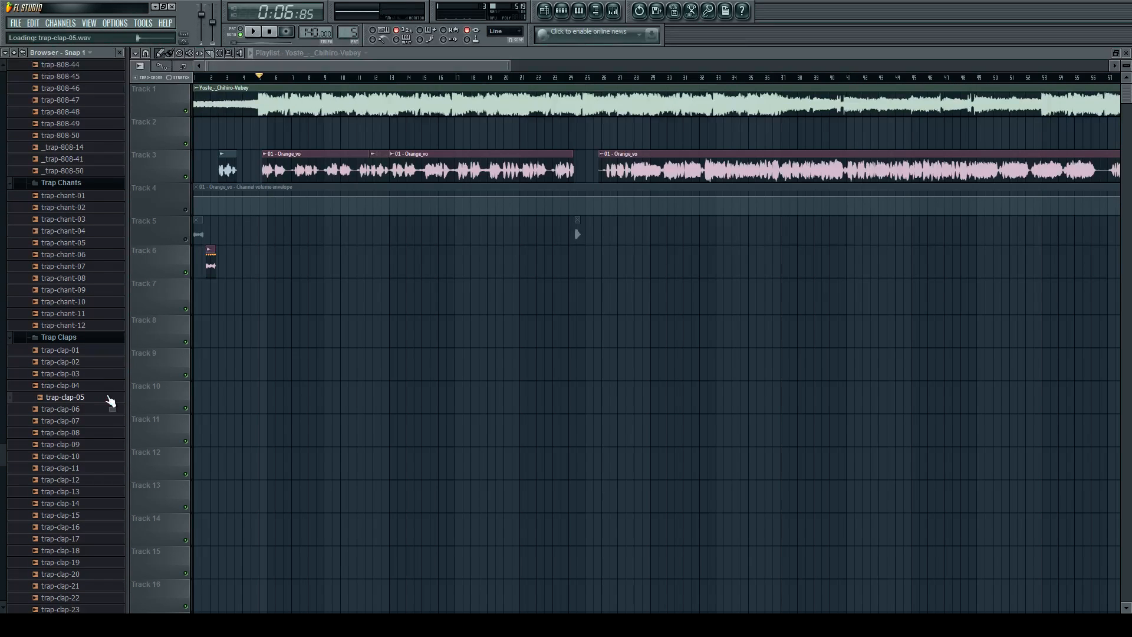
{"action": "left_click", "coordinate": [75, 313]}
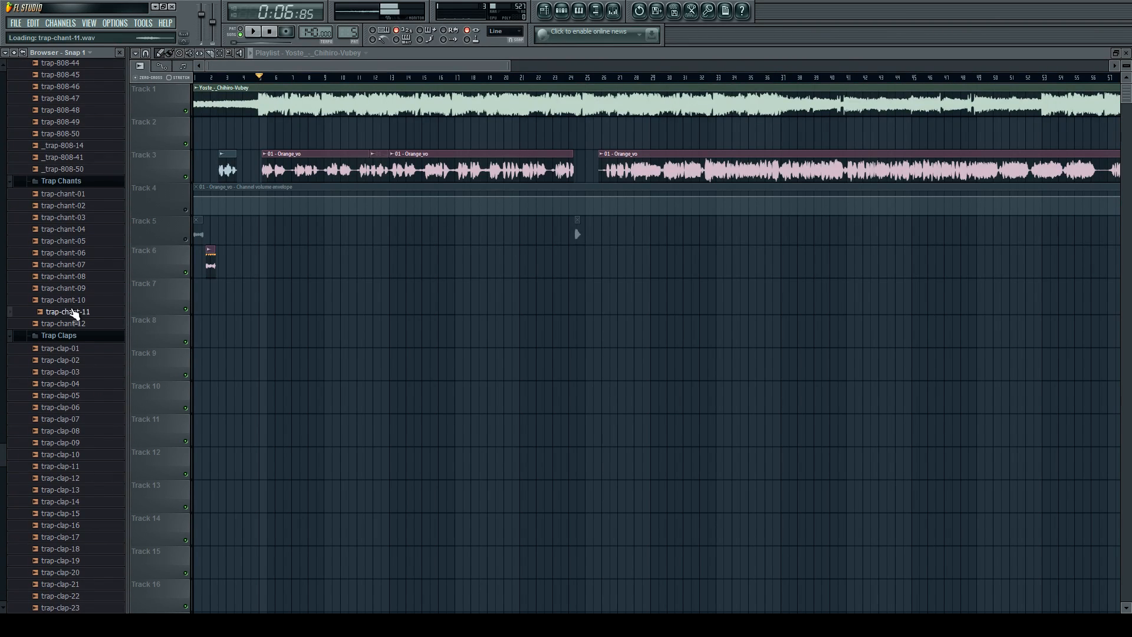
Look through the Cymatics impacts, risers, kicks and snares and the ProducerSpot trap drum folders for a suitable sample.
{"action": "scroll", "coordinate": [82, 312], "scroll_direction": "up", "scroll_amount": 20}
{"action": "scroll", "coordinate": [84, 298], "scroll_direction": "up", "scroll_amount": 15}
{"action": "scroll", "coordinate": [85, 274], "scroll_direction": "up", "scroll_amount": 13}
{"action": "scroll", "coordinate": [105, 272], "scroll_direction": "up", "scroll_amount": 1}
{"action": "scroll", "coordinate": [98, 263], "scroll_direction": "up", "scroll_amount": 5}
{"action": "scroll", "coordinate": [99, 264], "scroll_direction": "down", "scroll_amount": 15}
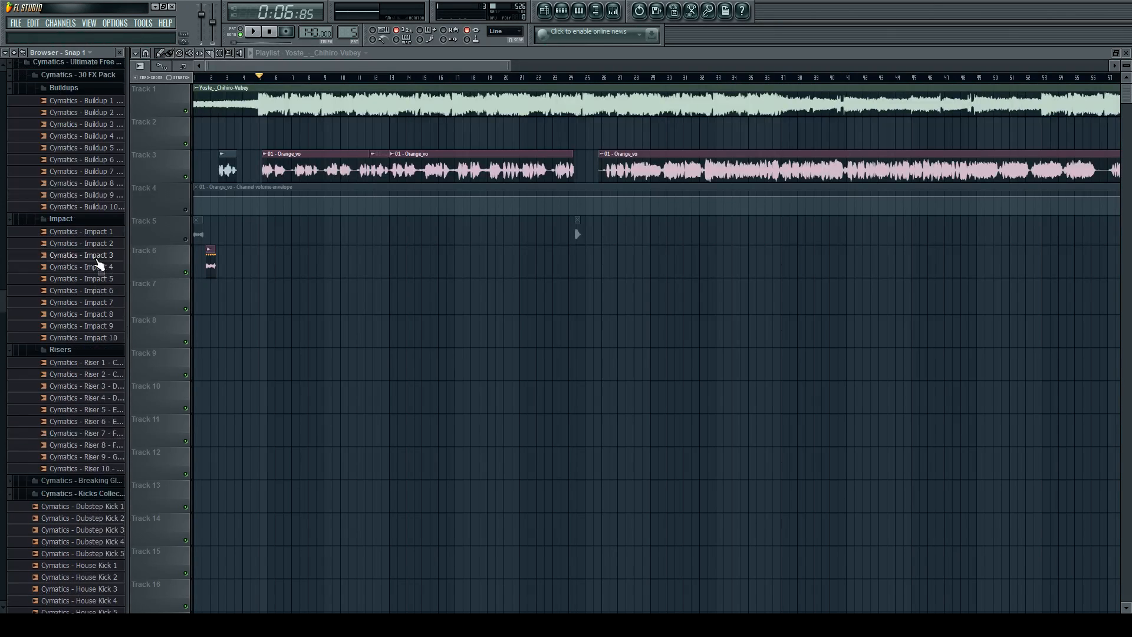
{"action": "scroll", "coordinate": [97, 439], "scroll_direction": "down", "scroll_amount": 10}
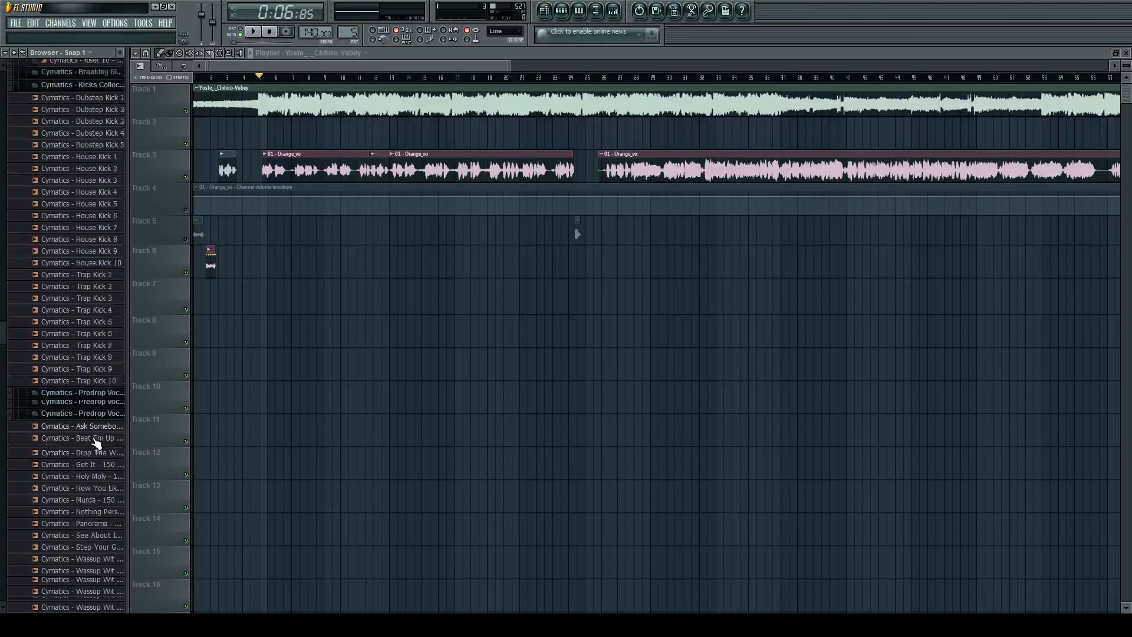
{"action": "scroll", "coordinate": [91, 415], "scroll_direction": "down", "scroll_amount": 15}
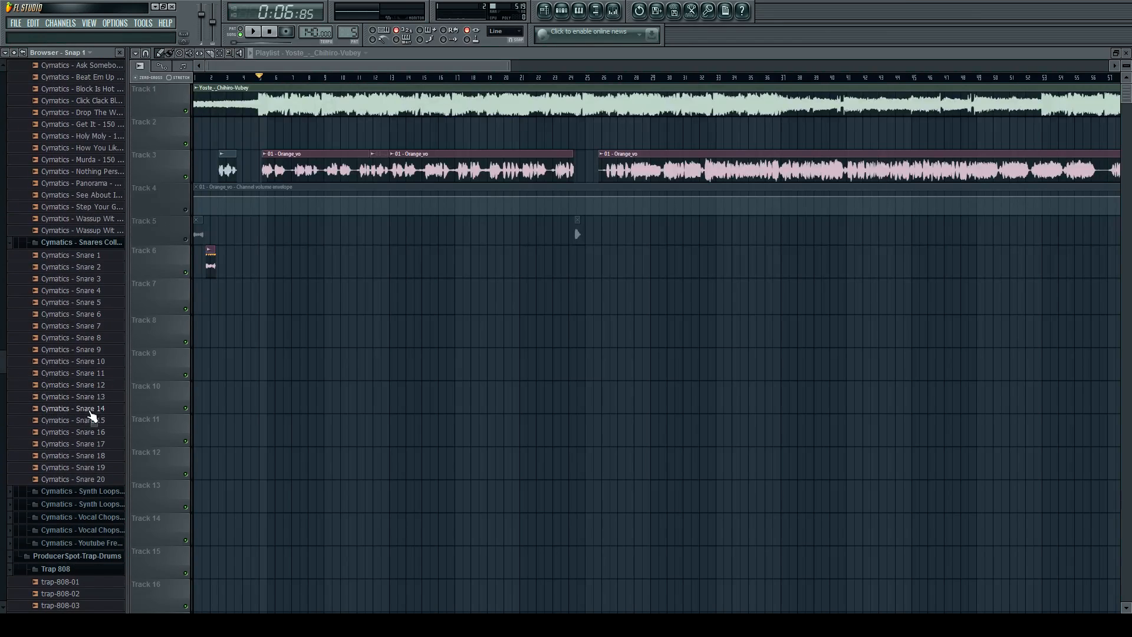
{"action": "scroll", "coordinate": [91, 417], "scroll_direction": "down", "scroll_amount": 20}
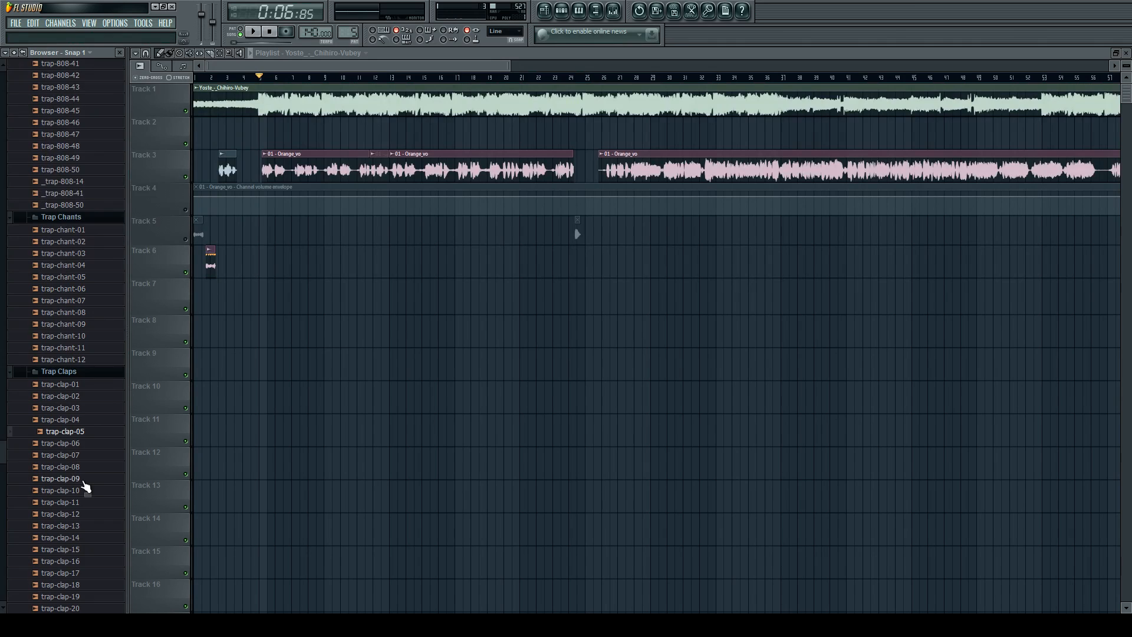
{"action": "scroll", "coordinate": [83, 448], "scroll_direction": "down", "scroll_amount": 12}
Preview the trap-cymbal-03 sample, place it on Track 2 near bar 2, and mute Track 3.
{"action": "left_click", "coordinate": [69, 423]}
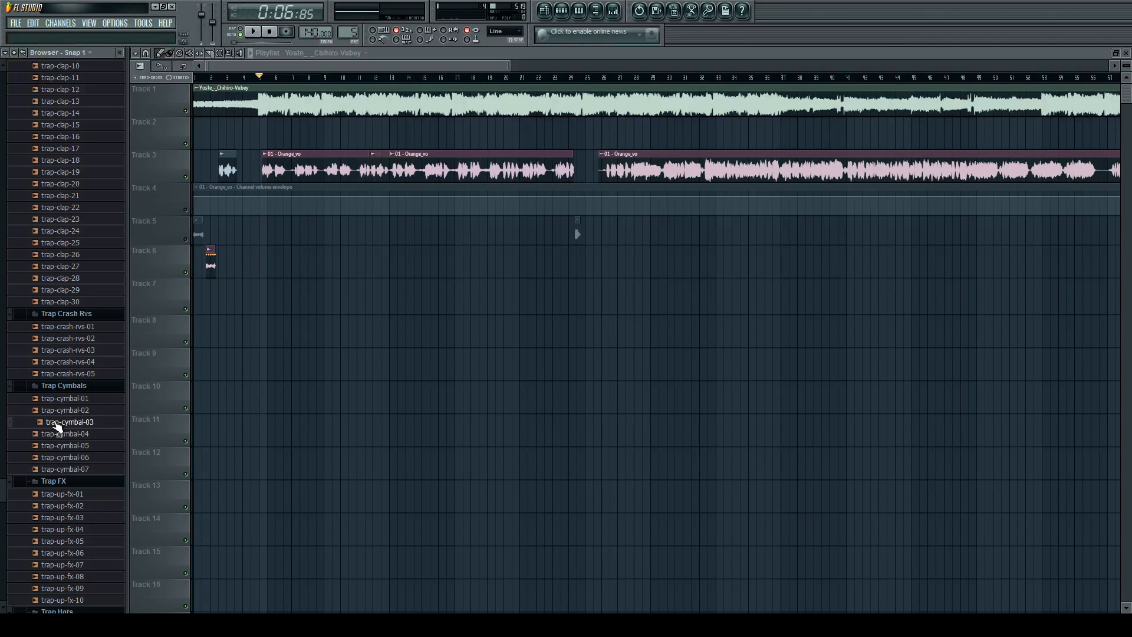
{"action": "left_click_drag", "start_coordinate": [89, 425], "coordinate": [235, 135]}
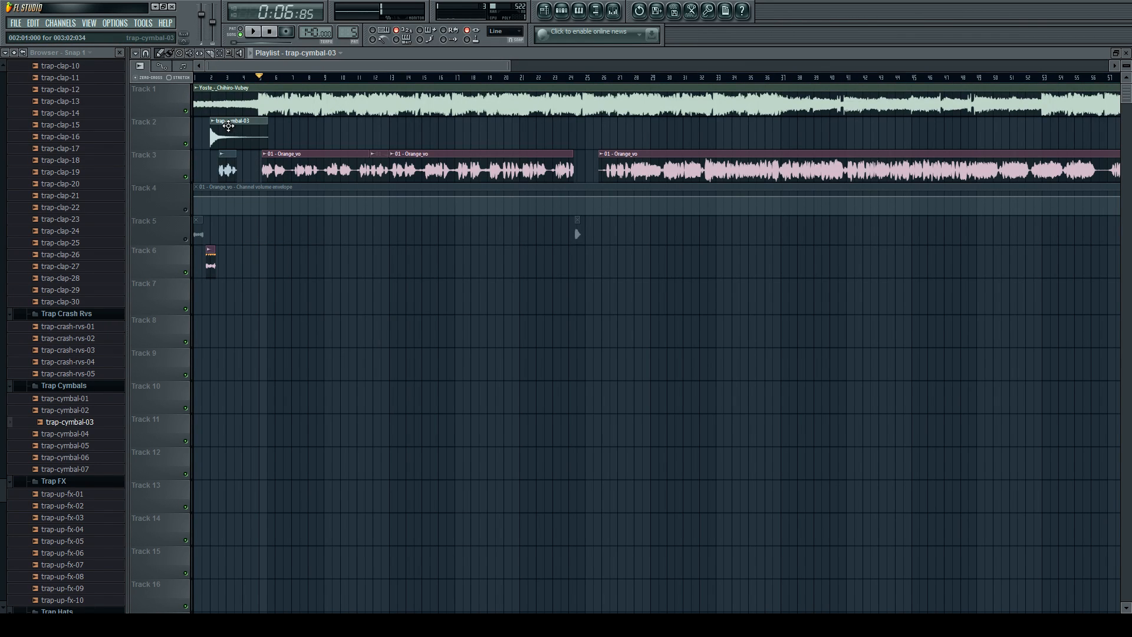
{"action": "left_click", "coordinate": [186, 177]}
Shift the trap-cymbal-03 clip earlier on Track 2 so that it ends at bar 5, and open its channel settings.
{"action": "key", "text": "Page_Up"}
{"action": "key", "text": "Page_Up"}
{"action": "key", "text": "Page_Up"}
{"action": "left_click_drag", "start_coordinate": [440, 142], "coordinate": [374, 142]}
{"action": "double_click", "coordinate": [376, 141]}
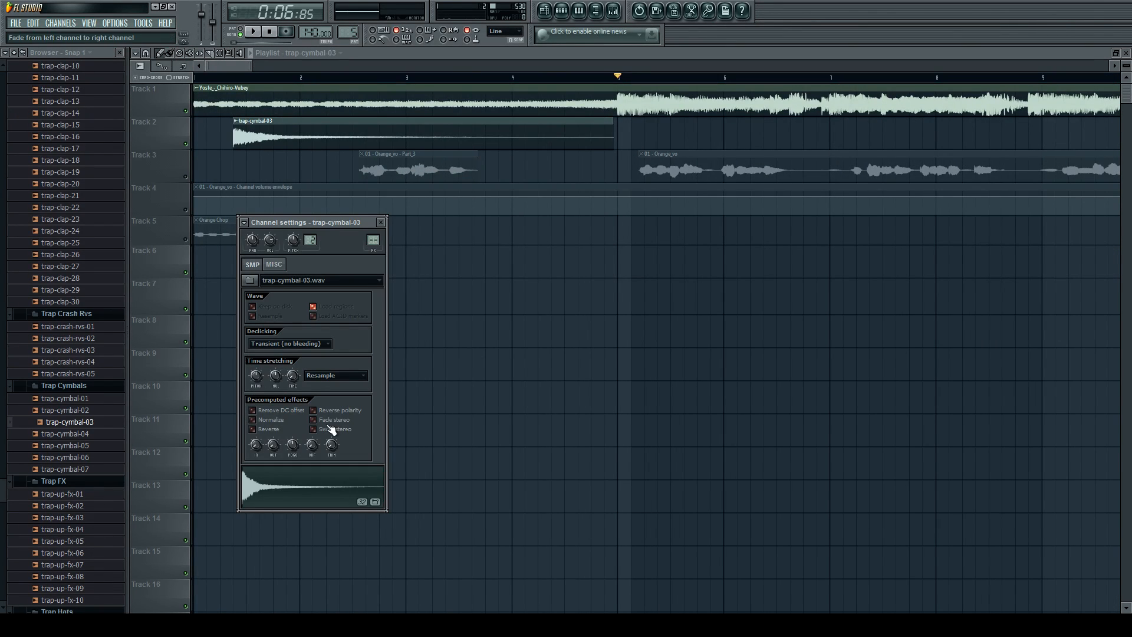
Reverse the trap-cymbal-03 sample and align the end of its clip on Track 2 exactly with bar 5.
{"action": "left_click", "coordinate": [253, 429]}
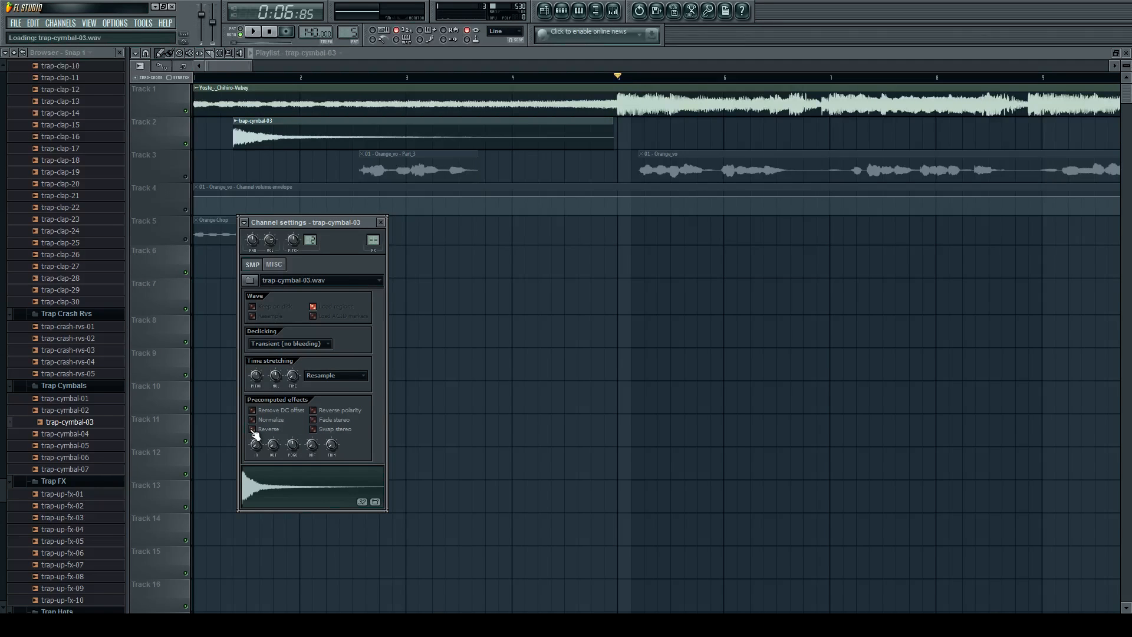
{"action": "left_click", "coordinate": [478, 135]}
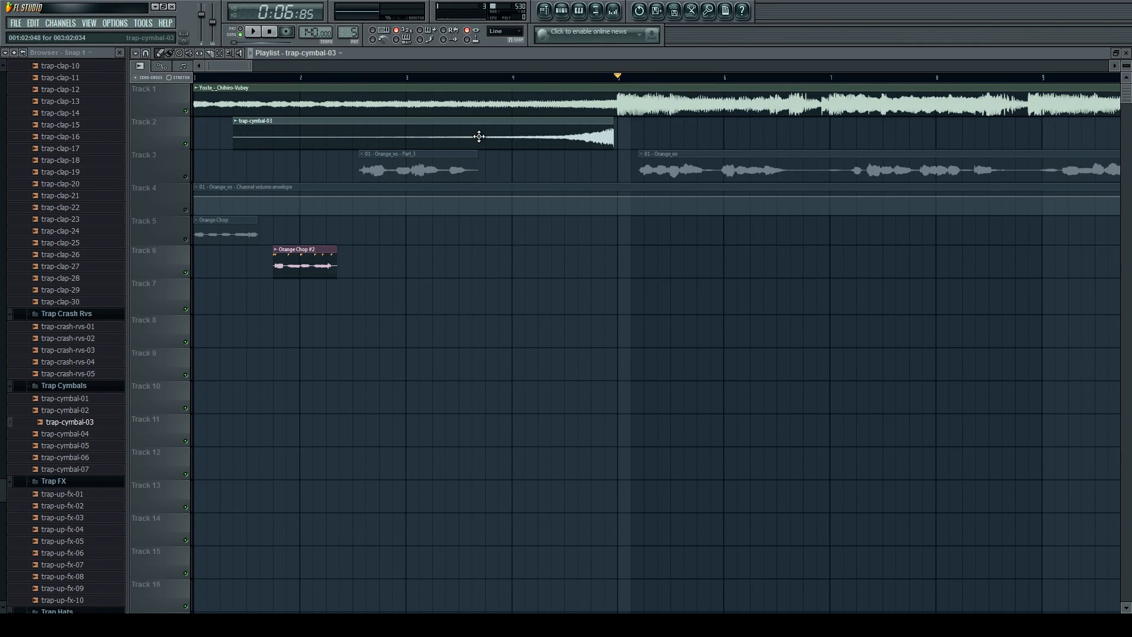
{"action": "scroll", "coordinate": [557, 143], "scroll_direction": "down", "scroll_amount": 1}
{"action": "scroll", "coordinate": [571, 143], "scroll_direction": "up", "scroll_amount": 1}
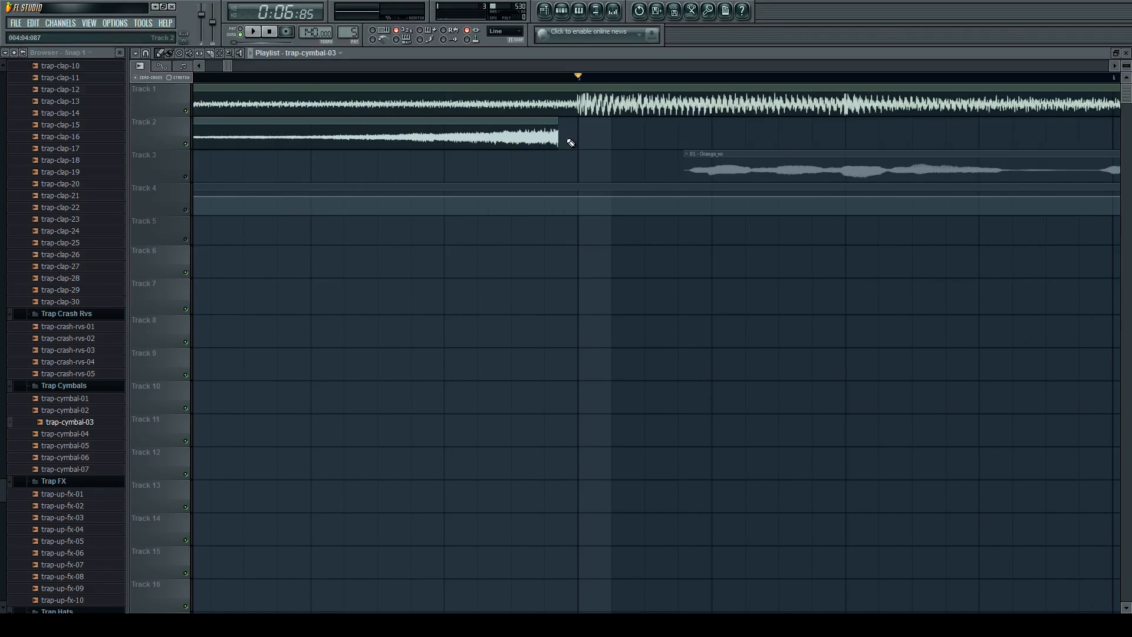
{"action": "scroll", "coordinate": [534, 139], "scroll_direction": "down", "scroll_amount": 1}
{"action": "mouse_move", "coordinate": [525, 137]}
{"action": "left_mouse_down"}
{"action": "mouse_move", "coordinate": [544, 135]}
{"action": "mouse_move", "coordinate": [534, 130]}
{"action": "left_mouse_up"}
{"action": "scroll", "coordinate": [549, 135], "scroll_direction": "up", "scroll_amount": 2}
{"action": "scroll", "coordinate": [758, 144], "scroll_direction": "down", "scroll_amount": 1}
{"action": "scroll", "coordinate": [571, 83], "scroll_direction": "down", "scroll_amount": 3}
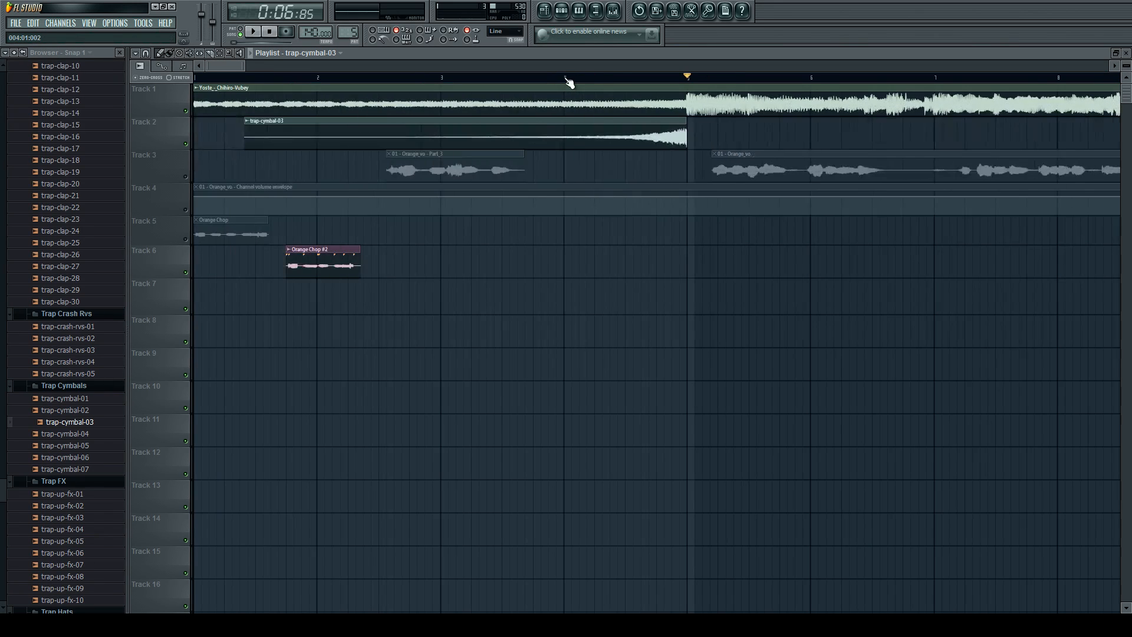
Play the transition into bar 5, briefly muting Track 1 to hear the reversed cymbal on its own.
{"action": "key", "text": "space"}
{"action": "scroll", "coordinate": [695, 182], "scroll_direction": "up", "scroll_amount": 3}
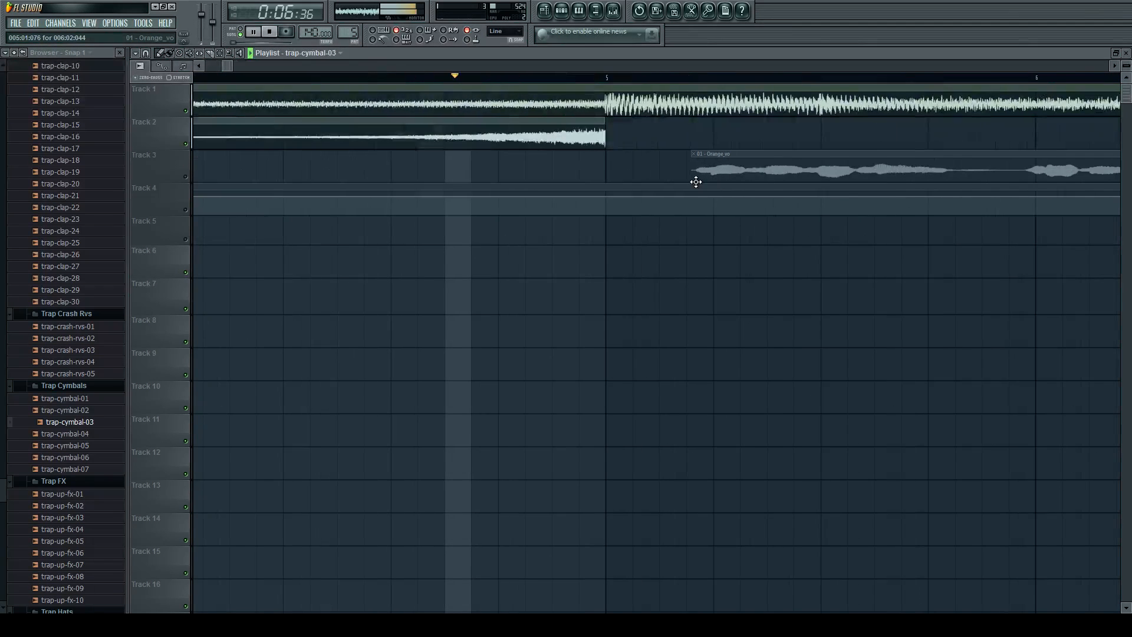
{"action": "left_click", "coordinate": [185, 111]}
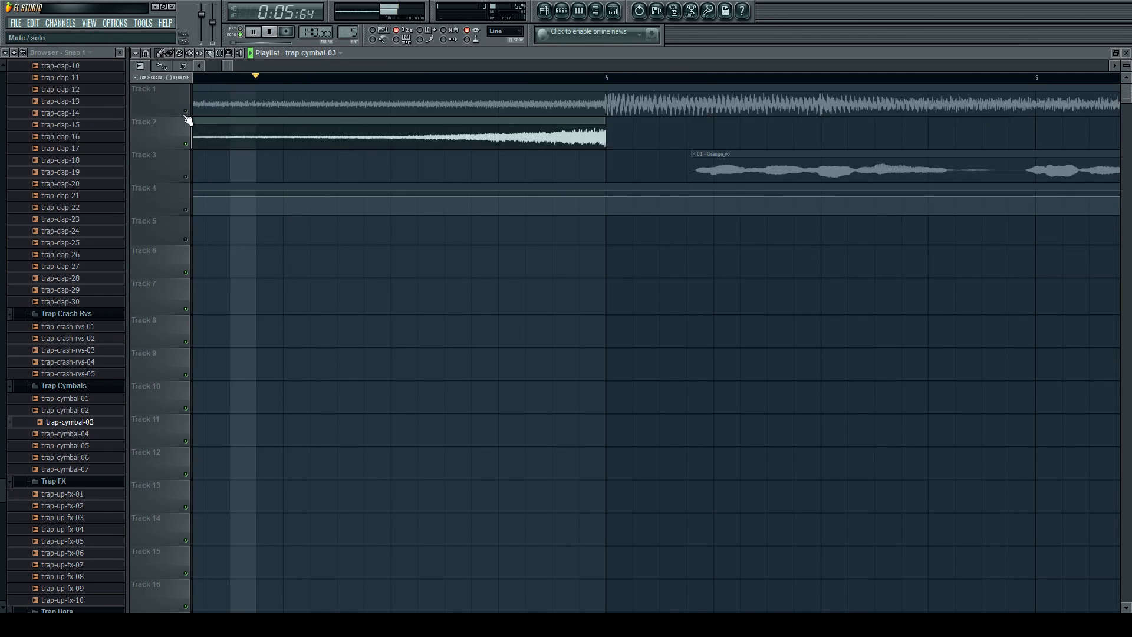
{"action": "left_click", "coordinate": [186, 117]}
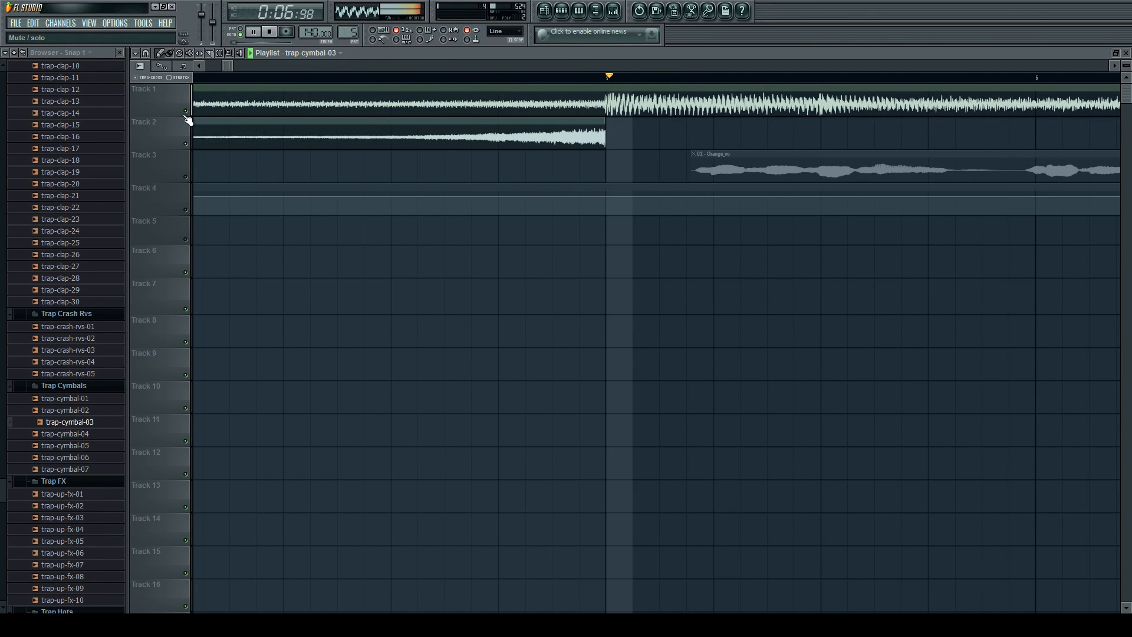
{"action": "scroll", "coordinate": [485, 164], "scroll_direction": "down", "scroll_amount": 8}
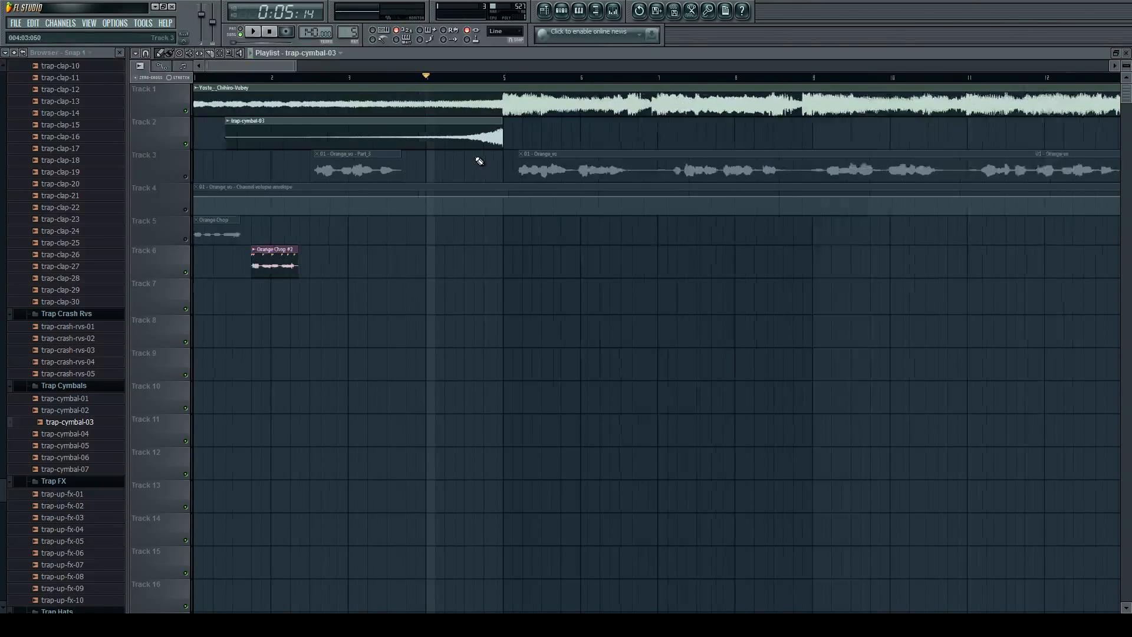
{"action": "key", "text": "space"}
Delete the trap-cymbal-03 clip from Track 2 and unmute Track 3.
{"action": "right_click", "coordinate": [331, 137]}
{"action": "scroll", "coordinate": [379, 169], "scroll_direction": "down", "scroll_amount": 2}
{"action": "left_click", "coordinate": [186, 177]}
{"action": "scroll", "coordinate": [290, 168], "scroll_direction": "up", "scroll_amount": 3}
{"action": "scroll", "coordinate": [293, 171], "scroll_direction": "down", "scroll_amount": 2}
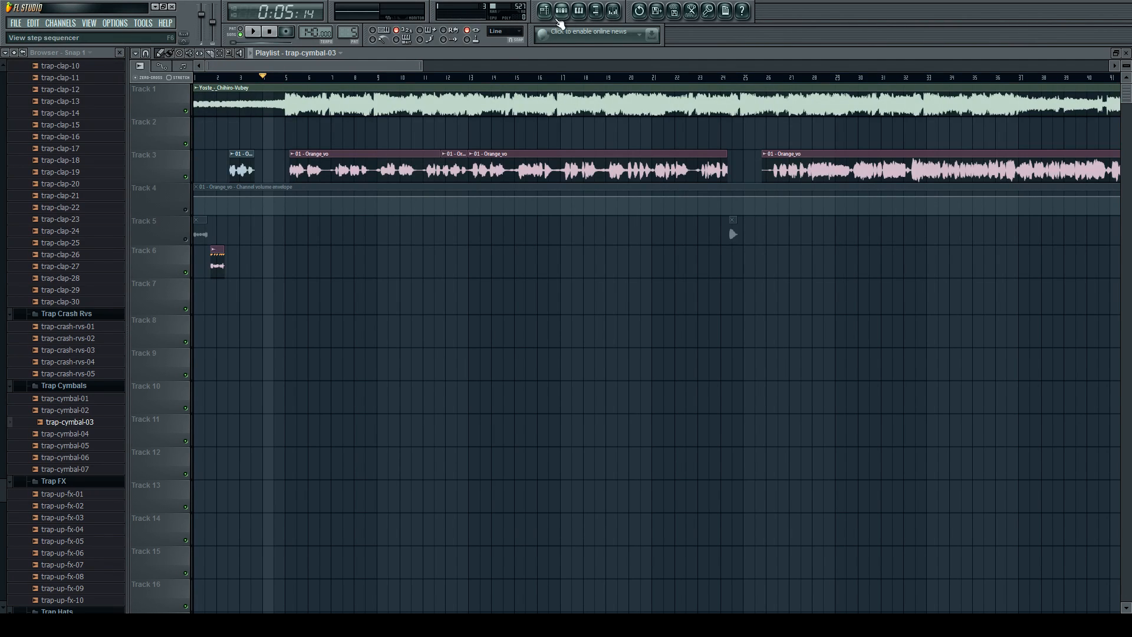
{"action": "left_click", "coordinate": [614, 11]}
{"action": "left_click", "coordinate": [614, 11]}
{"action": "left_click", "coordinate": [562, 12]}
{"action": "left_click", "coordinate": [562, 11]}
{"action": "left_click", "coordinate": [551, 11]}
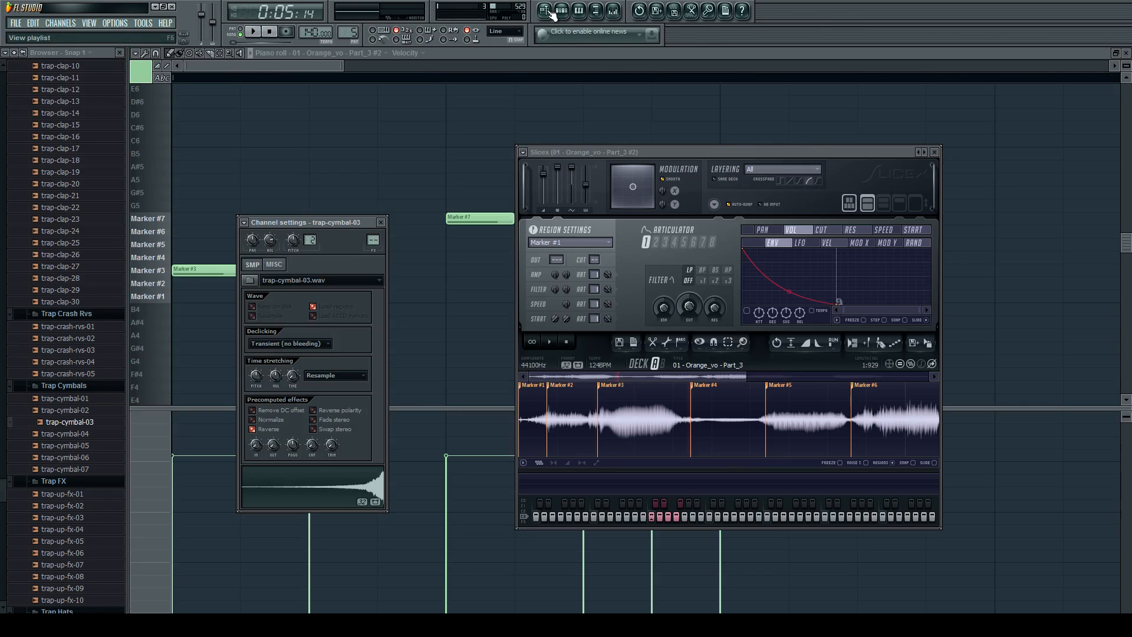
{"action": "left_click", "coordinate": [551, 12]}
{"action": "left_click", "coordinate": [562, 12]}
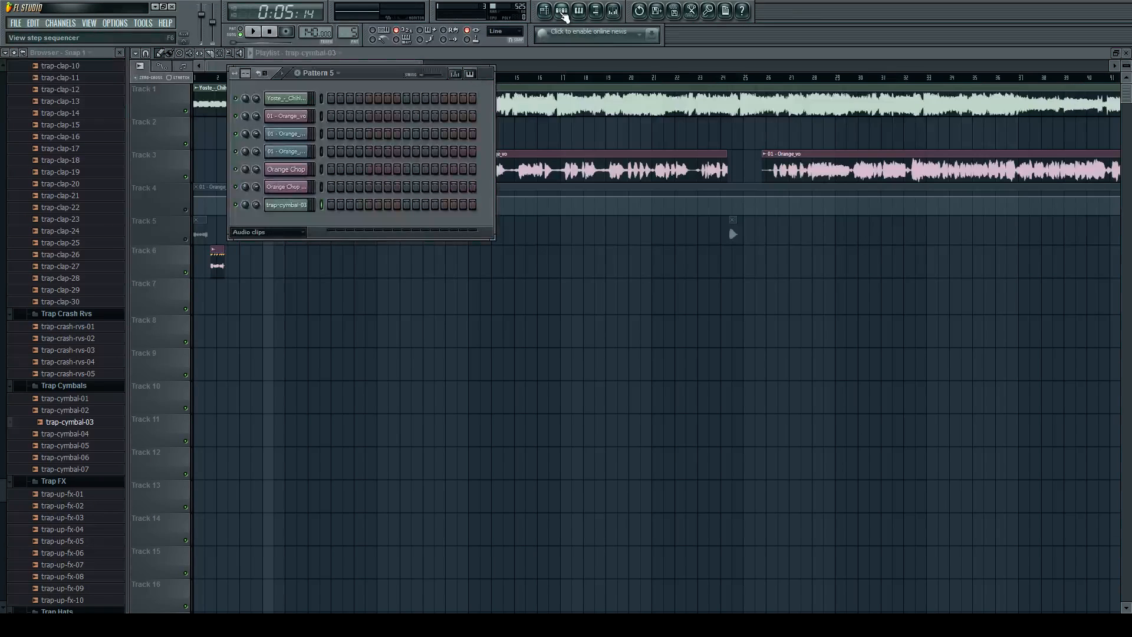
{"action": "left_click", "coordinate": [579, 12]}
{"action": "left_click", "coordinate": [579, 13]}
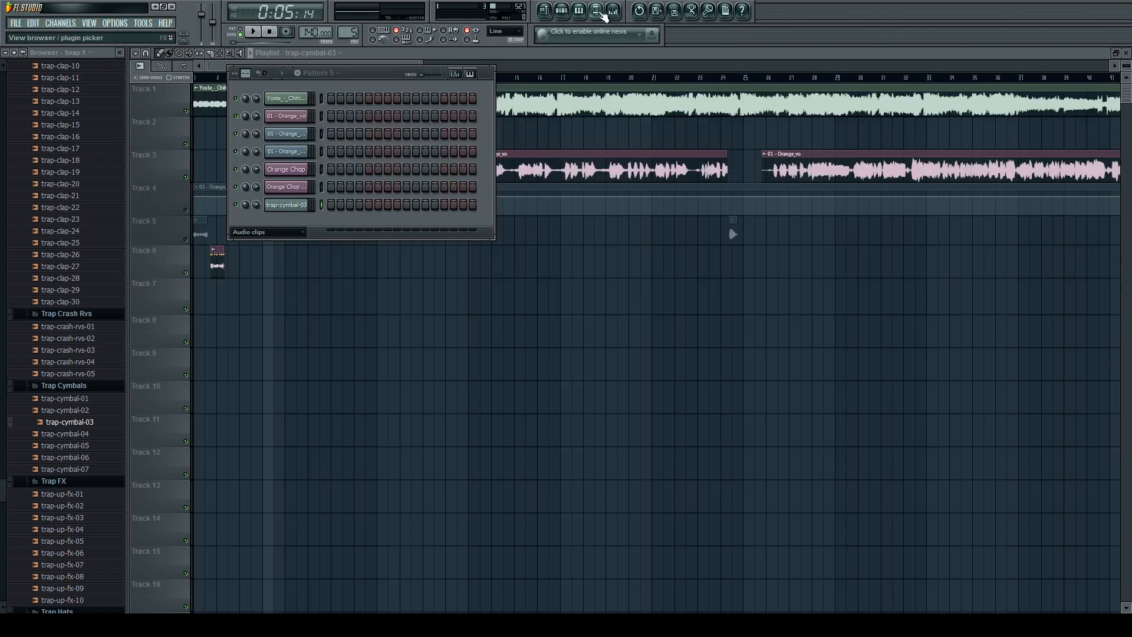
{"action": "left_click", "coordinate": [599, 13]}
{"action": "left_click", "coordinate": [598, 13]}
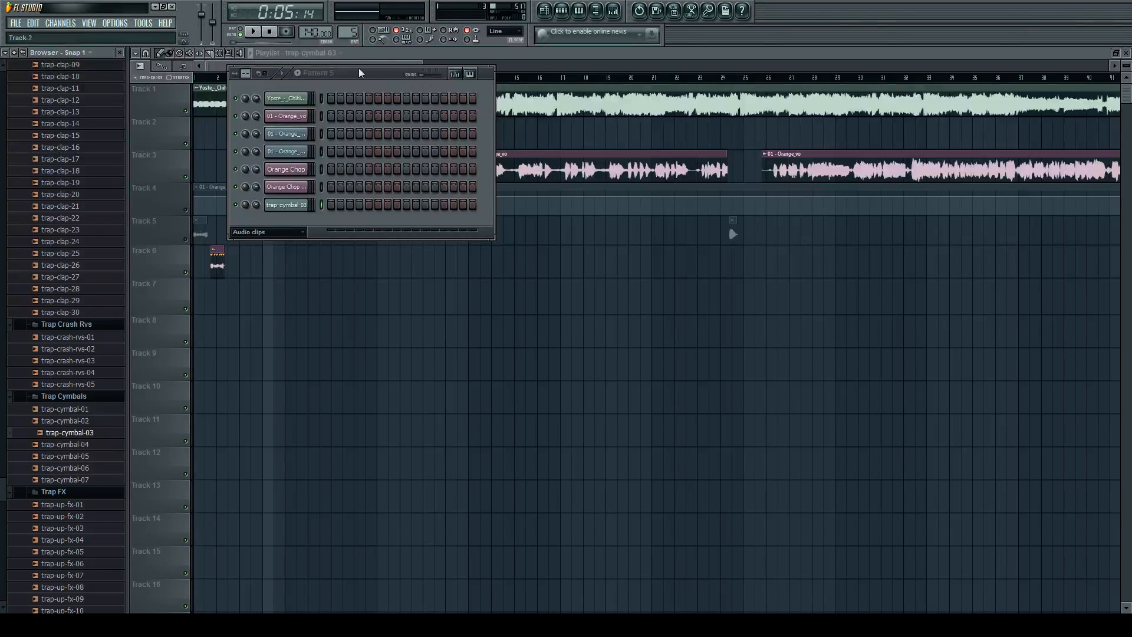
{"action": "left_click", "coordinate": [580, 162]}
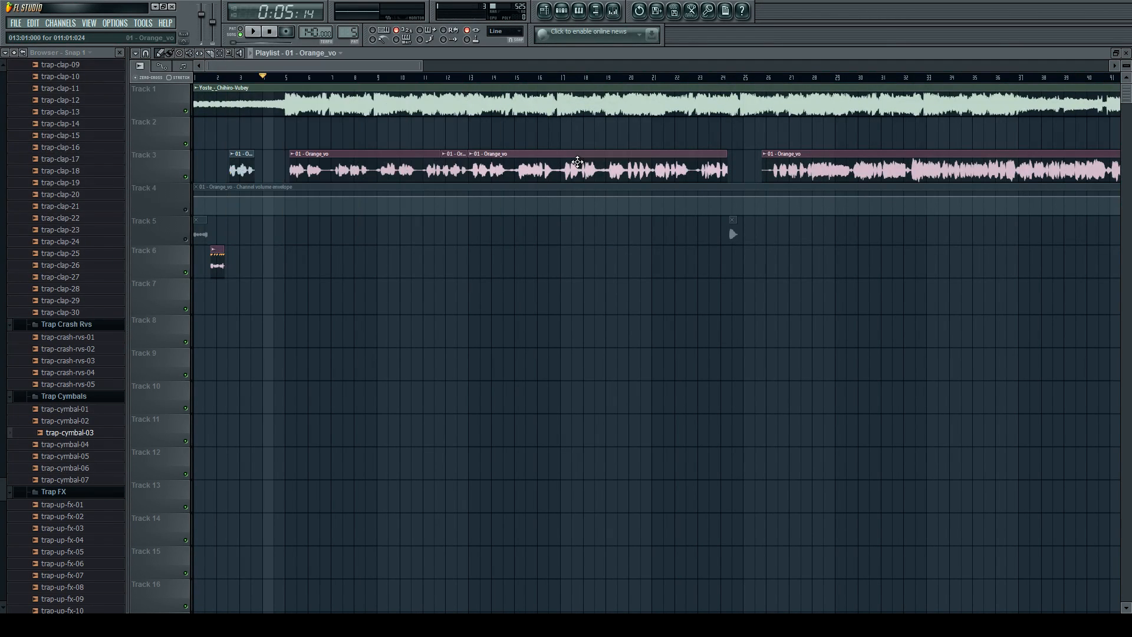
Play the arrangement through bar 5 to hear the Orange_vo vocal against the instrumental without the cymbal.
{"action": "scroll", "coordinate": [331, 184], "scroll_direction": "down", "scroll_amount": 2}
{"action": "scroll", "coordinate": [198, 187], "scroll_direction": "up", "scroll_amount": 3}
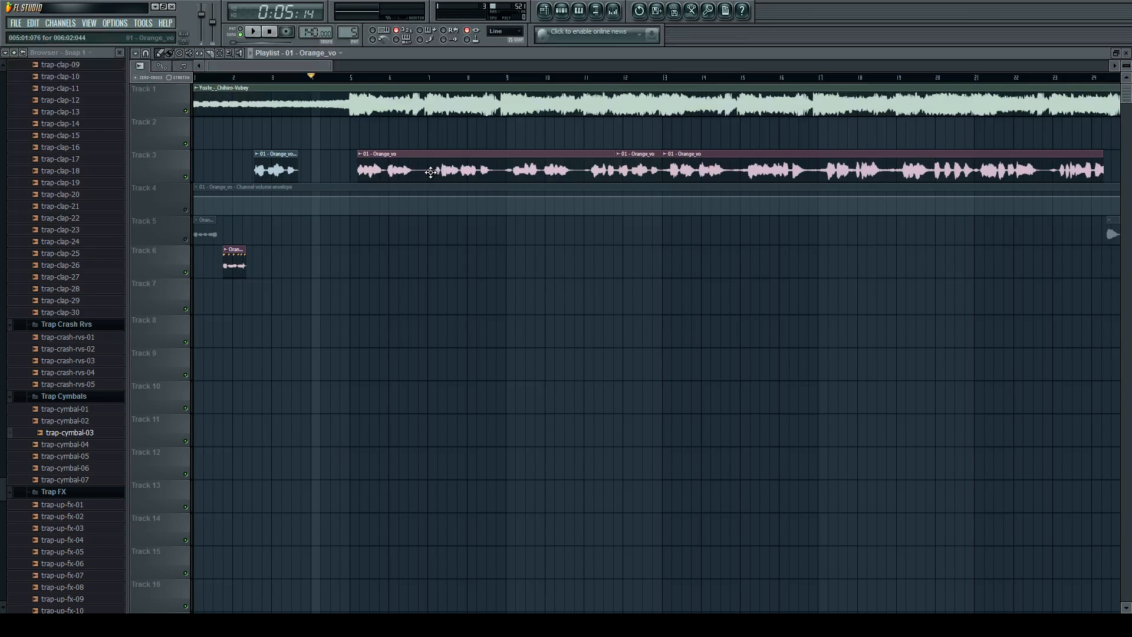
{"action": "key", "text": "space"}
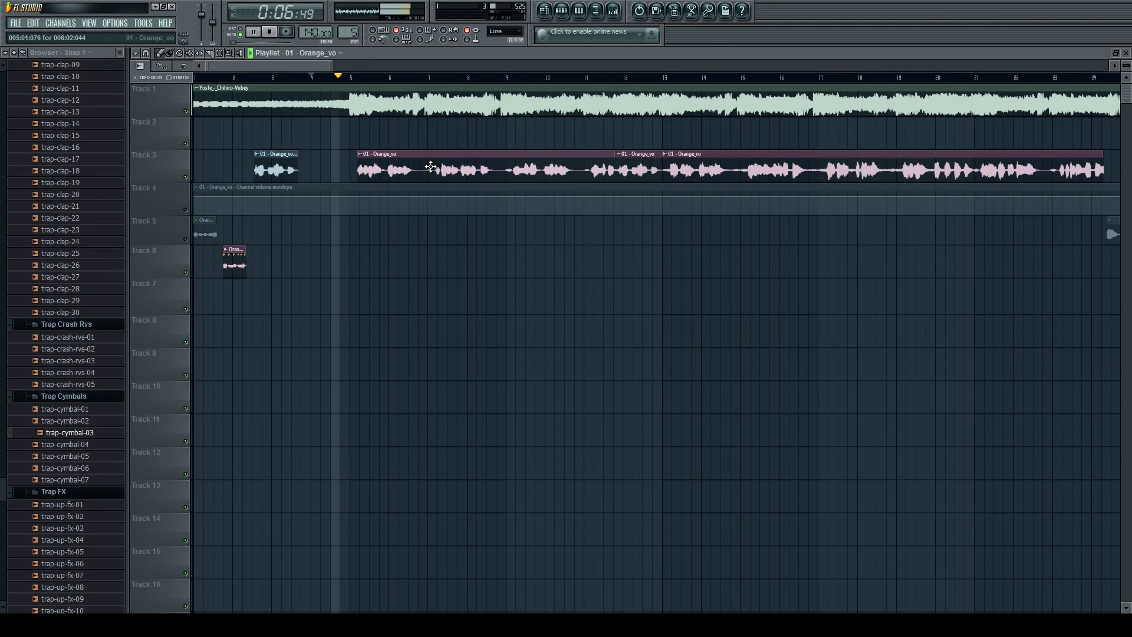
{"action": "scroll", "coordinate": [382, 170], "scroll_direction": "up", "scroll_amount": 2}
{"action": "scroll", "coordinate": [363, 170], "scroll_direction": "down", "scroll_amount": 6}
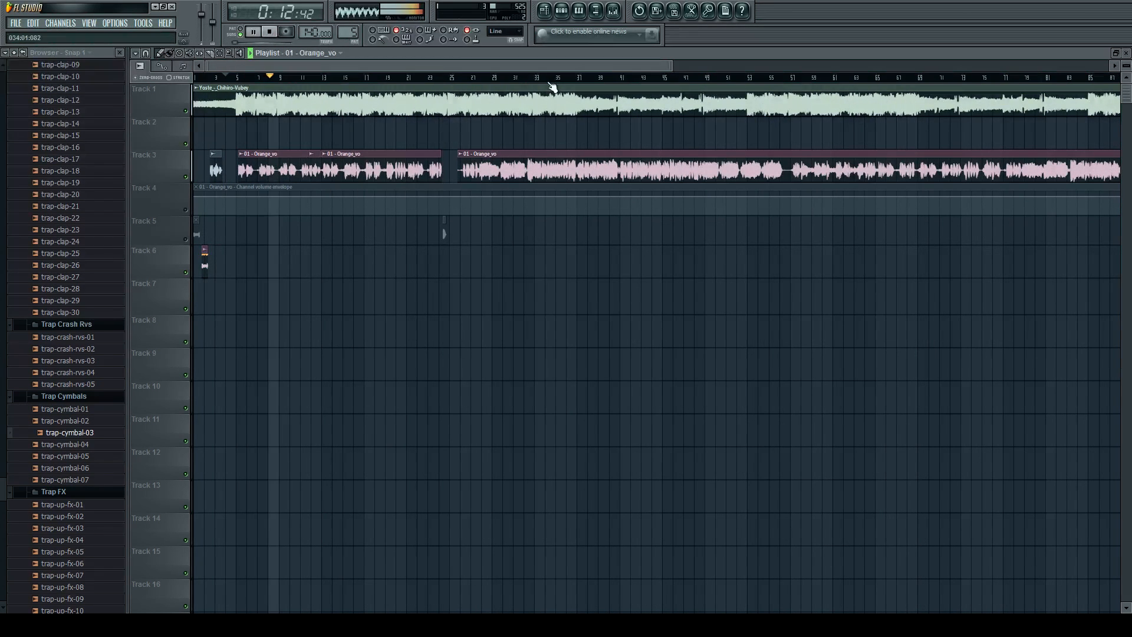
{"action": "key", "text": "space"}
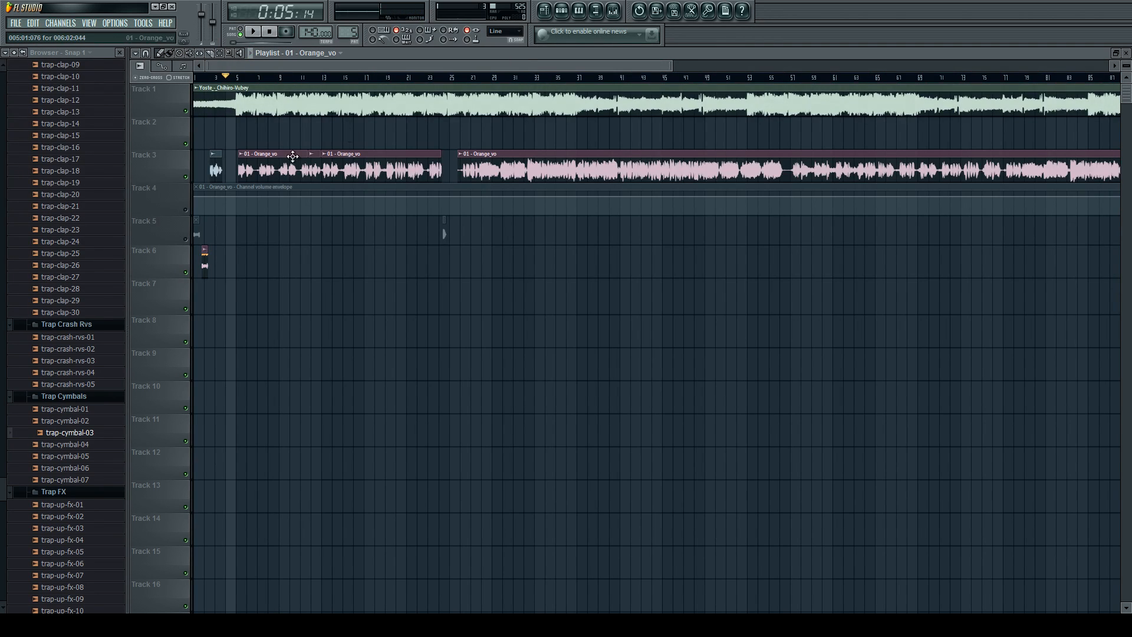
Try repositioning the Orange_vo clip just after bar 5 on Track 3 with snapping off, and restore snapping to Line.
{"action": "scroll", "coordinate": [223, 171], "scroll_direction": "up", "scroll_amount": 8}
{"action": "scroll", "coordinate": [330, 166], "scroll_direction": "up", "scroll_amount": 5}
{"action": "scroll", "coordinate": [347, 167], "scroll_direction": "down", "scroll_amount": 2}
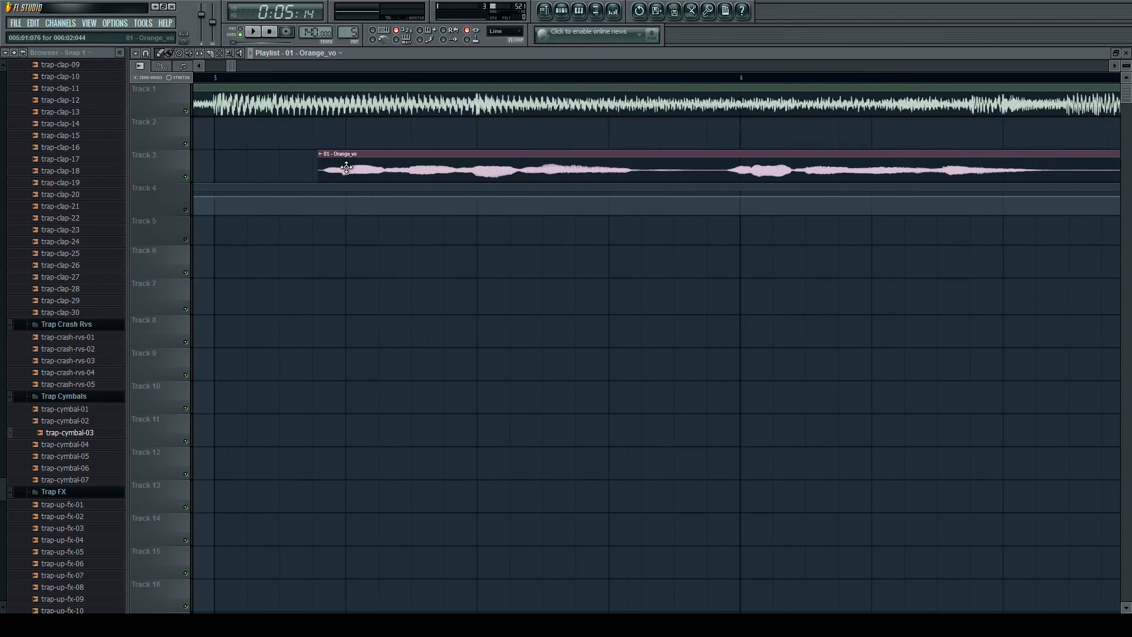
{"action": "mouse_move", "coordinate": [312, 171]}
{"action": "left_mouse_down"}
{"action": "mouse_move", "coordinate": [431, 162]}
{"action": "mouse_move", "coordinate": [382, 159]}
{"action": "mouse_move", "coordinate": [402, 161]}
{"action": "left_mouse_up"}
{"action": "left_click", "coordinate": [511, 32]}
{"action": "left_click", "coordinate": [502, 68]}
{"action": "scroll", "coordinate": [277, 164], "scroll_direction": "up", "scroll_amount": 3}
{"action": "scroll", "coordinate": [304, 169], "scroll_direction": "up", "scroll_amount": 4}
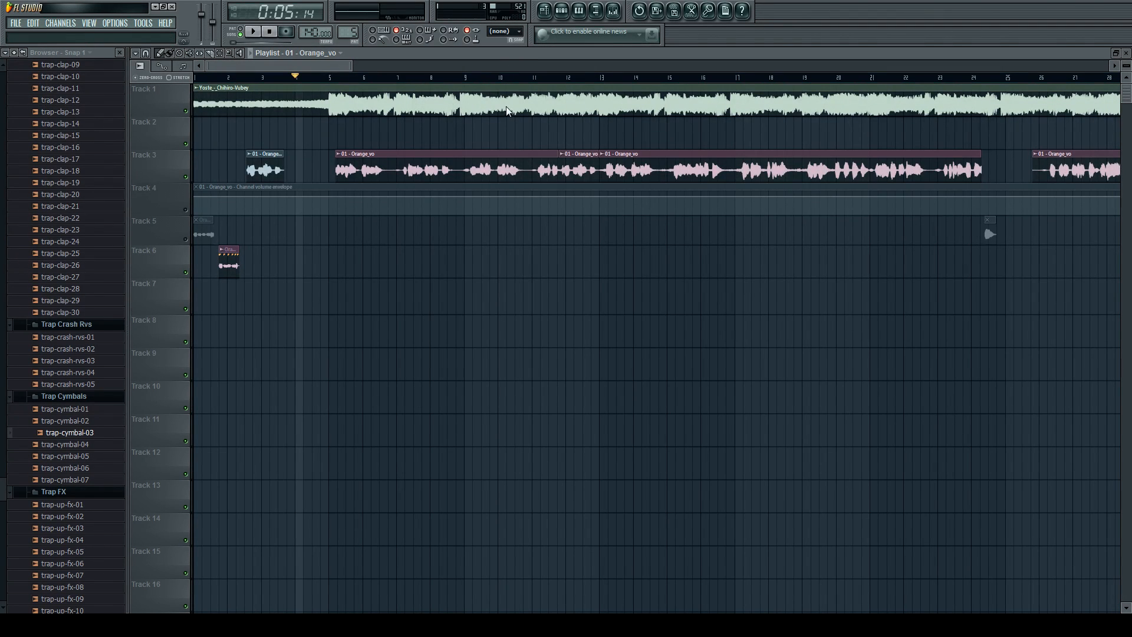
{"action": "left_click", "coordinate": [507, 49]}
Show all channels in the step sequencer and inspect the Slicex settings of the chopped Orange_vo channel.
{"action": "scroll", "coordinate": [536, 164], "scroll_direction": "down", "scroll_amount": 4}
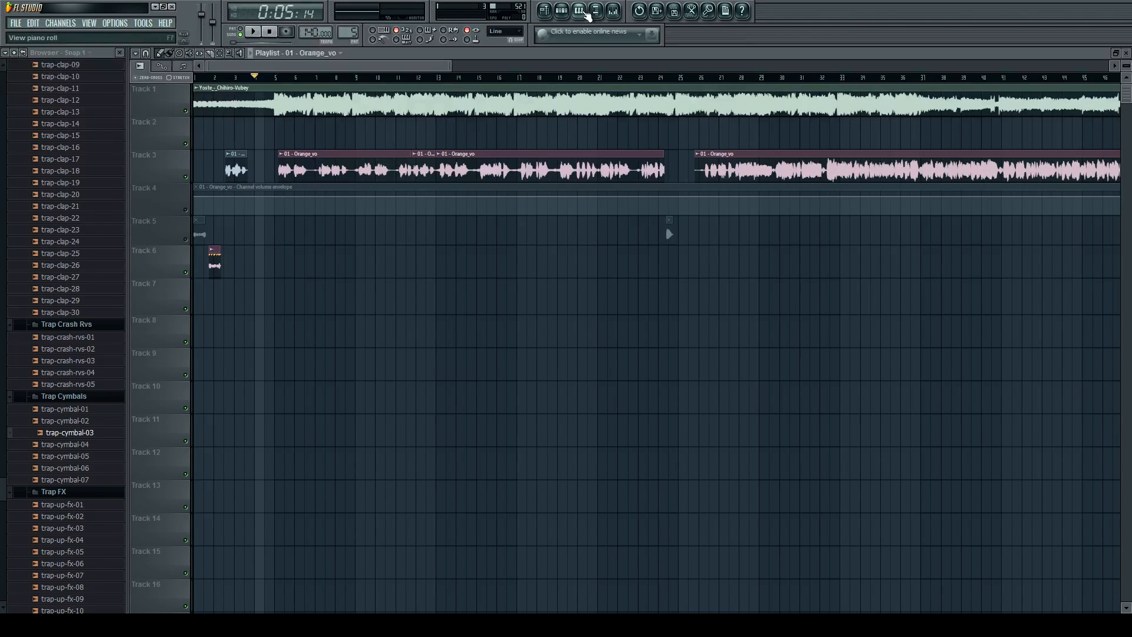
{"action": "left_click", "coordinate": [565, 15]}
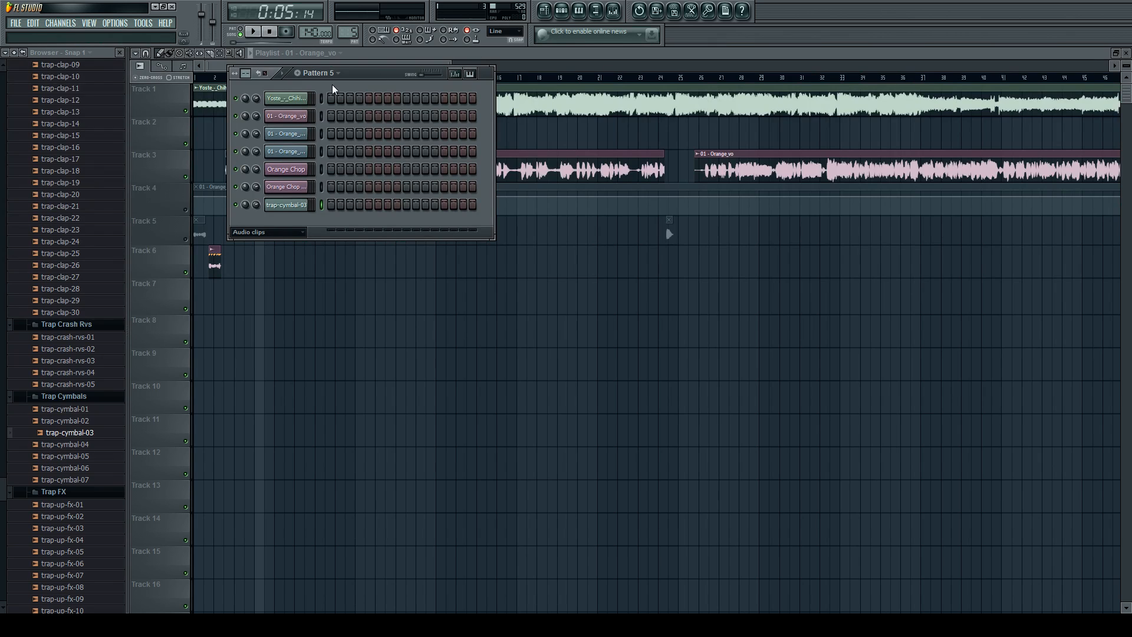
{"action": "left_click", "coordinate": [253, 235]}
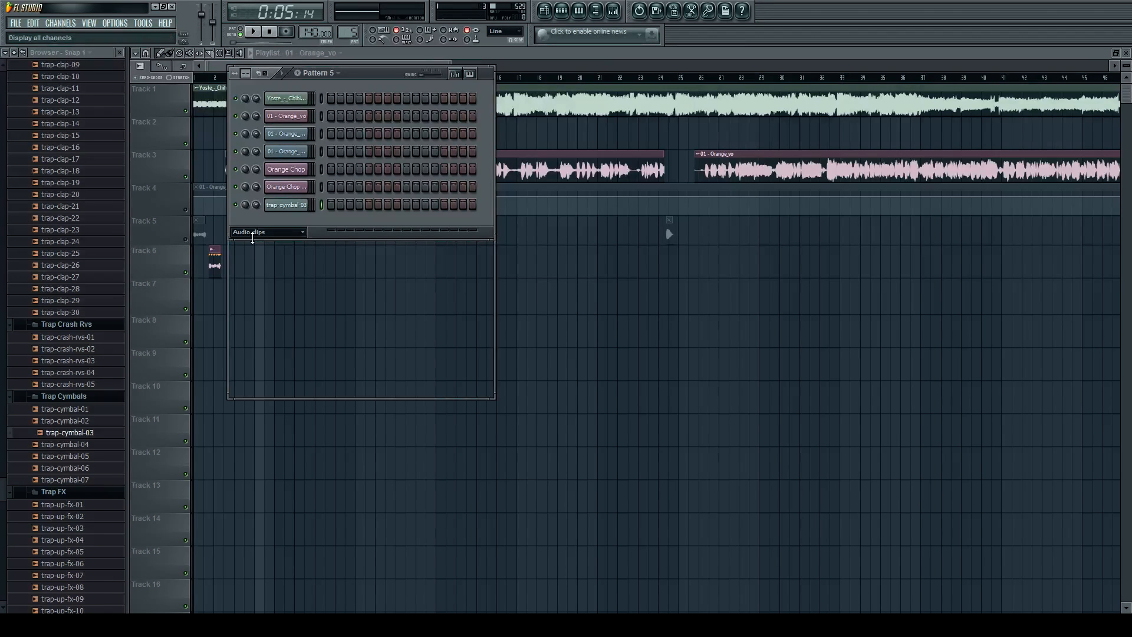
{"action": "left_click", "coordinate": [255, 241]}
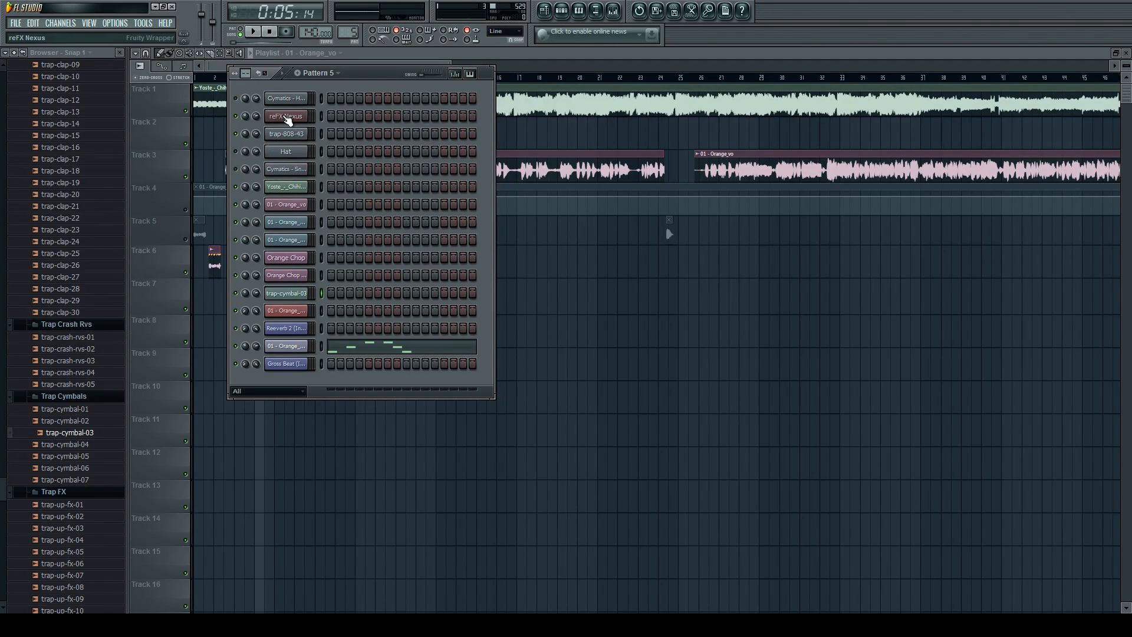
{"action": "left_click", "coordinate": [289, 347]}
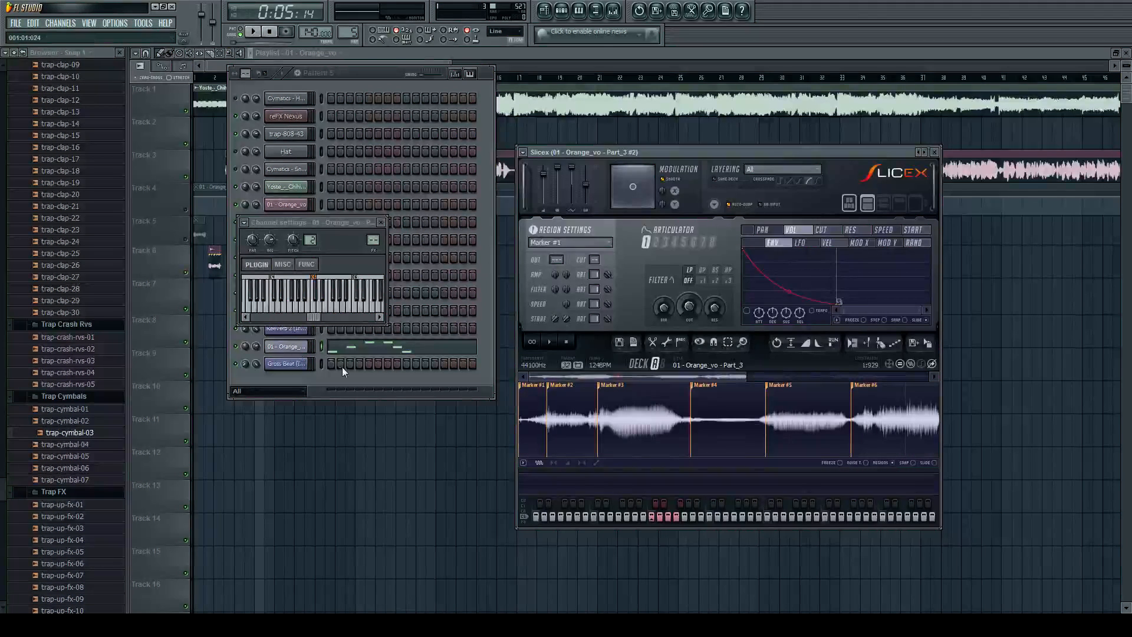
{"action": "left_click", "coordinate": [289, 346]}
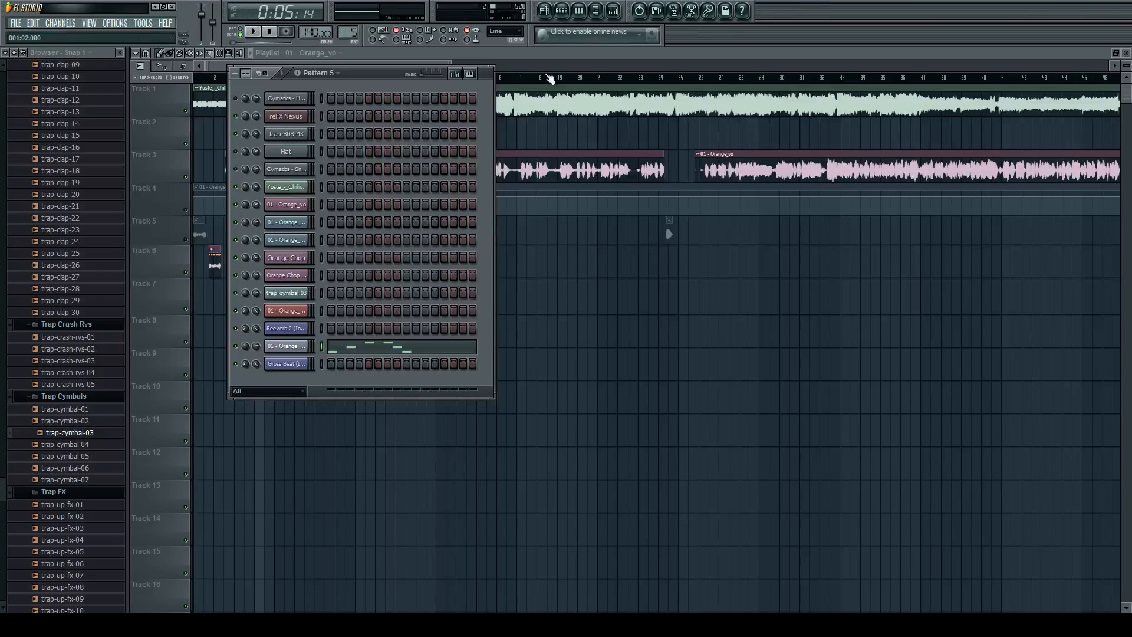
{"action": "key", "text": "F6"}
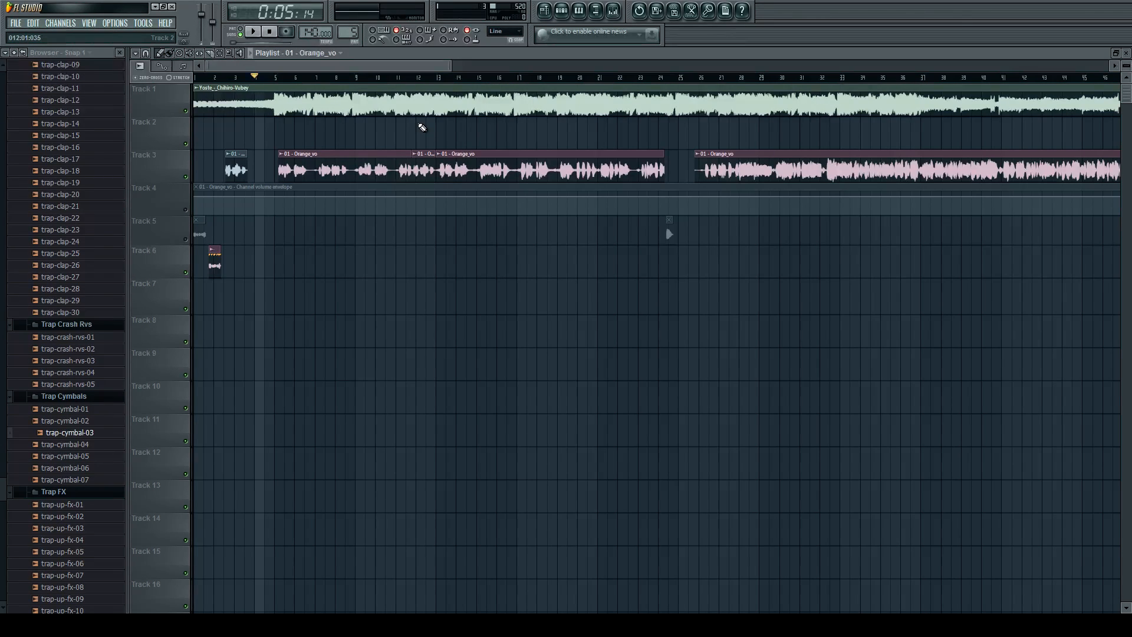
{"action": "scroll", "coordinate": [422, 127], "scroll_direction": "down", "scroll_amount": 5}
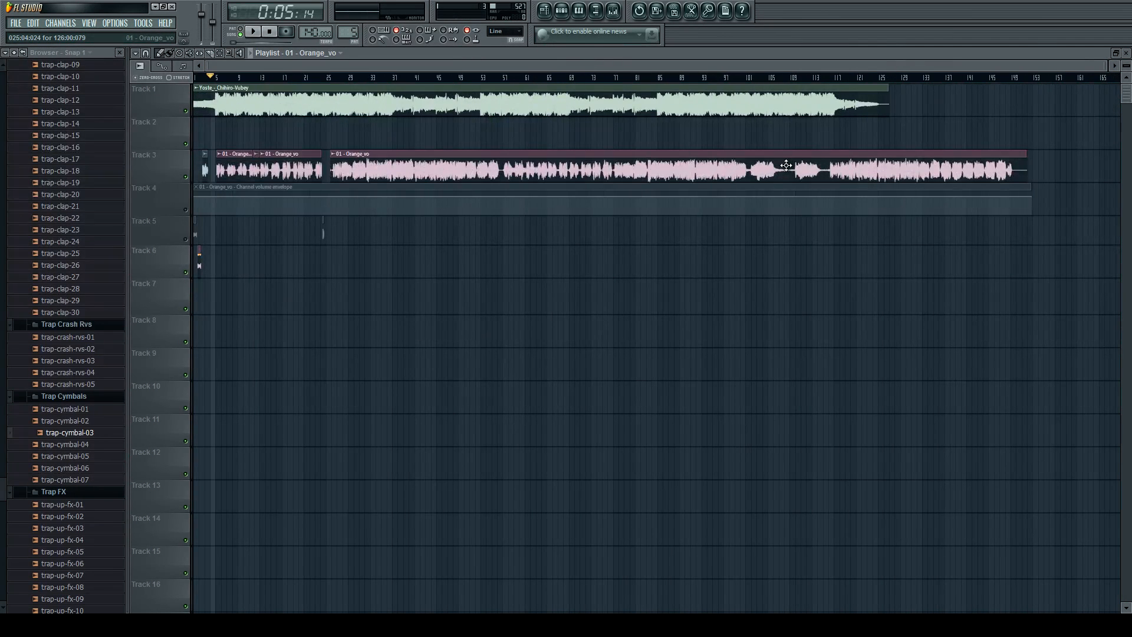
{"action": "left_click", "coordinate": [580, 12]}
{"action": "left_click", "coordinate": [581, 14]}
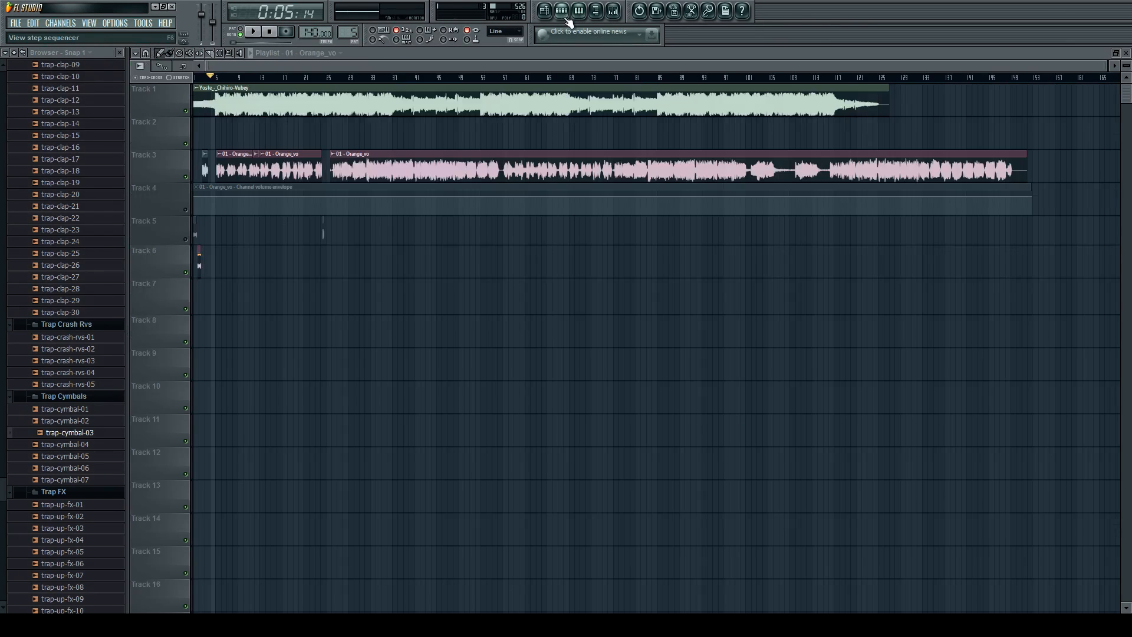
{"action": "left_click", "coordinate": [567, 16]}
{"action": "left_click", "coordinate": [545, 13]}
{"action": "left_click", "coordinate": [544, 12]}
{"action": "left_click", "coordinate": [562, 11]}
{"action": "left_click", "coordinate": [545, 12]}
{"action": "left_click", "coordinate": [562, 11]}
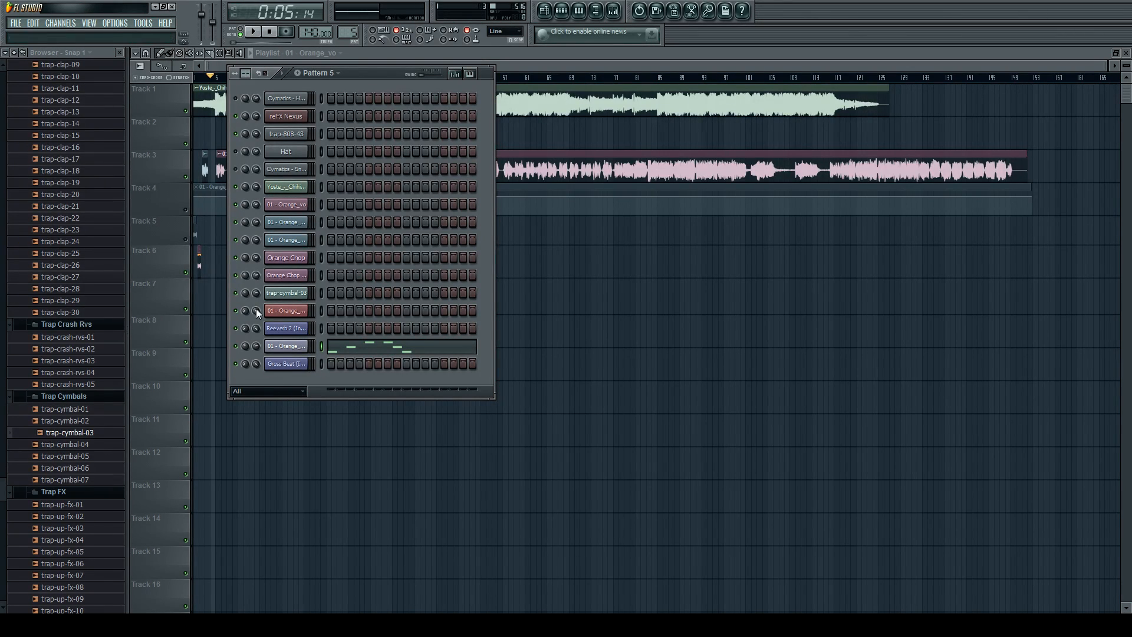
{"action": "key", "text": "F6"}
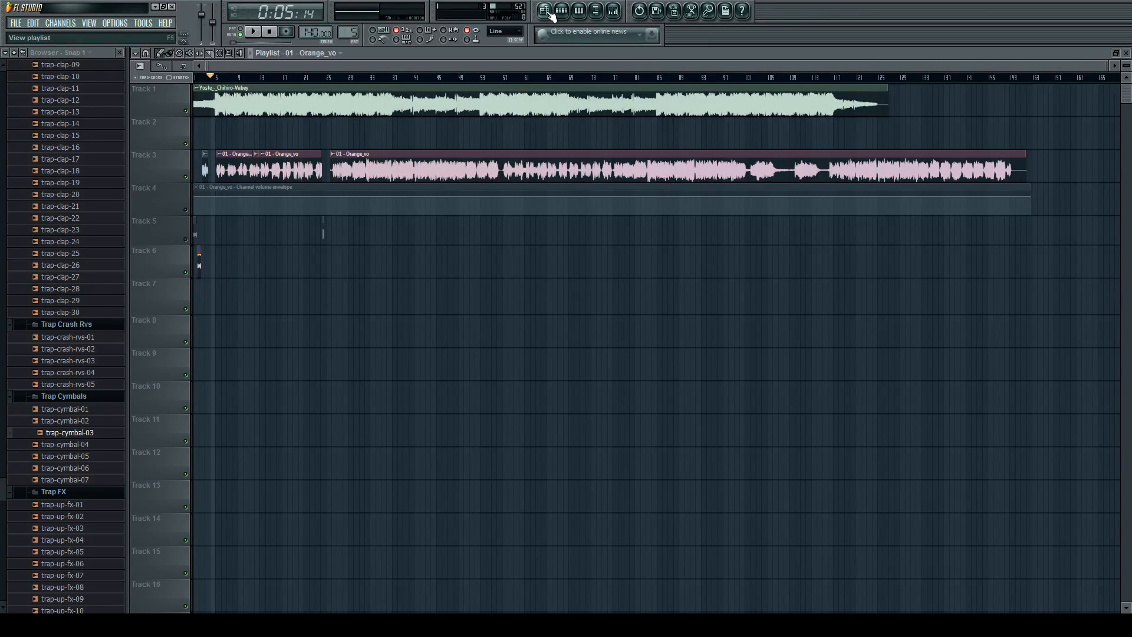
Set the playback position just before bar 5 and play the section where the instrumental drops in.
{"action": "scroll", "coordinate": [211, 106], "scroll_direction": "up", "scroll_amount": 10}
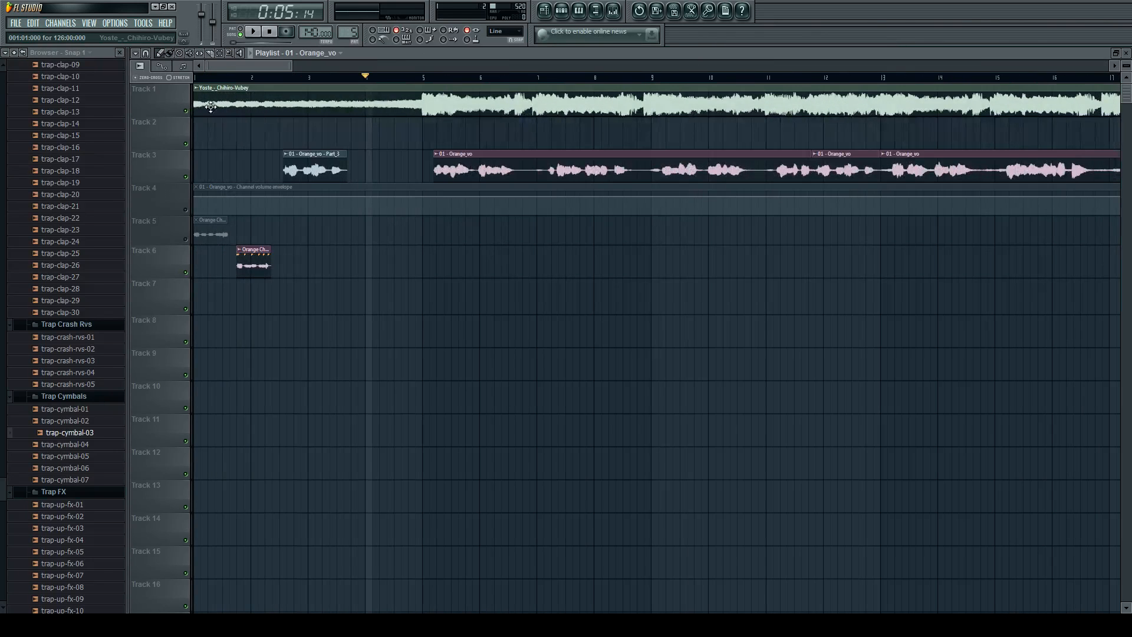
{"action": "scroll", "coordinate": [394, 110], "scroll_direction": "up", "scroll_amount": 2}
{"action": "left_click", "coordinate": [445, 78]}
{"action": "key", "text": "space"}
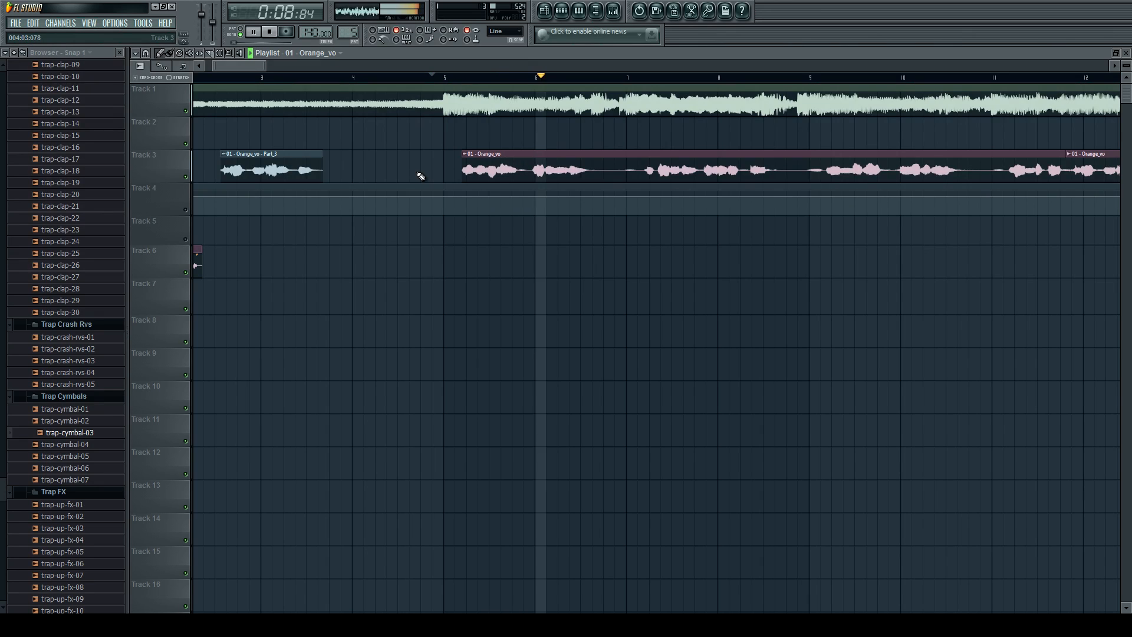
{"action": "key", "text": "space"}
In Pattern 6, program the Cymatics kick on steps 1, 5 and 14 and the Cymatics snare on steps 9 and 16.
{"action": "left_click", "coordinate": [561, 10]}
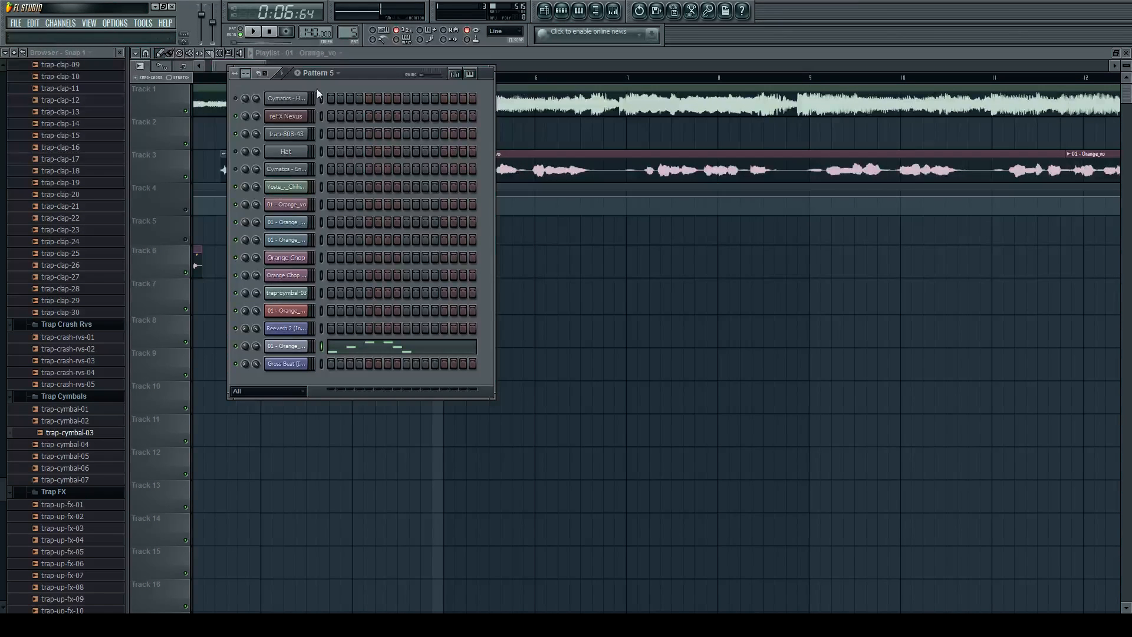
{"action": "scroll", "coordinate": [352, 35], "scroll_direction": "up", "scroll_amount": 1}
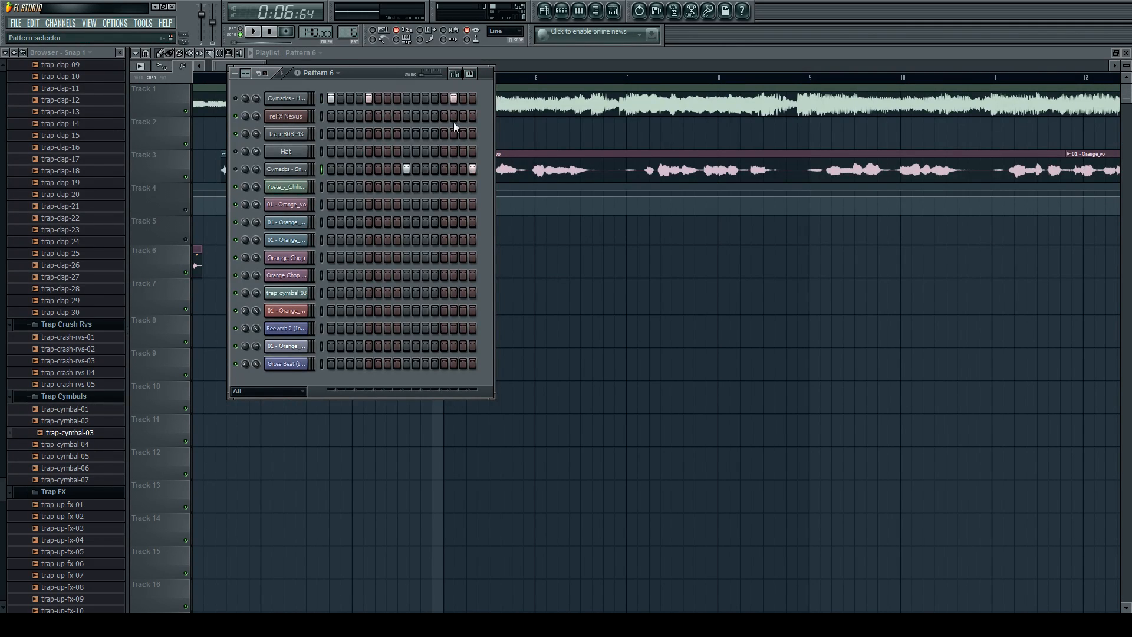
Place a Pattern 6 clip on Track 5, align its start to bar 5, and make sure Track 5 is unmuted.
{"action": "left_click", "coordinate": [593, 263]}
{"action": "left_click_drag", "start_coordinate": [607, 262], "coordinate": [478, 212]}
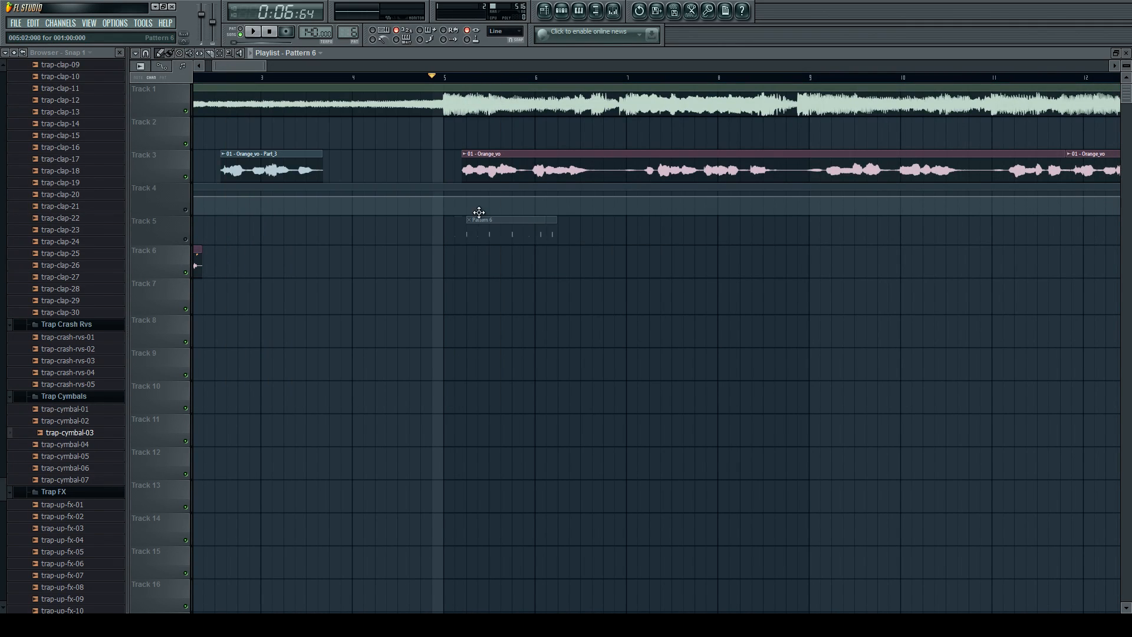
{"action": "left_click", "coordinate": [187, 241]}
{"action": "key", "text": "space"}
{"action": "scroll", "coordinate": [533, 251], "scroll_direction": "up", "scroll_amount": 4}
{"action": "key", "text": "space"}
{"action": "left_click_drag", "start_coordinate": [484, 225], "coordinate": [430, 227]}
{"action": "key", "text": "space"}
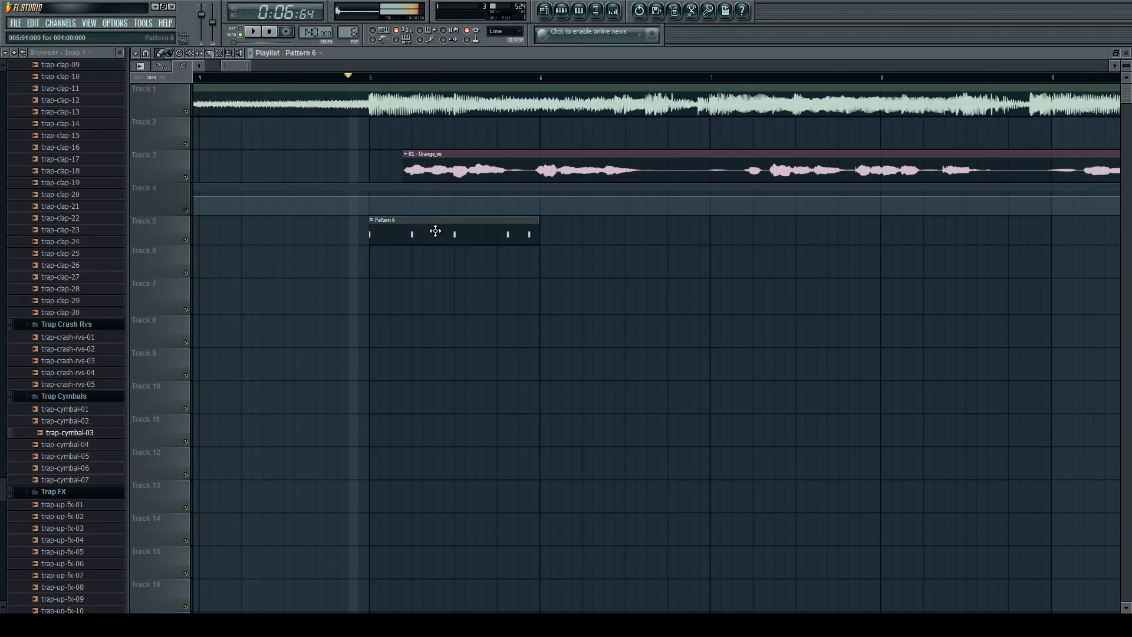
Mute the instrumental on Track 1 and play the drum pattern against the Orange_vo vocal.
{"action": "left_click", "coordinate": [186, 111]}
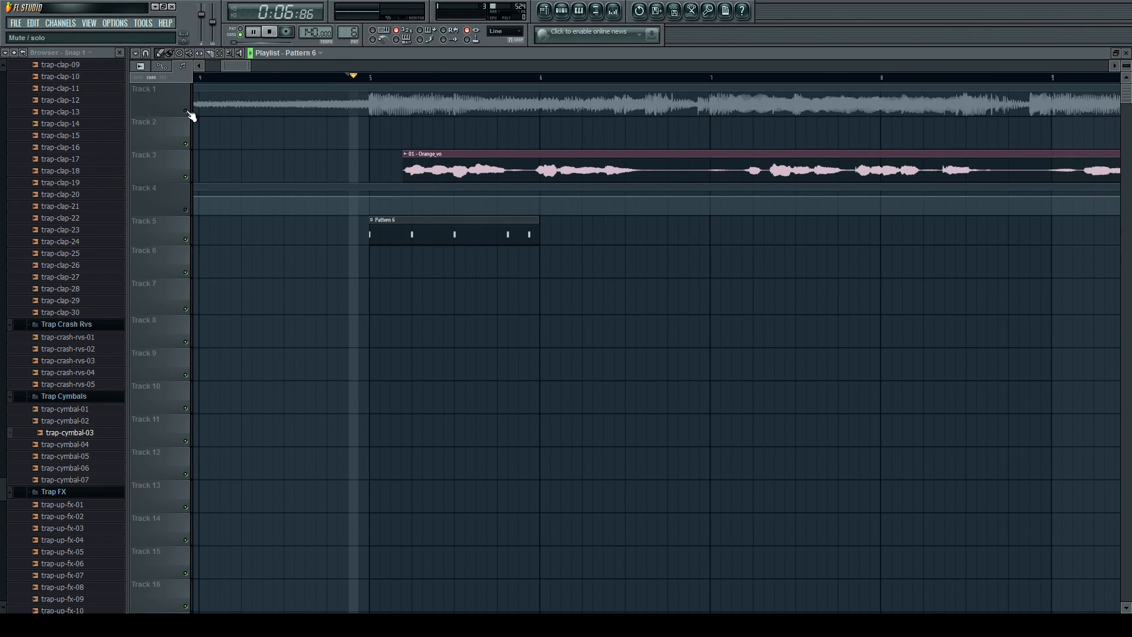
{"action": "key", "text": "space"}
{"action": "left_click", "coordinate": [562, 10]}
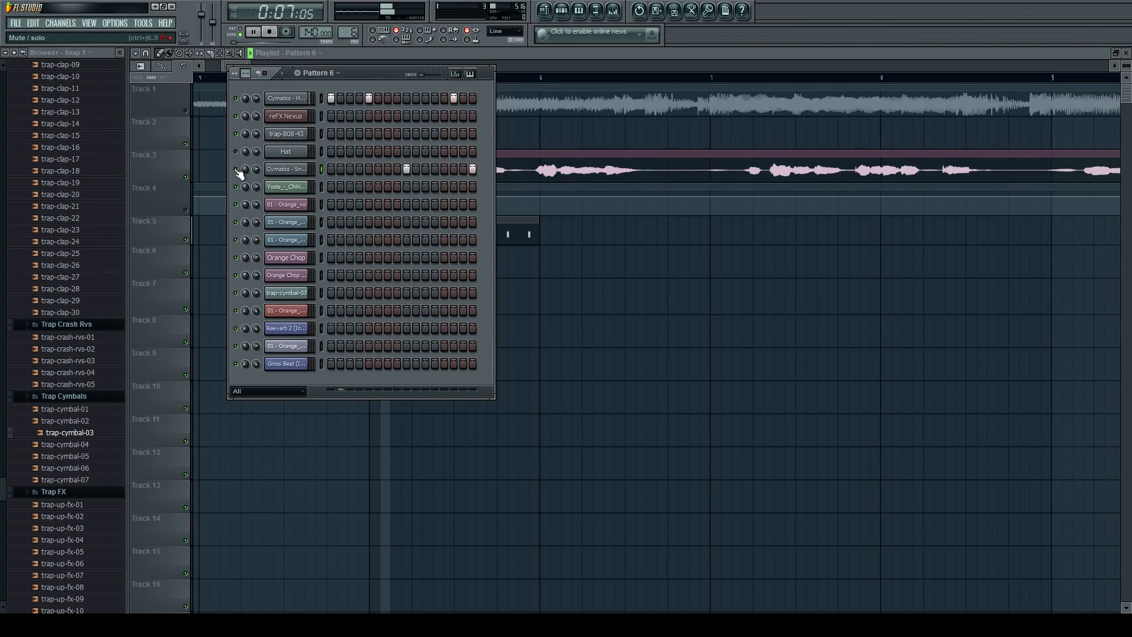
{"action": "left_click", "coordinate": [508, 230]}
{"action": "key", "text": "space"}
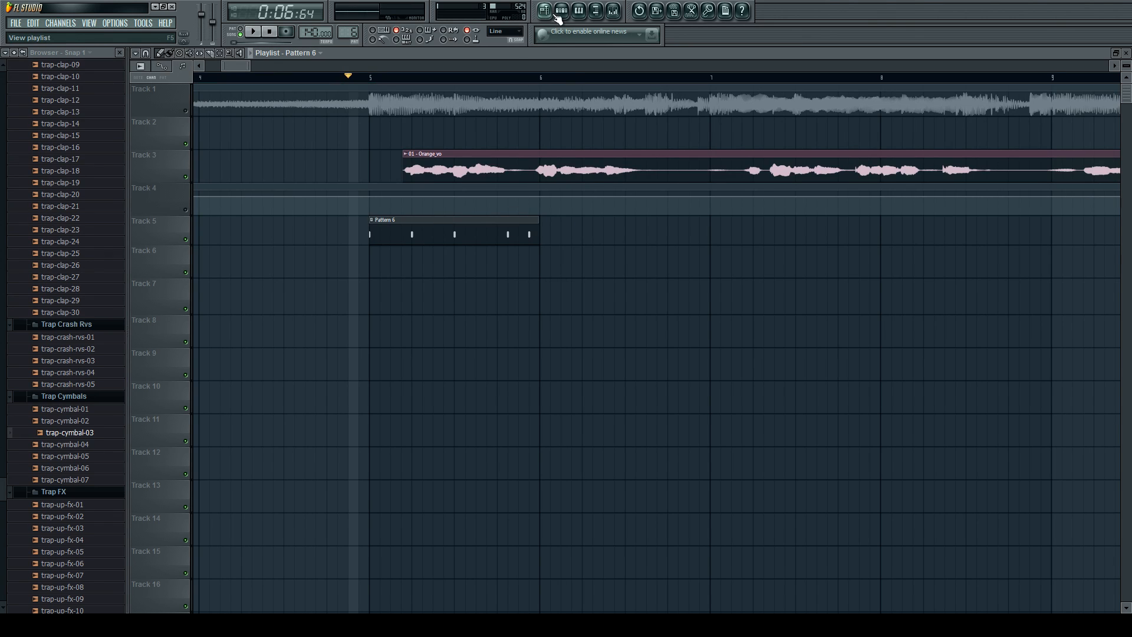
In Pattern 6, shift the last kick to step 13 and remove the snare on step 16, playing back each change.
{"action": "key", "text": "F6"}
{"action": "left_click", "coordinate": [443, 98]}
{"action": "key", "text": "space"}
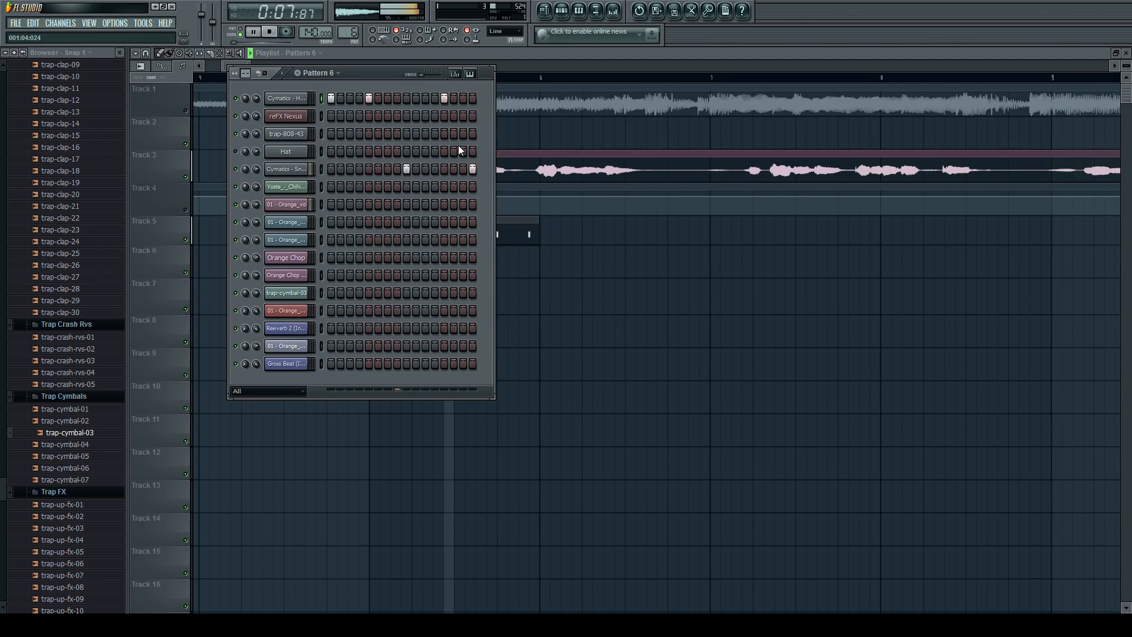
{"action": "key", "text": "space"}
{"action": "left_click", "coordinate": [472, 170]}
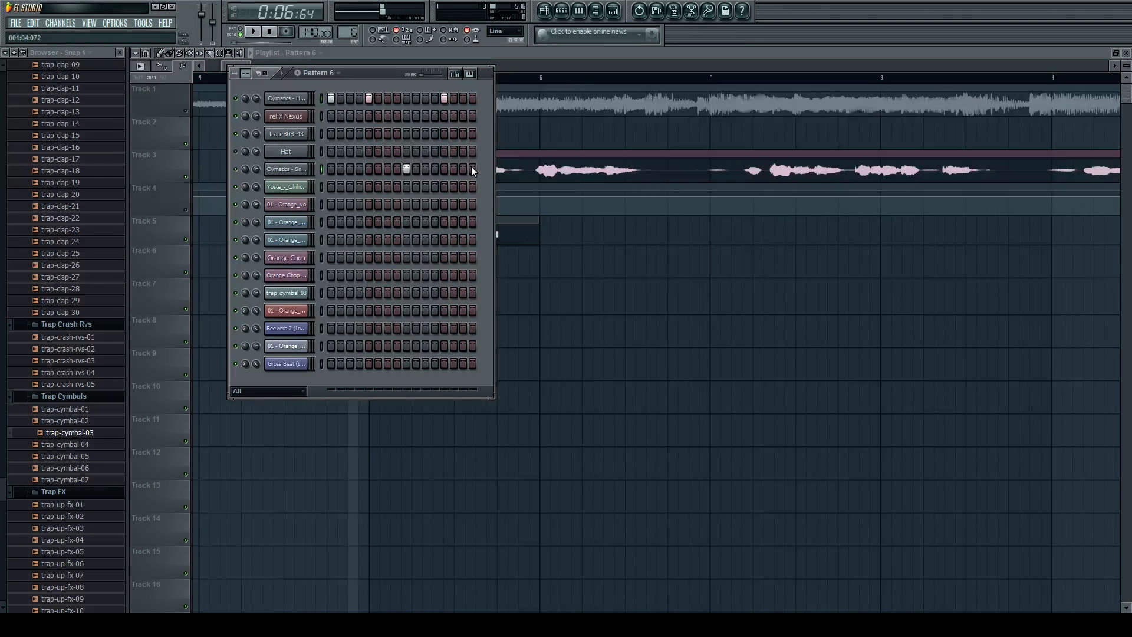
{"action": "key", "text": "space"}
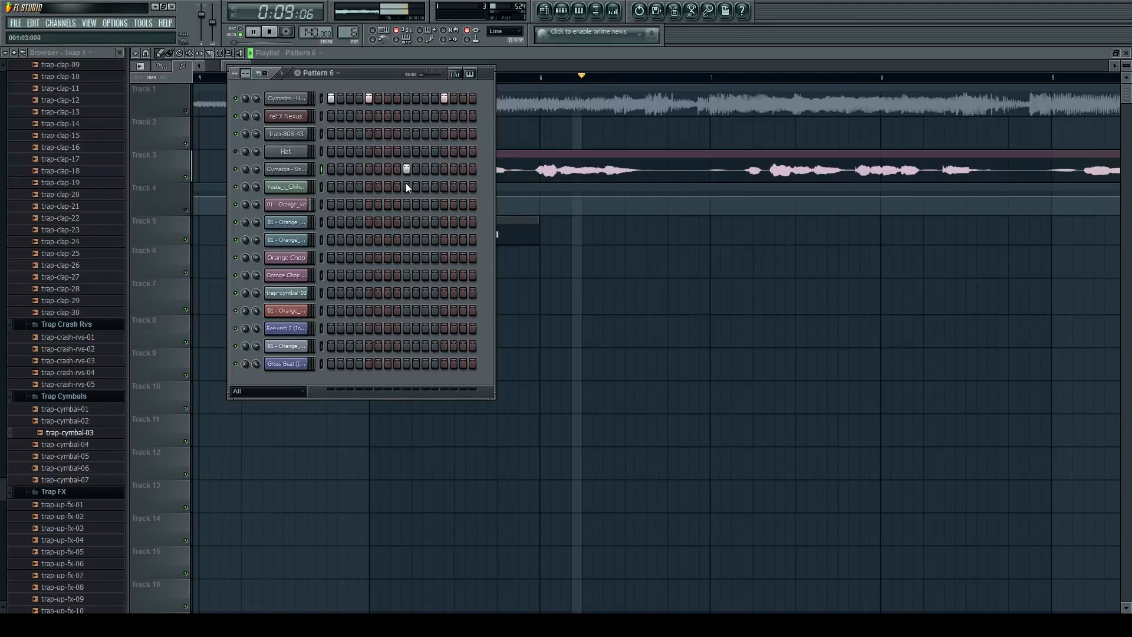
{"action": "key", "text": "space"}
Paint five Pattern 6 clips on Track 6 from bar 5 to bar 10, delete the Track 5 clip, and play the section.
{"action": "left_click", "coordinate": [509, 226]}
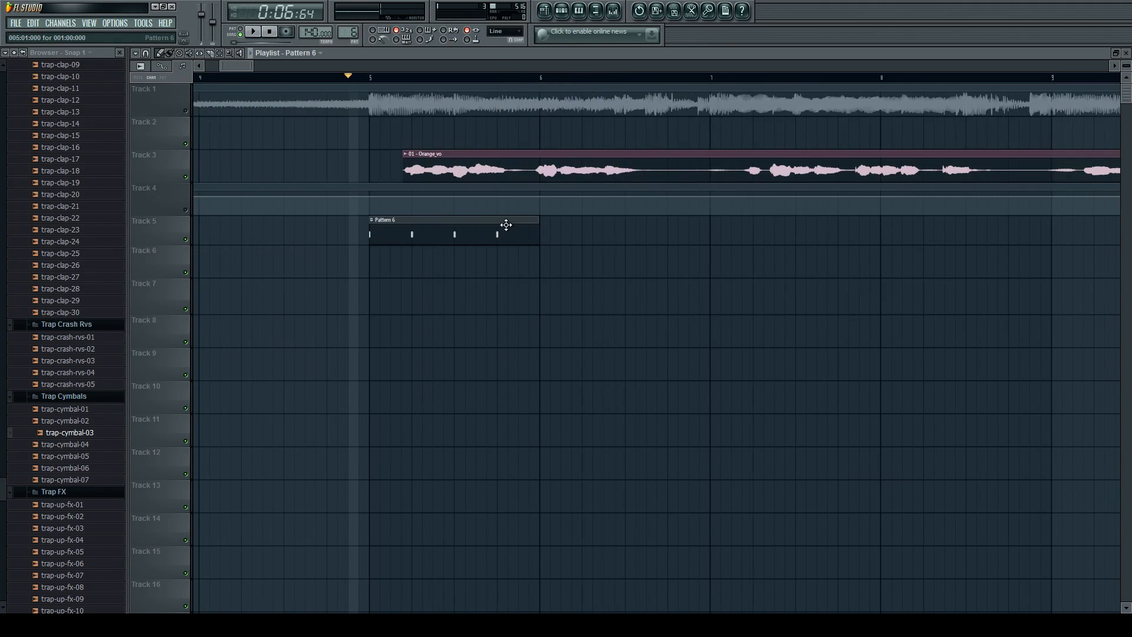
{"action": "scroll", "coordinate": [507, 225], "scroll_direction": "down", "scroll_amount": 1}
{"action": "left_click", "coordinate": [170, 54]}
{"action": "mouse_move", "coordinate": [412, 257]}
{"action": "left_mouse_down"}
{"action": "mouse_move", "coordinate": [559, 265]}
{"action": "mouse_move", "coordinate": [824, 240]}
{"action": "left_mouse_up"}
{"action": "right_click", "coordinate": [503, 227]}
{"action": "key", "text": "space"}
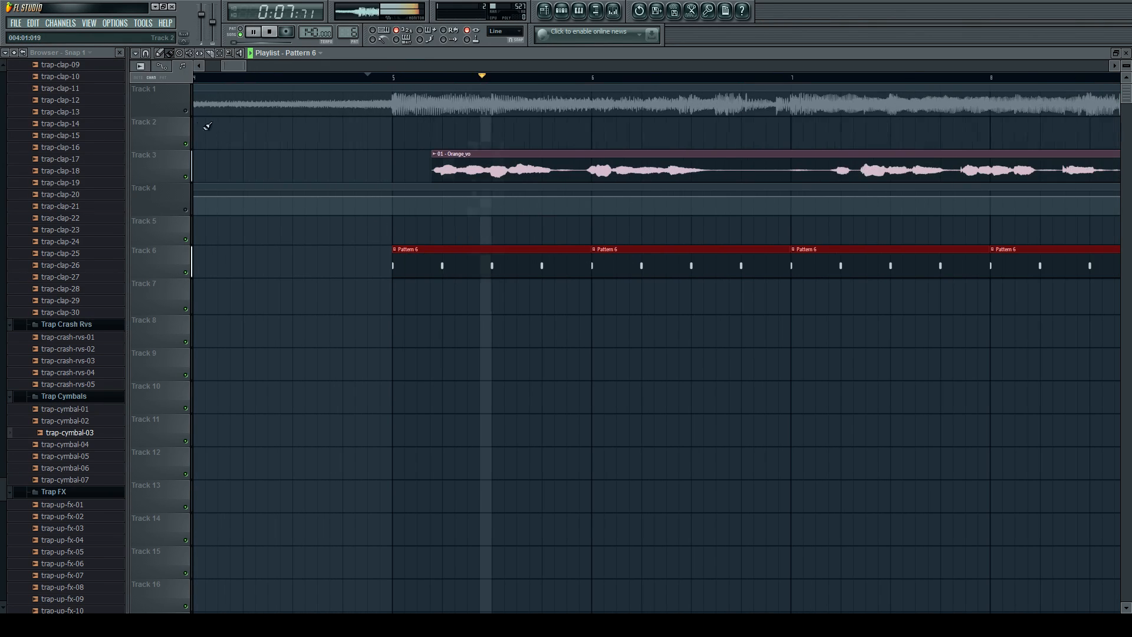
{"action": "scroll", "coordinate": [245, 152], "scroll_direction": "down", "scroll_amount": 1}
{"action": "scroll", "coordinate": [270, 206], "scroll_direction": "up", "scroll_amount": 1}
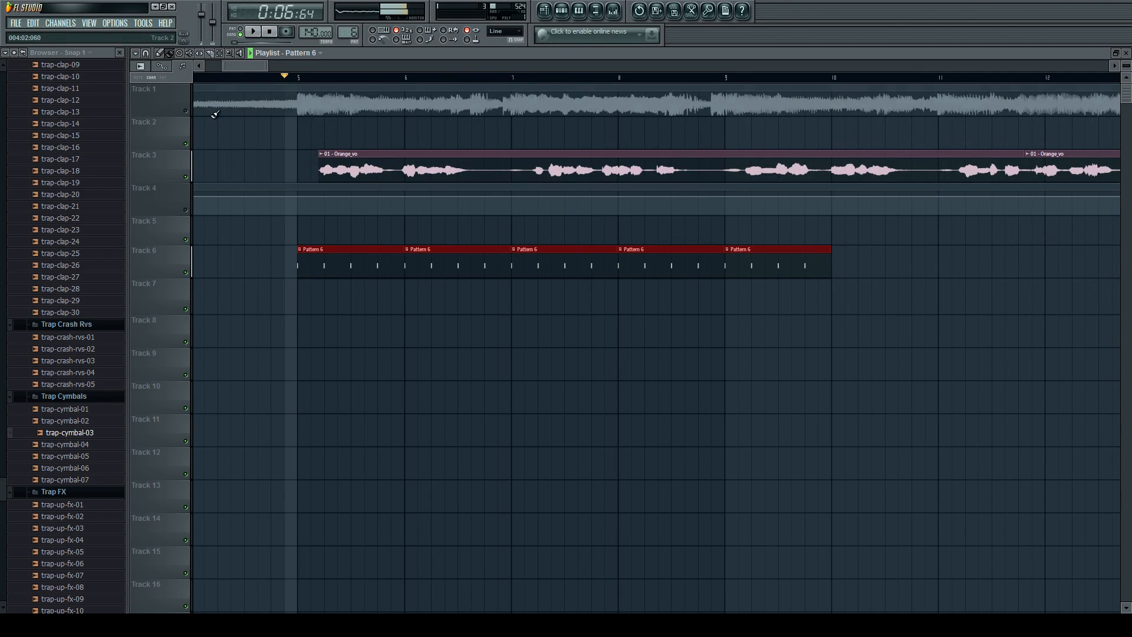
Unmute Track 1 and play the section from just before bar 5 to hear the drums with the instrumental.
{"action": "left_click", "coordinate": [186, 111]}
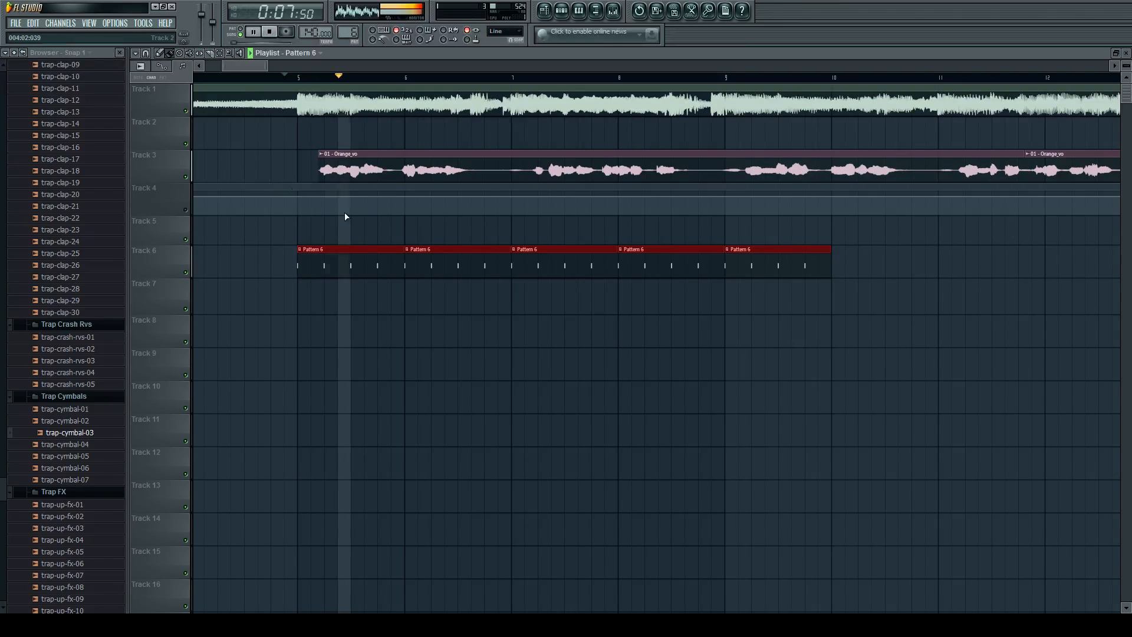
{"action": "scroll", "coordinate": [322, 255], "scroll_direction": "up", "scroll_amount": 2}
{"action": "scroll", "coordinate": [323, 256], "scroll_direction": "down", "scroll_amount": 3}
{"action": "key", "text": "space"}
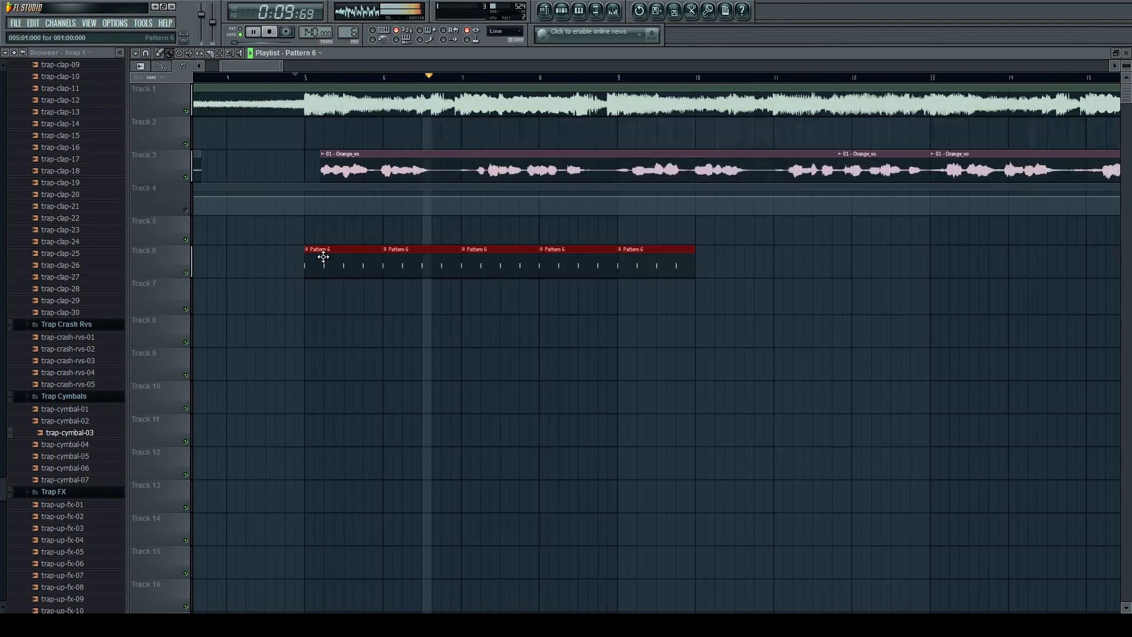
{"action": "left_click", "coordinate": [567, 11]}
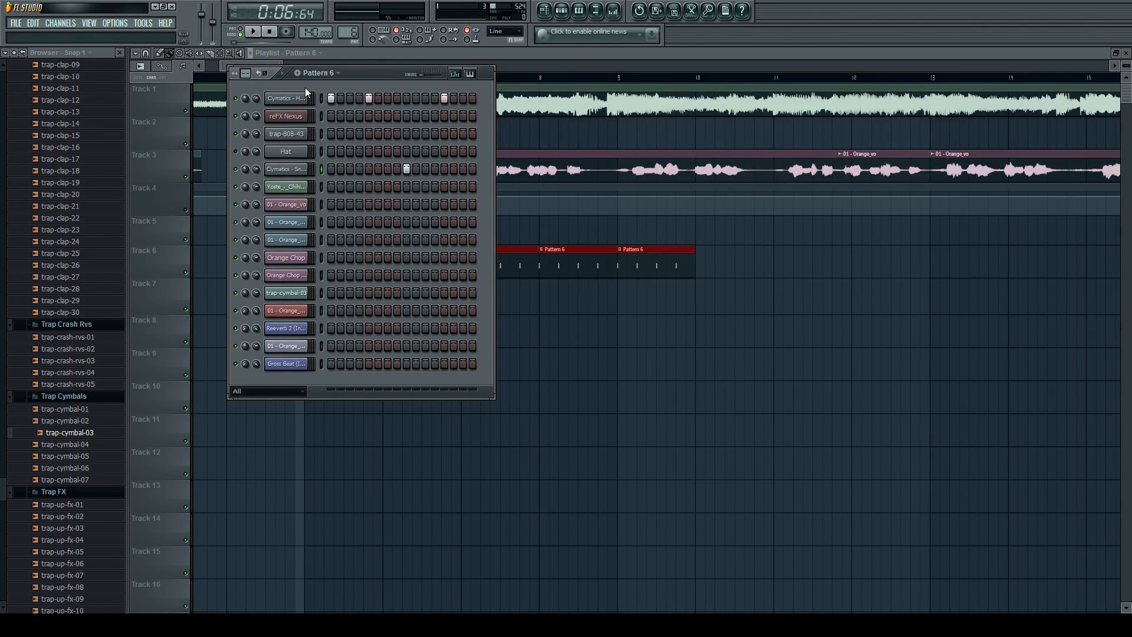
{"action": "key", "text": "space"}
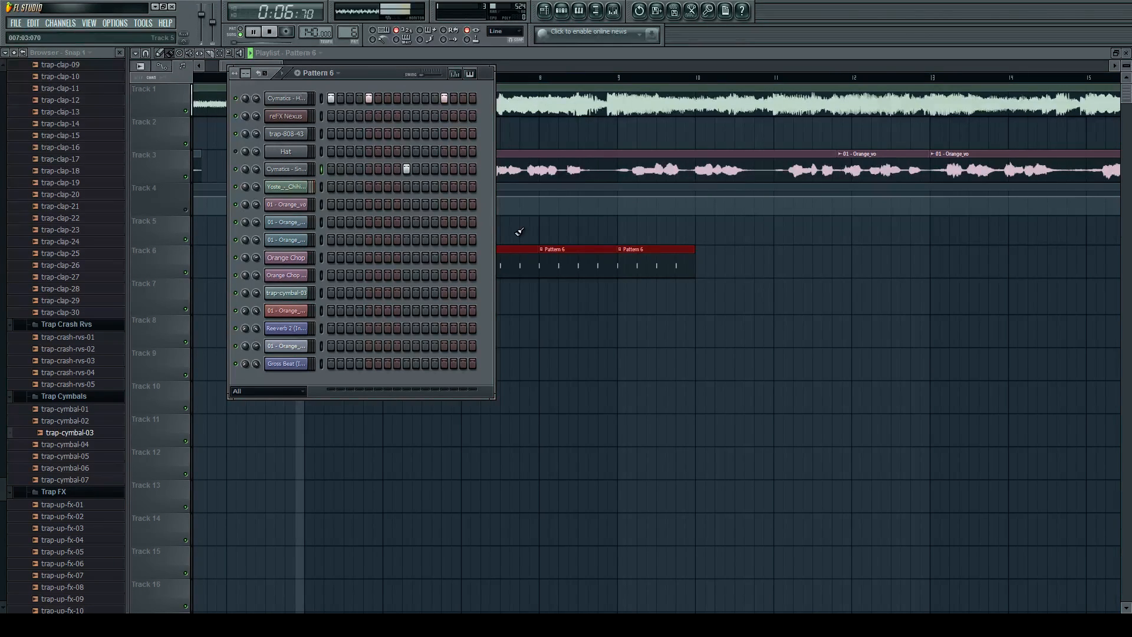
{"action": "key", "text": "space"}
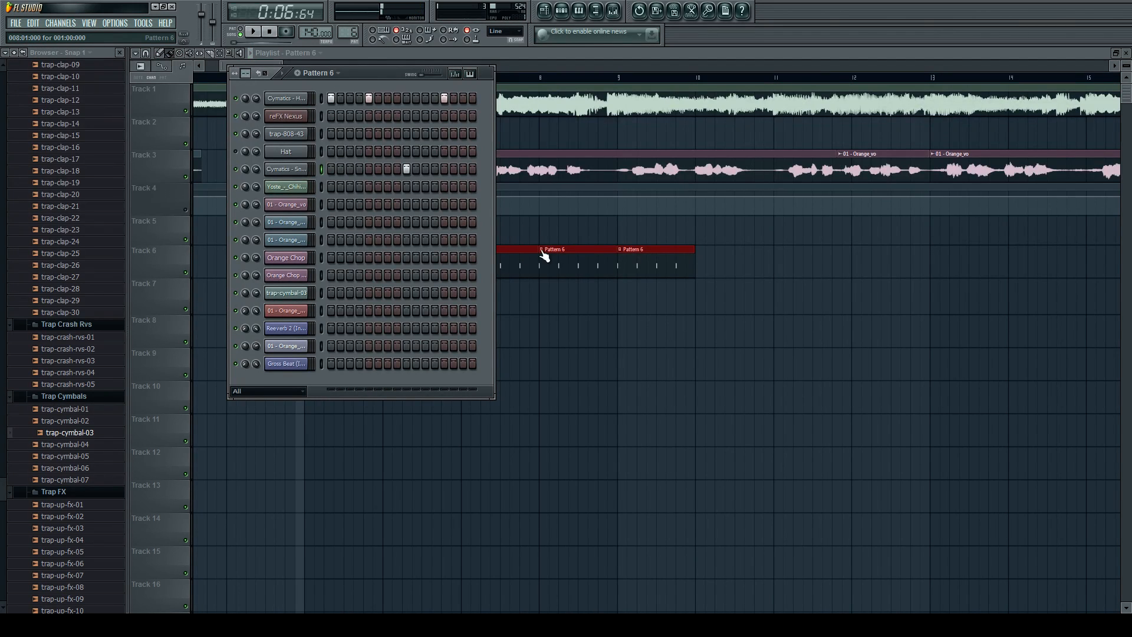
Mute Track 1 and Track 3 and play the Pattern 6 drums on their own.
{"action": "left_click", "coordinate": [546, 266]}
{"action": "left_click", "coordinate": [185, 111]}
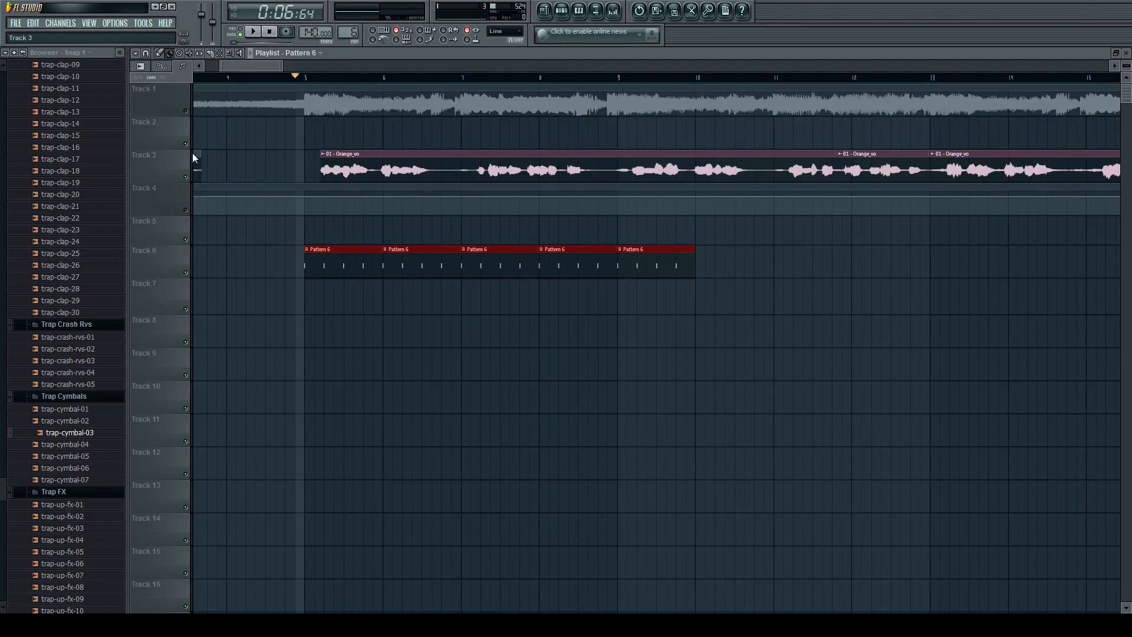
{"action": "left_click", "coordinate": [186, 177]}
{"action": "key", "text": "space"}
{"action": "left_click", "coordinate": [546, 10]}
{"action": "left_click", "coordinate": [549, 11]}
{"action": "left_click", "coordinate": [563, 13]}
{"action": "key", "text": "space"}
Route the Cymatics House Kick 7 channel to mixer Insert 5 and load Fruity Parametric EQ 2 on it.
{"action": "left_click", "coordinate": [289, 100]}
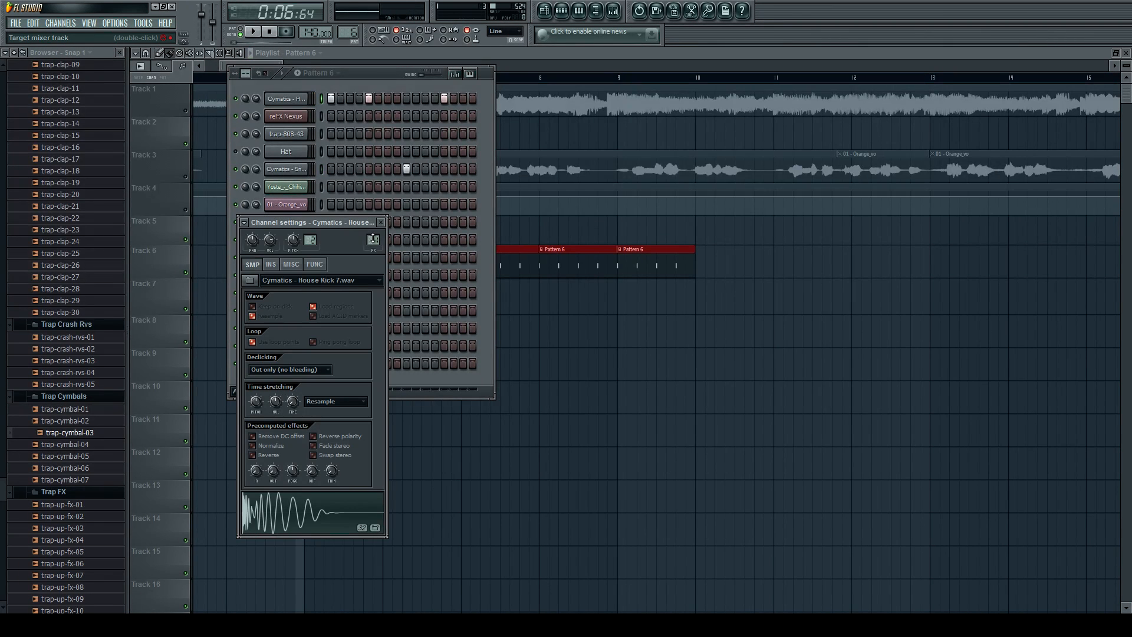
{"action": "double_click", "coordinate": [374, 240]}
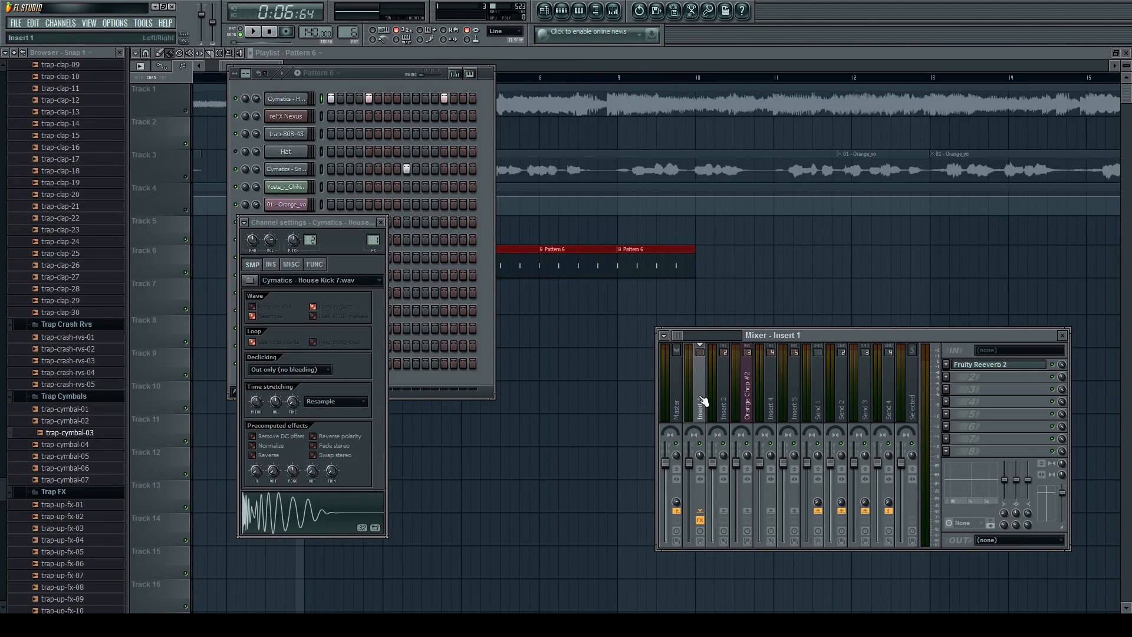
{"action": "left_click", "coordinate": [373, 241]}
{"action": "left_click_drag", "start_coordinate": [374, 241], "coordinate": [374, 225]}
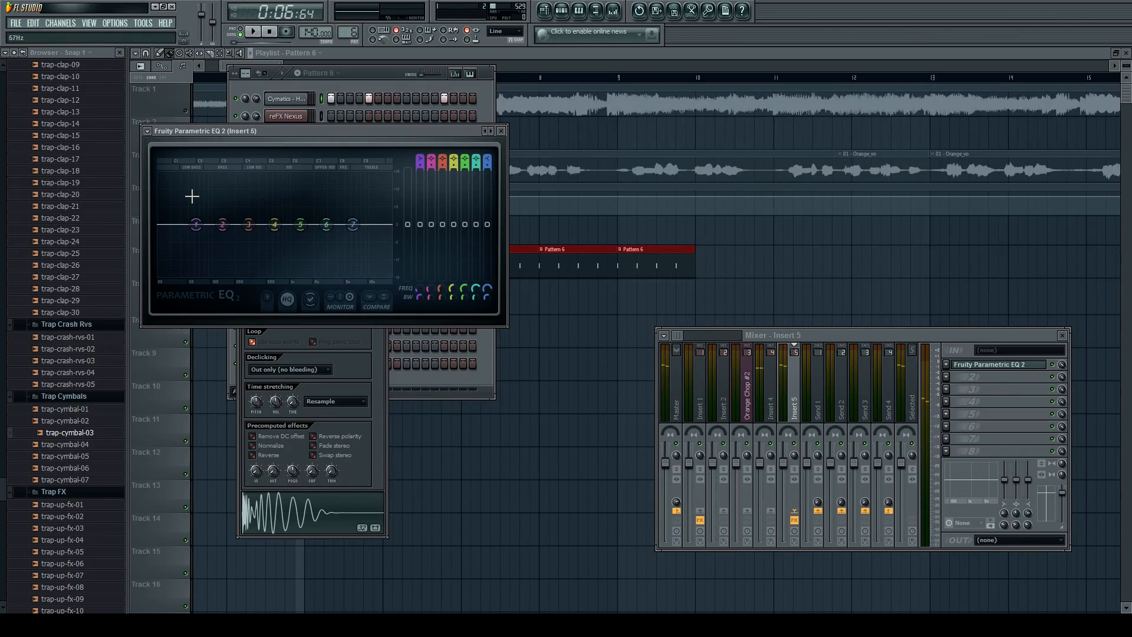
Boost the kick's low end in the EQ with band 2 at about 99 Hz and band 1 at about 43 Hz.
{"action": "key", "text": "space"}
{"action": "left_click_drag", "start_coordinate": [428, 300], "coordinate": [428, 256]}
{"action": "left_click_drag", "start_coordinate": [222, 225], "coordinate": [211, 196]}
{"action": "left_click_drag", "start_coordinate": [430, 299], "coordinate": [429, 360]}
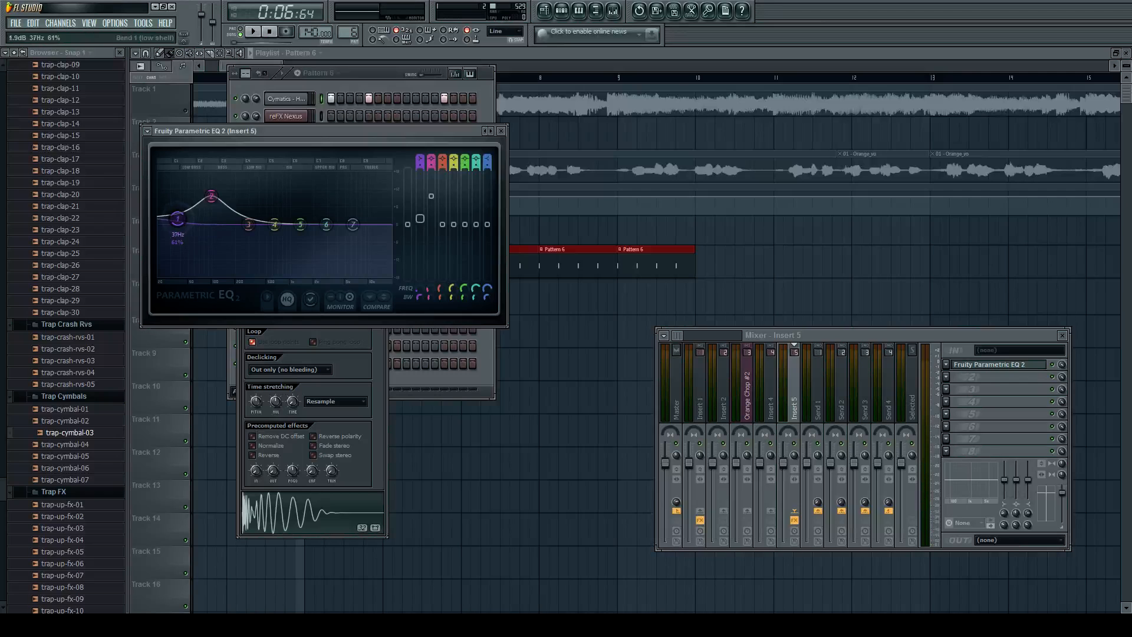
{"action": "left_click_drag", "start_coordinate": [180, 223], "coordinate": [183, 202]}
{"action": "key", "text": "space"}
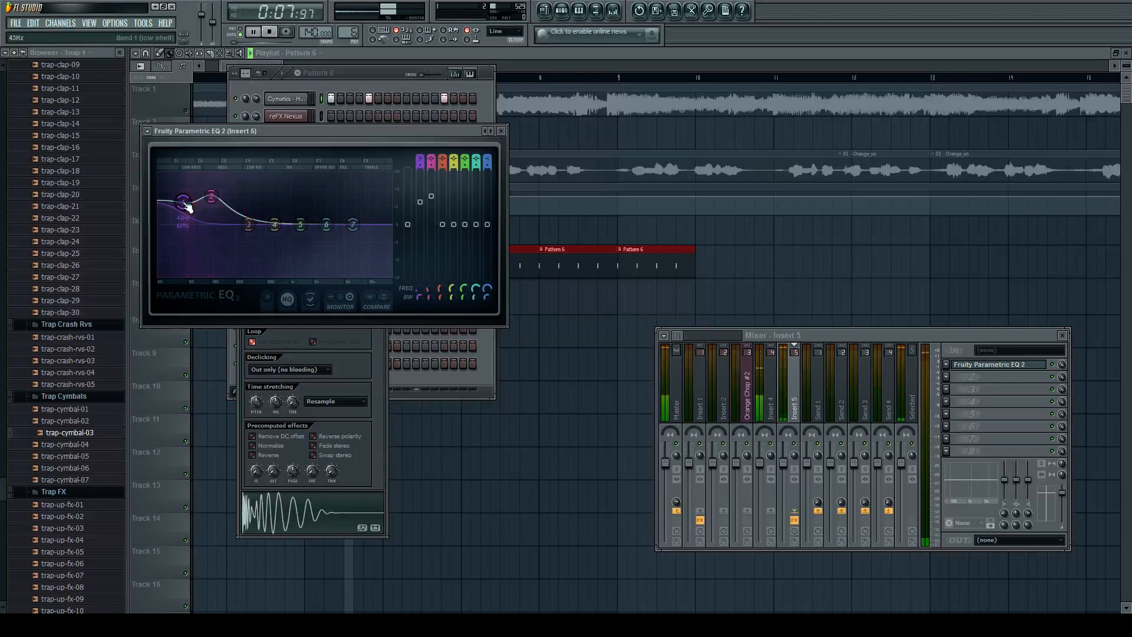
{"action": "key", "text": "space"}
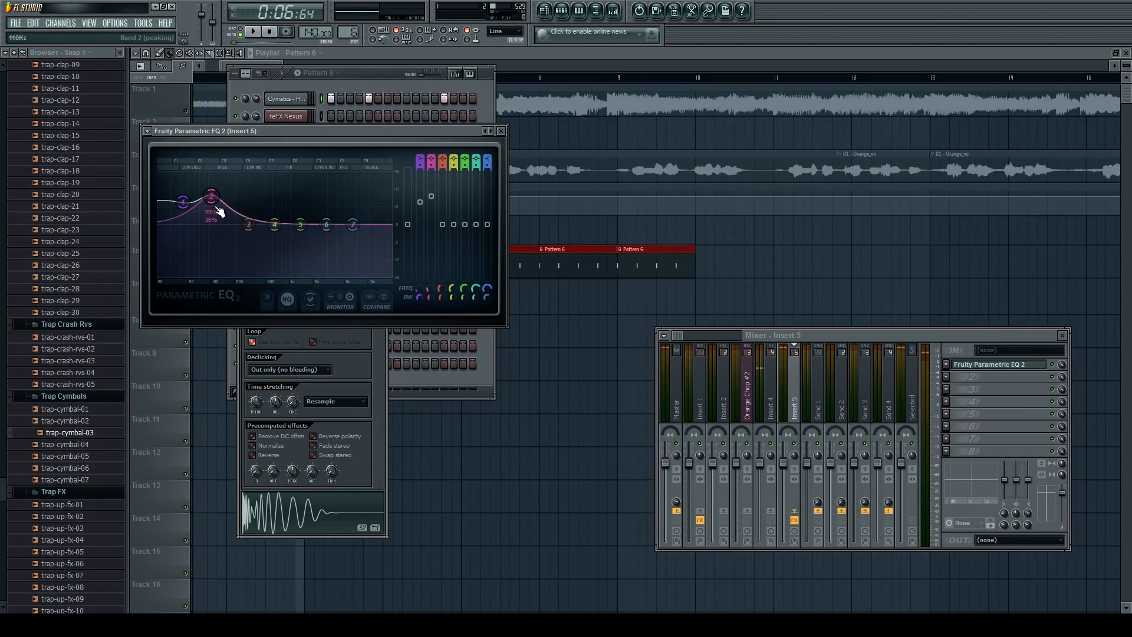
Close the equalizer and the other open windows, and play the Pattern 6 drums with the kick's EQ applied.
{"action": "left_click", "coordinate": [502, 131]}
{"action": "key", "text": "F12"}
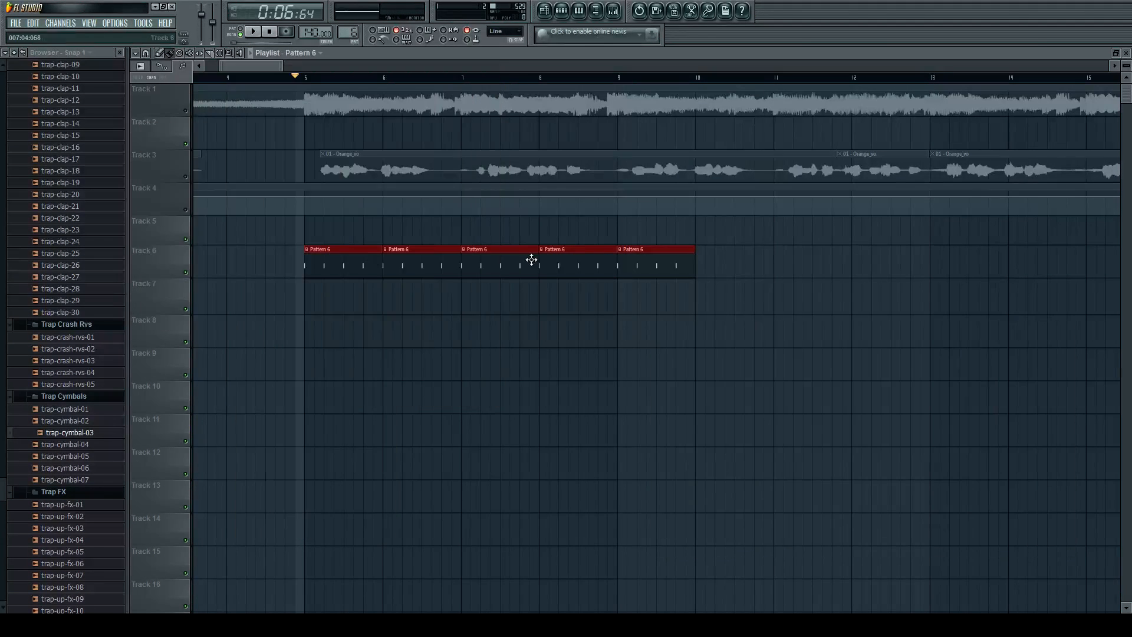
{"action": "key", "text": "space"}
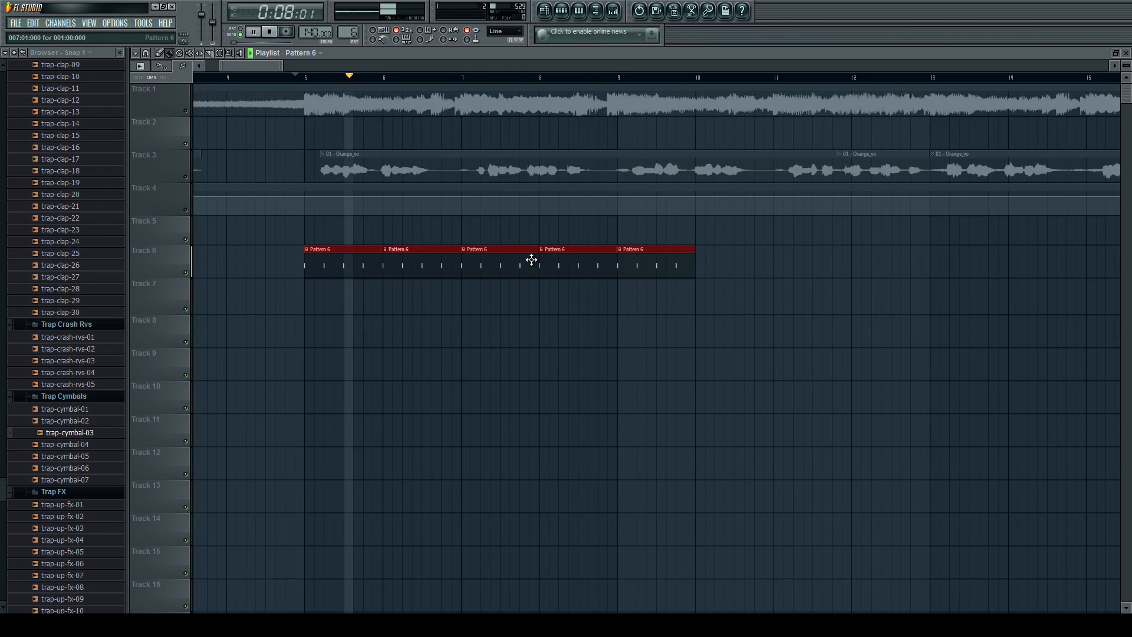
{"action": "key", "text": "space"}
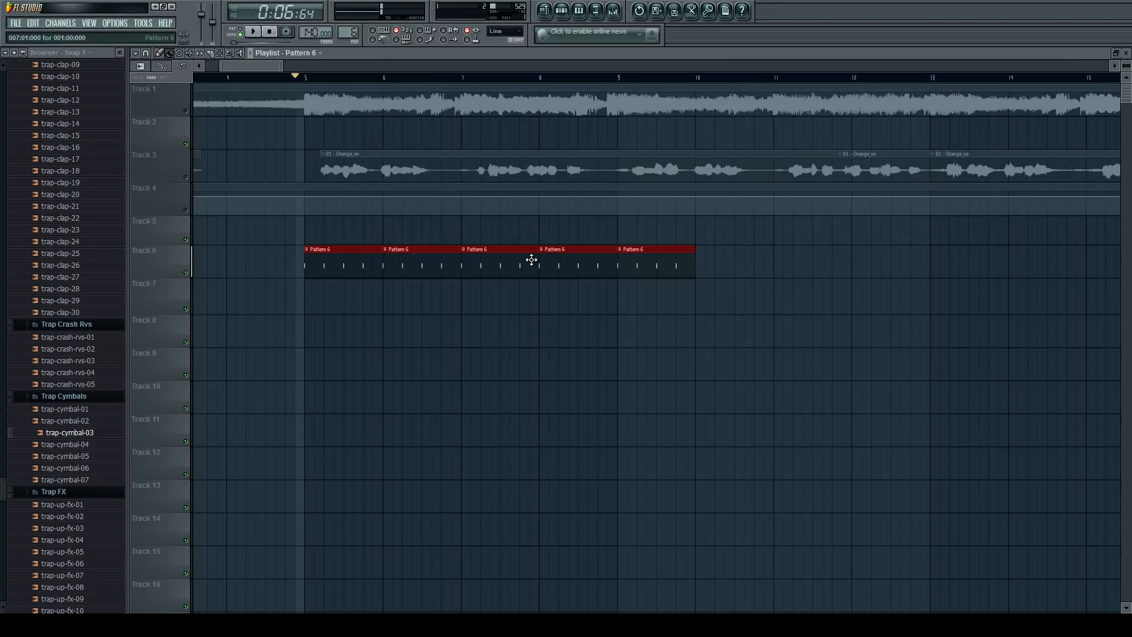
Inspect the Slicex settings of the chopped Orange_vo Part_3 #2 channel and start a brief playback.
{"action": "left_click", "coordinate": [614, 11]}
{"action": "left_click", "coordinate": [613, 12]}
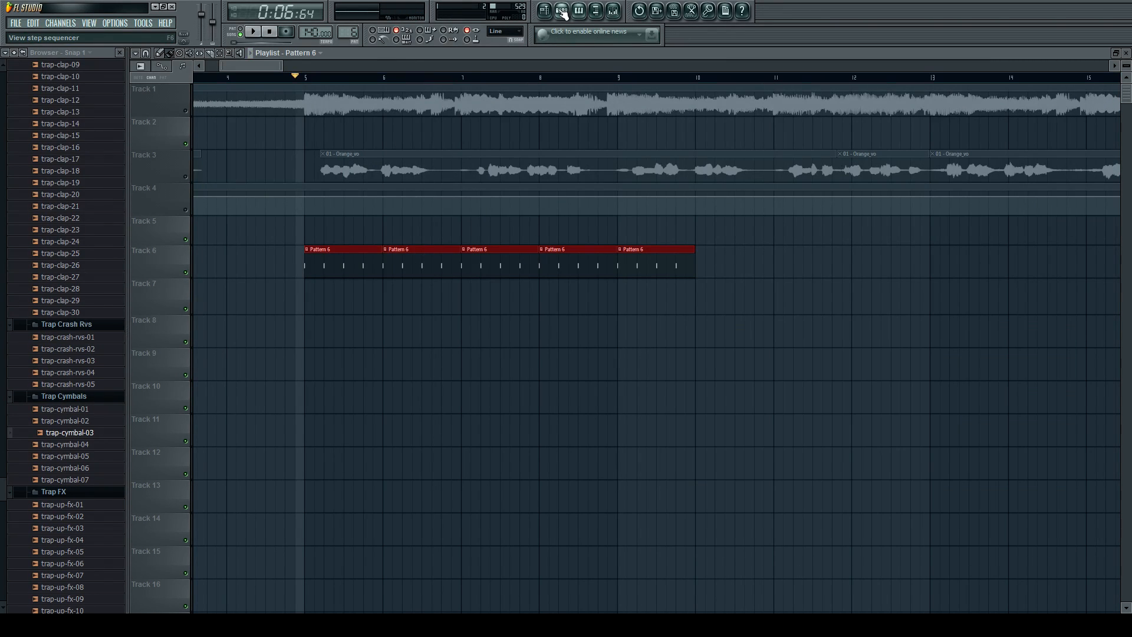
{"action": "left_click", "coordinate": [562, 10]}
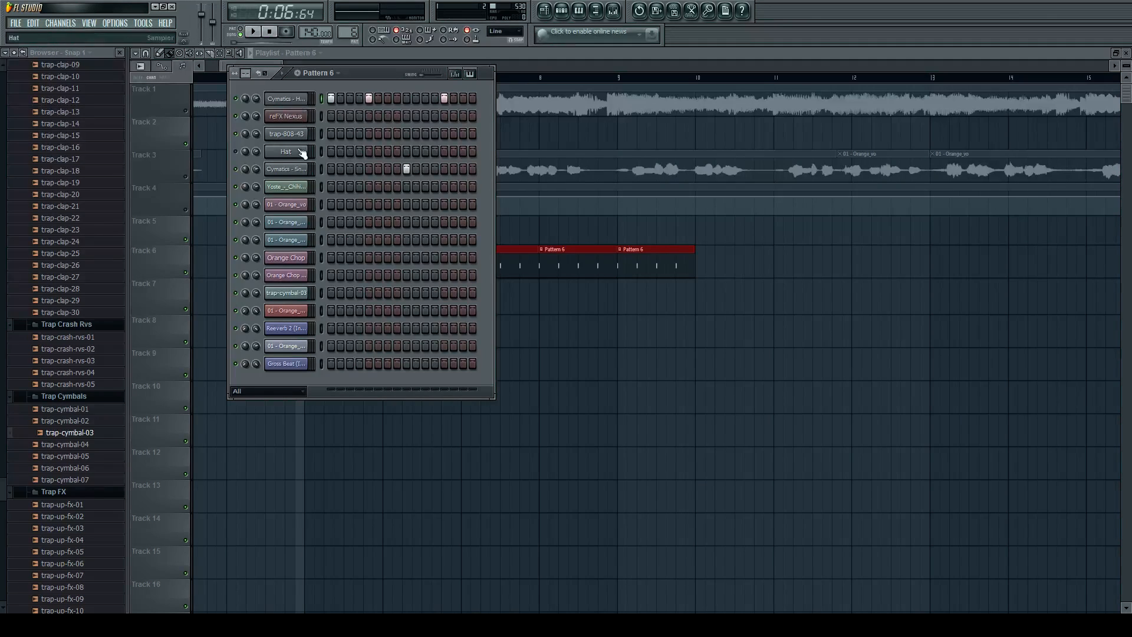
{"action": "left_click", "coordinate": [296, 350]}
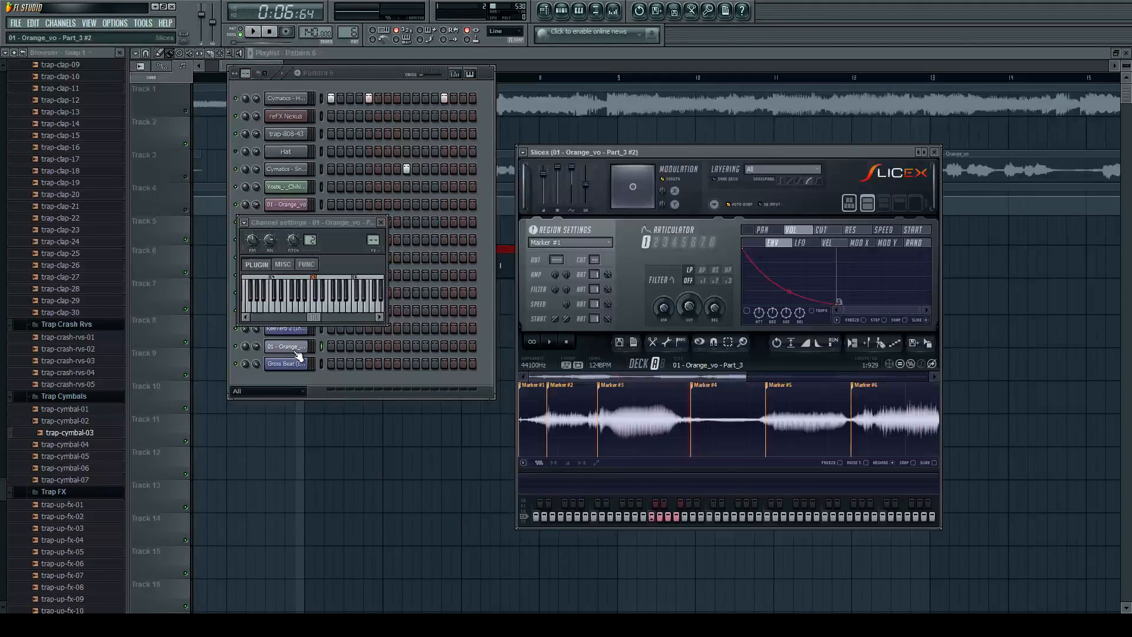
{"action": "left_click", "coordinate": [297, 351]}
{"action": "key", "text": "space"}
{"action": "key", "text": "space"}
Close the Slicex windows and inspect the Orange Chop channel's settings from the step sequencer.
{"action": "left_click", "coordinate": [528, 267]}
{"action": "scroll", "coordinate": [630, 231], "scroll_direction": "down", "scroll_amount": 3}
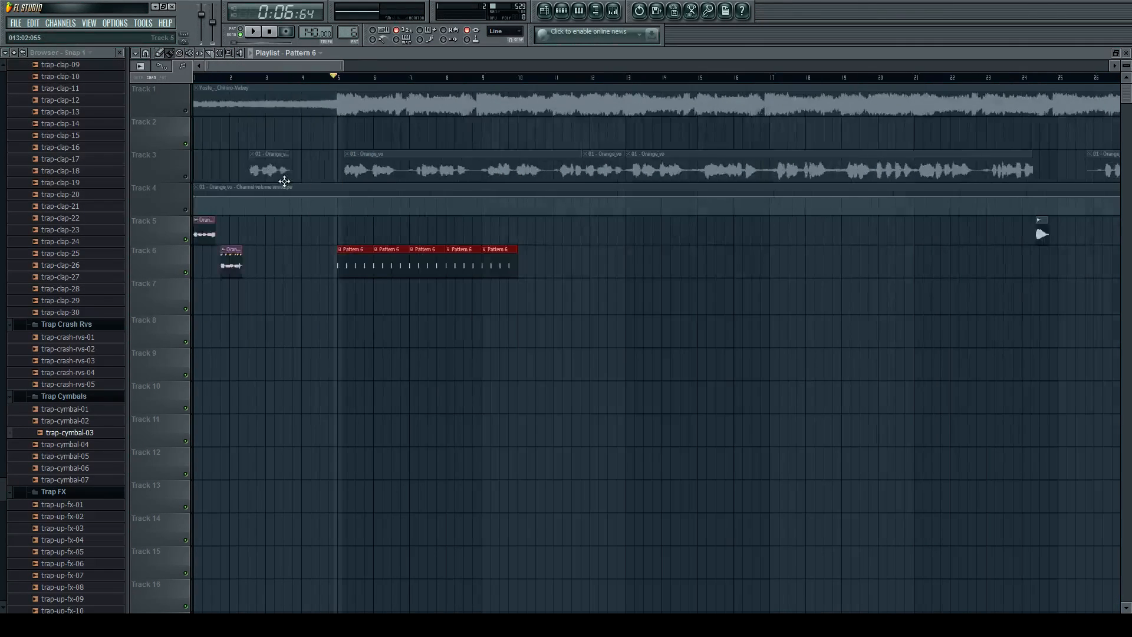
{"action": "scroll", "coordinate": [242, 224], "scroll_direction": "up", "scroll_amount": 5}
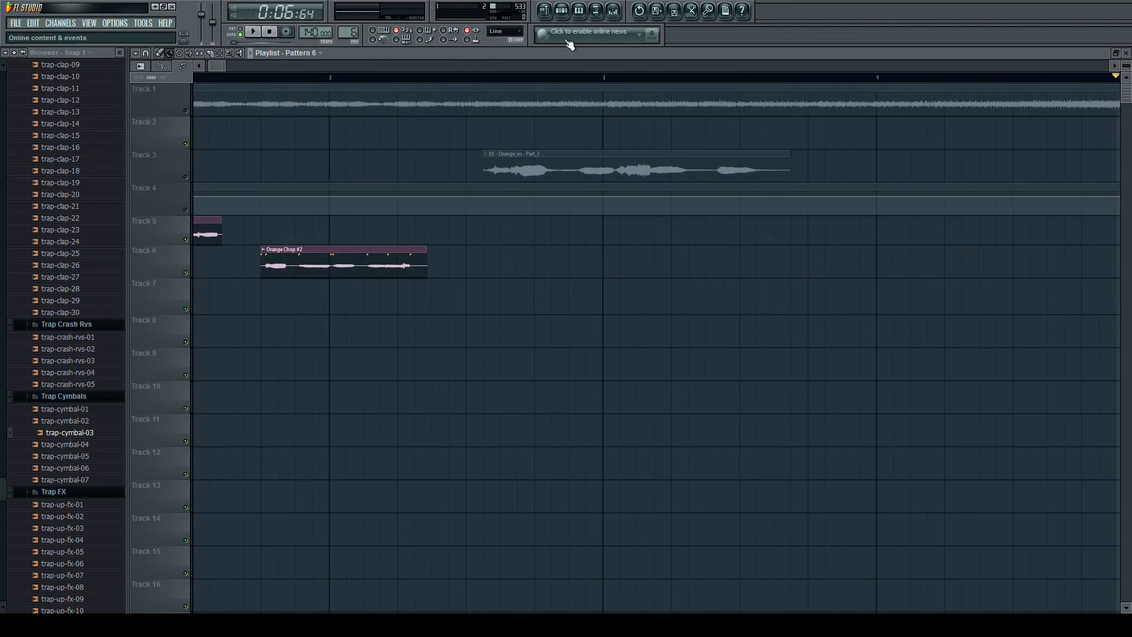
{"action": "left_click", "coordinate": [561, 10]}
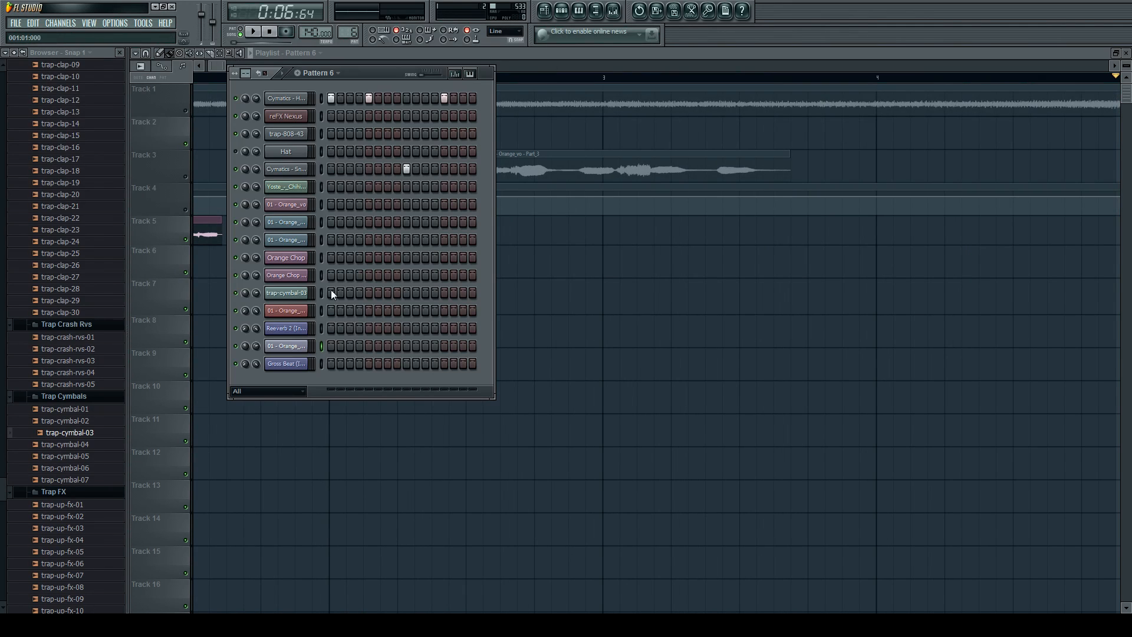
{"action": "left_click", "coordinate": [286, 259]}
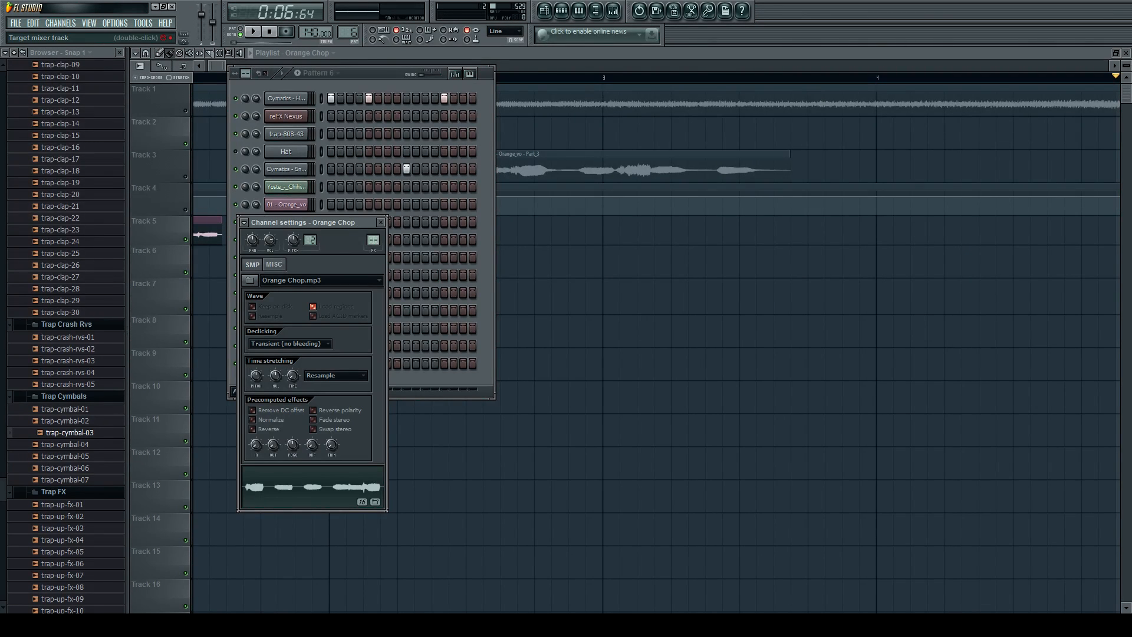
{"action": "left_click", "coordinate": [569, 66]}
Move the Orange Chop #2 clip on Track 6 to the middle of bar 2 and the Orange Chop clip on Track 5 to the second half of bar 1.
{"action": "scroll", "coordinate": [653, 96], "scroll_direction": "down", "scroll_amount": 10}
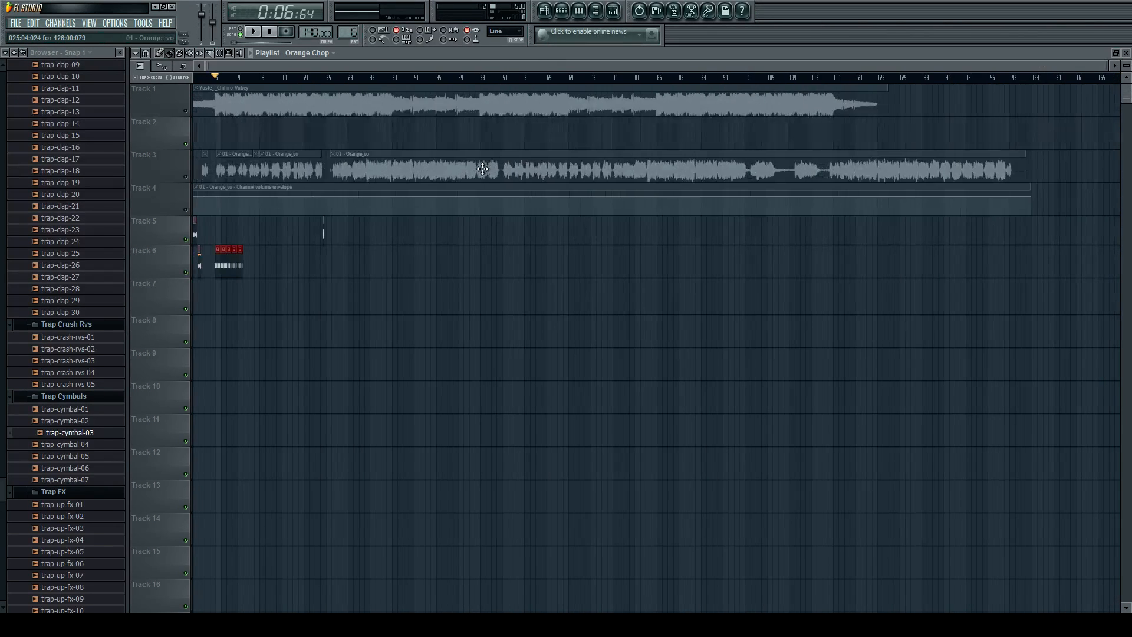
{"action": "scroll", "coordinate": [230, 262], "scroll_direction": "up", "scroll_amount": 8}
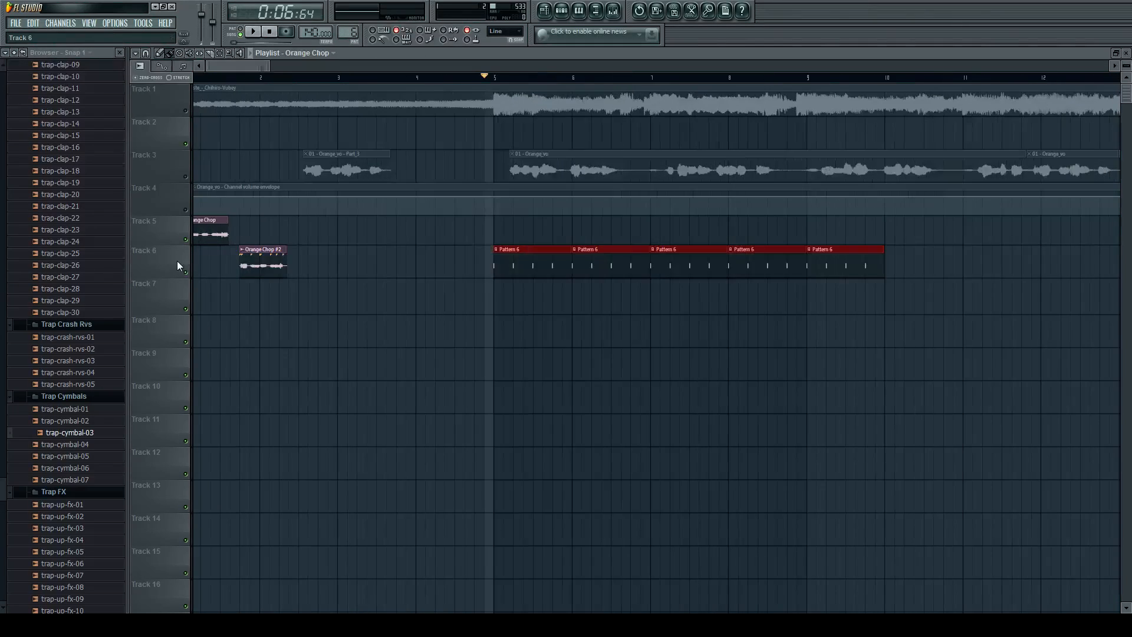
{"action": "scroll", "coordinate": [180, 266], "scroll_direction": "up", "scroll_amount": 4}
{"action": "scroll", "coordinate": [339, 258], "scroll_direction": "down", "scroll_amount": 2}
{"action": "left_click_drag", "start_coordinate": [342, 257], "coordinate": [457, 257]}
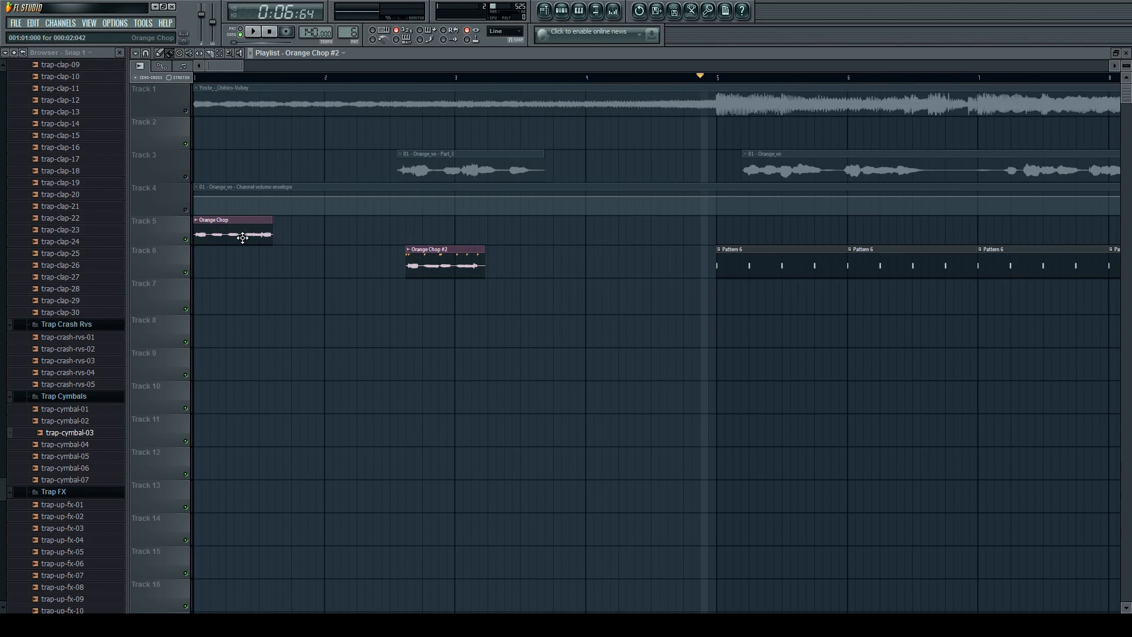
{"action": "left_click_drag", "start_coordinate": [242, 237], "coordinate": [323, 237]}
Play the repositioned Orange Chop clip and move the Orange Chop #2 clip on Track 6 to around the middle of bar 3.
{"action": "left_click", "coordinate": [271, 80]}
{"action": "key", "text": "space"}
{"action": "scroll", "coordinate": [301, 243], "scroll_direction": "up", "scroll_amount": 2}
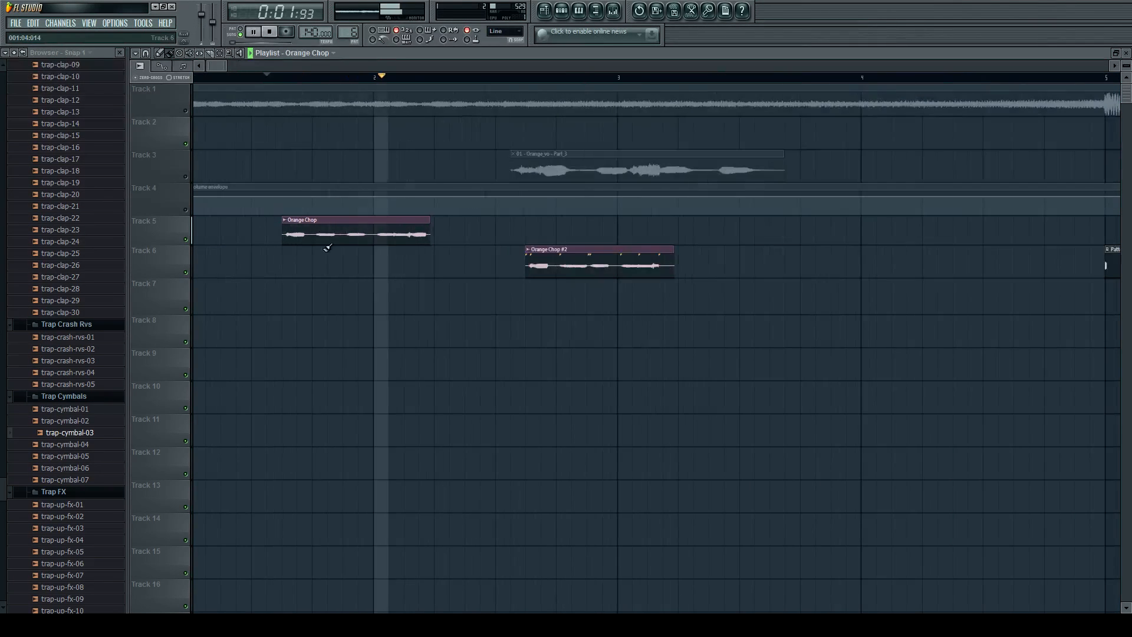
{"action": "scroll", "coordinate": [407, 247], "scroll_direction": "up", "scroll_amount": 3}
{"action": "key", "text": "space"}
{"action": "scroll", "coordinate": [643, 262], "scroll_direction": "down", "scroll_amount": 3}
{"action": "left_click_drag", "start_coordinate": [645, 263], "coordinate": [854, 262]}
{"action": "key", "text": "space"}
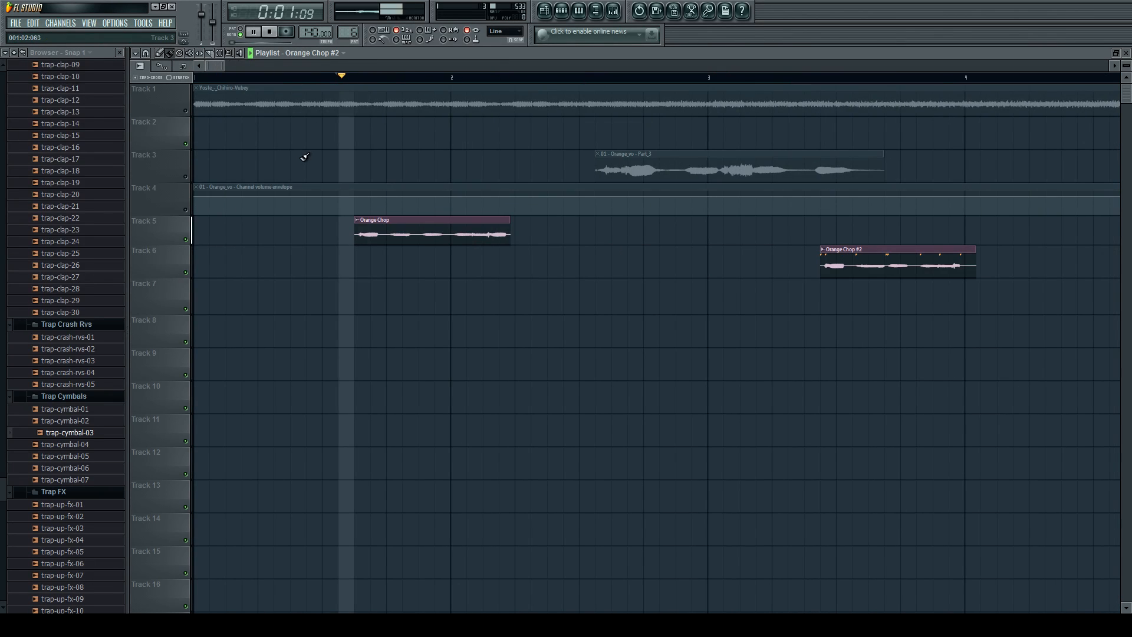
{"action": "key", "text": "space"}
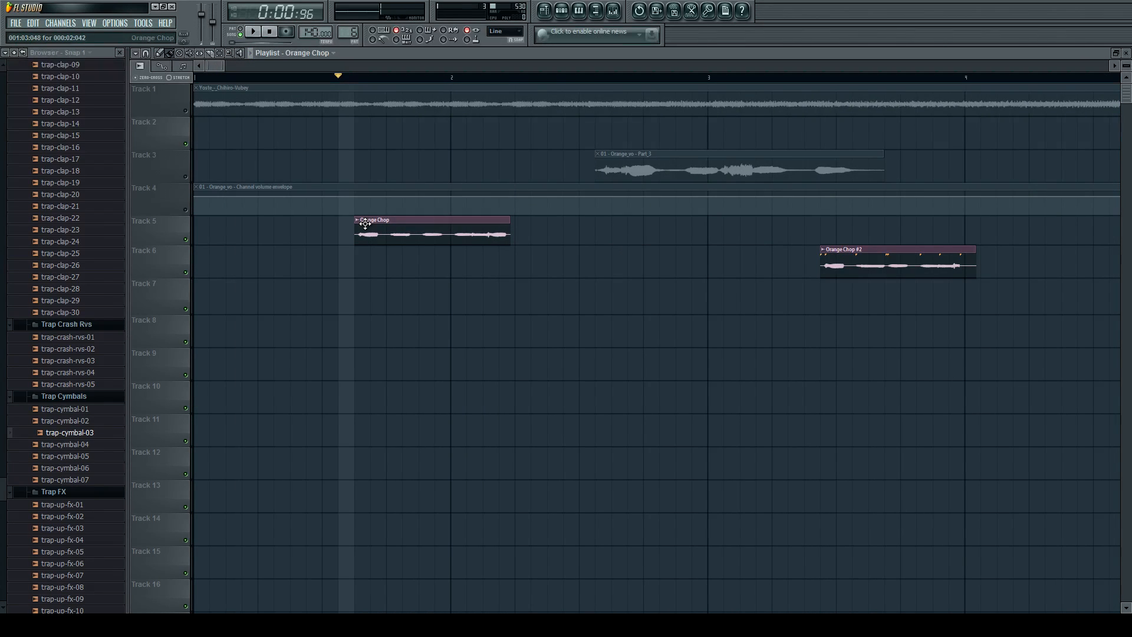
Route the Orange Chop channel to mixer Insert 6 and close its channel settings.
{"action": "double_click", "coordinate": [366, 224]}
{"action": "key", "text": "space"}
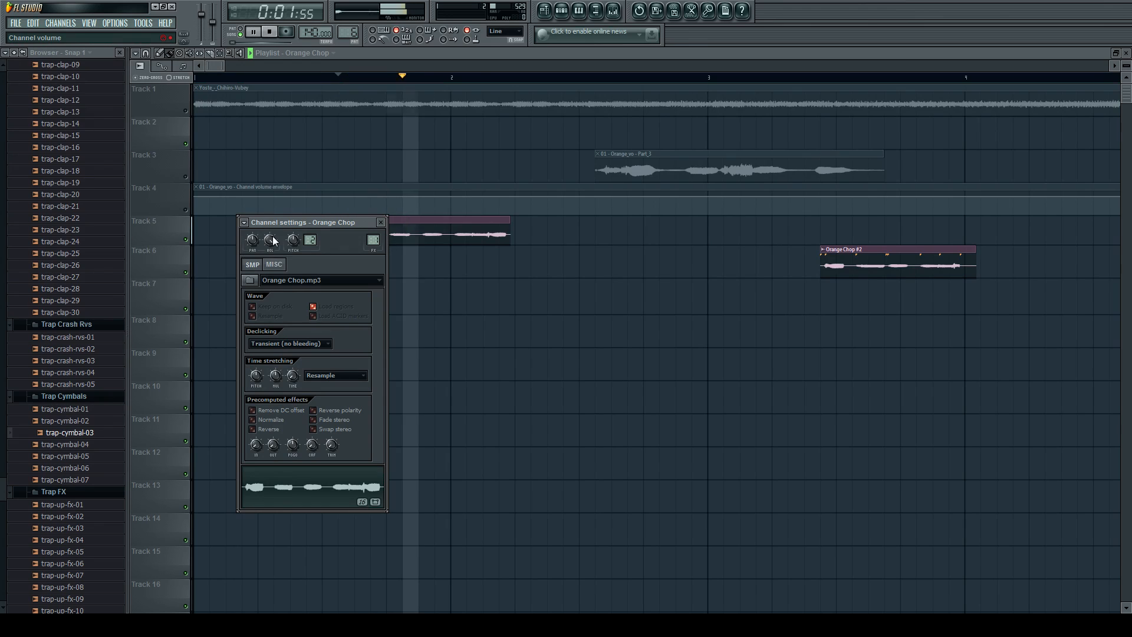
{"action": "left_click", "coordinate": [382, 222]}
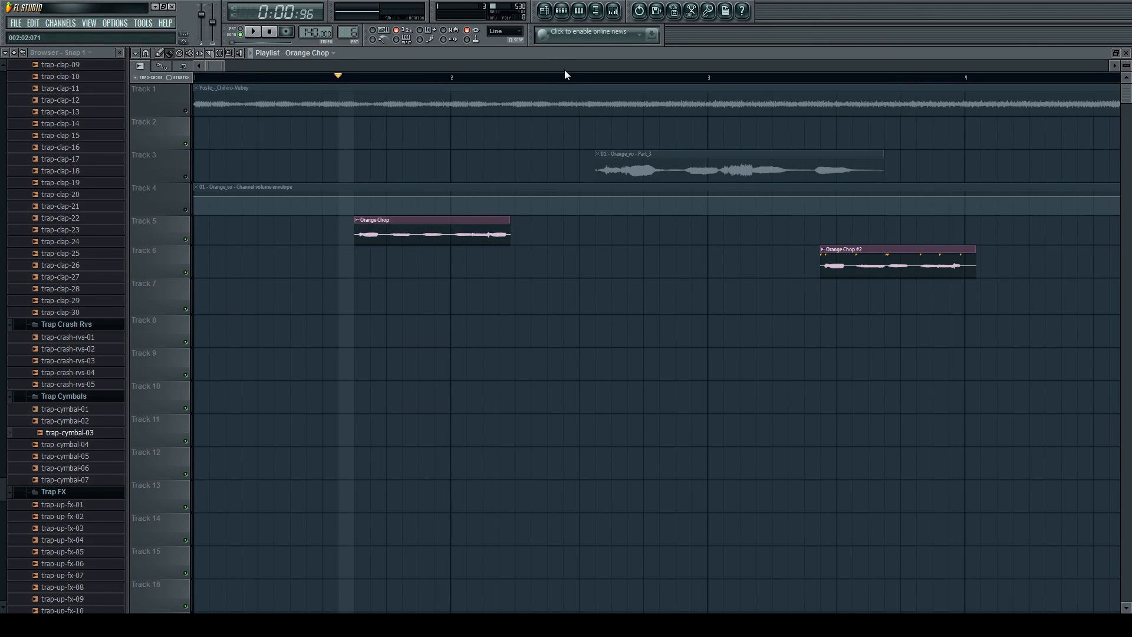
{"action": "double_click", "coordinate": [450, 234]}
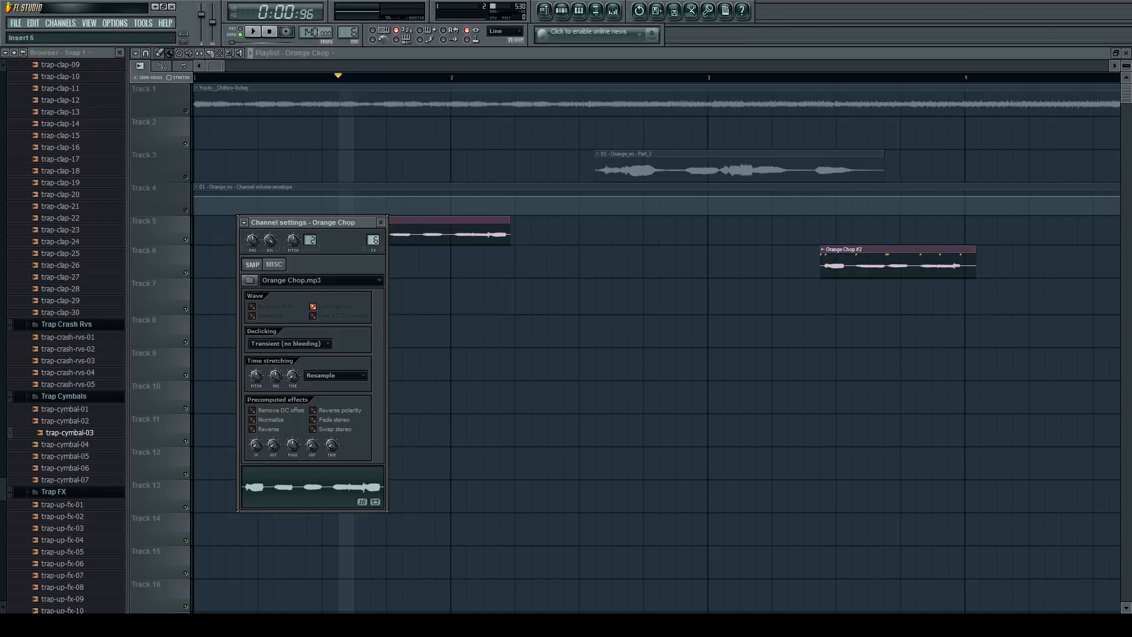
{"action": "left_click", "coordinate": [389, 222]}
Load Fruity Reeverb 2 and Fruity Delay 2 on mixer Insert 6 and play the Orange Chop clip through them.
{"action": "left_click", "coordinate": [613, 10]}
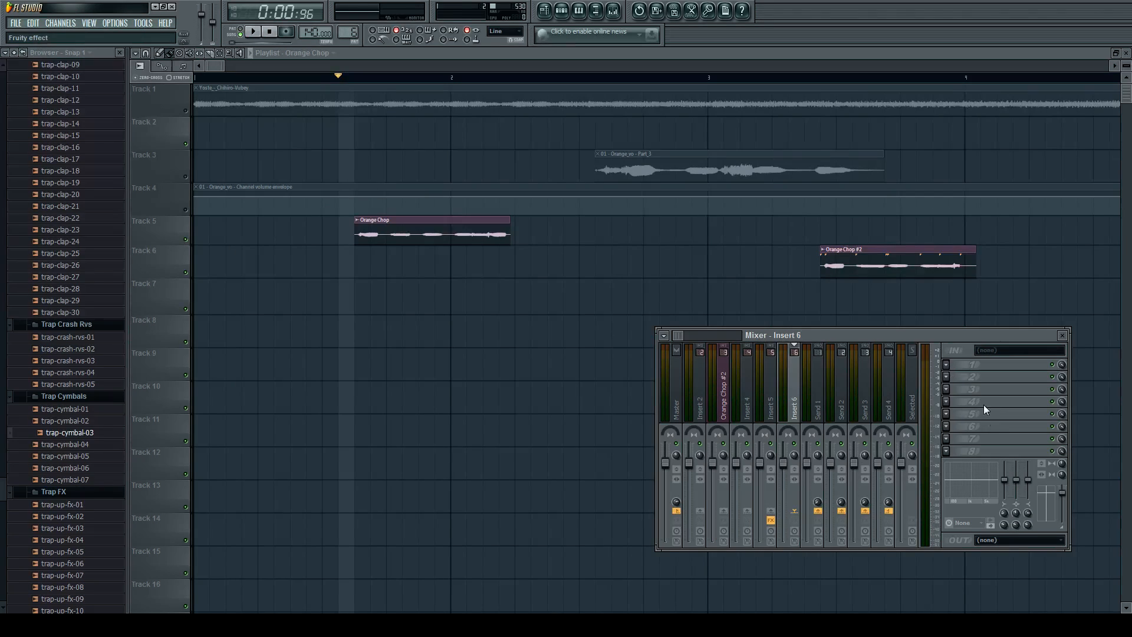
{"action": "left_click", "coordinate": [996, 462]}
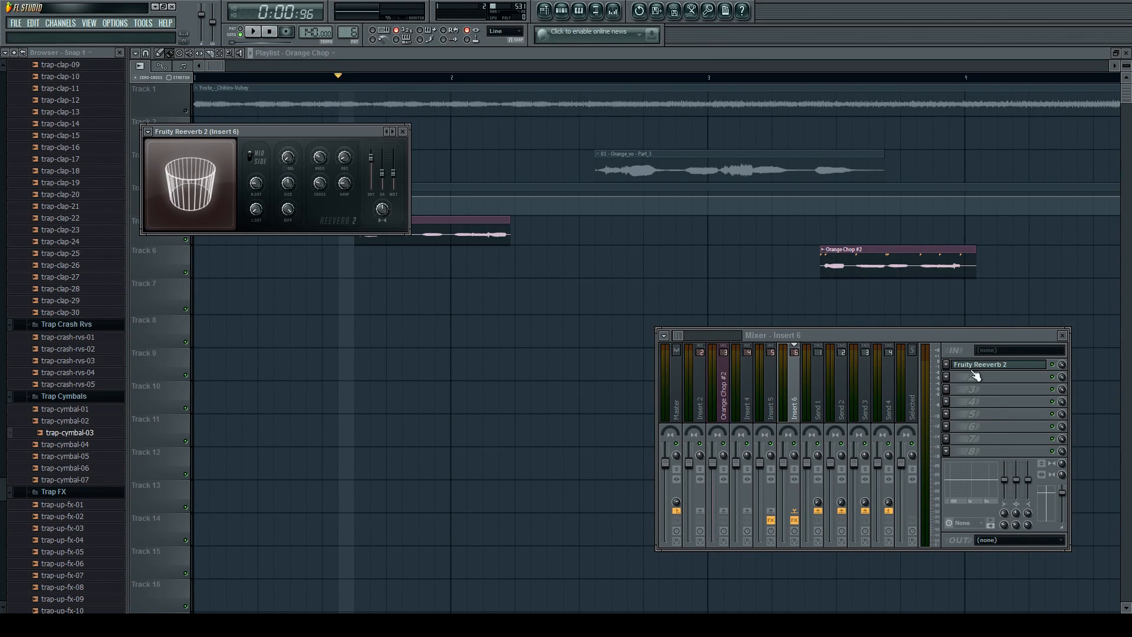
{"action": "left_click", "coordinate": [946, 377]}
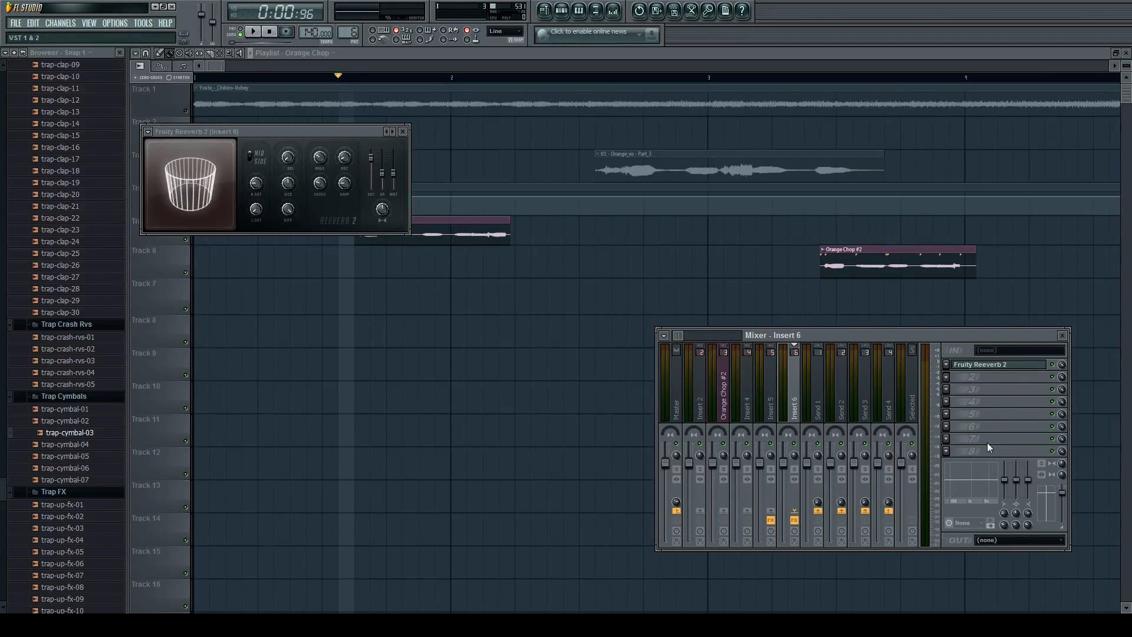
{"action": "left_click", "coordinate": [980, 208]}
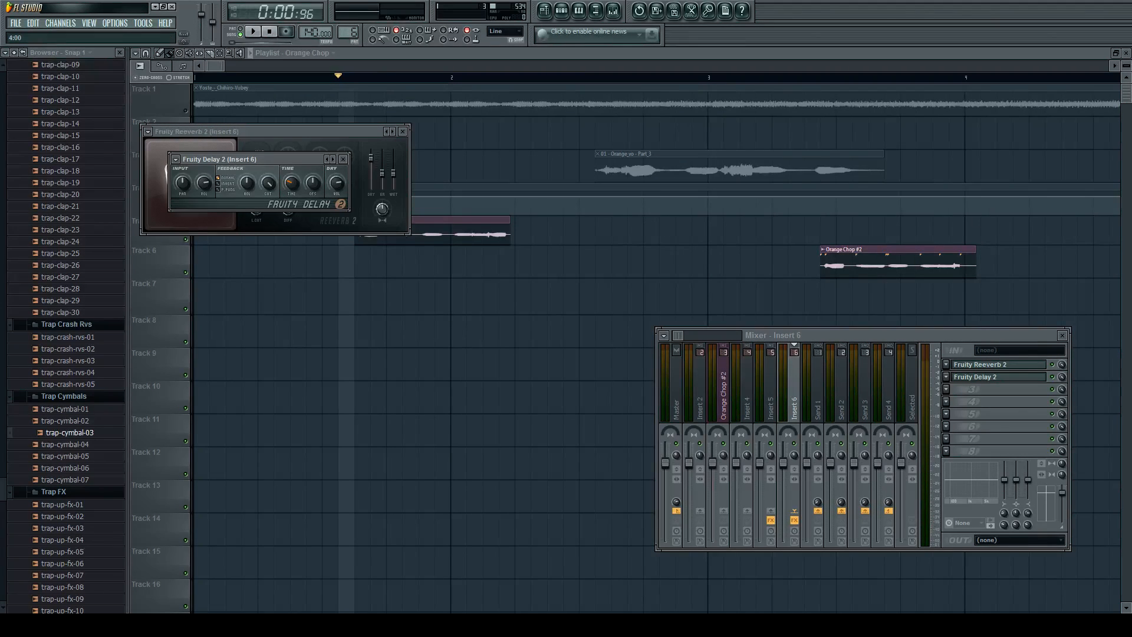
{"action": "key", "text": "space"}
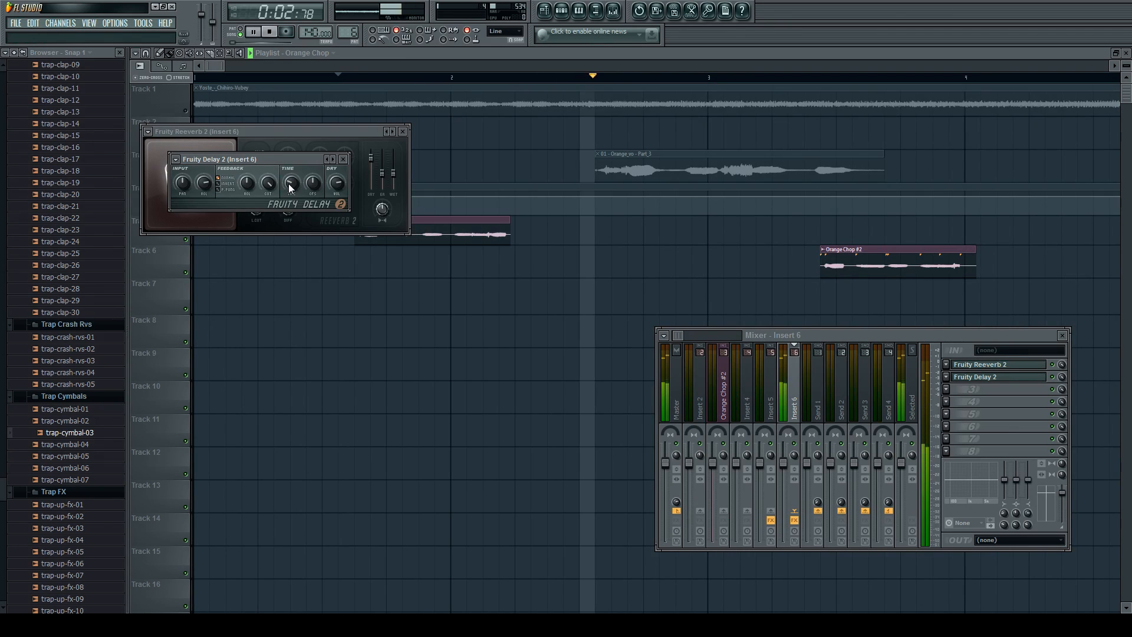
{"action": "key", "text": "space"}
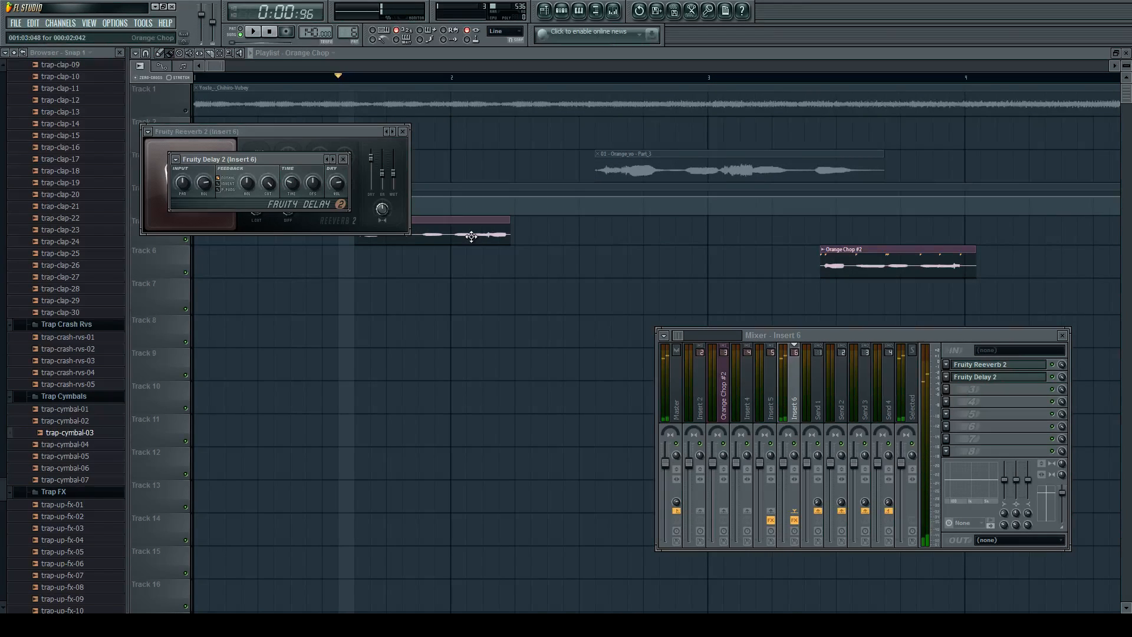
Dismiss the effect and mixer windows and play the Orange Chop clip again in the playlist.
{"action": "left_click", "coordinate": [472, 237]}
{"action": "scroll", "coordinate": [474, 237], "scroll_direction": "down", "scroll_amount": 3}
{"action": "key", "text": "space"}
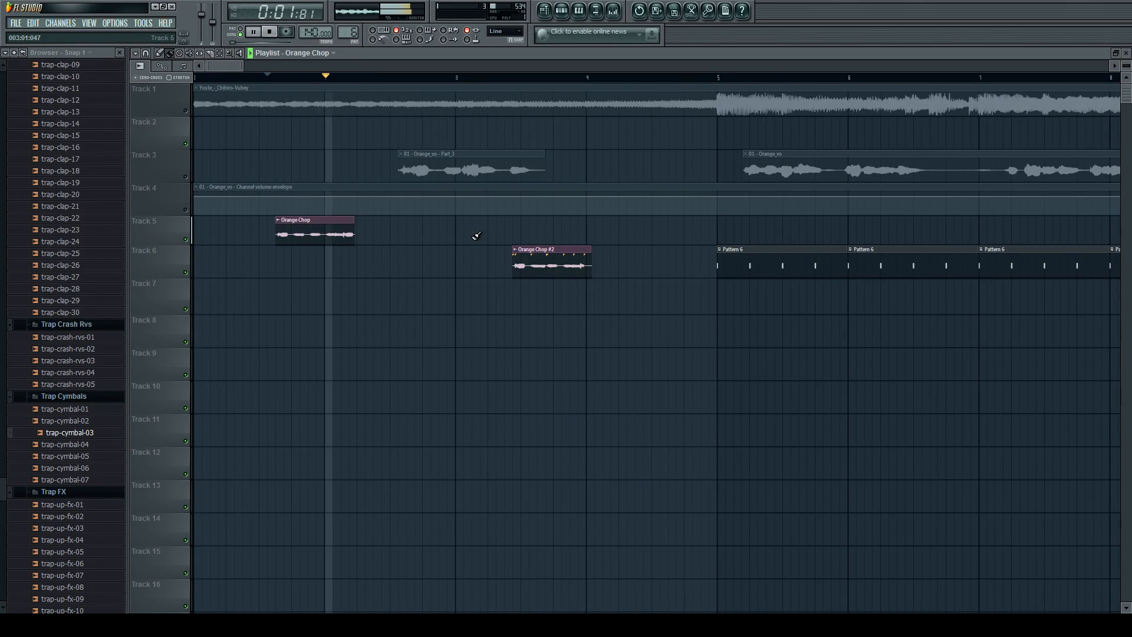
{"action": "key", "text": "space"}
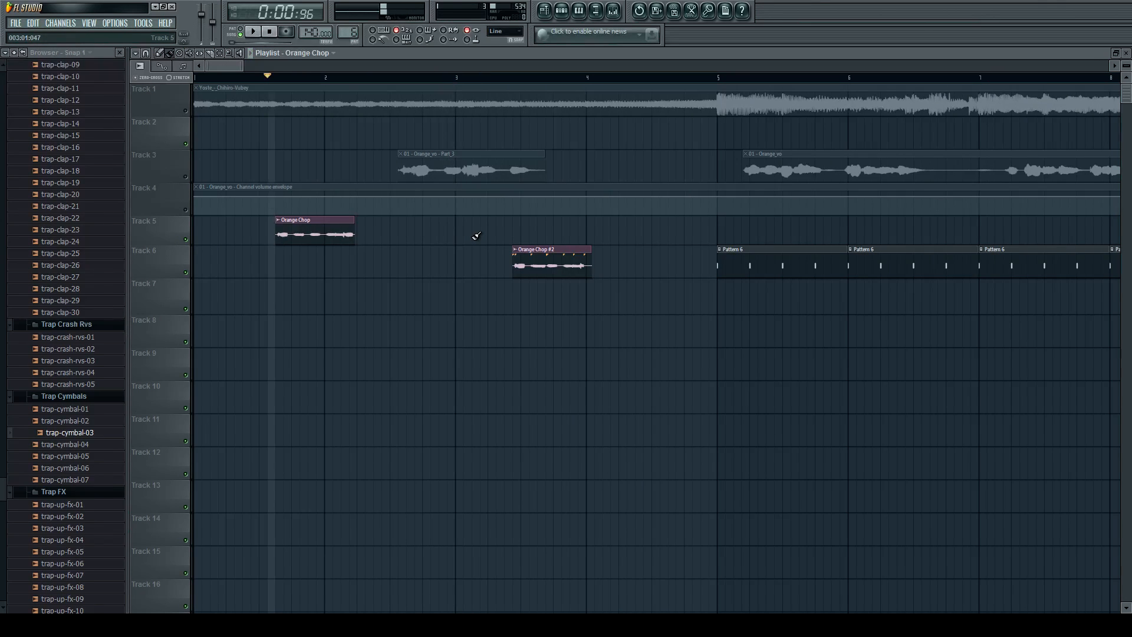
Open the step sequencer and the mixer, select the Master track and briefly play the song.
{"action": "scroll", "coordinate": [537, 250], "scroll_direction": "down", "scroll_amount": 5}
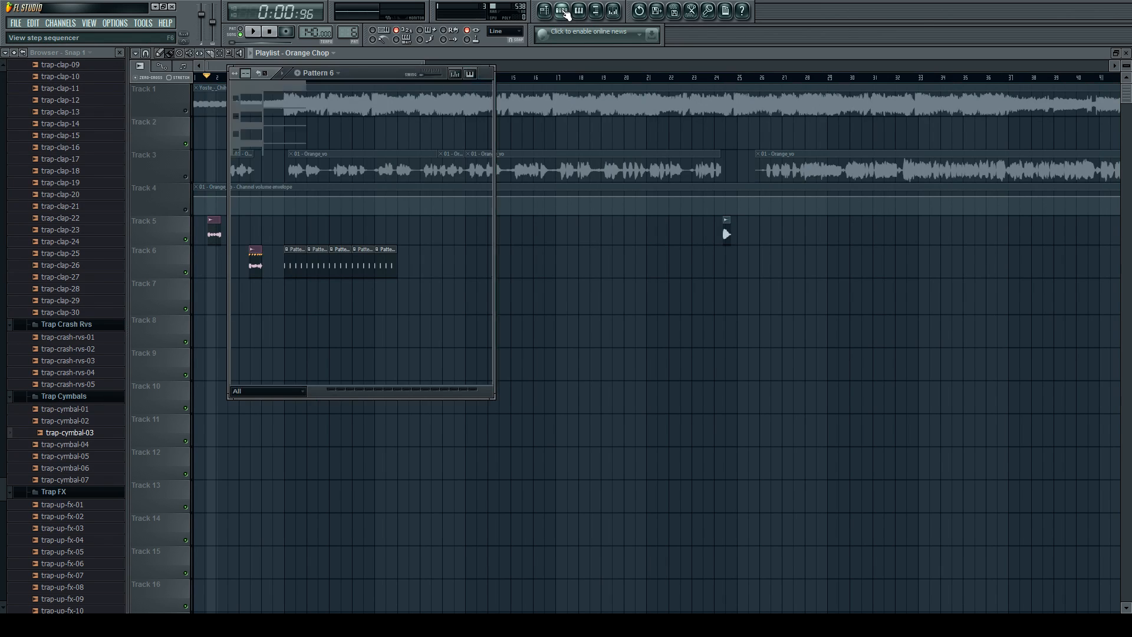
{"action": "left_click", "coordinate": [563, 11]}
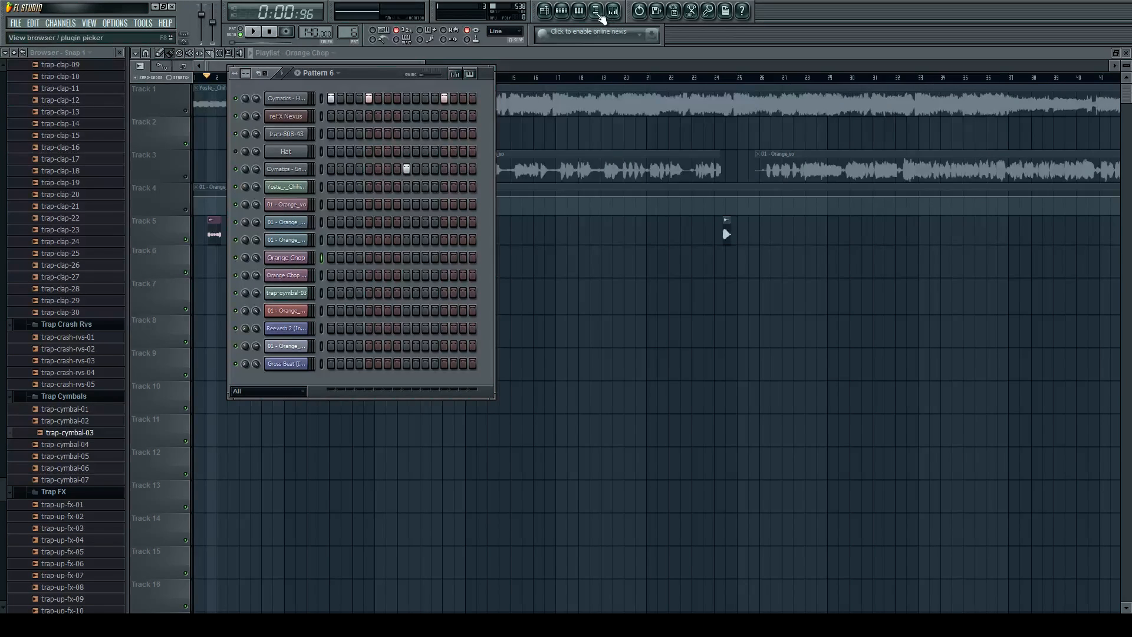
{"action": "left_click", "coordinate": [597, 13]}
{"action": "left_click", "coordinate": [597, 12]}
{"action": "left_click", "coordinate": [613, 10]}
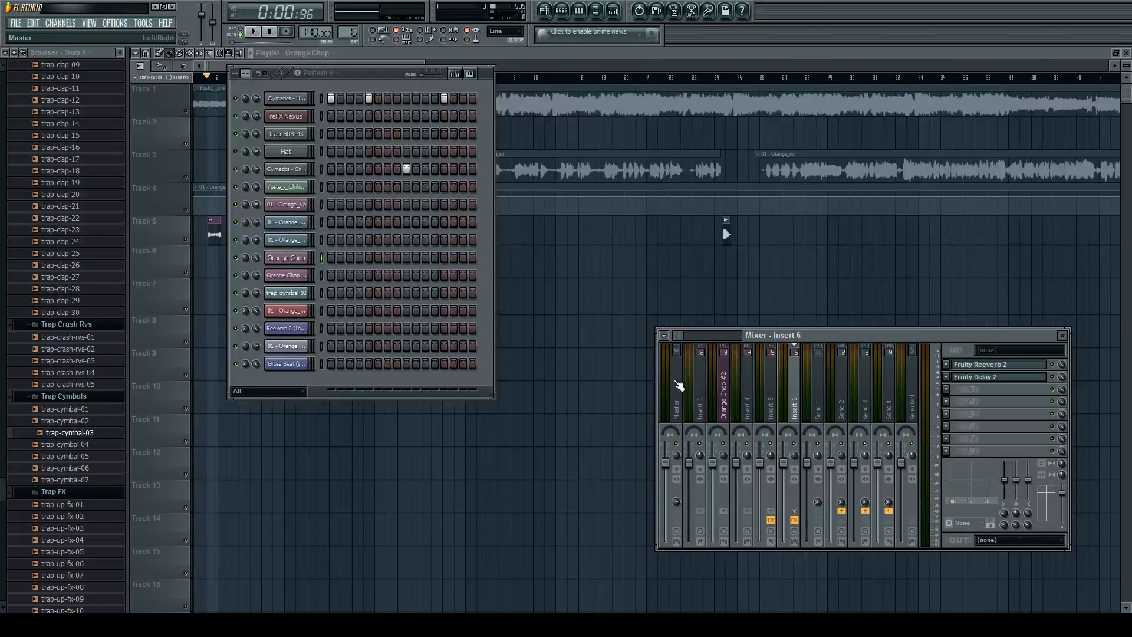
{"action": "left_click", "coordinate": [679, 385]}
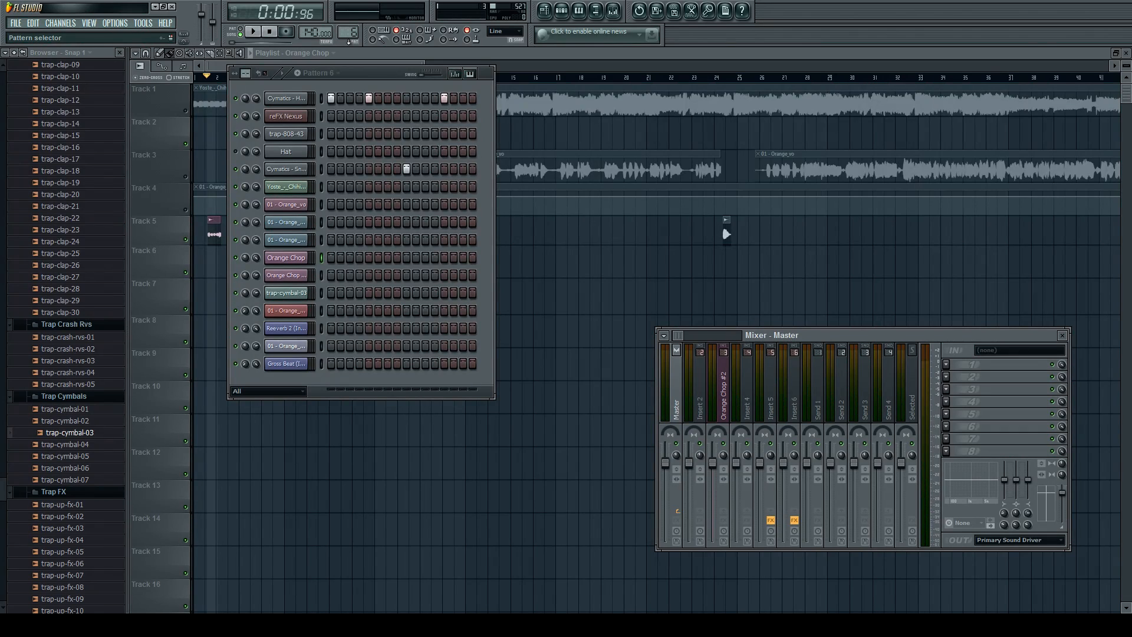
{"action": "key", "text": "space"}
{"action": "key", "text": "space"}
Unmute playlist Tracks 1 and 3, and mute Tracks 5 and 6.
{"action": "left_click", "coordinate": [186, 112]}
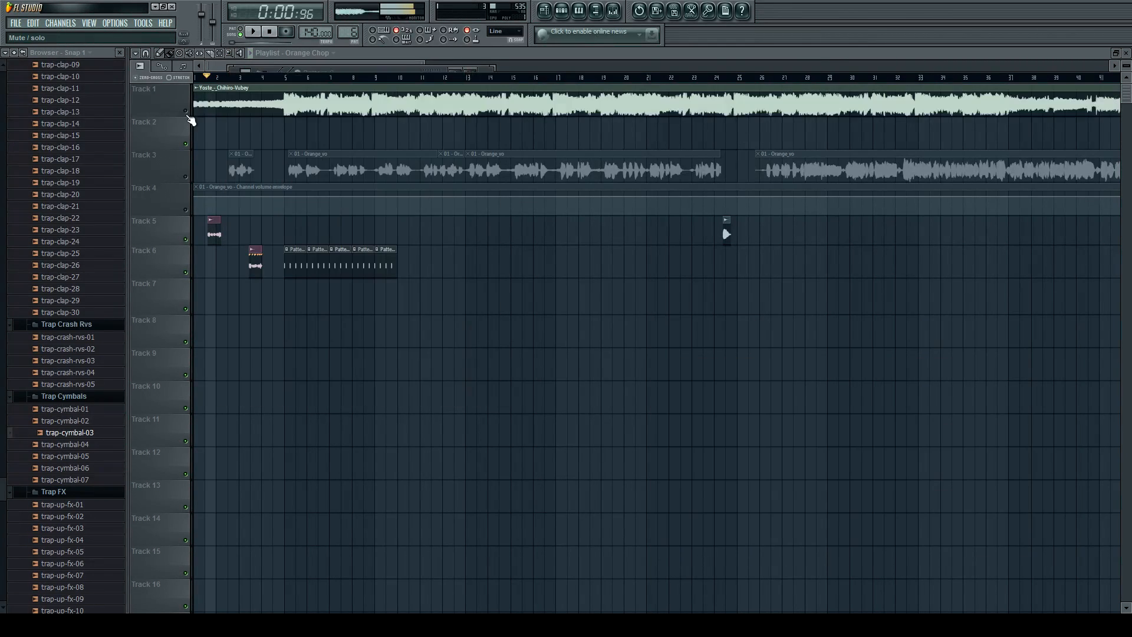
{"action": "left_click", "coordinate": [186, 177]}
{"action": "scroll", "coordinate": [167, 205], "scroll_direction": "up", "scroll_amount": 2}
{"action": "scroll", "coordinate": [171, 205], "scroll_direction": "up", "scroll_amount": 3}
{"action": "scroll", "coordinate": [501, 183], "scroll_direction": "down", "scroll_amount": 3}
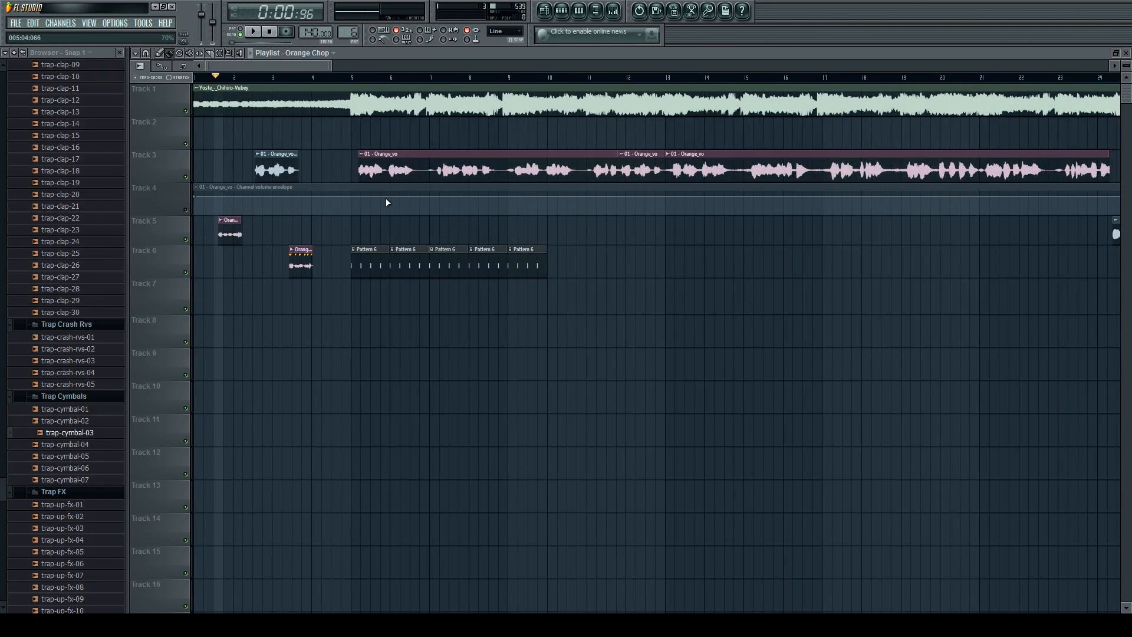
{"action": "left_click", "coordinate": [186, 239]}
{"action": "left_click", "coordinate": [186, 272]}
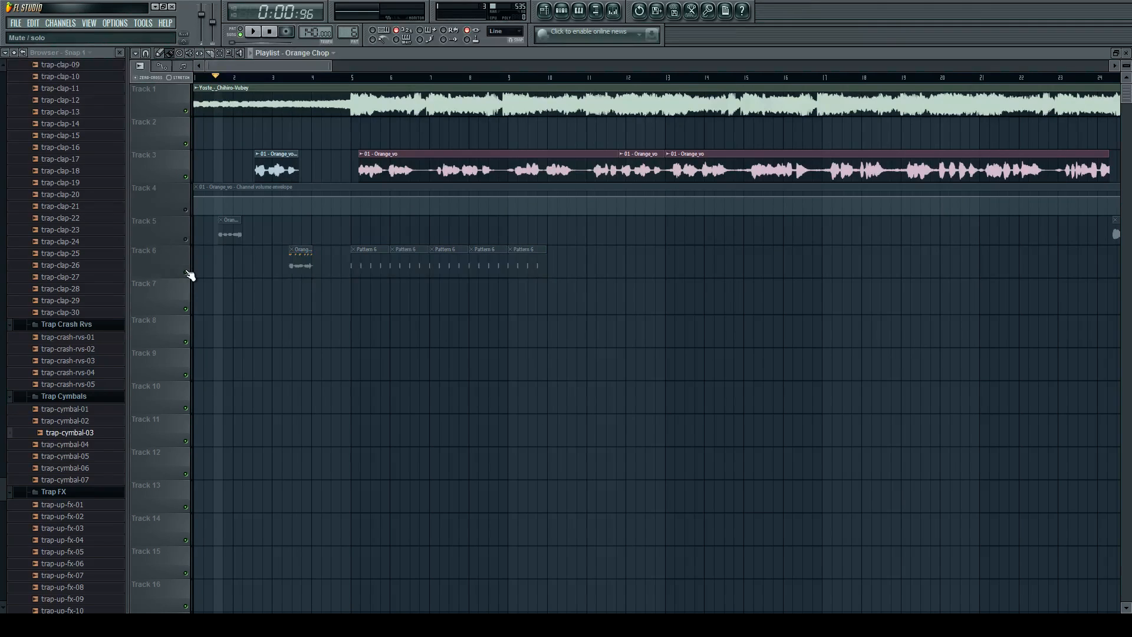
Play the instrumental and vocal together from the start of bar 5.
{"action": "scroll", "coordinate": [354, 233], "scroll_direction": "up", "scroll_amount": 4}
{"action": "scroll", "coordinate": [430, 202], "scroll_direction": "down", "scroll_amount": 3}
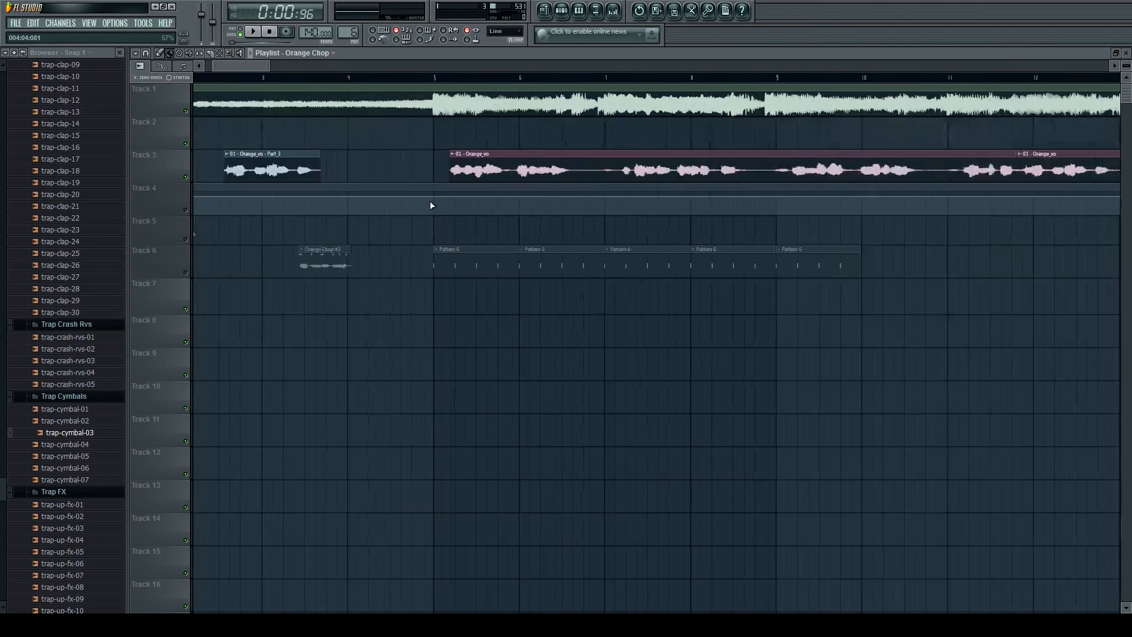
{"action": "scroll", "coordinate": [375, 200], "scroll_direction": "down", "scroll_amount": 3}
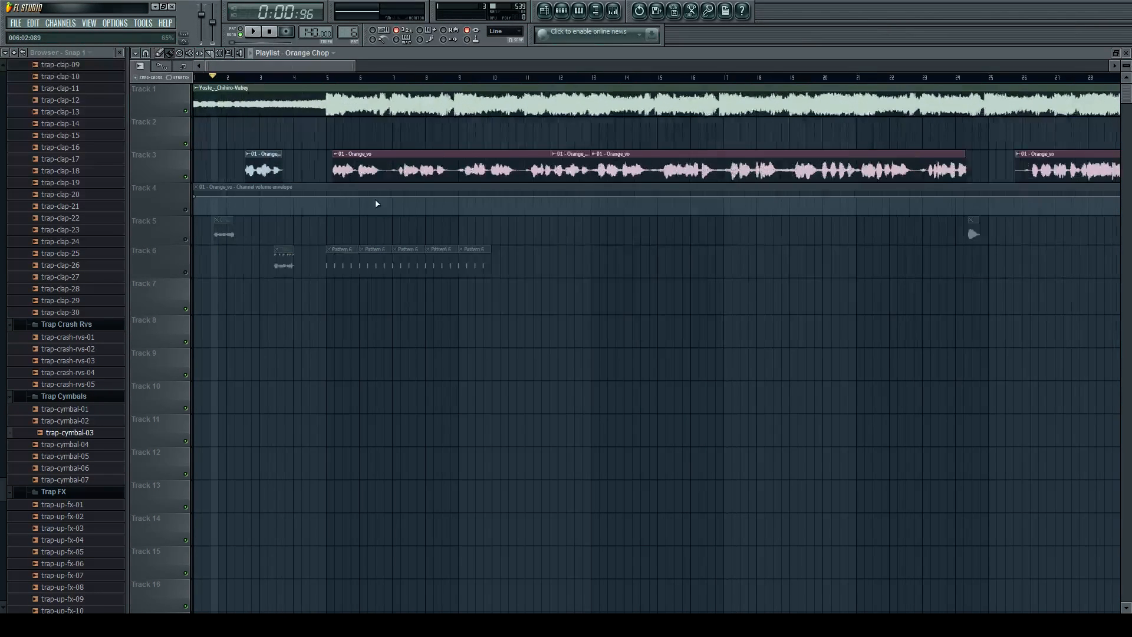
{"action": "scroll", "coordinate": [308, 172], "scroll_direction": "up", "scroll_amount": 4}
{"action": "left_click", "coordinate": [347, 77]}
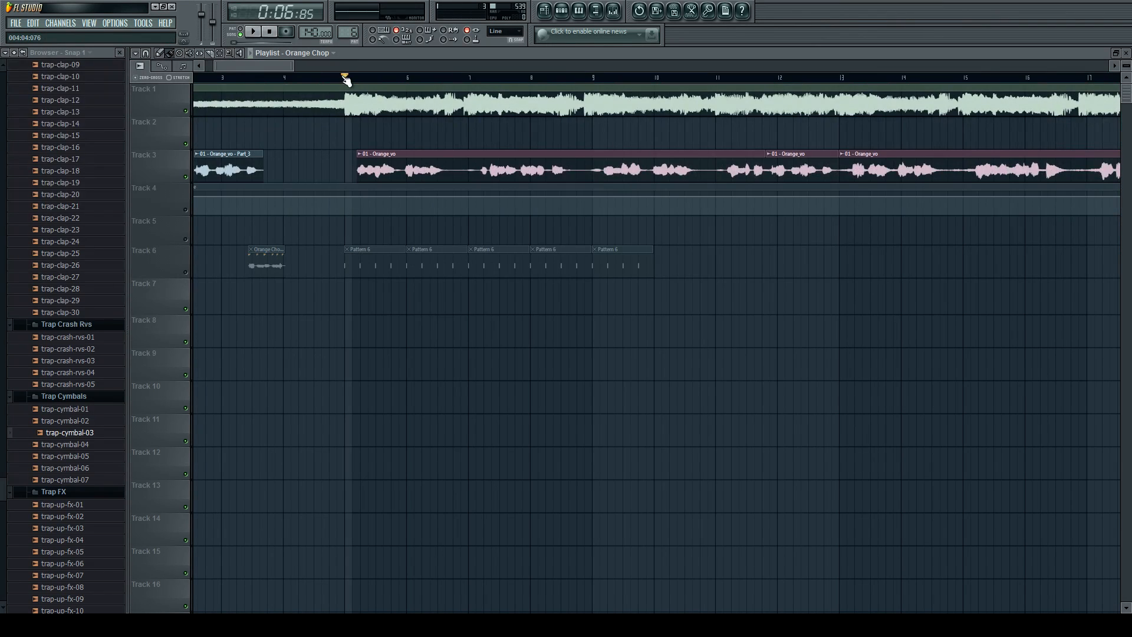
{"action": "key", "text": "space"}
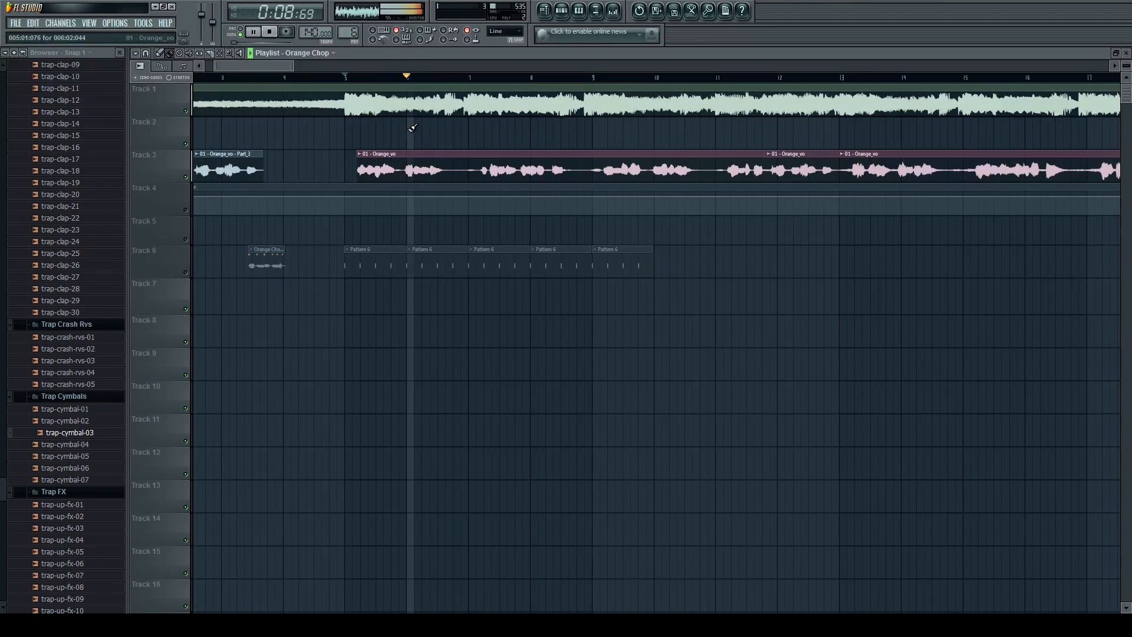
{"action": "key", "text": "space"}
Inspect the channel settings of the Orange_vo and Yoste clips, and play the song again from bar 5.
{"action": "double_click", "coordinate": [406, 177]}
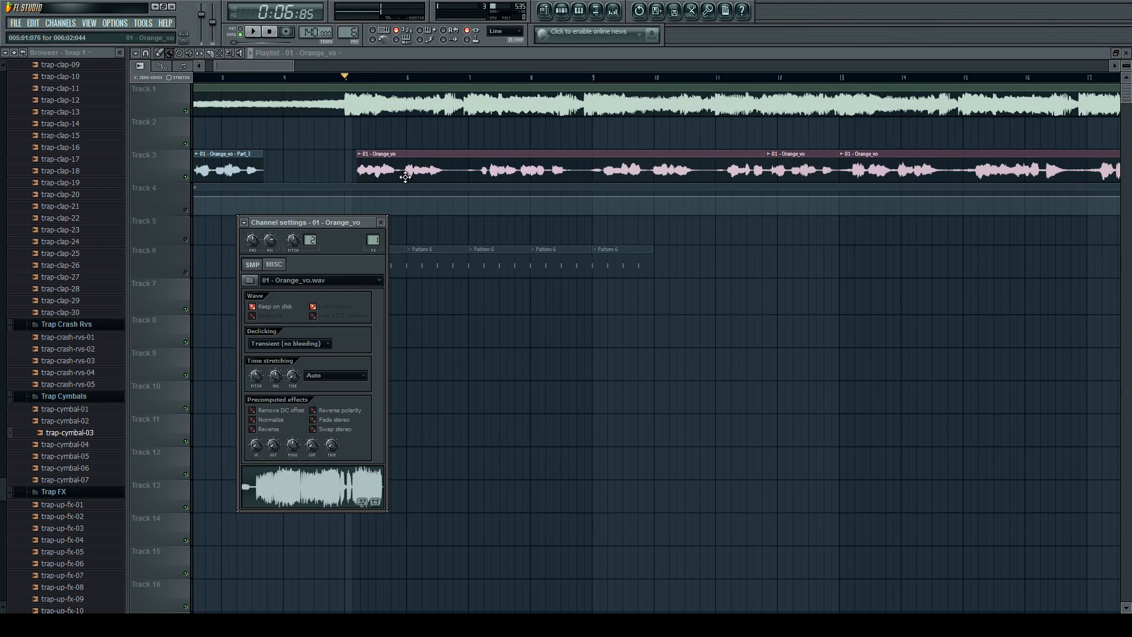
{"action": "left_click", "coordinate": [382, 222]}
{"action": "double_click", "coordinate": [394, 107]}
{"action": "key", "text": "space"}
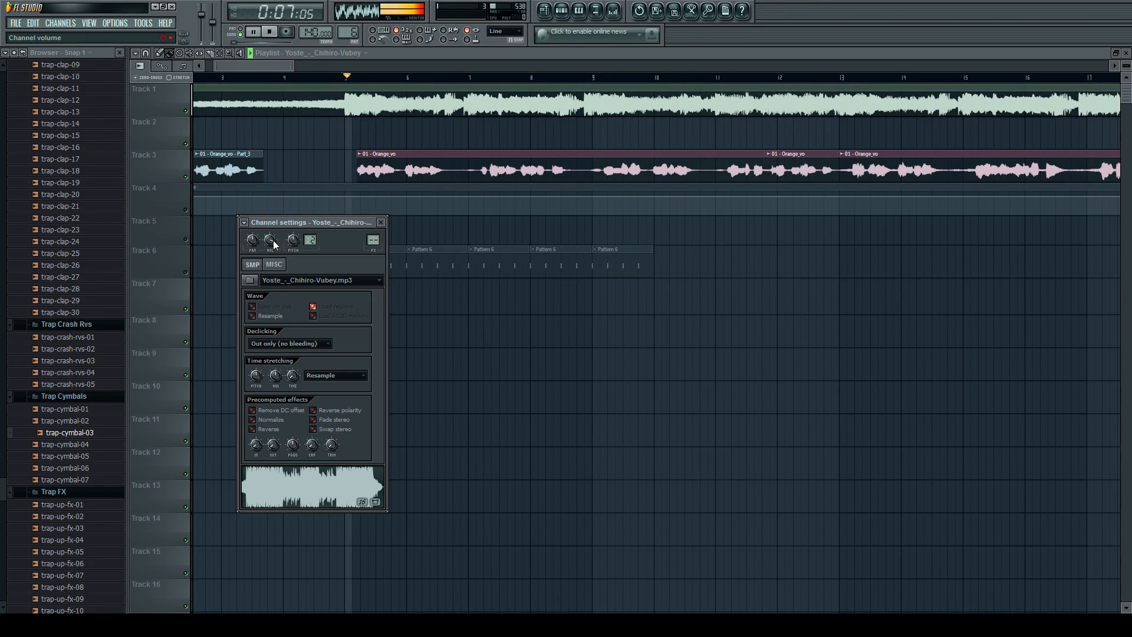
{"action": "left_click", "coordinate": [381, 222]}
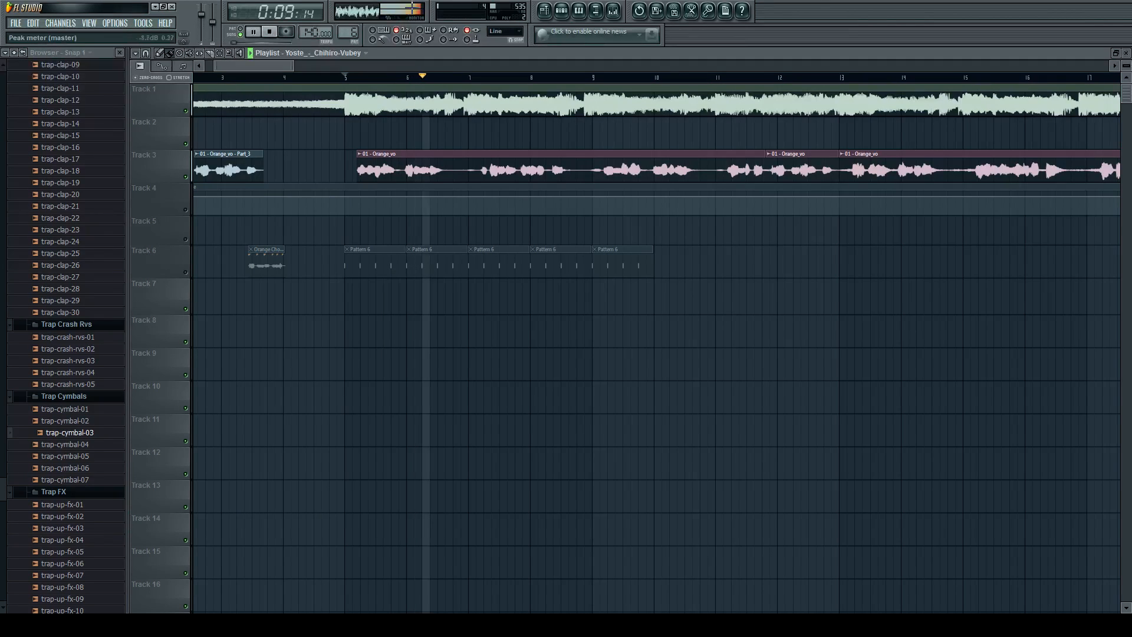
Add a Fruity Limiter to the Master track's first effect slot and play the song from bar 5 through it.
{"action": "key", "text": "space"}
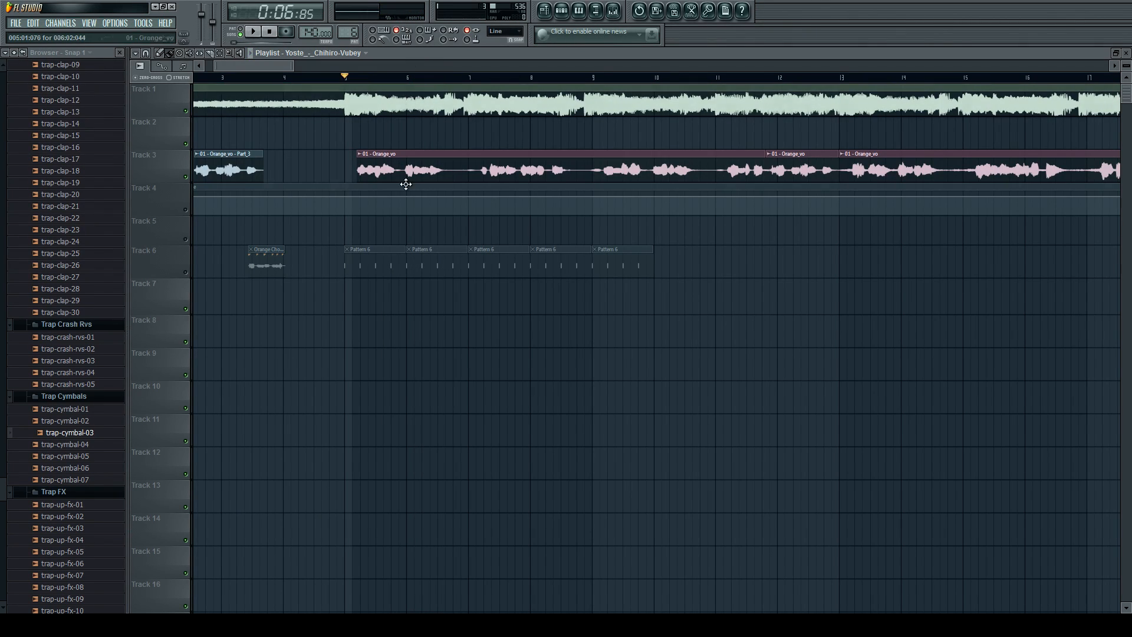
{"action": "left_click", "coordinate": [613, 10]}
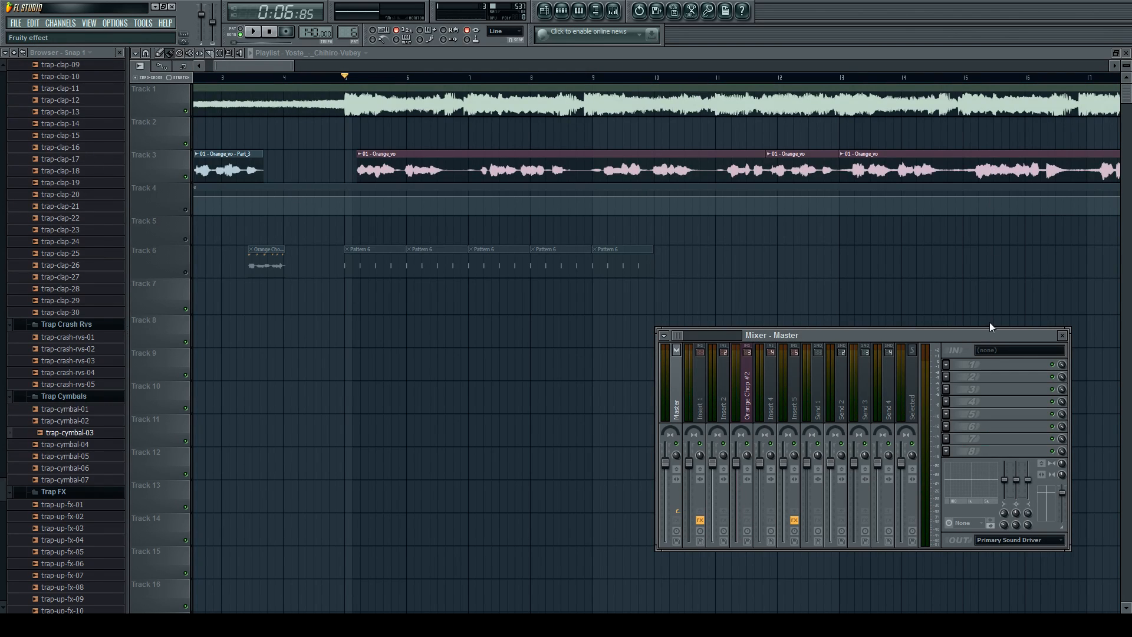
{"action": "key", "text": "space"}
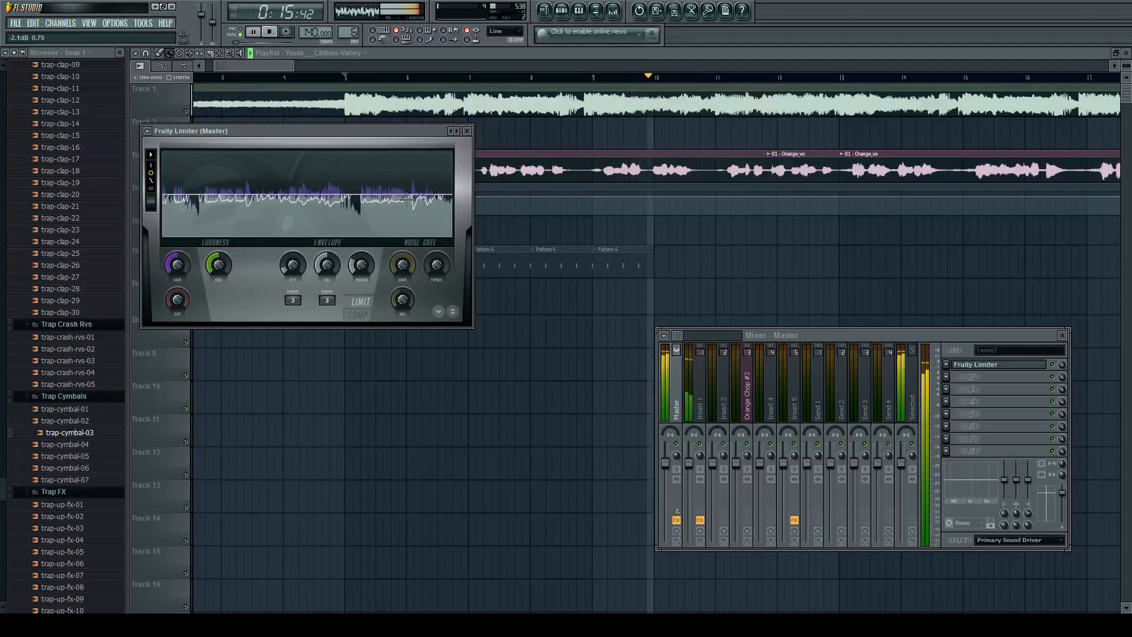
{"action": "key", "text": "space"}
{"action": "left_click", "coordinate": [467, 131]}
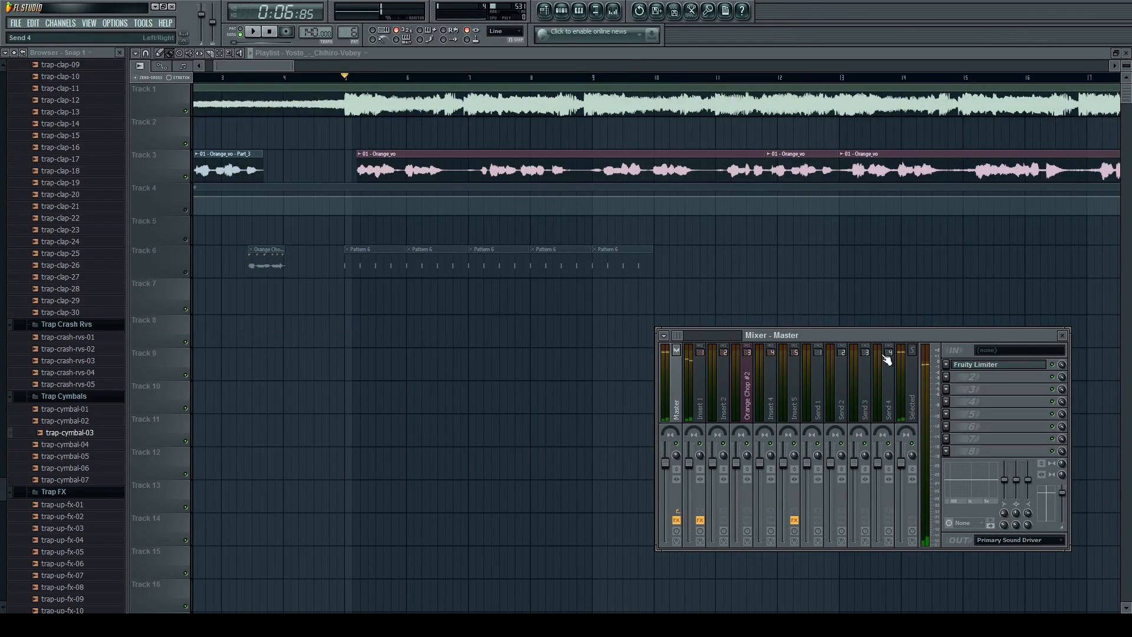
{"action": "key", "text": "F9"}
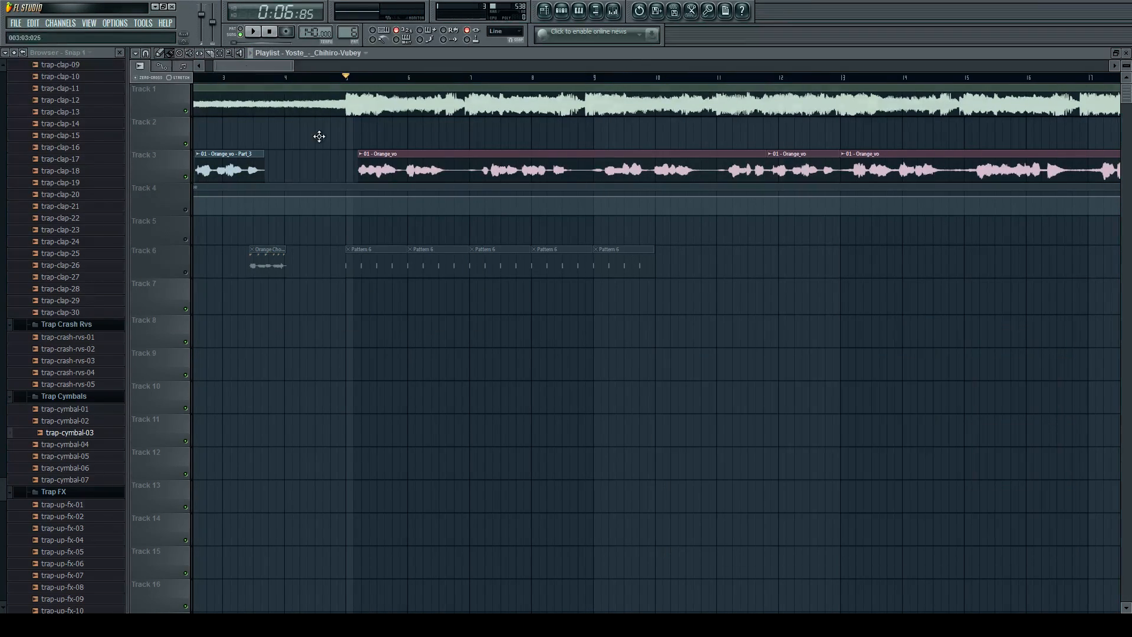
{"action": "scroll", "coordinate": [424, 209], "scroll_direction": "down", "scroll_amount": 6}
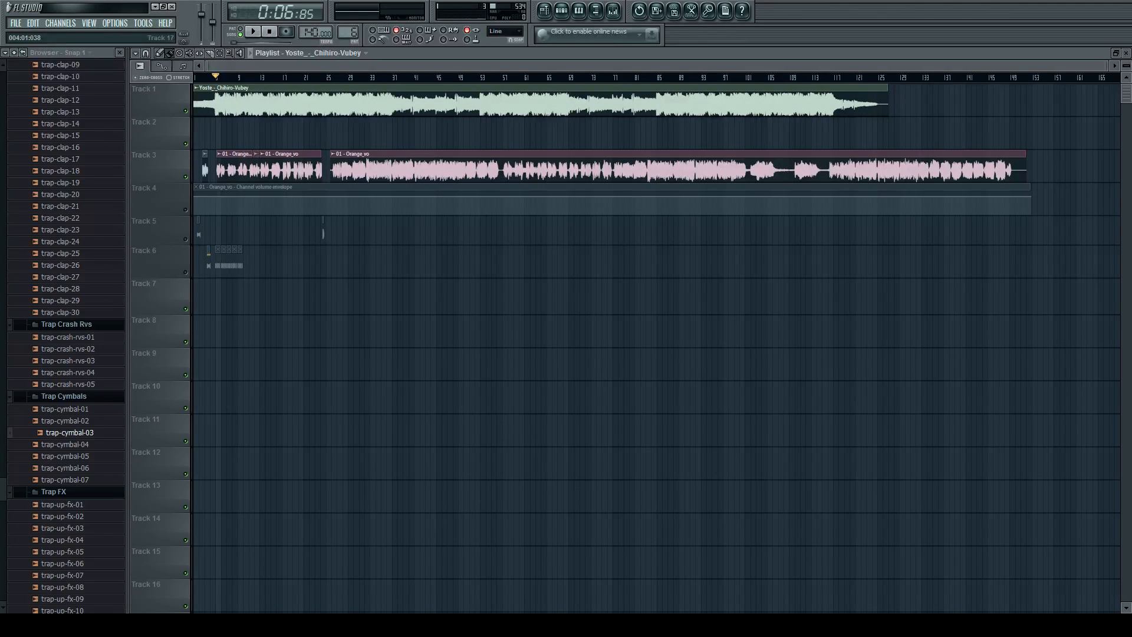
{"action": "scroll", "coordinate": [570, 136], "scroll_direction": "up", "scroll_amount": 3}
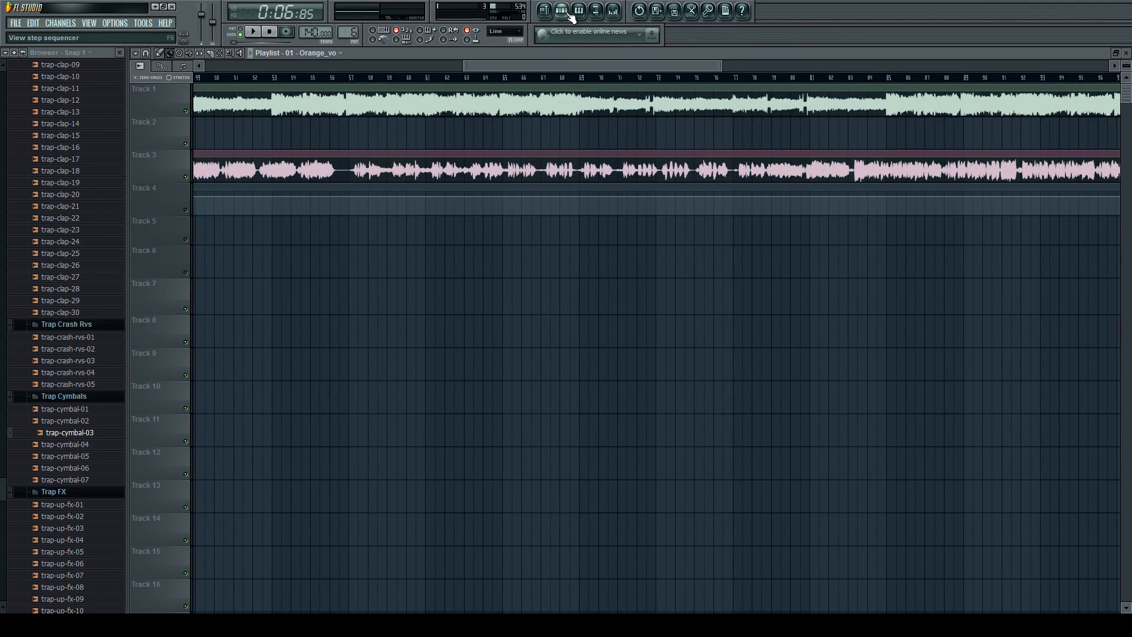
{"action": "scroll", "coordinate": [700, 158], "scroll_direction": "down", "scroll_amount": 3}
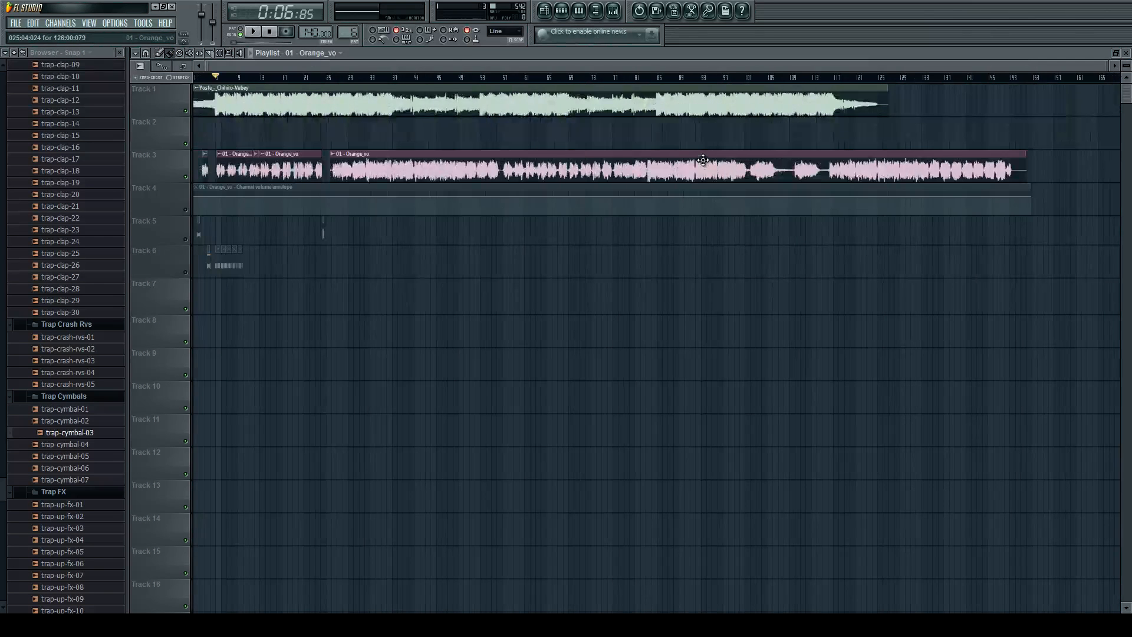
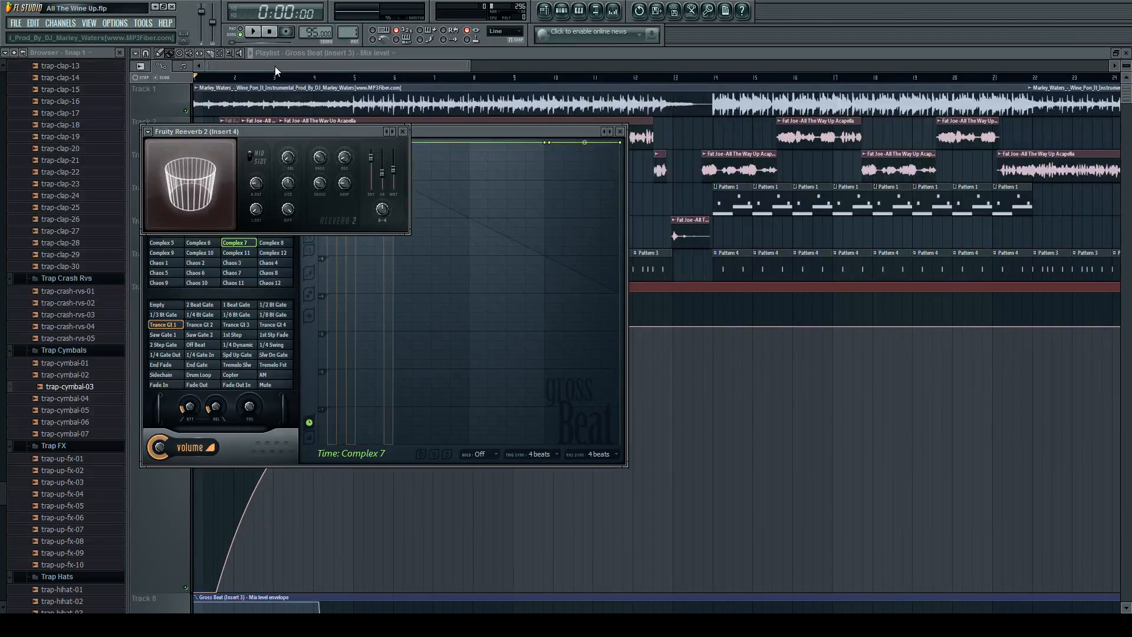
Reduce the height of playlist Track 7, which holds the acapella channel volume envelope.
{"action": "scroll", "coordinate": [343, 188], "scroll_direction": "down", "scroll_amount": 7}
{"action": "scroll", "coordinate": [171, 434], "scroll_direction": "down", "scroll_amount": 4}
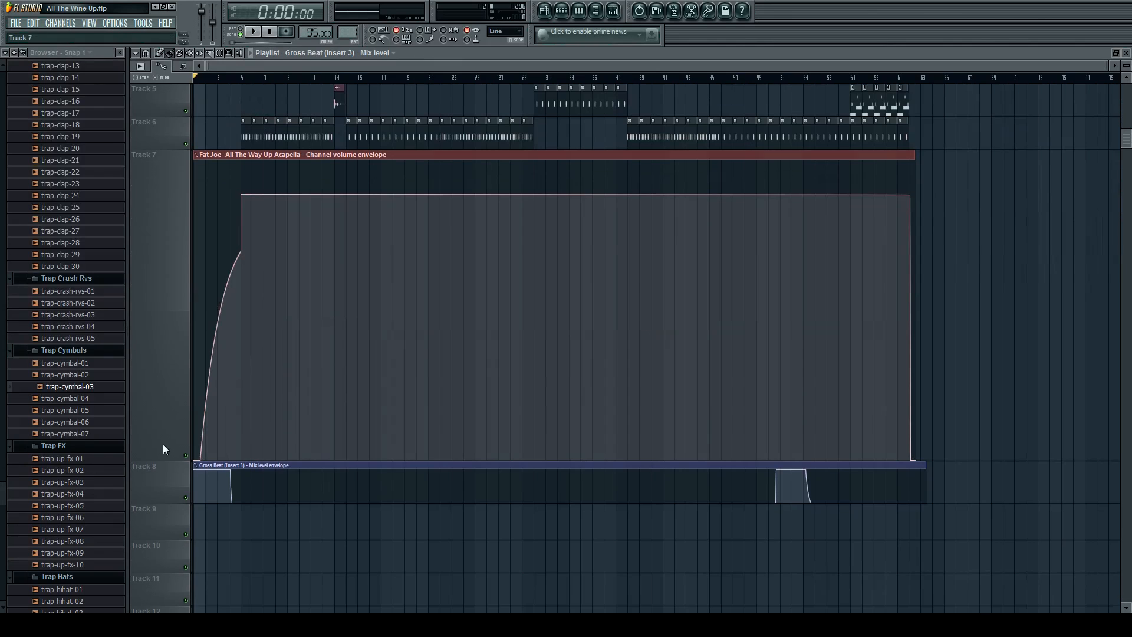
{"action": "left_click_drag", "start_coordinate": [161, 454], "coordinate": [162, 201]}
{"action": "scroll", "coordinate": [162, 198], "scroll_direction": "up", "scroll_amount": 4}
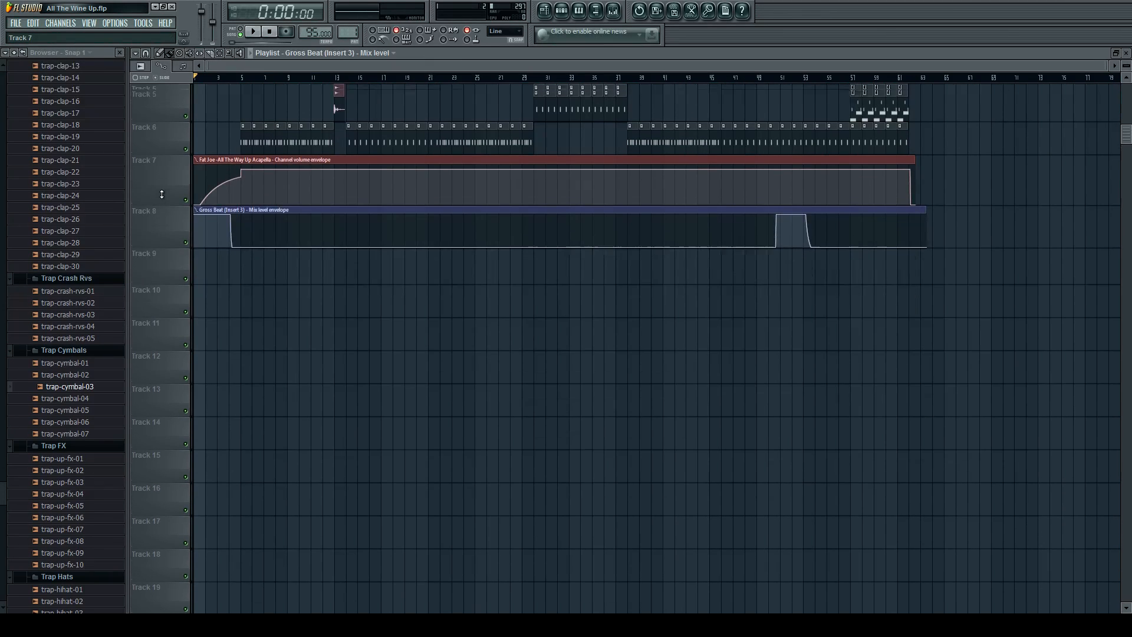
{"action": "scroll", "coordinate": [163, 123], "scroll_direction": "up", "scroll_amount": 5}
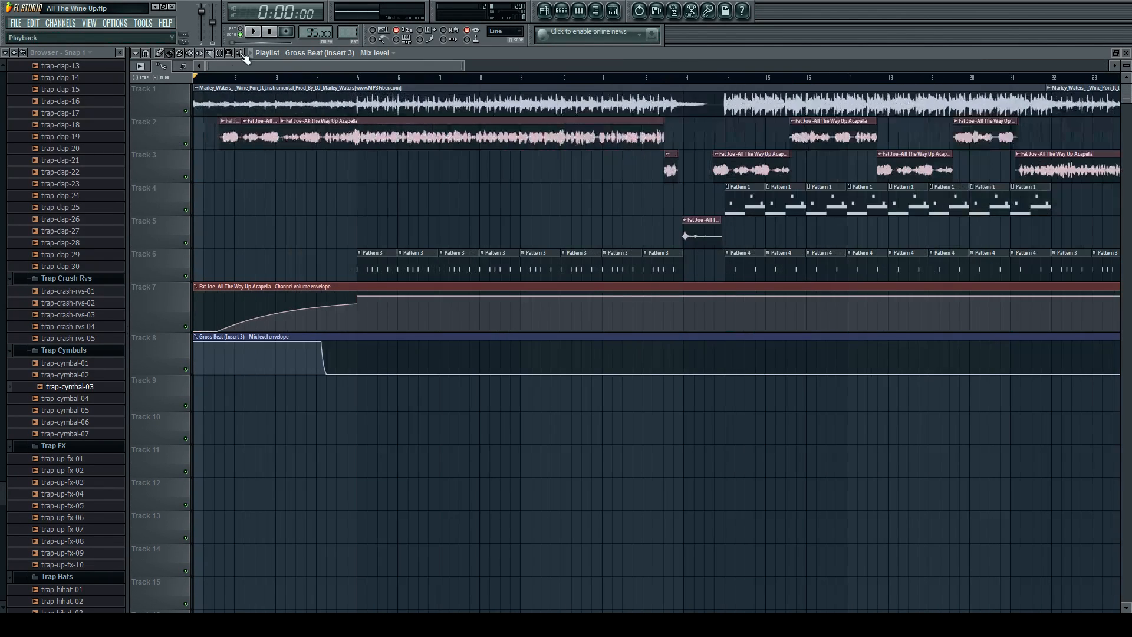
Play the Track 1 instrumental clip on its own from its intro, from before bar 5 and from the bar 14 drop.
{"action": "left_click", "coordinate": [234, 94]}
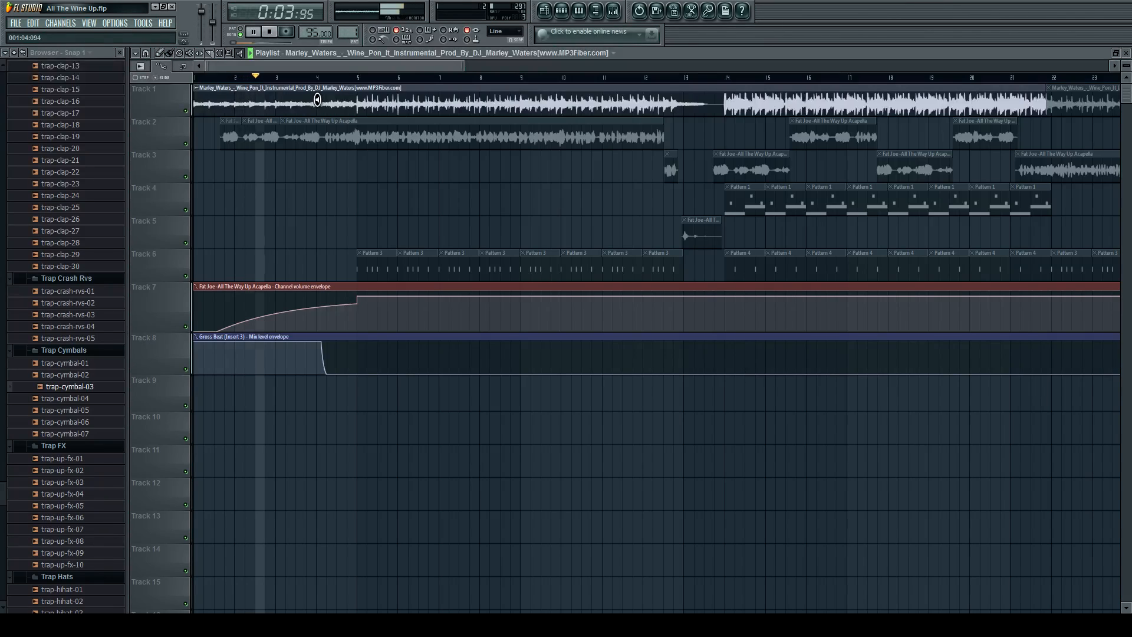
{"action": "key", "text": "space"}
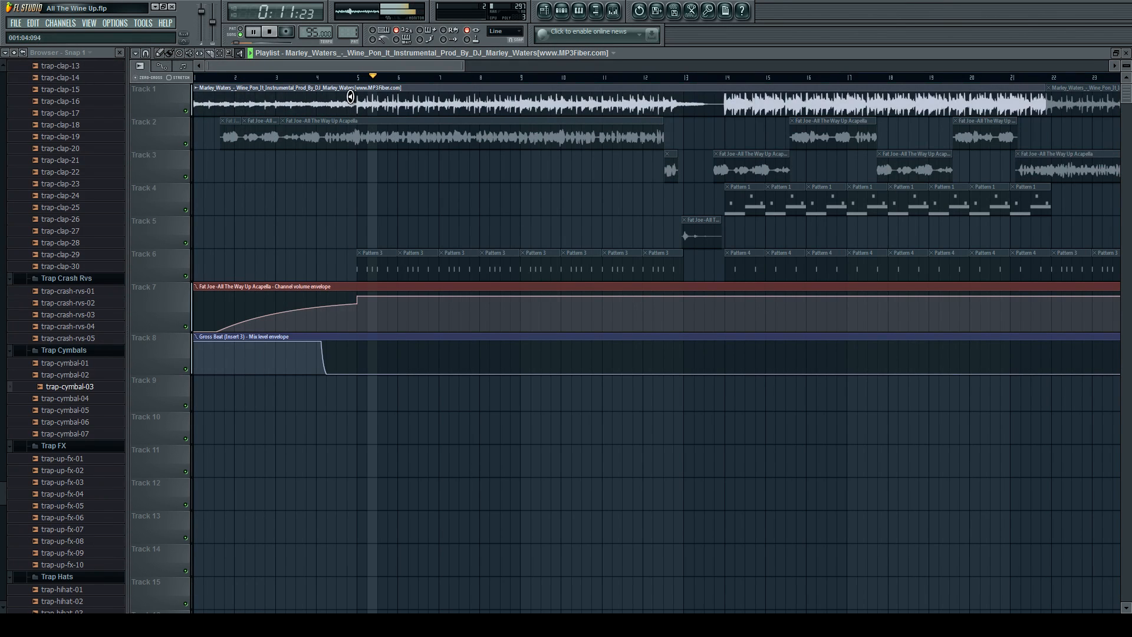
{"action": "left_click", "coordinate": [721, 99]}
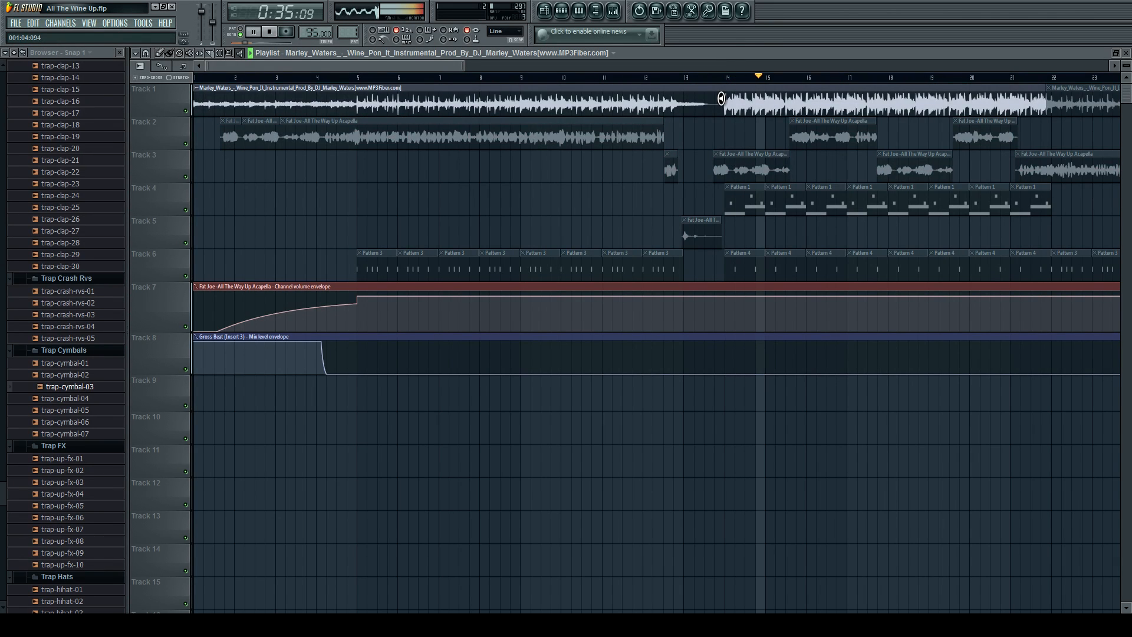
{"action": "key", "text": "space"}
Play the song from just before the first vocal clip on Track 2.
{"action": "left_click", "coordinate": [160, 54]}
{"action": "scroll", "coordinate": [157, 144], "scroll_direction": "up", "scroll_amount": 5}
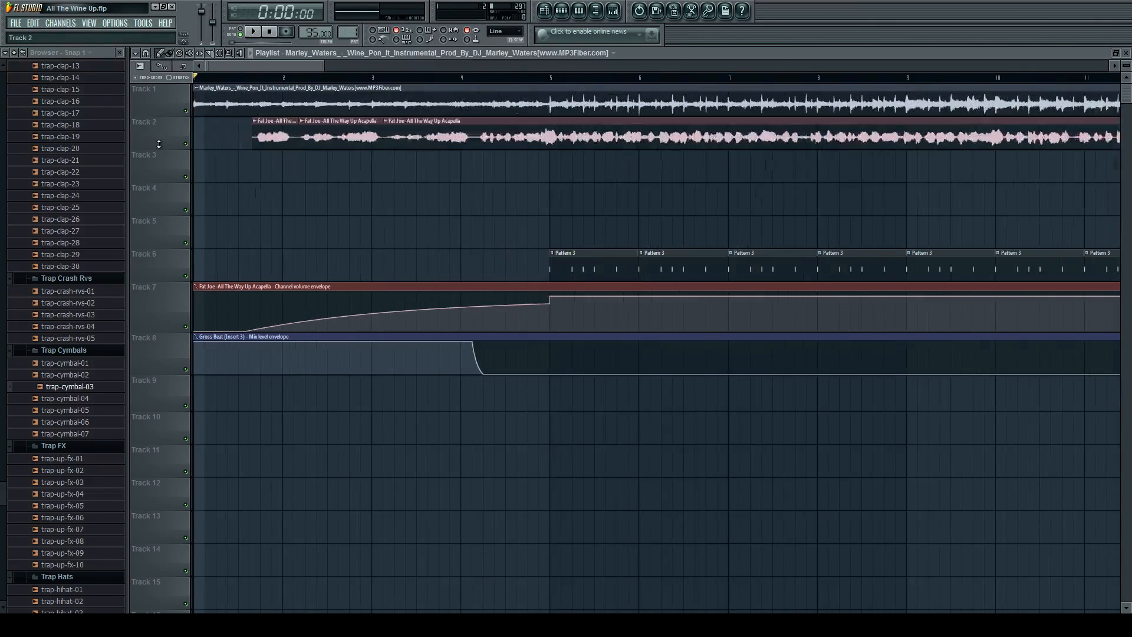
{"action": "left_click", "coordinate": [297, 77]}
{"action": "key", "text": "space"}
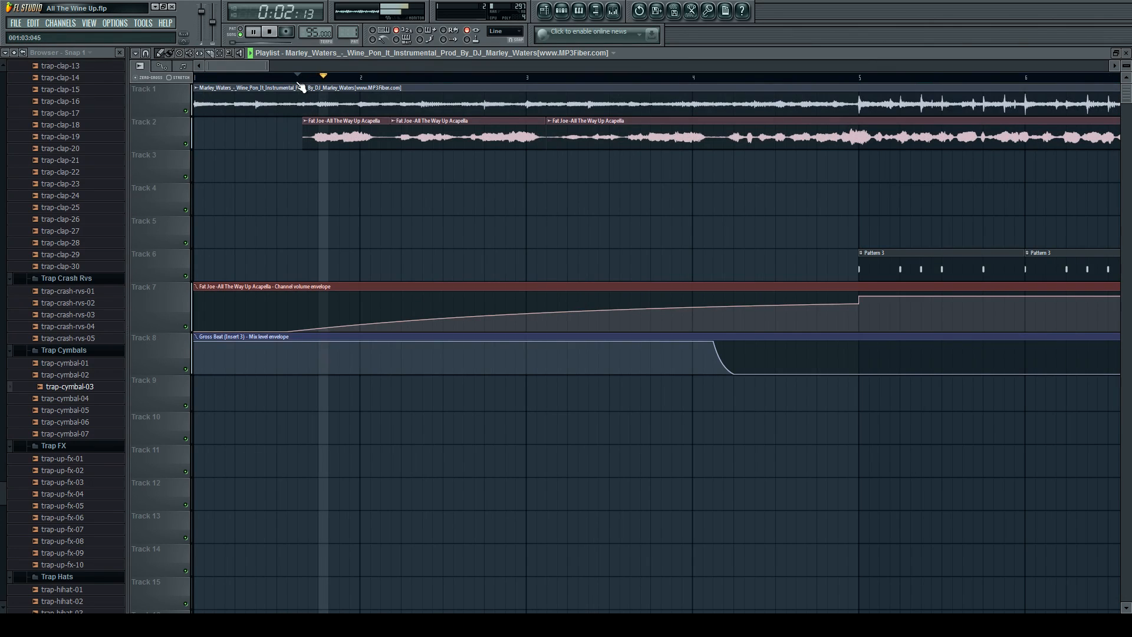
{"action": "scroll", "coordinate": [292, 100], "scroll_direction": "down", "scroll_amount": 2}
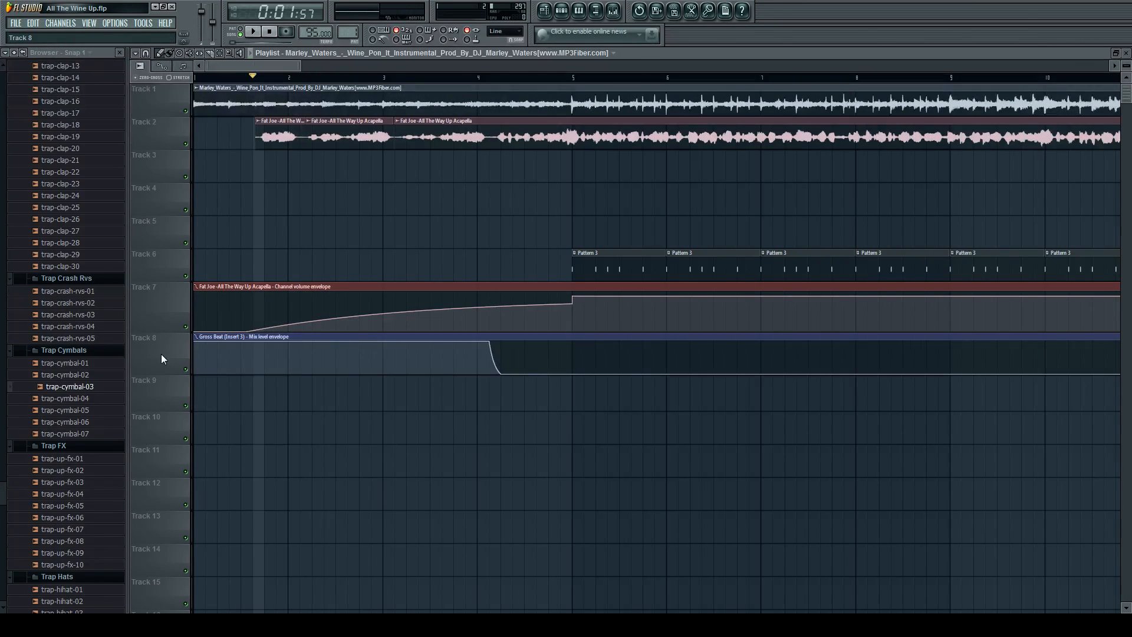
Enlarge Track 8 with the Gross Beat mix level envelope, and play the vocal intro with Track 1 muted.
{"action": "scroll", "coordinate": [226, 340], "scroll_direction": "up", "scroll_amount": 3}
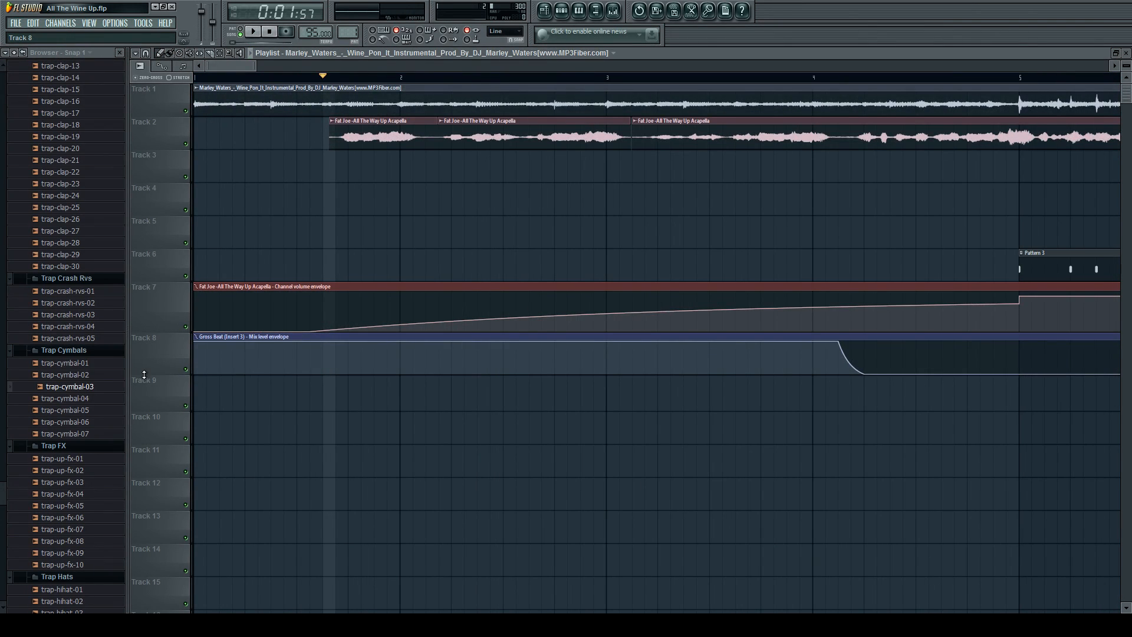
{"action": "left_click_drag", "start_coordinate": [144, 375], "coordinate": [144, 512]}
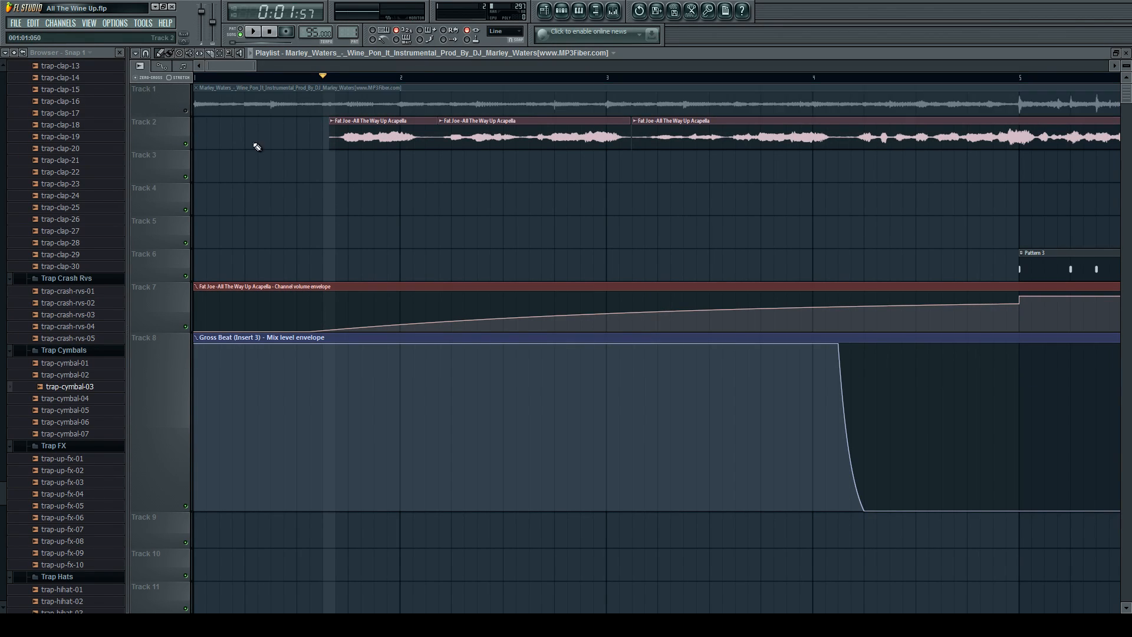
{"action": "scroll", "coordinate": [277, 148], "scroll_direction": "up", "scroll_amount": 1}
{"action": "key", "text": "space"}
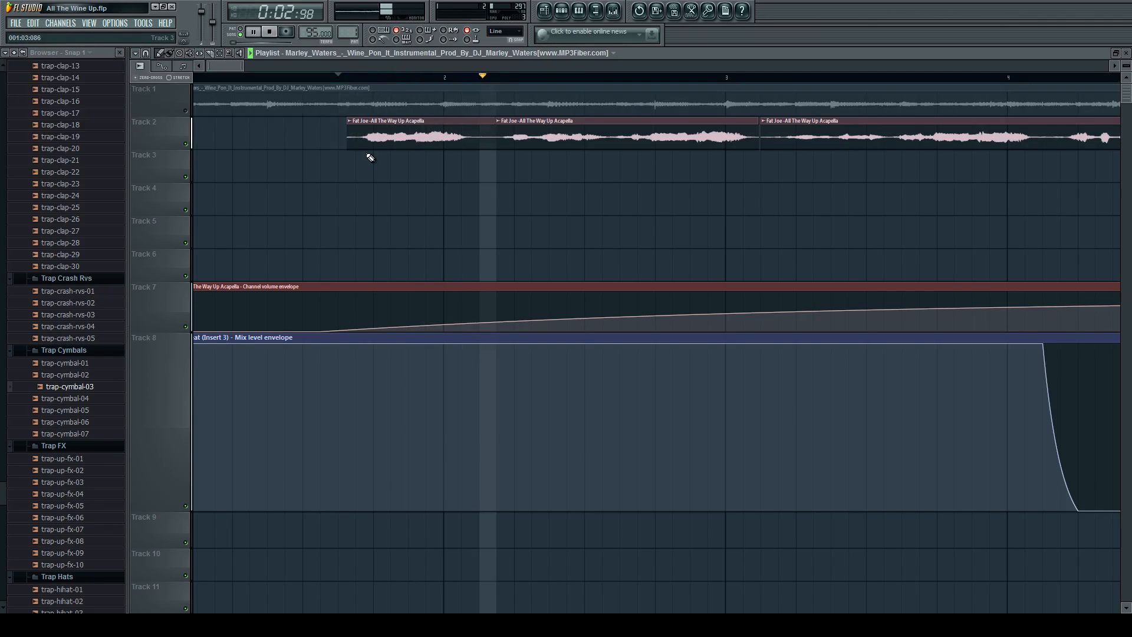
{"action": "scroll", "coordinate": [371, 157], "scroll_direction": "down", "scroll_amount": 3}
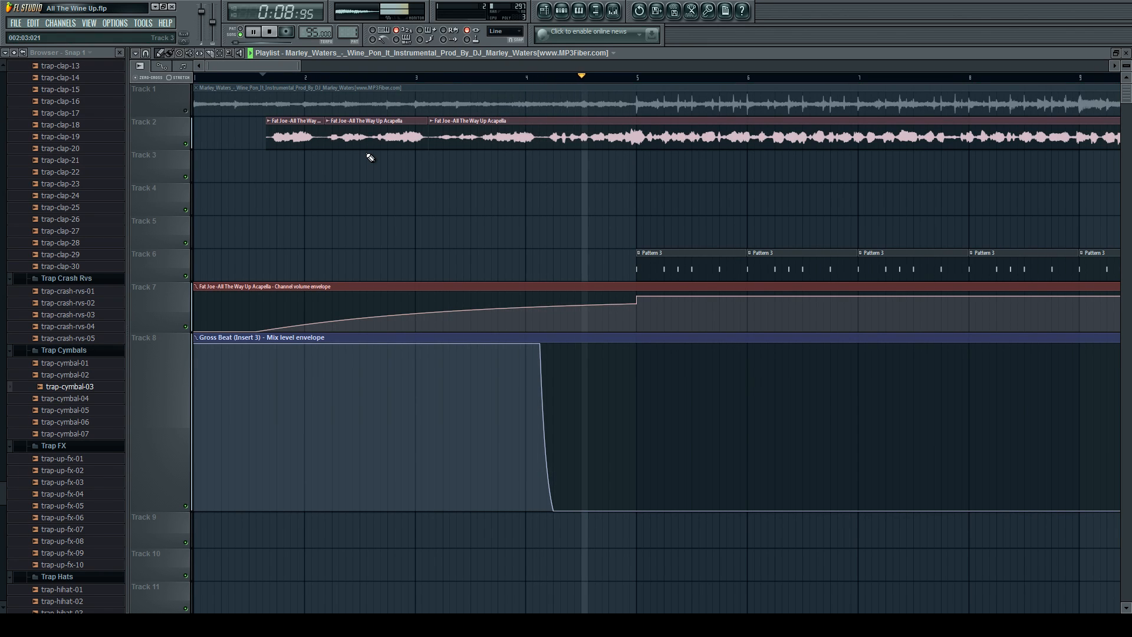
{"action": "key", "text": "space"}
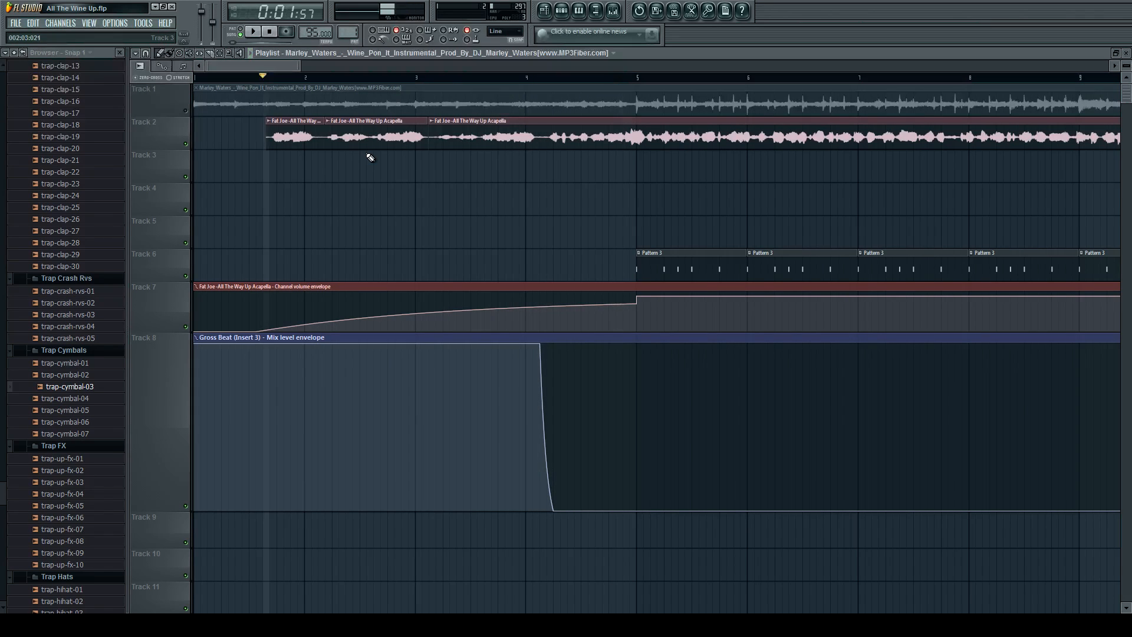
Unmute Track 1 and play the instrumental together with the vocal from the first vocal clip.
{"action": "left_click", "coordinate": [186, 111]}
{"action": "scroll", "coordinate": [330, 216], "scroll_direction": "down", "scroll_amount": 3}
{"action": "key", "text": "space"}
{"action": "key", "text": "space"}
{"action": "key", "text": "space"}
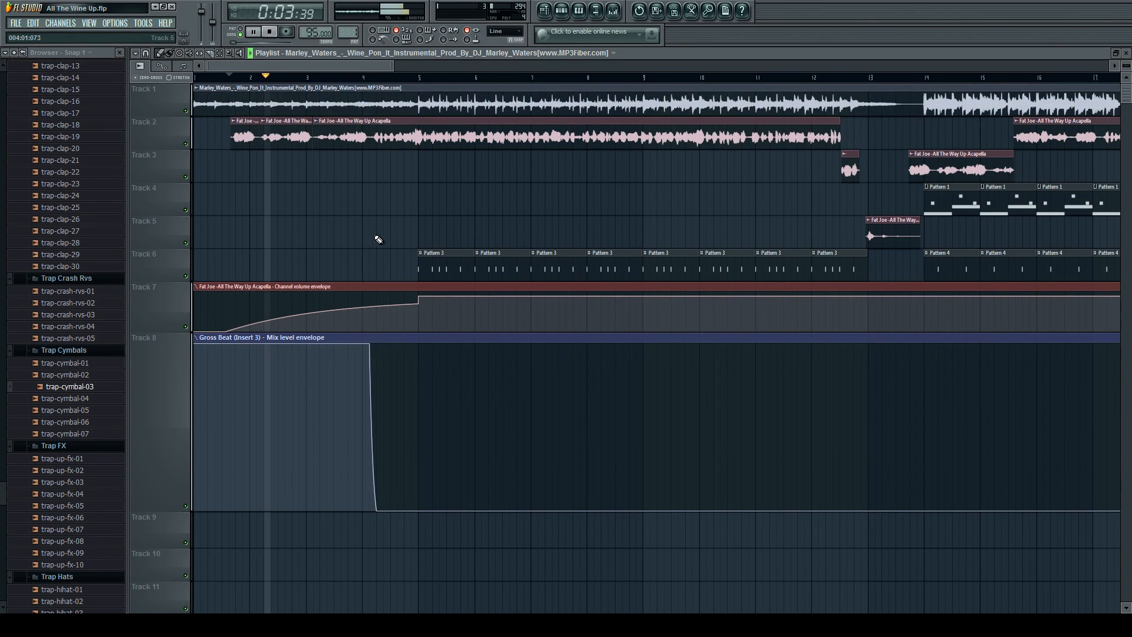
{"action": "key", "text": "space"}
Play the first Pattern 3 clip on Track 6 on its own at bar 5.
{"action": "scroll", "coordinate": [422, 203], "scroll_direction": "up", "scroll_amount": 4}
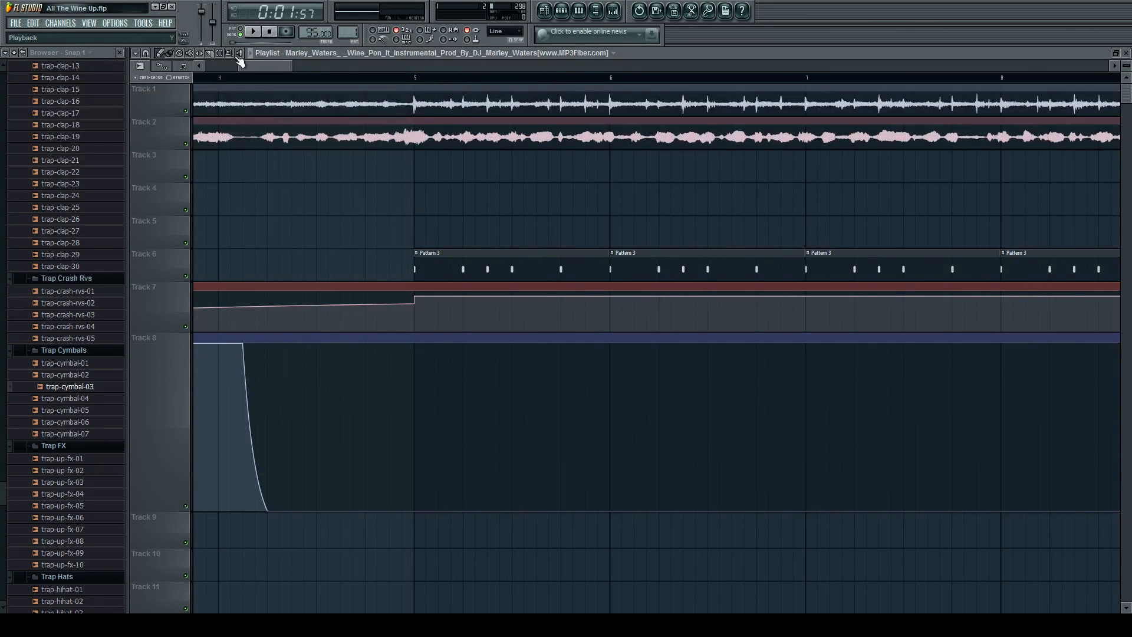
{"action": "left_click", "coordinate": [416, 267]}
{"action": "key", "text": "space"}
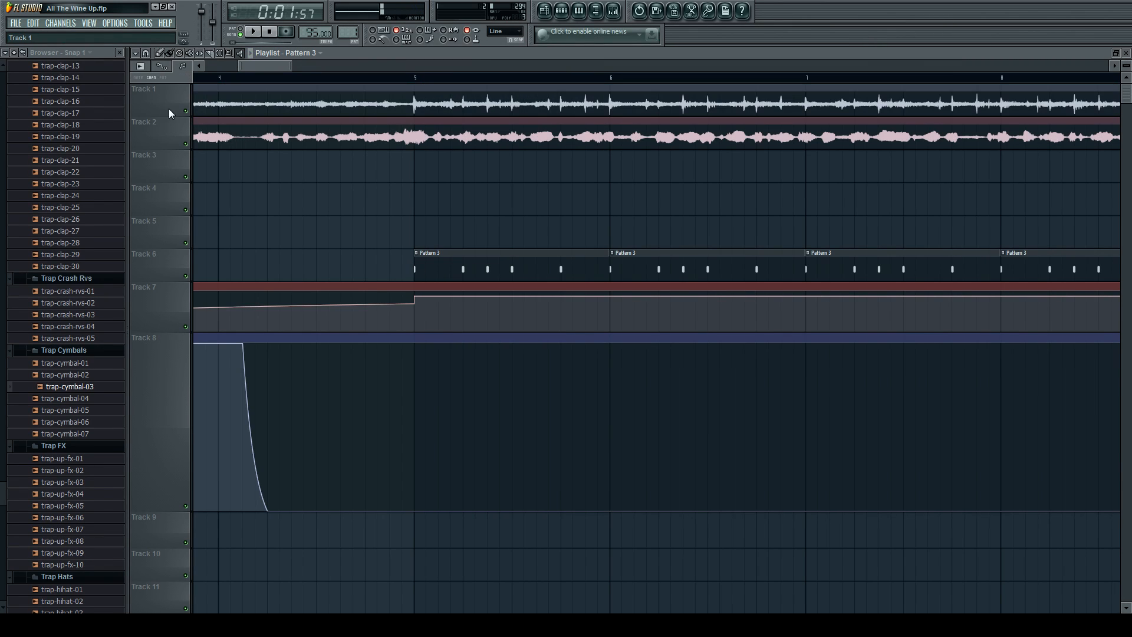
Mute Tracks 2 and 6, and play the instrumental alone from just before bar 5.
{"action": "left_click", "coordinate": [186, 276]}
{"action": "left_click", "coordinate": [186, 144]}
{"action": "left_click", "coordinate": [402, 77]}
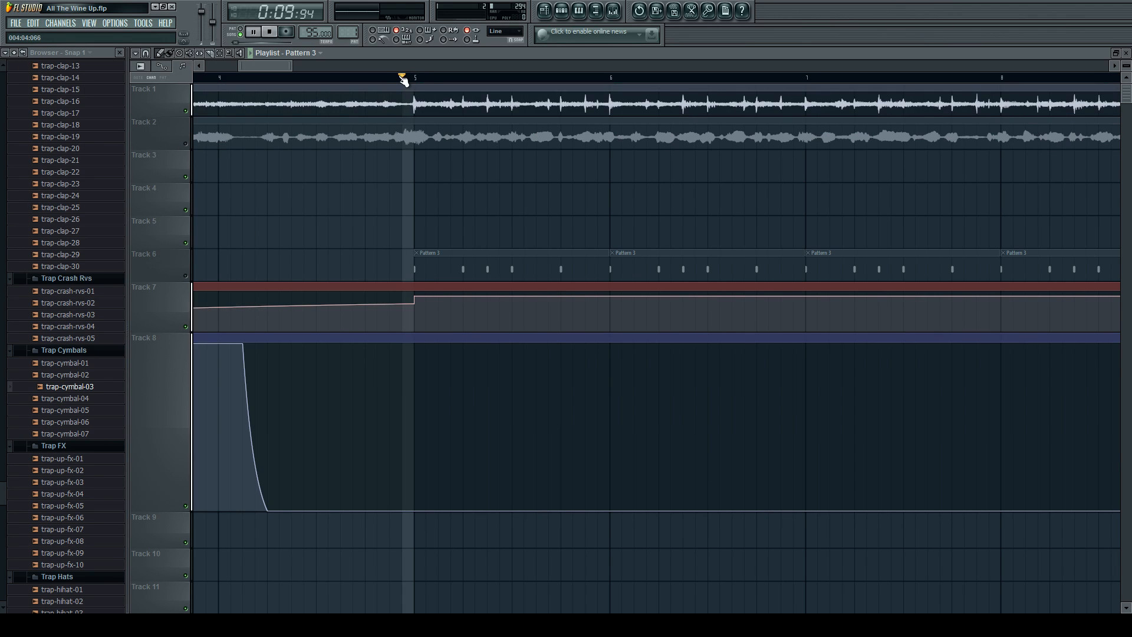
{"action": "key", "text": "space"}
Unmute Track 6 and play Pattern 3 with the instrumental from just before bar 5.
{"action": "left_click", "coordinate": [186, 276]}
{"action": "key", "text": "space"}
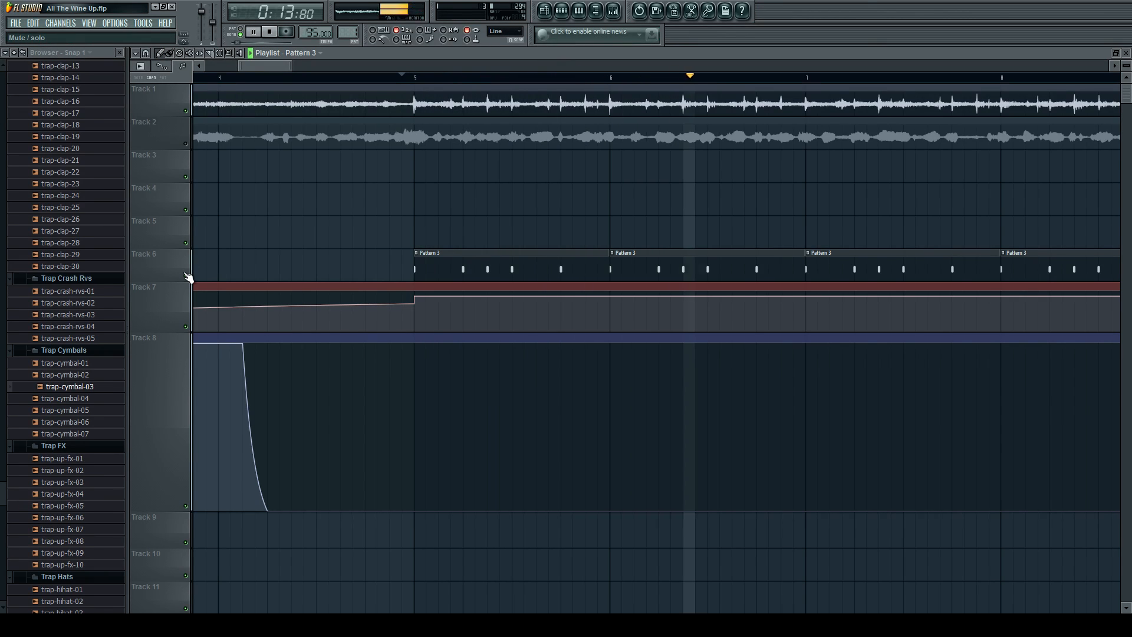
{"action": "key", "text": "space"}
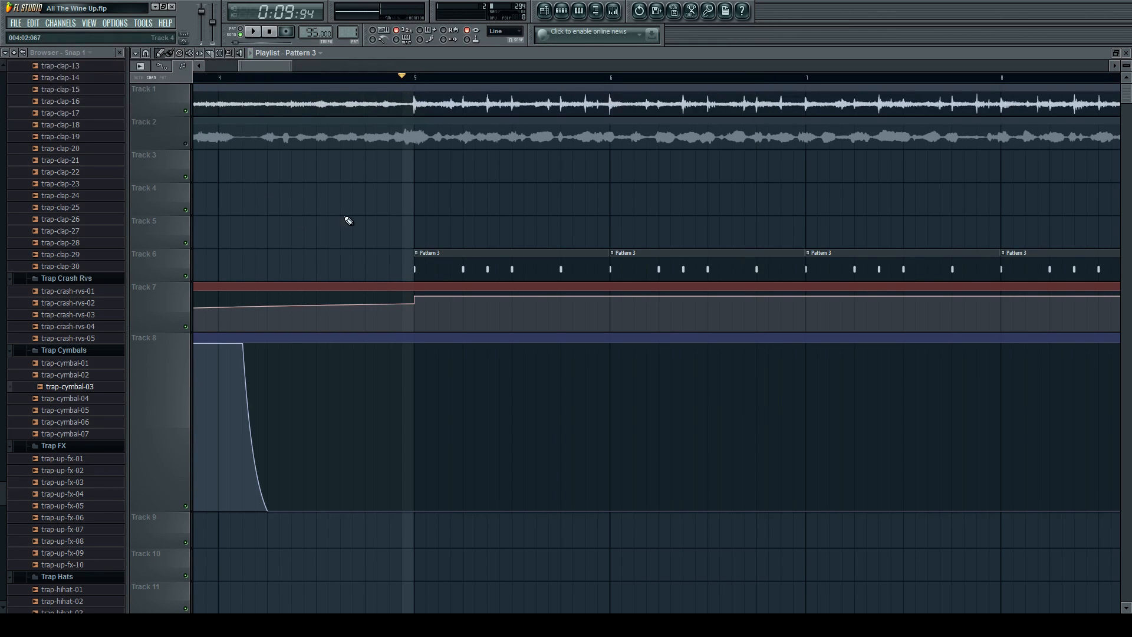
Inspect the trap-clap-15 channel settings and the effects on mixer track Insert 2, and close the windows.
{"action": "left_click", "coordinate": [562, 12]}
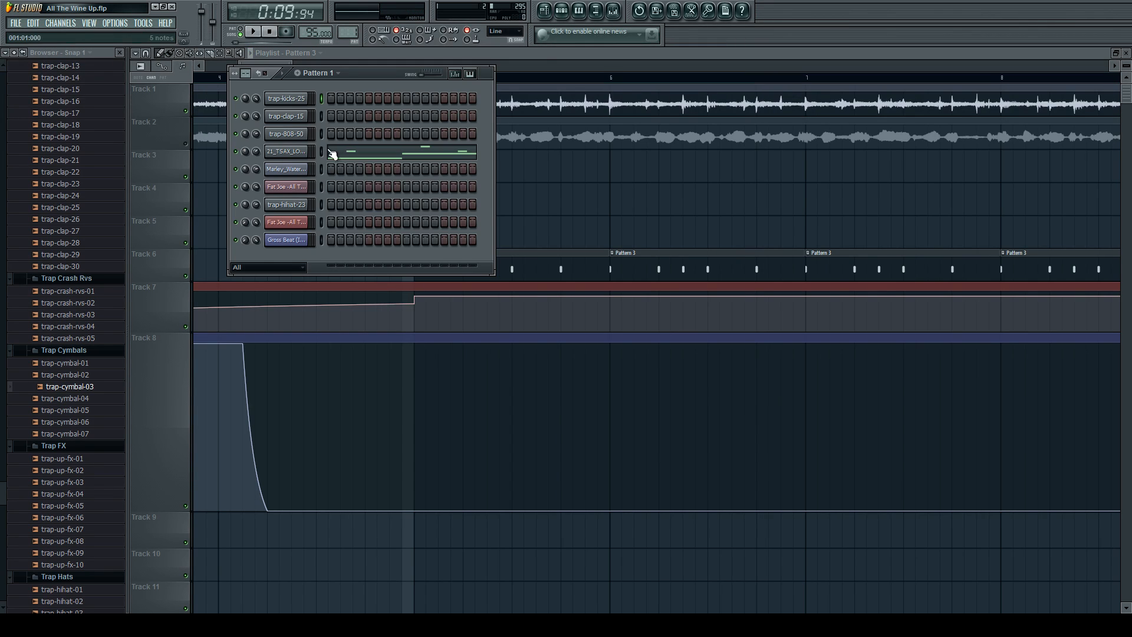
{"action": "key", "text": "space"}
{"action": "key", "text": "space"}
{"action": "left_click", "coordinate": [286, 117]}
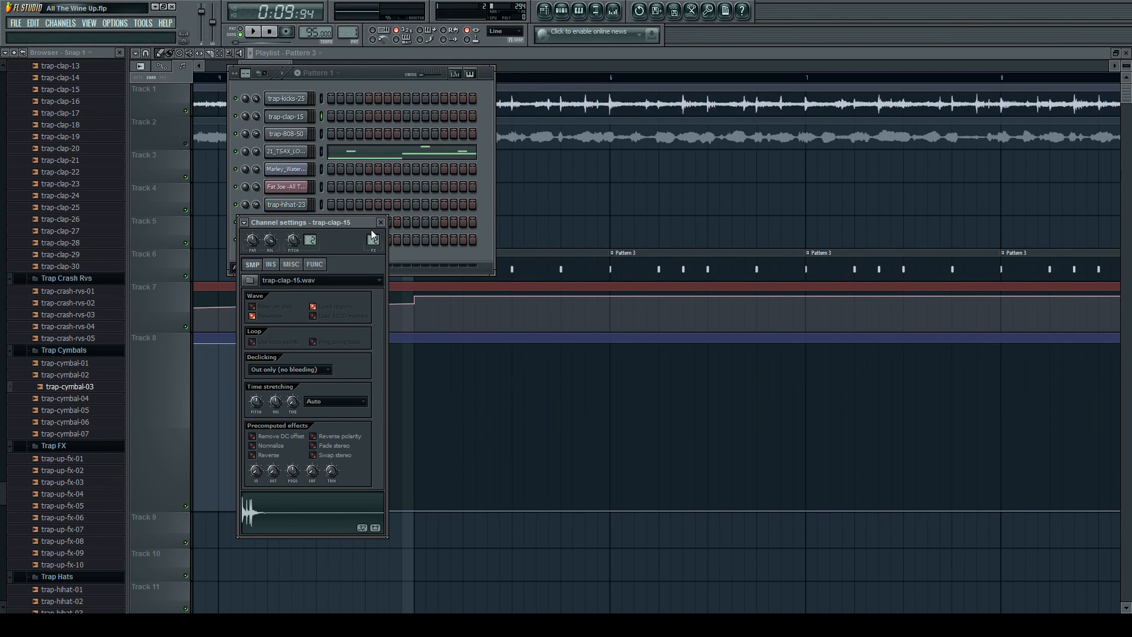
{"action": "left_click", "coordinate": [614, 11]}
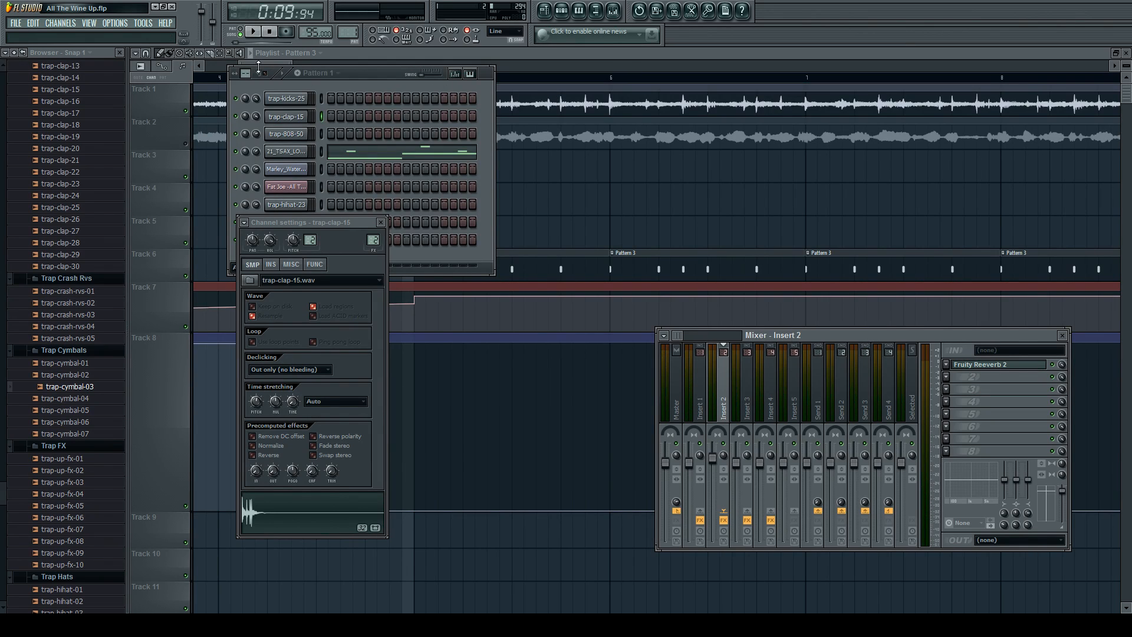
{"action": "key", "text": "F12"}
Play the song from just before bar 5 and unmute Track 2 to bring the vocal back in.
{"action": "scroll", "coordinate": [582, 190], "scroll_direction": "down", "scroll_amount": 4}
{"action": "scroll", "coordinate": [490, 201], "scroll_direction": "down", "scroll_amount": 3}
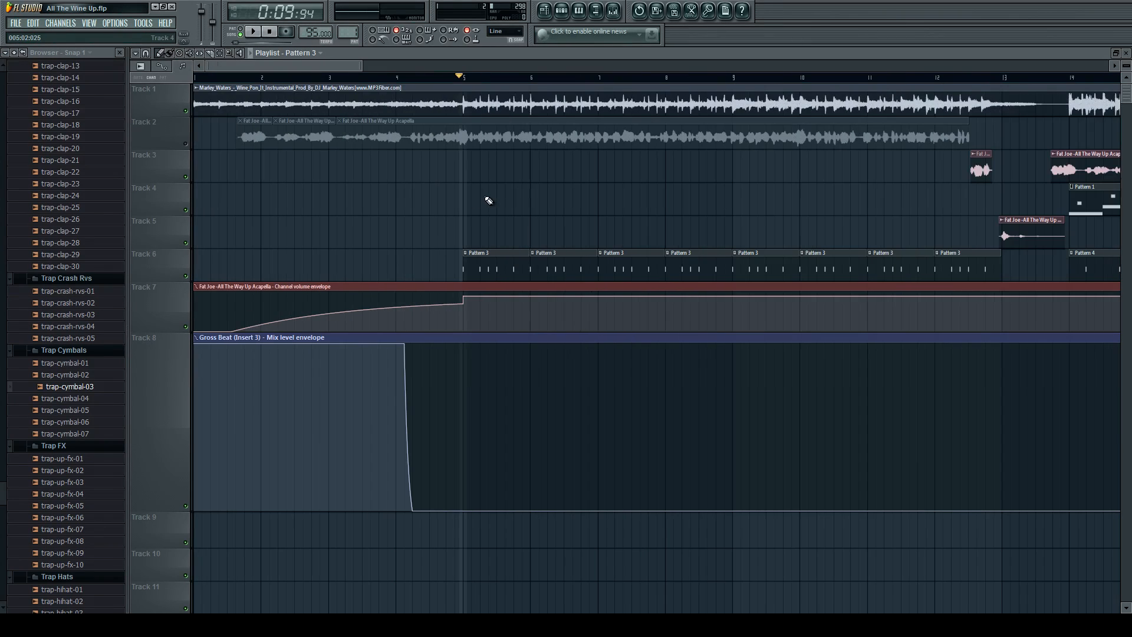
{"action": "key", "text": "space"}
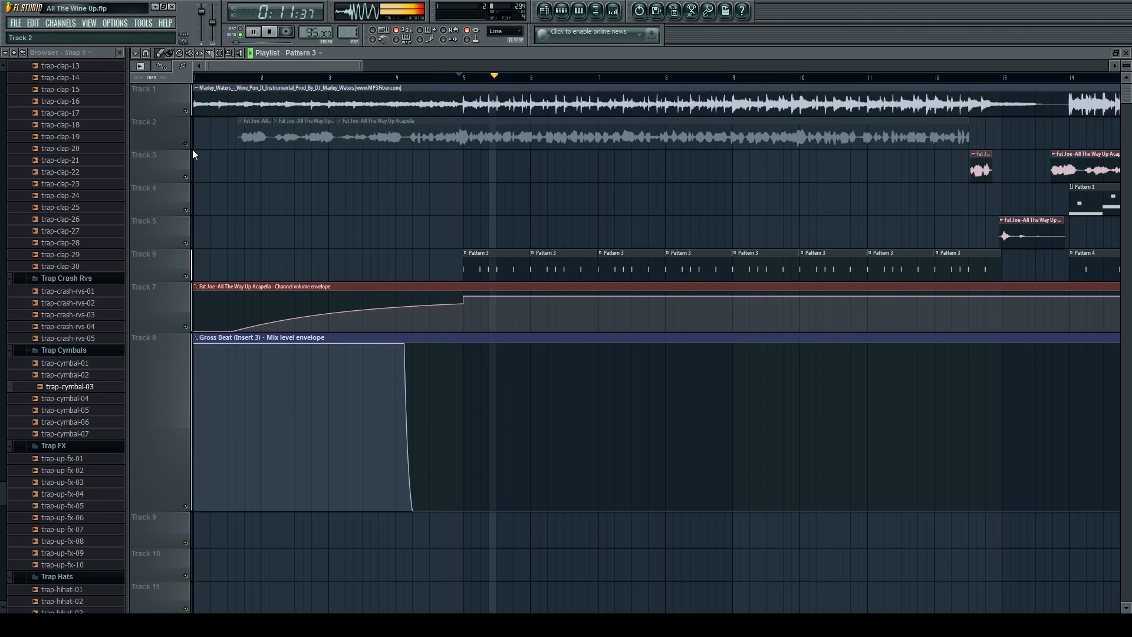
{"action": "scroll", "coordinate": [366, 202], "scroll_direction": "down", "scroll_amount": 4}
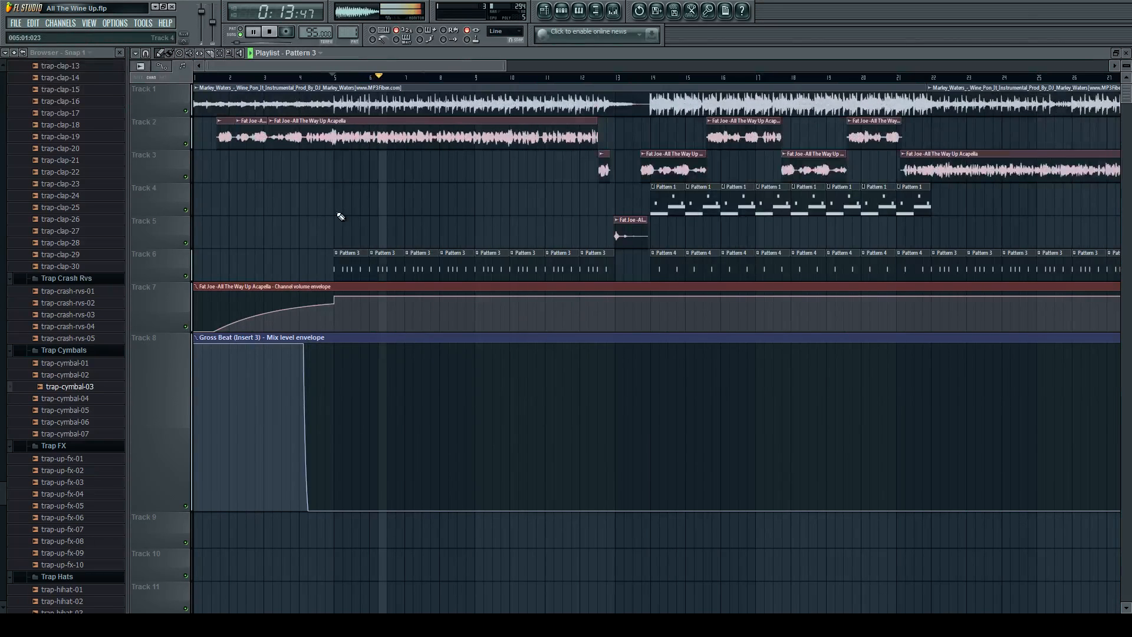
{"action": "scroll", "coordinate": [546, 180], "scroll_direction": "up", "scroll_amount": 5}
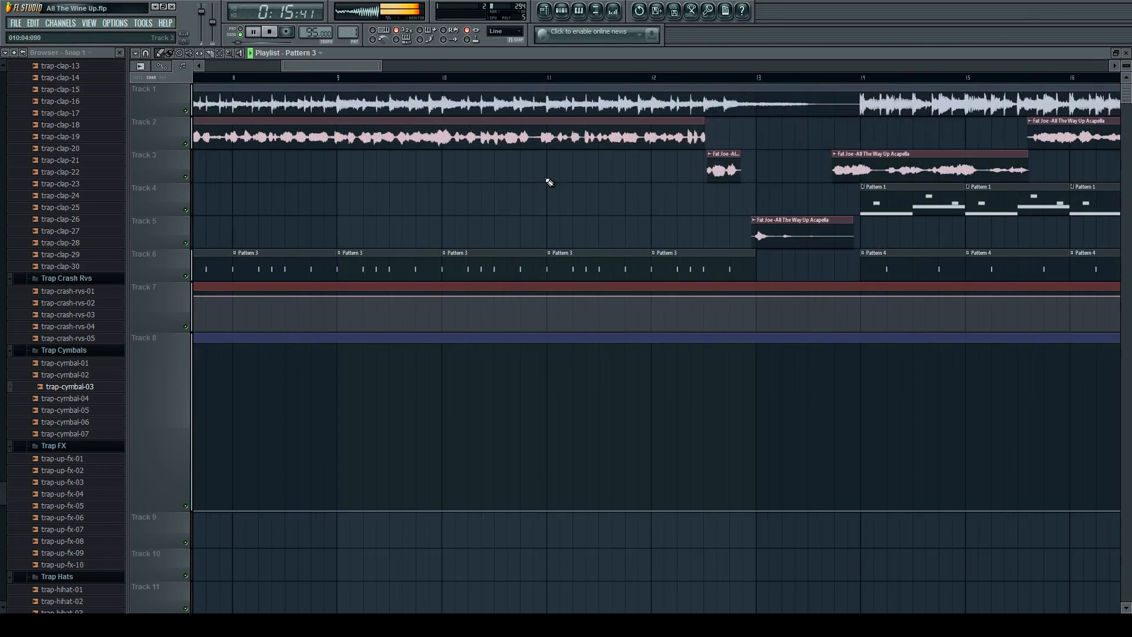
{"action": "scroll", "coordinate": [549, 182], "scroll_direction": "down", "scroll_amount": 4}
{"action": "key", "text": "space"}
Mute Track 4 and play the drop without its Pattern 1 clips from just before bar 14.
{"action": "scroll", "coordinate": [552, 177], "scroll_direction": "up", "scroll_amount": 4}
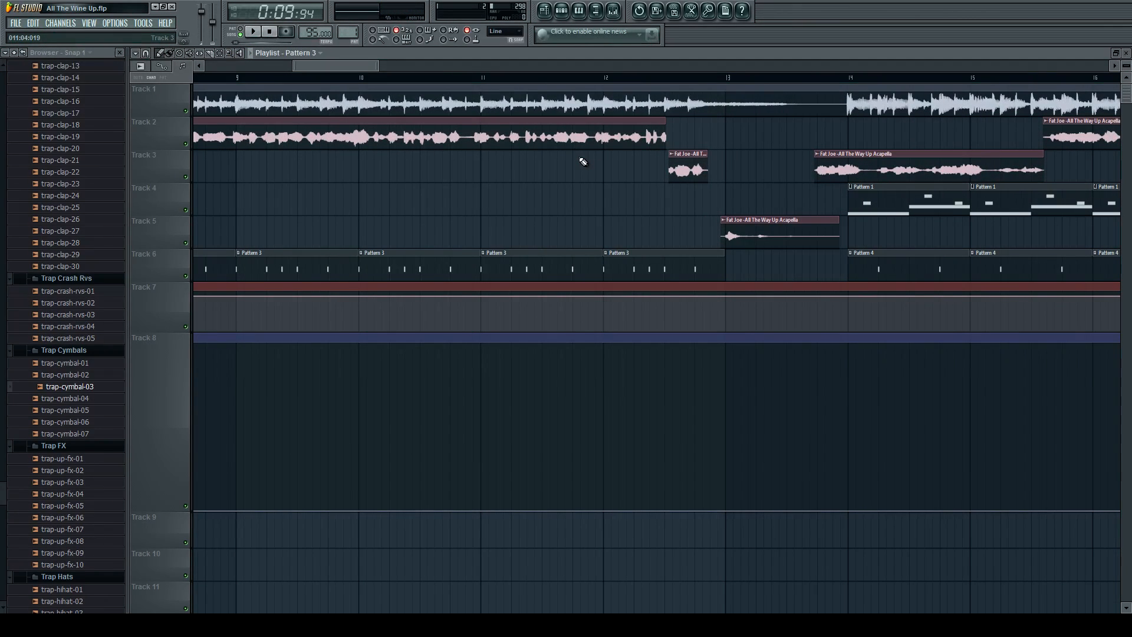
{"action": "scroll", "coordinate": [529, 181], "scroll_direction": "down", "scroll_amount": 4}
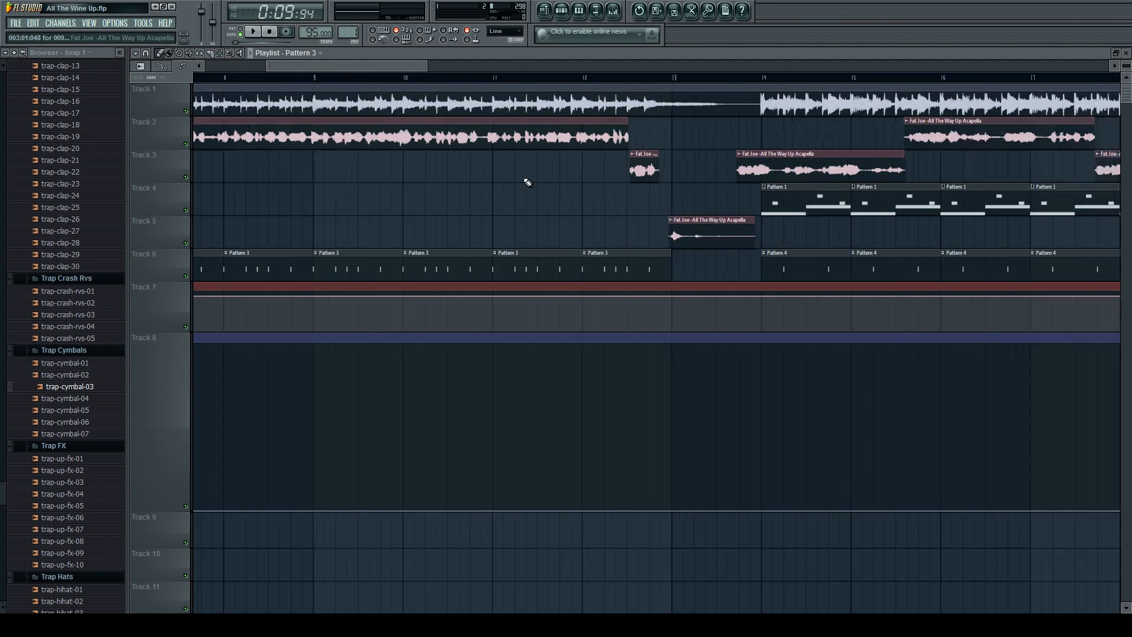
{"action": "scroll", "coordinate": [607, 171], "scroll_direction": "up", "scroll_amount": 3}
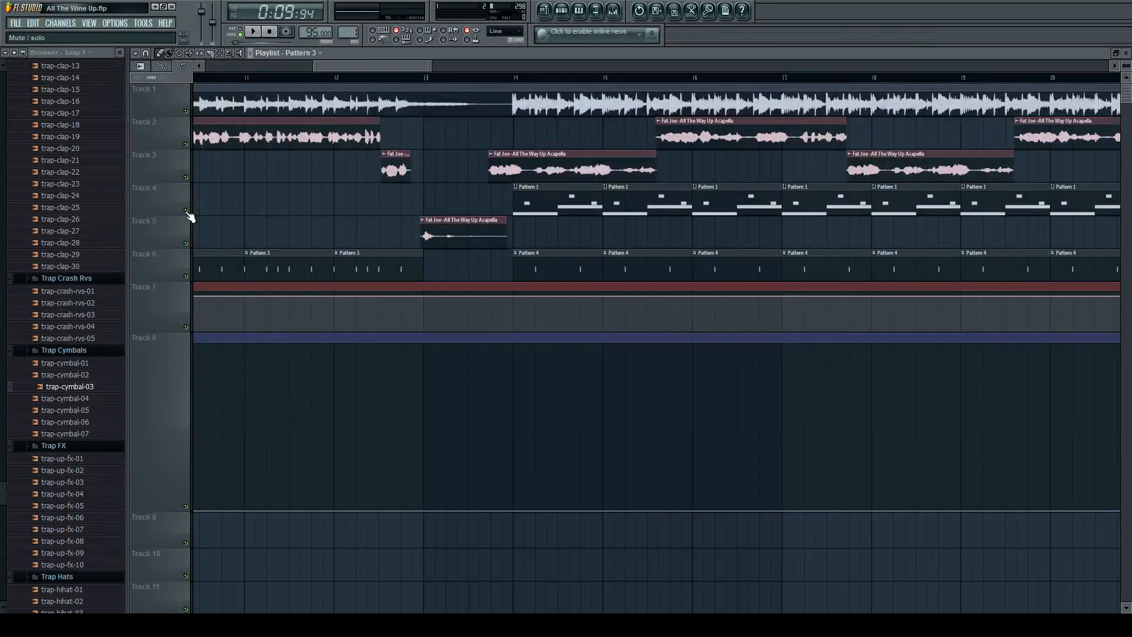
{"action": "left_click", "coordinate": [186, 210]}
{"action": "scroll", "coordinate": [520, 195], "scroll_direction": "up", "scroll_amount": 2}
{"action": "scroll", "coordinate": [507, 195], "scroll_direction": "down", "scroll_amount": 3}
{"action": "left_click", "coordinate": [487, 79]}
{"action": "key", "text": "space"}
{"action": "scroll", "coordinate": [516, 183], "scroll_direction": "up", "scroll_amount": 2}
{"action": "scroll", "coordinate": [509, 190], "scroll_direction": "down", "scroll_amount": 2}
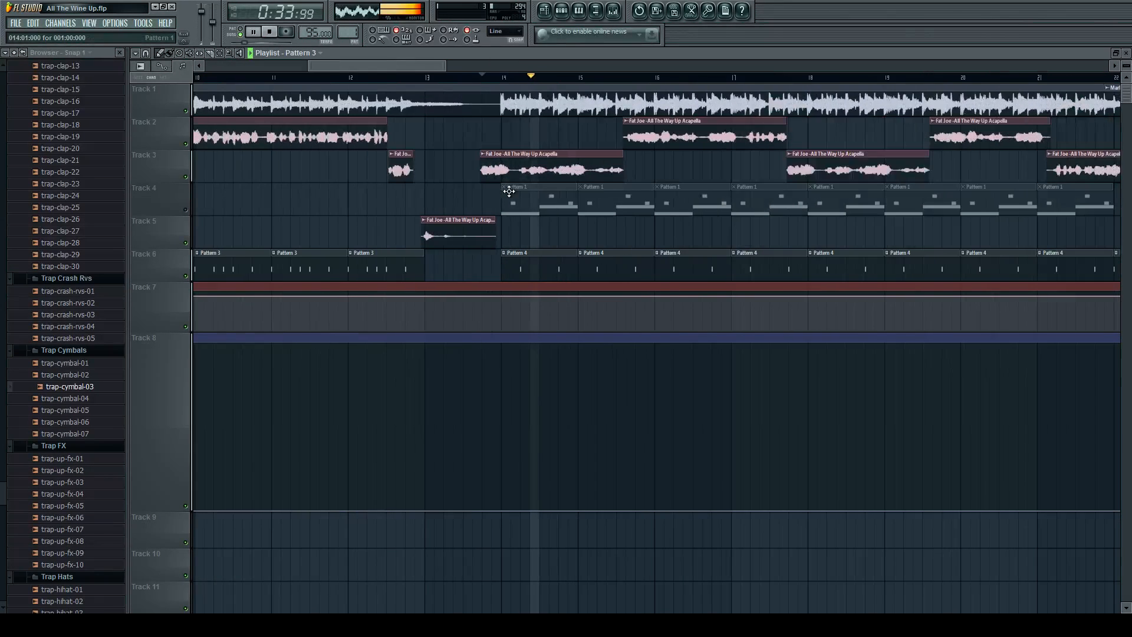
{"action": "scroll", "coordinate": [613, 233], "scroll_direction": "up", "scroll_amount": 2}
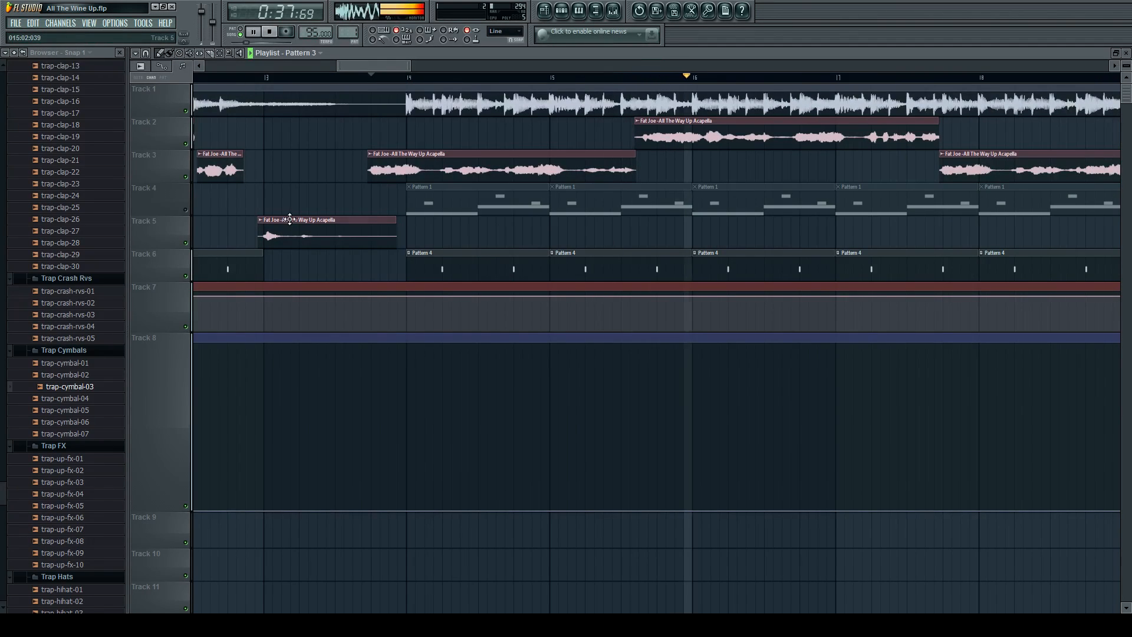
{"action": "key", "text": "space"}
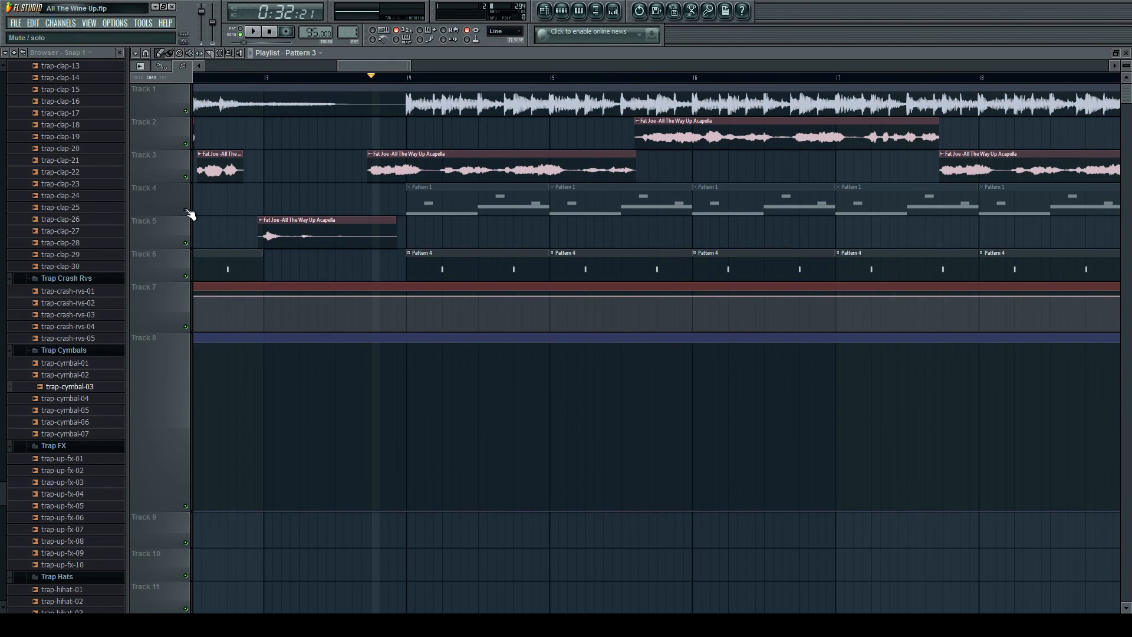
Unmute Track 4 and open the Pattern 1 sax notes in the piano roll.
{"action": "left_click", "coordinate": [186, 211]}
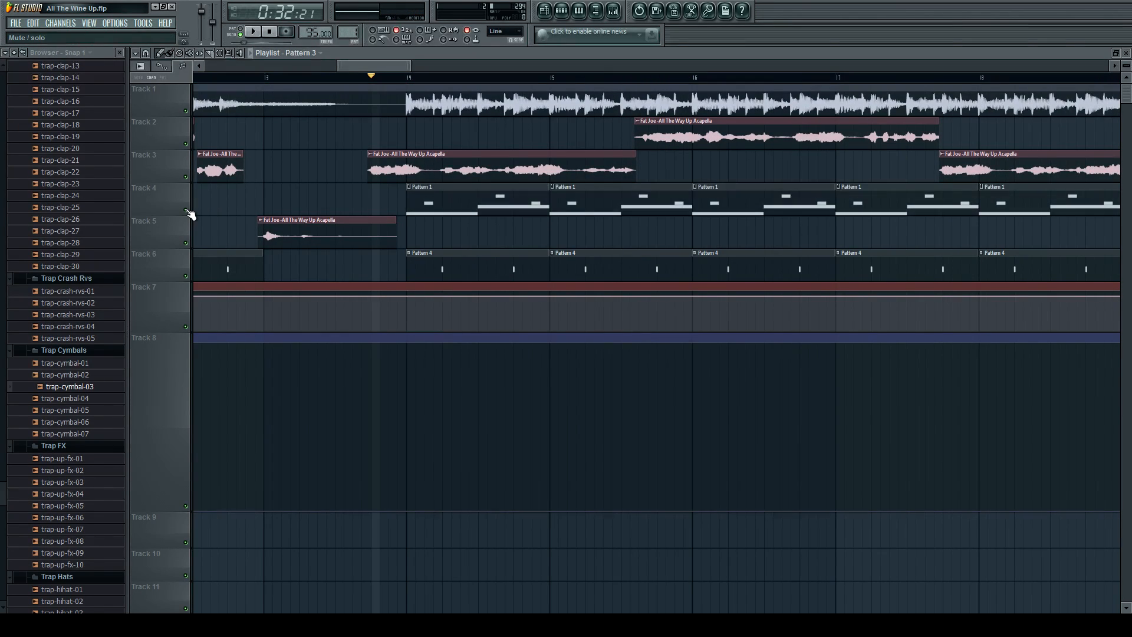
{"action": "left_click", "coordinate": [186, 112]}
{"action": "left_click", "coordinate": [187, 112]}
{"action": "double_click", "coordinate": [484, 213]}
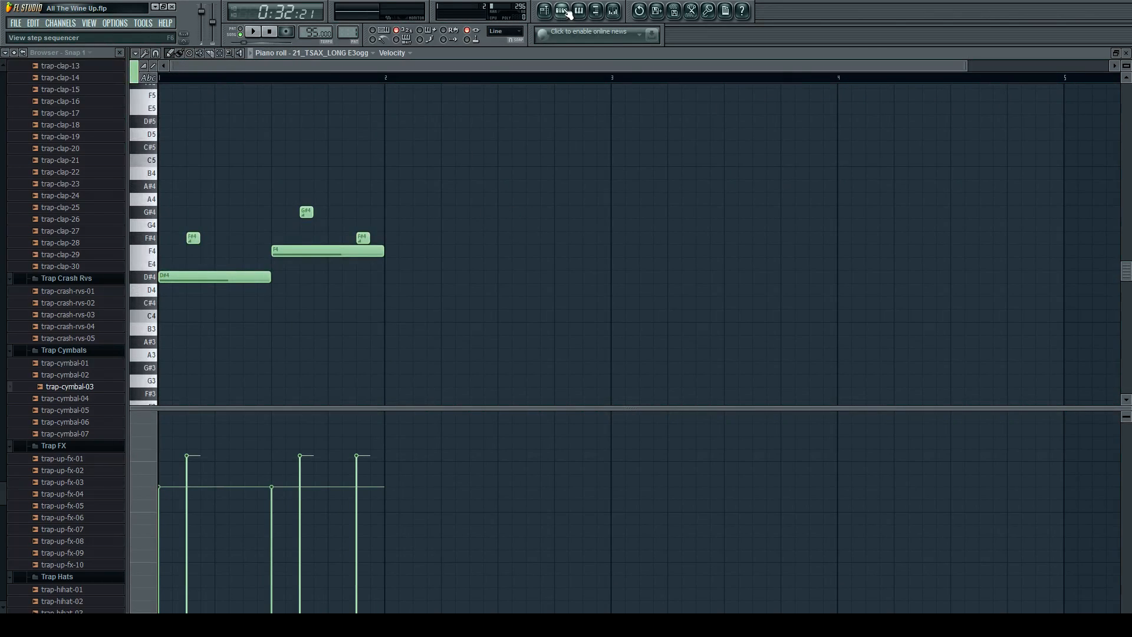
Inspect the 21_TSAX_LONG sax channel's settings, including its sample loop points, and close the windows.
{"action": "left_click", "coordinate": [566, 11]}
{"action": "left_click", "coordinate": [291, 157]}
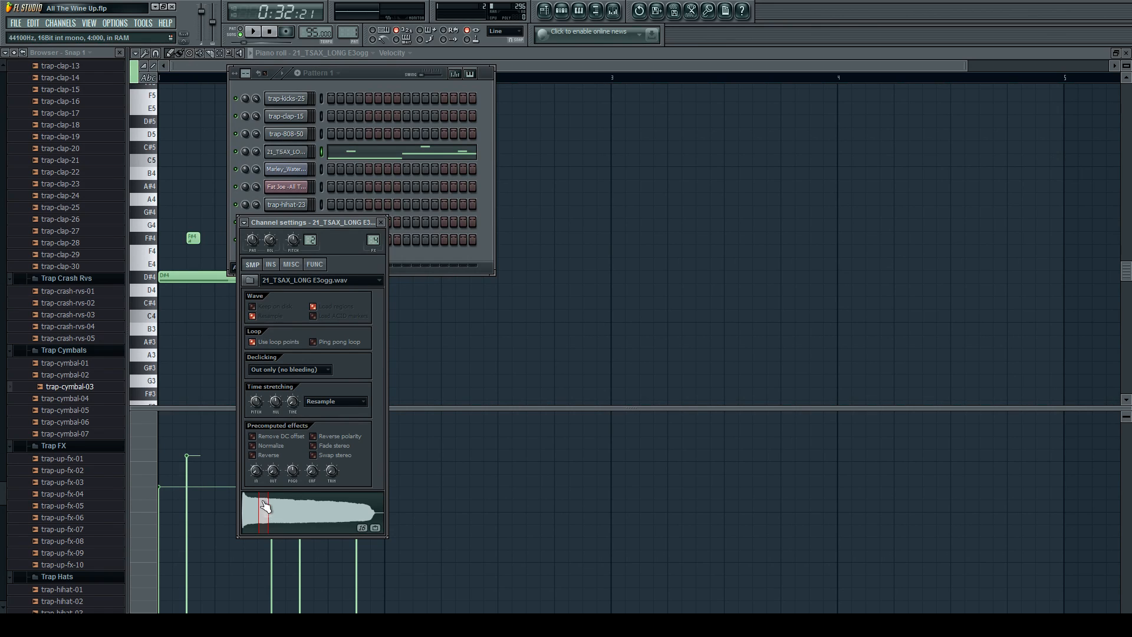
{"action": "left_click", "coordinate": [209, 68]}
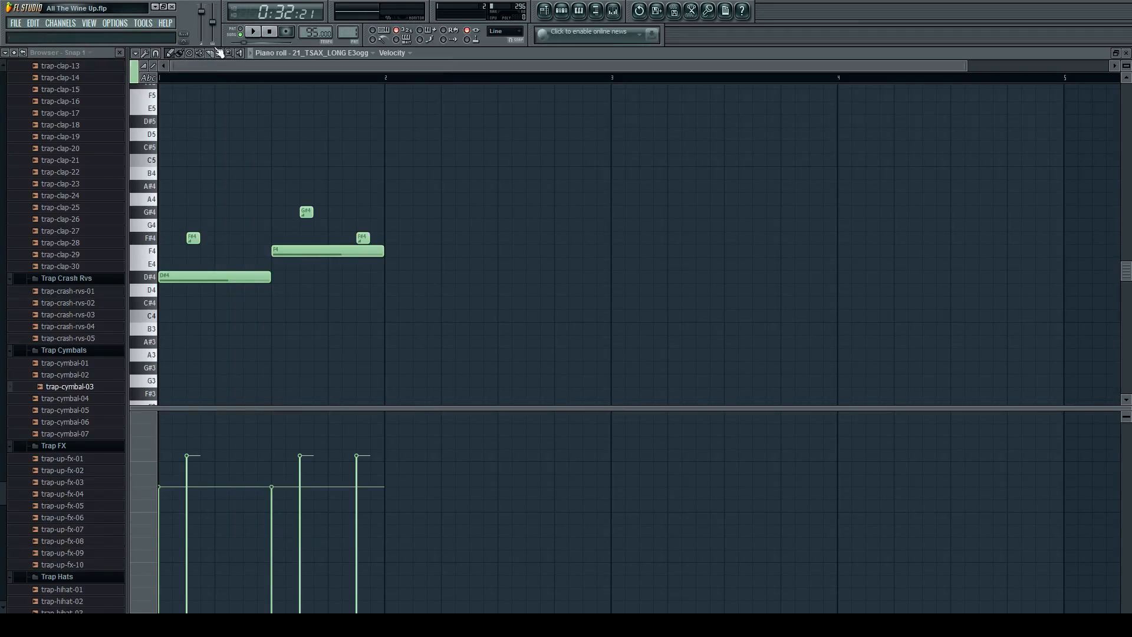
Switch playback to pattern mode and play the Pattern 1 sax notes on their own.
{"action": "left_click", "coordinate": [242, 29]}
{"action": "scroll", "coordinate": [138, 269], "scroll_direction": "up", "scroll_amount": 6}
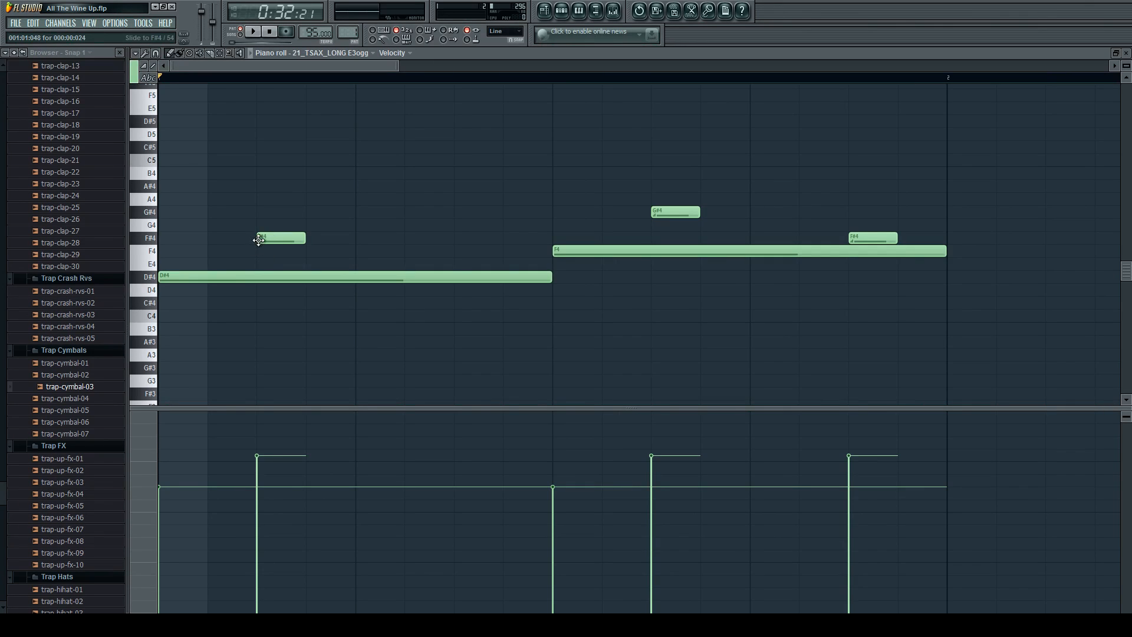
{"action": "key", "text": "space"}
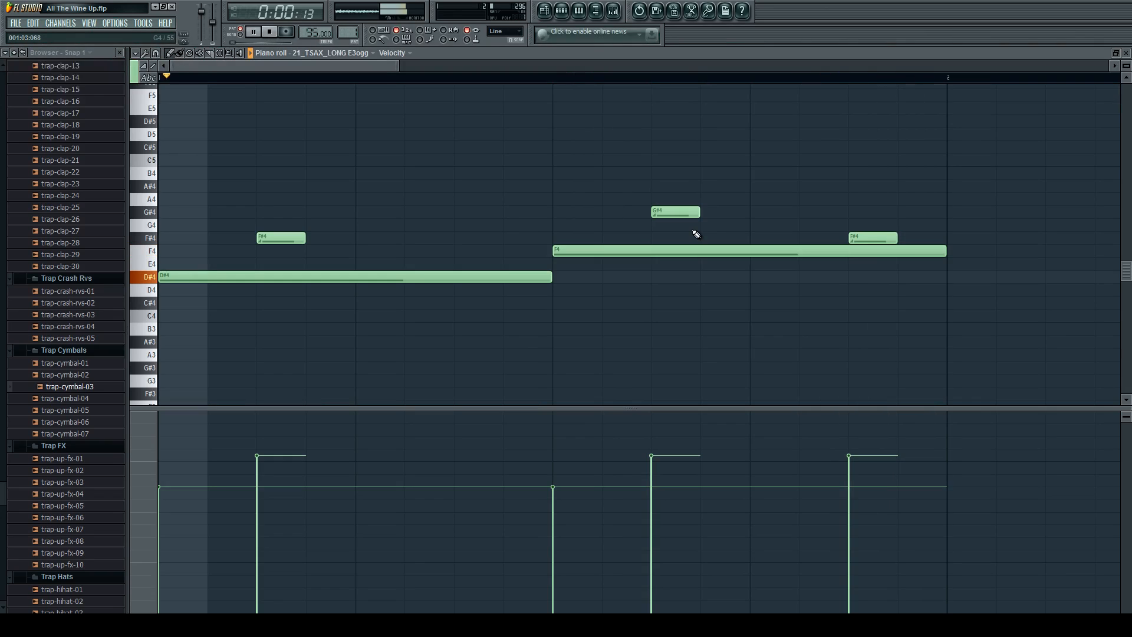
{"action": "key", "text": "space"}
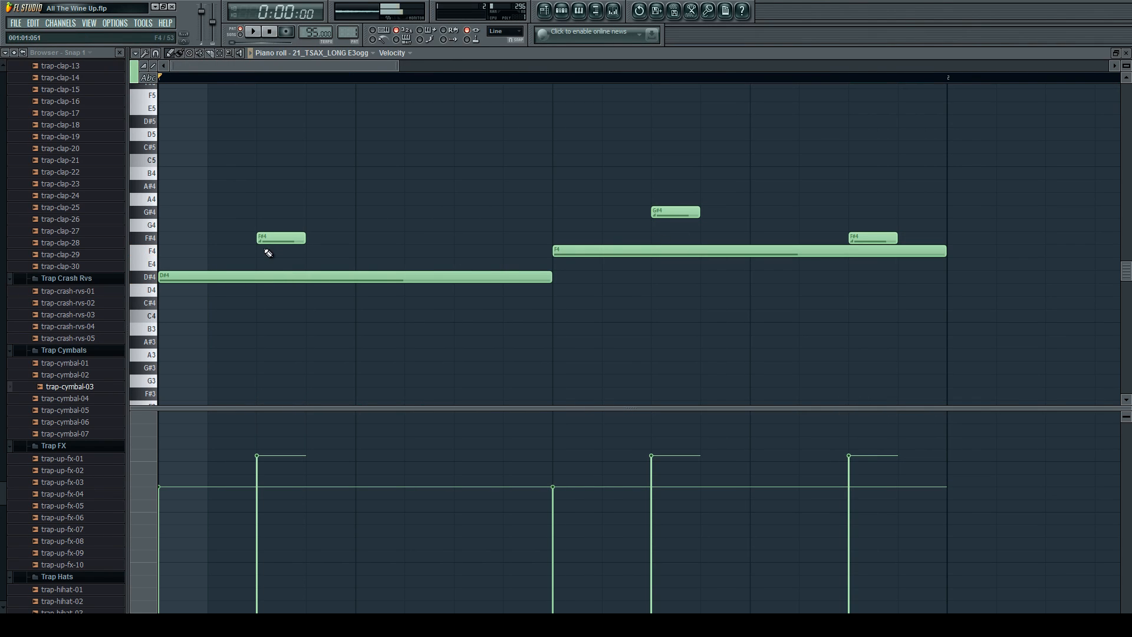
Audition the sax pattern without its first F#4 slide note, and put the note back.
{"action": "right_click", "coordinate": [263, 239]}
{"action": "key", "text": "space"}
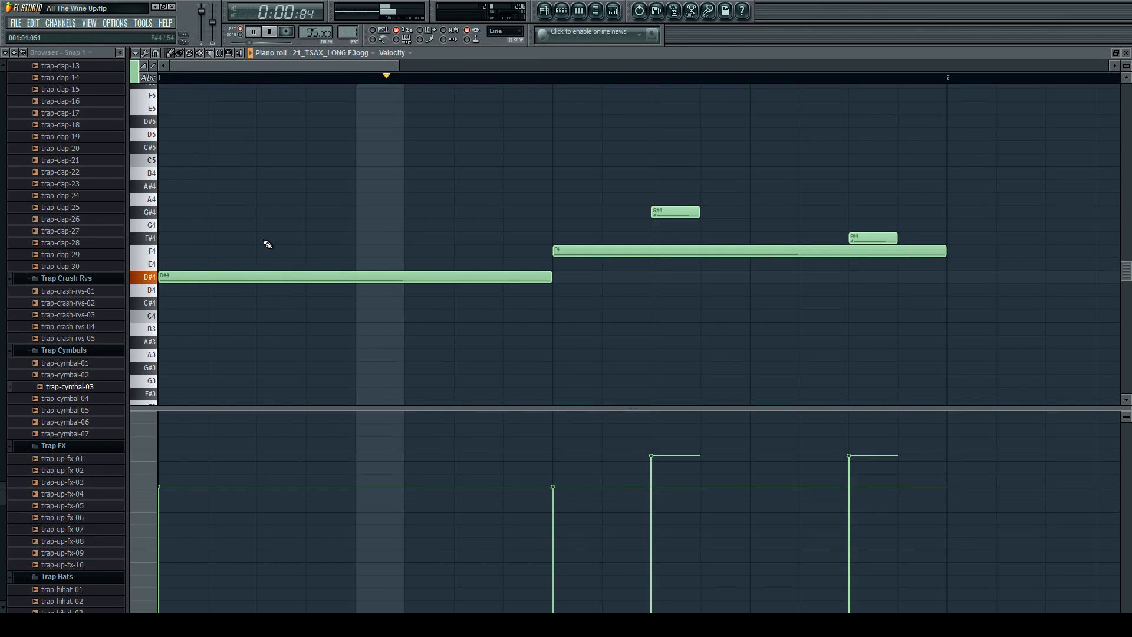
{"action": "left_click", "coordinate": [266, 240]}
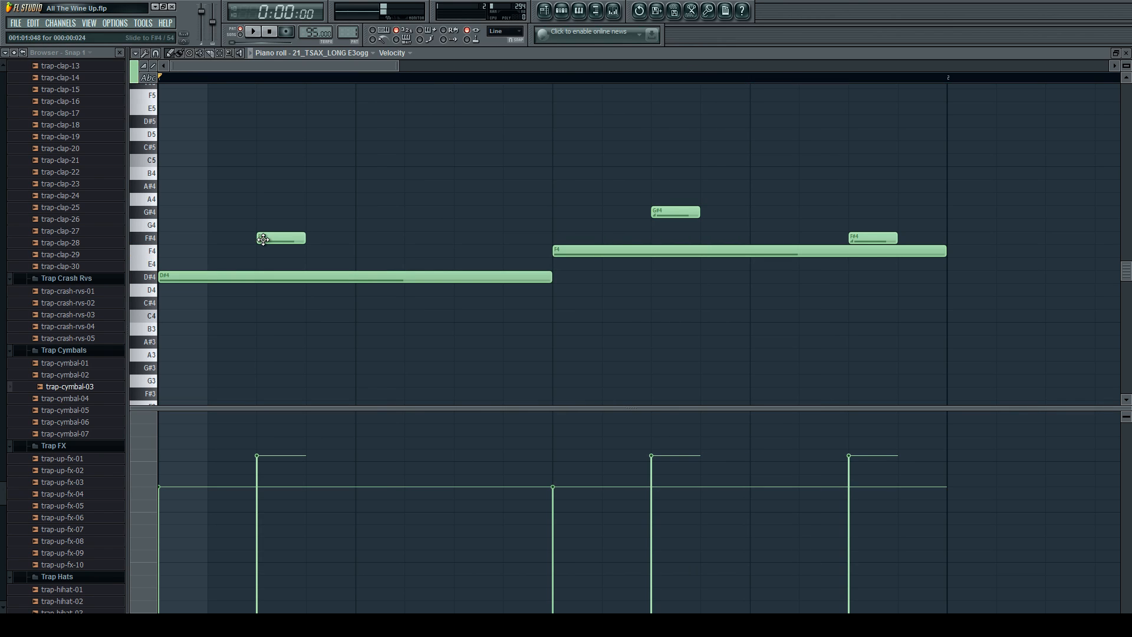
{"action": "key", "text": "space"}
Return to the playlist, mute the instrumental on Track 1 and play the song from bar 5.
{"action": "left_click", "coordinate": [562, 11]}
{"action": "left_click", "coordinate": [552, 13]}
{"action": "scroll", "coordinate": [460, 89], "scroll_direction": "down", "scroll_amount": 3}
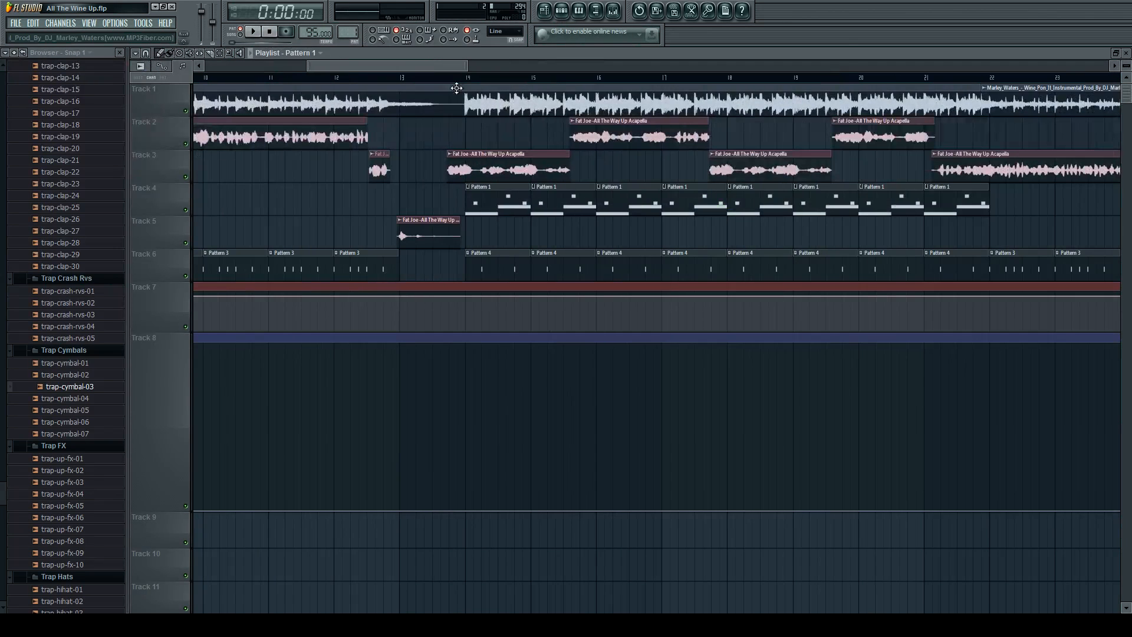
{"action": "scroll", "coordinate": [354, 270], "scroll_direction": "left", "scroll_amount": 5}
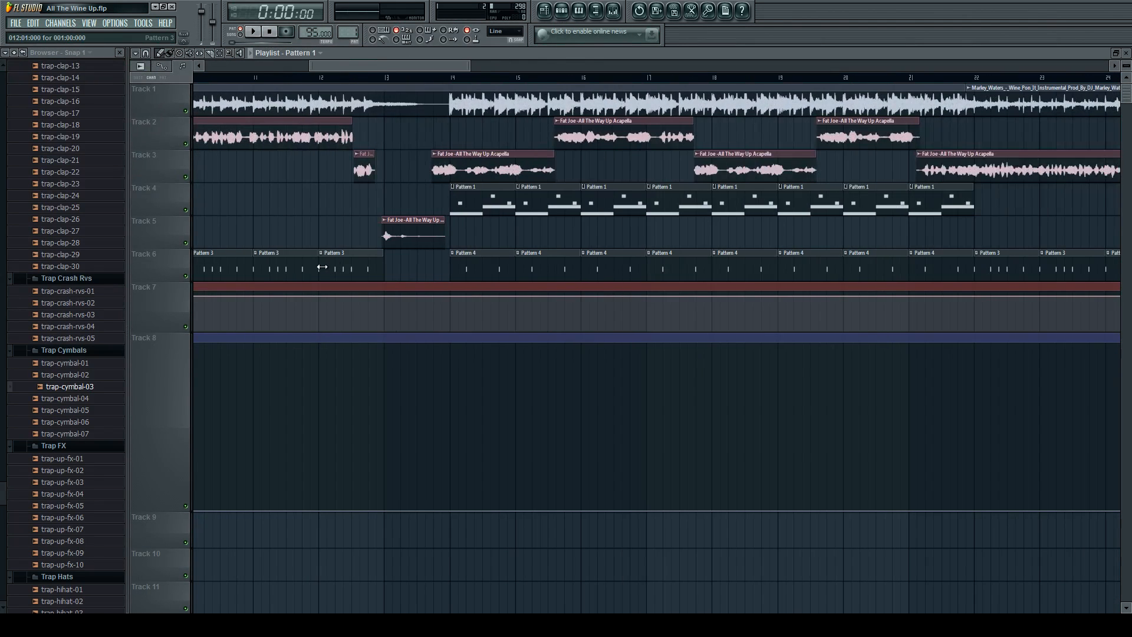
{"action": "scroll", "coordinate": [258, 262], "scroll_direction": "left", "scroll_amount": 5}
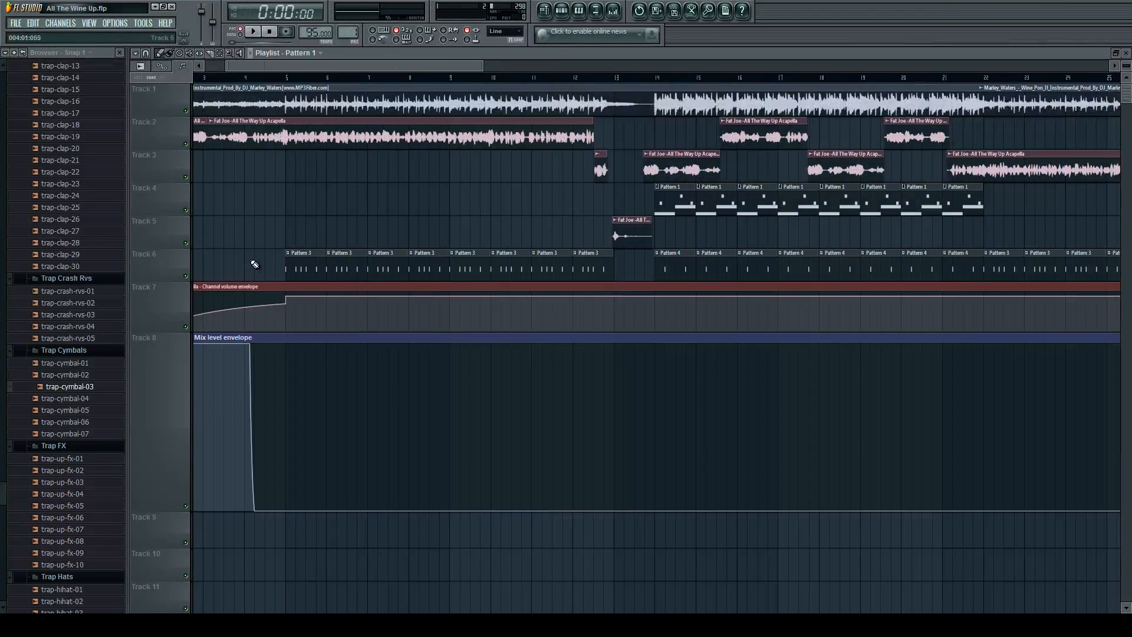
{"action": "left_click", "coordinate": [260, 77]}
{"action": "left_click", "coordinate": [186, 111]}
{"action": "key", "text": "space"}
{"action": "scroll", "coordinate": [303, 286], "scroll_direction": "up", "scroll_amount": 1}
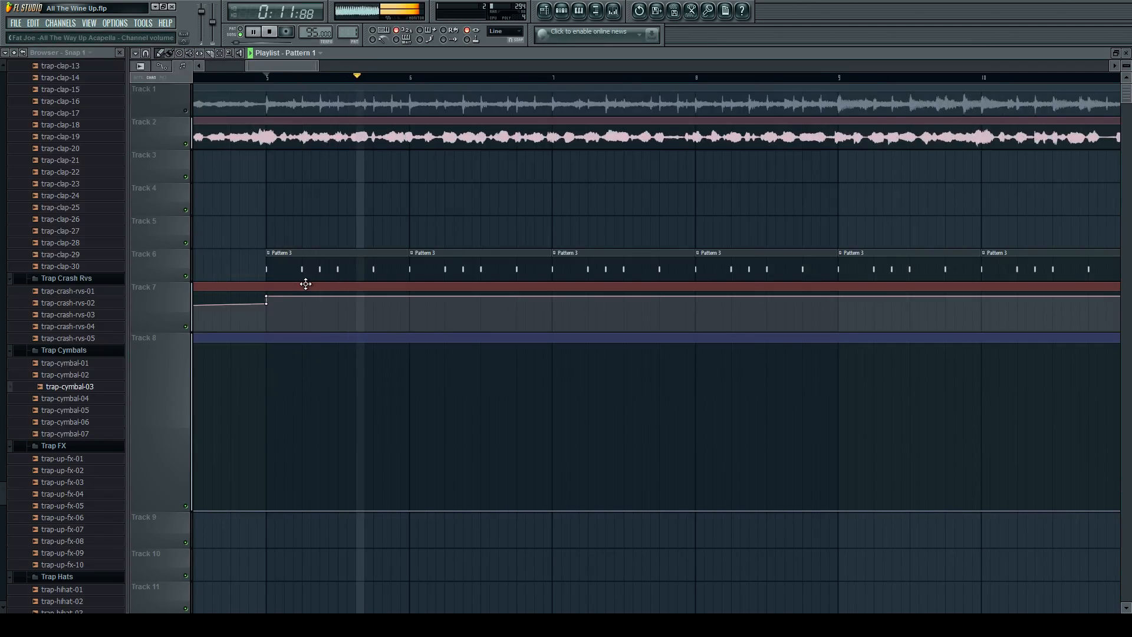
{"action": "scroll", "coordinate": [304, 284], "scroll_direction": "down", "scroll_amount": 5}
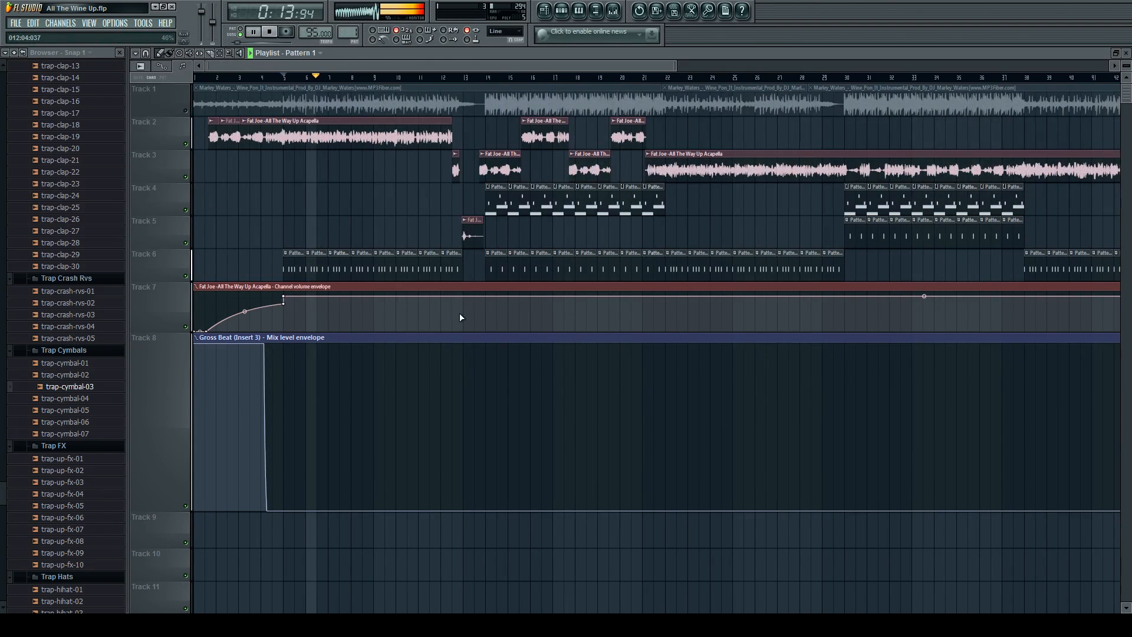
{"action": "key", "text": "space"}
Mute Track 4 as well and play the drop from just before bar 14.
{"action": "scroll", "coordinate": [500, 300], "scroll_direction": "up", "scroll_amount": 4}
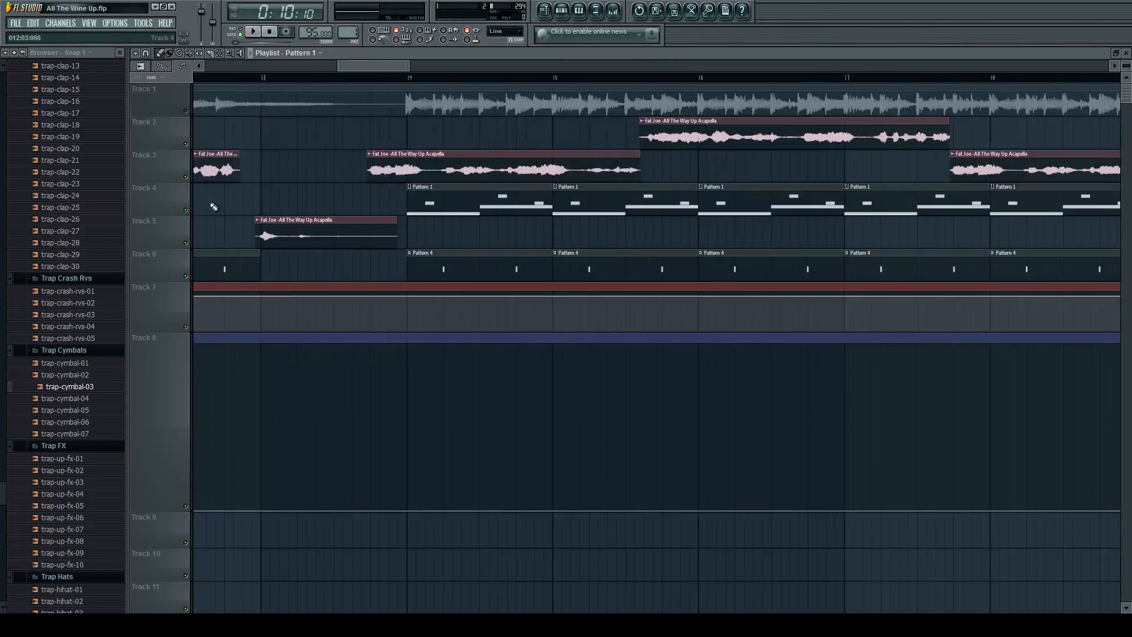
{"action": "left_click", "coordinate": [186, 210]}
{"action": "scroll", "coordinate": [359, 213], "scroll_direction": "up", "scroll_amount": 1}
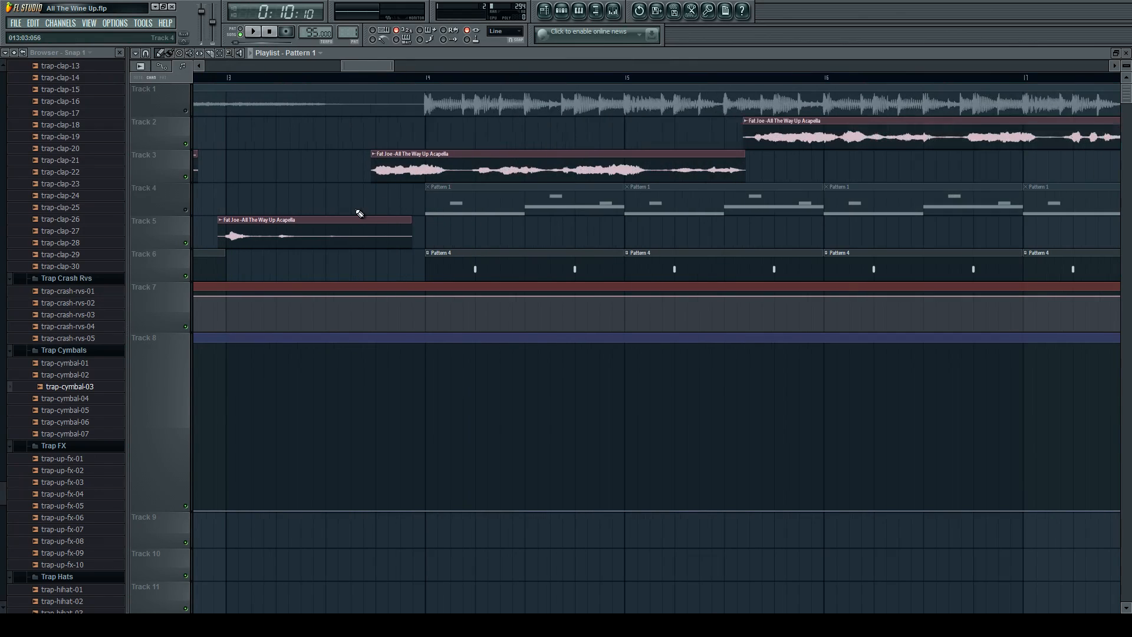
{"action": "left_click", "coordinate": [421, 78]}
{"action": "key", "text": "space"}
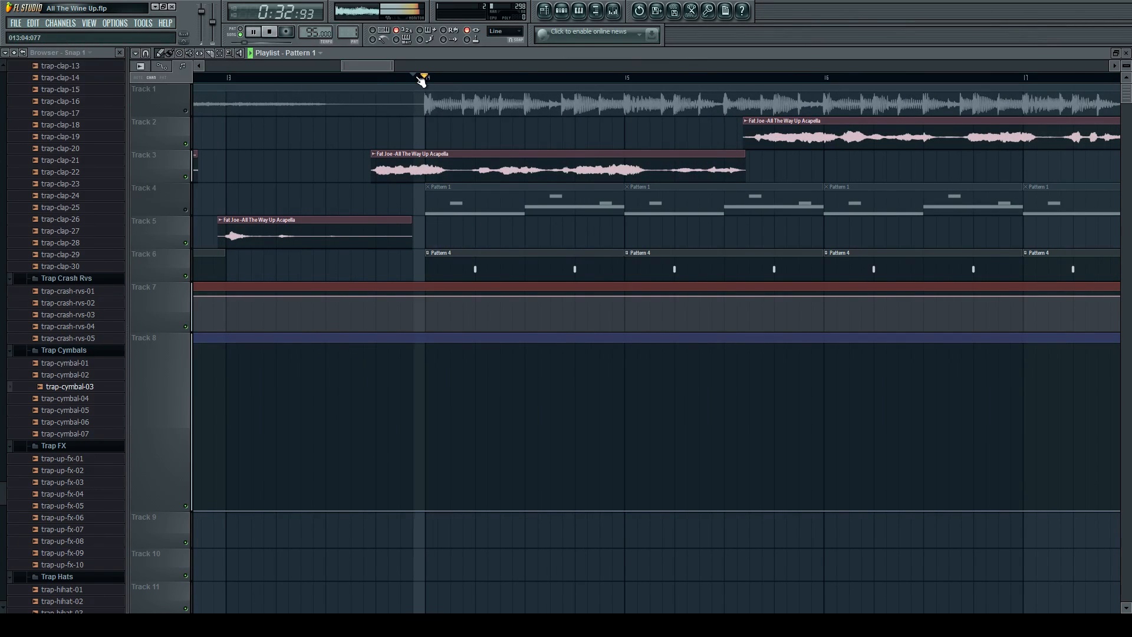
Mute the Track 3 vocal to hear the Pattern 4 drums alone, stop playback and unmute the track.
{"action": "left_click", "coordinate": [187, 177]}
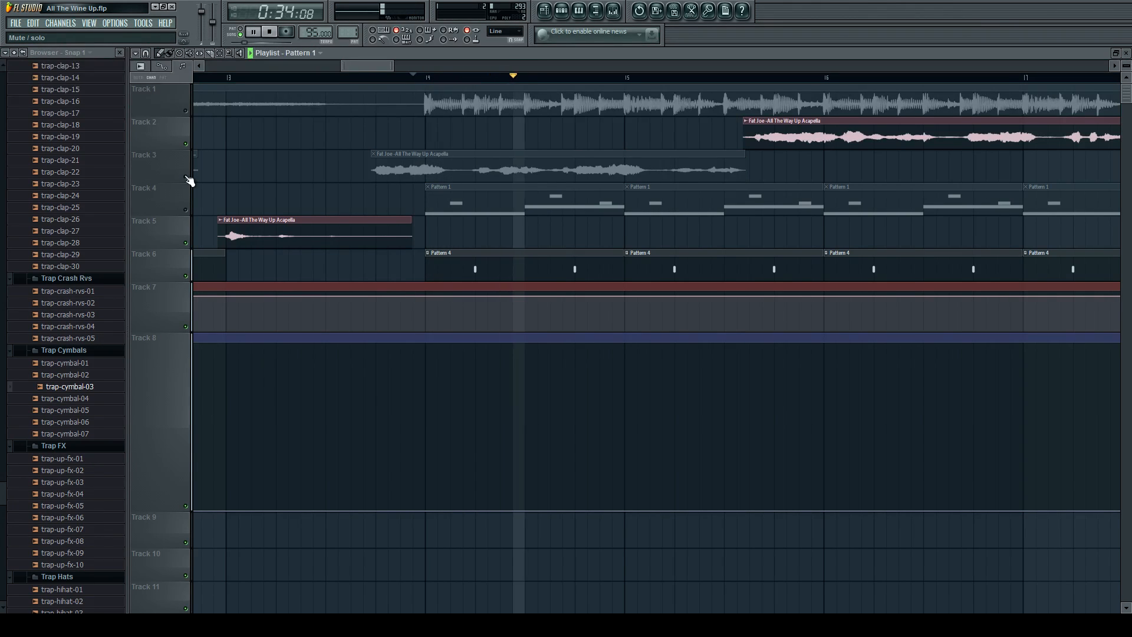
{"action": "key", "text": "space"}
{"action": "left_click", "coordinate": [186, 177]}
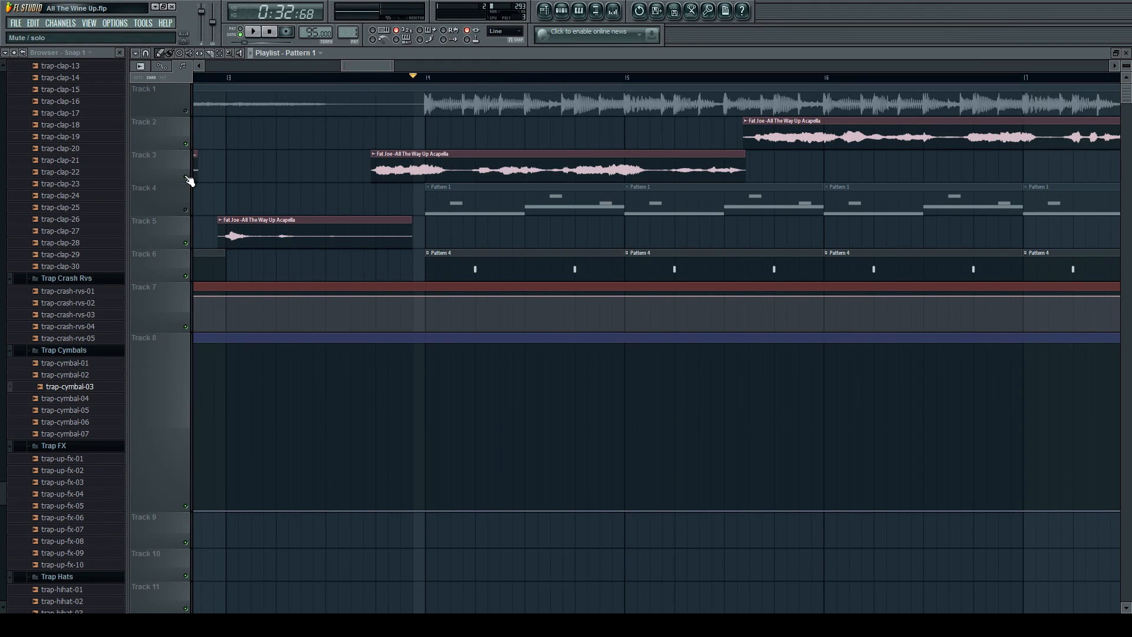
Unmute Track 1 and Track 4 and play all layers together from just before bar 14.
{"action": "left_click", "coordinate": [188, 111]}
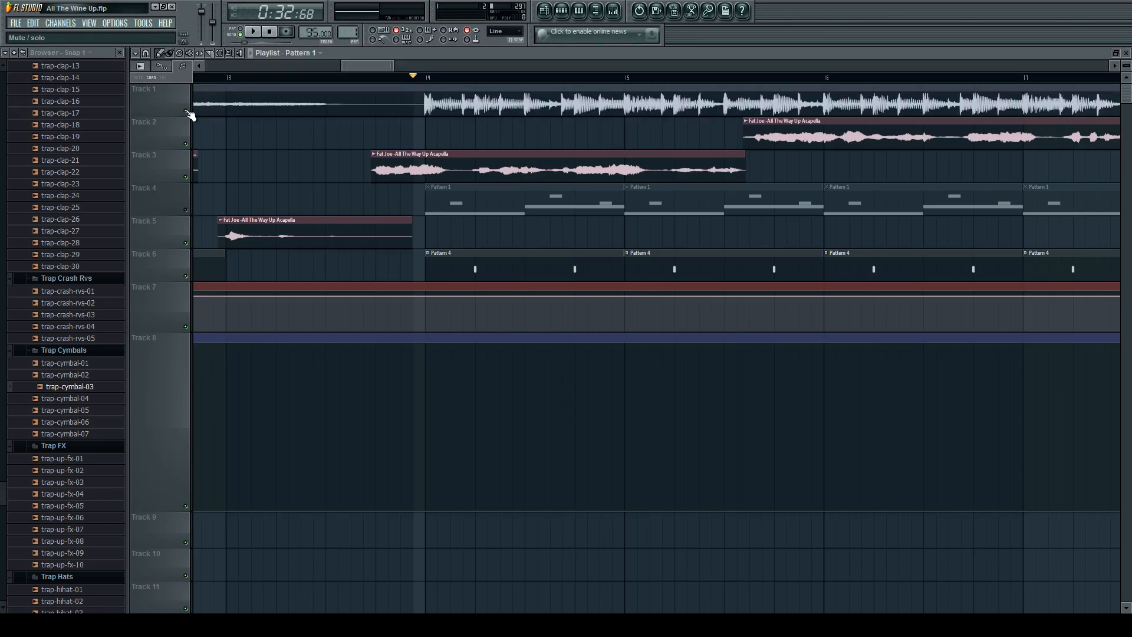
{"action": "left_click", "coordinate": [187, 210]}
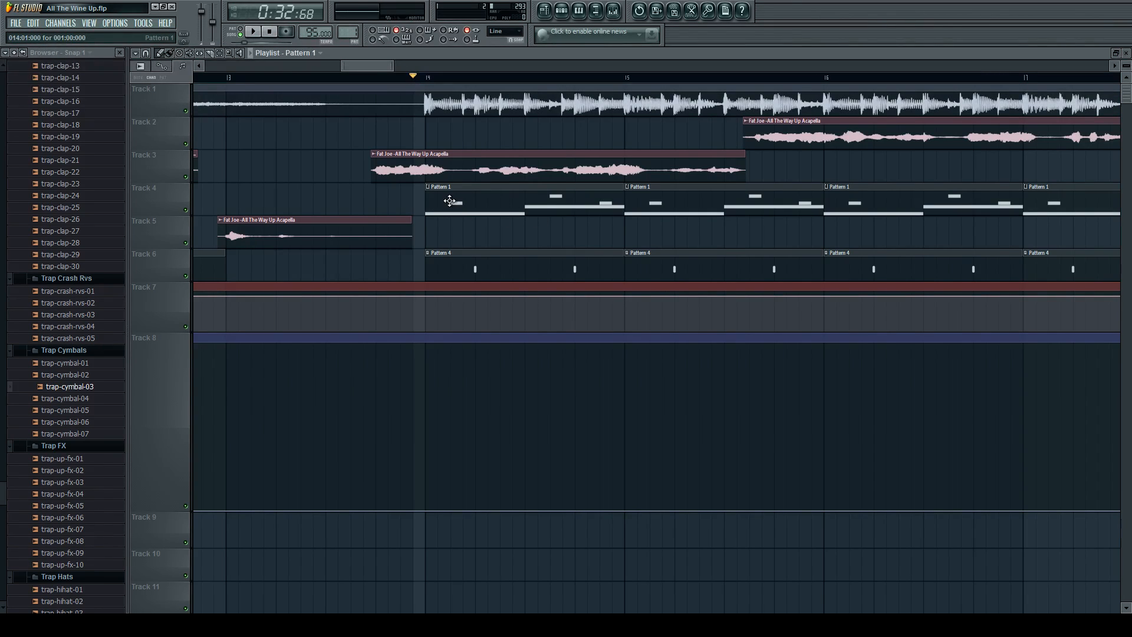
{"action": "scroll", "coordinate": [449, 201], "scroll_direction": "down", "scroll_amount": 2}
{"action": "left_click", "coordinate": [387, 78]}
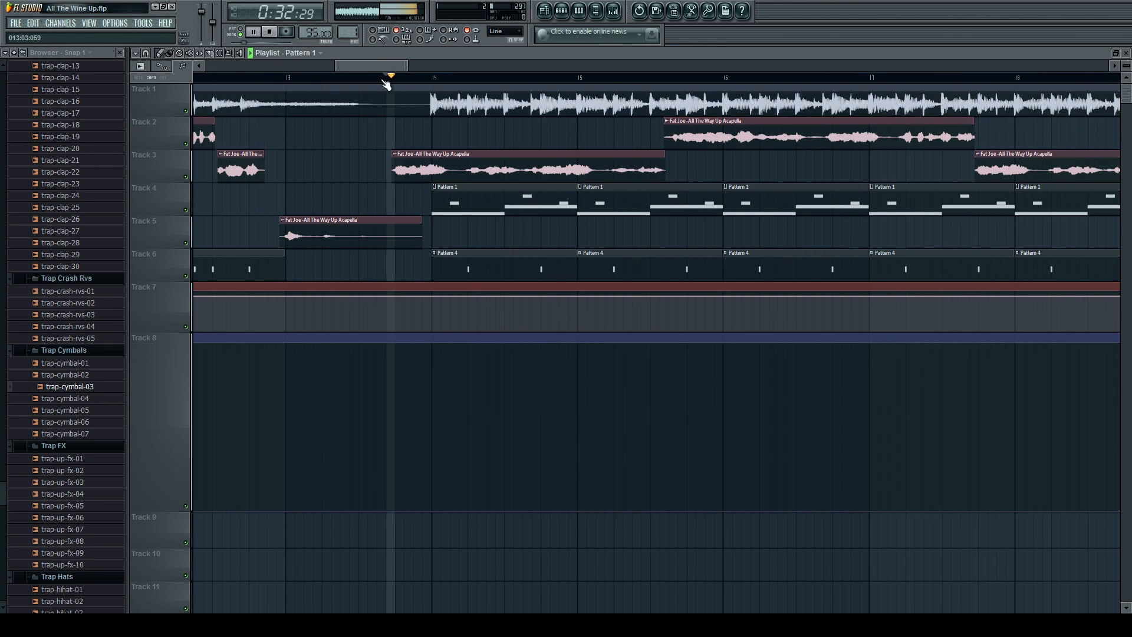
Mute Track 1 during playback to hear the drop without the instrumental, and unmute it again.
{"action": "scroll", "coordinate": [392, 159], "scroll_direction": "down", "scroll_amount": 2}
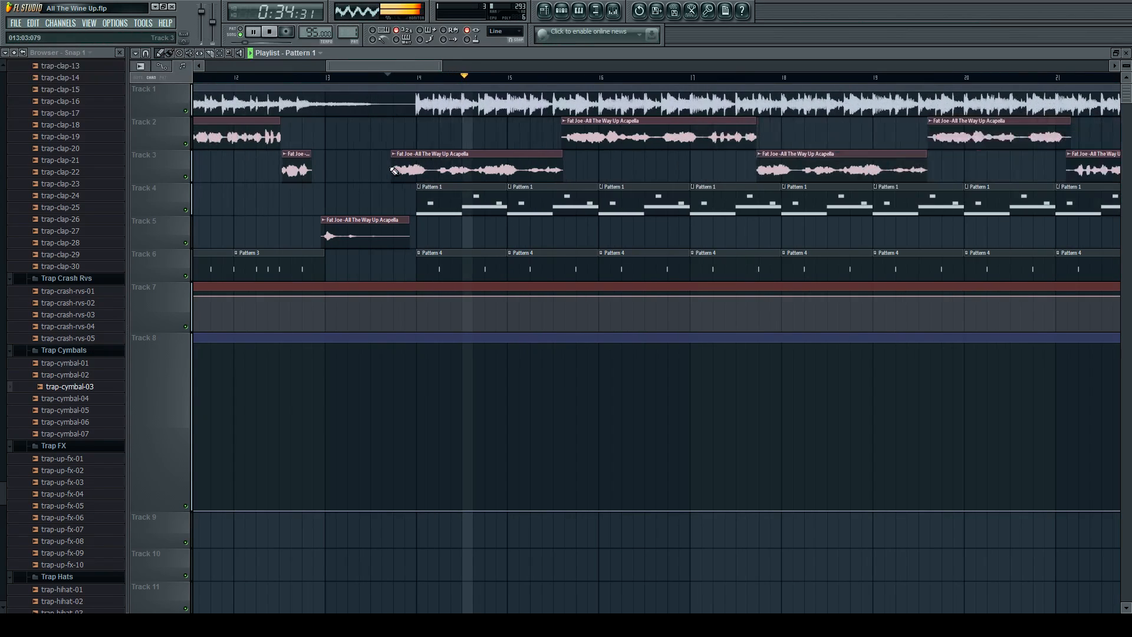
{"action": "left_click", "coordinate": [186, 112]}
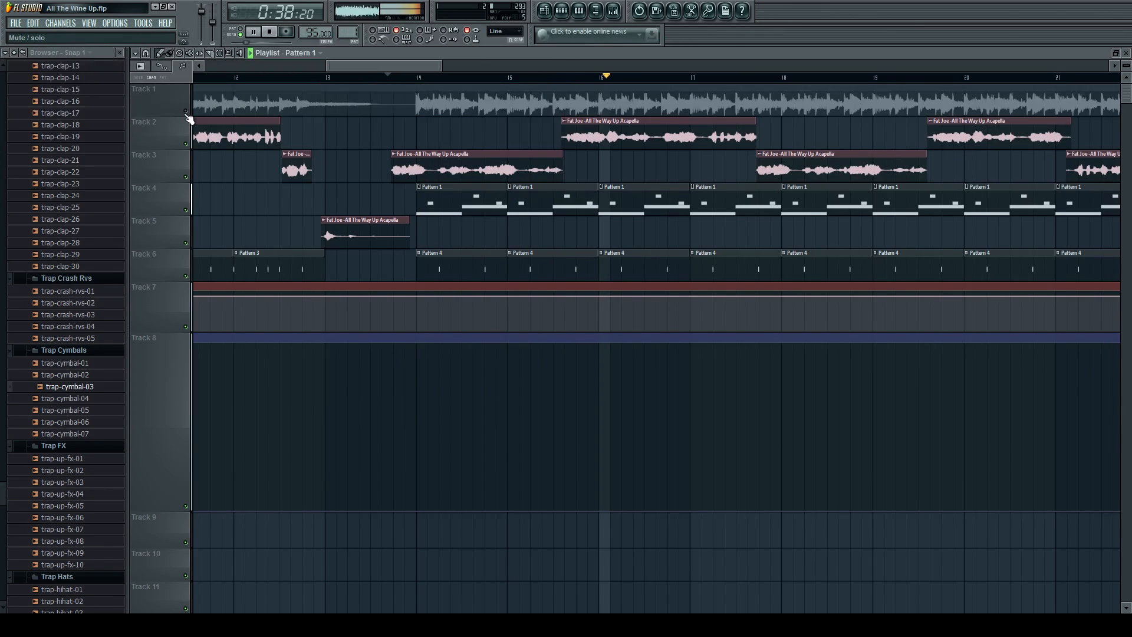
{"action": "left_click", "coordinate": [186, 113]}
Examine the rest of the arrangement's clips and envelopes while the drop plays, and stop playback.
{"action": "scroll", "coordinate": [467, 173], "scroll_direction": "down", "scroll_amount": 5}
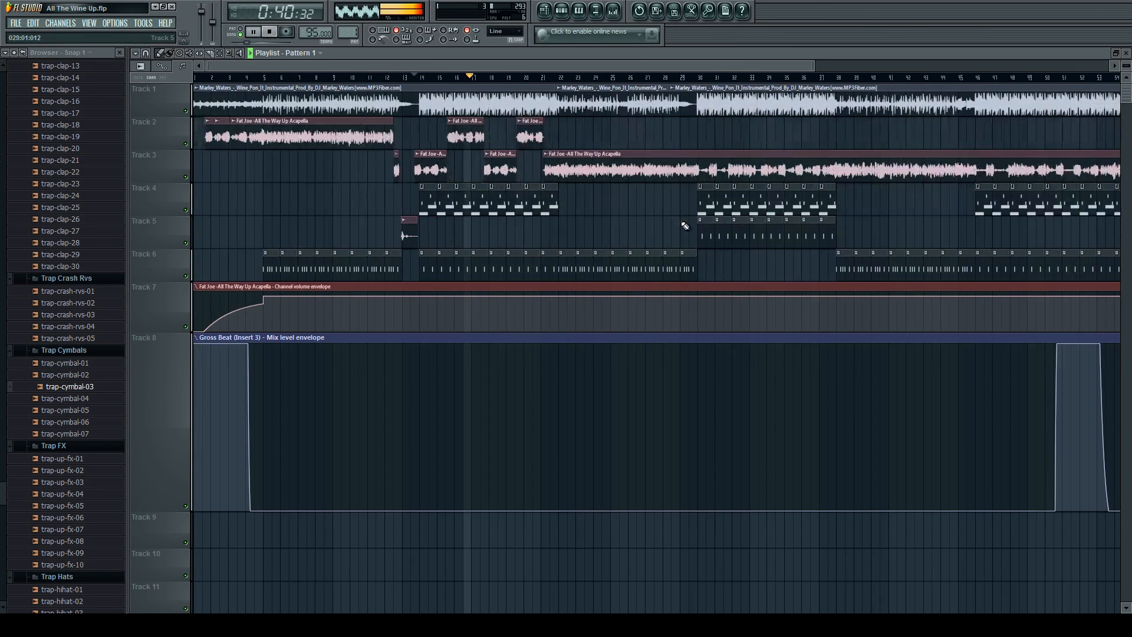
{"action": "scroll", "coordinate": [630, 227], "scroll_direction": "down", "scroll_amount": 2}
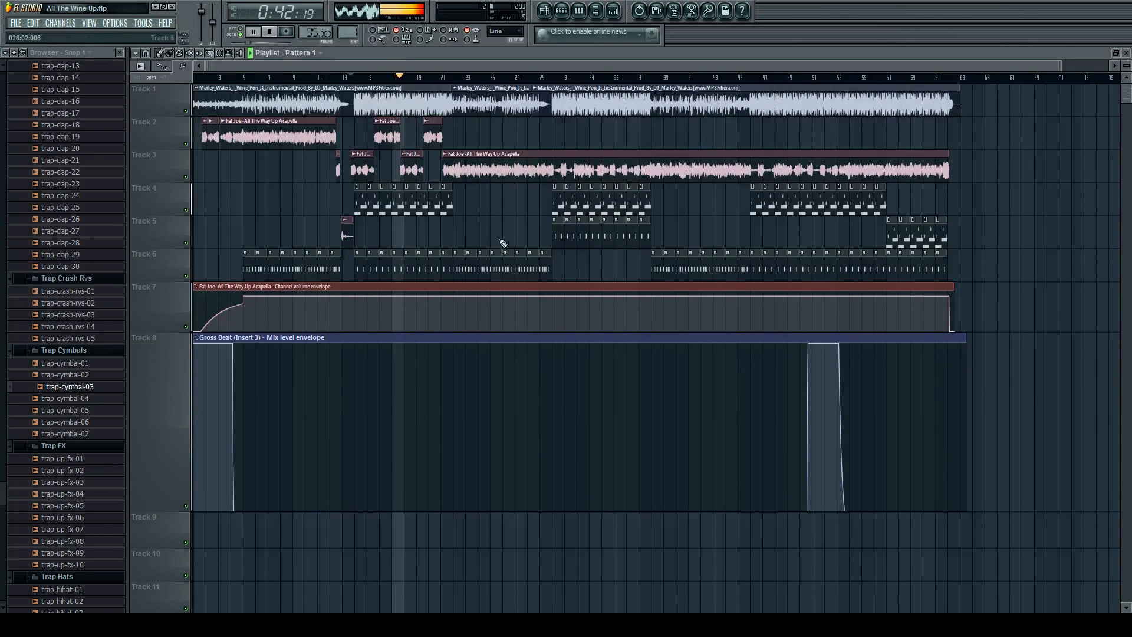
{"action": "scroll", "coordinate": [424, 234], "scroll_direction": "up", "scroll_amount": 3}
{"action": "scroll", "coordinate": [508, 123], "scroll_direction": "up", "scroll_amount": 6}
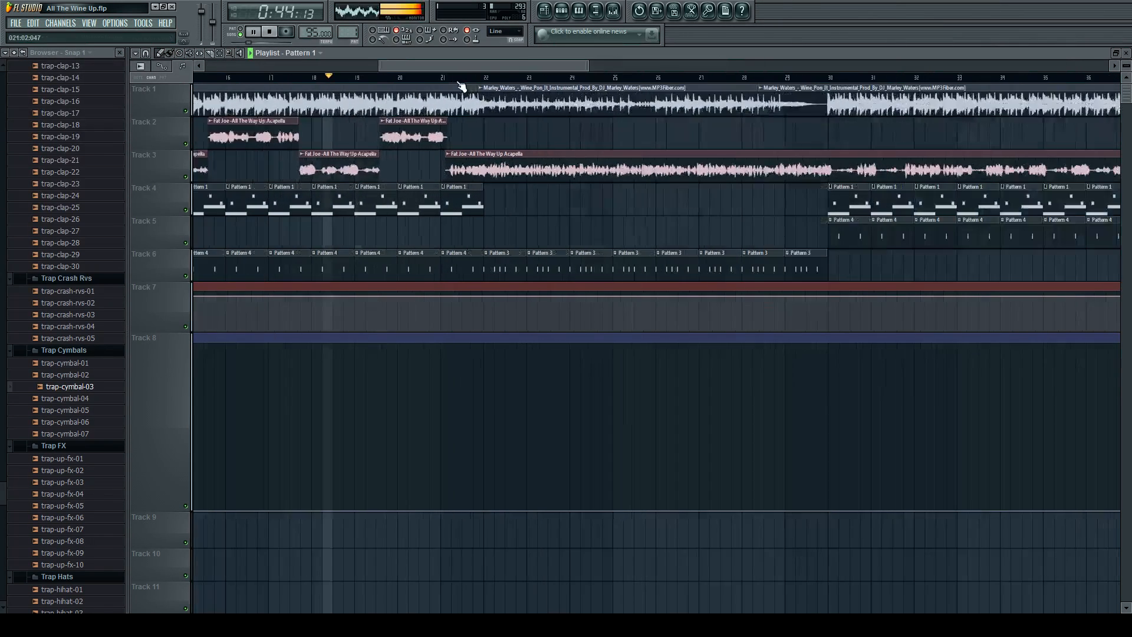
{"action": "scroll", "coordinate": [588, 207], "scroll_direction": "down", "scroll_amount": 2}
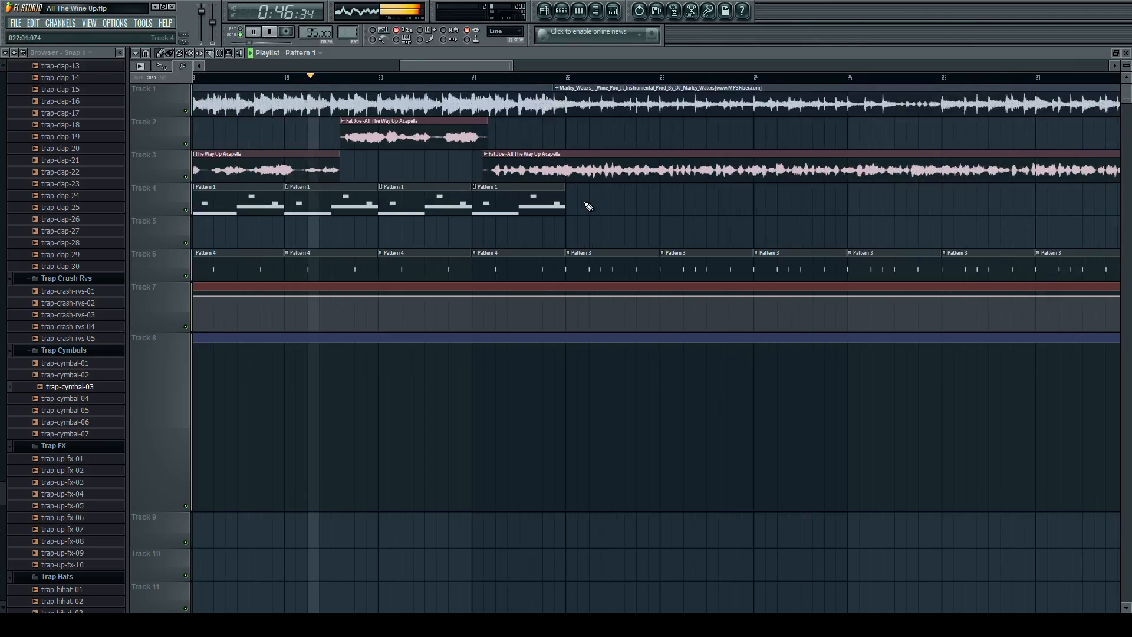
{"action": "scroll", "coordinate": [588, 206], "scroll_direction": "down", "scroll_amount": 5}
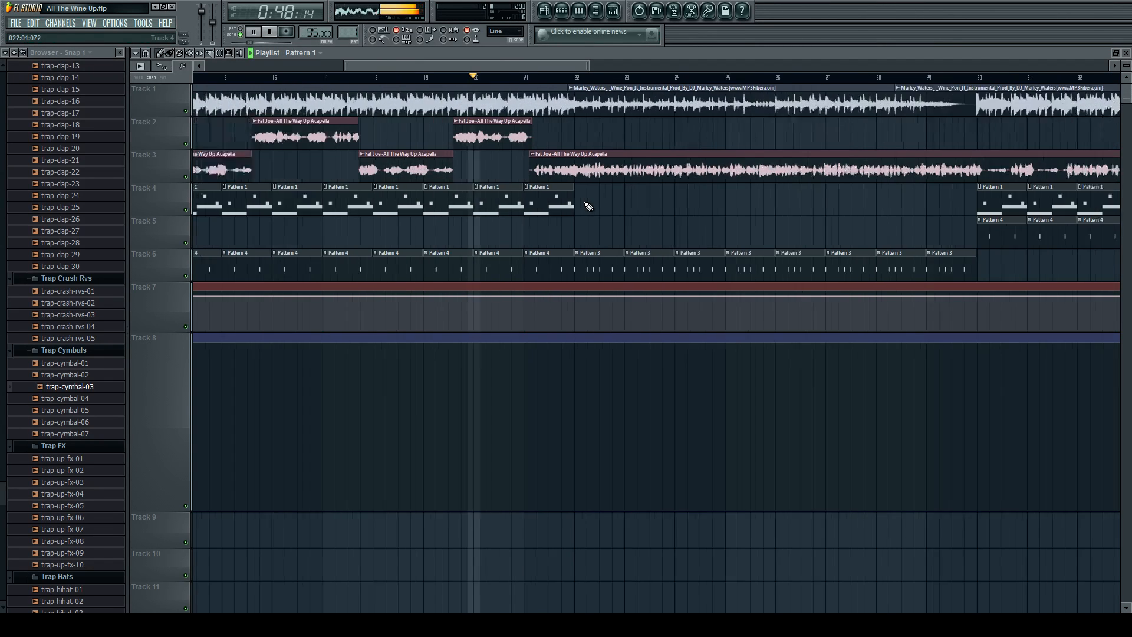
{"action": "scroll", "coordinate": [885, 224], "scroll_direction": "down", "scroll_amount": 1}
{"action": "scroll", "coordinate": [981, 222], "scroll_direction": "up", "scroll_amount": 5}
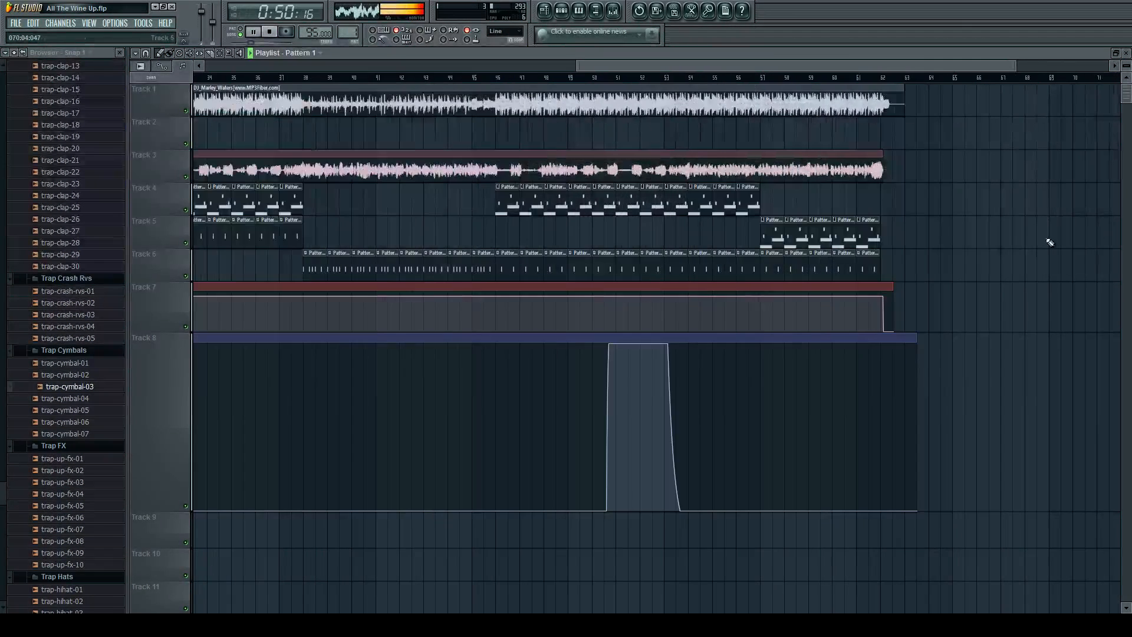
{"action": "scroll", "coordinate": [902, 262], "scroll_direction": "down", "scroll_amount": 4}
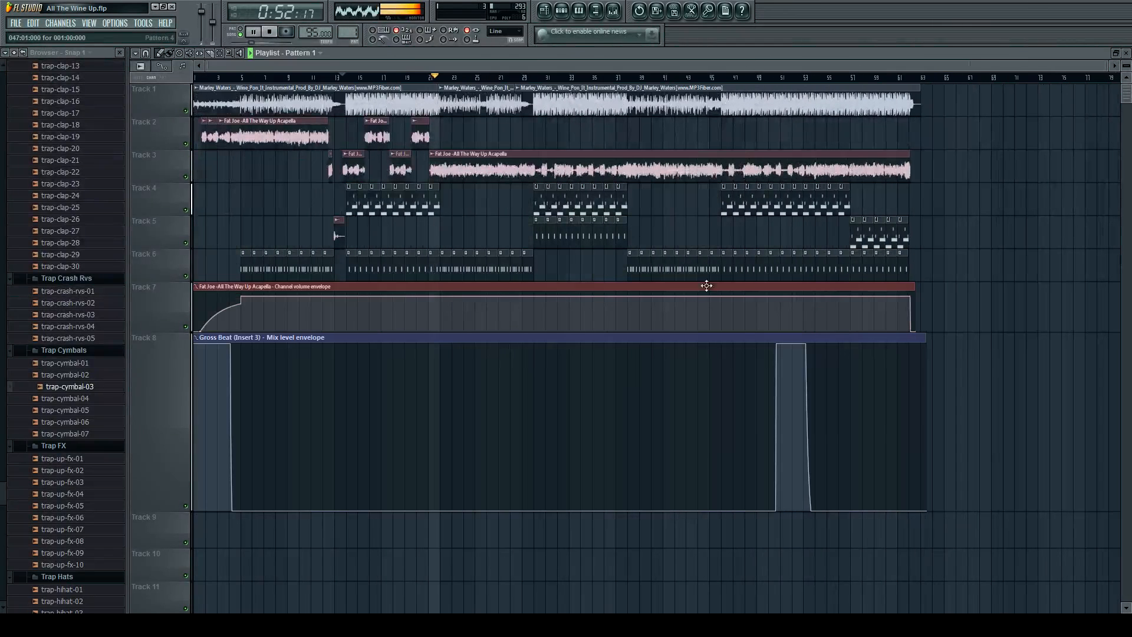
{"action": "key", "text": "space"}
Open the Pattern 1 sax notes, sketch a few trial notes above the melody and delete them.
{"action": "scroll", "coordinate": [440, 177], "scroll_direction": "up", "scroll_amount": 4}
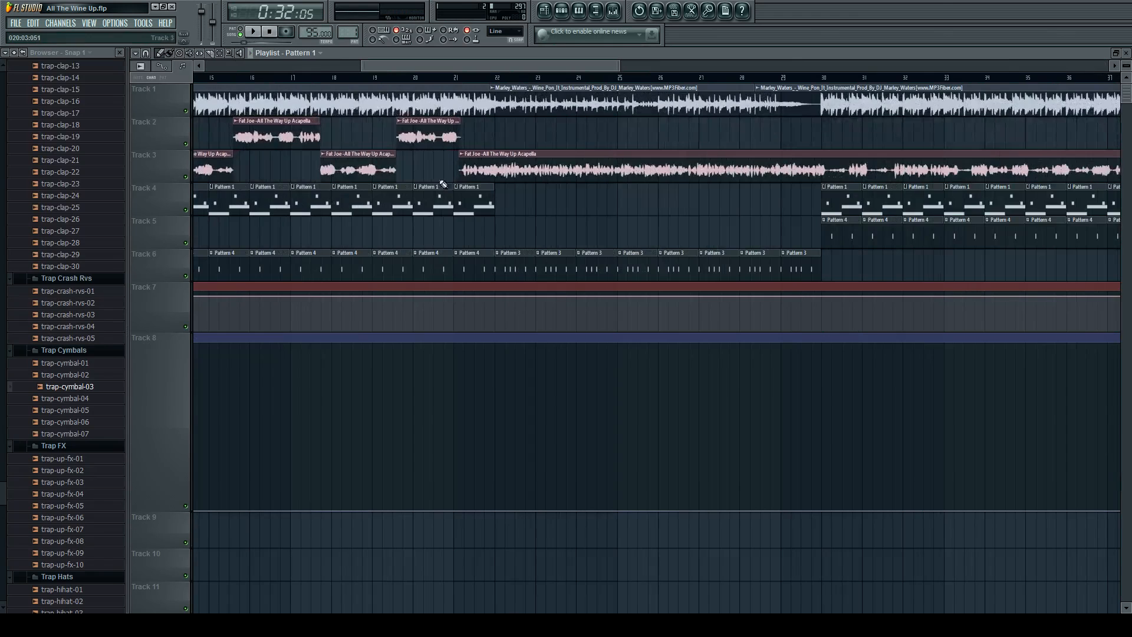
{"action": "scroll", "coordinate": [443, 184], "scroll_direction": "down", "scroll_amount": 3}
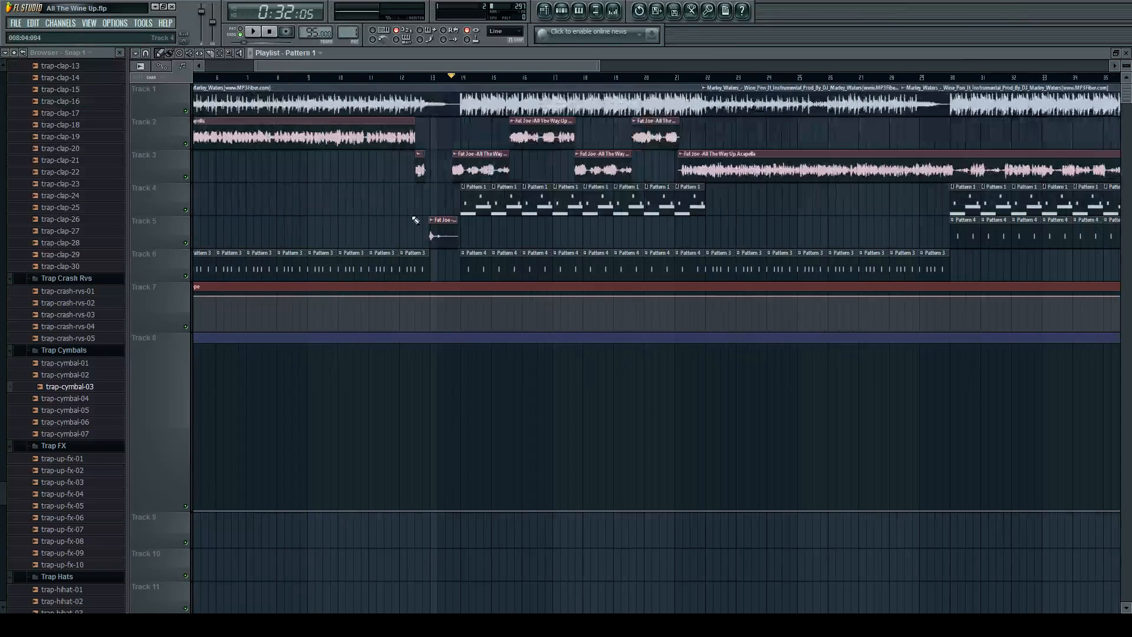
{"action": "double_click", "coordinate": [481, 202]}
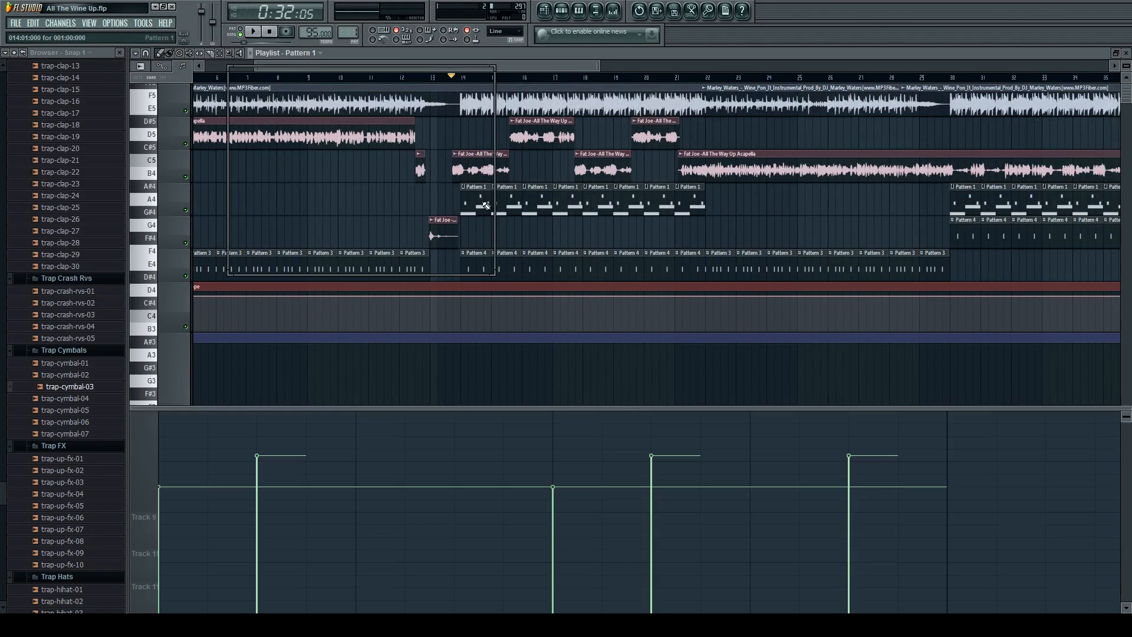
{"action": "left_click", "coordinate": [230, 172]}
{"action": "left_click", "coordinate": [184, 212]}
{"action": "left_click", "coordinate": [264, 160]}
{"action": "left_click", "coordinate": [209, 199]}
{"action": "right_click", "coordinate": [266, 159]}
{"action": "right_click", "coordinate": [185, 213]}
{"action": "right_click", "coordinate": [211, 199]}
{"action": "right_click", "coordinate": [210, 174]}
Sketch another trial melody starting with notes at B4 and A5, and delete the added notes.
{"action": "scroll", "coordinate": [170, 282], "scroll_direction": "up", "scroll_amount": 3}
{"action": "left_click", "coordinate": [169, 291]}
{"action": "left_click", "coordinate": [263, 160]}
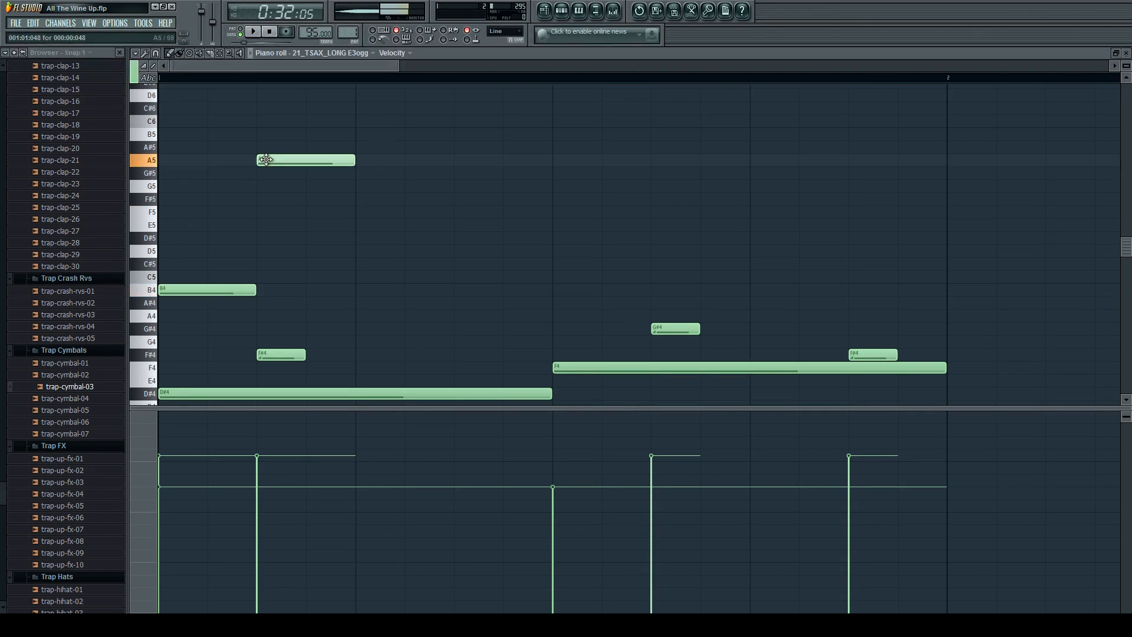
{"action": "left_click", "coordinate": [371, 184]}
{"action": "left_click_drag", "start_coordinate": [456, 301], "coordinate": [457, 285]}
{"action": "right_click", "coordinate": [484, 290]}
{"action": "right_click", "coordinate": [420, 186]}
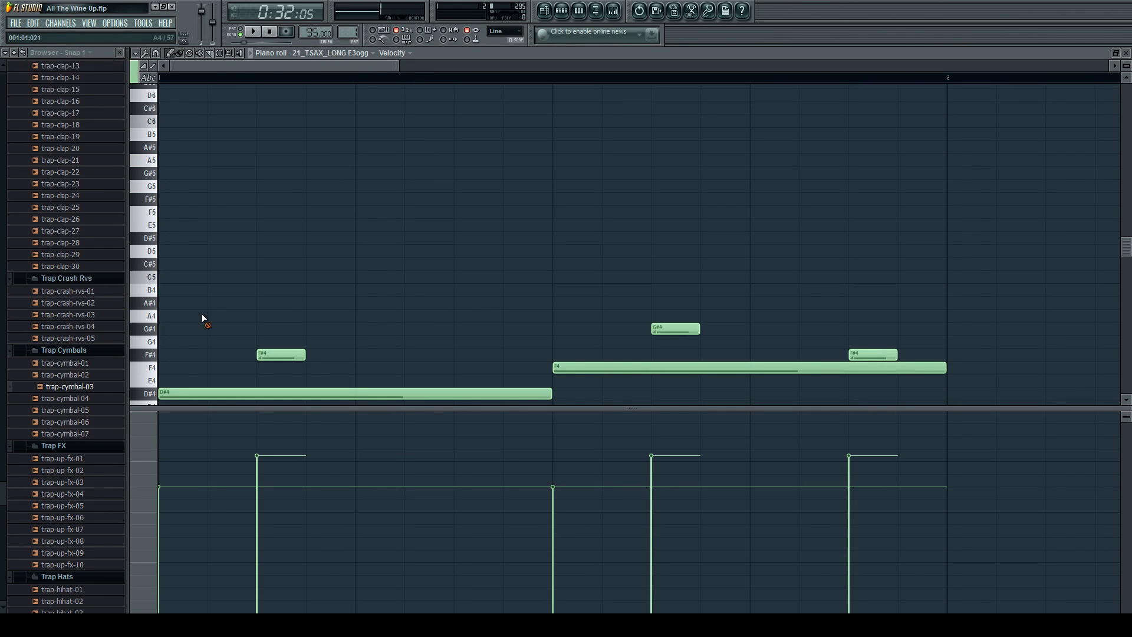
Return to the playlist and view the overall song arrangement.
{"action": "left_click", "coordinate": [561, 11]}
{"action": "left_click", "coordinate": [544, 11]}
{"action": "left_click", "coordinate": [562, 10]}
{"action": "left_click", "coordinate": [562, 10]}
{"action": "scroll", "coordinate": [535, 277], "scroll_direction": "down", "scroll_amount": 3}
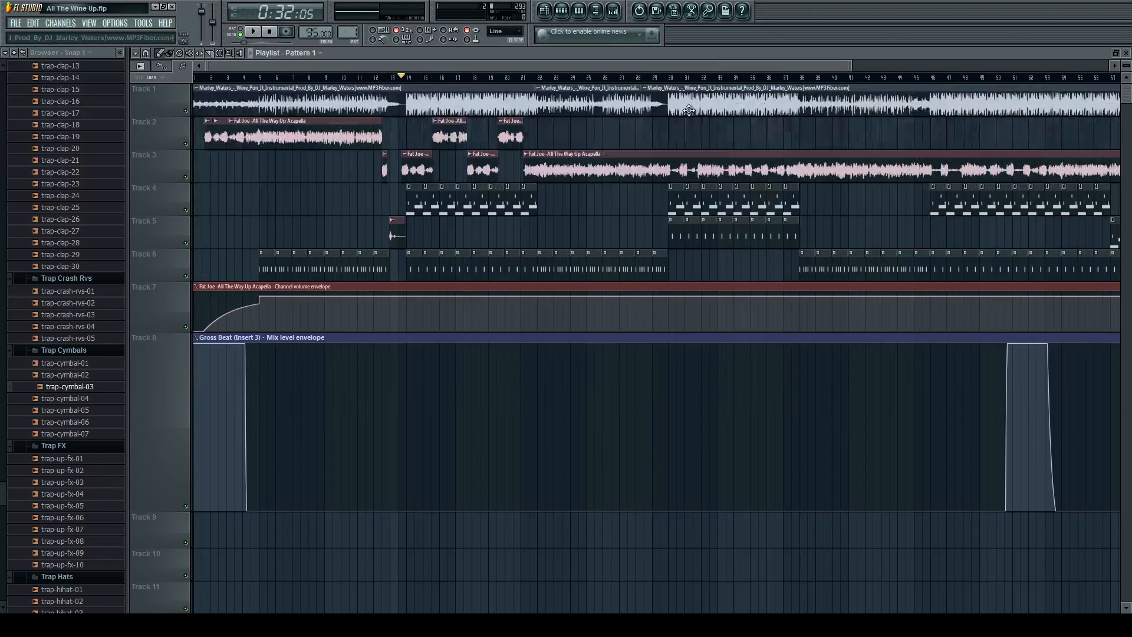
Look over the song arrangement and play the section from bar 13 through the drop.
{"action": "scroll", "coordinate": [628, 340], "scroll_direction": "down", "scroll_amount": 2}
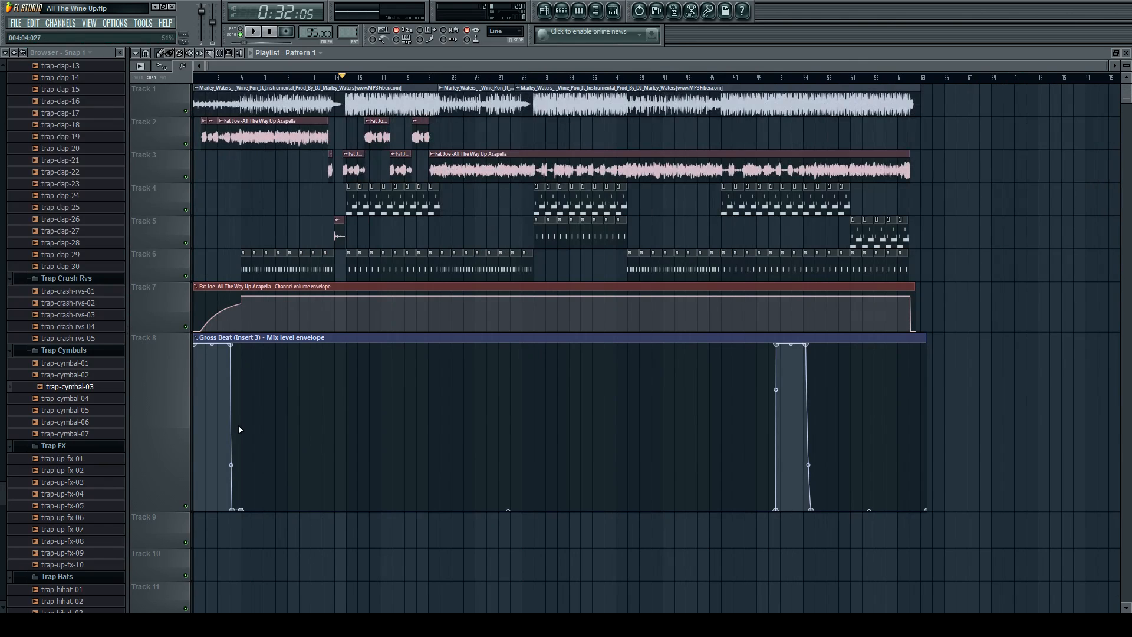
{"action": "scroll", "coordinate": [248, 230], "scroll_direction": "up", "scroll_amount": 5}
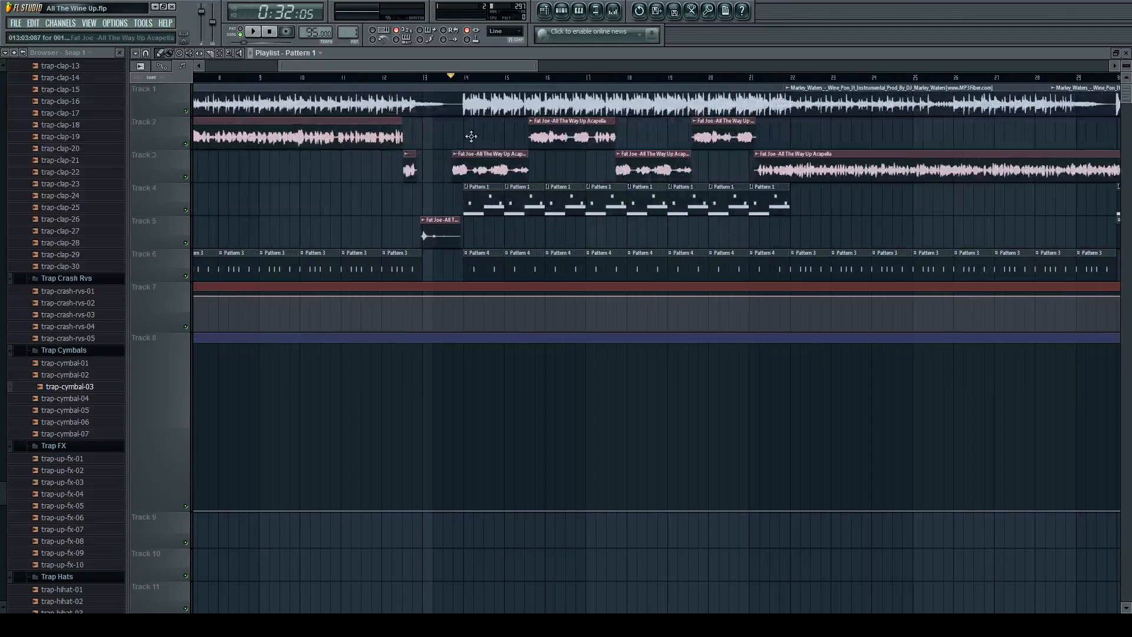
{"action": "scroll", "coordinate": [493, 205], "scroll_direction": "down", "scroll_amount": 4}
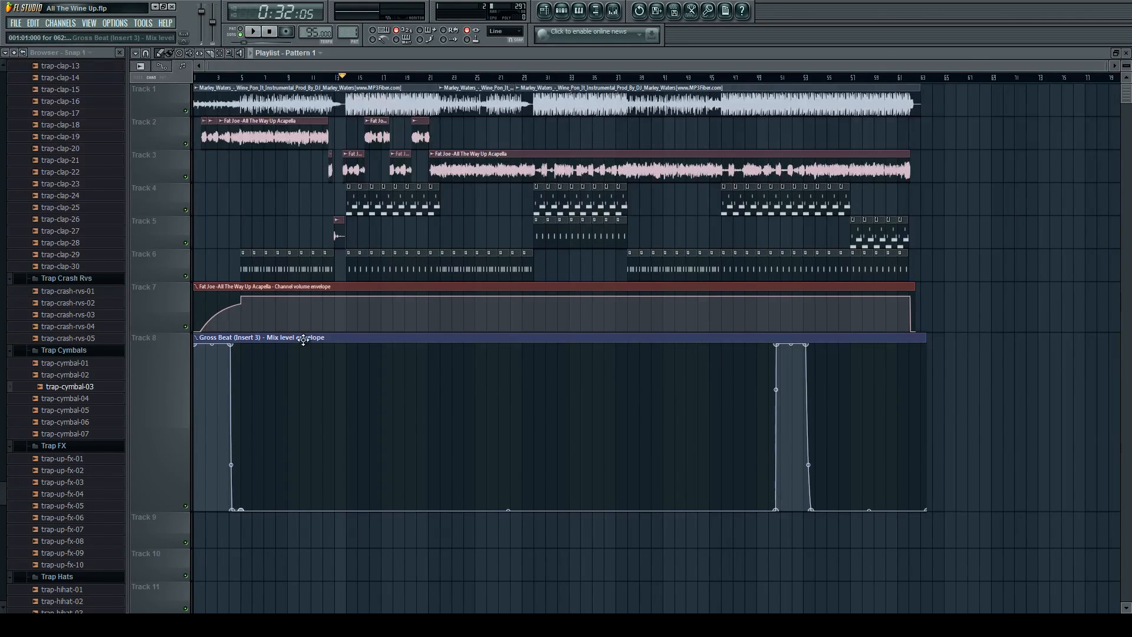
{"action": "scroll", "coordinate": [303, 340], "scroll_direction": "up", "scroll_amount": 4}
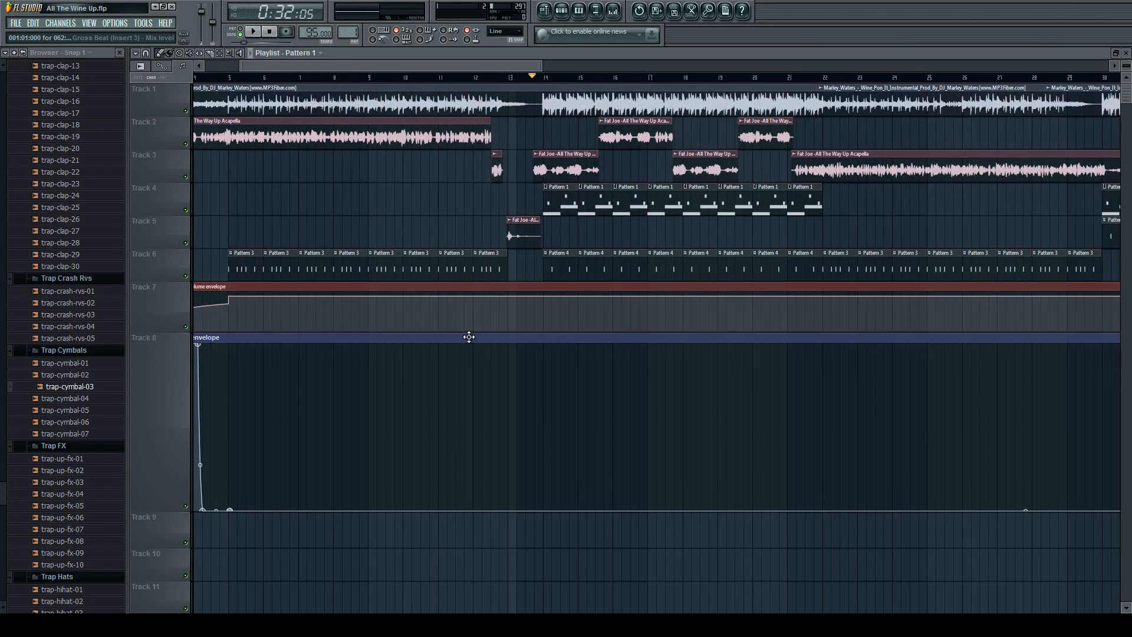
{"action": "scroll", "coordinate": [552, 169], "scroll_direction": "down", "scroll_amount": 2}
{"action": "key", "text": "space"}
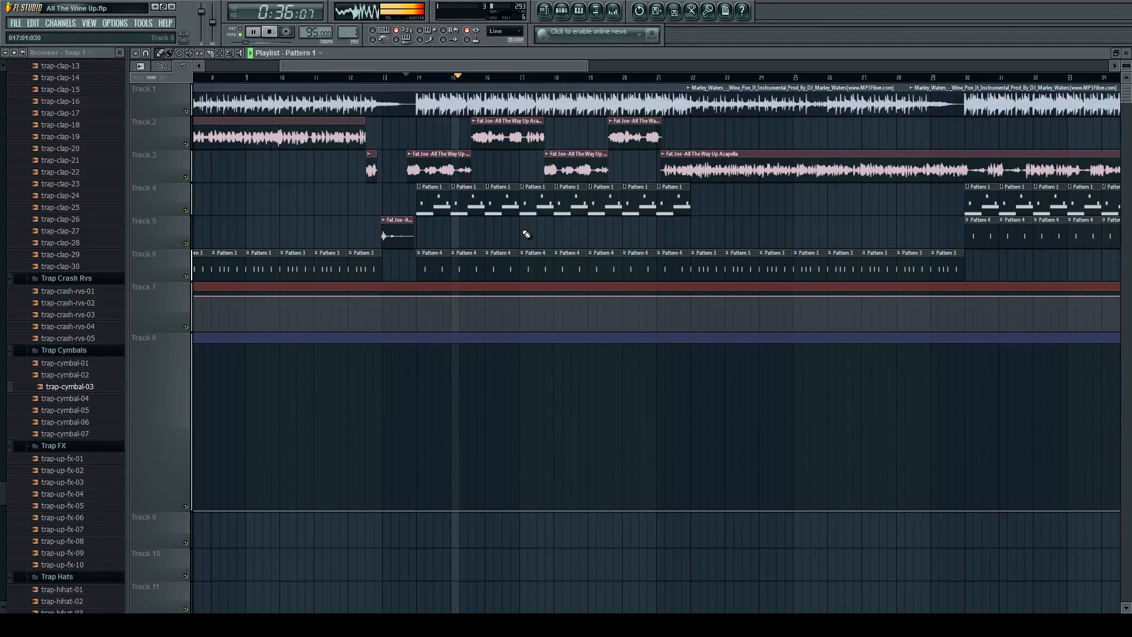
{"action": "key", "text": "space"}
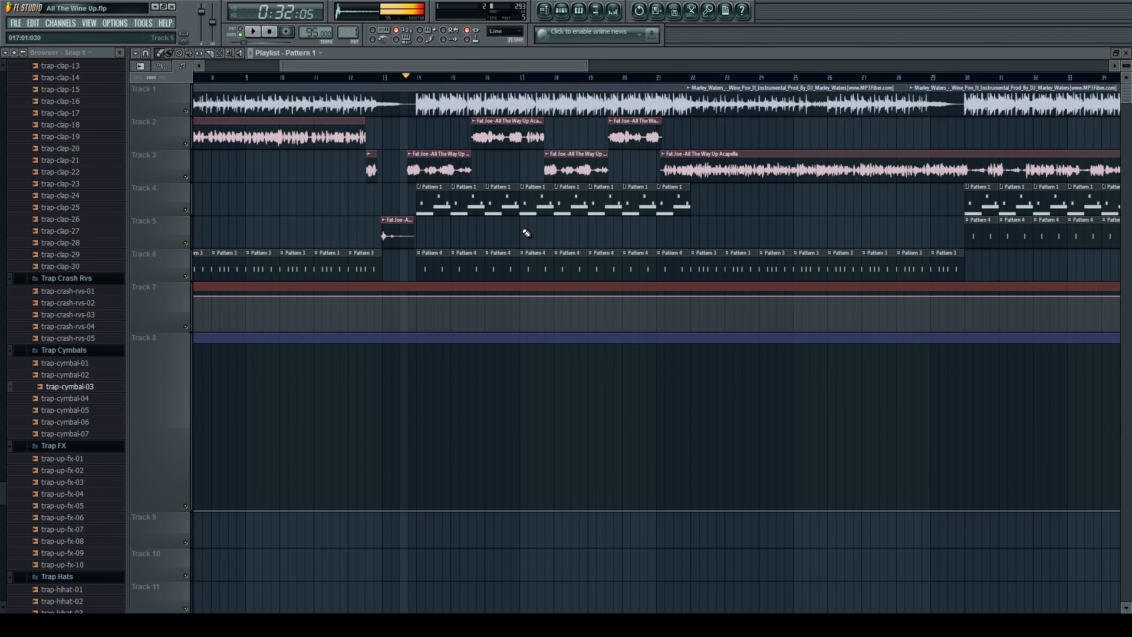
View the channels of Pattern 1 and return to the playlist around the bar 14 drop.
{"action": "key", "text": "F6"}
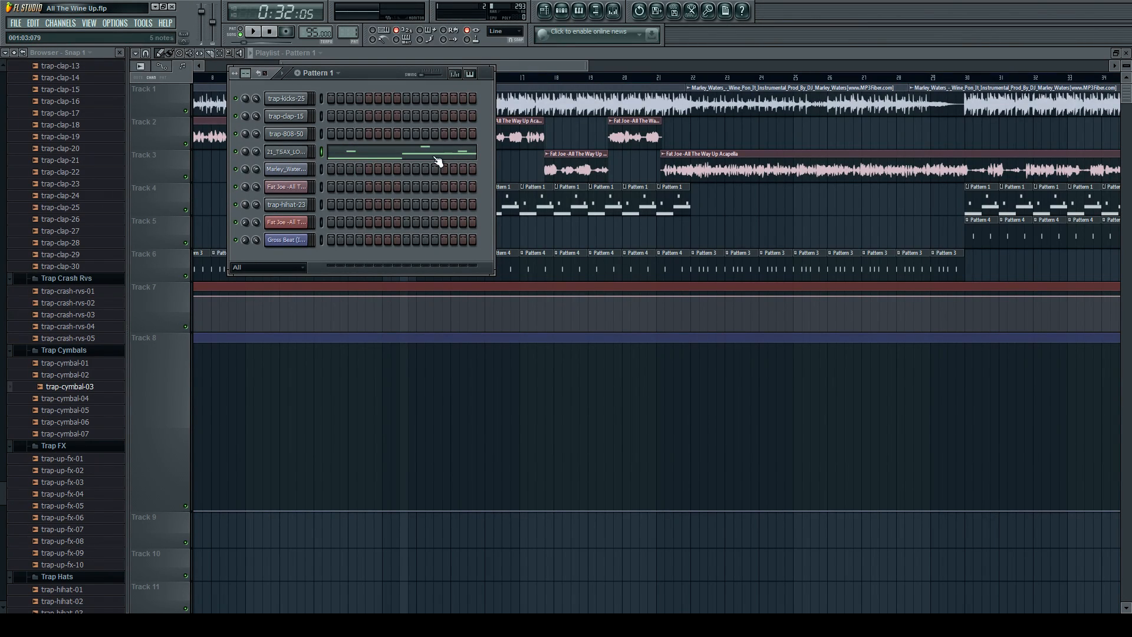
{"action": "left_click", "coordinate": [518, 67]}
{"action": "scroll", "coordinate": [519, 67], "scroll_direction": "down", "scroll_amount": 3}
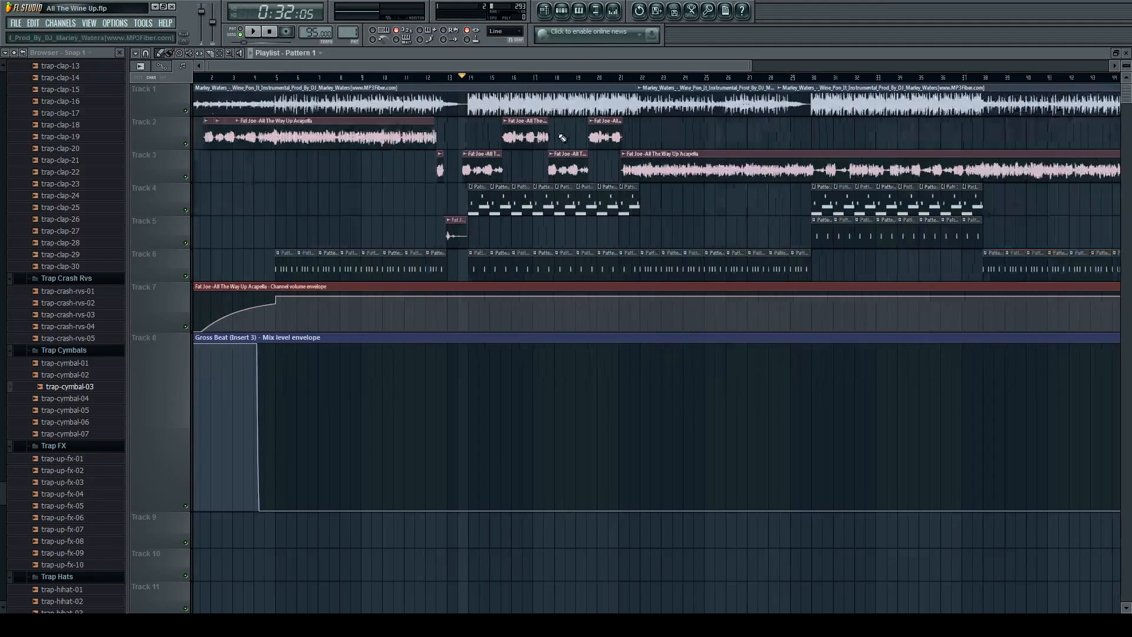
{"action": "scroll", "coordinate": [462, 105], "scroll_direction": "up", "scroll_amount": 5}
{"action": "scroll", "coordinate": [462, 105], "scroll_direction": "up", "scroll_amount": 7}
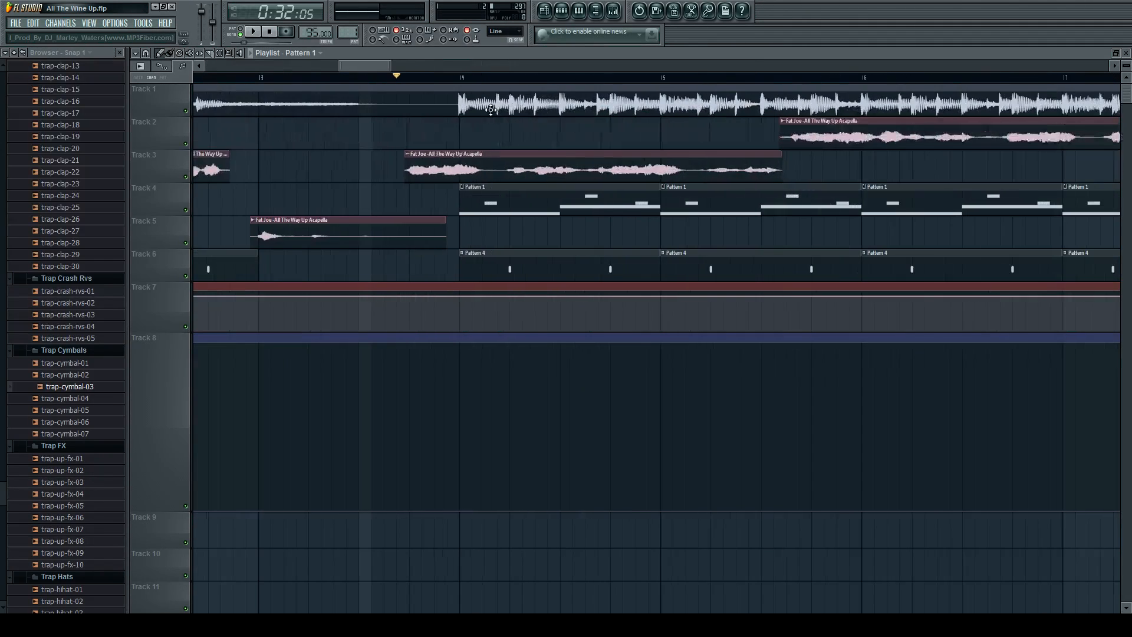
Try slicing the Track 1 instrumental at the bar 14 drop and undo the recent edits.
{"action": "left_click", "coordinate": [211, 54]}
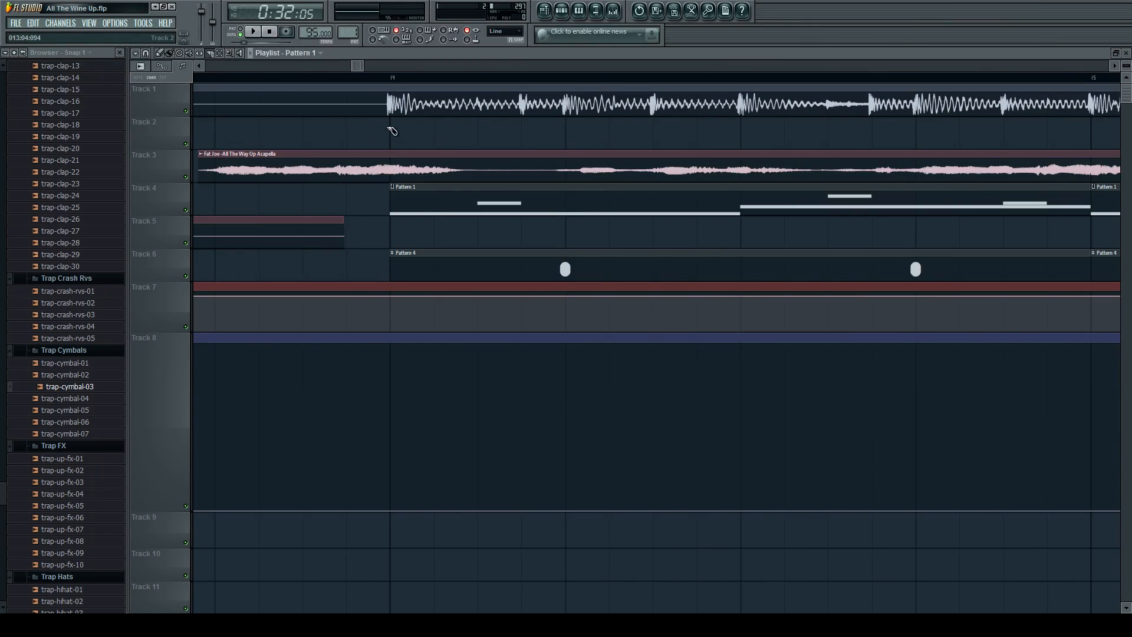
{"action": "scroll", "coordinate": [378, 109], "scroll_direction": "up", "scroll_amount": 3}
{"action": "key", "text": "ctrl+z"}
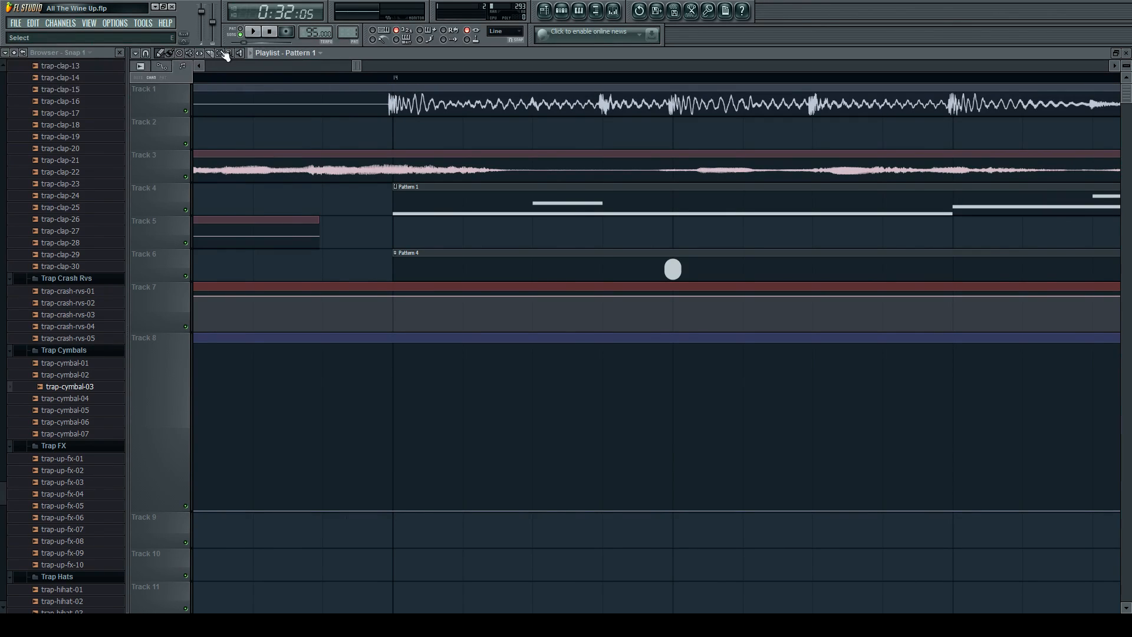
{"action": "left_click", "coordinate": [210, 53]}
{"action": "left_click", "coordinate": [395, 98]}
{"action": "left_click", "coordinate": [161, 54]}
{"action": "scroll", "coordinate": [360, 140], "scroll_direction": "down", "scroll_amount": 3}
{"action": "scroll", "coordinate": [362, 141], "scroll_direction": "down", "scroll_amount": 6}
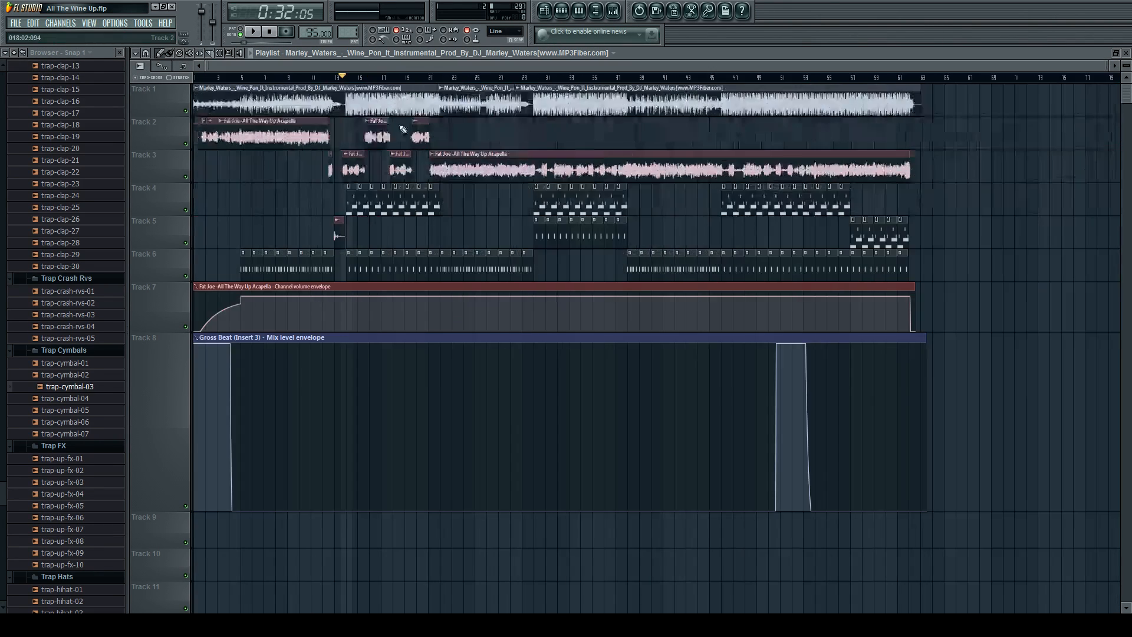
{"action": "key", "text": "ctrl+alt+z"}
{"action": "key", "text": "ctrl+alt+z"}
{"action": "key", "text": "ctrl+alt+z"}
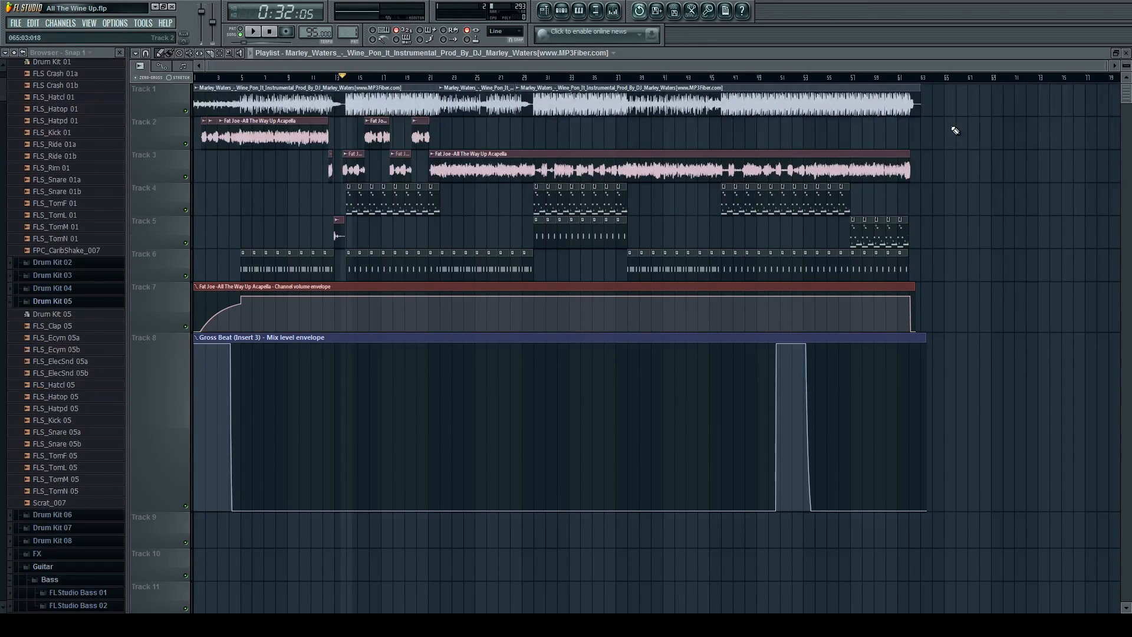
Place a copy of the instrumental on Track 2 beyond the end of the song and align its drop with bar 73.
{"action": "left_click", "coordinate": [78, 146]}
{"action": "left_click", "coordinate": [669, 91]}
{"action": "left_click", "coordinate": [1019, 131]}
{"action": "scroll", "coordinate": [733, 128], "scroll_direction": "down", "scroll_amount": 2}
{"action": "scroll", "coordinate": [973, 126], "scroll_direction": "up", "scroll_amount": 3}
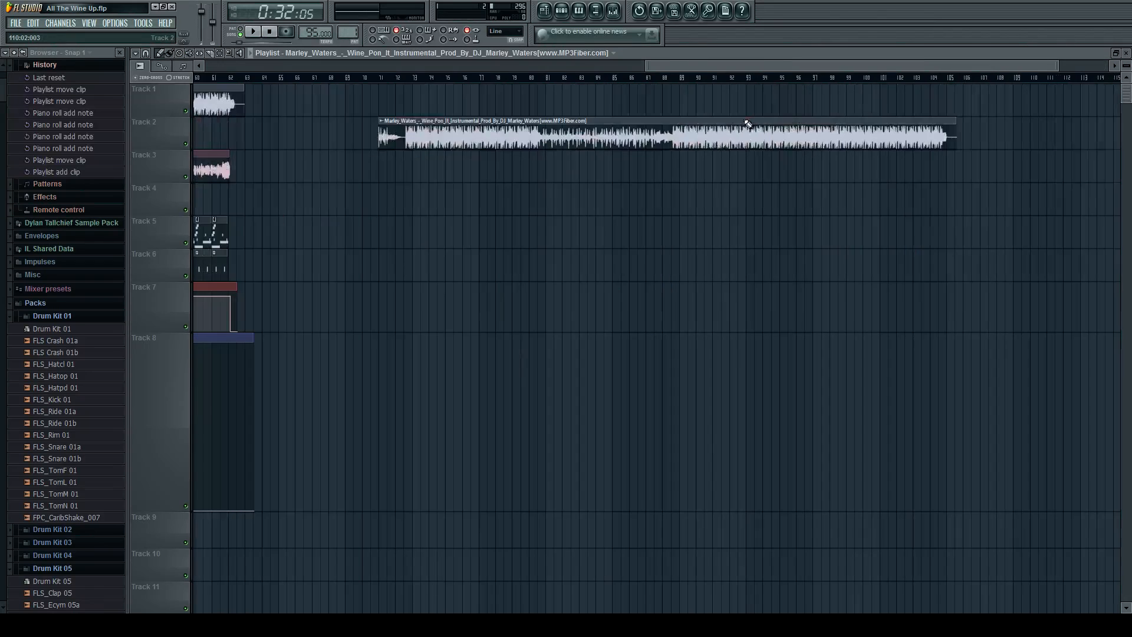
{"action": "scroll", "coordinate": [347, 98], "scroll_direction": "up", "scroll_amount": 2}
{"action": "left_click", "coordinate": [414, 79]}
{"action": "scroll", "coordinate": [417, 144], "scroll_direction": "up", "scroll_amount": 5}
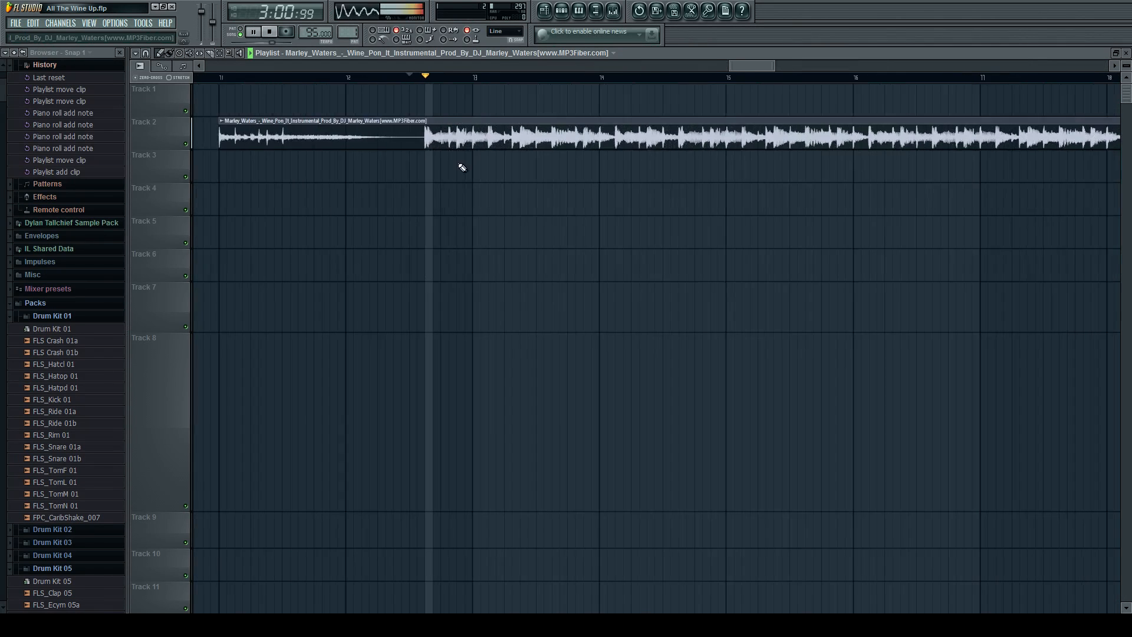
{"action": "left_click_drag", "start_coordinate": [425, 137], "coordinate": [527, 136]}
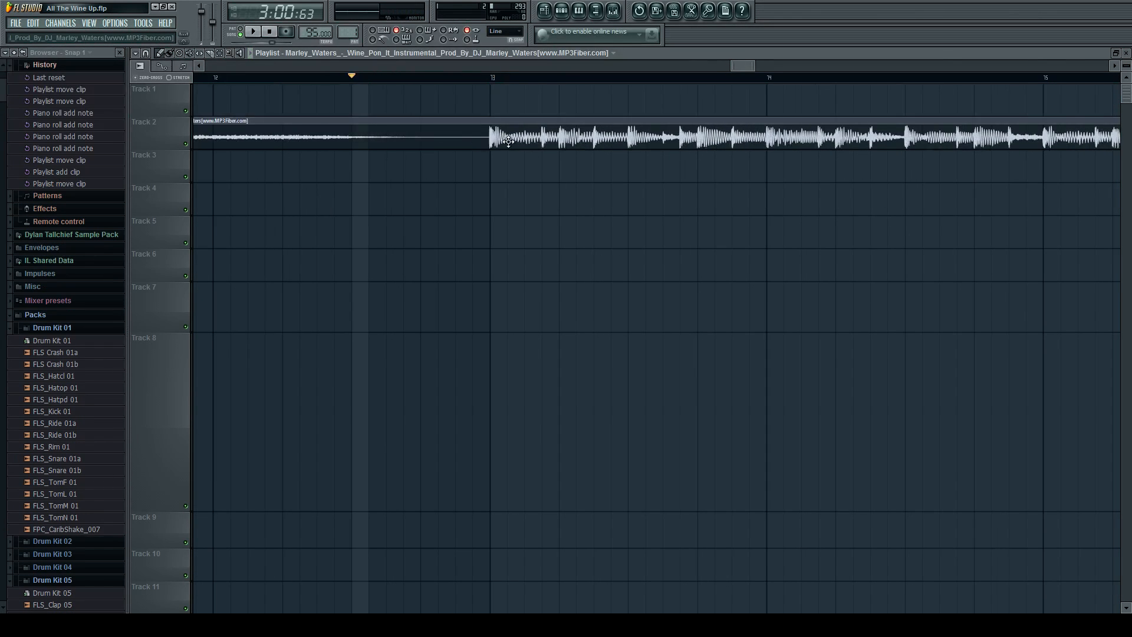
Slice the instrumental copy at bar 73 and at each of the four following half-beats.
{"action": "scroll", "coordinate": [491, 137], "scroll_direction": "up", "scroll_amount": 4}
{"action": "left_click", "coordinate": [210, 53]}
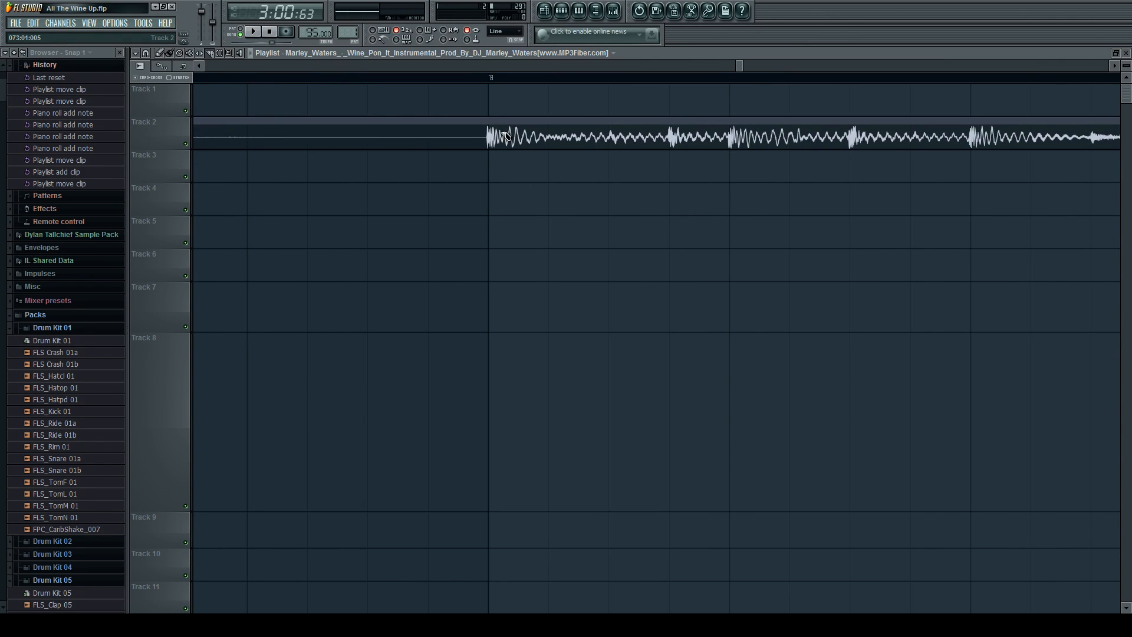
{"action": "left_click_drag", "start_coordinate": [493, 116], "coordinate": [495, 130]}
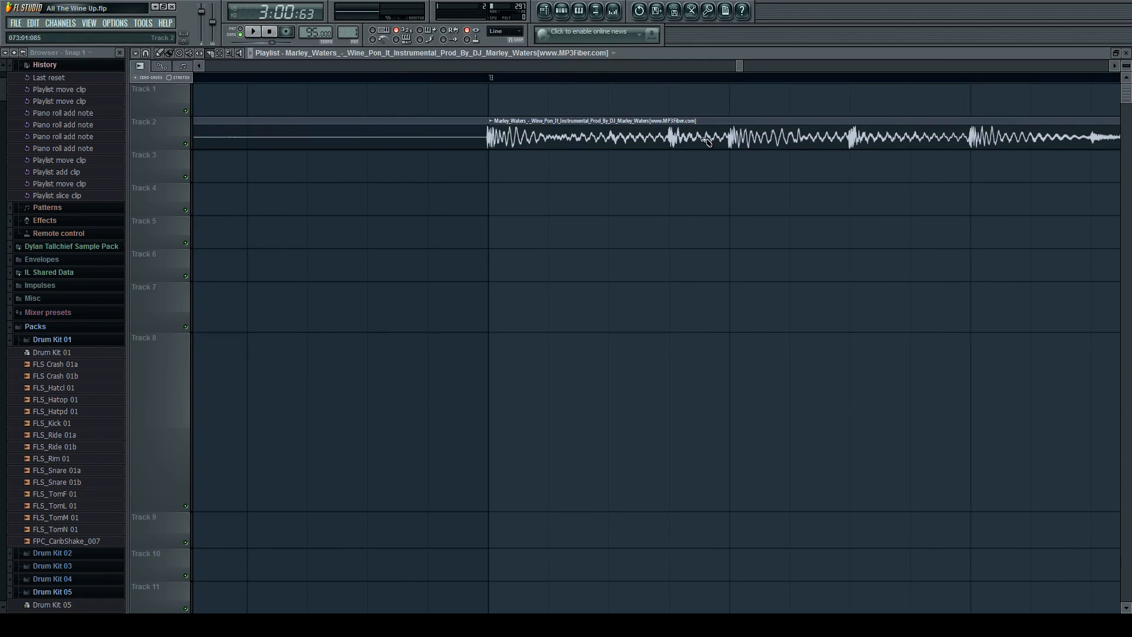
{"action": "left_click", "coordinate": [614, 142]}
{"action": "left_click", "coordinate": [738, 140]}
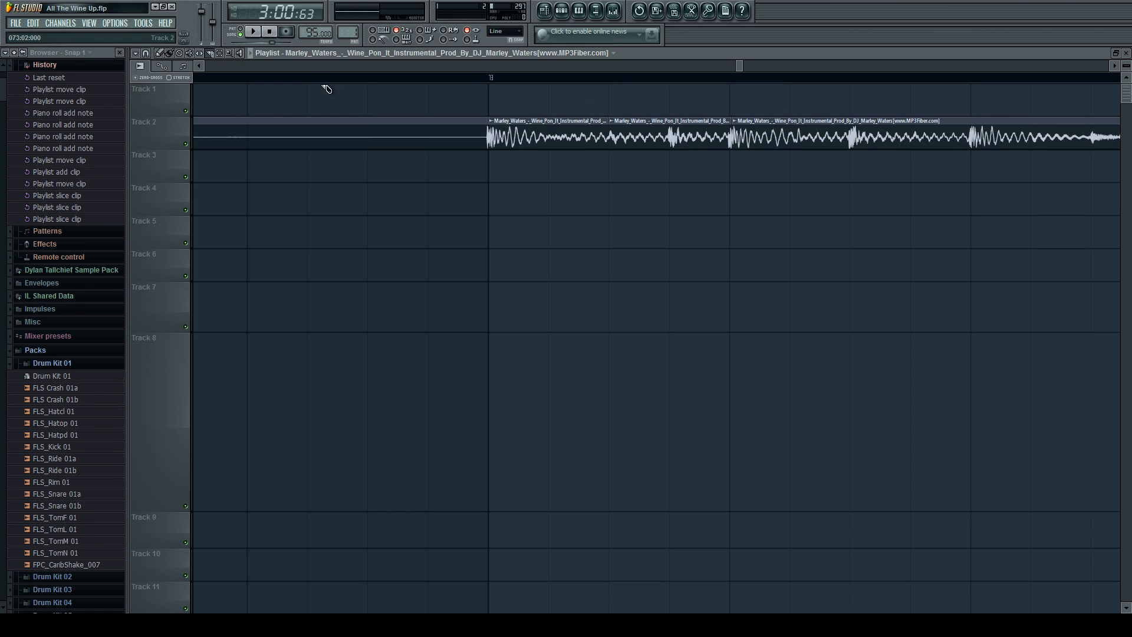
{"action": "left_click", "coordinate": [852, 143]}
{"action": "left_click", "coordinate": [974, 143]}
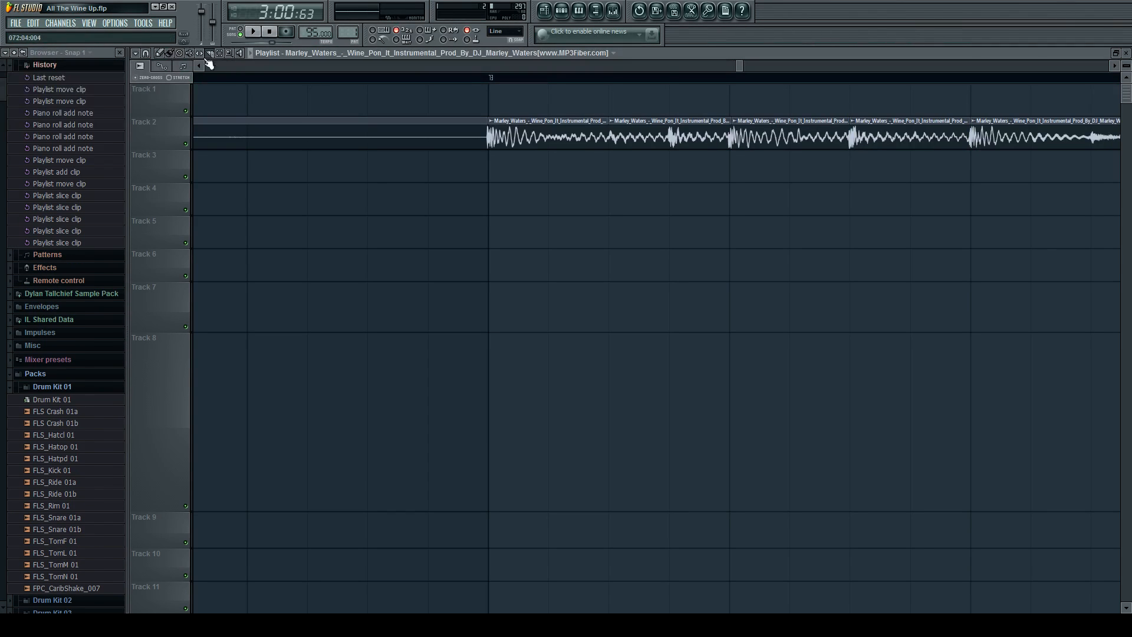
Swap the second and third slices after bar 73 on Track 2 and play back the rearranged beat.
{"action": "left_click", "coordinate": [160, 54]}
{"action": "scroll", "coordinate": [843, 134], "scroll_direction": "up", "scroll_amount": 2}
{"action": "left_click_drag", "start_coordinate": [548, 136], "coordinate": [681, 98]}
{"action": "left_click_drag", "start_coordinate": [711, 136], "coordinate": [525, 134]}
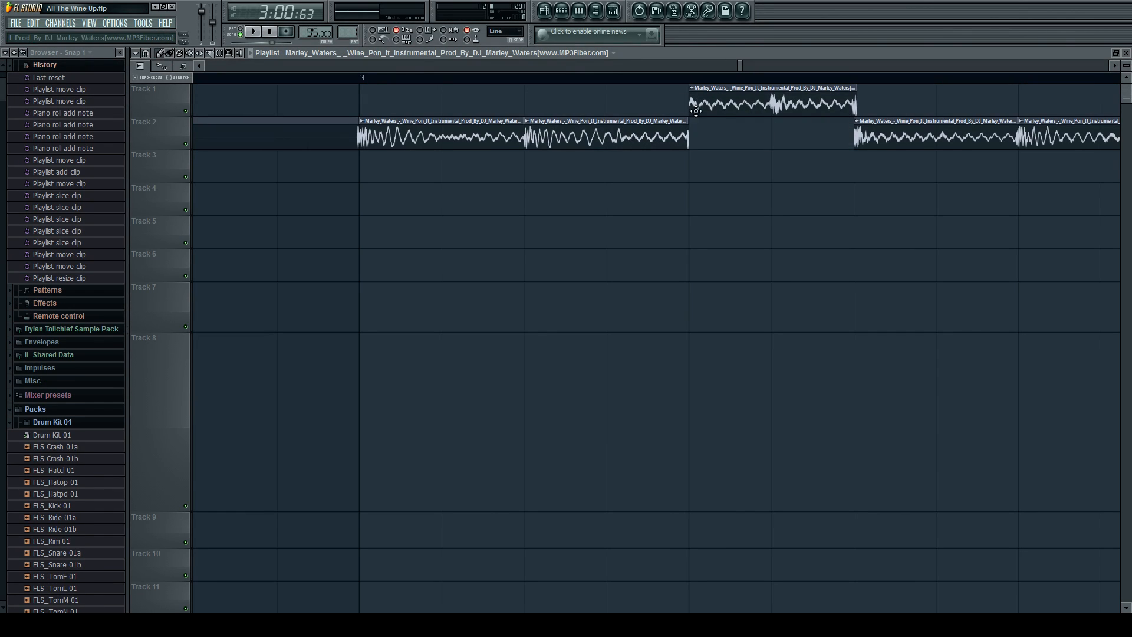
{"action": "left_click_drag", "start_coordinate": [726, 104], "coordinate": [725, 126]}
{"action": "key", "text": "space"}
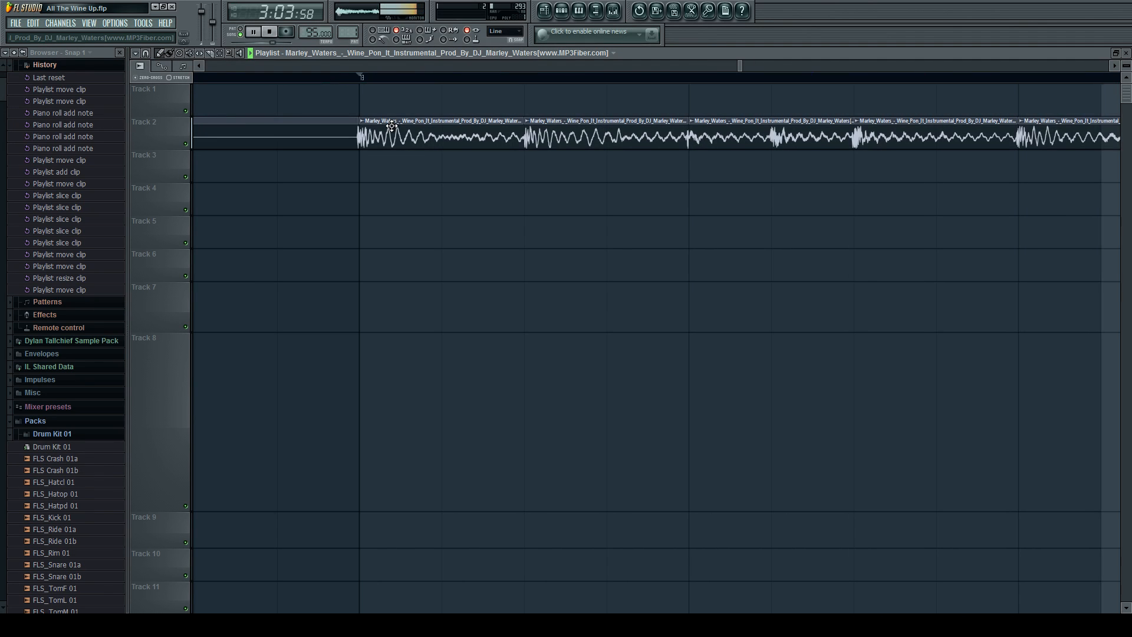
{"action": "key", "text": "space"}
Replace the second and third slices on Track 2 with copies of the first slice and play the result.
{"action": "scroll", "coordinate": [538, 137], "scroll_direction": "down", "scroll_amount": 2}
{"action": "right_click", "coordinate": [540, 137]}
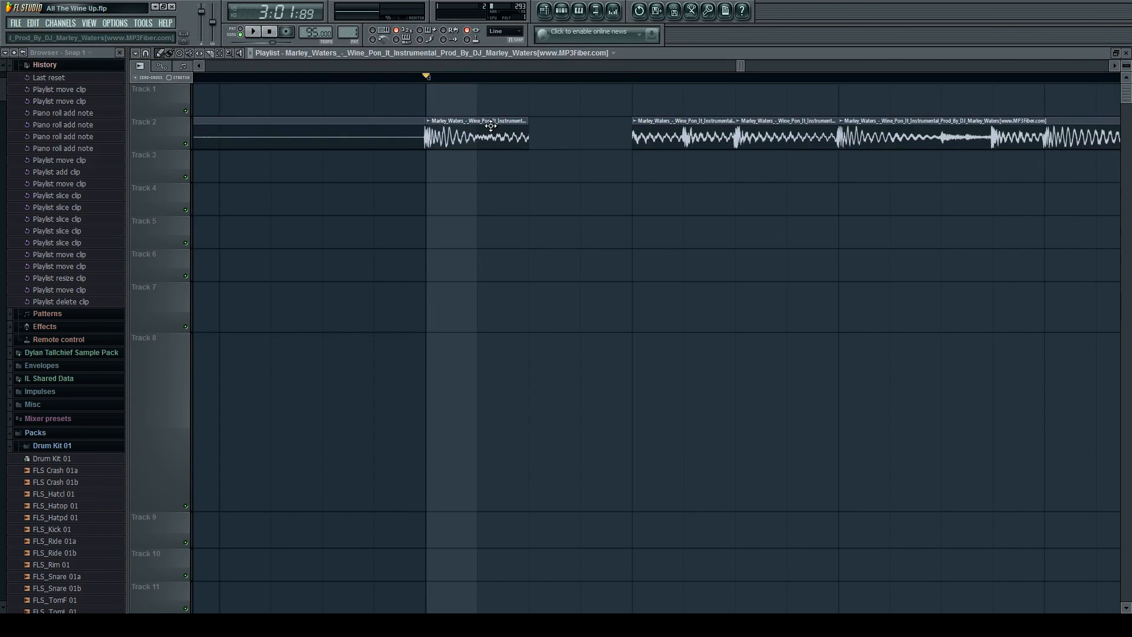
{"action": "scroll", "coordinate": [491, 126], "scroll_direction": "up", "scroll_amount": 4}
{"action": "left_click", "coordinate": [461, 126]}
{"action": "scroll", "coordinate": [392, 140], "scroll_direction": "up", "scroll_amount": 1}
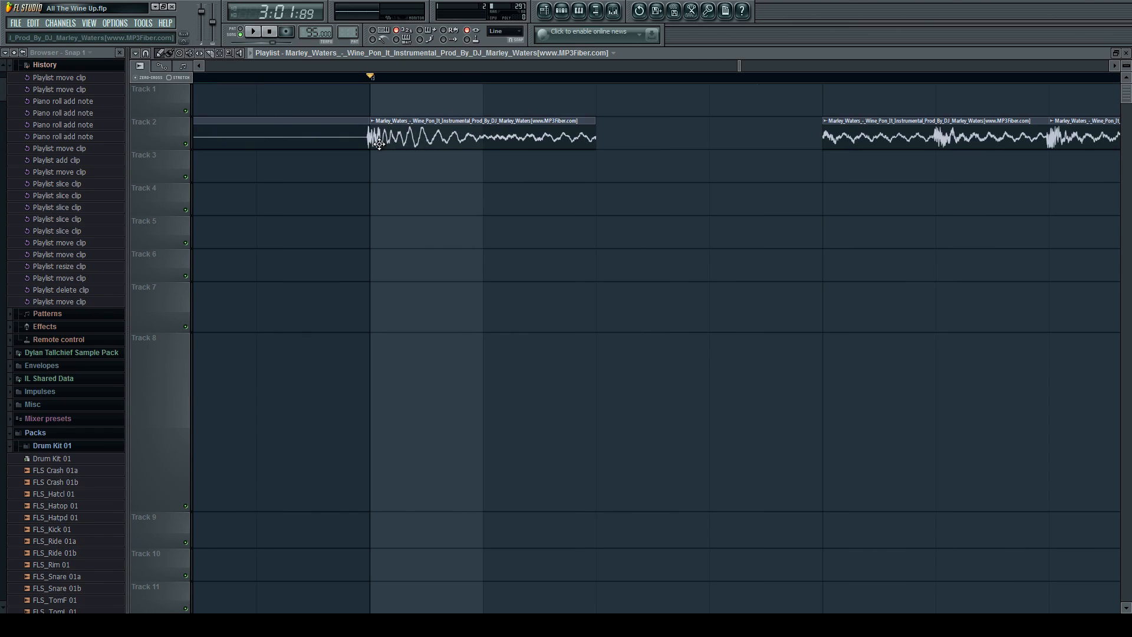
{"action": "left_click", "coordinate": [643, 140]}
{"action": "right_click", "coordinate": [869, 127]}
{"action": "left_click_drag", "start_coordinate": [792, 138], "coordinate": [783, 142]}
{"action": "left_click", "coordinate": [836, 141]}
{"action": "key", "text": "space"}
Try deleting the fourth slice on Track 2 while auditioning the beat, and undo the deletion.
{"action": "right_click", "coordinate": [1032, 142]}
{"action": "key", "text": "ctrl+z"}
{"action": "key", "text": "space"}
{"action": "scroll", "coordinate": [792, 162], "scroll_direction": "down", "scroll_amount": 2}
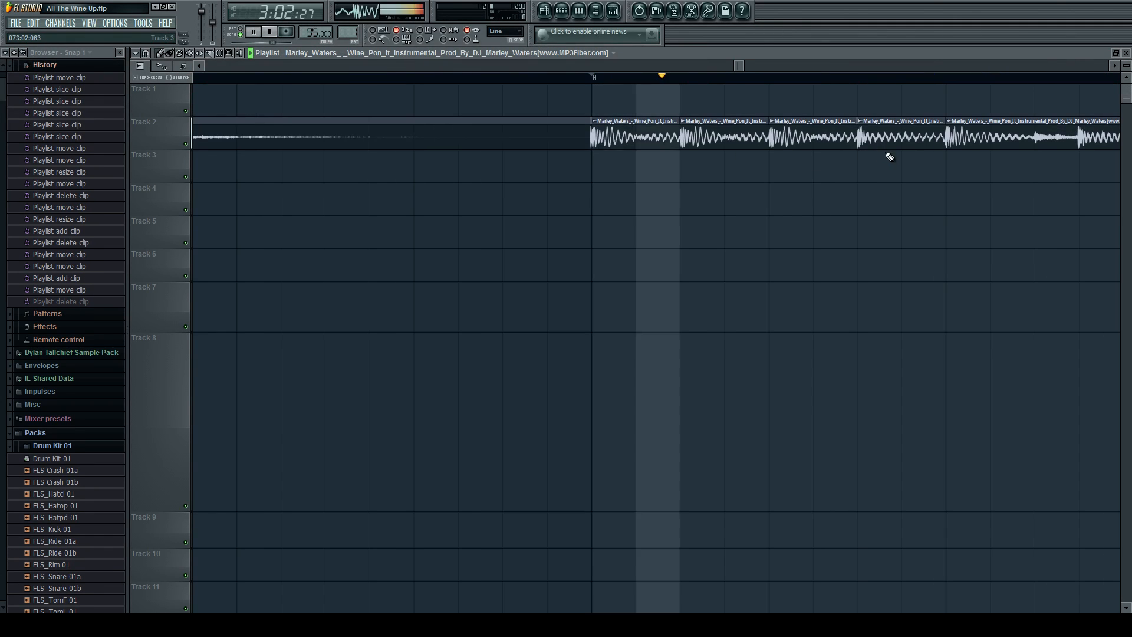
{"action": "right_click", "coordinate": [890, 143]}
{"action": "key", "text": "space"}
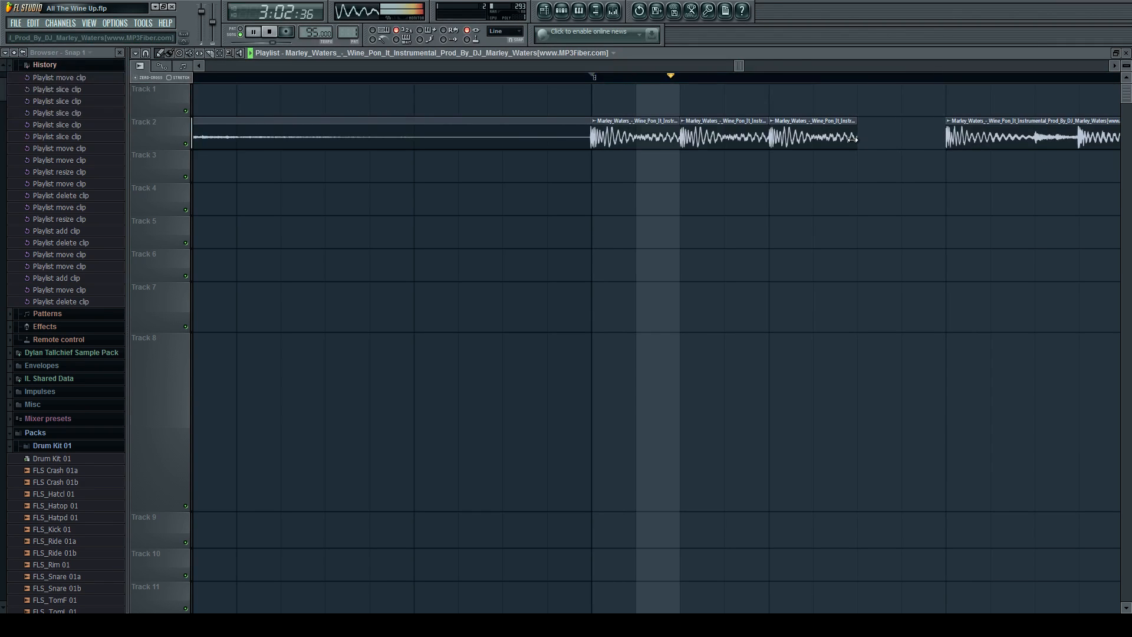
{"action": "key", "text": "ctrl+z"}
{"action": "key", "text": "space"}
Layer two half-length copies of the first slice on Track 3, midway through the first two slices, and play them.
{"action": "left_click", "coordinate": [644, 139]}
{"action": "scroll", "coordinate": [640, 154], "scroll_direction": "up", "scroll_amount": 2}
{"action": "left_click", "coordinate": [637, 170]}
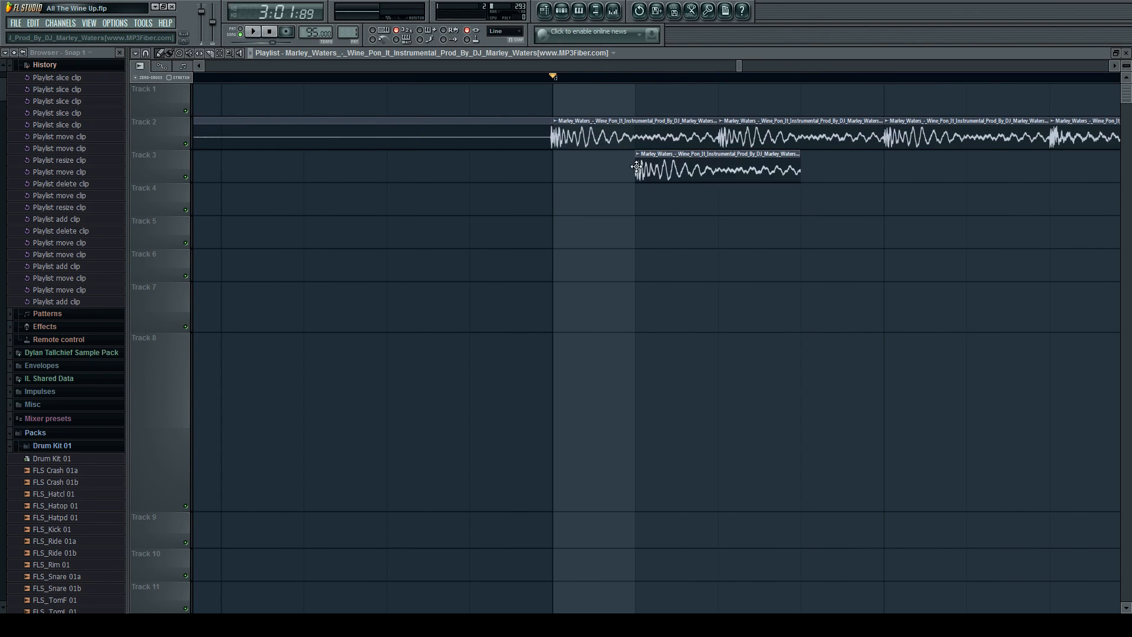
{"action": "left_click_drag", "start_coordinate": [797, 162], "coordinate": [712, 169]}
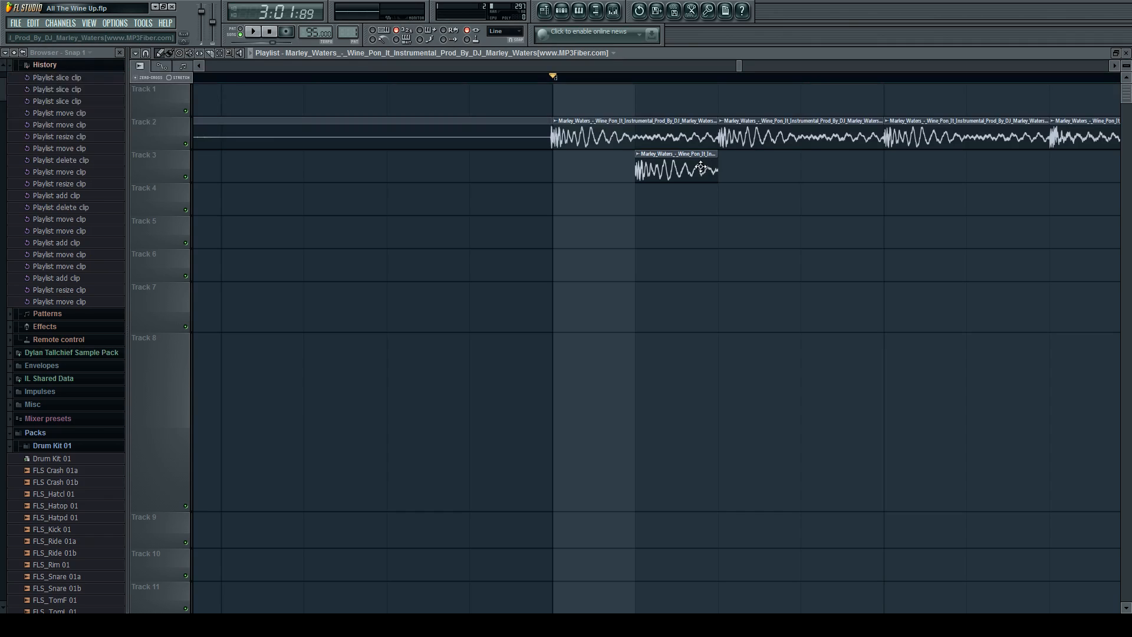
{"action": "left_click", "coordinate": [803, 169]}
{"action": "key", "text": "space"}
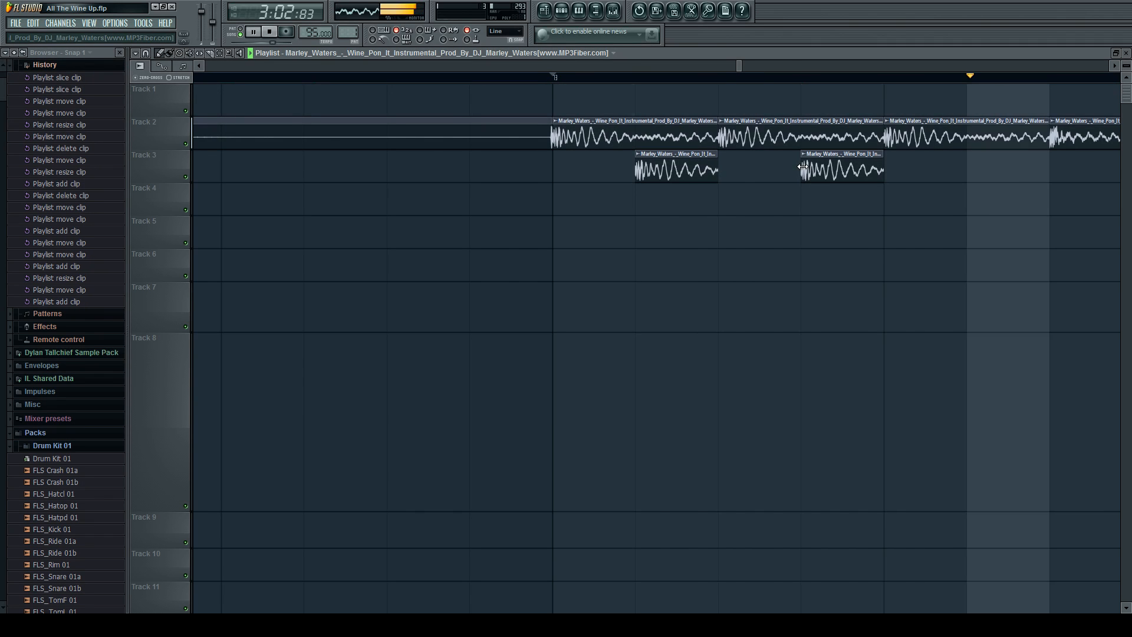
{"action": "scroll", "coordinate": [680, 175], "scroll_direction": "down", "scroll_amount": 2}
{"action": "key", "text": "space"}
Reduce the height of Track 8 and delete the trial instrumental clips beyond the end of the song.
{"action": "scroll", "coordinate": [680, 177], "scroll_direction": "down", "scroll_amount": 6}
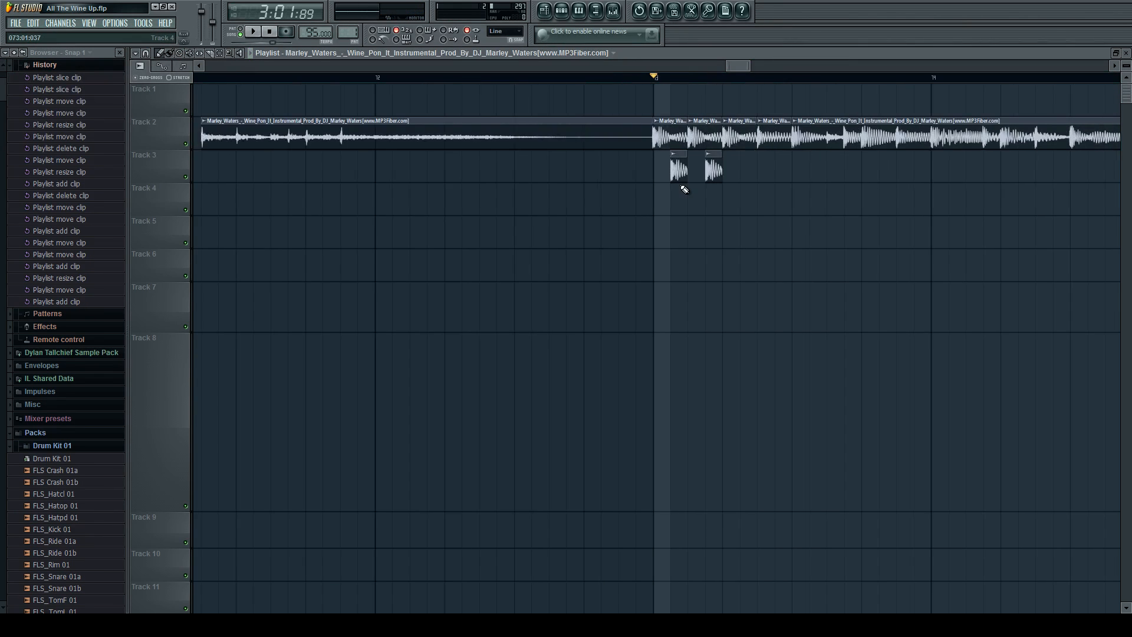
{"action": "scroll", "coordinate": [607, 252], "scroll_direction": "down", "scroll_amount": 3}
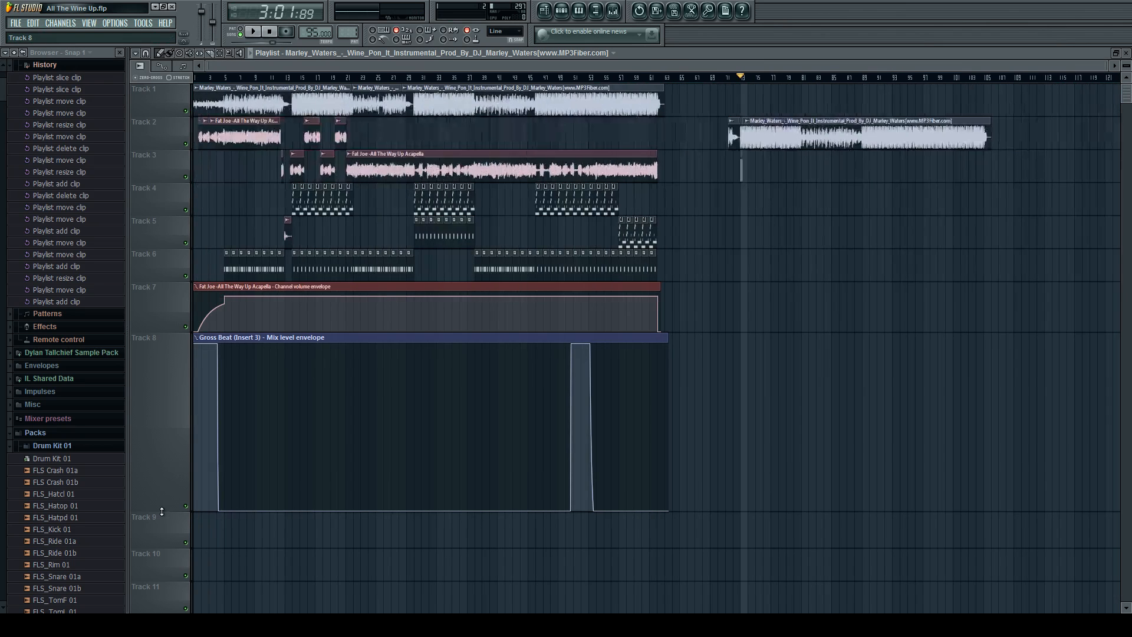
{"action": "left_click_drag", "start_coordinate": [162, 510], "coordinate": [176, 385]}
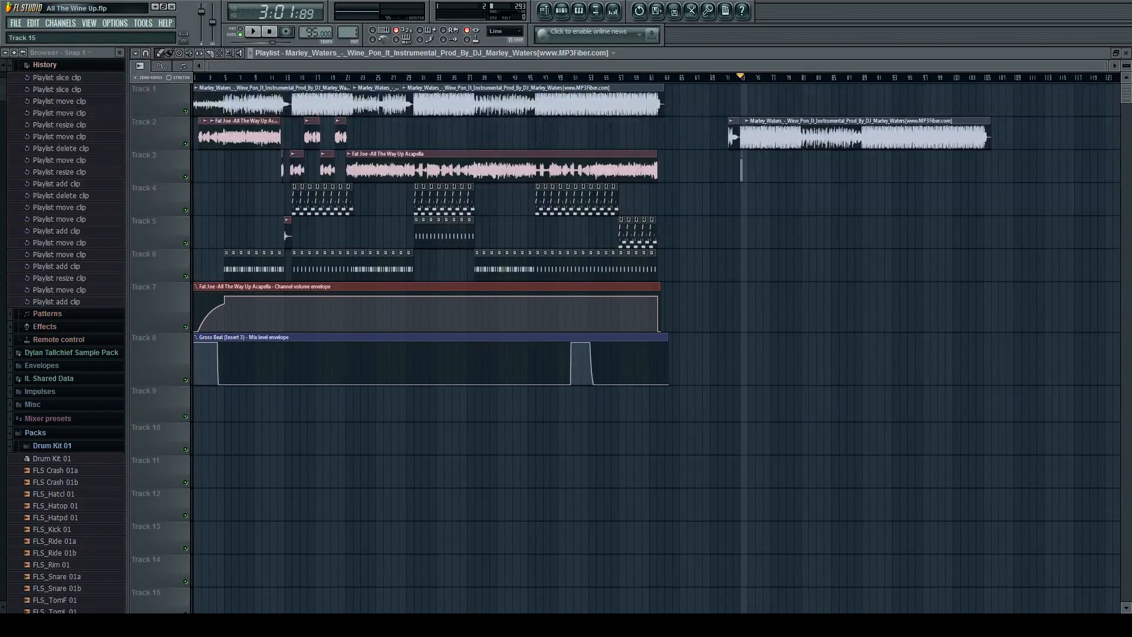
{"action": "right_click", "coordinate": [737, 136]}
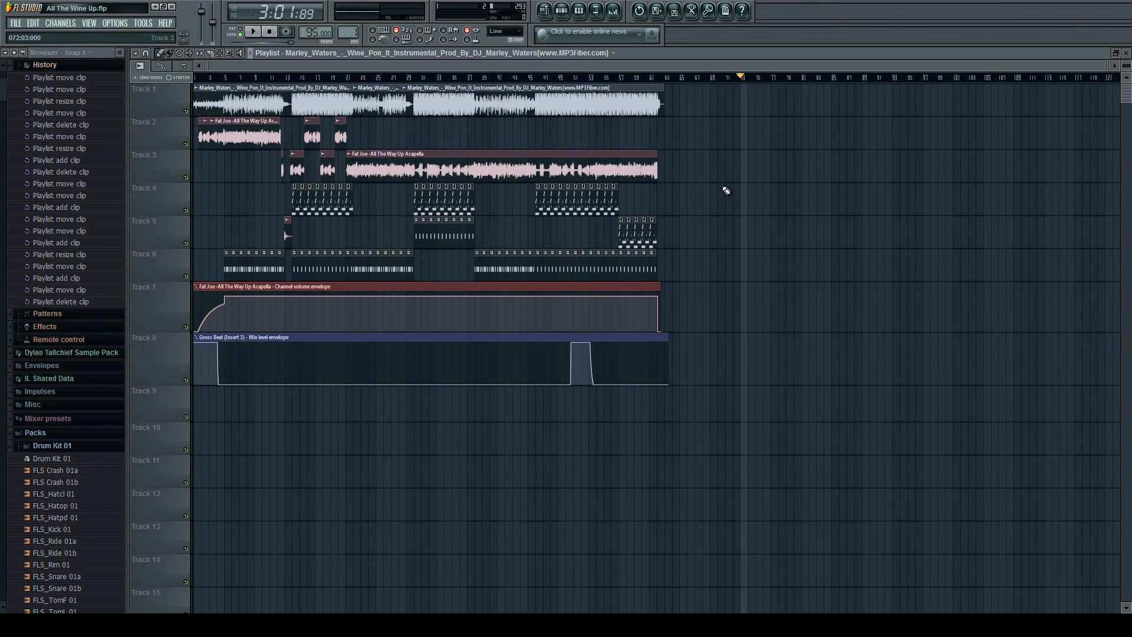
{"action": "scroll", "coordinate": [727, 593], "scroll_direction": "up", "scroll_amount": 3}
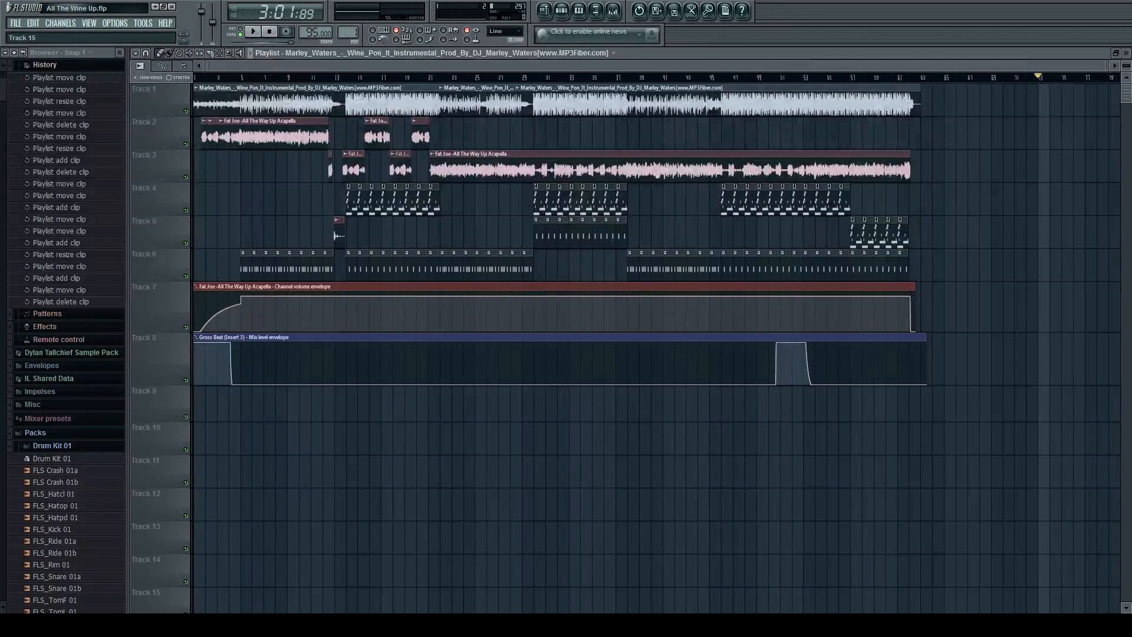